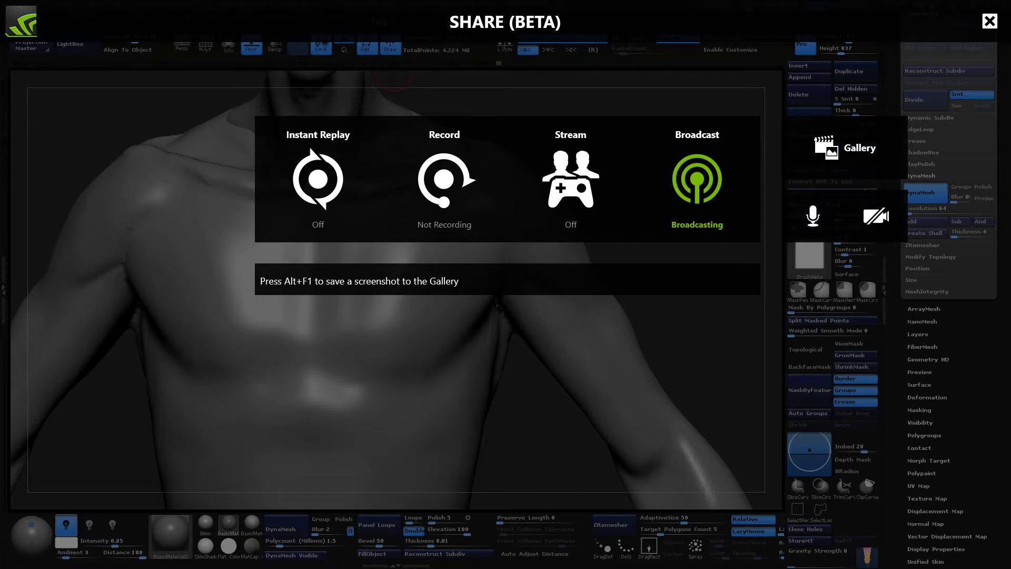
Close the capture overlay and build up the upper chest beneath the collarbone with symmetrical ClayBuildup strokes
key("alt+z")
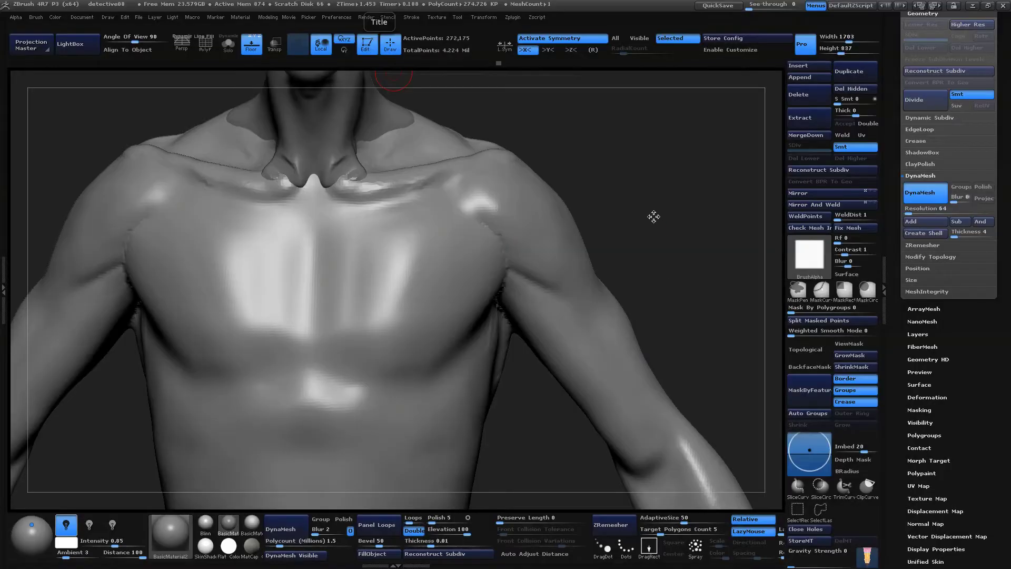
mouse_move(652, 214)
left_mouse_down()
mouse_move(671, 244)
mouse_move(417, 247)
left_mouse_up()
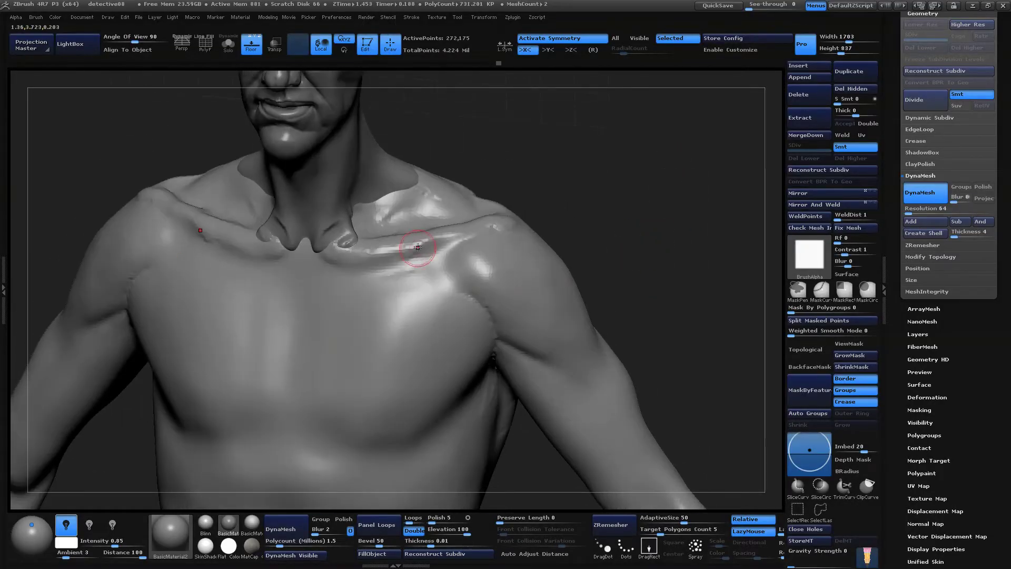
left_click_drag(620, 232, 610, 246)
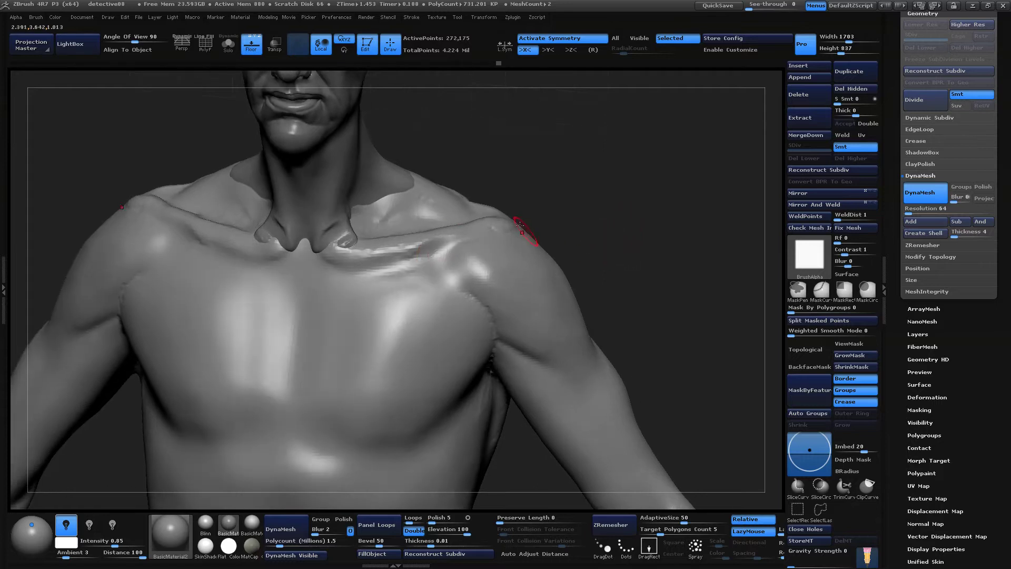
right_click(397, 273)
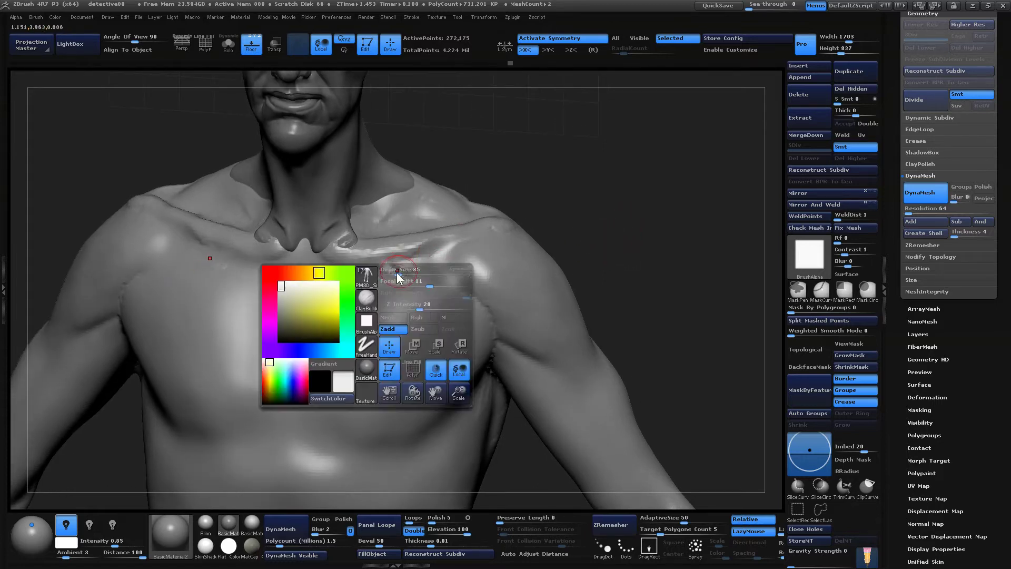
left_click_drag(396, 273, 413, 287)
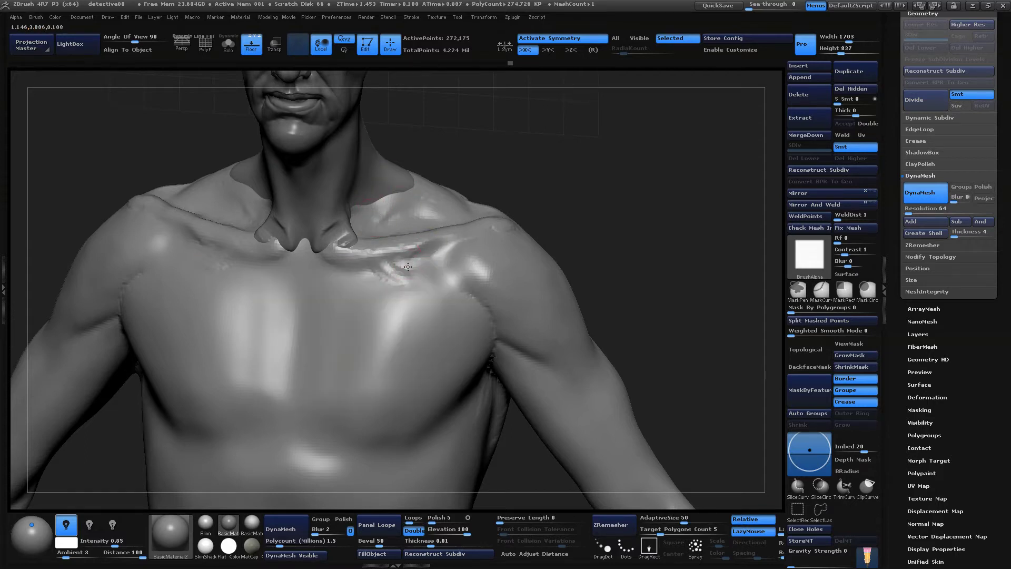
left_click_drag(406, 257, 489, 219)
Sculpt the upper pectoral muscle and its transition into the collarbone from several angles
left_click_drag(616, 221, 602, 234)
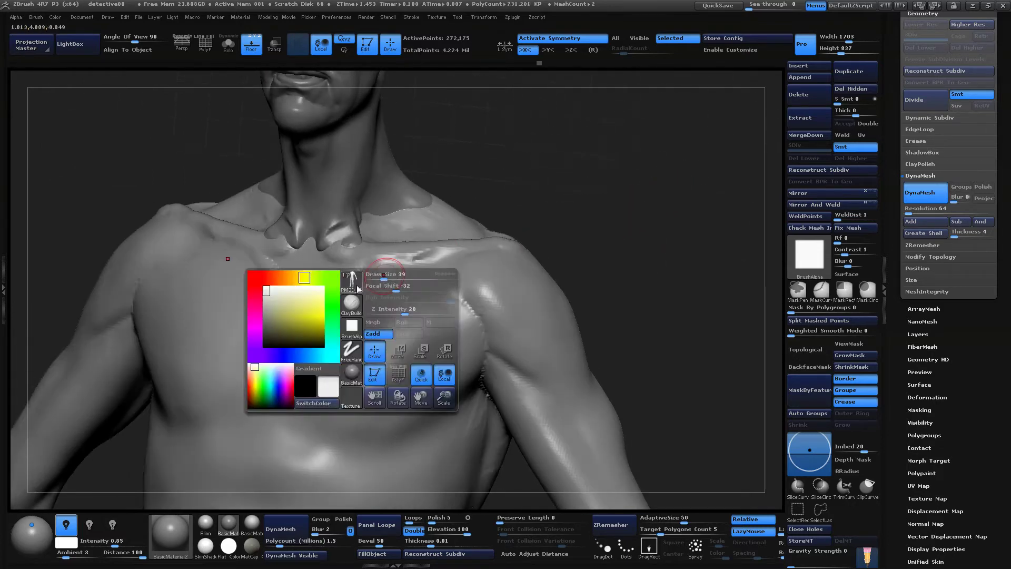
key("space")
left_click_drag(602, 215, 602, 222)
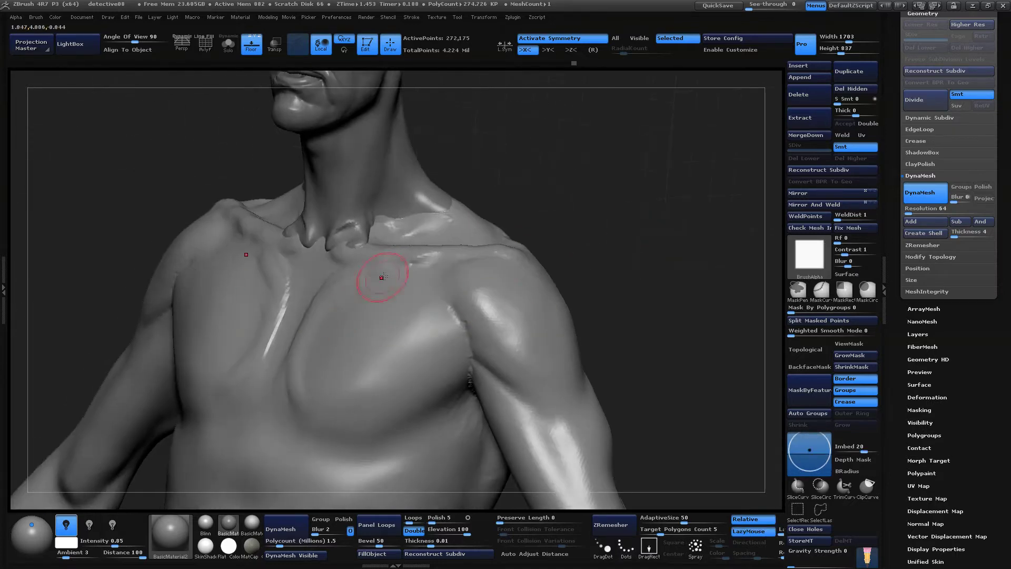
left_click_drag(649, 263, 582, 281)
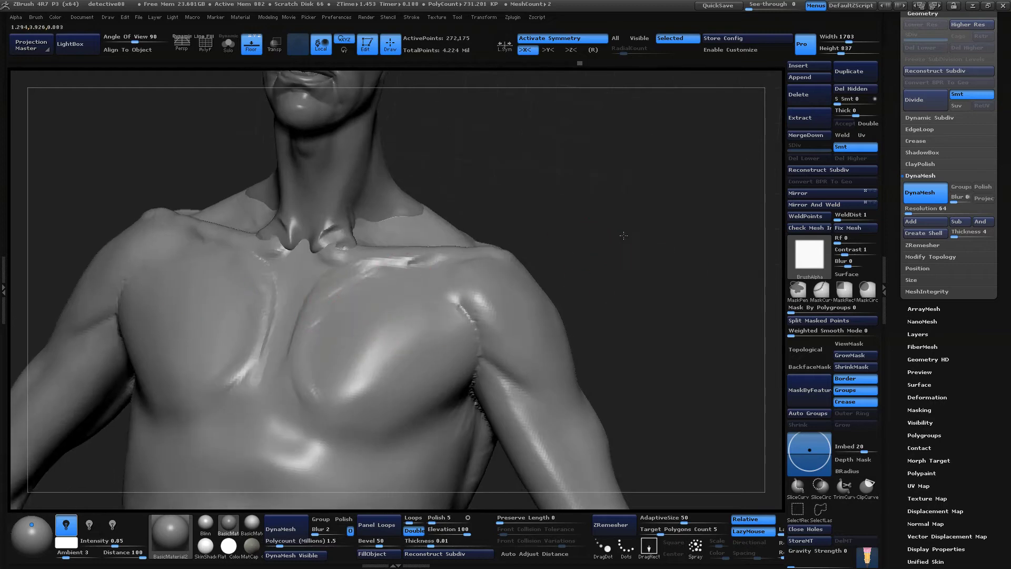
left_click_drag(611, 237, 576, 222)
left_click_drag(672, 232, 674, 249, "alt")
Adjust the draw size, then build up and smooth the inner pectorals and sternum below the pit of the neck
key("space")
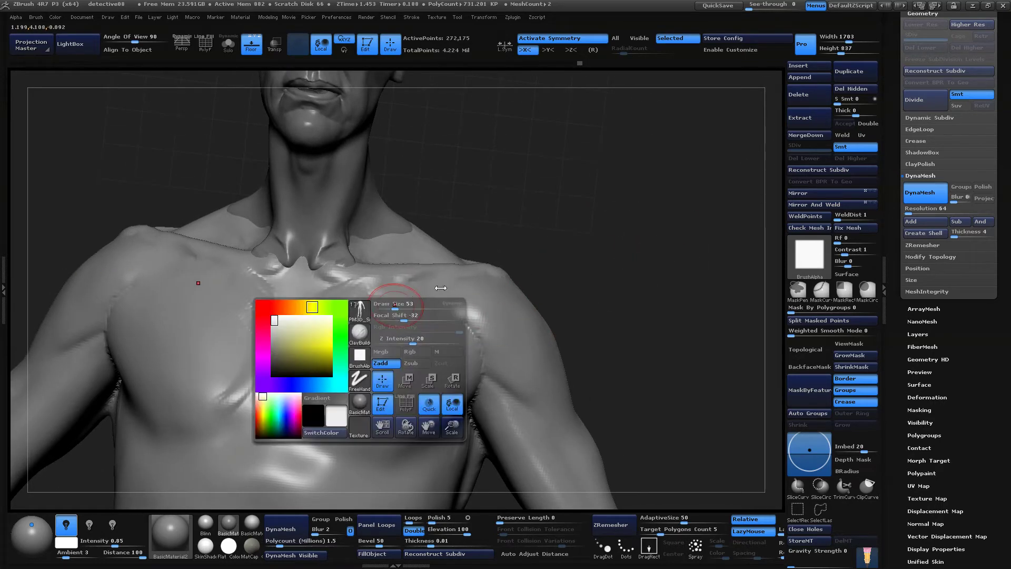
left_click_drag(440, 308, 396, 306)
left_click_drag(496, 243, 518, 254)
left_click_drag(311, 318, 381, 281)
left_click_drag(621, 237, 622, 279, "alt")
mouse_move(305, 329)
left_mouse_down("shift")
mouse_move(363, 306)
mouse_move(337, 342)
left_mouse_up("shift")
mouse_move(624, 195)
left_mouse_down()
mouse_move(625, 185)
mouse_move(611, 206)
left_mouse_up()
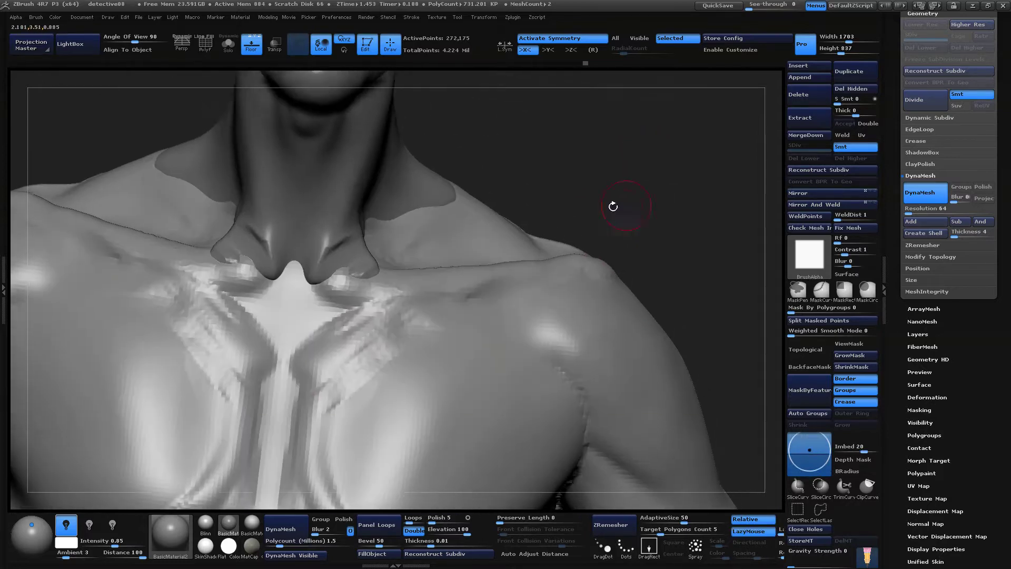
mouse_move(318, 296)
left_mouse_down()
mouse_move(369, 311)
mouse_move(337, 282)
mouse_move(364, 313)
left_mouse_up()
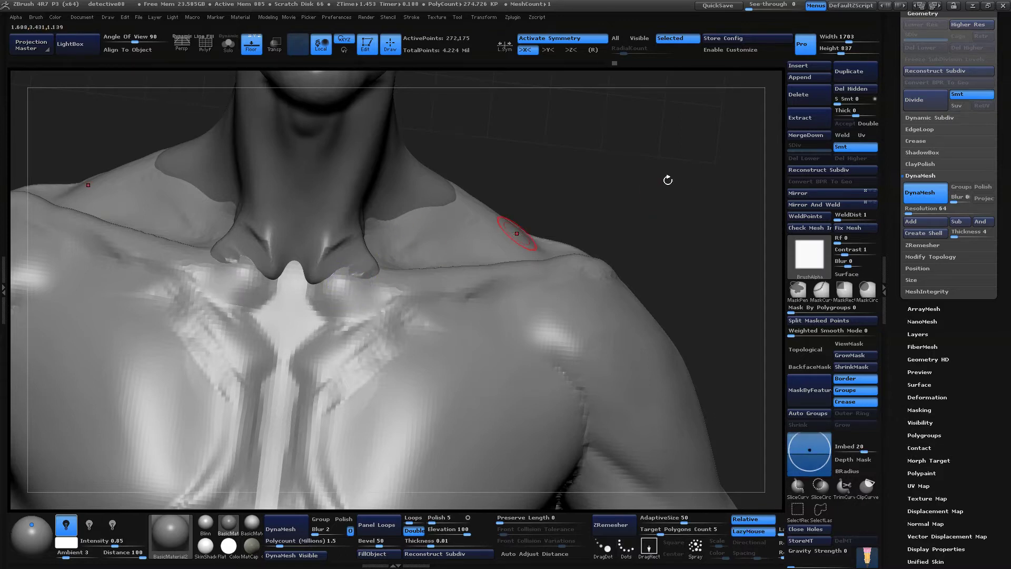
Shape the collarbone's inner end and the hollows above and below it towards the shoulder
mouse_move(666, 176)
left_mouse_down()
mouse_move(576, 181)
mouse_move(535, 221)
left_mouse_up()
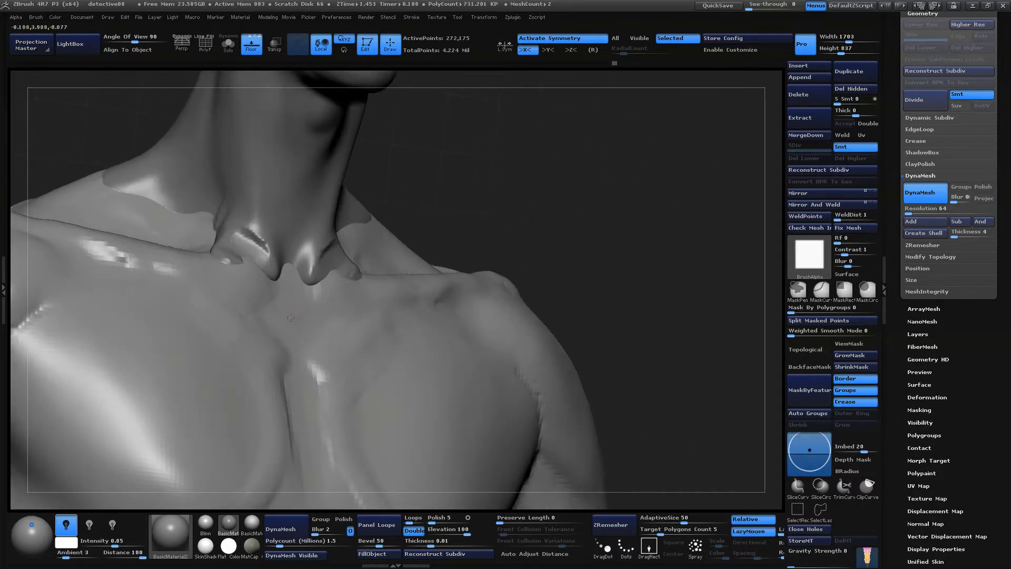
mouse_move(644, 249)
left_mouse_down()
mouse_move(637, 221)
mouse_move(697, 209)
left_mouse_up()
left_click_drag(365, 223, 348, 208)
left_click_drag(621, 138, 586, 214, "alt")
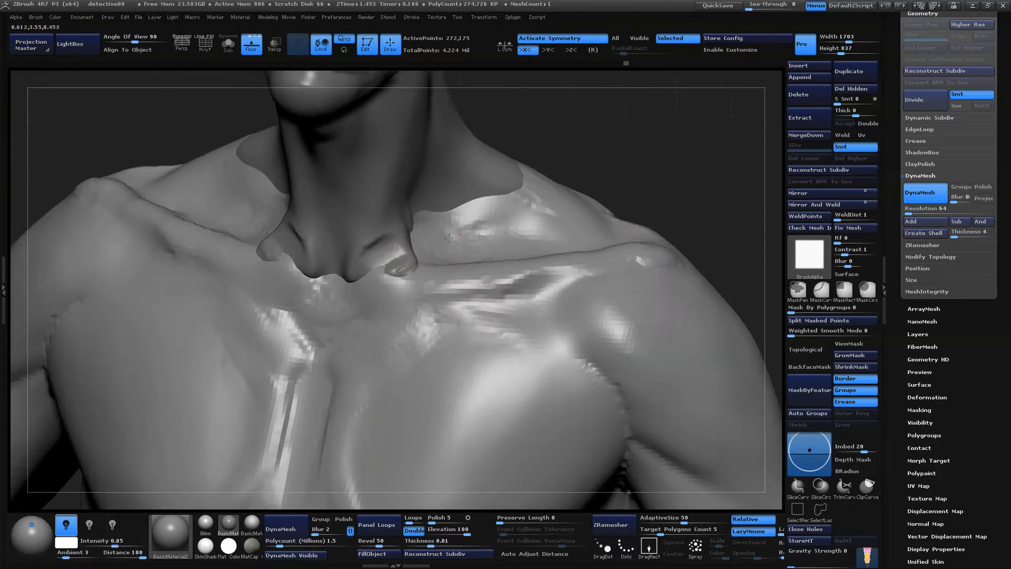
mouse_move(680, 200)
left_mouse_down()
mouse_move(648, 175)
mouse_move(629, 196)
mouse_move(532, 205)
mouse_move(424, 233)
left_mouse_up()
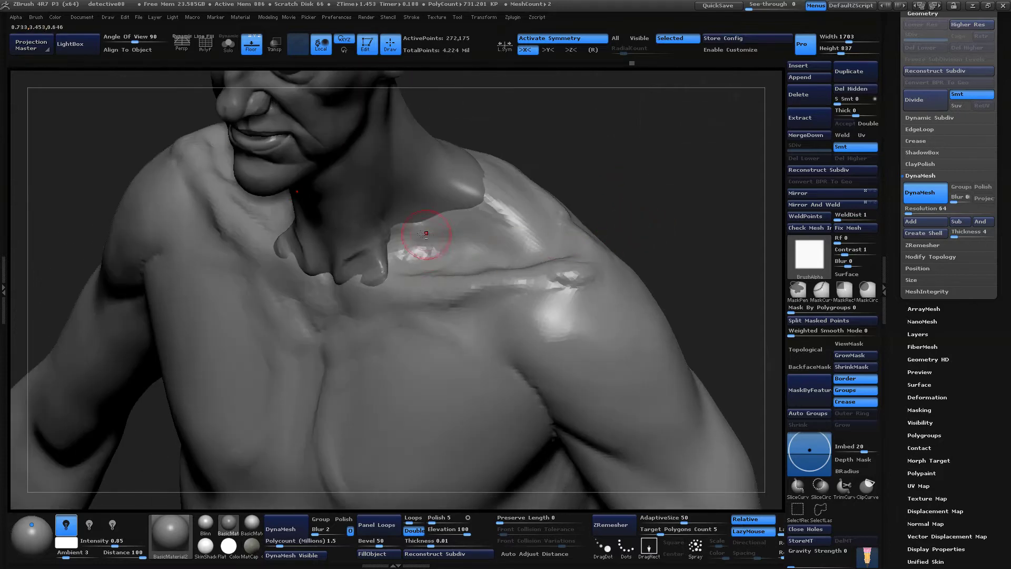
Enlarge the brush, then build up and smooth the trapezius on top of the shoulder behind the collarbone
key("space")
mouse_move(674, 196)
left_mouse_down()
mouse_move(724, 205)
mouse_move(597, 194)
mouse_move(621, 247)
mouse_move(606, 326)
left_mouse_up()
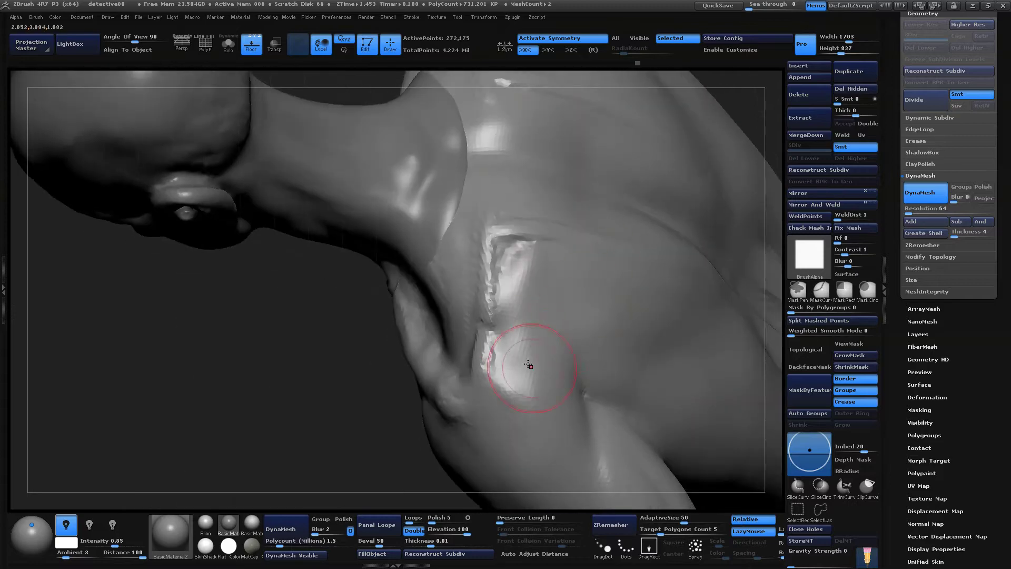
mouse_move(530, 365)
left_mouse_down()
mouse_move(501, 316)
mouse_move(499, 354)
left_mouse_up()
left_click_drag(239, 453, 124, 436, "alt")
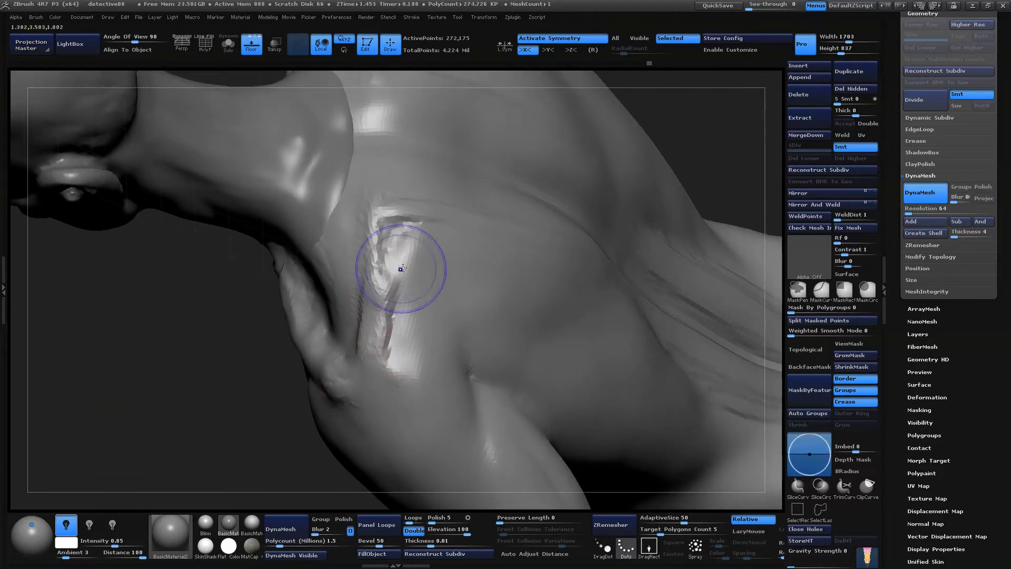
mouse_move(402, 269)
left_mouse_down("shift")
mouse_move(390, 340)
mouse_move(393, 237)
left_mouse_up("shift")
left_click_drag(751, 145, 691, 124)
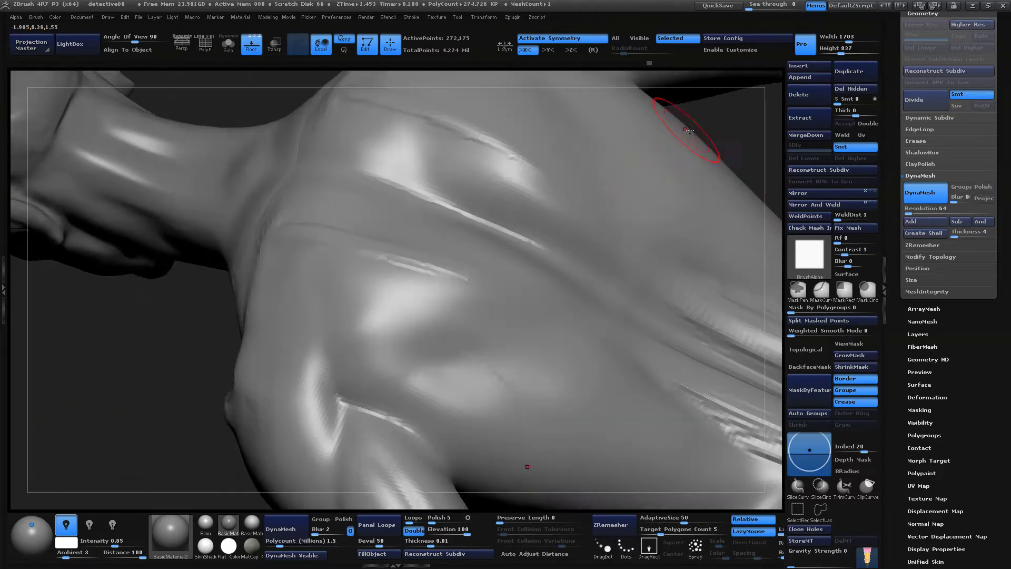
Build up the muscle columns on both sides of the spine in the lower back, down to the sacrum
left_click_drag(131, 414, 11, 313, "alt")
left_click_drag(730, 123, 573, 198)
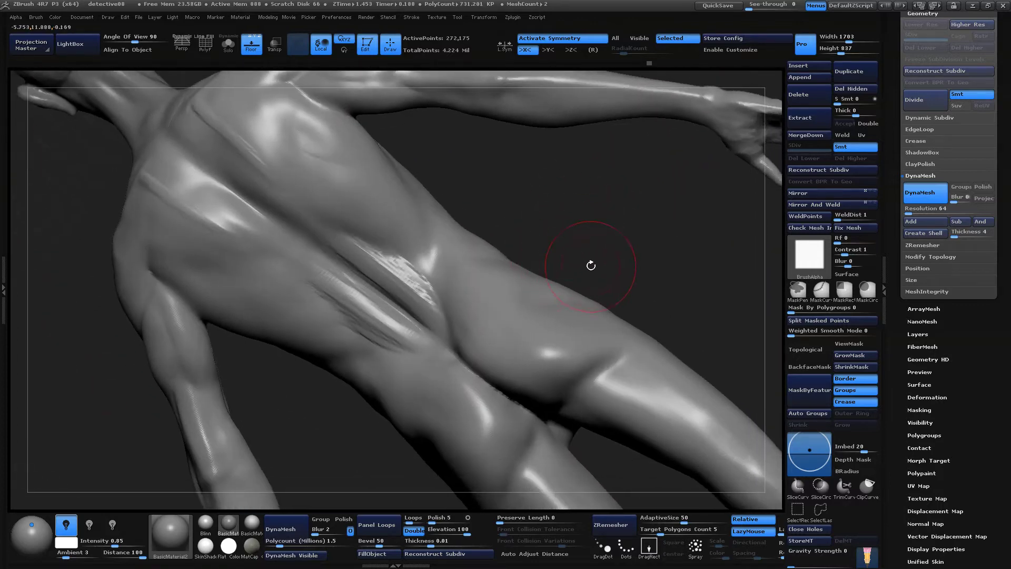
mouse_move(611, 267)
left_mouse_down()
mouse_move(627, 235)
mouse_move(594, 237)
mouse_move(611, 245)
mouse_move(582, 309)
mouse_move(611, 300)
mouse_move(580, 343)
left_mouse_up()
mouse_move(498, 208)
left_mouse_down()
mouse_move(524, 226)
mouse_move(394, 340)
mouse_move(411, 337)
left_mouse_up()
mouse_move(524, 204)
left_mouse_down()
mouse_move(614, 242)
mouse_move(629, 207)
mouse_move(532, 216)
left_mouse_up()
left_click_drag(621, 226, 711, 205, "alt")
left_click_drag(591, 240, 557, 311, "alt")
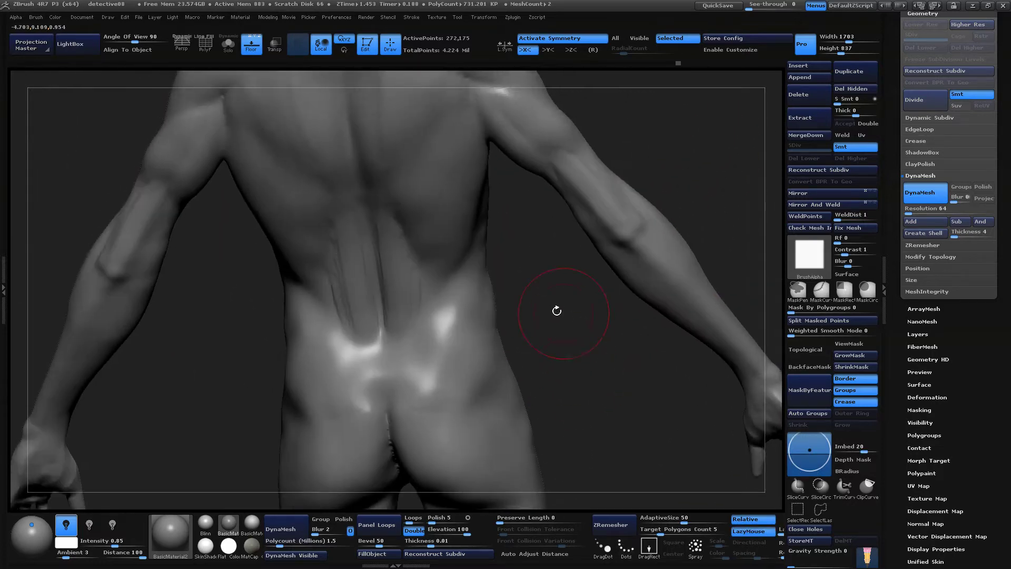
left_click_drag(391, 300, 394, 325)
left_click_drag(383, 240, 382, 309)
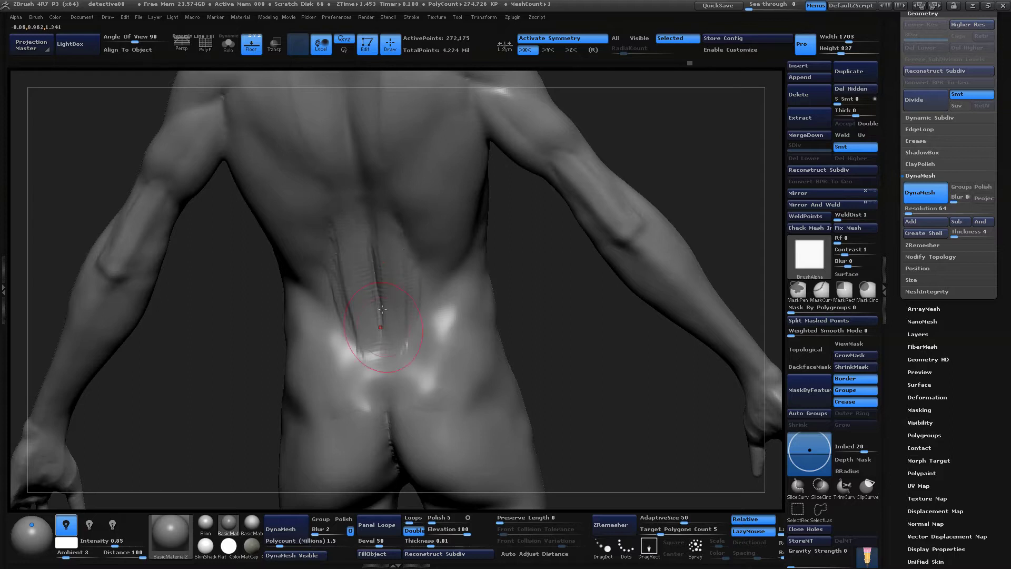
left_click_drag(518, 348, 510, 326)
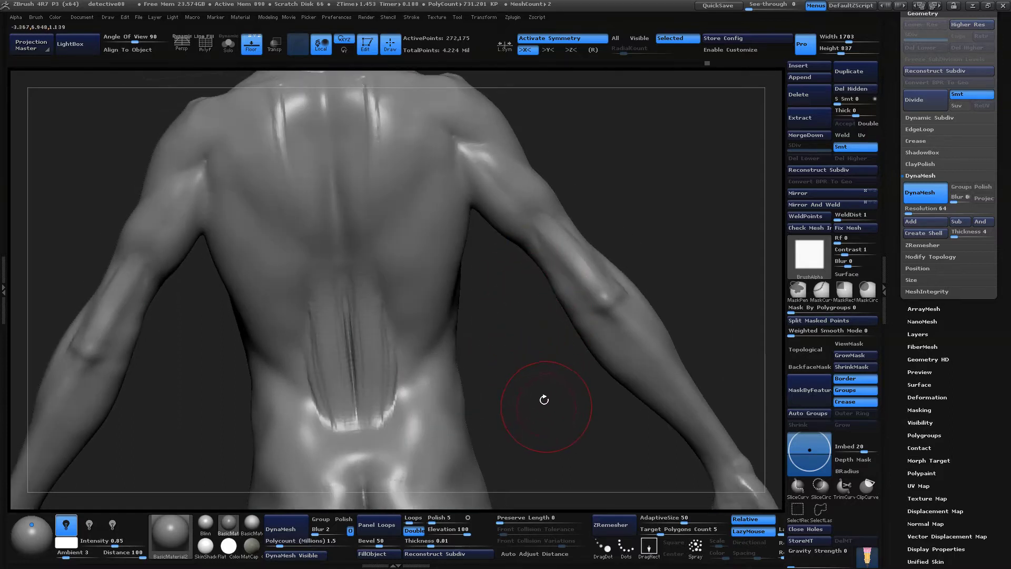
Reduce the brush's draw size to 32 and sculpt the lower edge of the back muscle along the flank
left_click_drag(546, 363, 451, 289)
key("space")
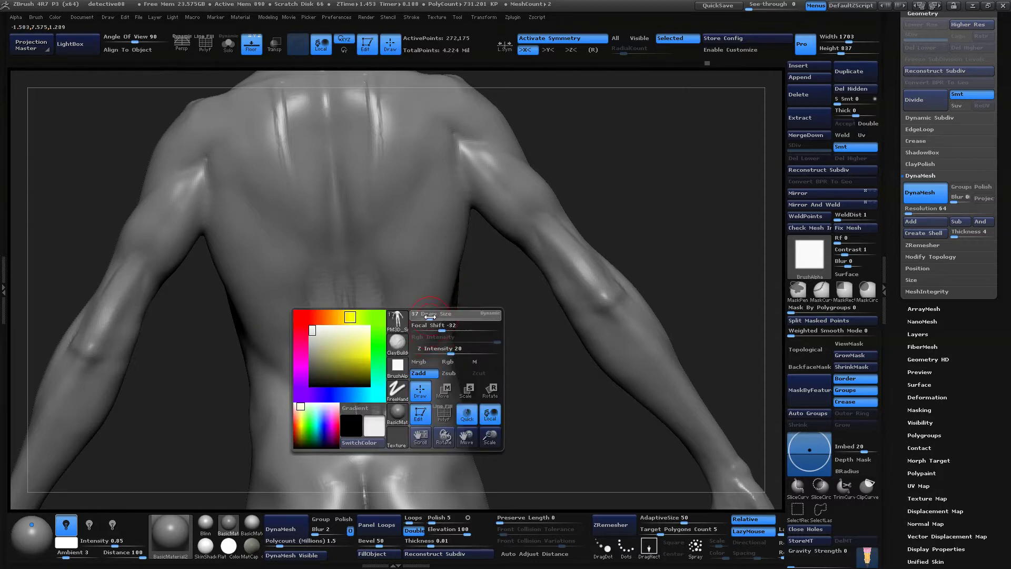
left_click_drag(532, 361, 425, 312)
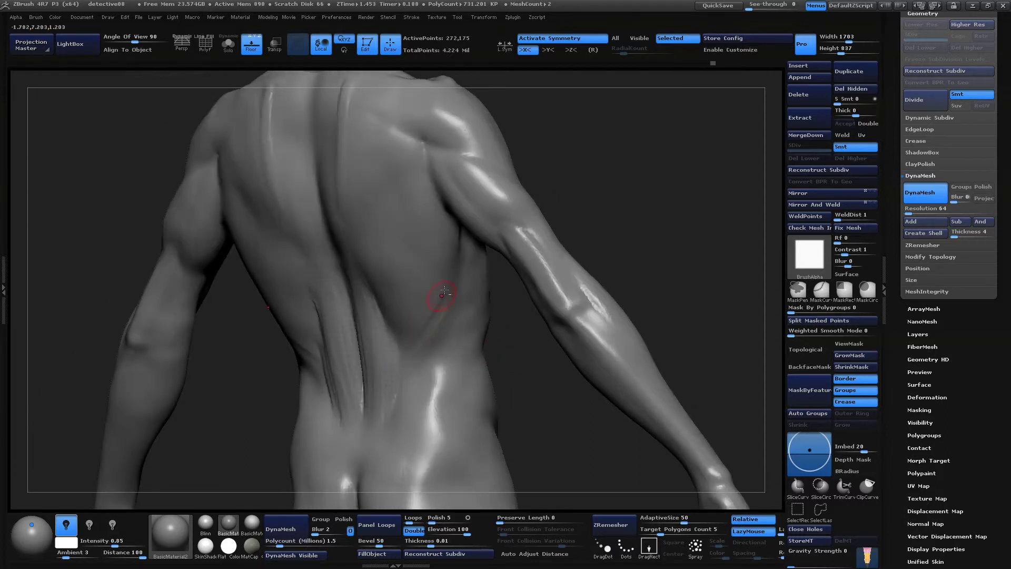
left_click_drag(443, 358, 677, 198)
Enlarge the brush and fill out the lower back columns and the side of the waist beside them
key("space")
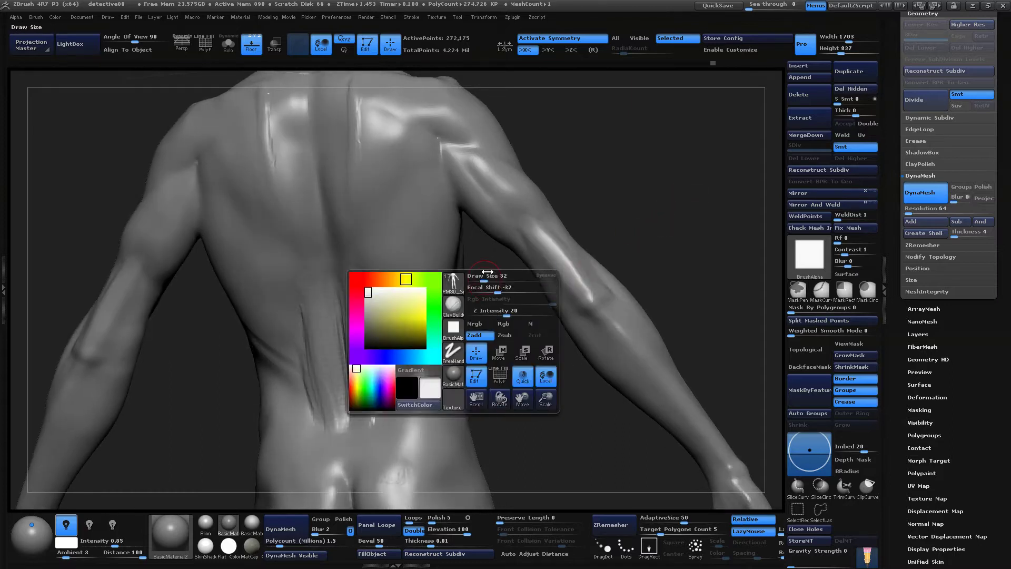
left_click_drag(490, 278, 492, 279)
mouse_move(520, 384)
left_mouse_down()
mouse_move(549, 391)
mouse_move(509, 370)
left_mouse_up()
left_click_drag(478, 316, 497, 347)
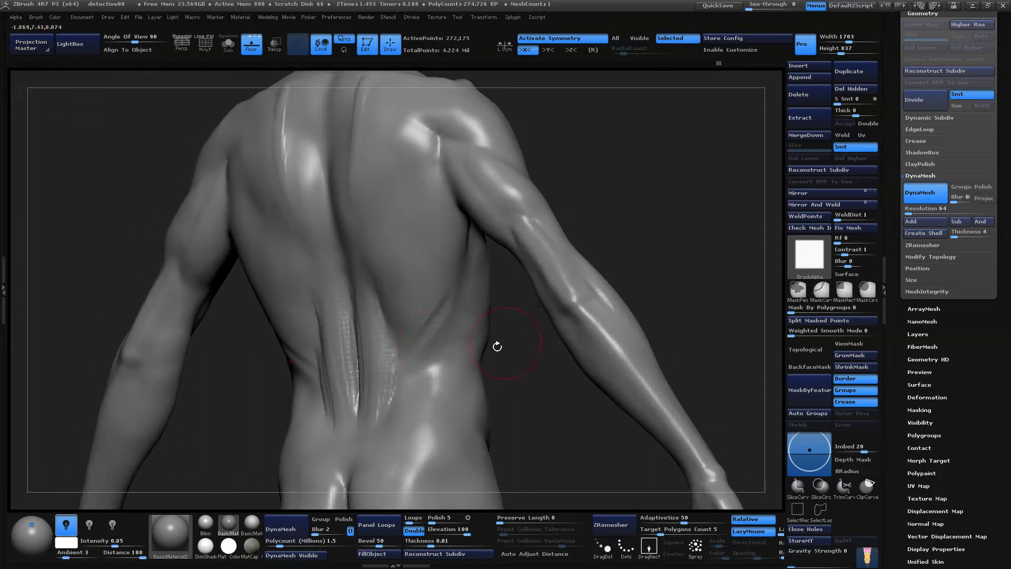
left_click_drag(436, 349, 435, 363)
mouse_move(621, 196)
left_mouse_down()
mouse_move(593, 261)
mouse_move(629, 266)
left_mouse_up()
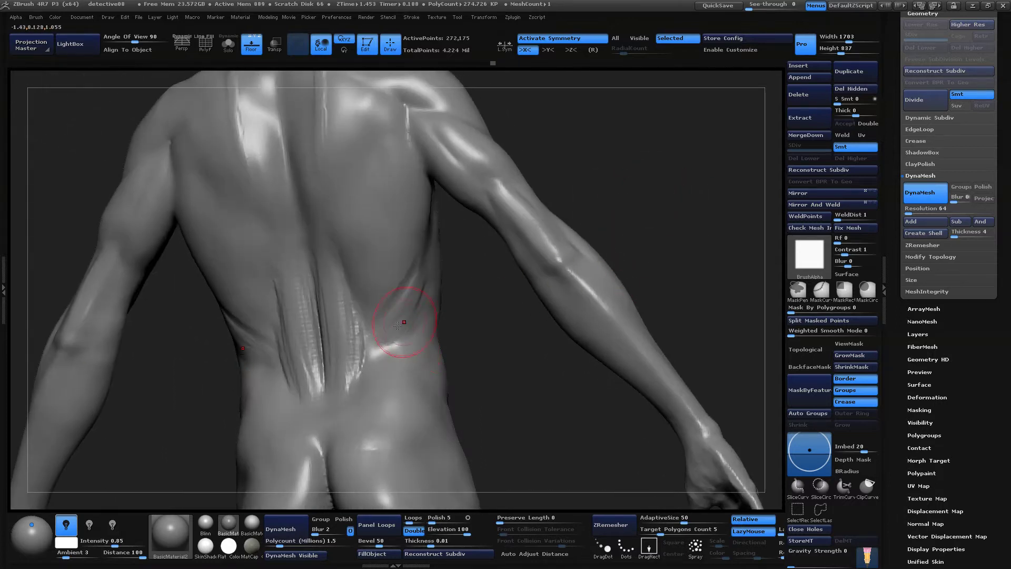
left_click_drag(405, 323, 410, 322)
Build up the oblique muscle at the side of the waist and above the front of the hip
mouse_move(698, 228)
left_mouse_down()
mouse_move(656, 282)
mouse_move(661, 258)
mouse_move(602, 299)
left_mouse_up()
left_click_drag(711, 206, 647, 270)
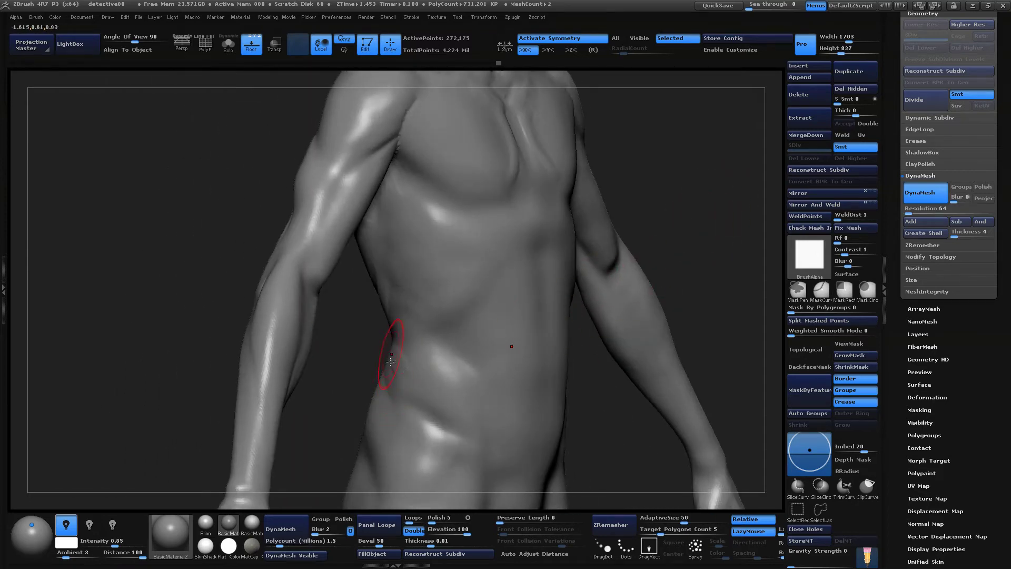
left_click_drag(344, 350, 336, 339)
left_click_drag(693, 158, 689, 181)
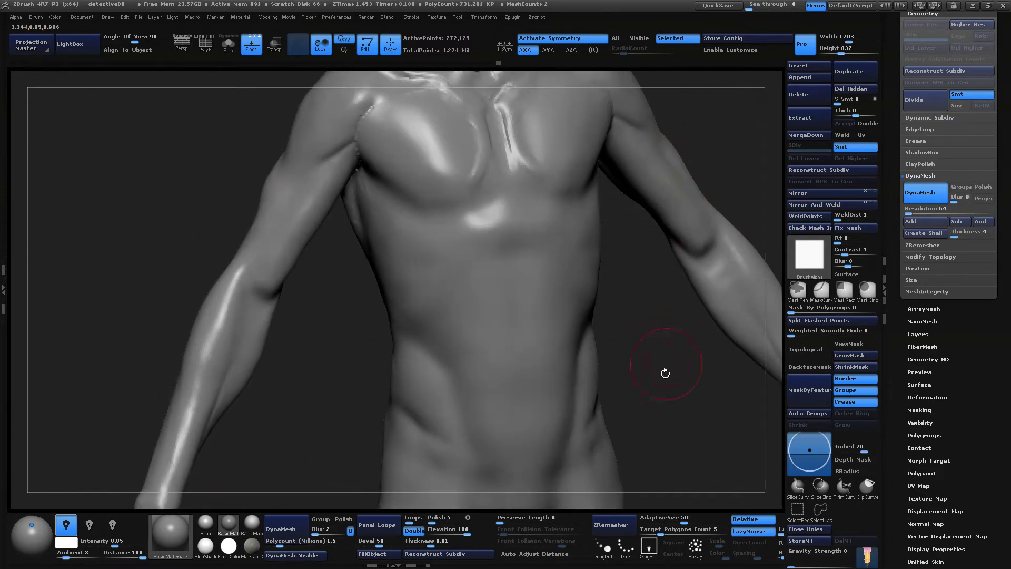
mouse_move(665, 373)
left_mouse_down()
mouse_move(652, 402)
mouse_move(564, 401)
left_mouse_up()
left_click_drag(515, 345, 479, 386)
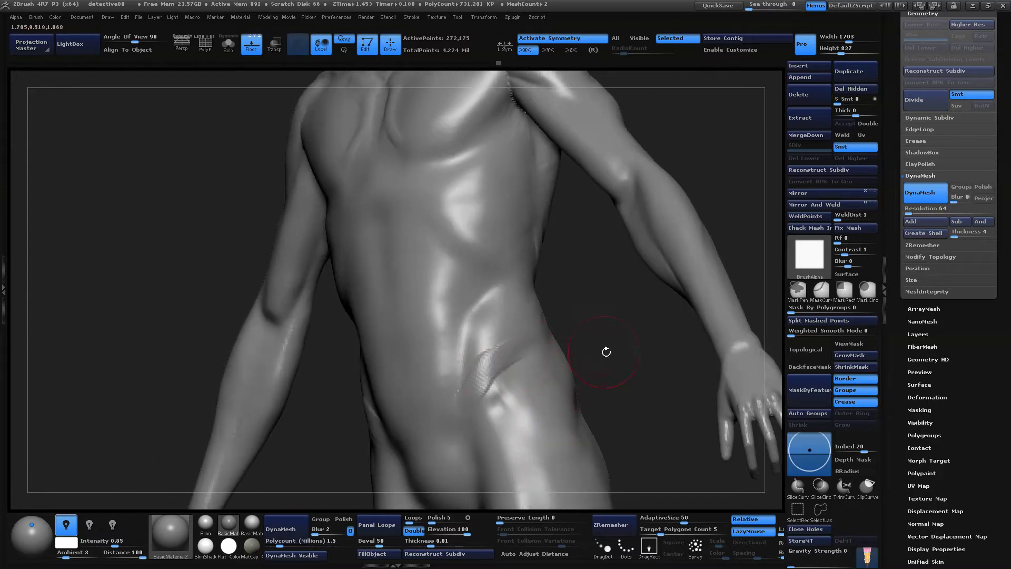
mouse_move(607, 352)
left_mouse_down()
mouse_move(540, 368)
mouse_move(580, 345)
mouse_move(560, 366)
left_mouse_up()
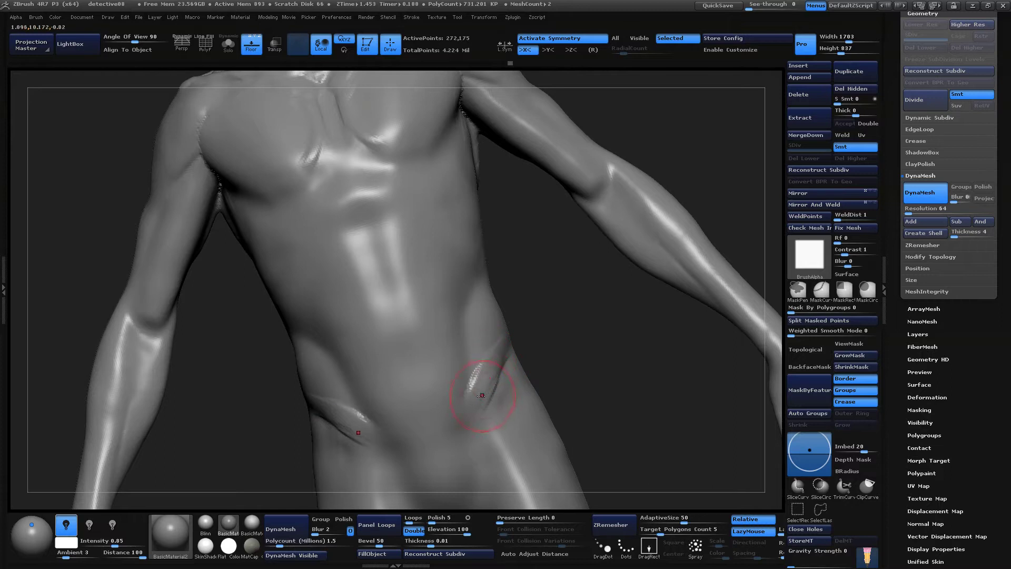
Refine and smooth the lower oblique bulge and continue its contour along the groin crease
left_click_drag(484, 392, 477, 378)
left_click_drag(556, 370, 543, 355)
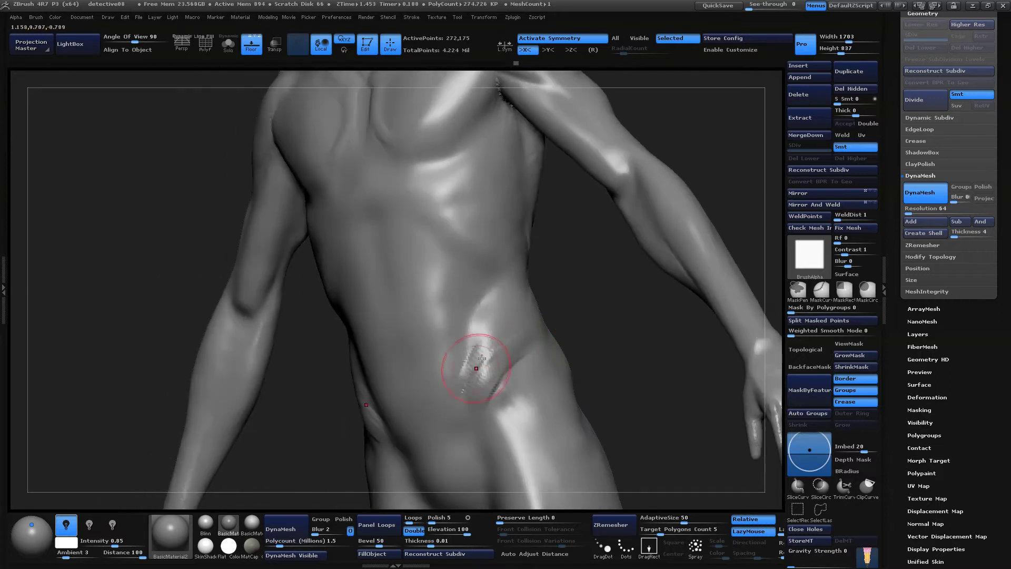
mouse_move(466, 375)
left_mouse_down()
mouse_move(484, 333)
mouse_move(469, 378)
left_mouse_up()
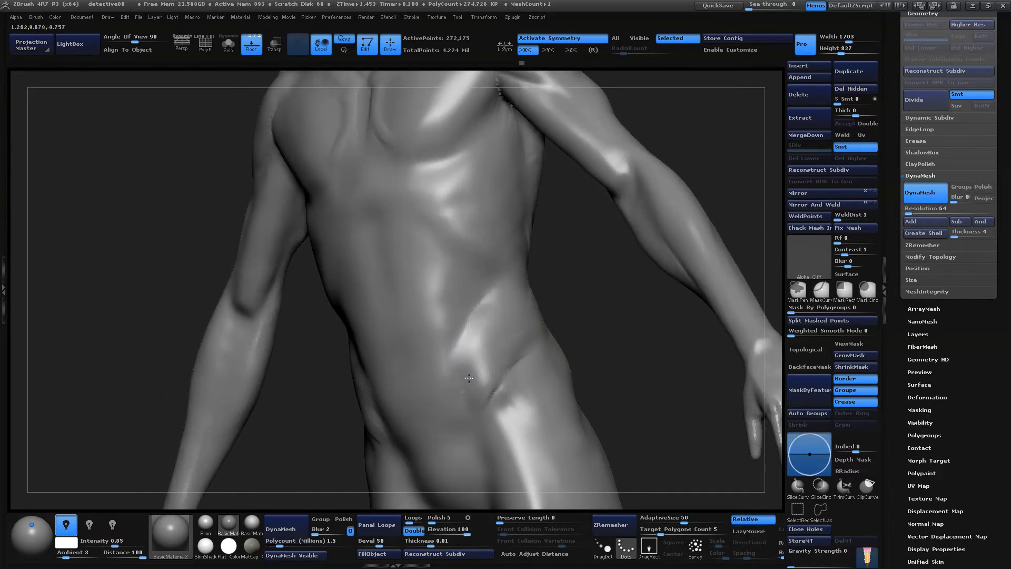
mouse_move(601, 361)
left_mouse_down()
mouse_move(546, 346)
mouse_move(577, 352)
mouse_move(553, 357)
mouse_move(606, 350)
left_mouse_up()
left_click_drag(443, 364, 446, 409)
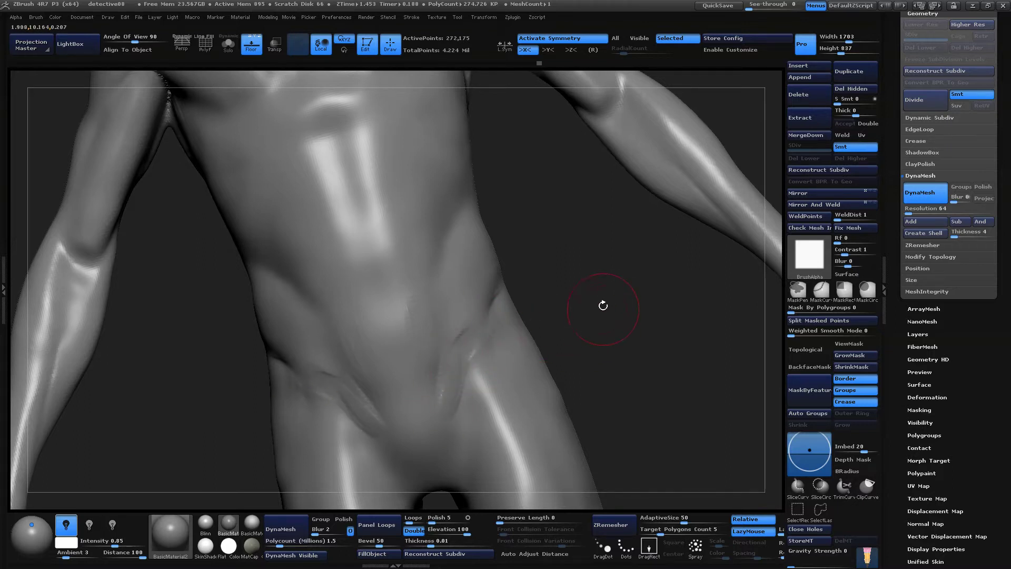
Build up the outer edges of the lower abdomen down toward the pubic area, resizing the brush as needed
left_click_drag(602, 305, 531, 245)
key("space")
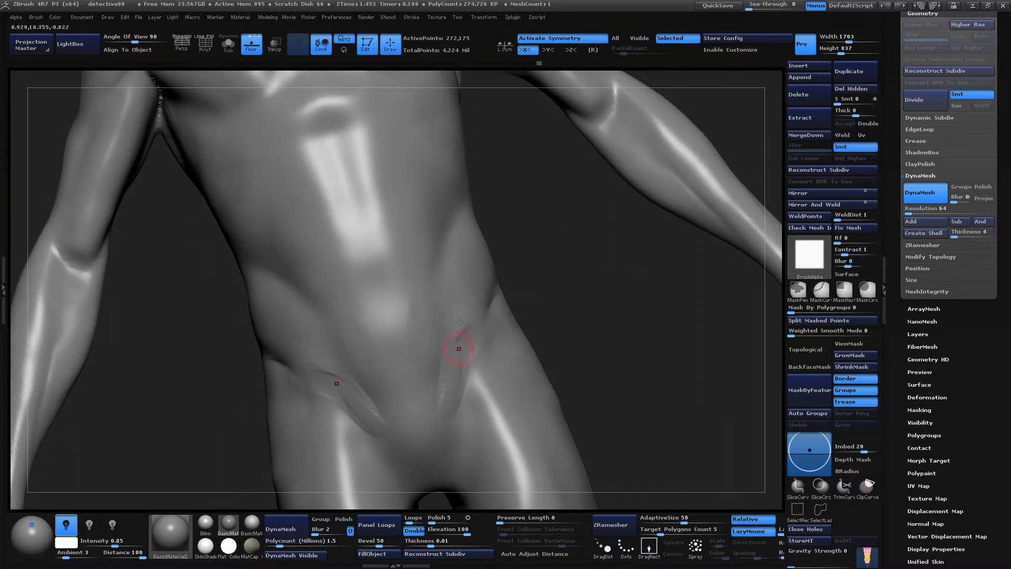
key("space")
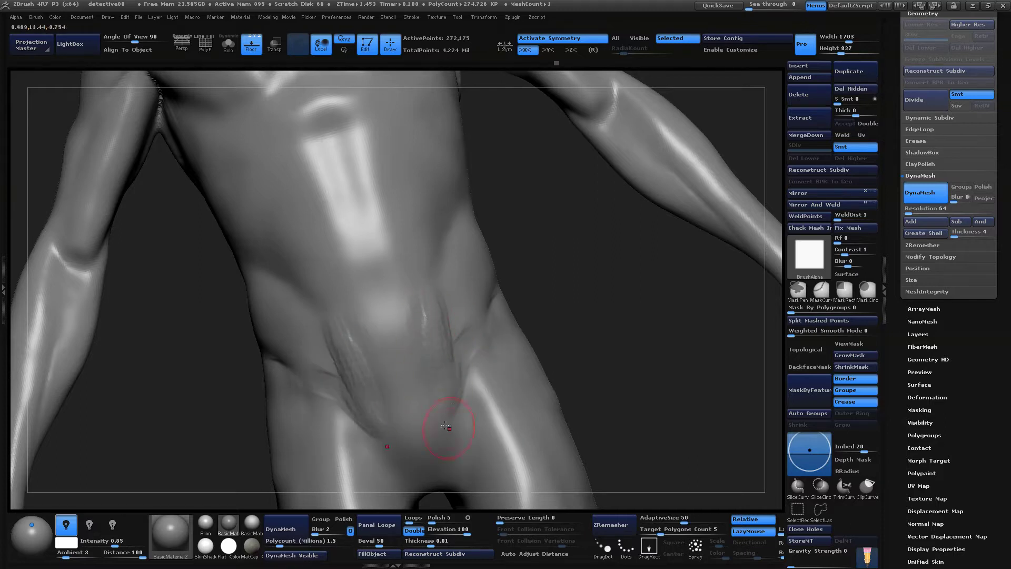
left_click_drag(448, 344, 445, 438)
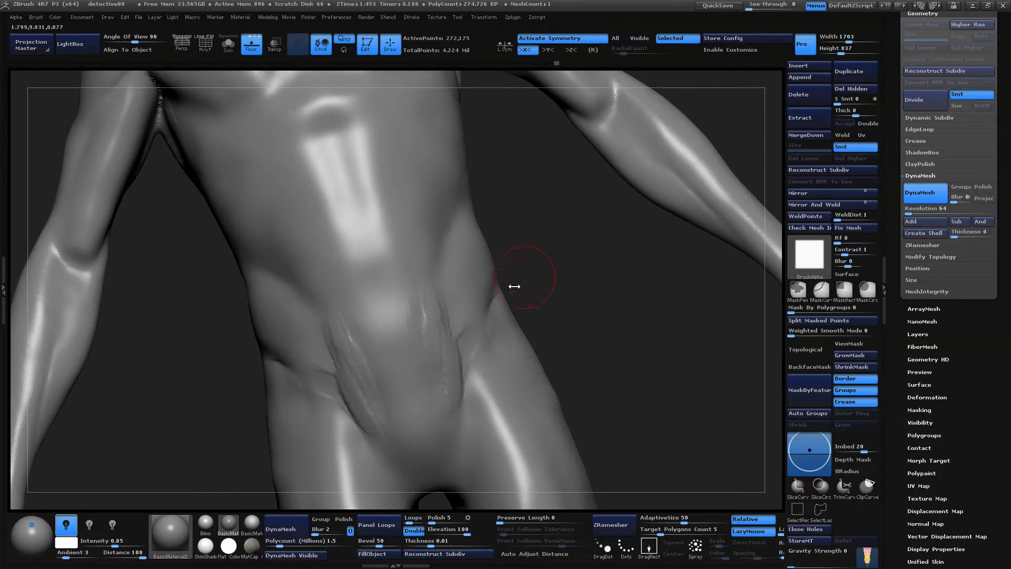
key("space")
left_click_drag(515, 286, 557, 238)
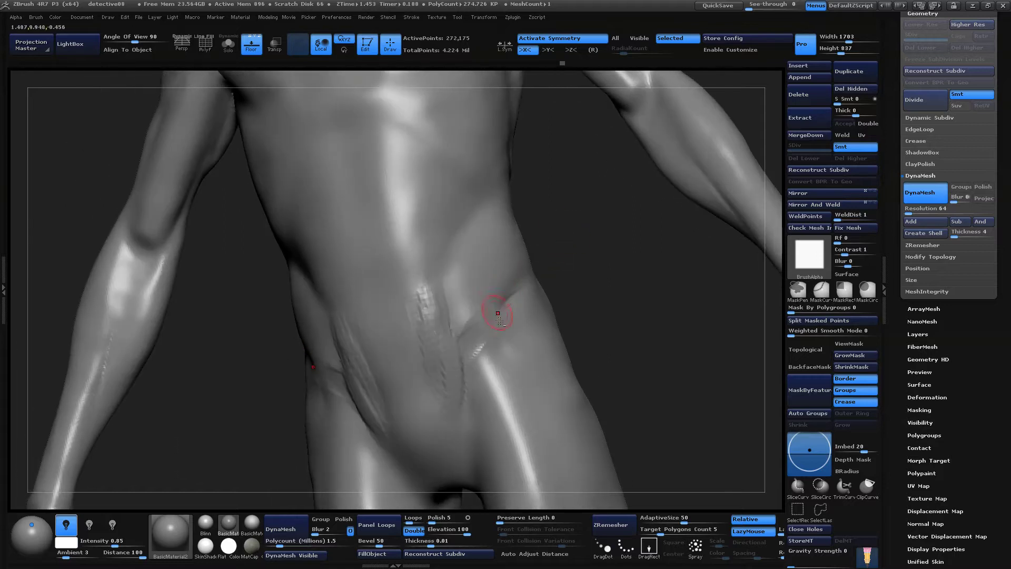
Sculpt and smooth the bony hip point just below the upper end of the groin crease
mouse_move(603, 278)
left_mouse_down()
mouse_move(534, 323)
mouse_move(583, 305)
mouse_move(566, 349)
mouse_move(546, 316)
mouse_move(424, 377)
left_mouse_up()
mouse_move(542, 326)
left_mouse_down()
mouse_move(559, 339)
mouse_move(562, 305)
left_mouse_up()
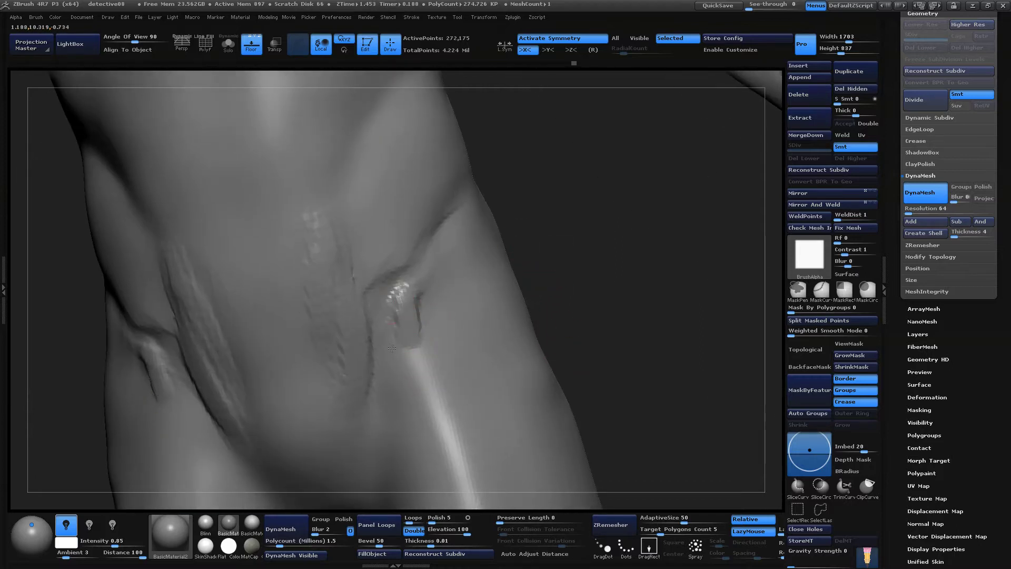
key("space")
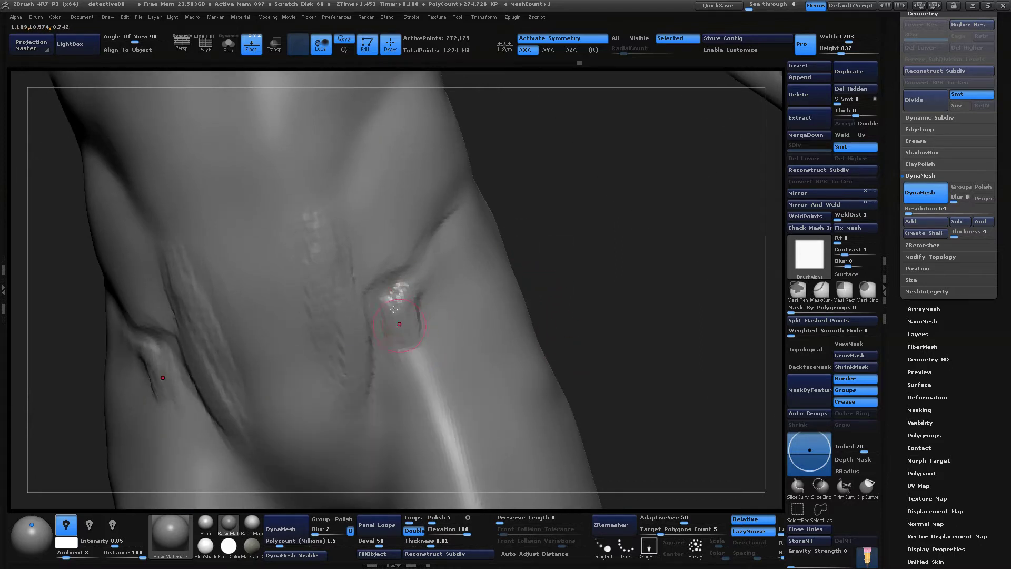
left_click_drag(394, 309, 409, 338, "shift")
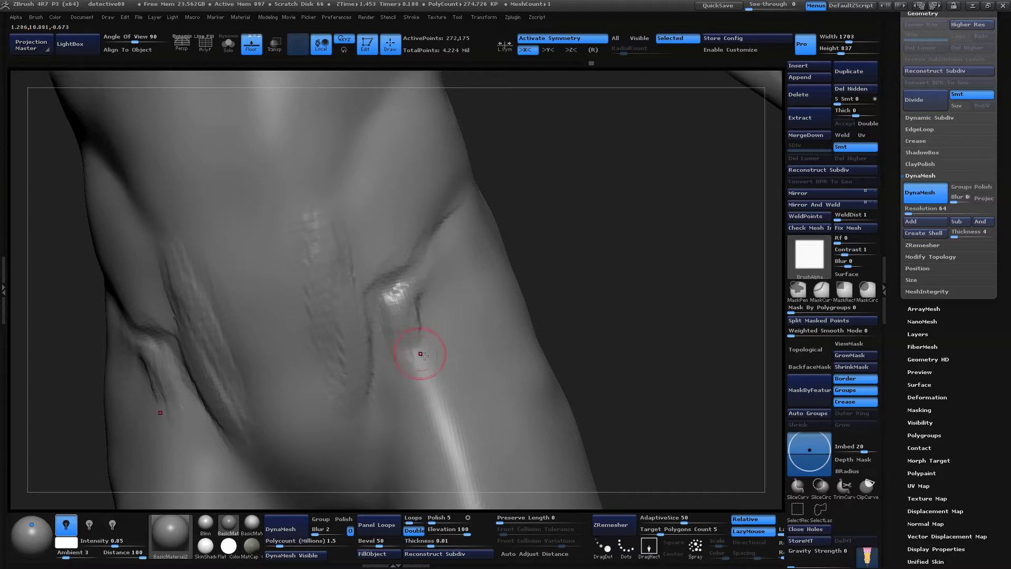
mouse_move(546, 338)
left_mouse_down()
mouse_move(601, 349)
mouse_move(602, 300)
mouse_move(607, 321)
left_mouse_up()
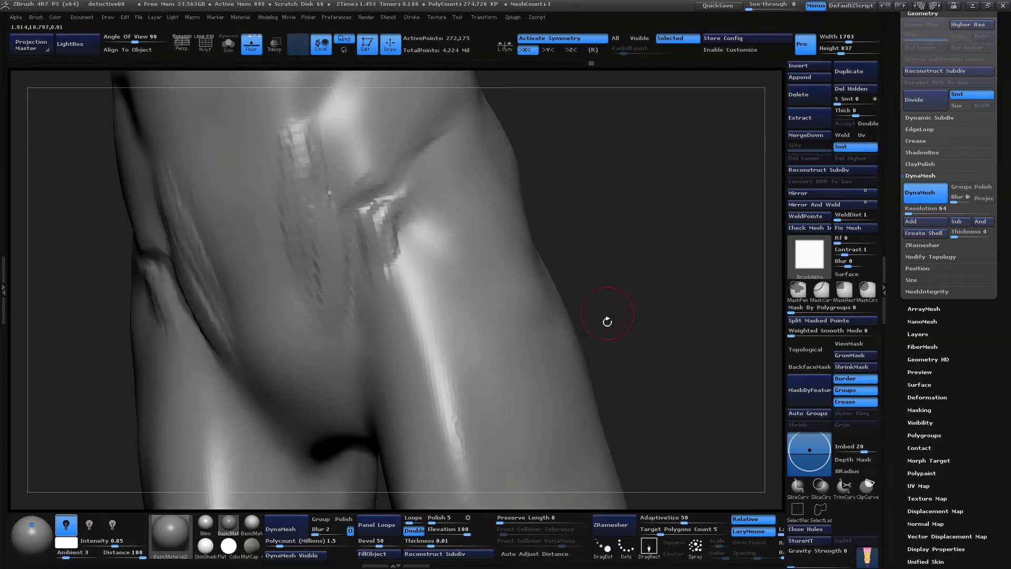
Enlarge the brush and build up the muscle band running diagonally from the hip point down the outer thigh
key("space")
left_click_drag(493, 356, 505, 356)
left_click_drag(413, 221, 444, 301)
left_click_drag(403, 219, 445, 302)
mouse_move(411, 234)
left_mouse_down()
mouse_move(442, 298)
mouse_move(482, 337)
left_mouse_up()
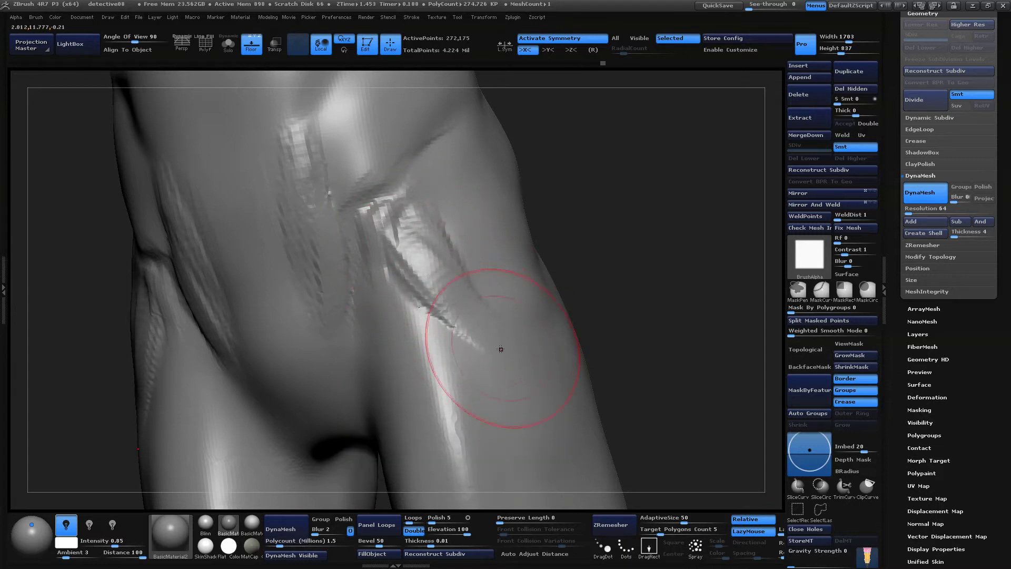
mouse_move(409, 214)
left_mouse_down()
mouse_move(420, 199)
mouse_move(398, 229)
mouse_move(448, 300)
left_mouse_up()
mouse_move(424, 252)
left_mouse_down()
mouse_move(480, 335)
mouse_move(443, 305)
mouse_move(463, 329)
left_mouse_up()
Reduce the brush's draw size and refine where the thigh muscles attach at the hip point
key("space")
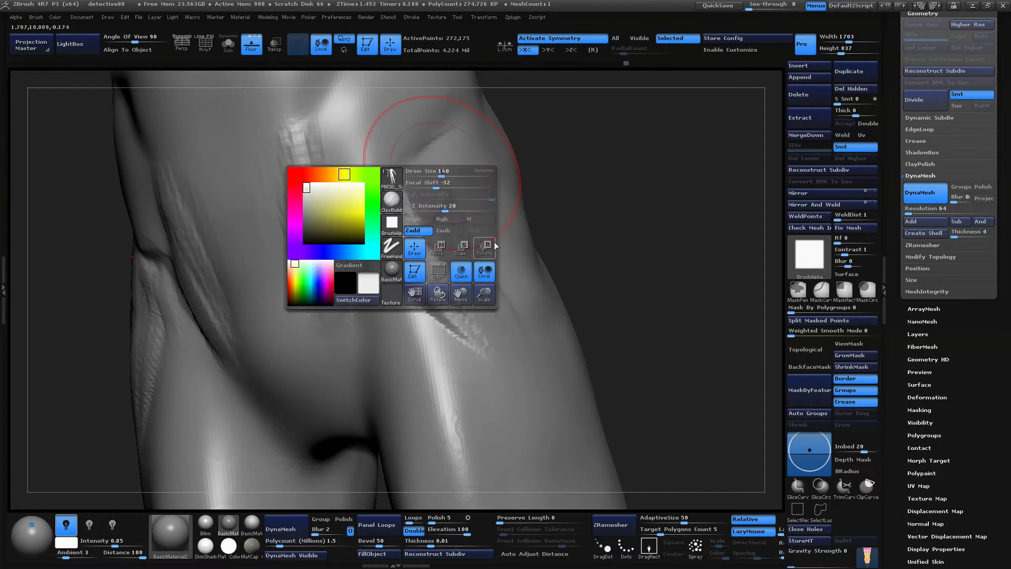
left_click_drag(442, 174, 437, 175)
left_click_drag(597, 242, 645, 259)
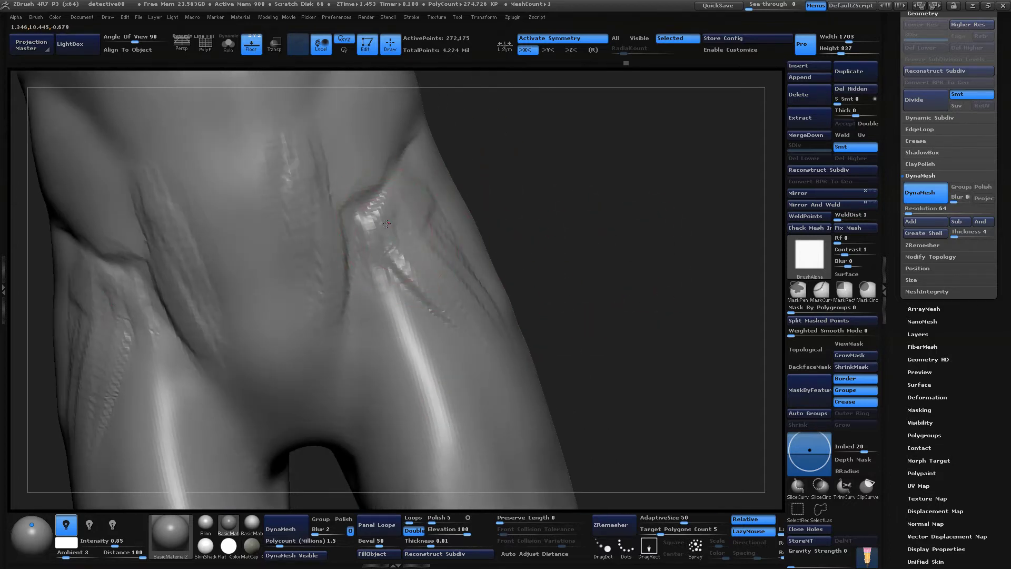
key("space")
left_click_drag(411, 229, 388, 225)
mouse_move(579, 277)
left_mouse_down()
mouse_move(609, 244)
mouse_move(468, 277)
left_mouse_up()
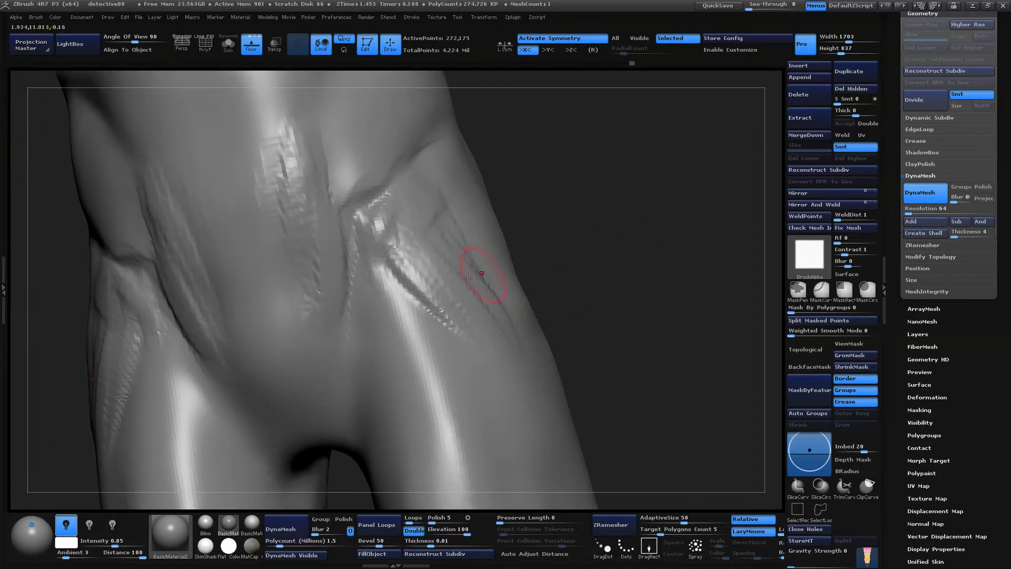
left_click_drag(627, 226, 426, 217)
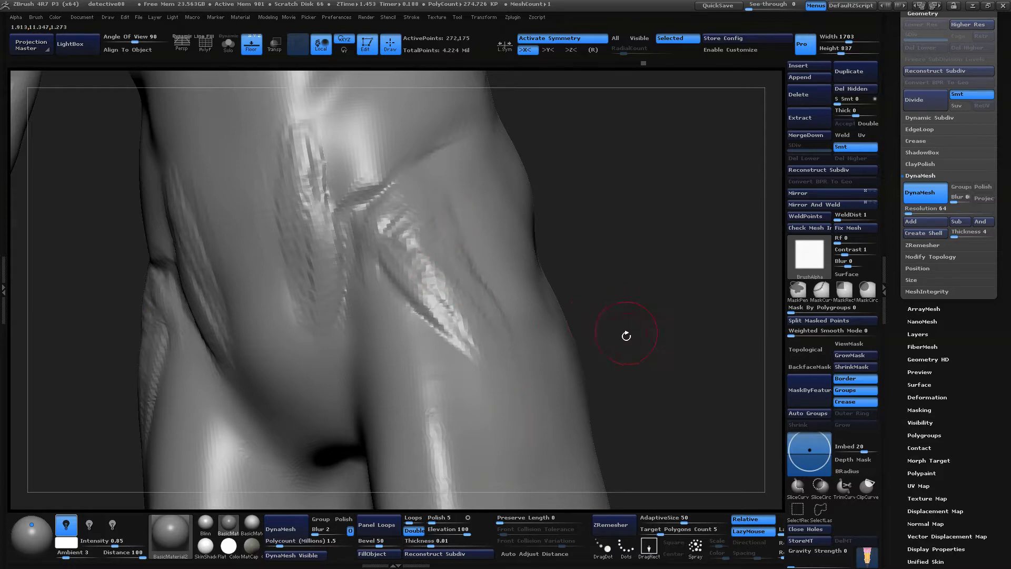
Thicken the upper-thigh muscle on the outer side of the hip, below the oblique
left_click_drag(626, 335, 635, 239)
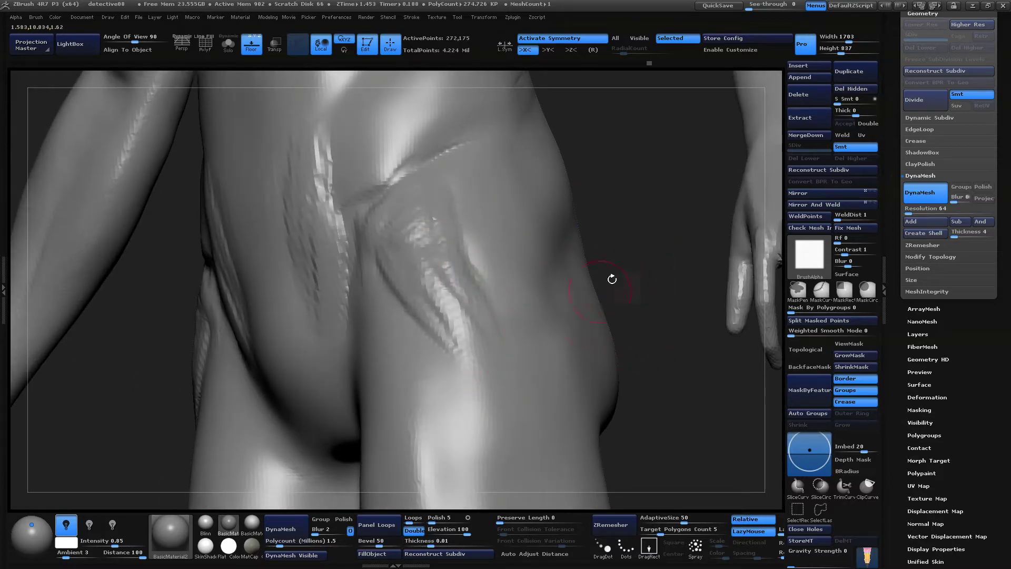
left_click_drag(611, 280, 495, 332)
left_click_drag(684, 271, 632, 350)
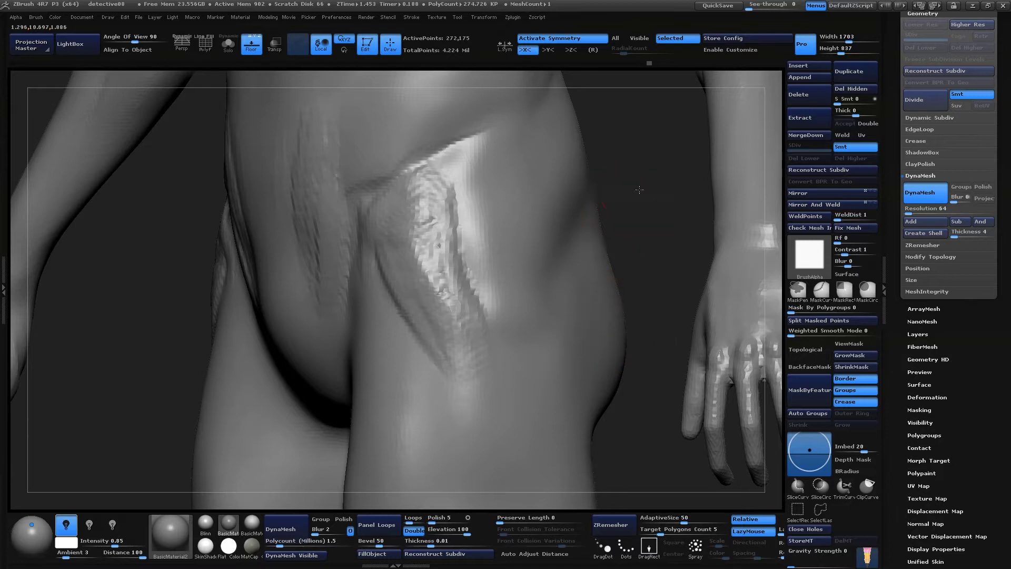
left_click_drag(639, 189, 509, 319)
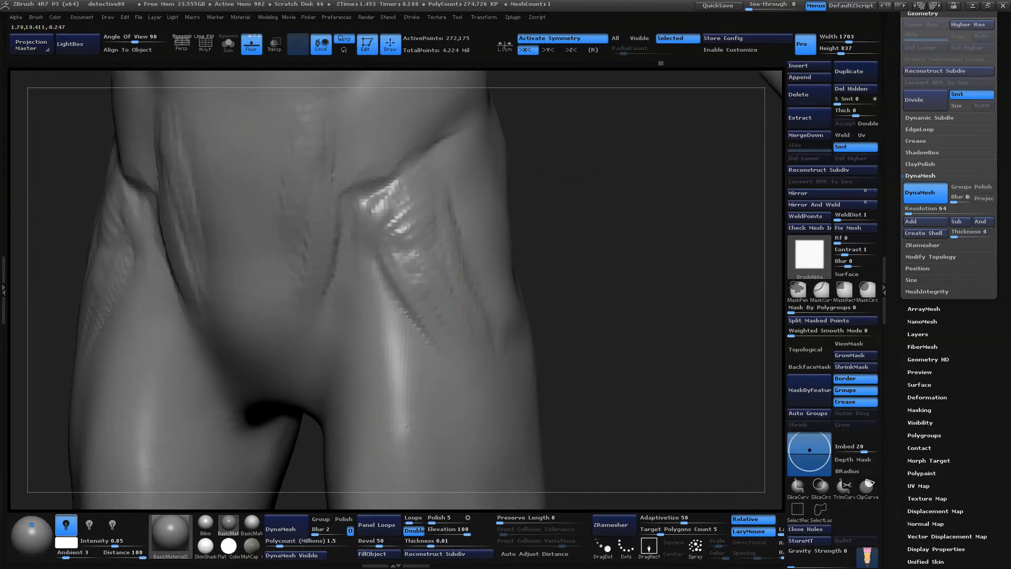
Smooth the upper-thigh muscle strokes and round off the hip point
mouse_move(428, 278)
left_mouse_down("shift")
mouse_move(403, 227)
mouse_move(405, 260)
mouse_move(448, 256)
left_mouse_up("shift")
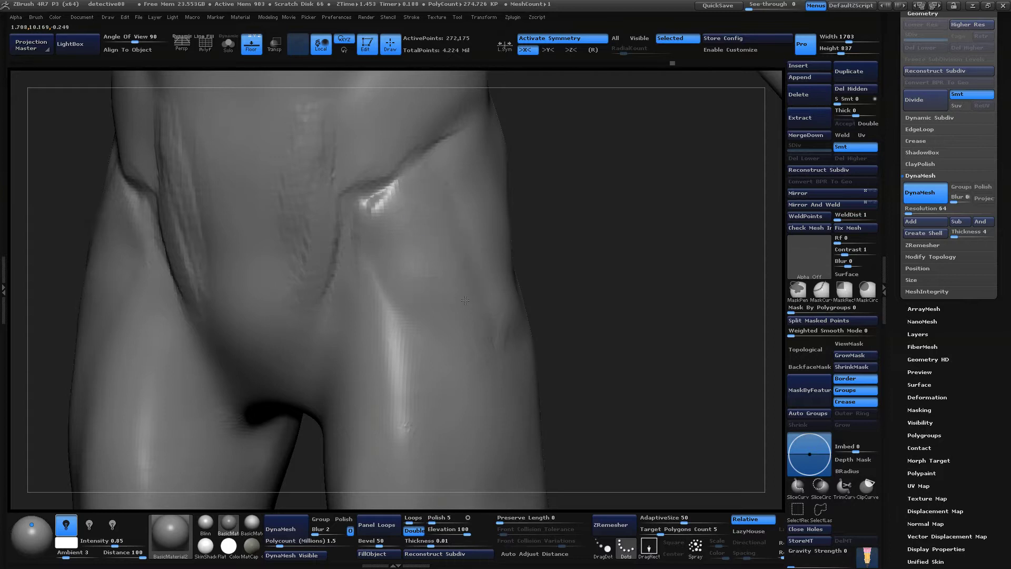
left_click_drag(637, 297, 477, 240, "alt")
left_click_drag(388, 162, 316, 230)
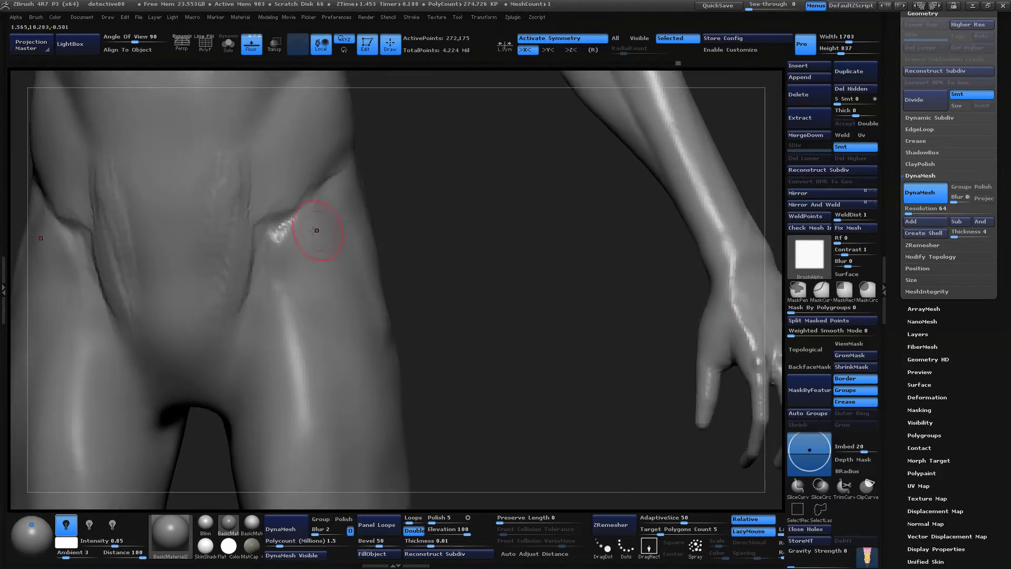
right_click_drag(317, 221, 404, 239, "alt")
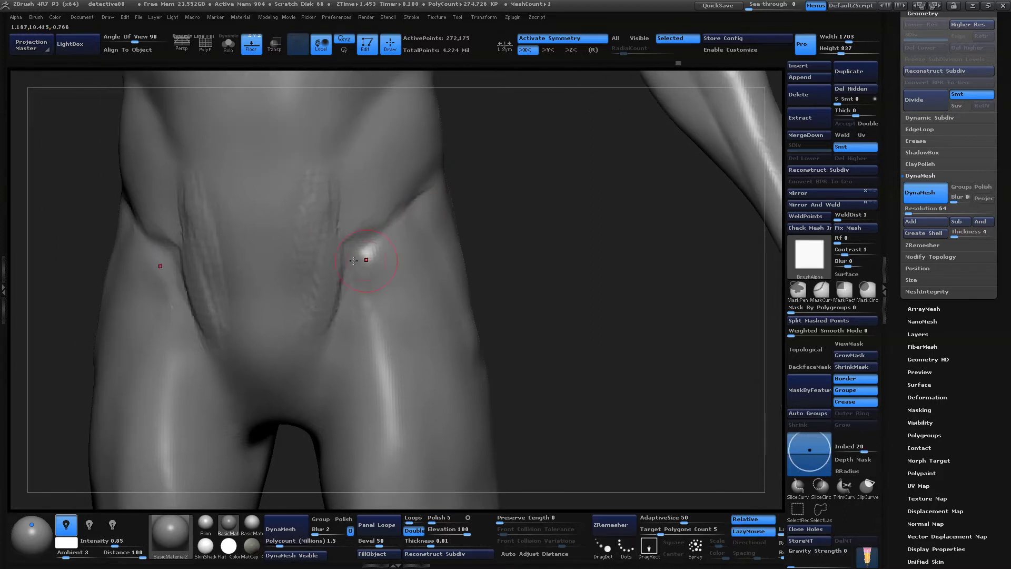
Enlarge the brush slightly and fill out the lower abdomen between the two groin creases
key("space")
left_click_drag(320, 230, 327, 230)
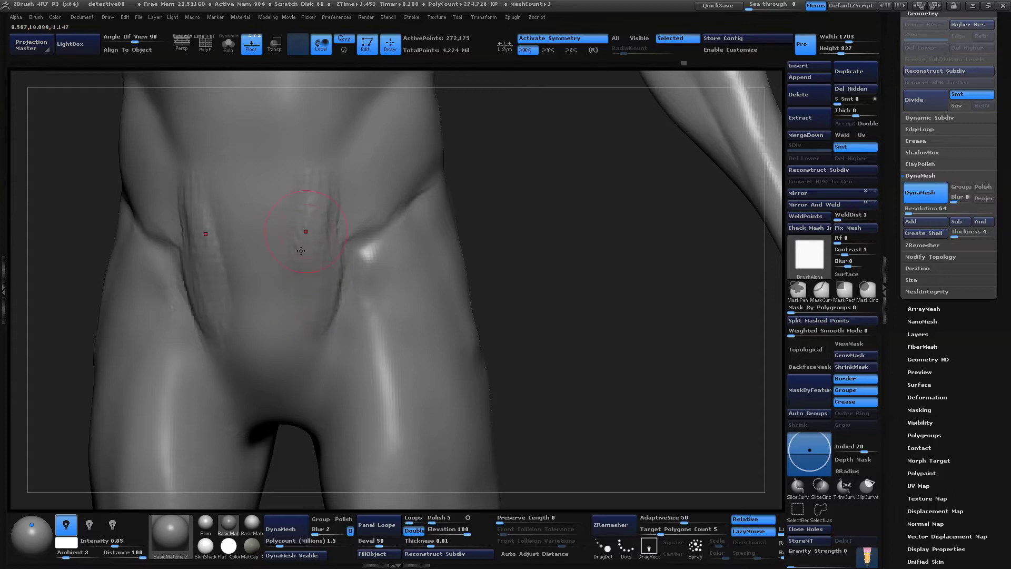
mouse_move(518, 259)
left_mouse_down("alt")
mouse_move(522, 246)
mouse_move(524, 295)
left_mouse_up("alt")
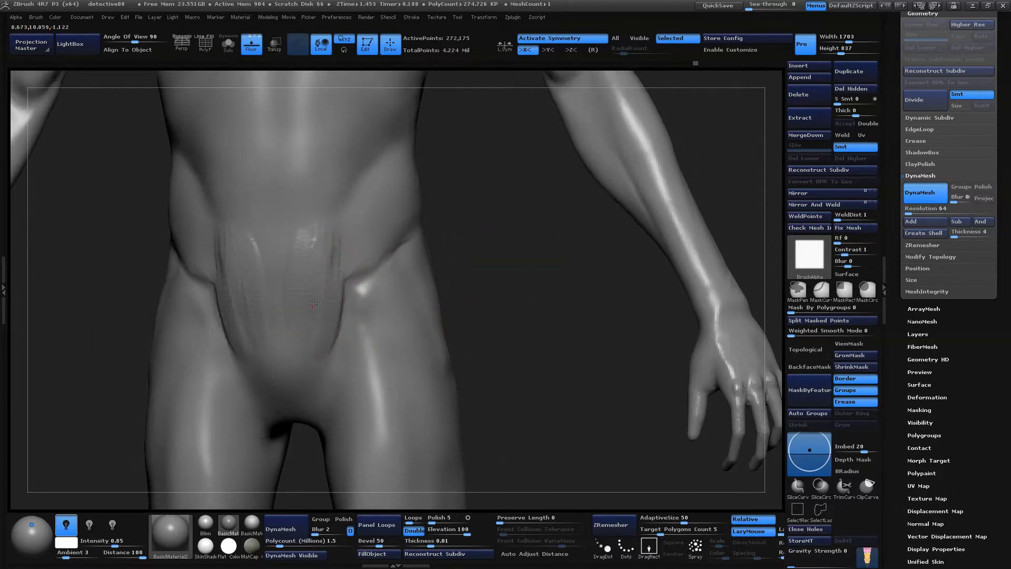
mouse_move(485, 238)
left_mouse_down("alt")
mouse_move(480, 322)
mouse_move(467, 309)
left_mouse_up("alt")
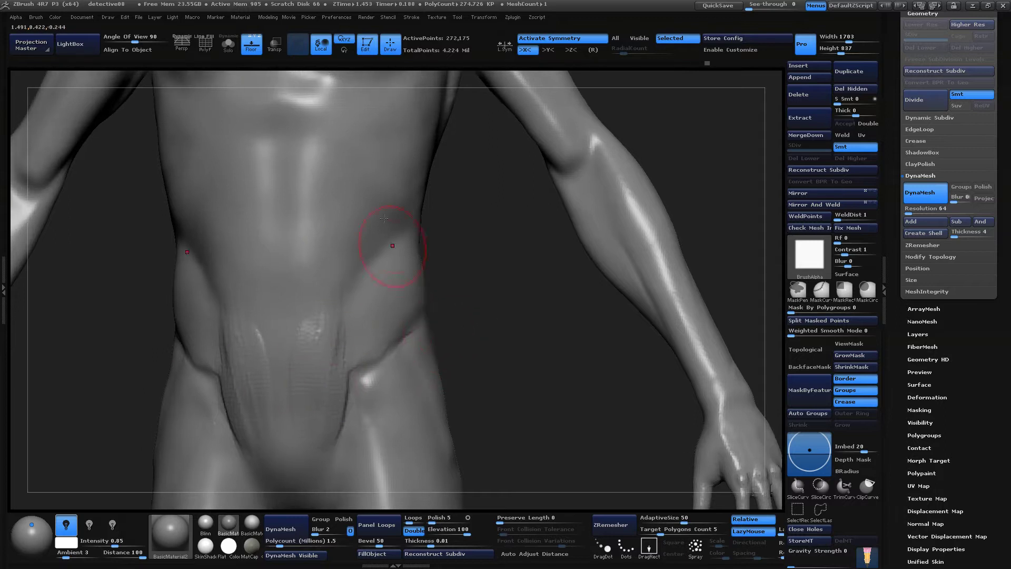
Reduce the brush's draw size and build up the oblique muscle above the hip
left_click_drag(367, 252, 370, 249)
key("space")
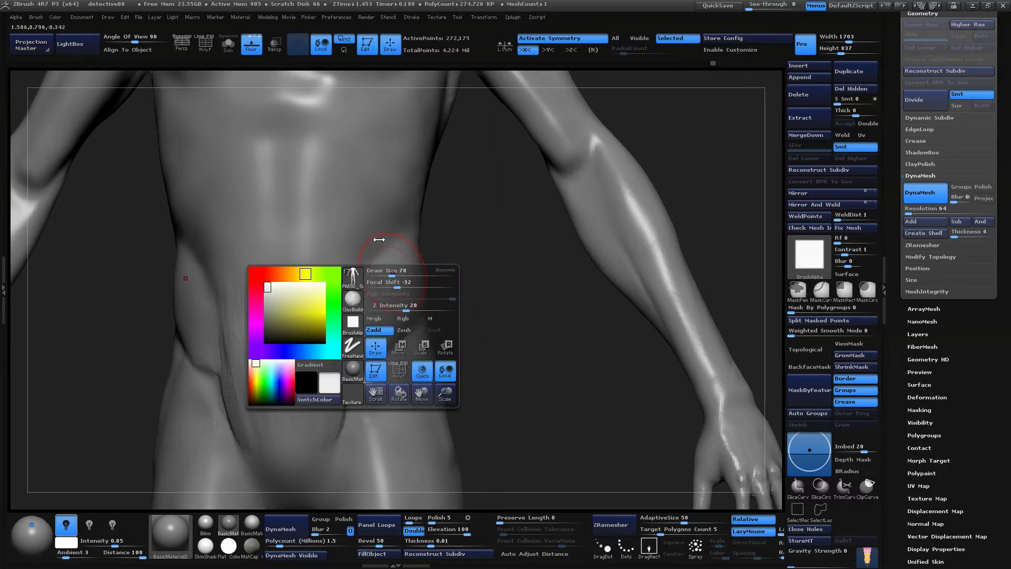
left_click(389, 272)
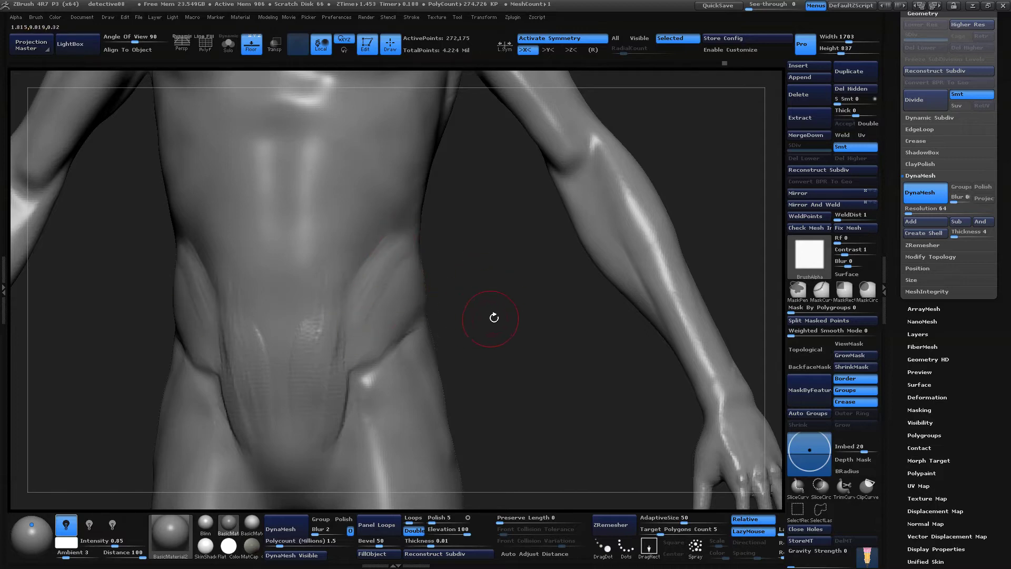
key("super")
key("super")
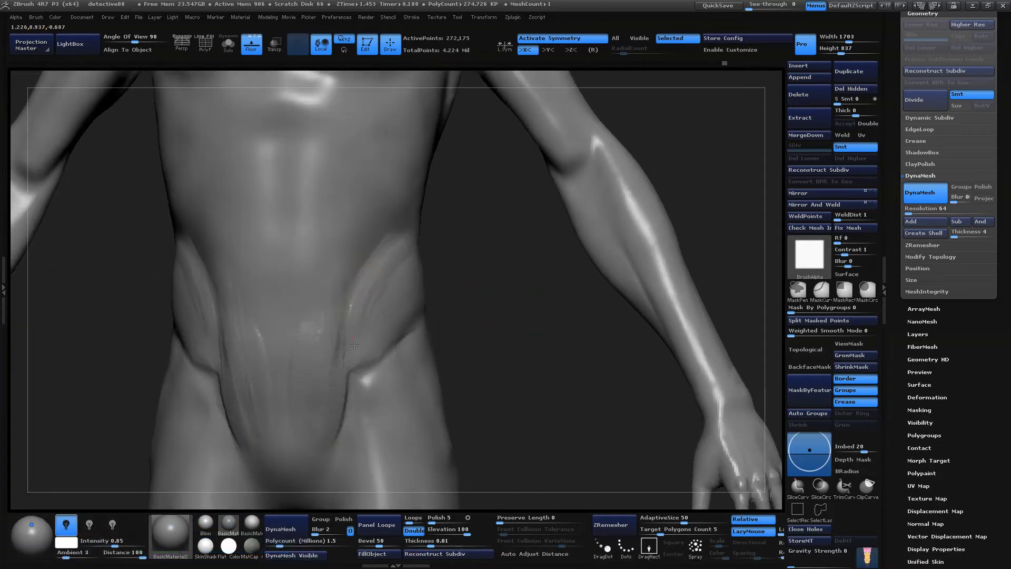
Define the front and upper edges of the oblique against the abdomen and blend them into the waist
mouse_move(349, 354)
left_mouse_down()
mouse_move(324, 328)
mouse_move(329, 301)
mouse_move(380, 248)
left_mouse_up()
mouse_move(462, 249)
left_mouse_down()
mouse_move(470, 288)
mouse_move(428, 291)
mouse_move(387, 273)
left_mouse_up()
left_click_drag(354, 244, 372, 230)
mouse_move(466, 243)
left_mouse_down()
mouse_move(436, 203)
mouse_move(454, 259)
mouse_move(401, 253)
left_mouse_up()
left_click_drag(454, 184, 433, 264, "alt")
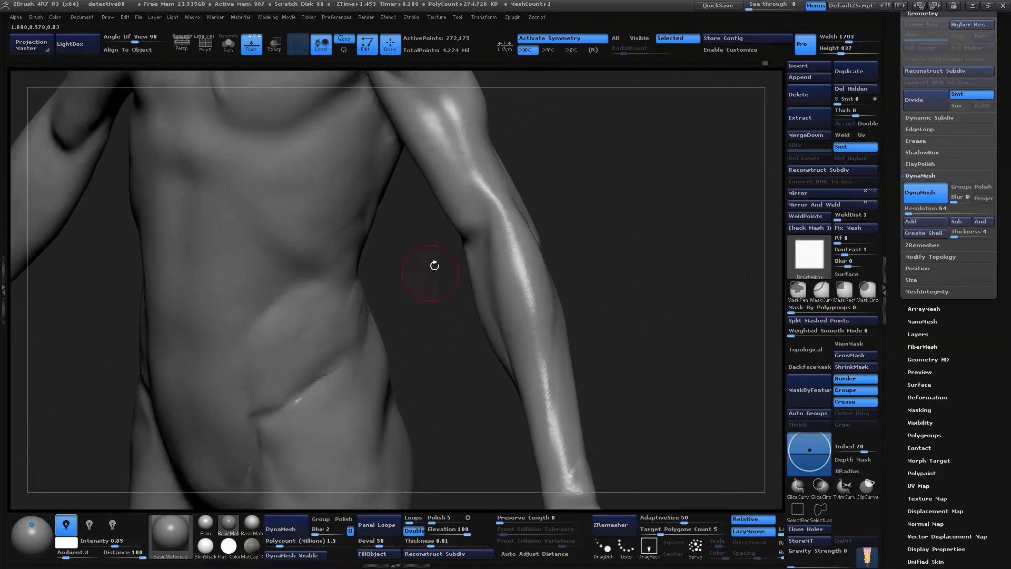
left_click_drag(435, 310, 433, 302)
Switch brush and carve the lower edge of the rib cage diagonally from the abdomen toward the waist
key("space")
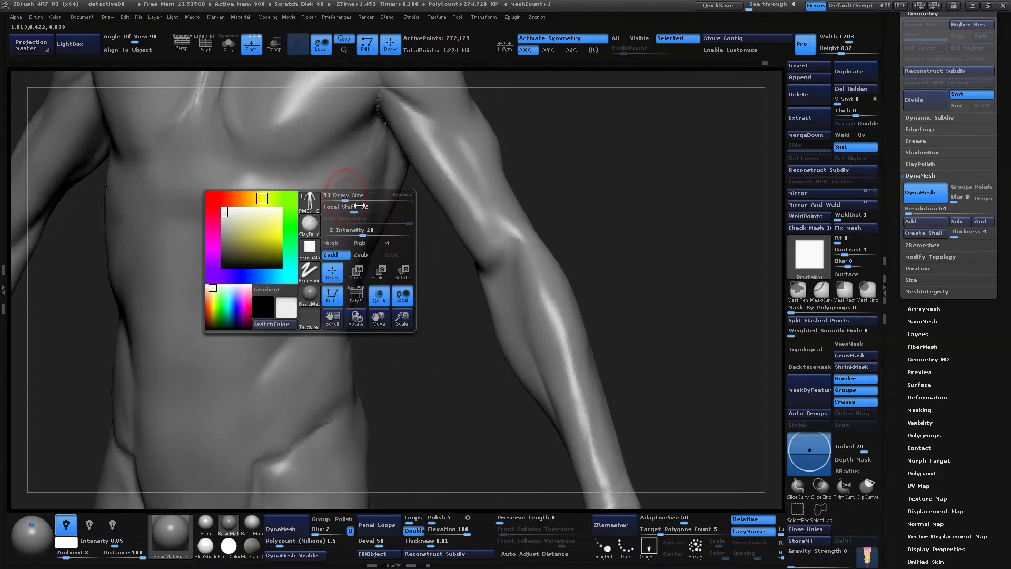
key("1")
left_click(393, 258)
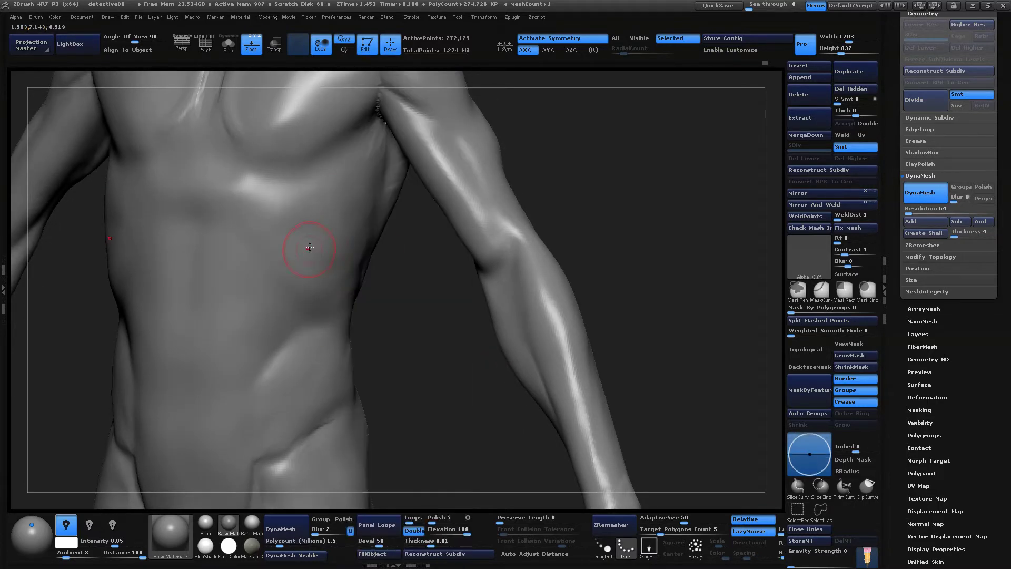
left_click_drag(432, 305, 337, 299)
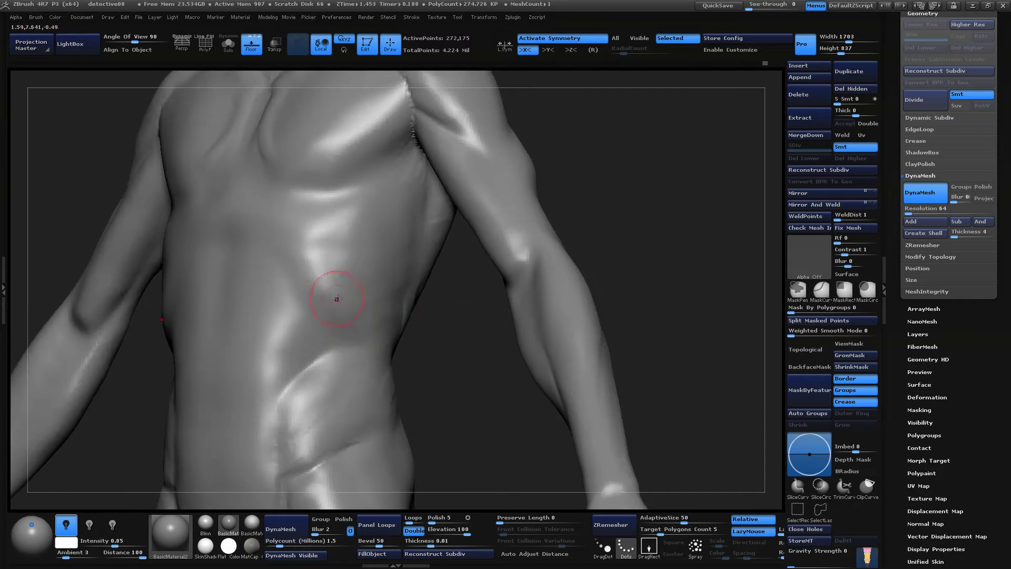
left_click_drag(469, 395, 334, 293)
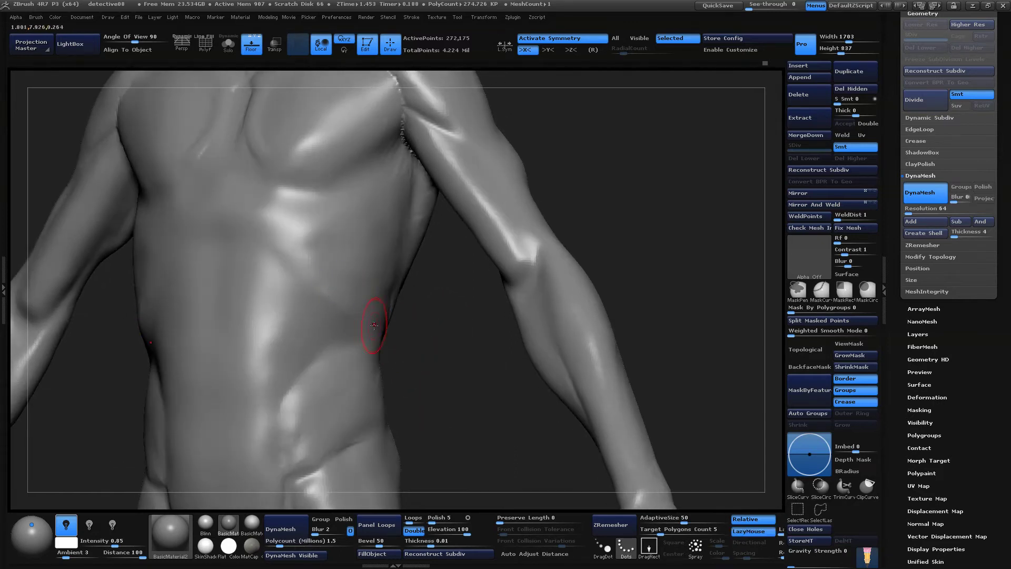
left_click_drag(442, 400, 419, 365)
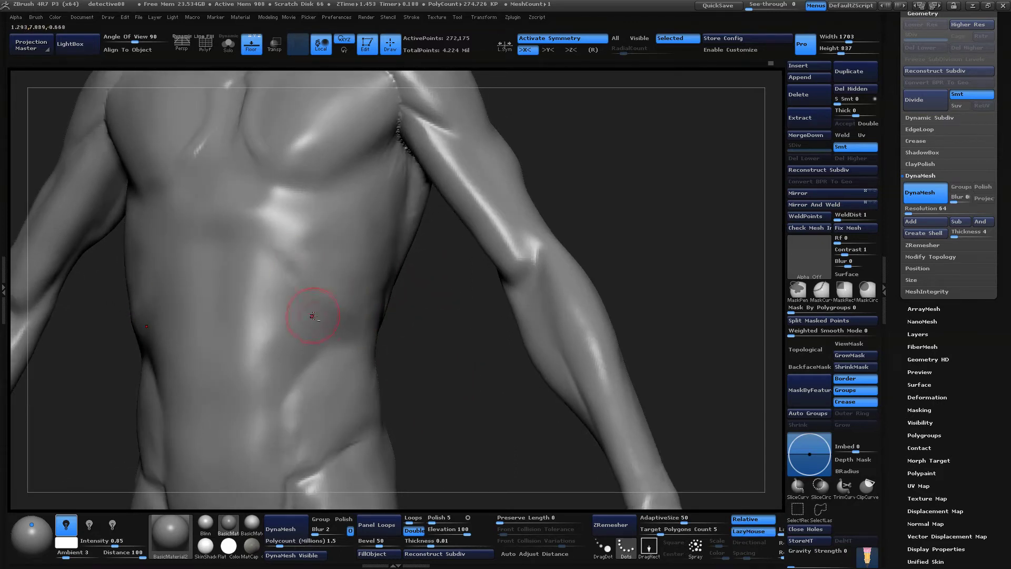
left_click_drag(279, 252, 357, 326)
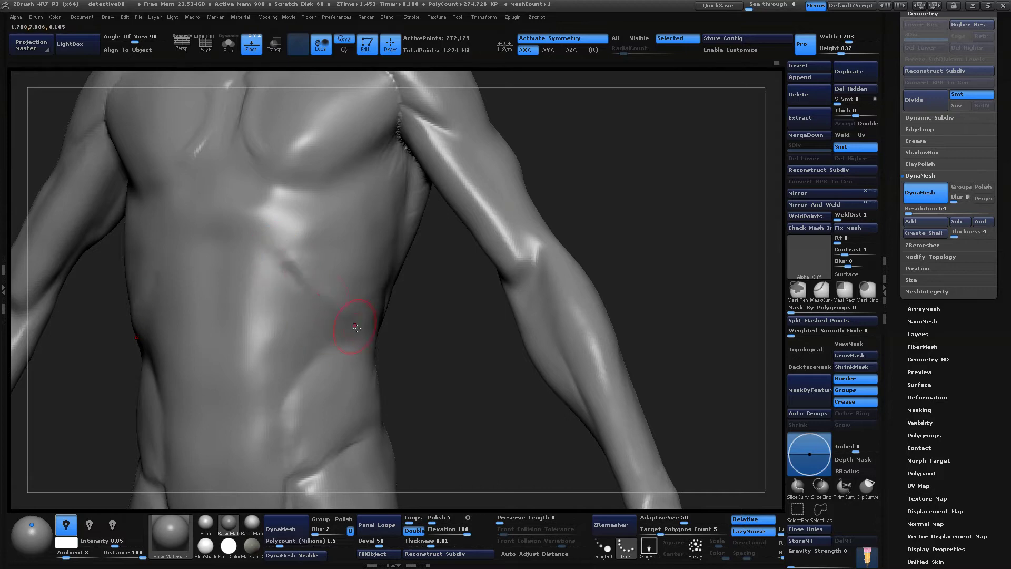
Soften the rib cage's lower edge and blend it into the side of the torso
mouse_move(468, 359)
left_mouse_down()
mouse_move(476, 383)
mouse_move(641, 214)
mouse_move(644, 252)
left_mouse_up()
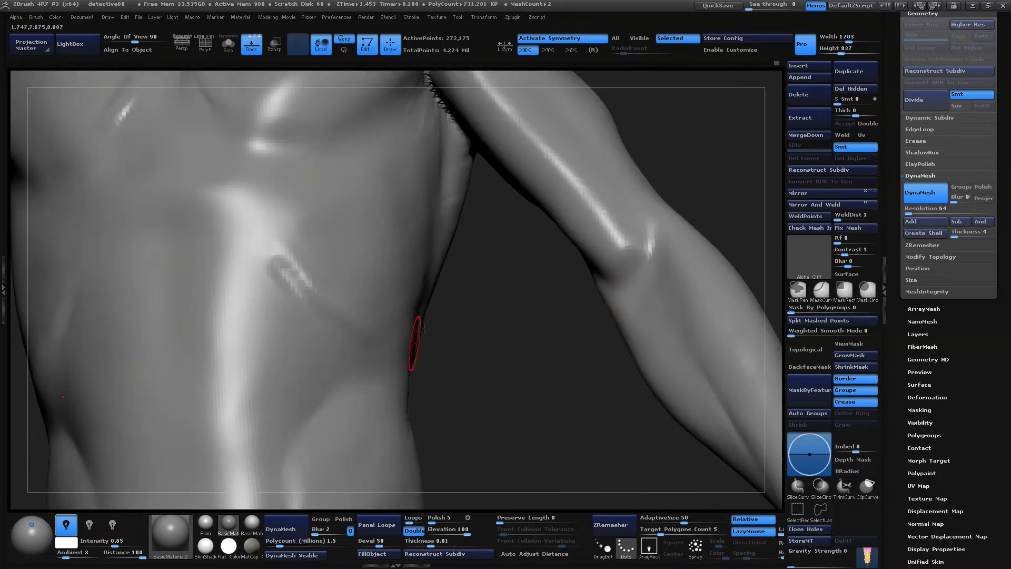
left_click_drag(453, 339, 390, 316)
key("l")
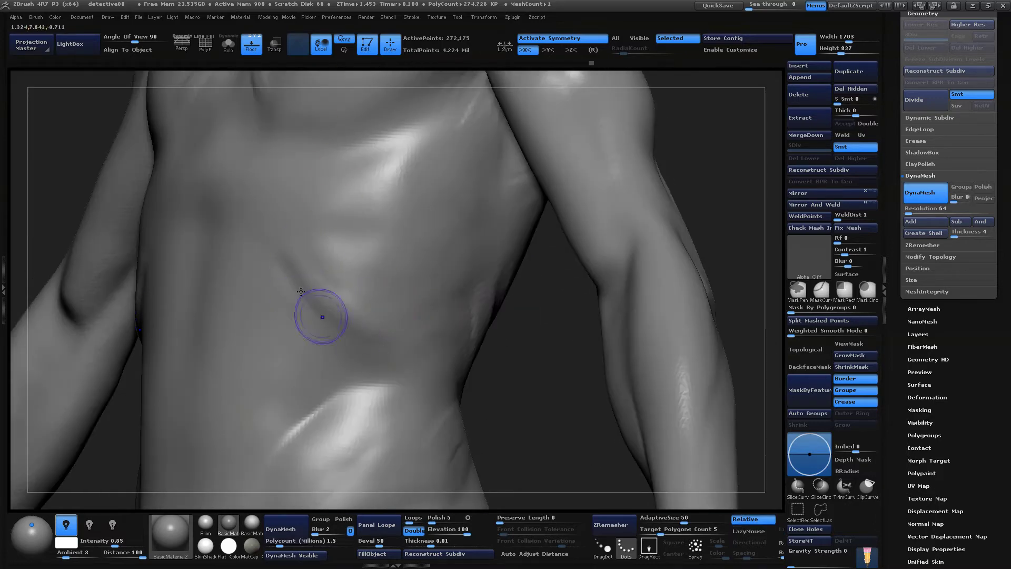
mouse_move(527, 370)
left_mouse_down("alt")
mouse_move(546, 364)
mouse_move(646, 236)
mouse_move(361, 282)
left_mouse_up("alt")
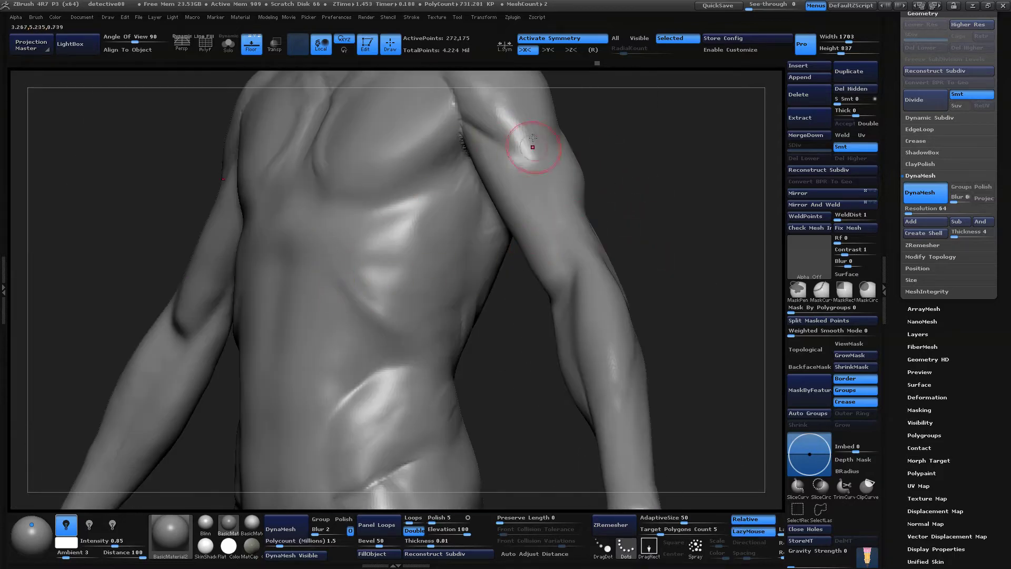
Expand the stroke's Lazy Mouse settings and adjust the brush's LazyStep
left_click(412, 18)
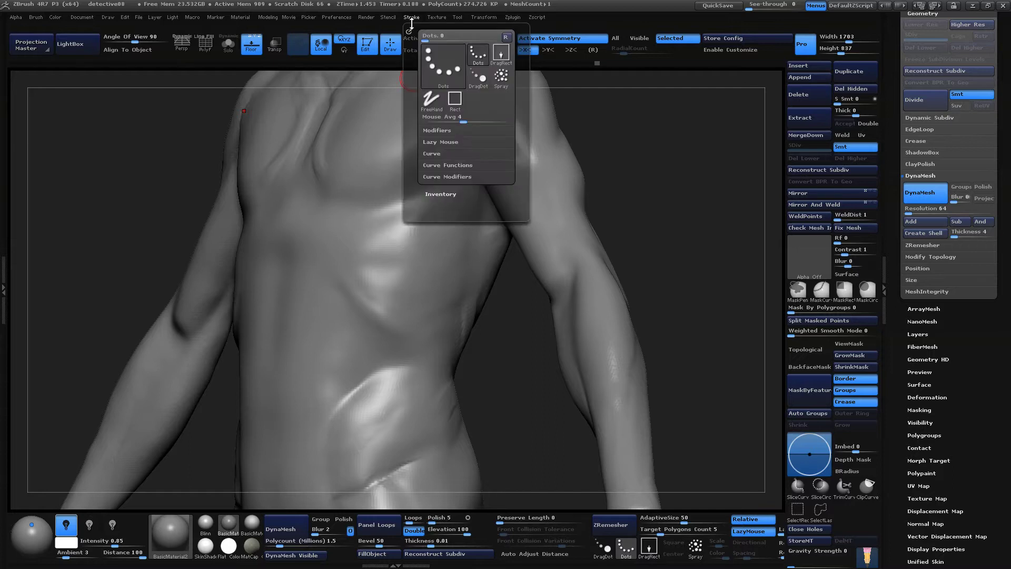
left_click(440, 141)
left_click(412, 18)
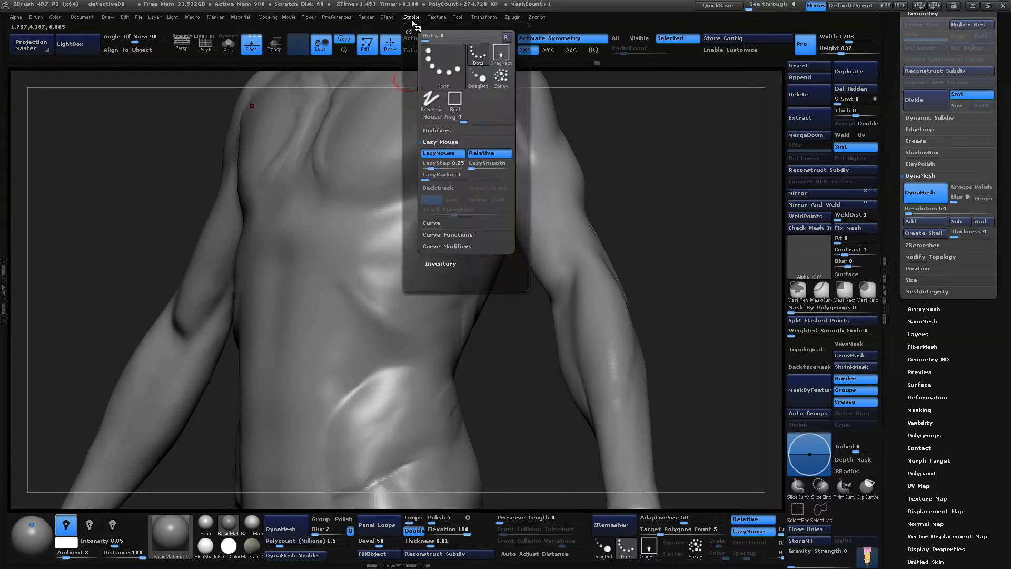
left_click(434, 166)
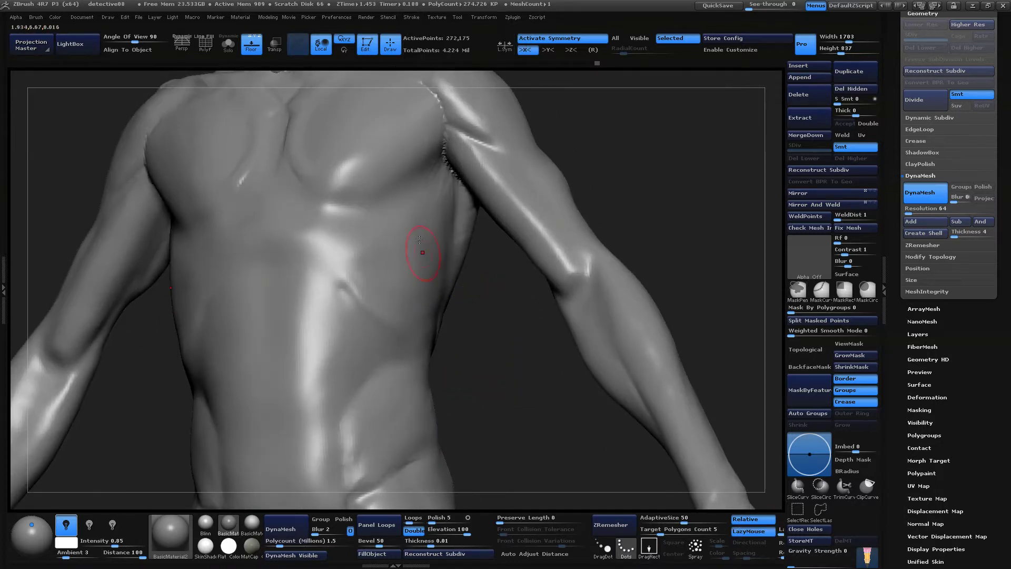
Set the Standard brush to Z Intensity 15, Focal Shift 27 and Draw Size 42 for work on the rib cage
right_click(452, 255)
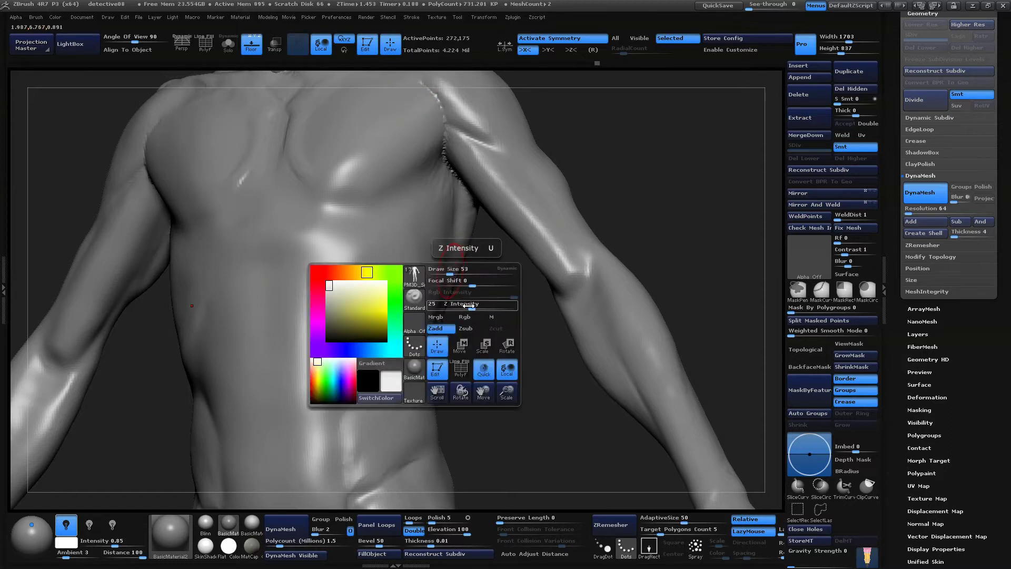
left_click(464, 308)
key("space")
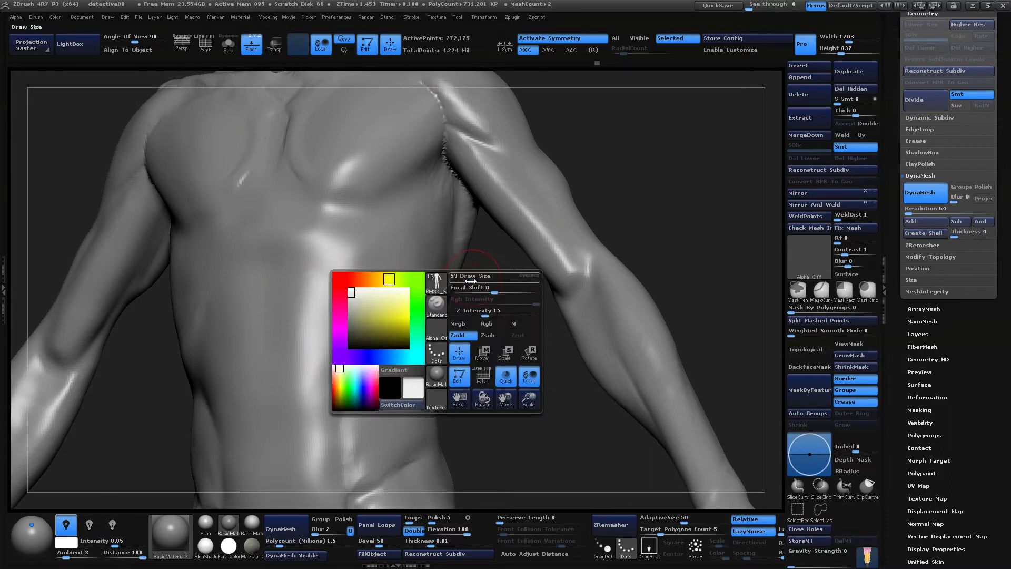
mouse_move(495, 290)
left_mouse_down()
mouse_move(509, 289)
mouse_move(470, 278)
left_mouse_up()
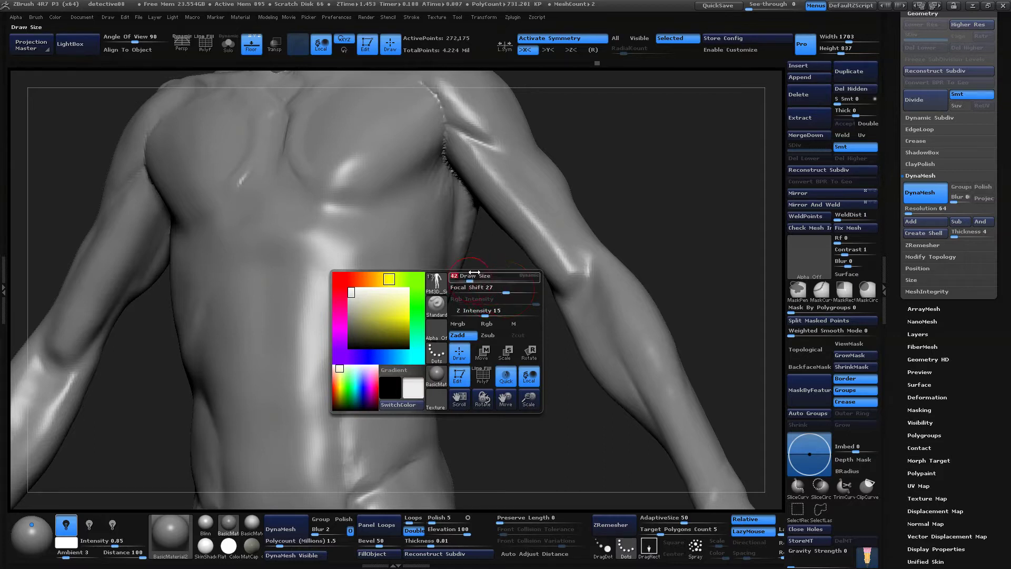
left_click_drag(562, 368, 476, 388)
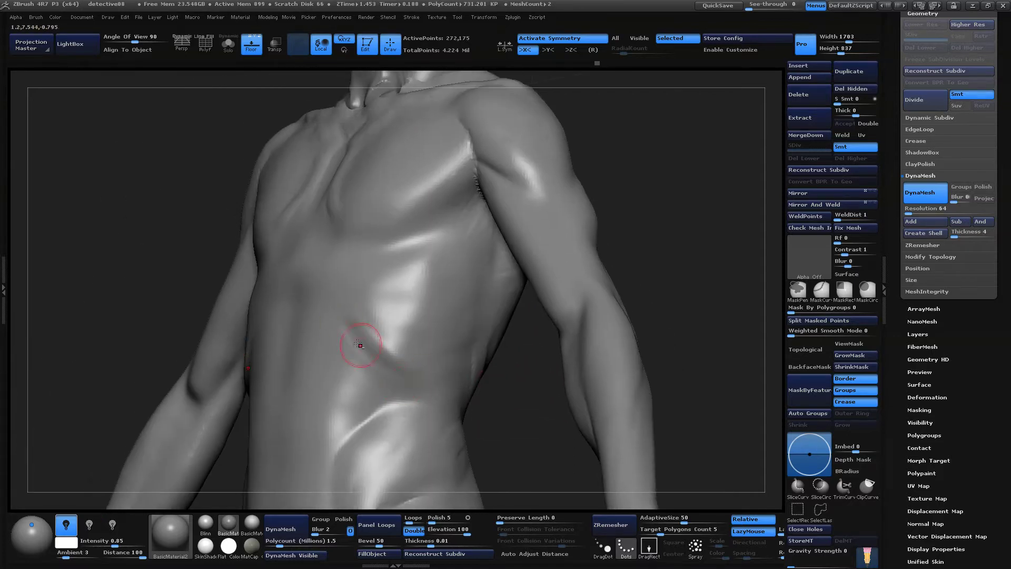
Enlarge the draw size to about 75, deepen the rib cage's lower edge toward the waist and turn off LazyMouse
mouse_move(524, 447)
left_mouse_down()
mouse_move(521, 400)
mouse_move(512, 399)
mouse_move(536, 345)
mouse_move(483, 356)
mouse_move(571, 387)
mouse_move(525, 243)
left_mouse_up()
key("space")
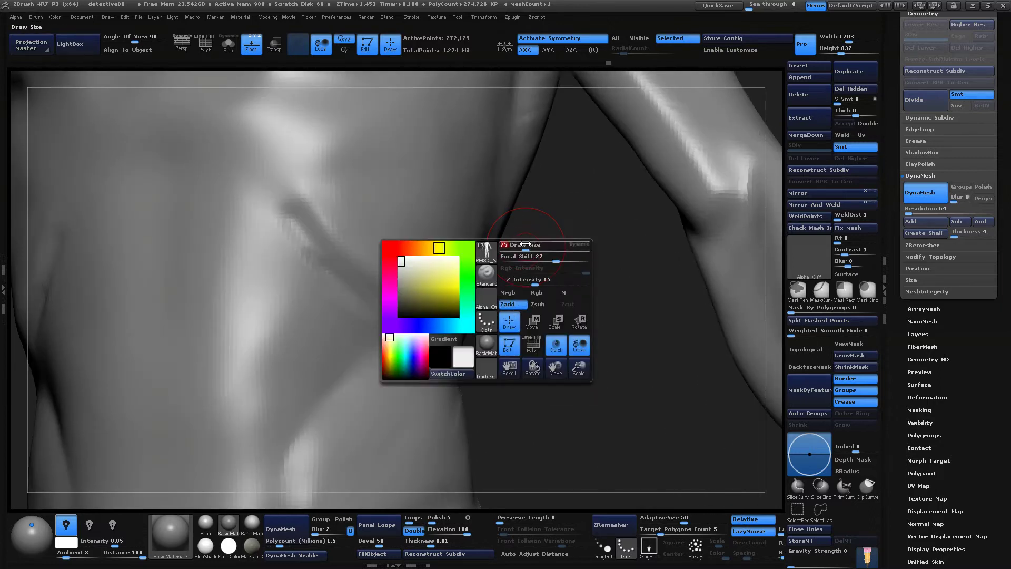
left_click_drag(510, 364, 537, 338, "alt")
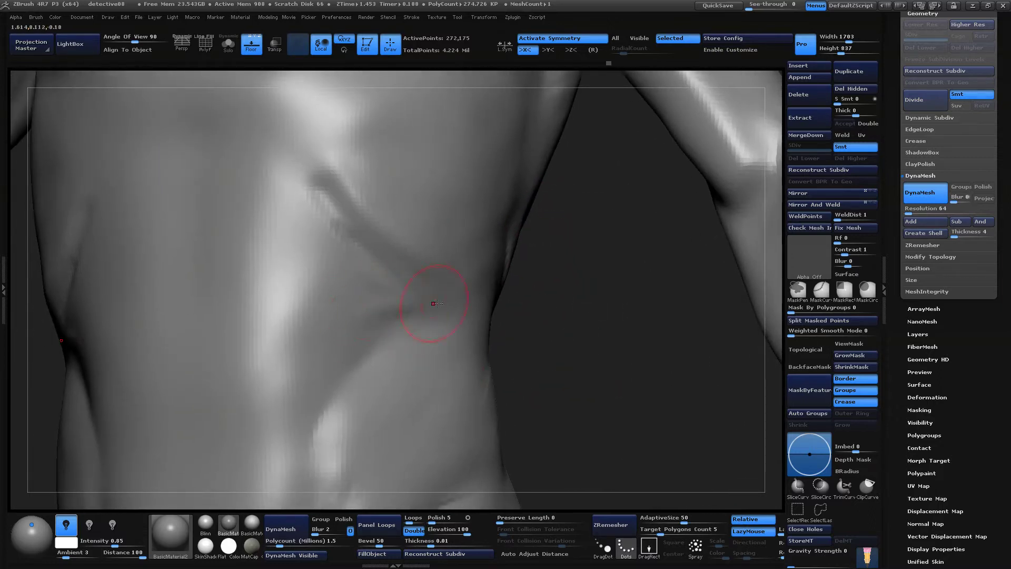
mouse_move(369, 265)
left_mouse_down()
mouse_move(336, 226)
mouse_move(339, 250)
mouse_move(319, 197)
left_mouse_up()
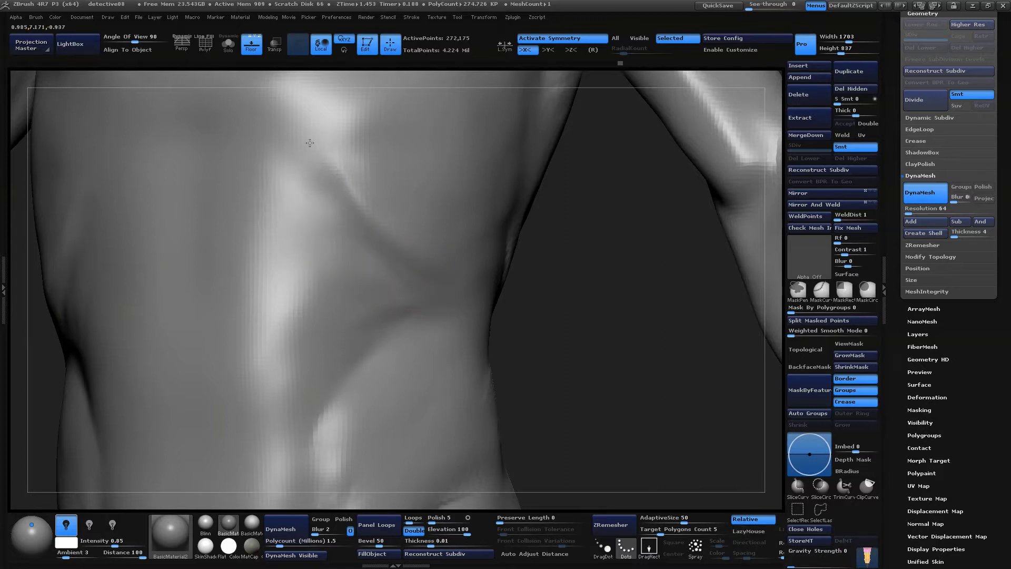
key("l")
left_click_drag(555, 307, 559, 329)
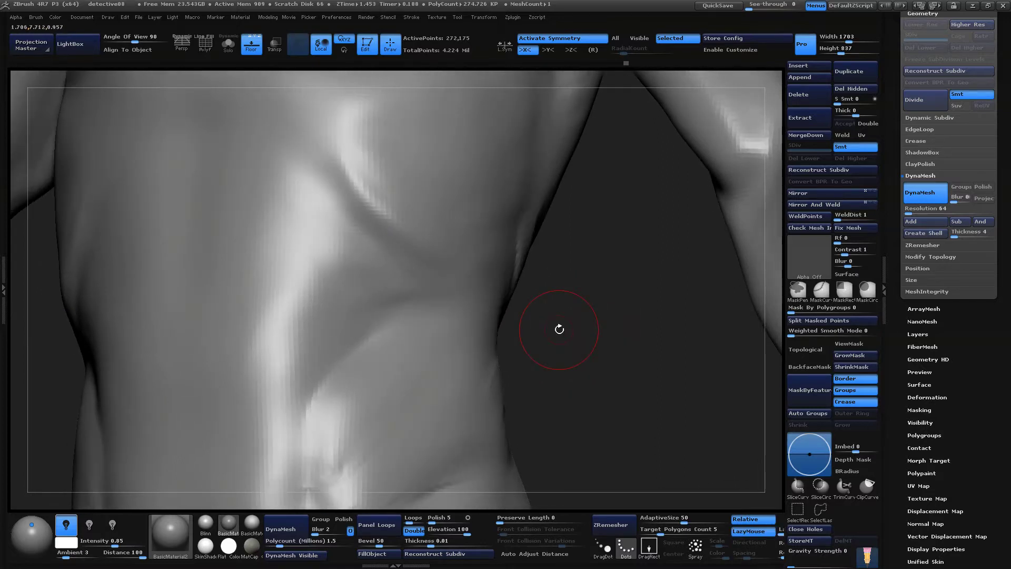
Switch to the ClayBuildup brush, enlarge it and build up the surface along the rib cage's lower edge
key("b")
left_click(468, 268)
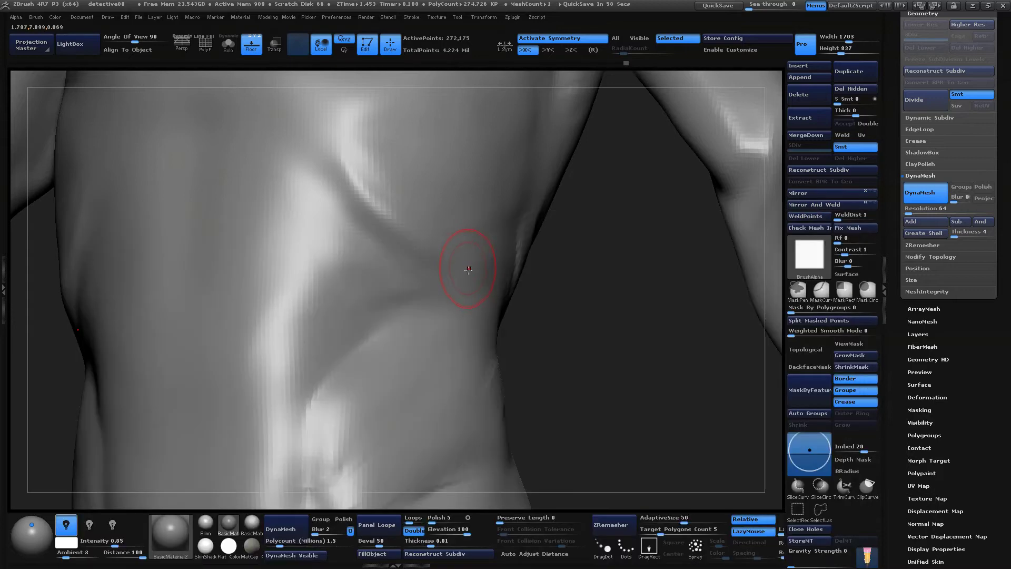
key("space")
left_click_drag(433, 256, 440, 257)
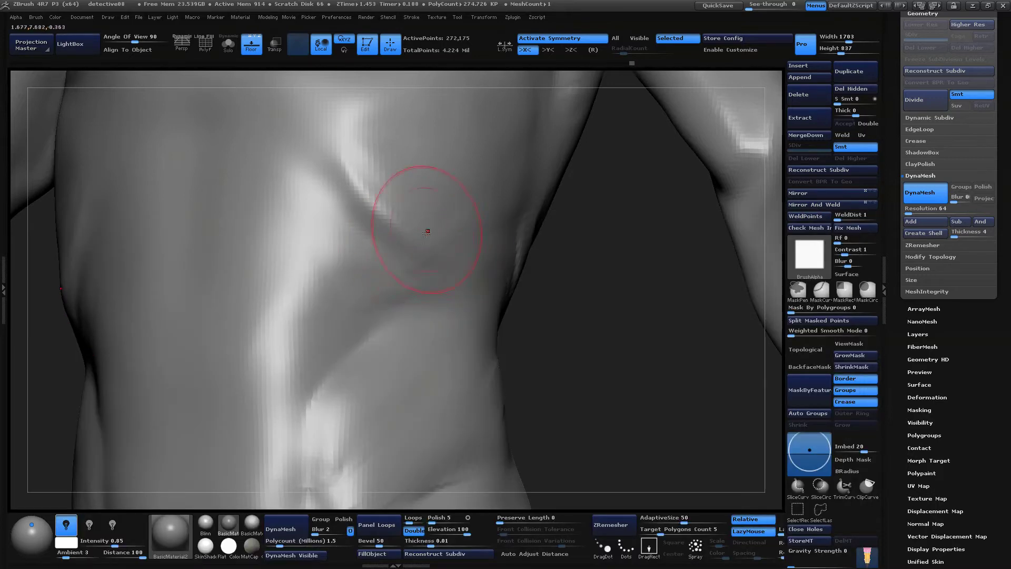
left_click_drag(337, 303, 438, 233)
left_click_drag(339, 275, 422, 205)
left_click_drag(353, 237, 396, 203)
Adjust the brush settings and smooth the built-up clay into the lower ribs and abdomen
left_click_drag(547, 283, 533, 288)
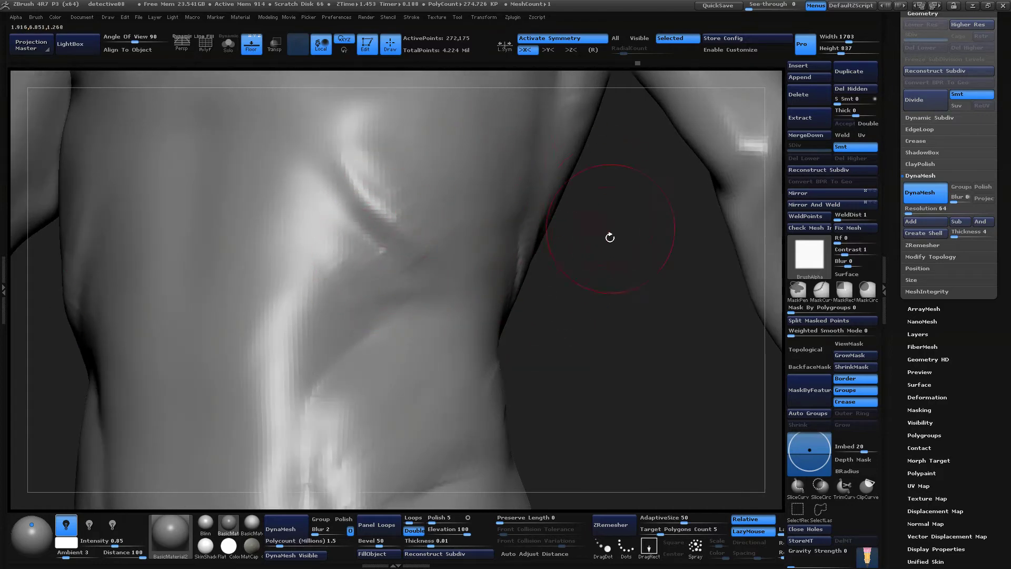
mouse_move(609, 237)
left_mouse_down("alt")
mouse_move(540, 342)
mouse_move(562, 336)
left_mouse_up("alt")
key("space")
left_click_drag(377, 260, 374, 263)
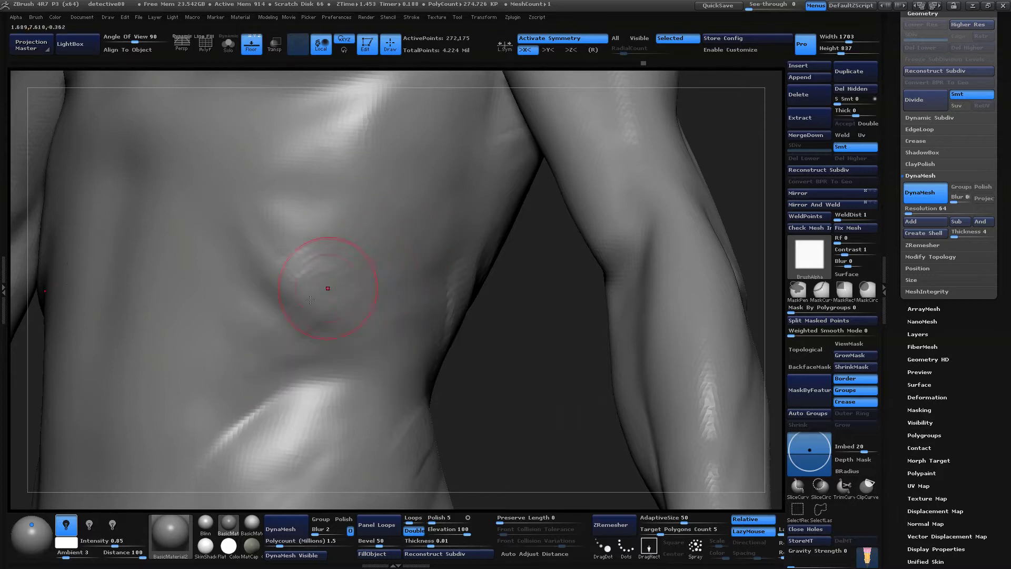
left_click_drag(319, 263, 312, 289, "shift")
left_click_drag(486, 348, 493, 308, "alt")
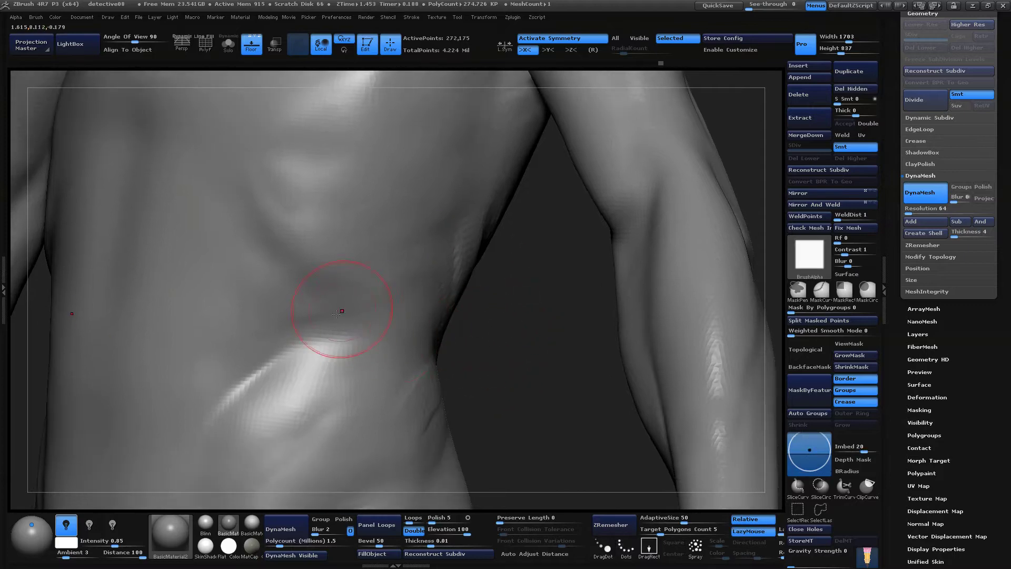
Switch to the Standard brush and carve the rib cage's lower arch from the abdomen around toward the side of the waist
key("b")
key("b")
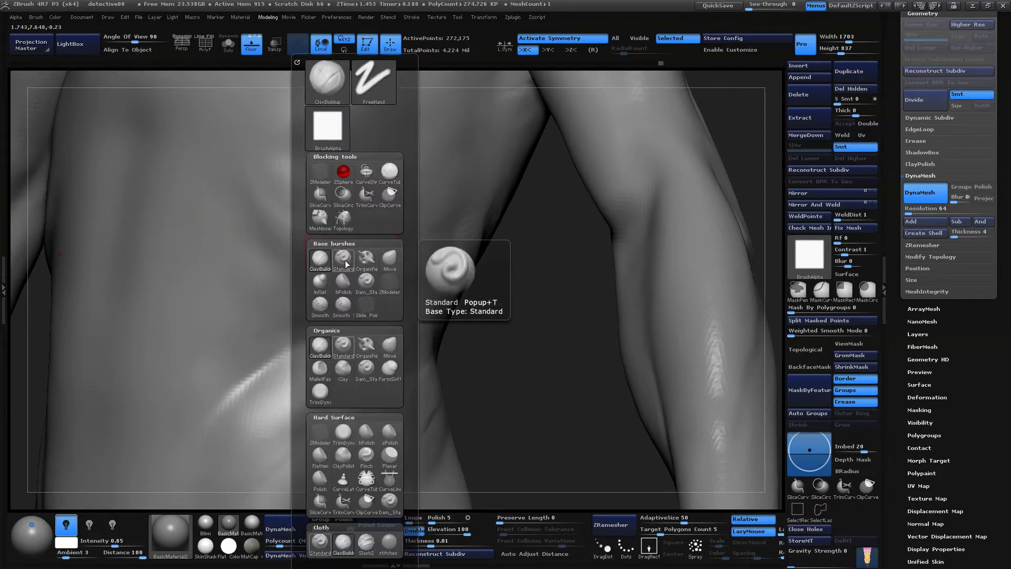
left_click(343, 258)
key("space")
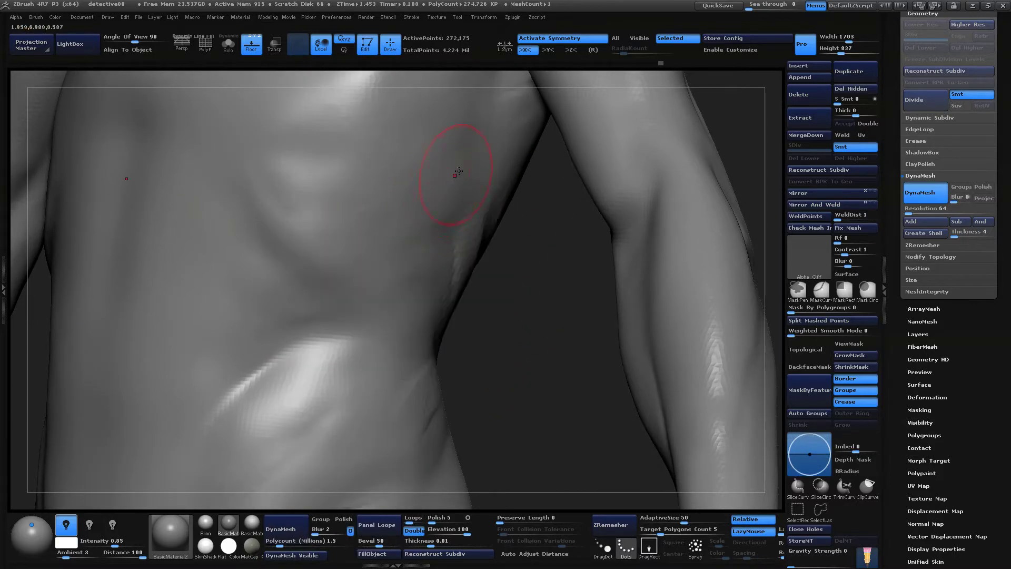
left_click_drag(512, 289, 503, 311, "alt")
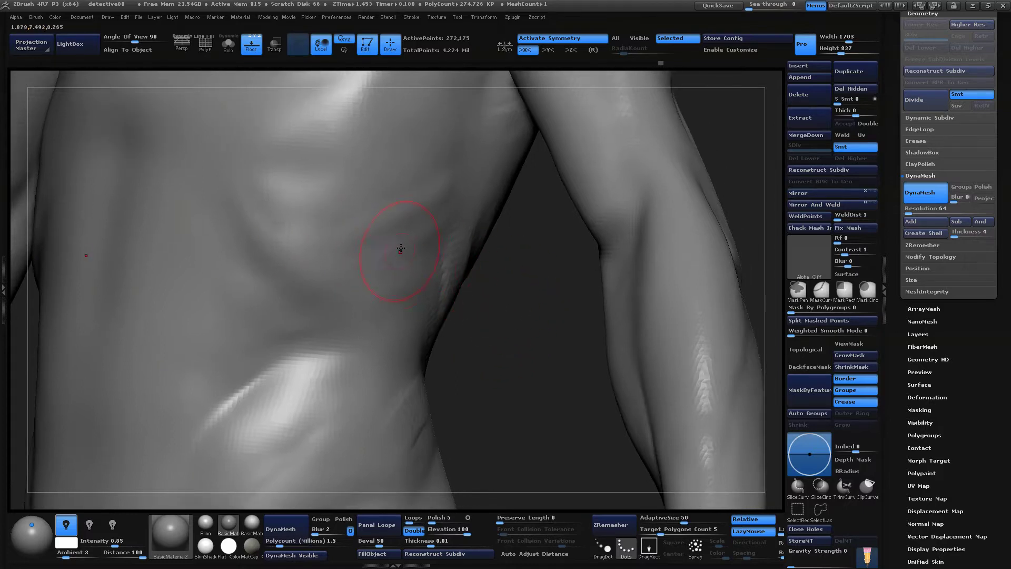
left_click_drag(484, 273, 461, 277)
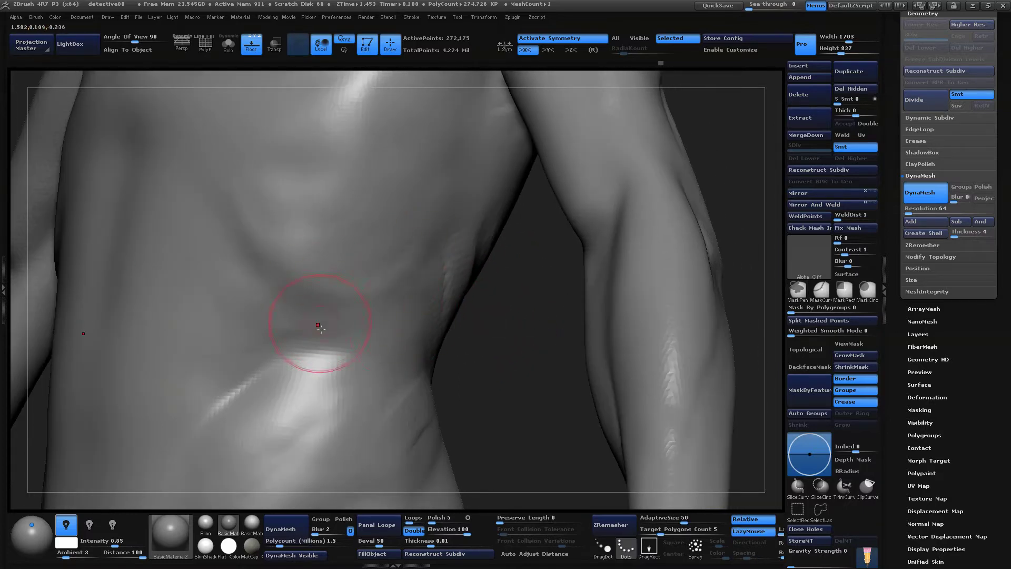
left_click_drag(488, 334, 416, 281)
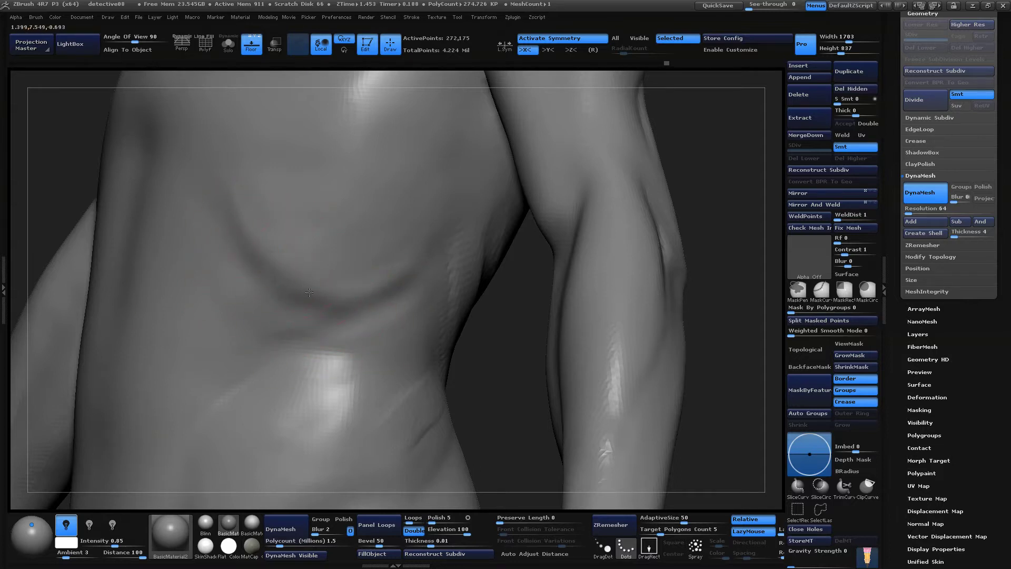
left_click_drag(490, 368, 318, 305)
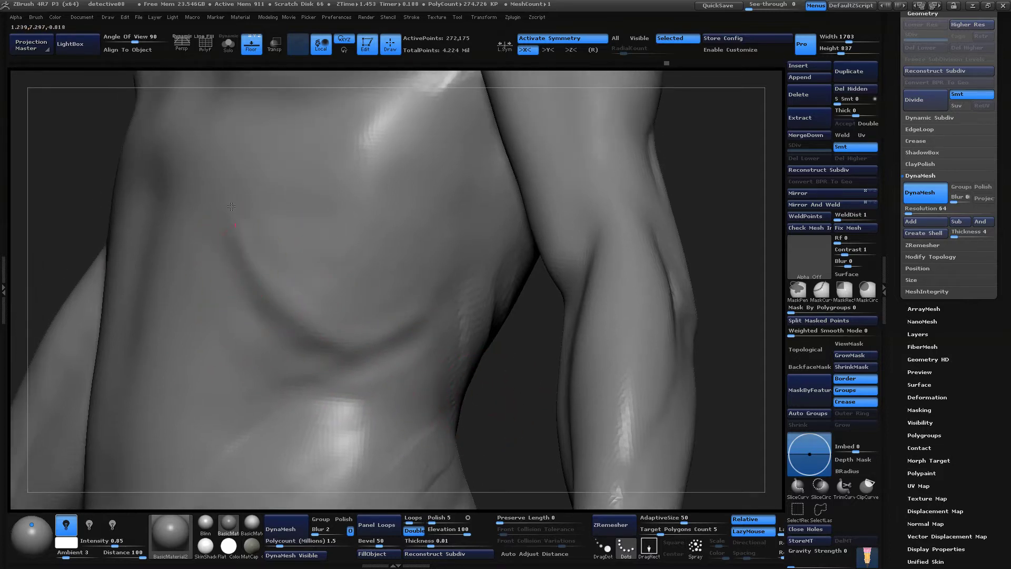
left_click_drag(491, 364, 522, 359)
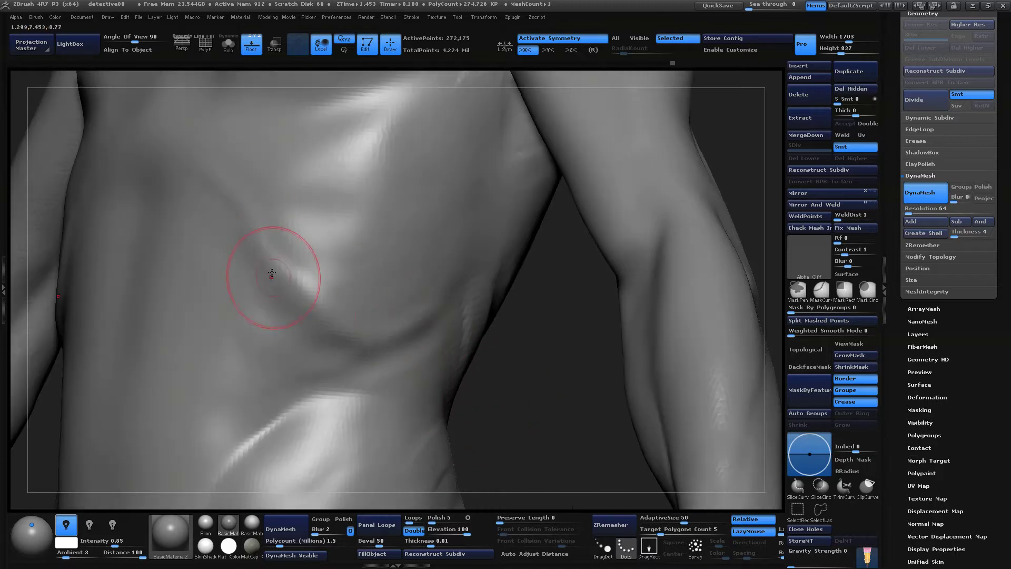
Build up the front of the lower rib arch beside the abdomen and smooth it
mouse_move(271, 277)
left_mouse_down()
mouse_move(300, 287)
mouse_move(283, 290)
left_mouse_up()
left_click_drag(513, 395, 553, 347)
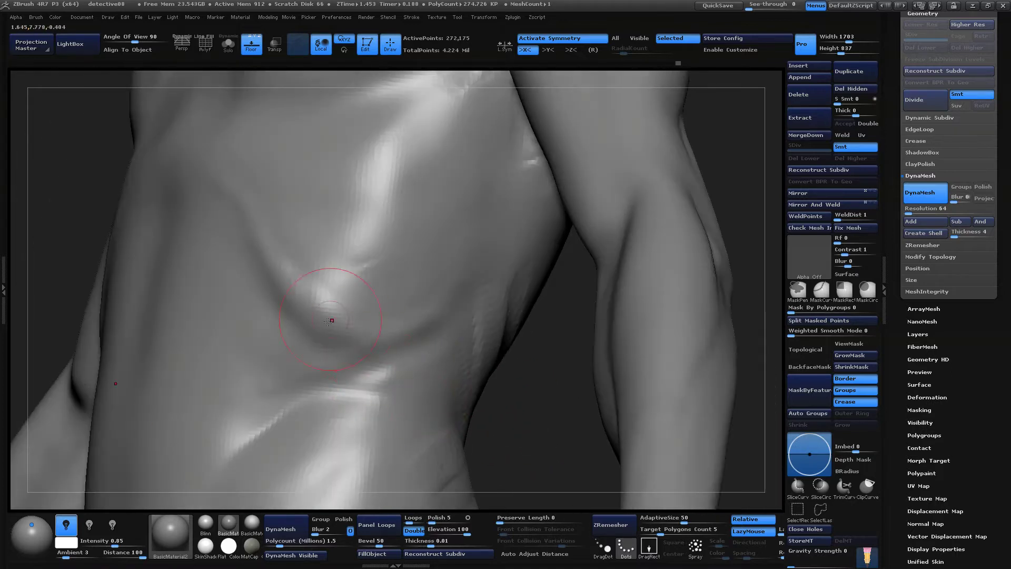
left_click_drag(332, 318, 383, 320)
left_click_drag(312, 296, 345, 317, "shift")
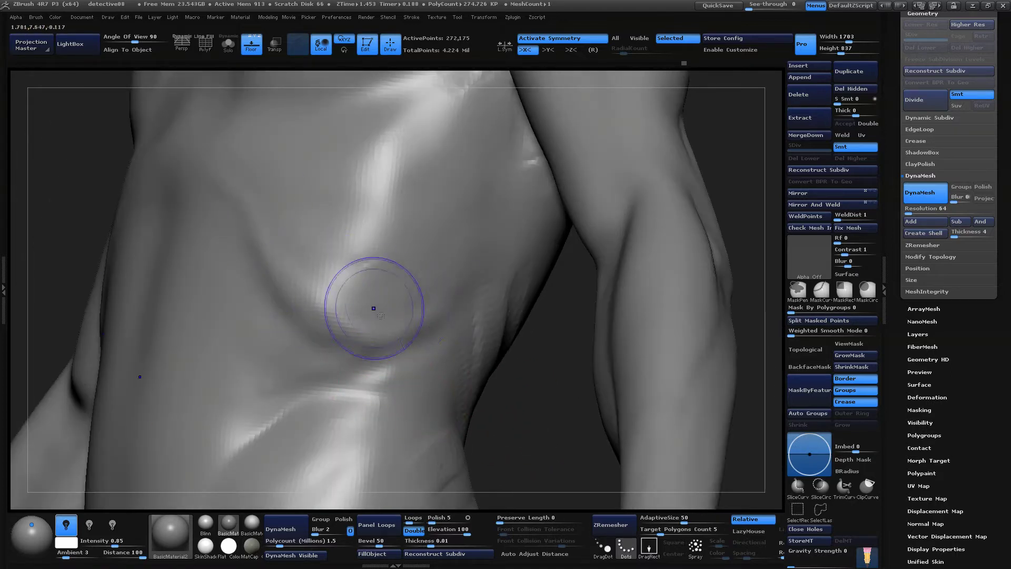
Toggle LazyMouse, reduce the draw size and carve a diagonal groove between the lower ribs back toward the side of the torso
key("l")
mouse_move(527, 390)
left_mouse_down()
mouse_move(525, 424)
mouse_move(489, 422)
left_mouse_up()
key("space")
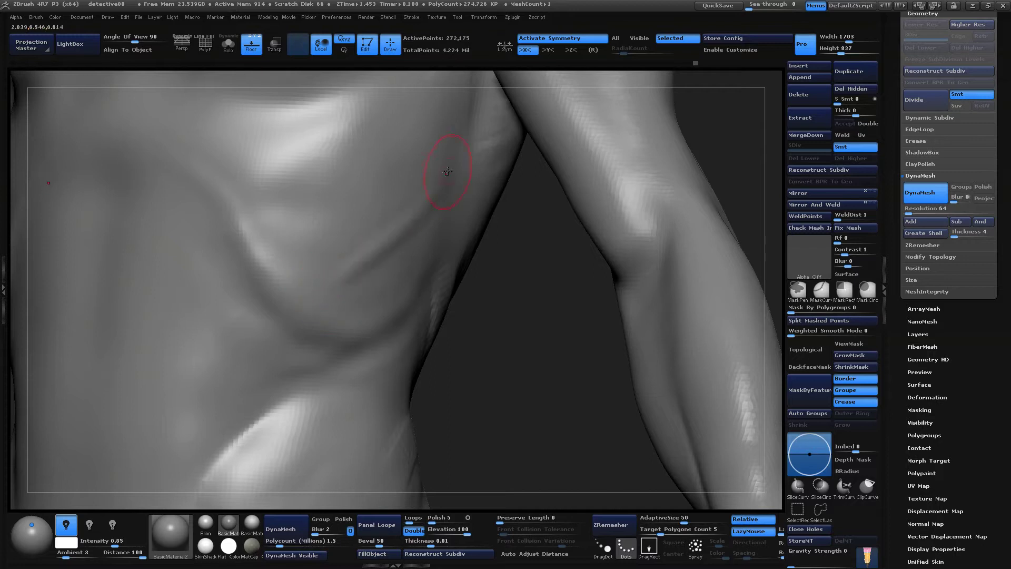
mouse_move(527, 316)
left_mouse_down()
mouse_move(473, 316)
mouse_move(431, 208)
mouse_move(309, 267)
left_mouse_up()
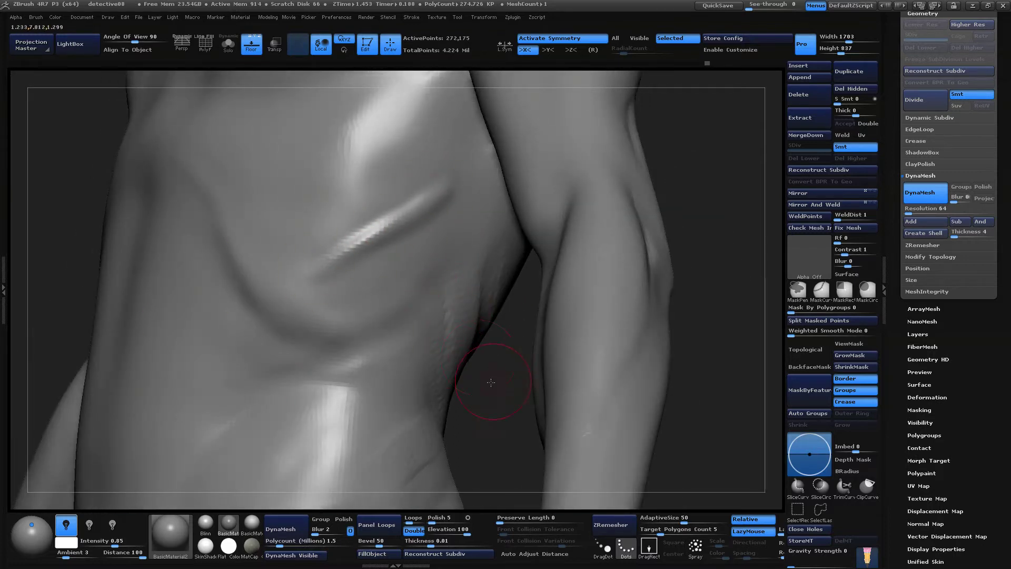
left_click_drag(458, 380, 363, 316)
key("l")
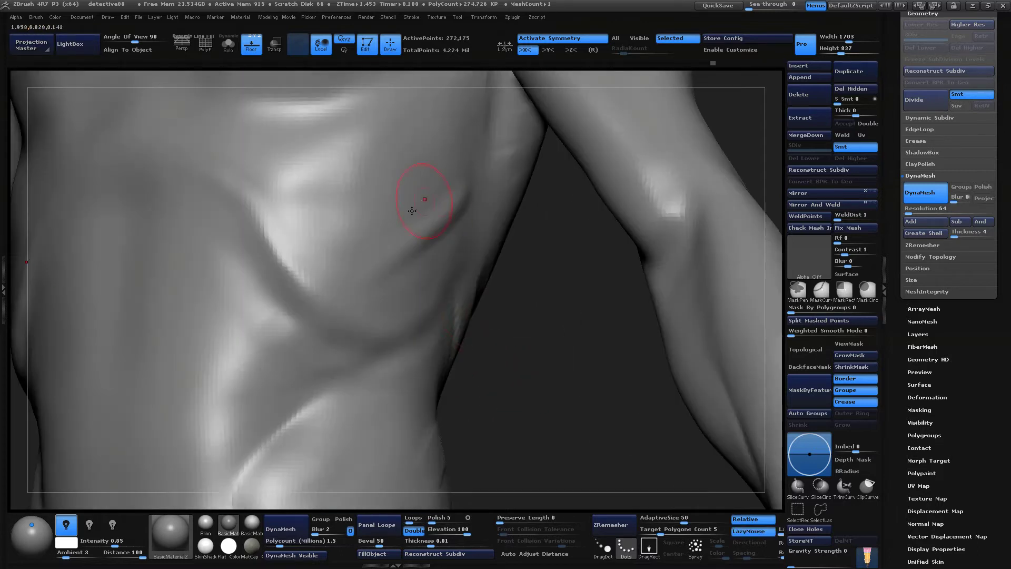
key("l")
left_click_drag(536, 344, 431, 209)
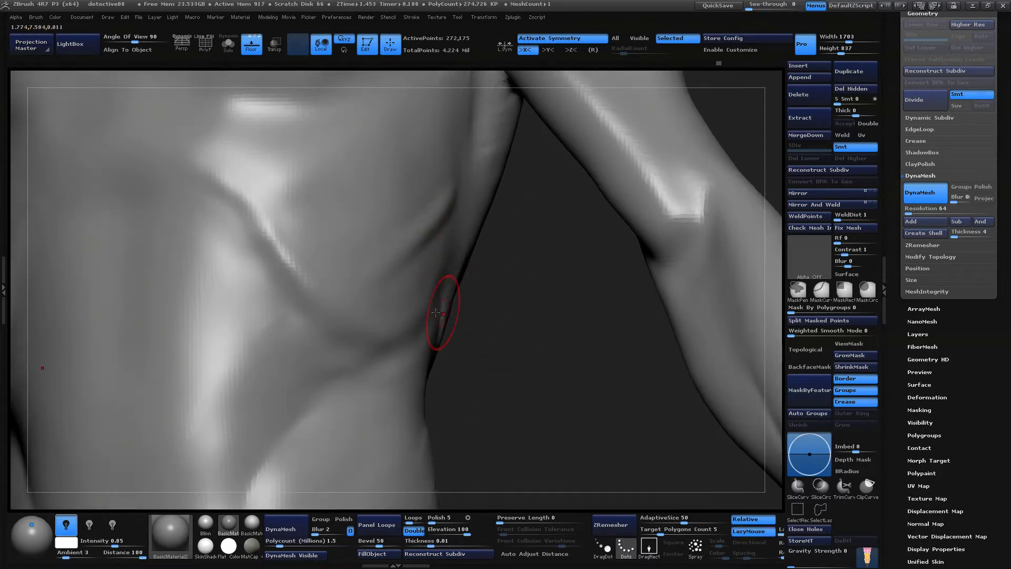
left_click_drag(504, 289, 509, 323)
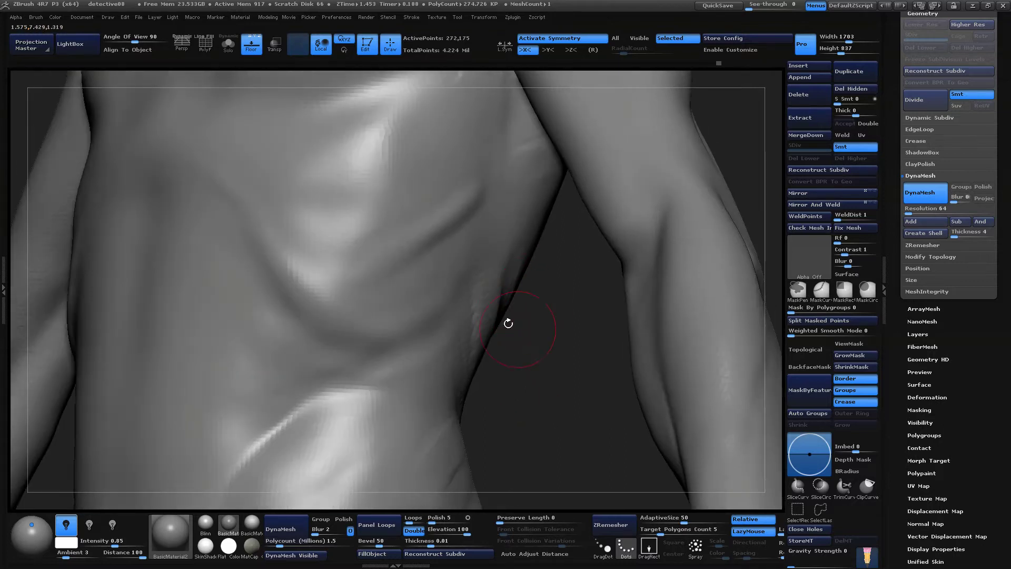
Resize the brush, then refine and smooth the lower ribs between the abdomen and the side
key("space")
left_click_drag(531, 308, 532, 342)
mouse_move(467, 244)
left_mouse_down("shift")
mouse_move(453, 211)
mouse_move(370, 255)
left_mouse_up("shift")
mouse_move(518, 356)
left_mouse_down()
mouse_move(537, 380)
mouse_move(474, 316)
left_mouse_up()
key("space")
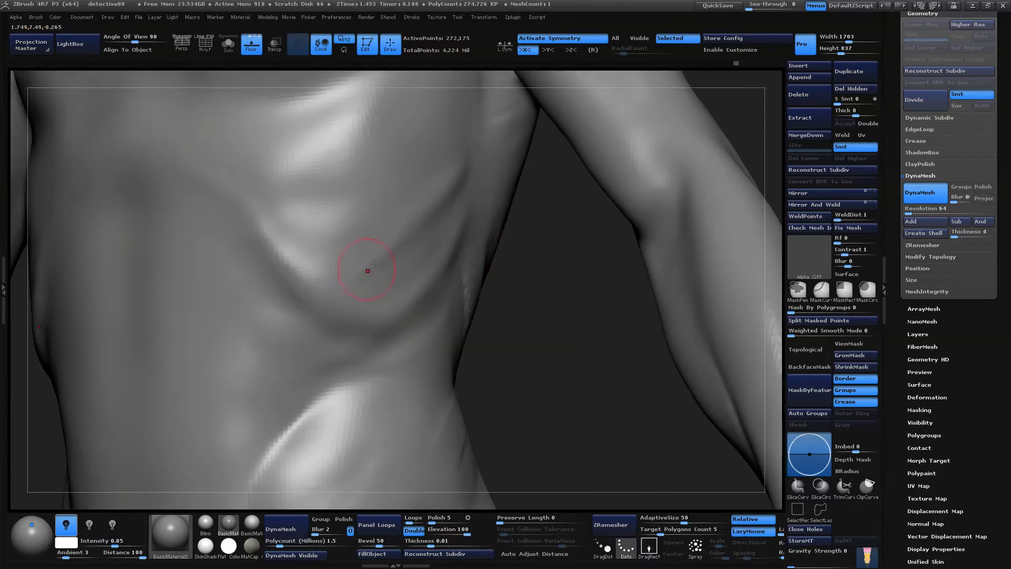
mouse_move(341, 282)
left_mouse_down("shift")
mouse_move(405, 220)
mouse_move(343, 283)
left_mouse_up("shift")
Try a stroke on the front of the lower rib arch, undo it, then rework and smooth that edge
left_click_drag(476, 365, 454, 345)
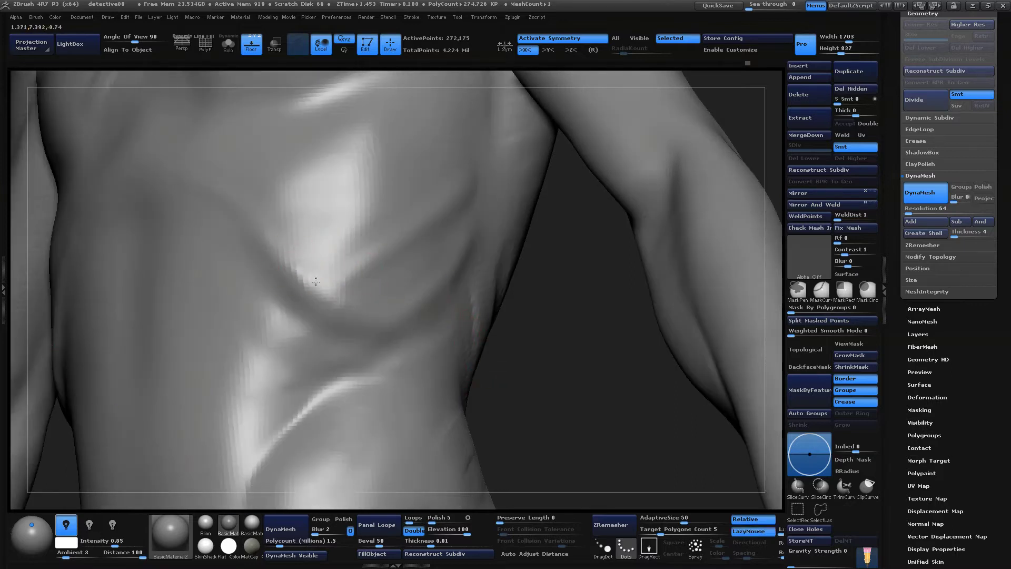
mouse_move(311, 278)
left_mouse_down()
mouse_move(334, 304)
mouse_move(316, 297)
mouse_move(339, 298)
left_mouse_up()
key("ctrl+z")
mouse_move(515, 316)
left_mouse_down()
mouse_move(552, 363)
mouse_move(374, 299)
left_mouse_up()
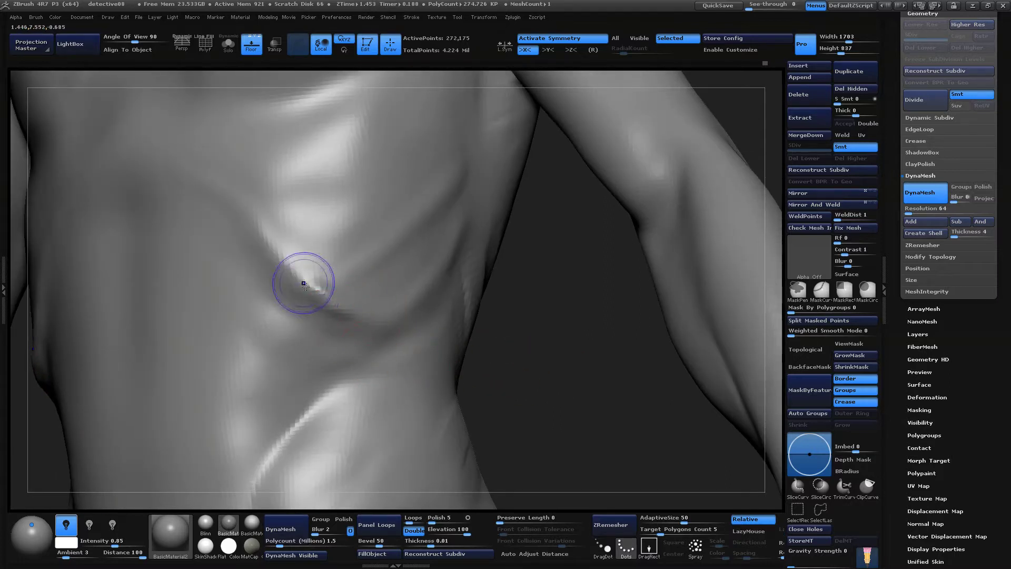
left_click_drag(303, 281, 326, 294, "shift")
mouse_move(542, 377)
left_mouse_down()
mouse_move(593, 383)
mouse_move(495, 350)
mouse_move(483, 285)
mouse_move(360, 255)
left_mouse_up()
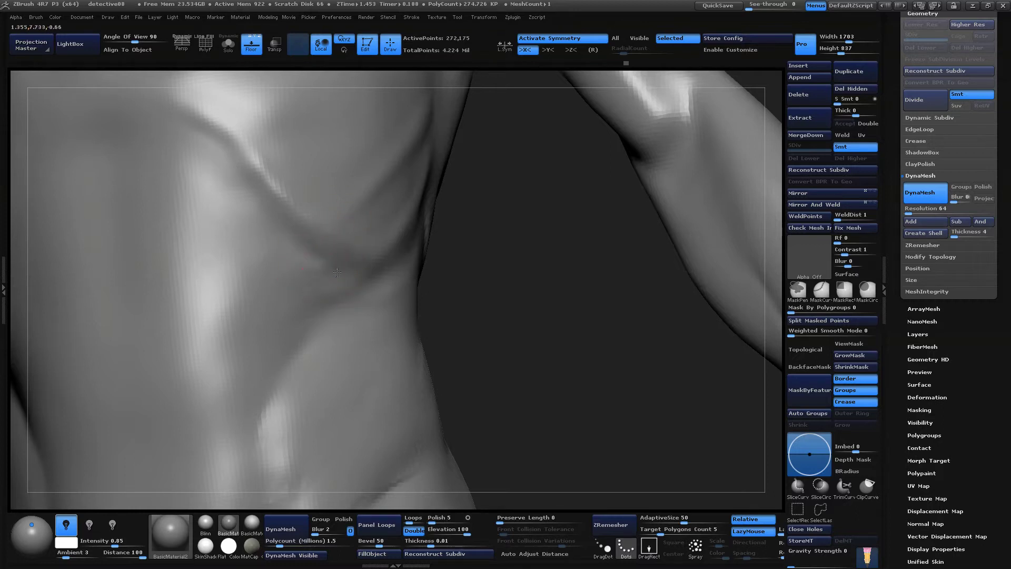
left_click_drag(451, 278, 501, 302)
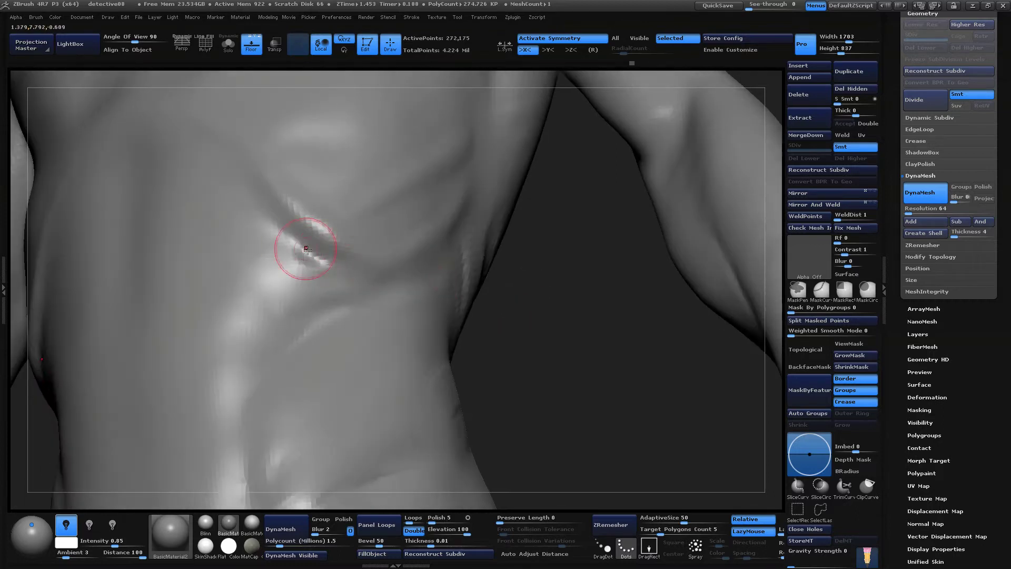
Smooth the front edge of the lower rib arch down toward the side of the abdomen
left_click_drag(498, 368, 464, 343)
left_click_drag(317, 242, 283, 293, "shift")
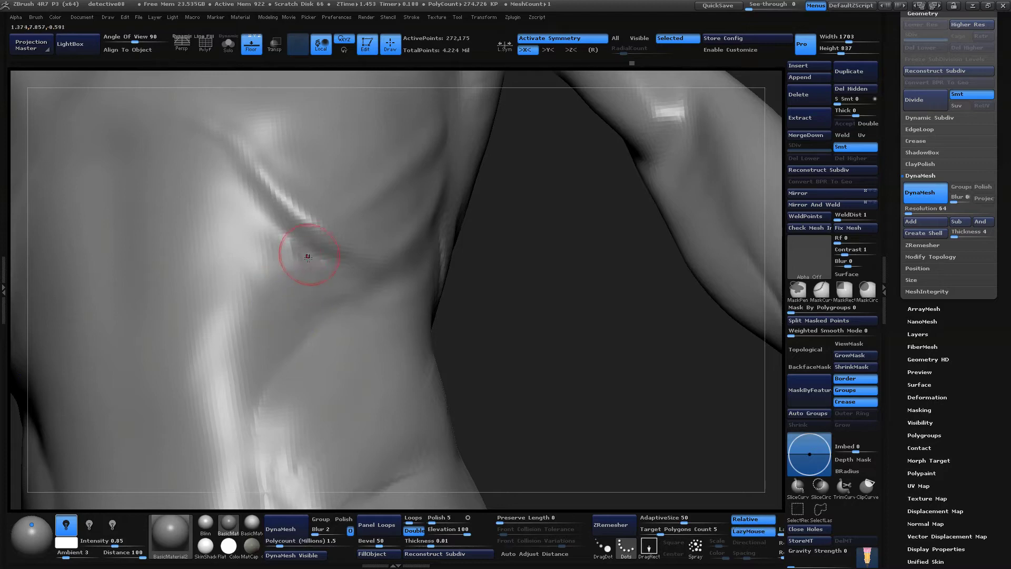
Switch to the ClayBuildup brush, adjust its draw size and build up the lower rib arch beside the abdomen
key("b")
key("c")
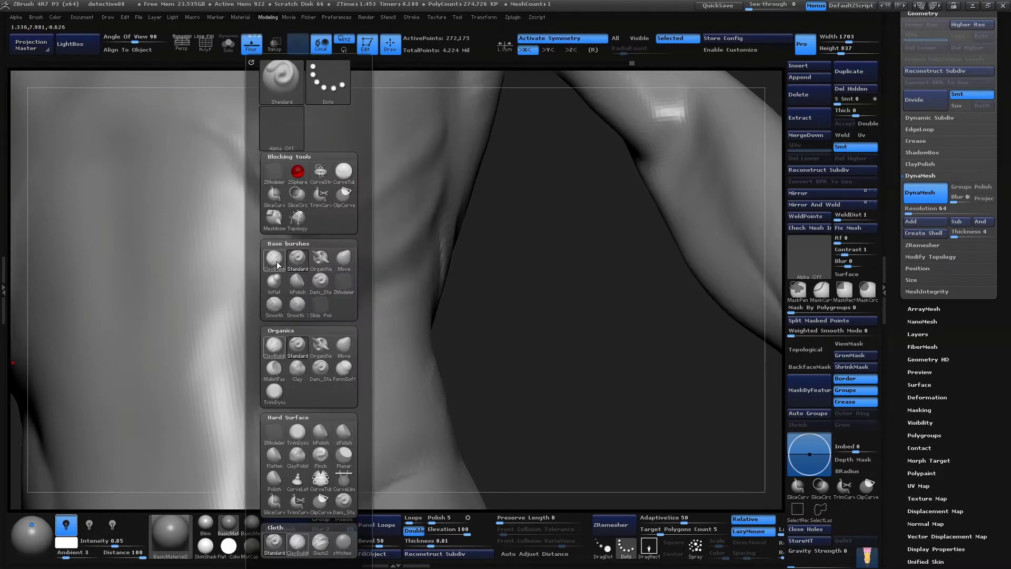
key("b")
key("space")
left_click_drag(402, 243, 410, 244)
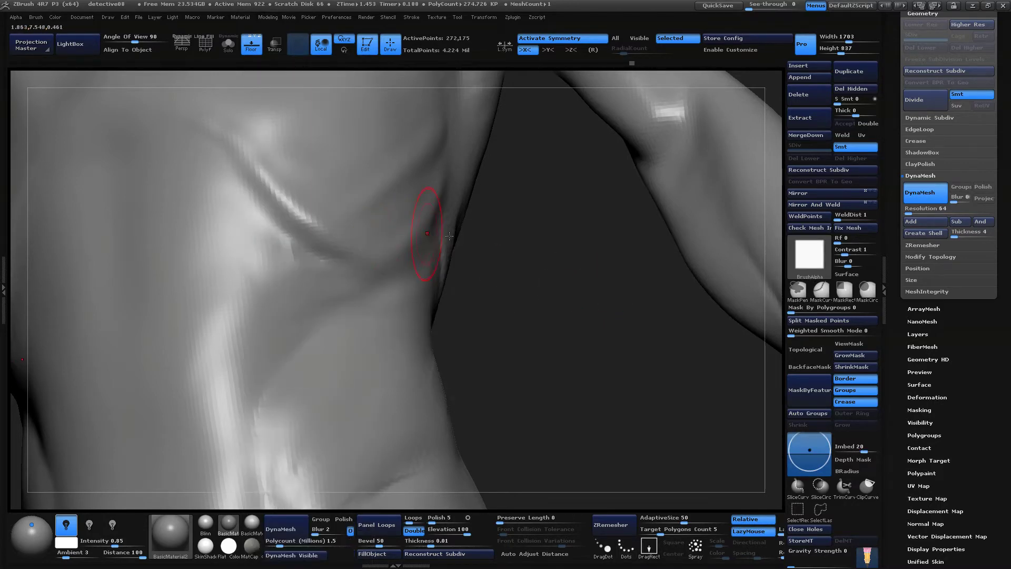
left_click_drag(519, 237, 553, 255)
mouse_move(308, 252)
left_mouse_down()
mouse_move(329, 277)
mouse_move(241, 214)
mouse_move(314, 295)
left_mouse_up()
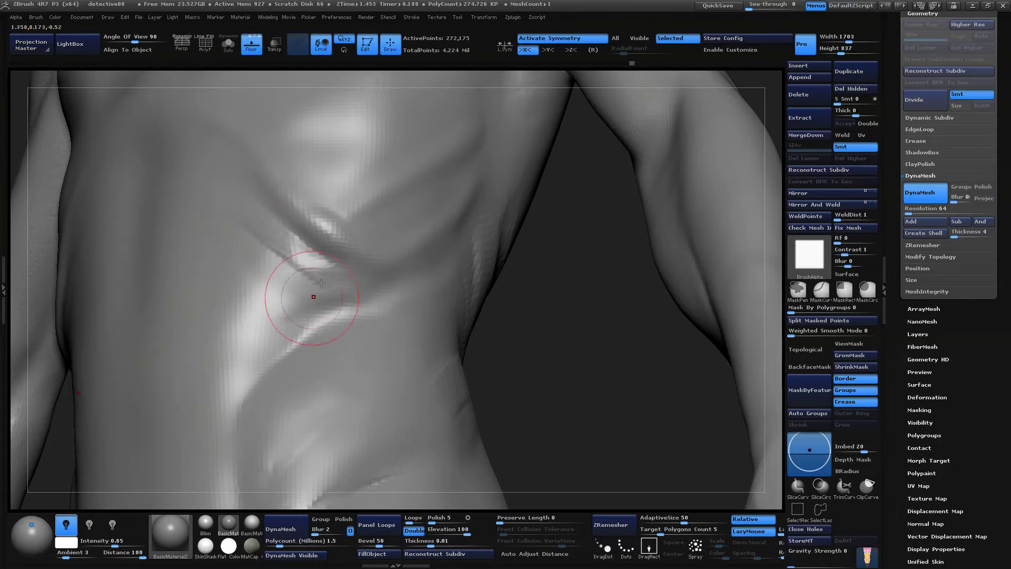
mouse_move(304, 260)
left_mouse_down()
mouse_move(280, 234)
mouse_move(294, 262)
mouse_move(246, 232)
mouse_move(311, 277)
left_mouse_up()
Refine the transition from the lower rib arch into the upper abdomen and blend it into the surrounding forms
mouse_move(497, 301)
left_mouse_down()
mouse_move(517, 332)
mouse_move(505, 341)
mouse_move(548, 328)
mouse_move(532, 316)
left_mouse_up()
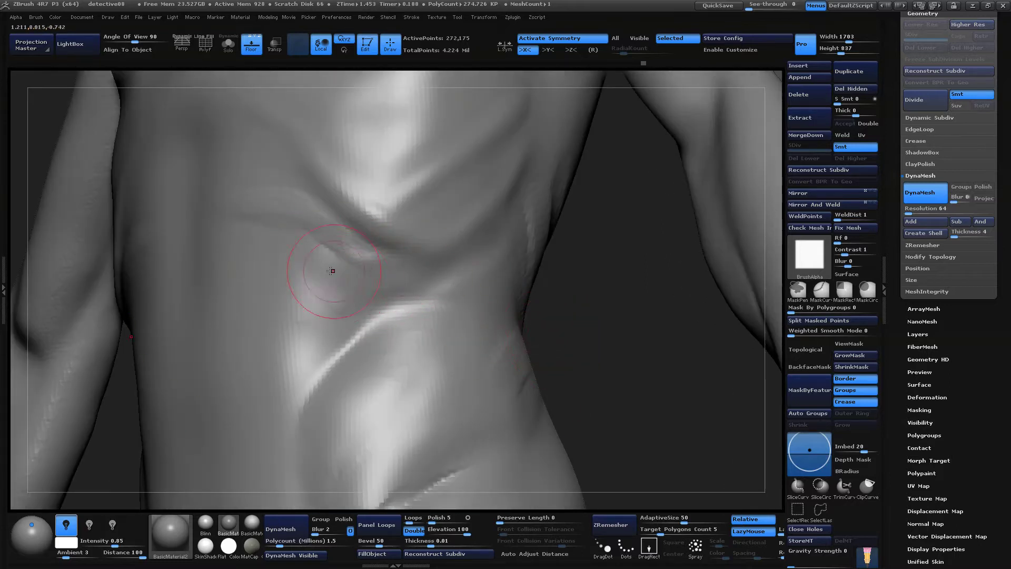
left_click_drag(310, 241, 321, 248)
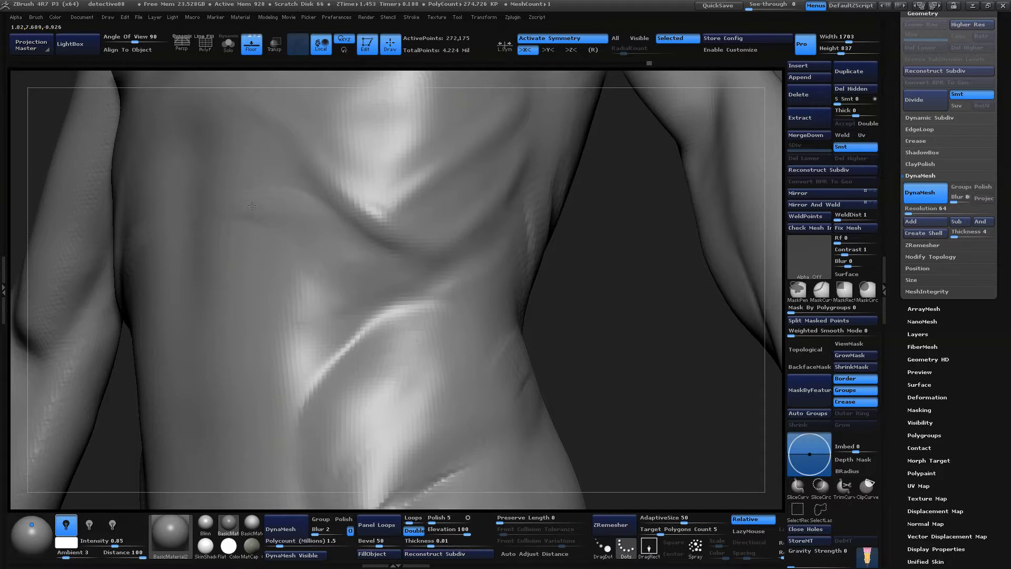
left_click_drag(564, 338, 604, 312)
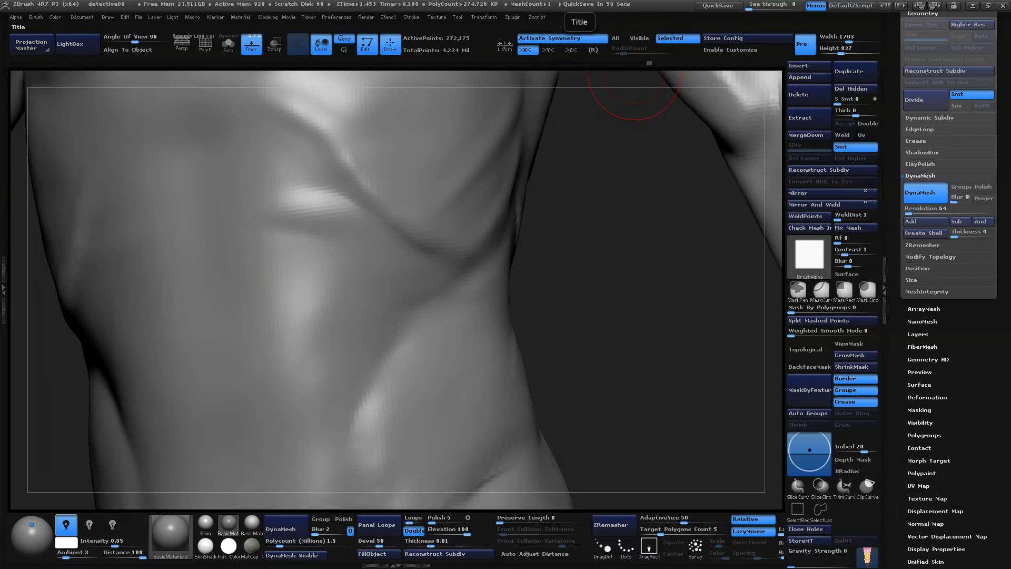
left_click_drag(534, 281, 567, 306)
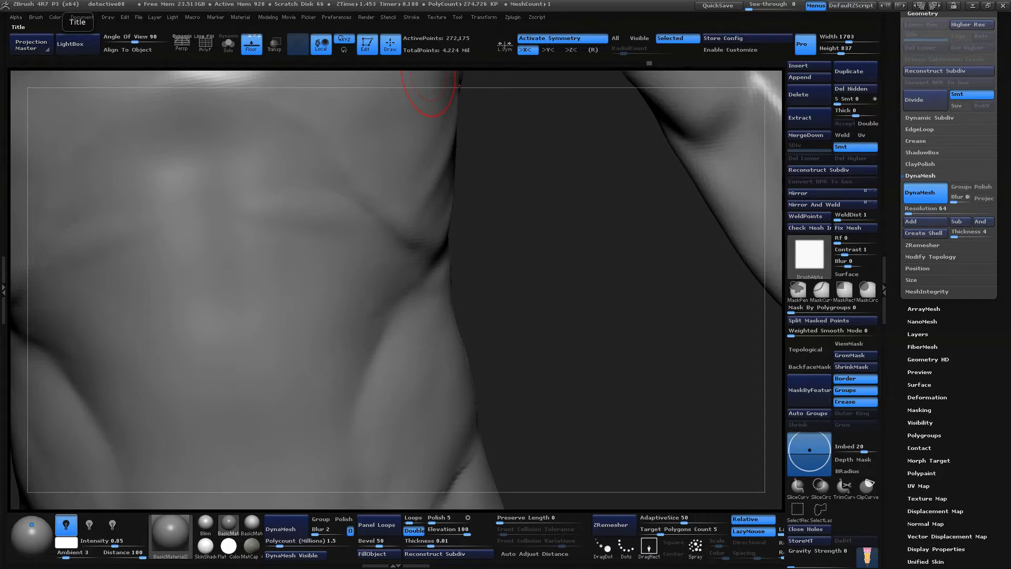
mouse_move(552, 270)
left_mouse_down()
mouse_move(595, 264)
mouse_move(609, 295)
mouse_move(574, 287)
left_mouse_up()
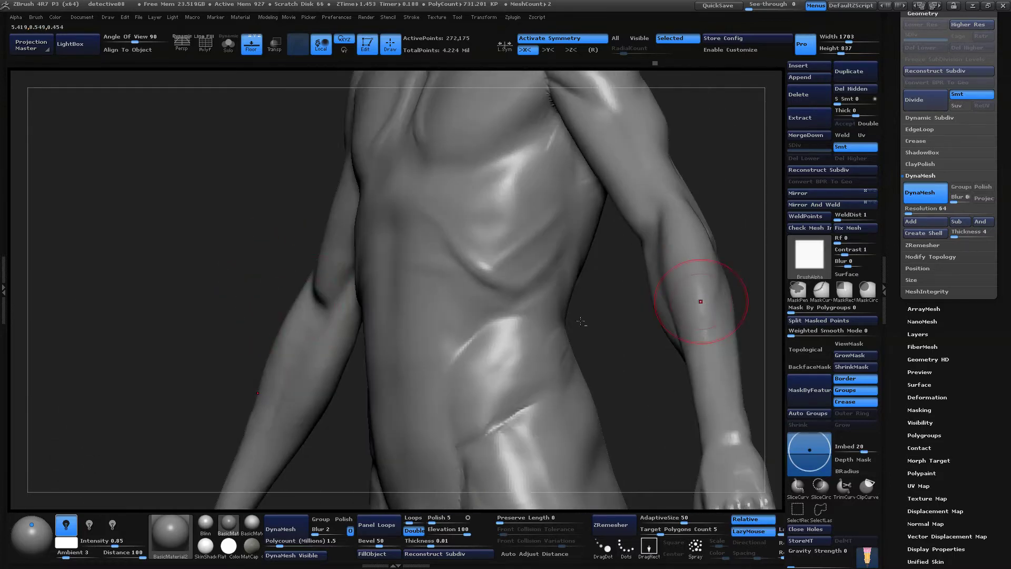
Build up the middle of the back on both sides of the spine and smooth the muscle forms
left_click_drag(704, 294, 505, 302)
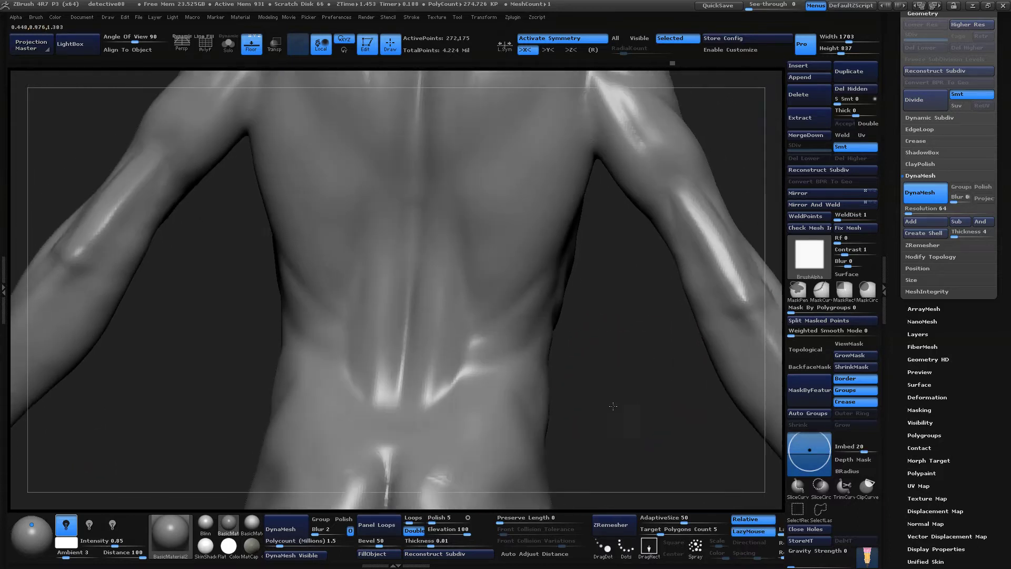
left_click_drag(613, 406, 606, 313)
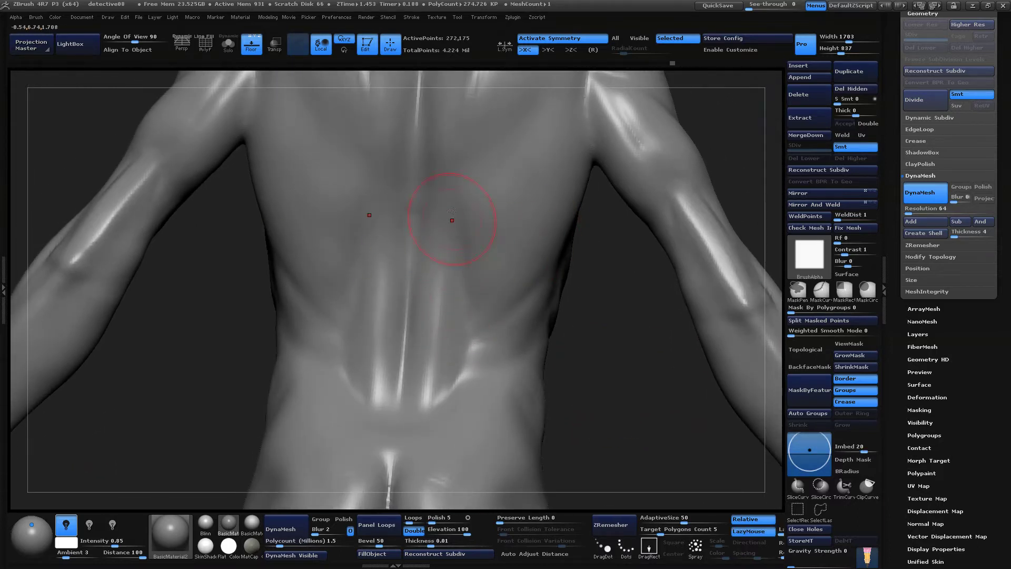
left_click_drag(597, 373, 597, 392)
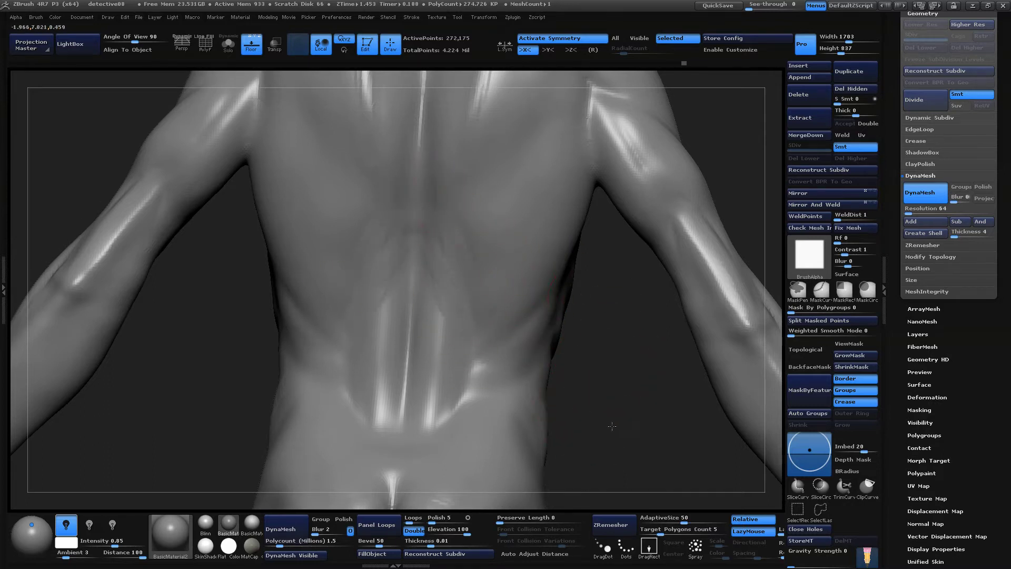
left_click_drag(611, 425, 435, 302)
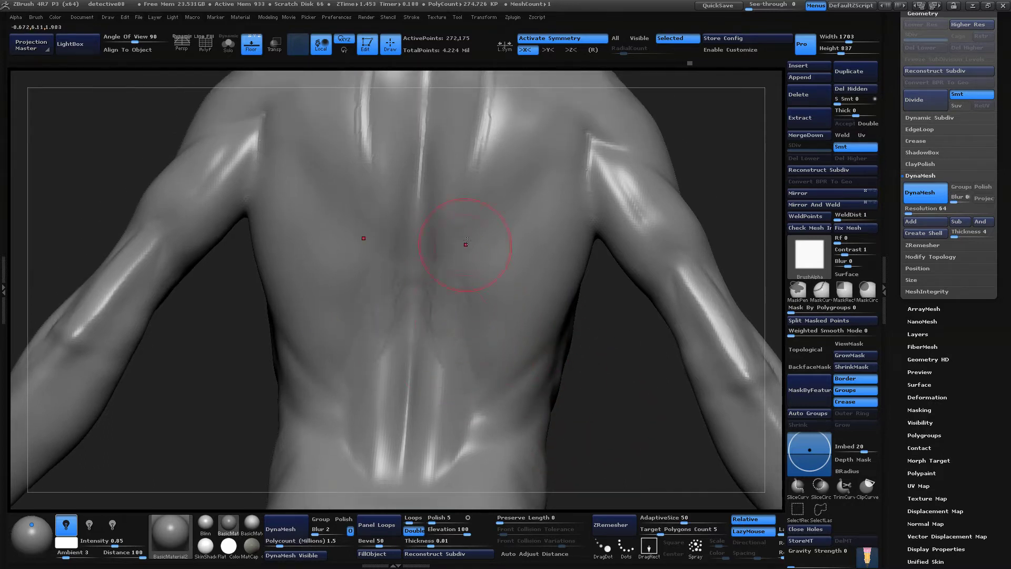
mouse_move(569, 390)
left_mouse_down()
mouse_move(624, 417)
mouse_move(563, 374)
left_mouse_up()
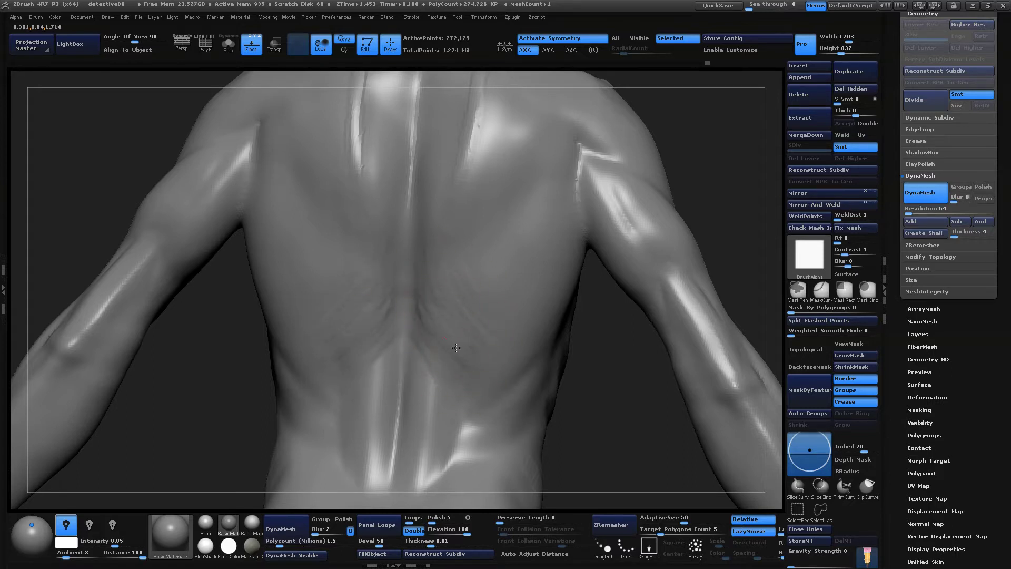
left_click_drag(584, 424, 596, 394)
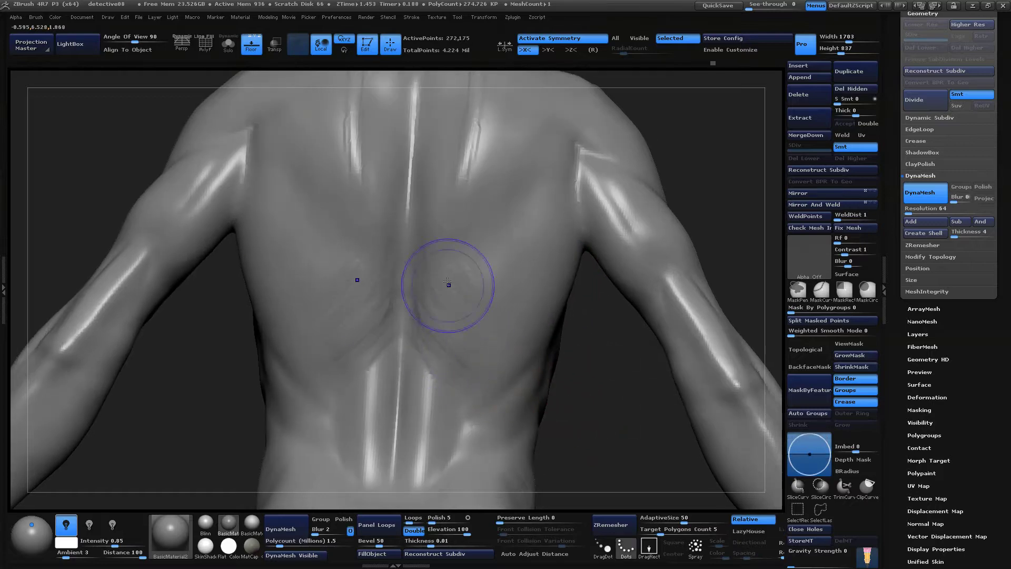
left_click_drag(447, 285, 449, 367, "shift")
Add clay strokes across the outer shoulder blade toward the armpit and smooth them
mouse_move(571, 436)
left_mouse_down()
mouse_move(596, 431)
mouse_move(650, 162)
mouse_move(507, 332)
left_mouse_up()
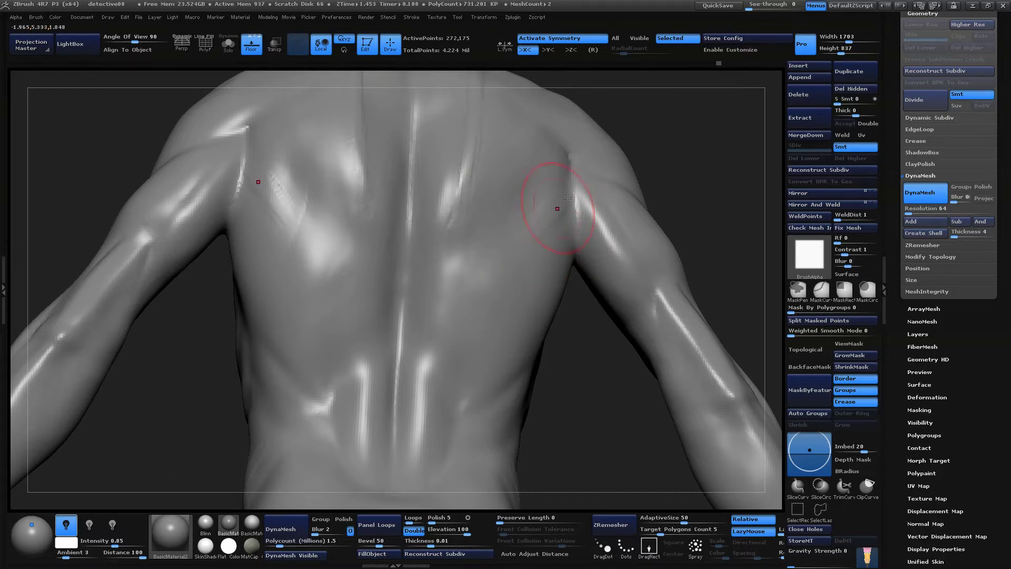
mouse_move(558, 209)
left_mouse_down()
mouse_move(555, 192)
mouse_move(518, 219)
mouse_move(541, 193)
left_mouse_up()
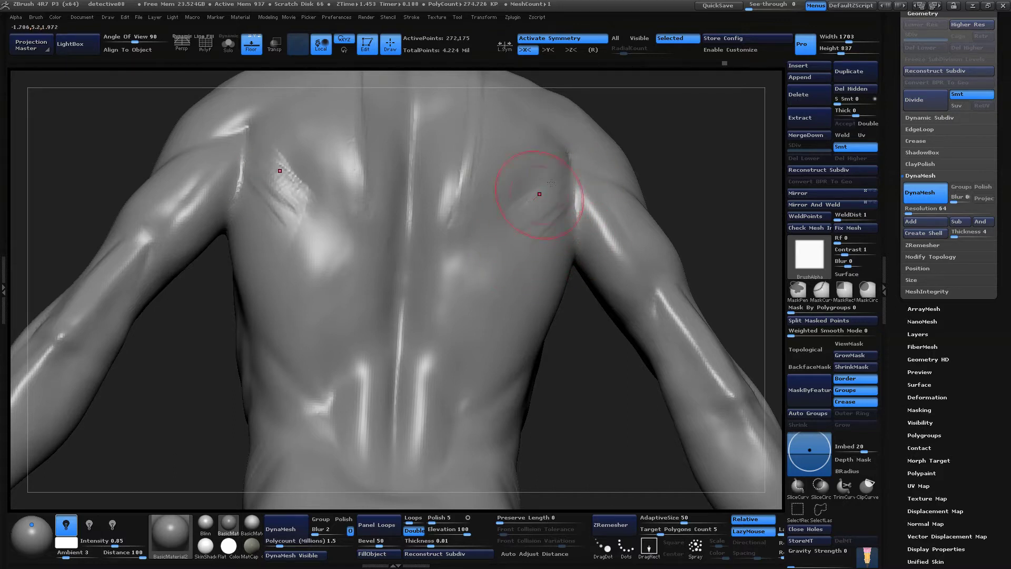
left_click_drag(665, 136, 667, 151)
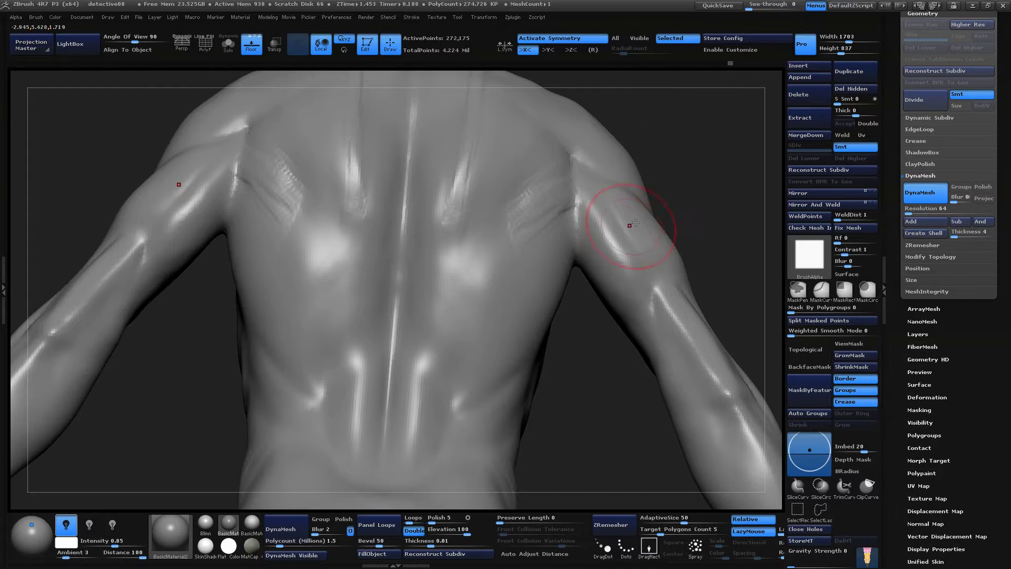
left_click_drag(678, 211, 677, 219)
mouse_move(557, 188)
left_mouse_down("shift")
mouse_move(527, 200)
mouse_move(553, 177)
left_mouse_up("shift")
left_click_drag(688, 138, 650, 147)
Reduce the draw size and lay strokes from the rear shoulder diagonally into the back of the upper arm
key("space")
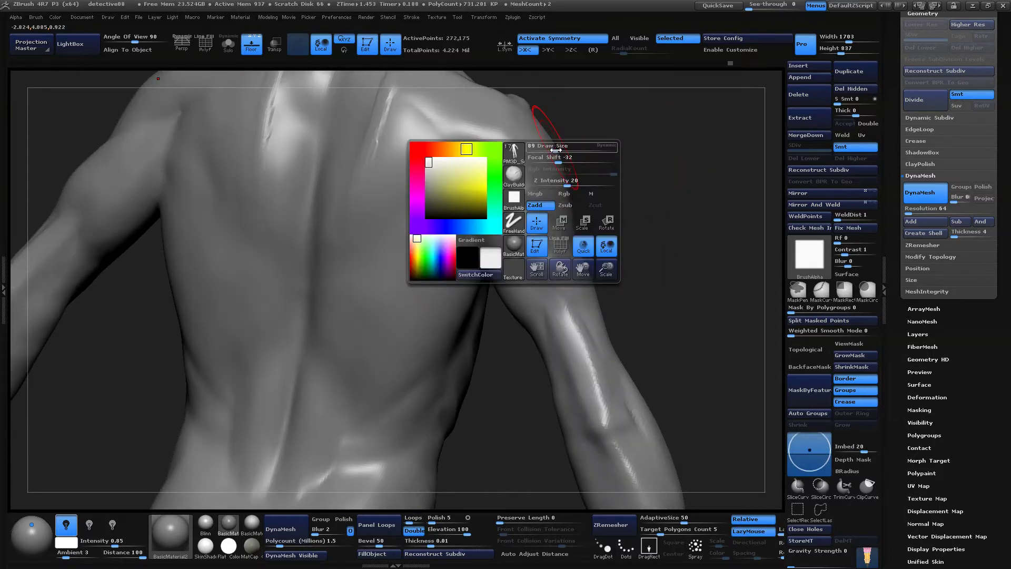
left_click_drag(621, 210, 607, 237)
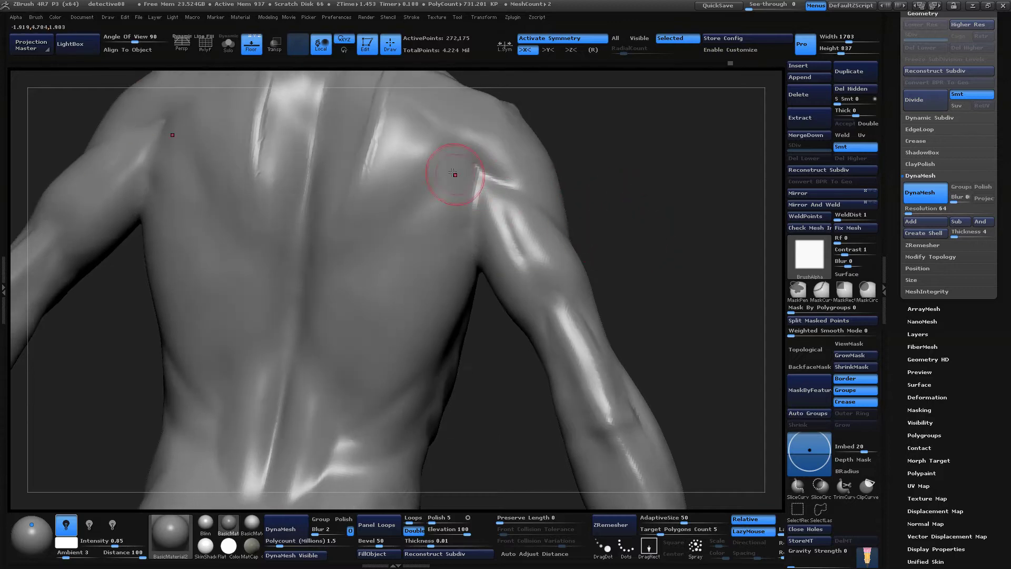
left_click_drag(490, 184, 510, 199)
left_click_drag(476, 167, 517, 214)
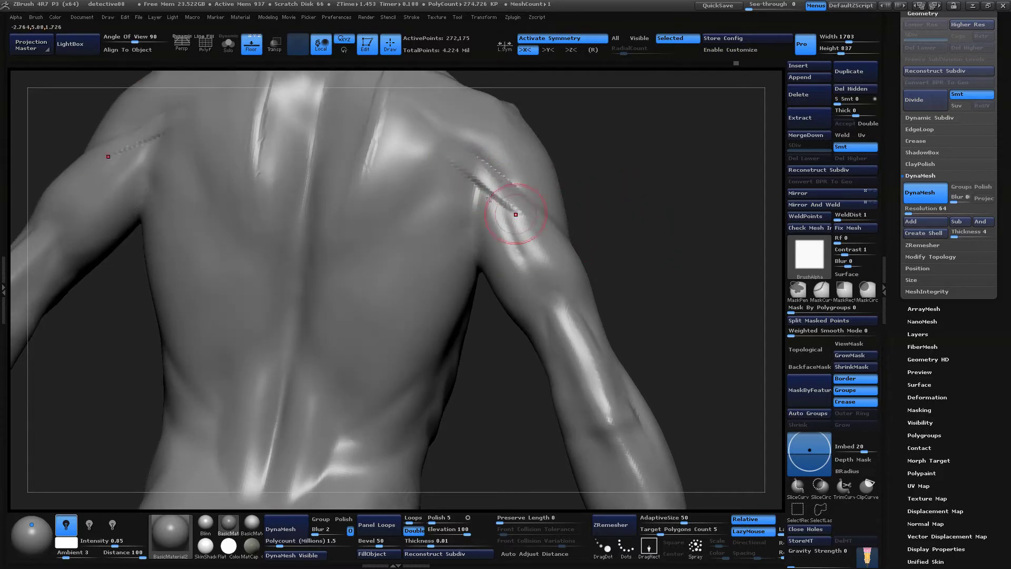
left_click_drag(630, 278, 584, 203)
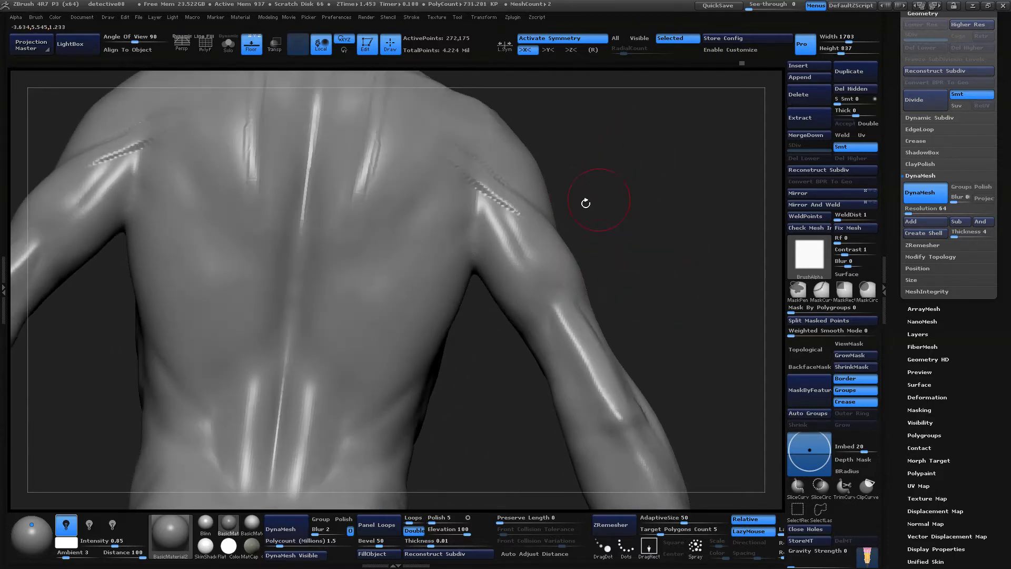
Resize the brush and build up the upper triceps just below the rear deltoid
mouse_move(564, 258)
left_mouse_down()
mouse_move(645, 251)
mouse_move(603, 233)
left_mouse_up()
key("space")
mouse_move(487, 210)
left_mouse_down()
mouse_move(500, 210)
mouse_move(509, 248)
left_mouse_up()
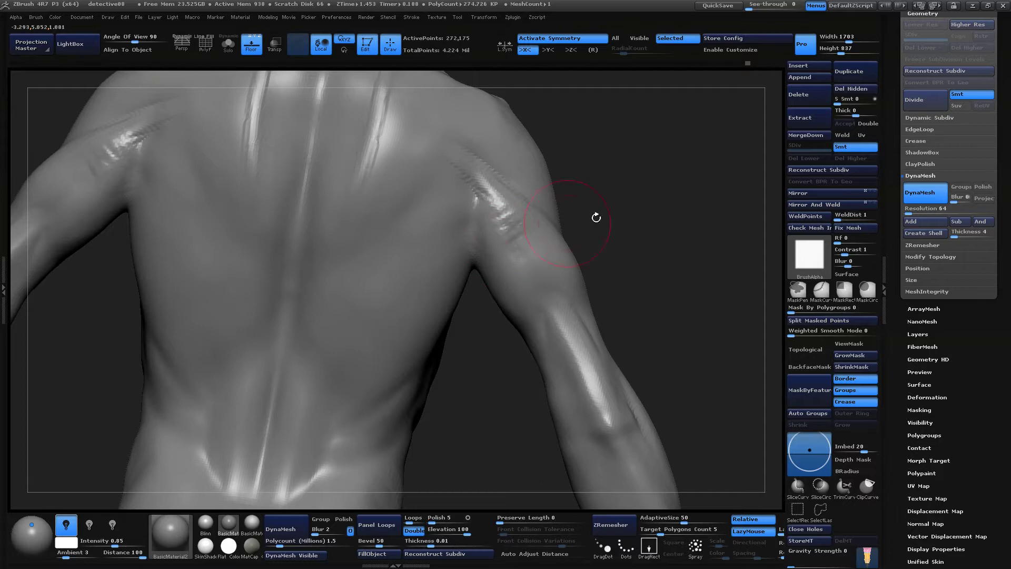
left_click_drag(595, 219, 624, 225)
left_click_drag(508, 228, 499, 263)
left_click_drag(587, 252, 593, 232)
left_click_drag(512, 242, 504, 264)
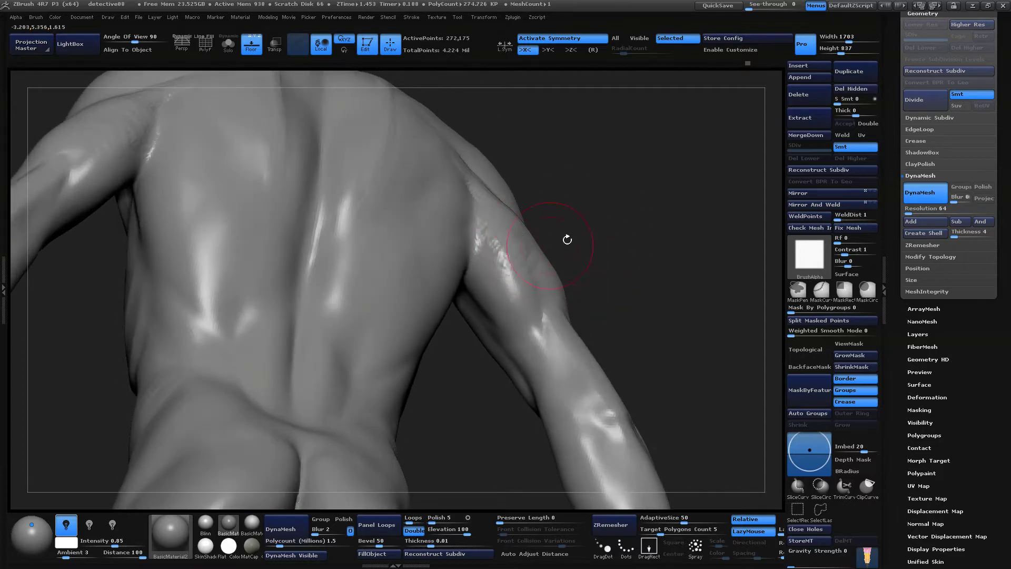
mouse_move(567, 239)
left_mouse_down()
mouse_move(636, 278)
mouse_move(622, 287)
left_mouse_up()
mouse_move(595, 226)
left_mouse_down()
mouse_move(666, 230)
mouse_move(594, 242)
left_mouse_up()
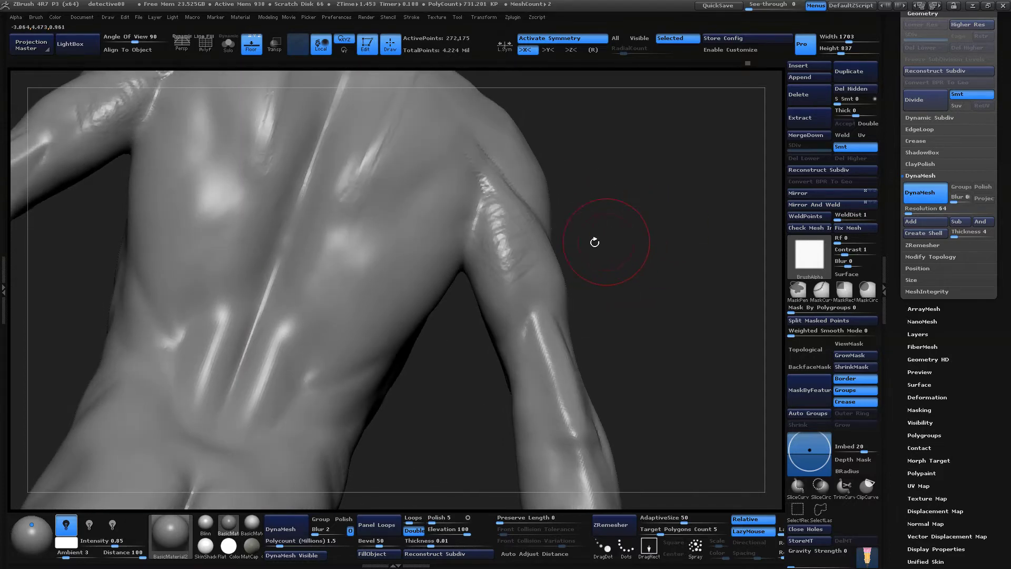
Extend the triceps volume down the back of the upper arm toward the elbow
mouse_move(597, 276)
left_mouse_down()
mouse_move(632, 299)
mouse_move(606, 304)
mouse_move(641, 300)
mouse_move(571, 352)
left_mouse_up()
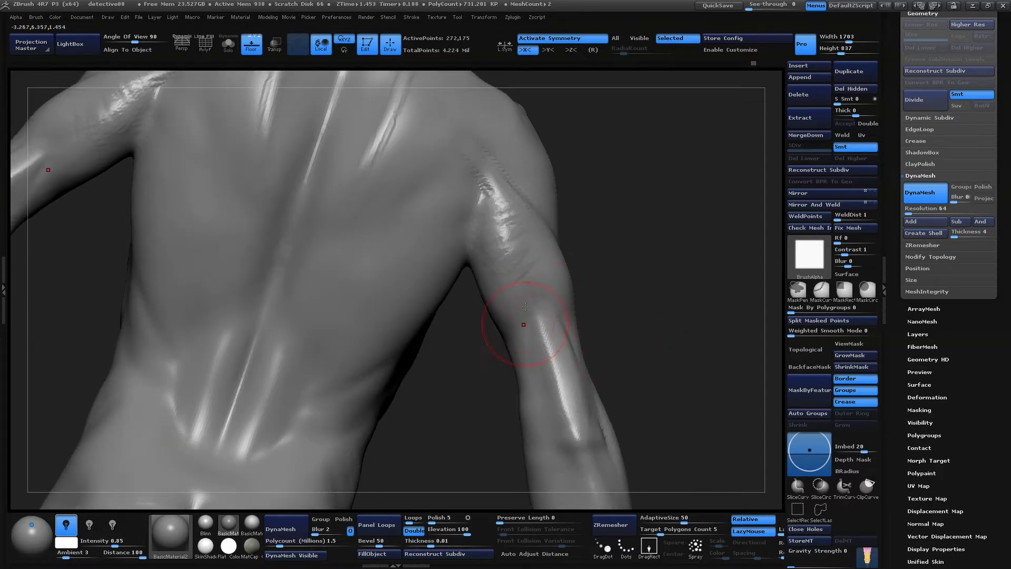
left_click_drag(661, 323, 571, 326)
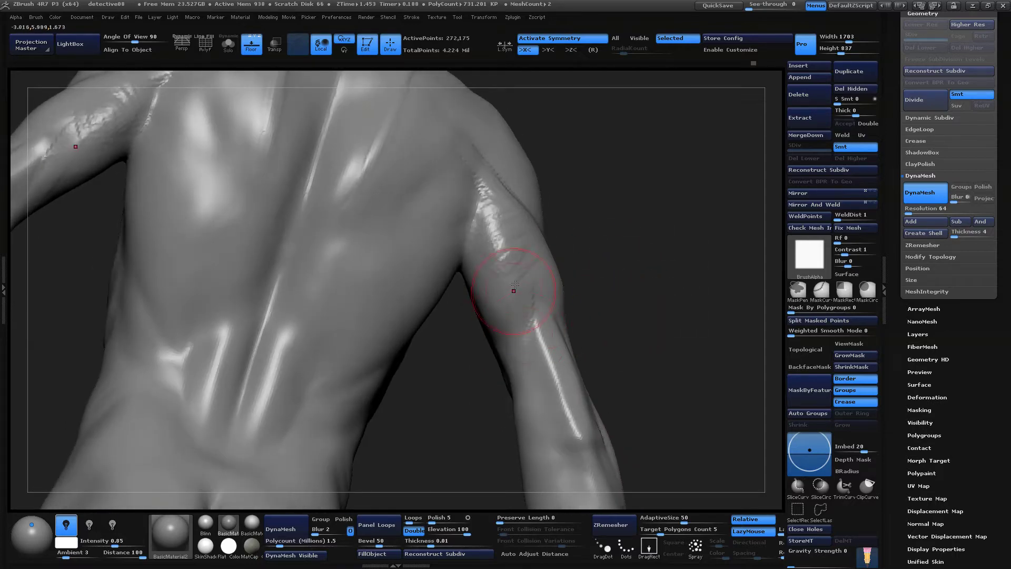
mouse_move(515, 284)
left_mouse_down()
mouse_move(518, 358)
mouse_move(513, 314)
left_mouse_up()
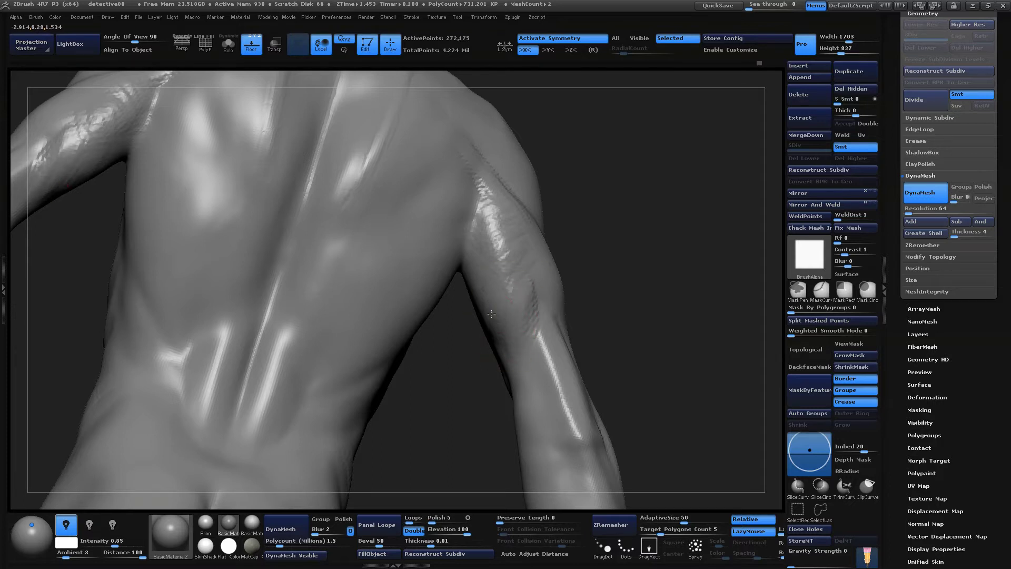
left_click_drag(642, 311, 559, 292)
mouse_move(649, 304)
left_mouse_down()
mouse_move(643, 293)
mouse_move(644, 304)
left_mouse_up()
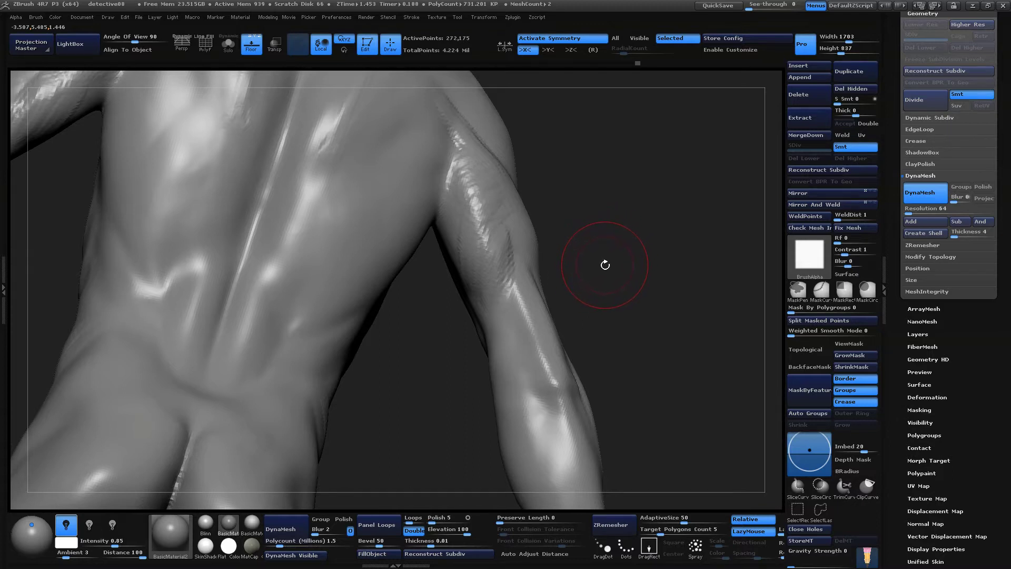
mouse_move(604, 267)
left_mouse_down()
mouse_move(591, 258)
mouse_move(599, 254)
left_mouse_up()
left_click_drag(494, 244, 485, 264)
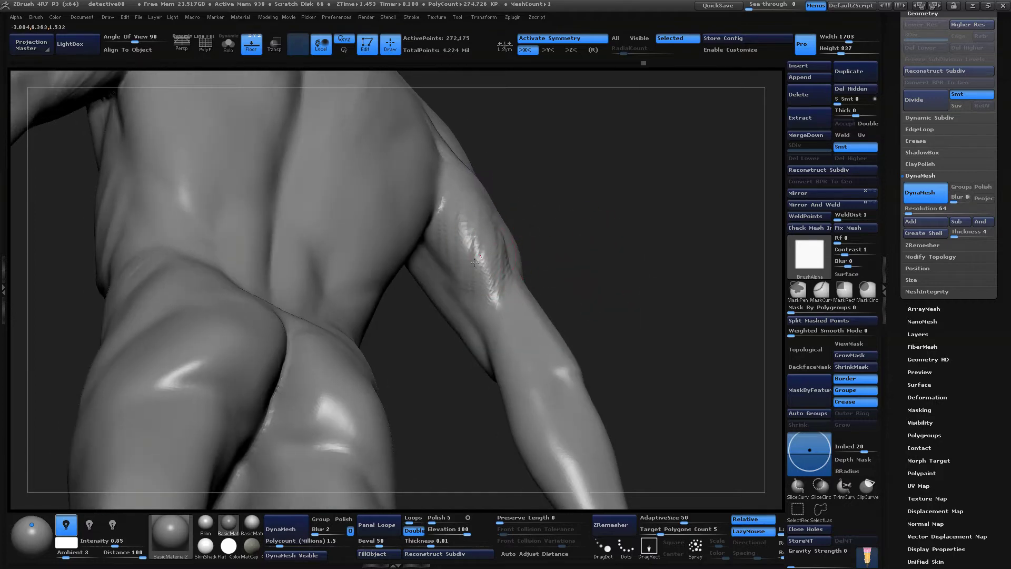
Smooth the rough clay strokes along the triceps and up into the rear shoulder
left_click_drag(594, 233, 593, 256)
mouse_move(489, 253)
left_mouse_down("shift")
mouse_move(498, 265)
mouse_move(502, 252)
left_mouse_up("shift")
left_click_drag(494, 208, 491, 254, "shift")
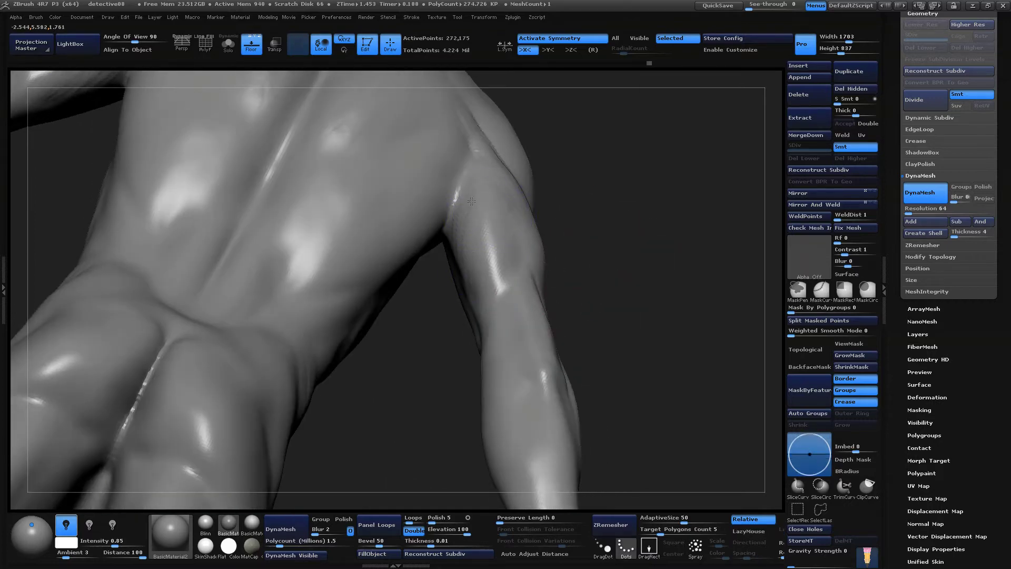
mouse_move(618, 305)
left_mouse_down()
mouse_move(625, 320)
mouse_move(663, 336)
left_mouse_up()
left_click_drag(499, 153, 517, 119, "shift")
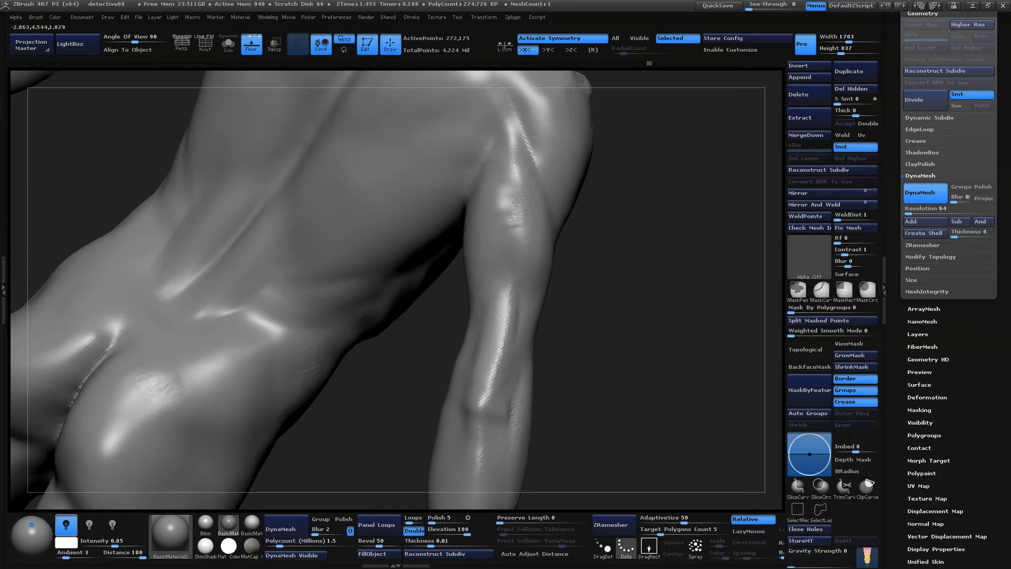
left_click_drag(627, 330, 534, 347)
left_click_drag(467, 274, 485, 319, "shift")
Build up the triceps mass on the back of the upper arm with clay strokes running toward the elbow
mouse_move(585, 364)
left_mouse_down()
mouse_move(610, 442)
mouse_move(621, 335)
mouse_move(647, 318)
mouse_move(651, 367)
mouse_move(649, 340)
mouse_move(629, 342)
left_mouse_up()
left_click_drag(540, 323, 561, 350)
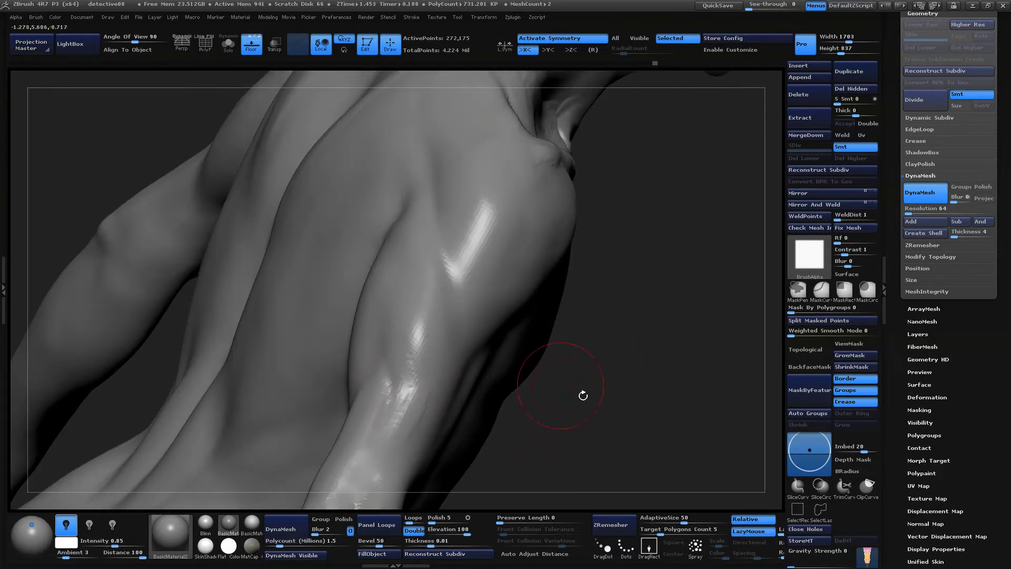
mouse_move(583, 395)
left_mouse_down()
mouse_move(600, 358)
mouse_move(591, 310)
mouse_move(625, 336)
mouse_move(614, 331)
mouse_move(627, 331)
mouse_move(634, 307)
mouse_move(624, 270)
mouse_move(606, 268)
left_mouse_up()
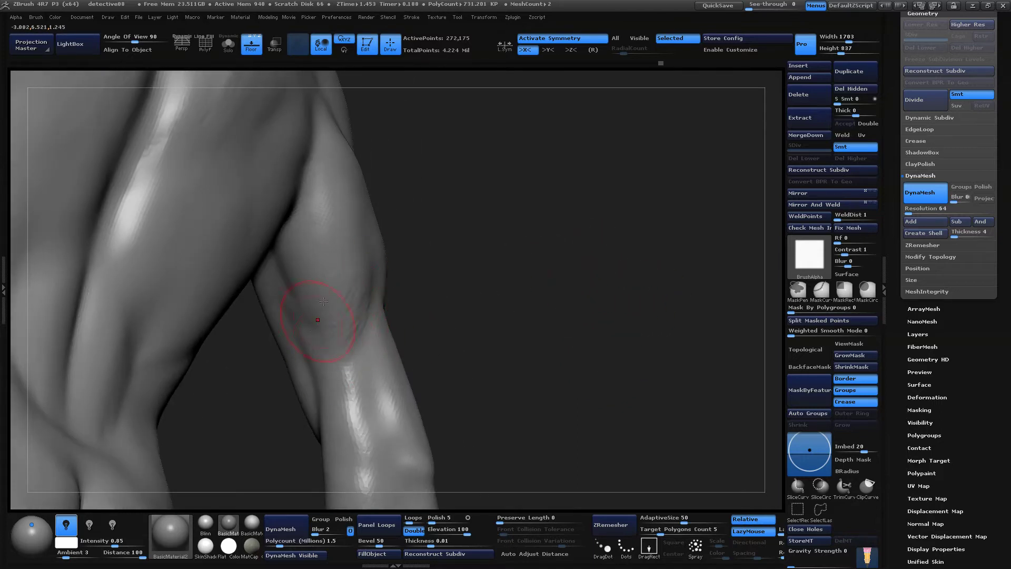
left_click_drag(416, 316, 423, 265)
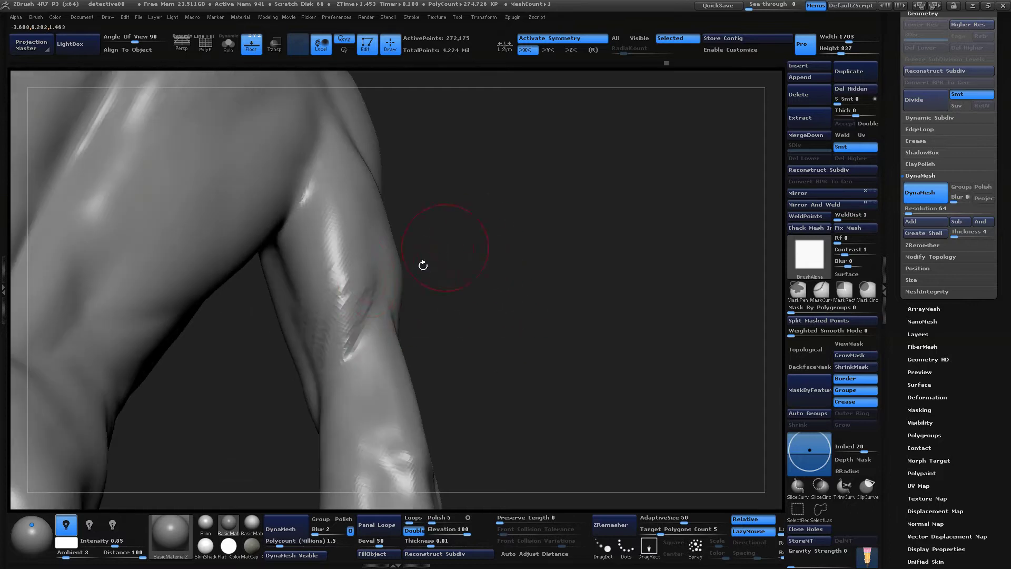
mouse_move(542, 279)
left_mouse_down()
mouse_move(562, 289)
mouse_move(526, 293)
mouse_move(463, 250)
mouse_move(430, 253)
left_mouse_up()
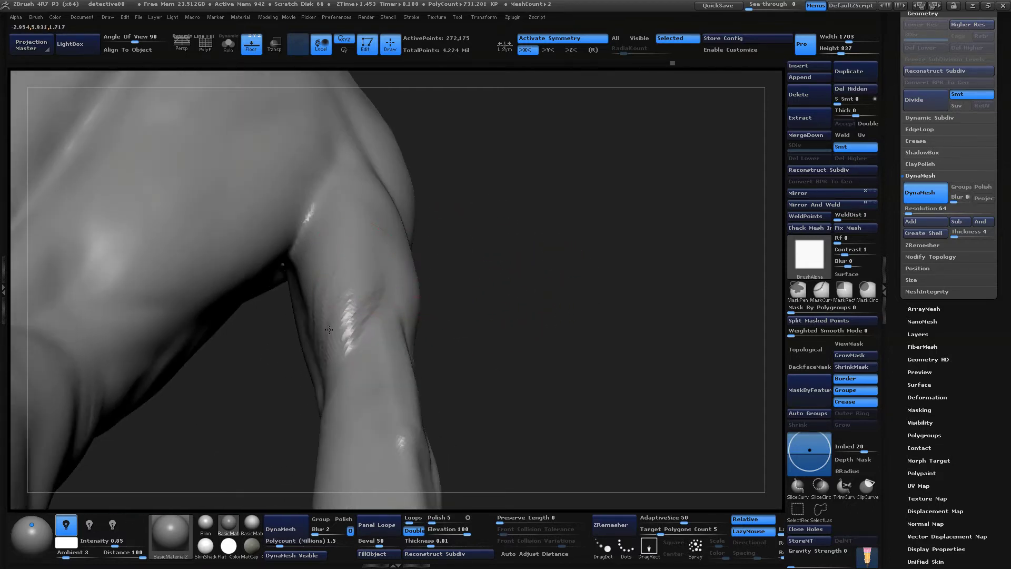
left_click_drag(515, 272, 429, 327)
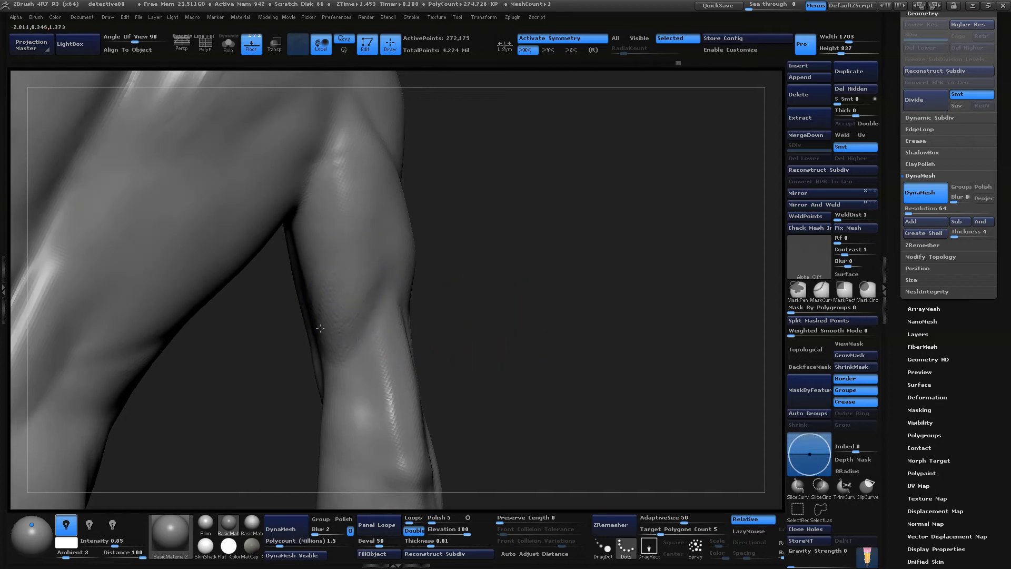
Refine the transition from the rear armpit and deltoid into the upper triceps with further clay and smoothing strokes
mouse_move(527, 285)
left_mouse_down()
mouse_move(494, 320)
mouse_move(474, 274)
mouse_move(409, 217)
left_mouse_up()
left_click_drag(336, 205, 296, 290)
left_click_drag(518, 287, 452, 274)
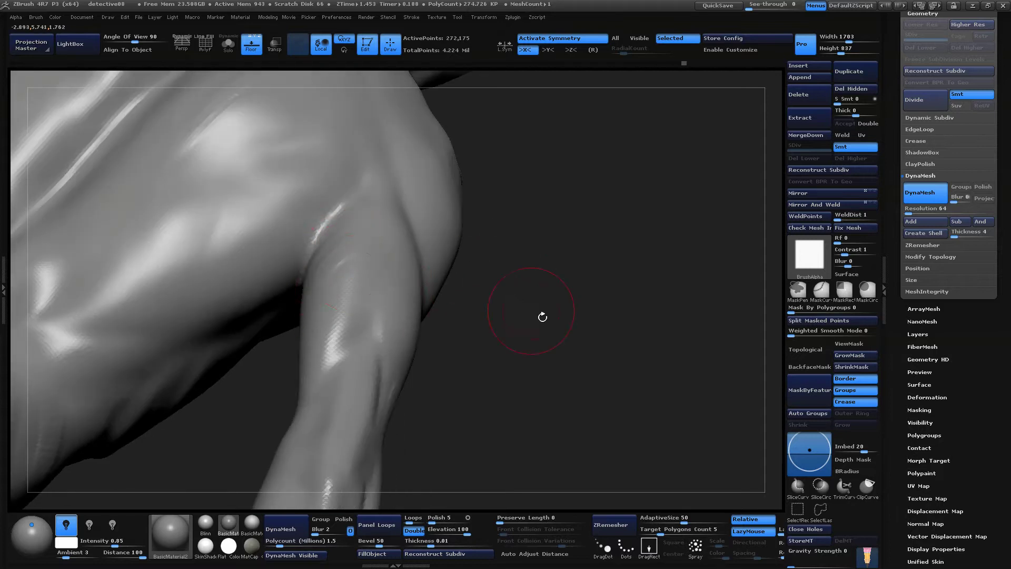
left_click_drag(543, 316, 341, 233)
left_click_drag(474, 295, 535, 339)
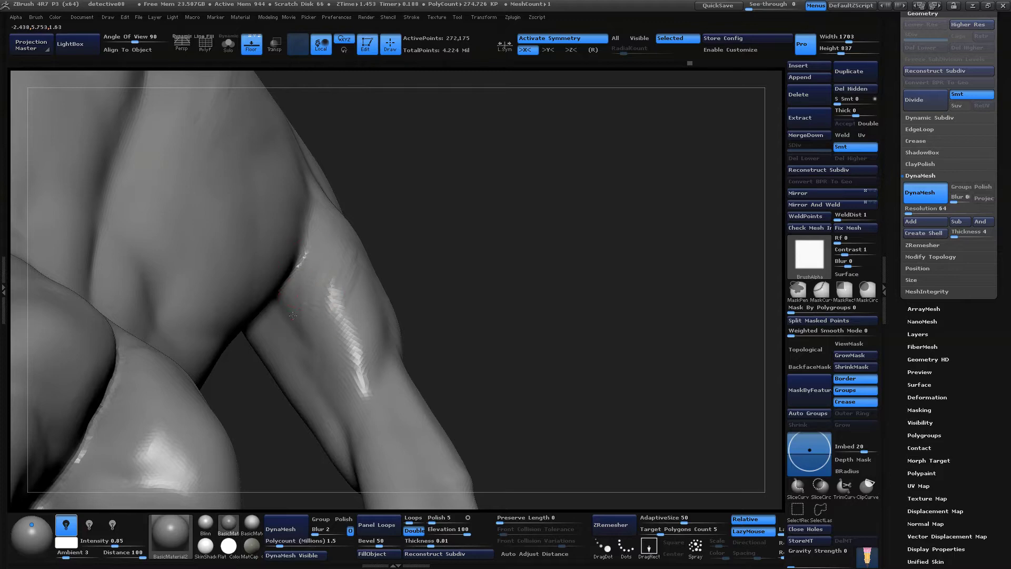
mouse_move(402, 283)
left_mouse_down()
mouse_move(437, 239)
mouse_move(481, 309)
mouse_move(372, 289)
left_mouse_up()
Switch to the Standard brush, try a groove along the inner upper arm and undo the last strokes
key("b")
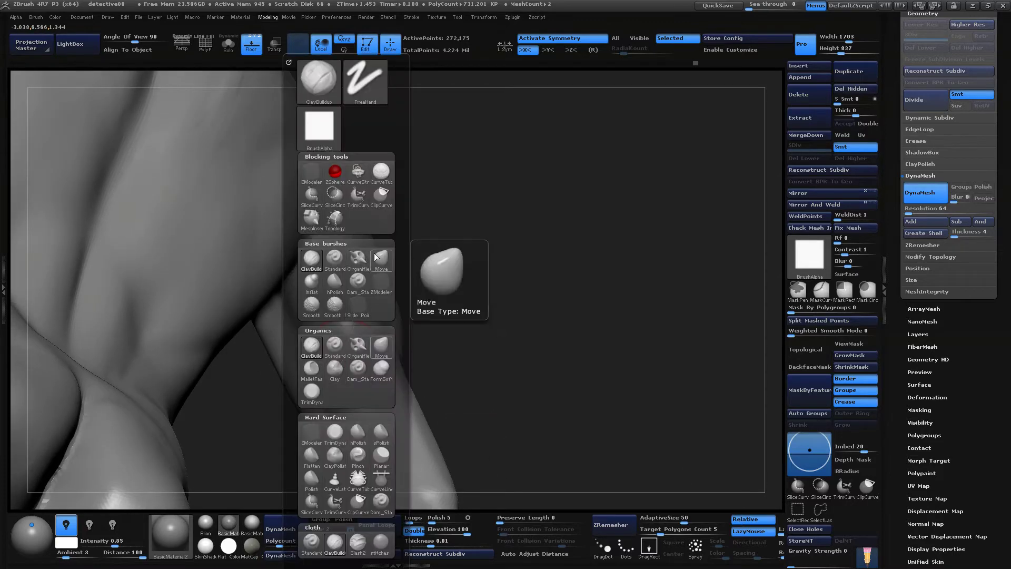
key("s")
key("t")
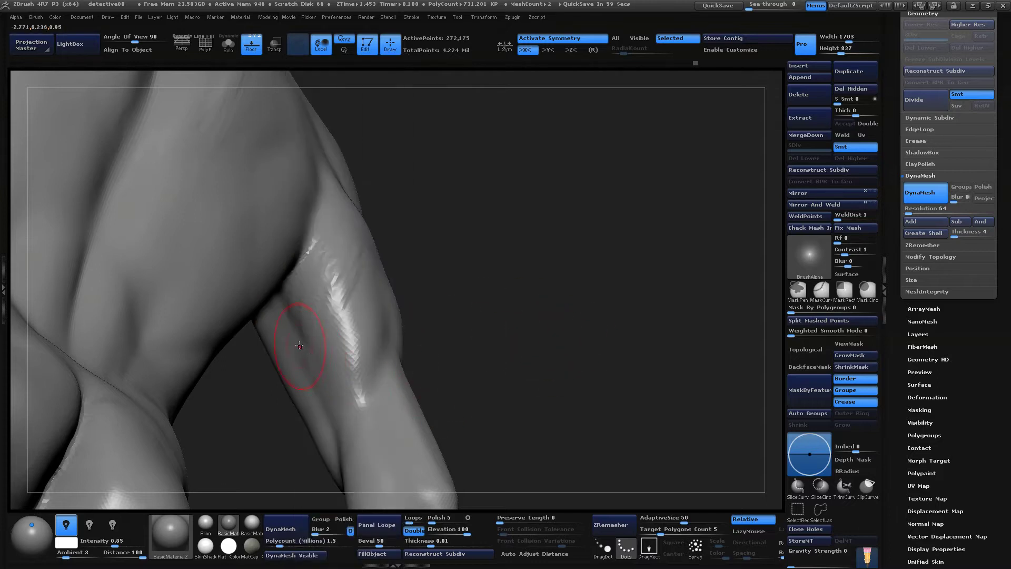
key("ctrl+z")
key("ctrl+z")
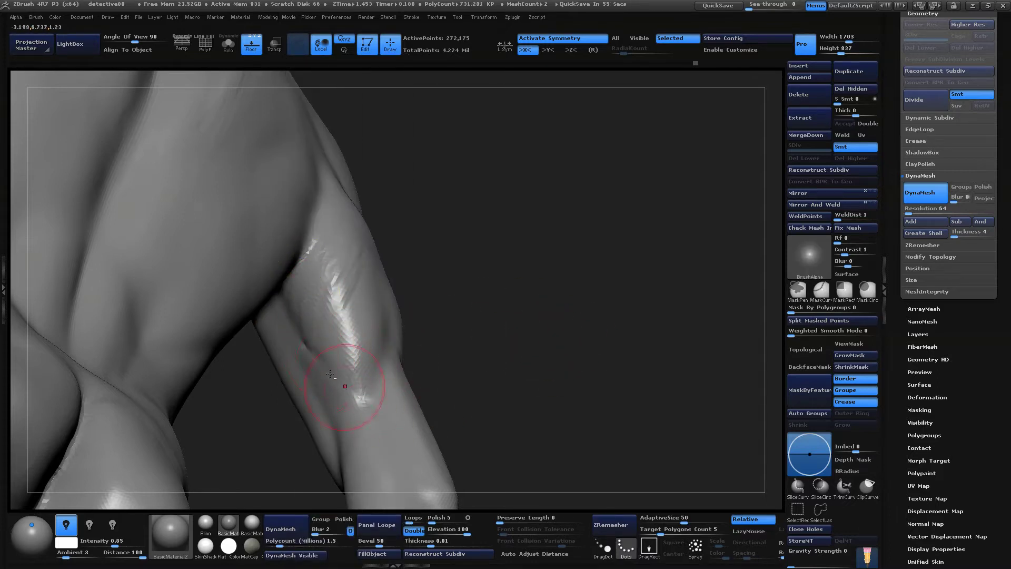
Carve the groove along the inner edge of the triceps toward the elbow and smooth it
left_click_drag(529, 353, 519, 352)
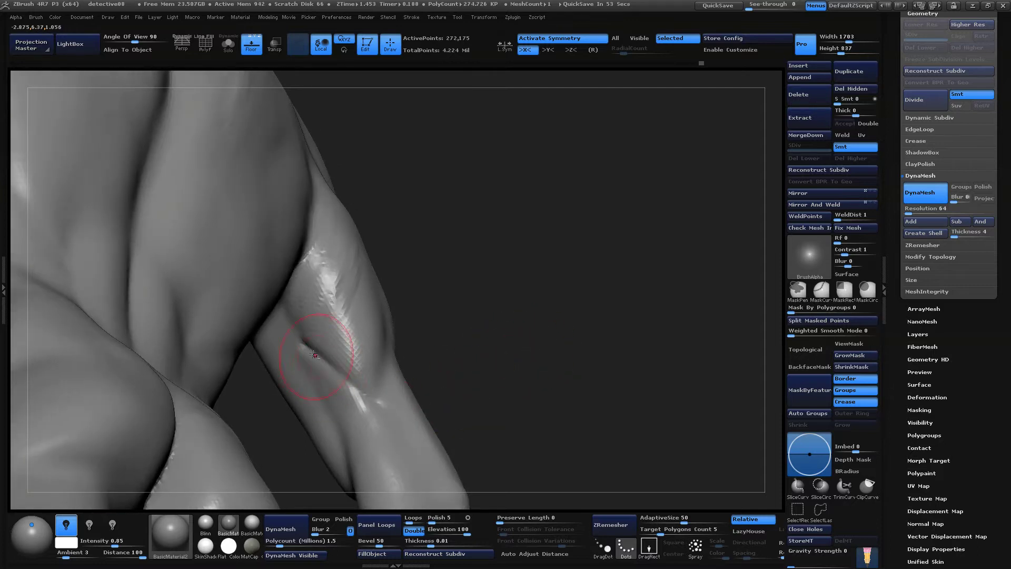
left_click_drag(481, 408, 373, 369)
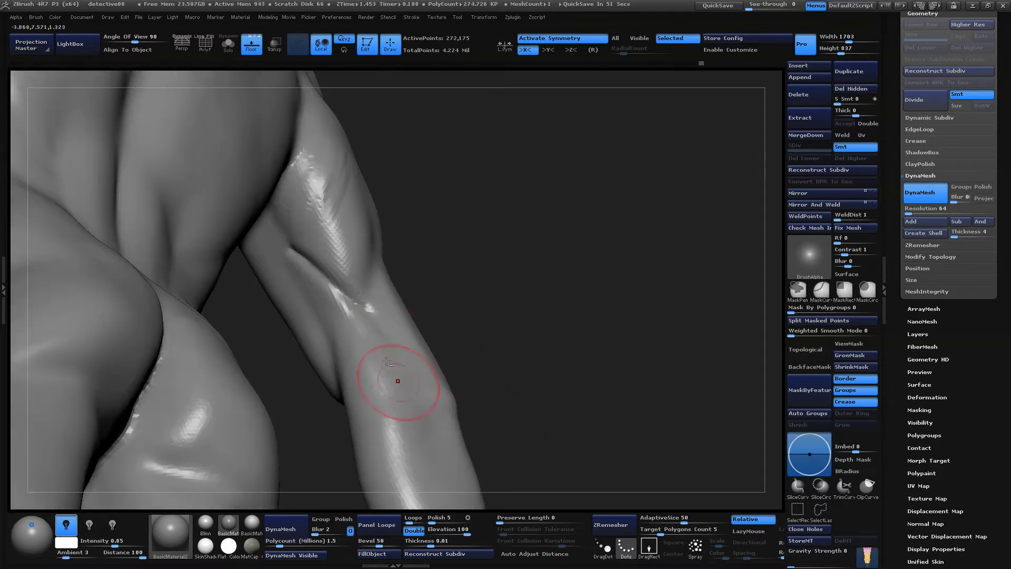
left_click_drag(519, 356, 495, 345)
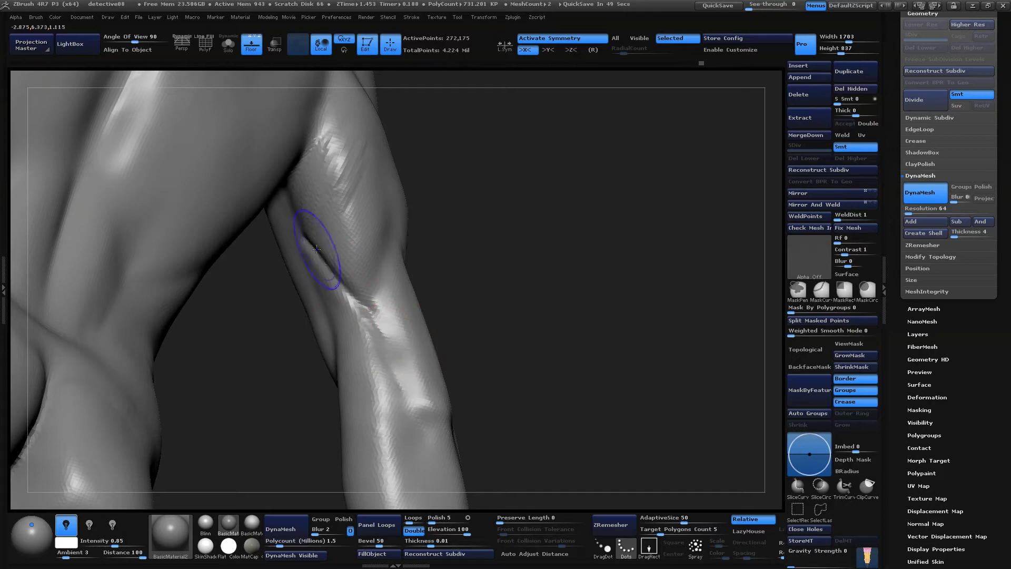
left_click_drag(317, 243, 417, 408, "shift")
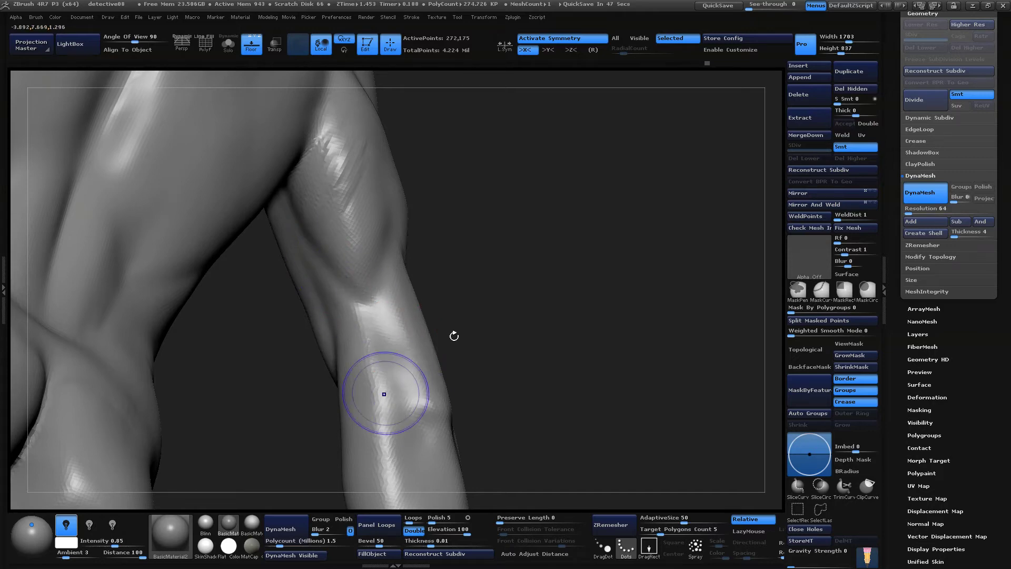
Define the crease between the front deltoid and the biceps near the armpit
mouse_move(503, 357)
left_mouse_down()
mouse_move(561, 368)
mouse_move(585, 334)
mouse_move(566, 347)
mouse_move(640, 345)
mouse_move(668, 361)
mouse_move(208, 282)
mouse_move(131, 388)
mouse_move(99, 361)
left_mouse_up()
left_click_drag(416, 124, 395, 147, "shift")
right_click_drag(353, 244, 255, 343, "alt")
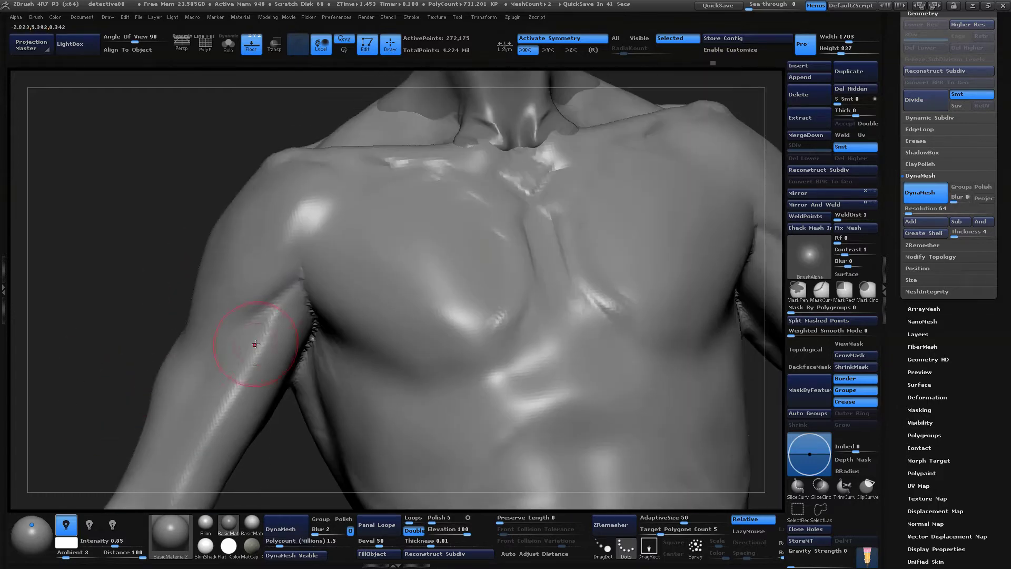
left_click_drag(142, 312, 170, 287)
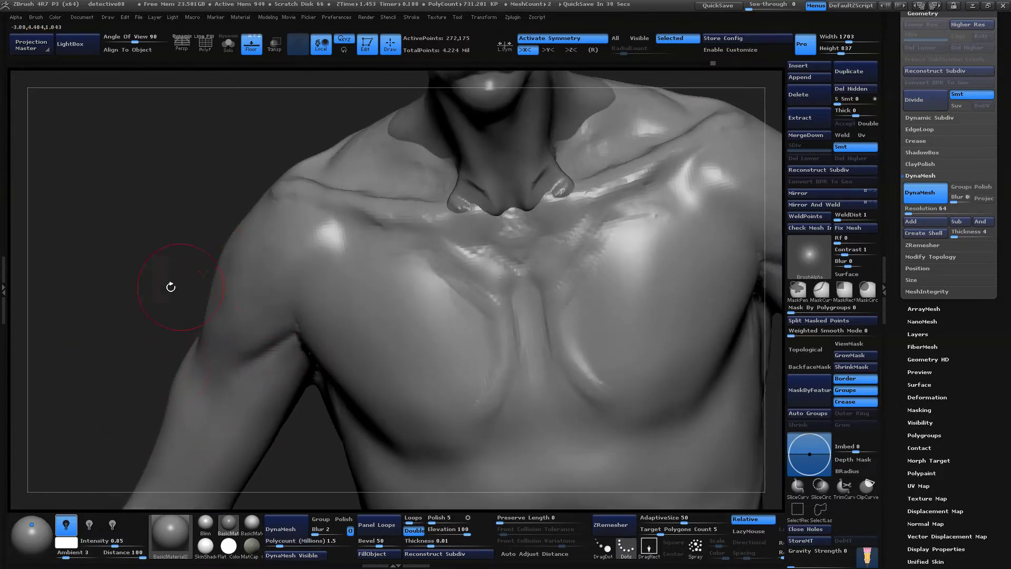
Switch to the Move Topological brush and set its draw size to 105 for reshaping the shoulders
key("b")
key("m")
key("t")
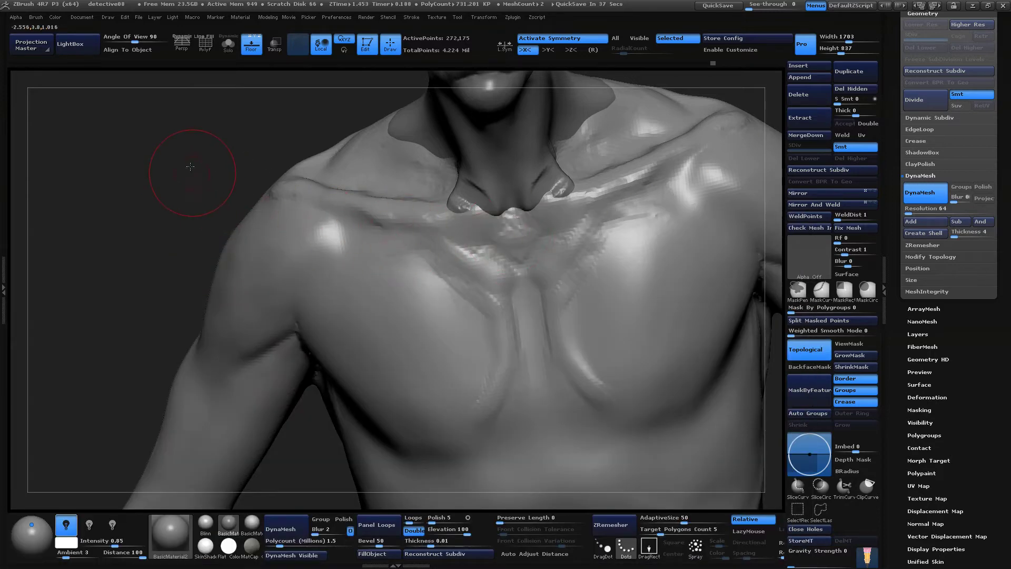
mouse_move(189, 165)
left_mouse_down("alt")
mouse_move(226, 147)
mouse_move(254, 238)
mouse_move(265, 237)
mouse_move(267, 258)
mouse_move(253, 258)
left_mouse_up("alt")
key("space")
key("space")
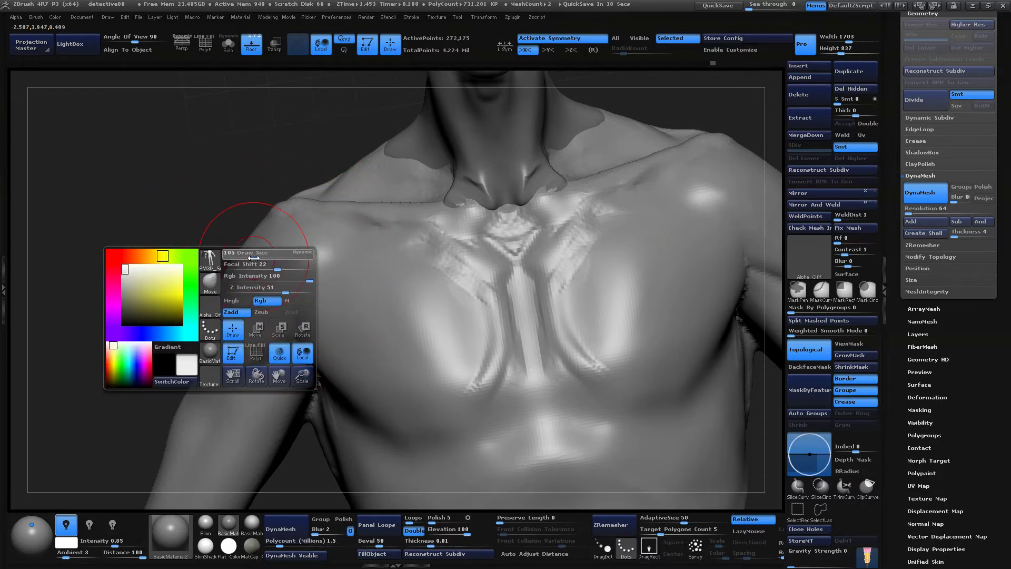
Reshape the outer shoulder and deltoid contour symmetrically, working from front, top and side views
mouse_move(277, 192)
left_mouse_down("shift")
mouse_move(265, 138)
mouse_move(277, 149)
left_mouse_up("shift")
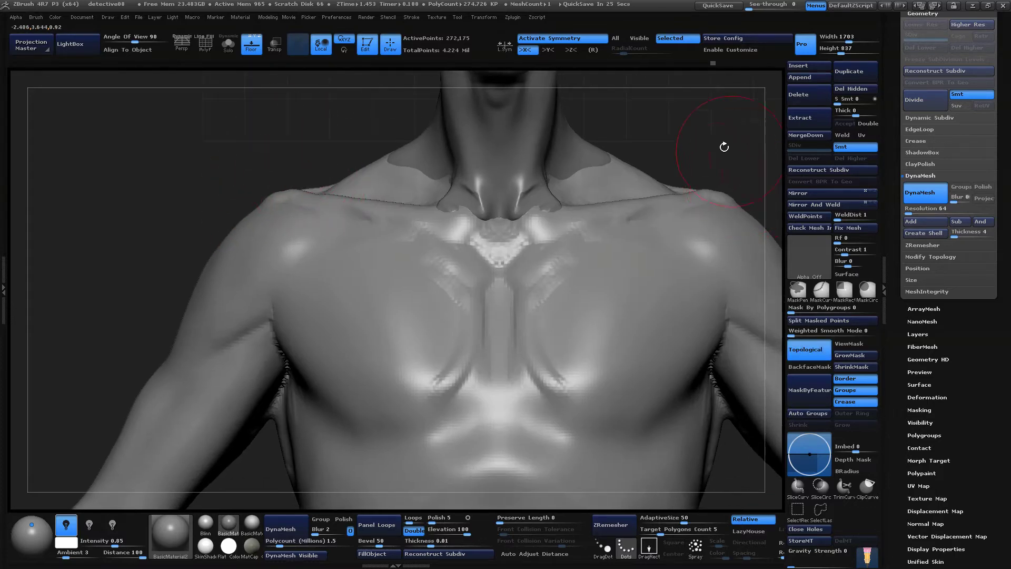
left_click_drag(724, 147, 643, 199, "alt")
left_click_drag(670, 165, 599, 226, "alt")
left_click_drag(648, 169, 579, 220)
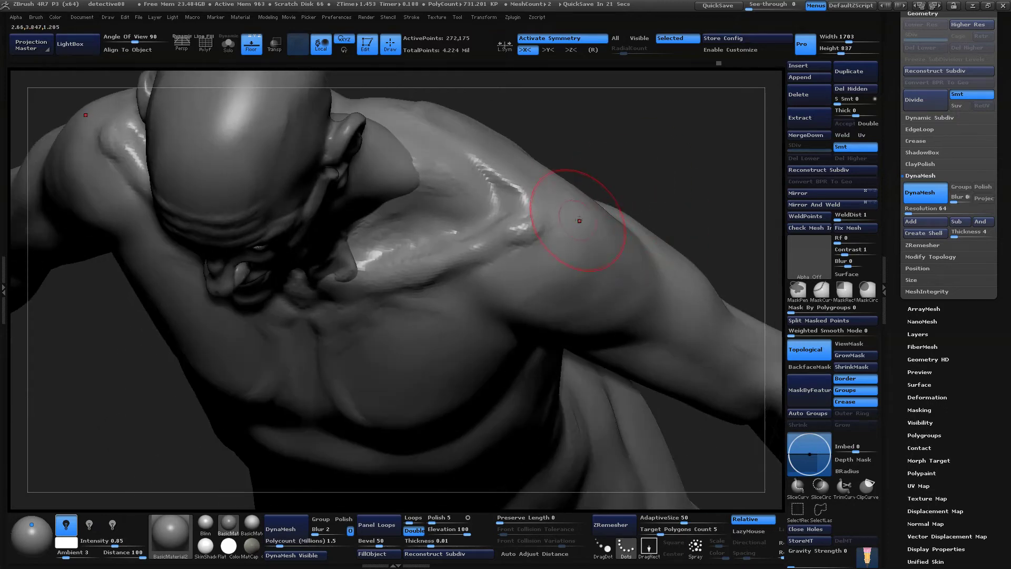
mouse_move(646, 188)
left_mouse_down()
mouse_move(647, 87)
mouse_move(659, 176)
mouse_move(651, 202)
left_mouse_up()
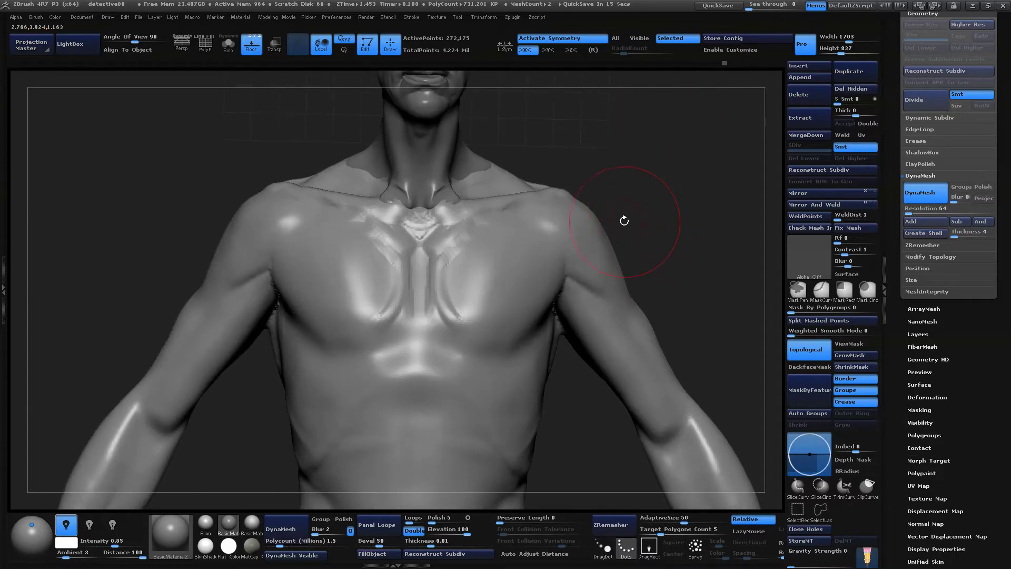
left_click_drag(622, 200, 627, 174)
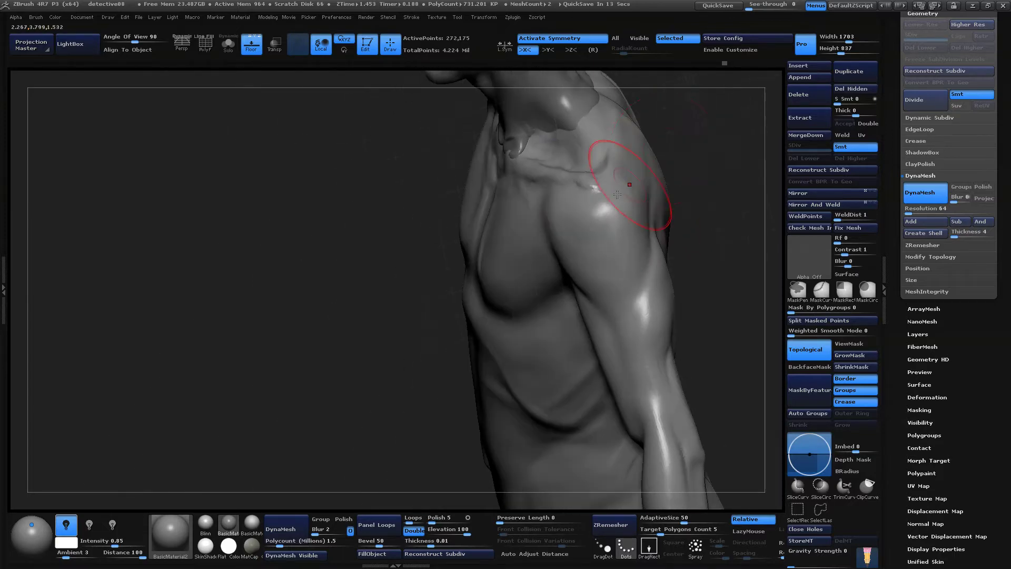
mouse_move(715, 159)
left_mouse_down()
mouse_move(688, 99)
mouse_move(688, 127)
left_mouse_up()
Set the draw size to 140 and focal shift to 33, and adjust the volume of the deltoid and front shoulder
key("space")
key("space")
key("space")
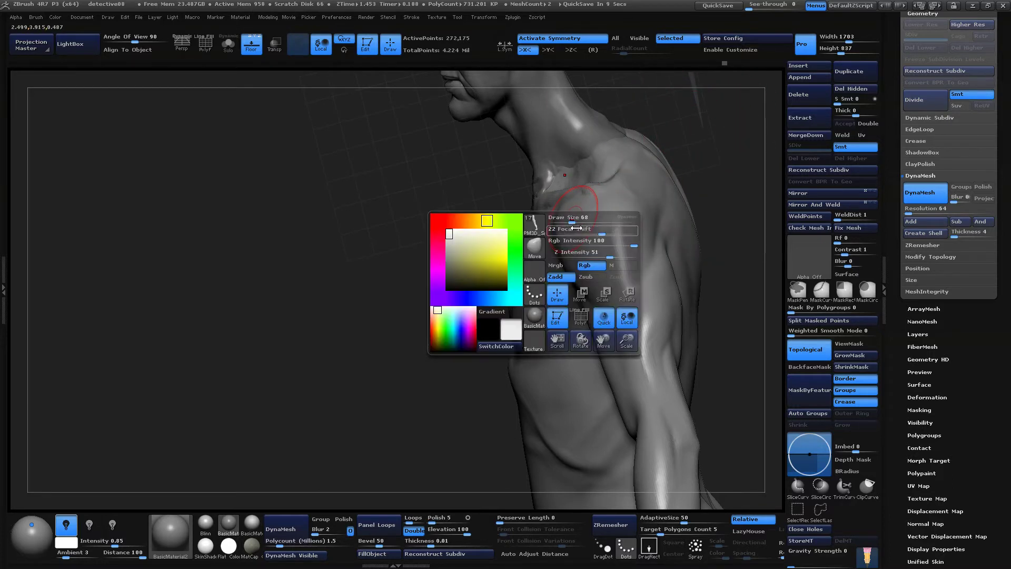
left_click_drag(572, 219, 583, 219)
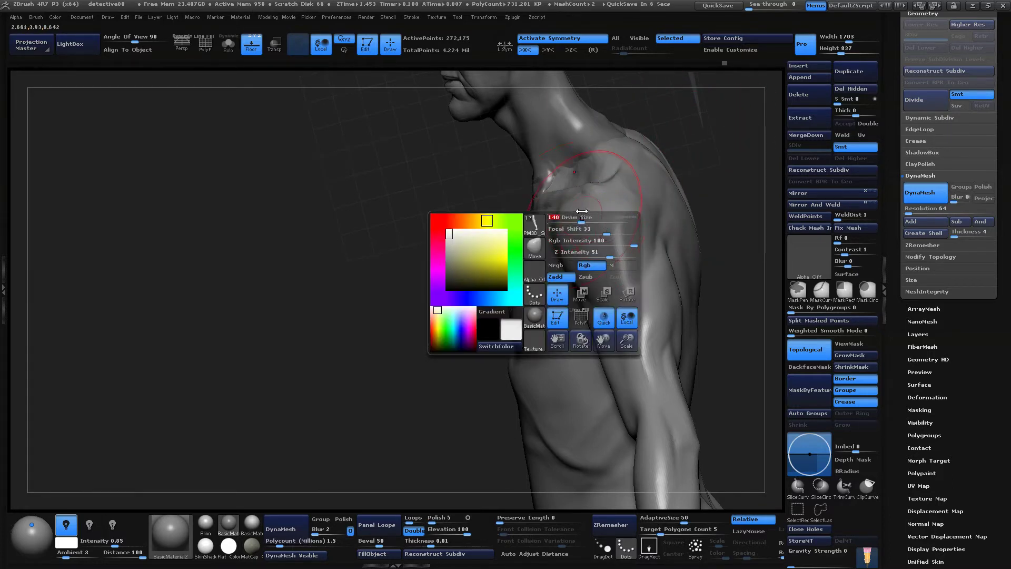
mouse_move(562, 227)
right_mouse_down("ctrl")
mouse_move(558, 217)
mouse_move(721, 153)
right_mouse_up("ctrl")
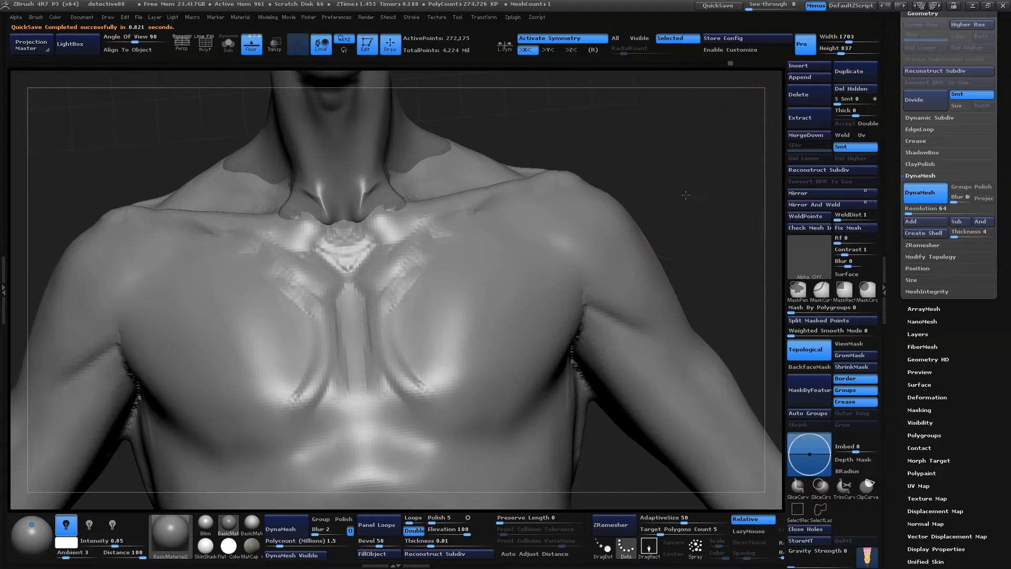
mouse_move(685, 195)
right_mouse_down()
mouse_move(713, 203)
mouse_move(524, 226)
right_mouse_up()
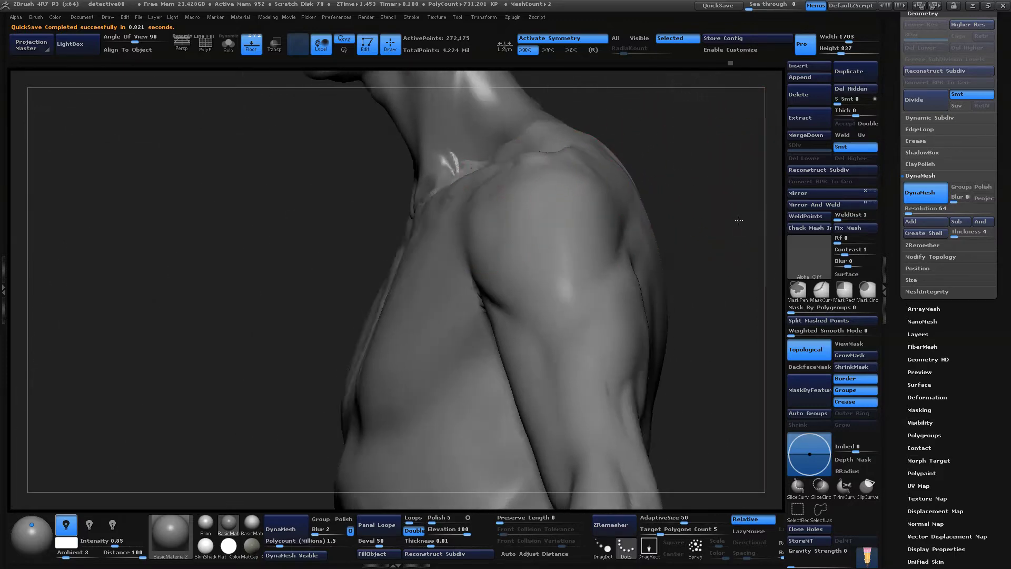
right_click_drag(738, 220, 500, 194)
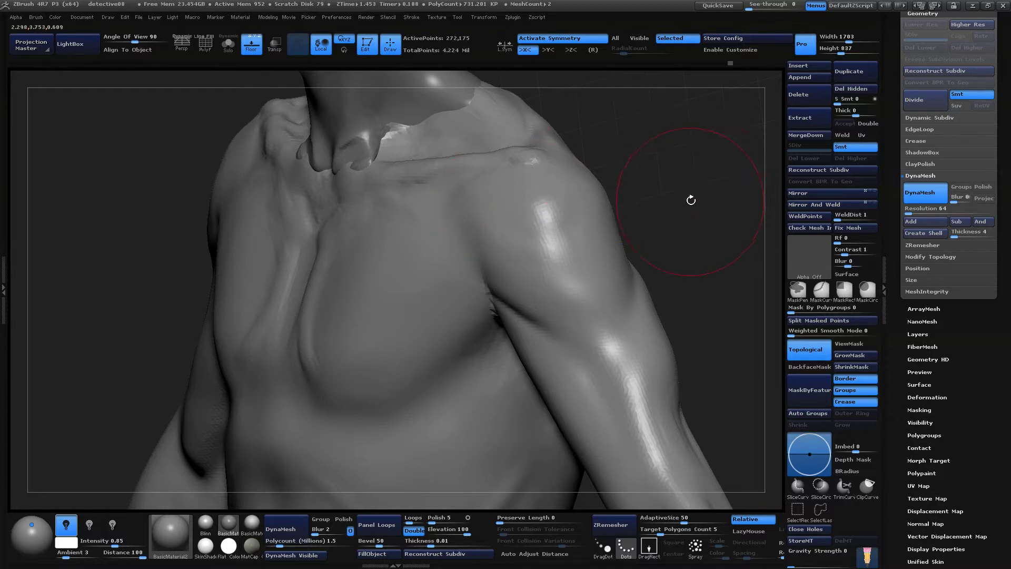
right_click_drag(691, 200, 674, 219)
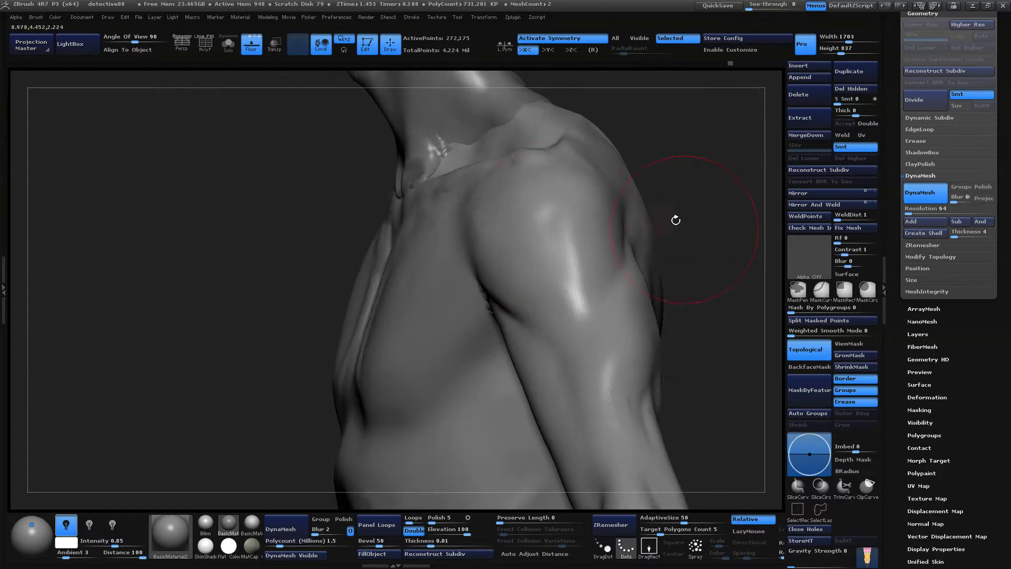
right_click_drag(550, 179, 688, 198)
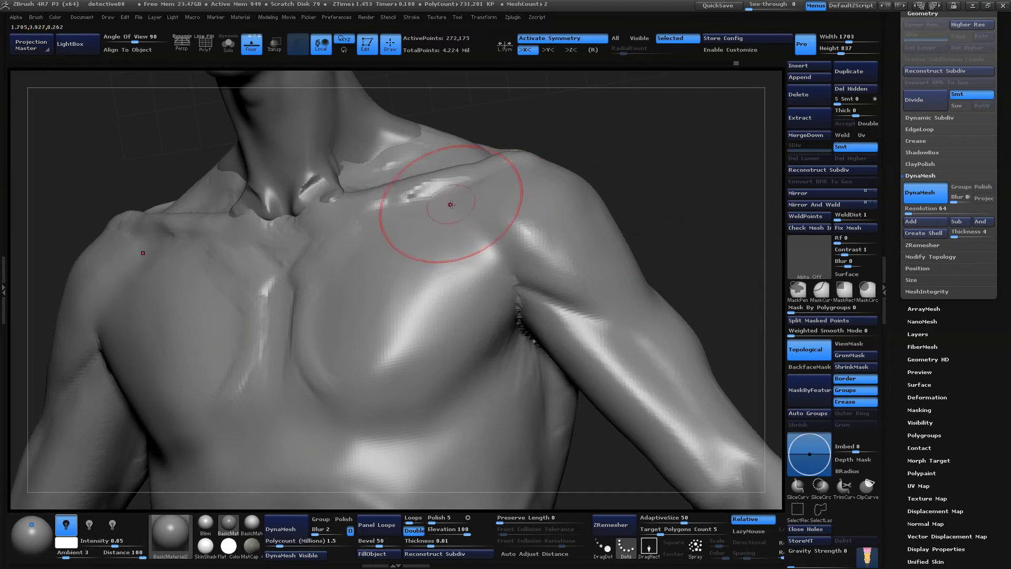
Set the focal shift to 37 and draw size to about 136, and reshape the shoulder tops near the outer collarbones
right_click(467, 192)
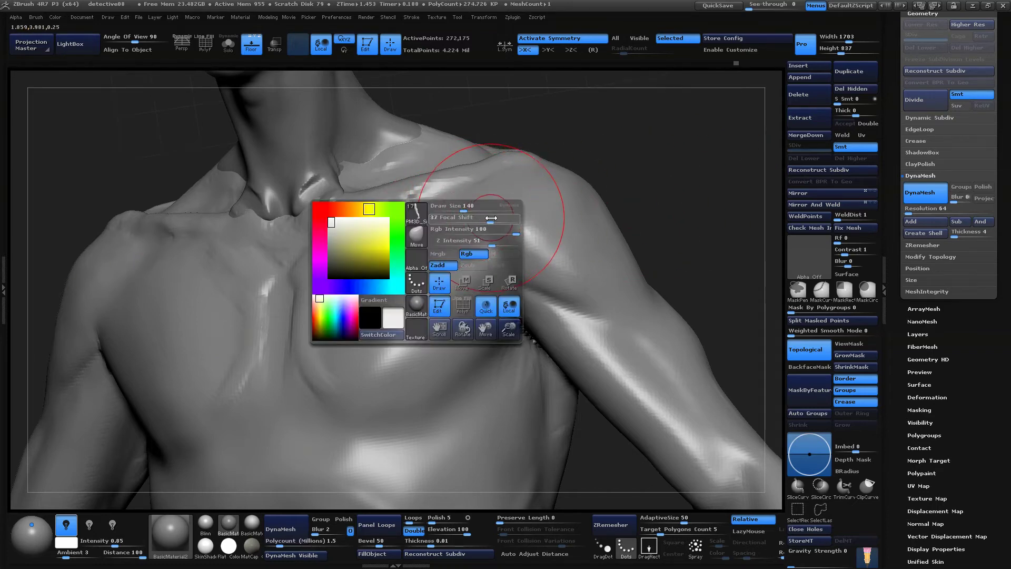
left_click_drag(462, 208, 448, 205)
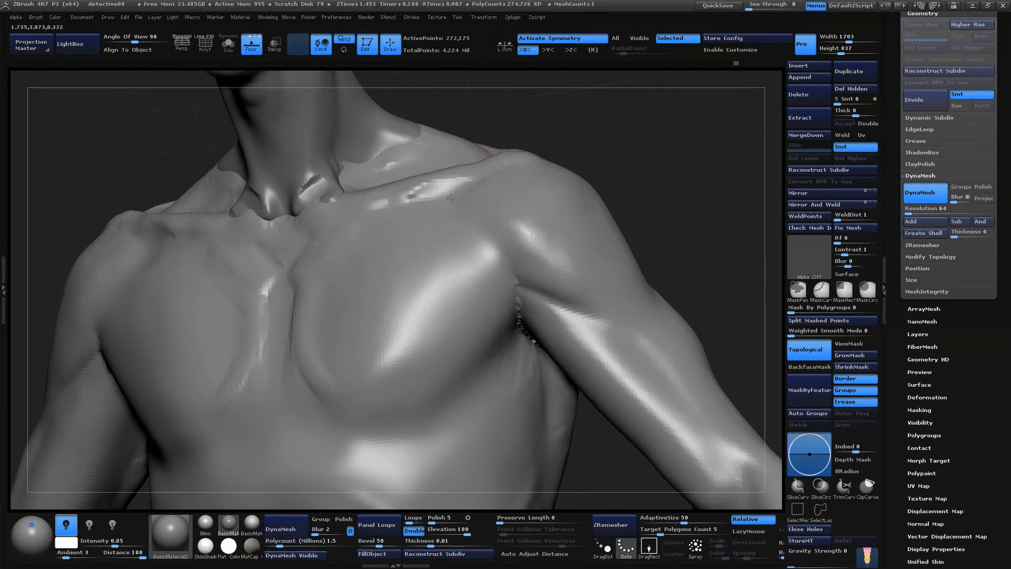
mouse_move(599, 136)
right_mouse_down()
mouse_move(466, 203)
mouse_move(645, 146)
right_mouse_up()
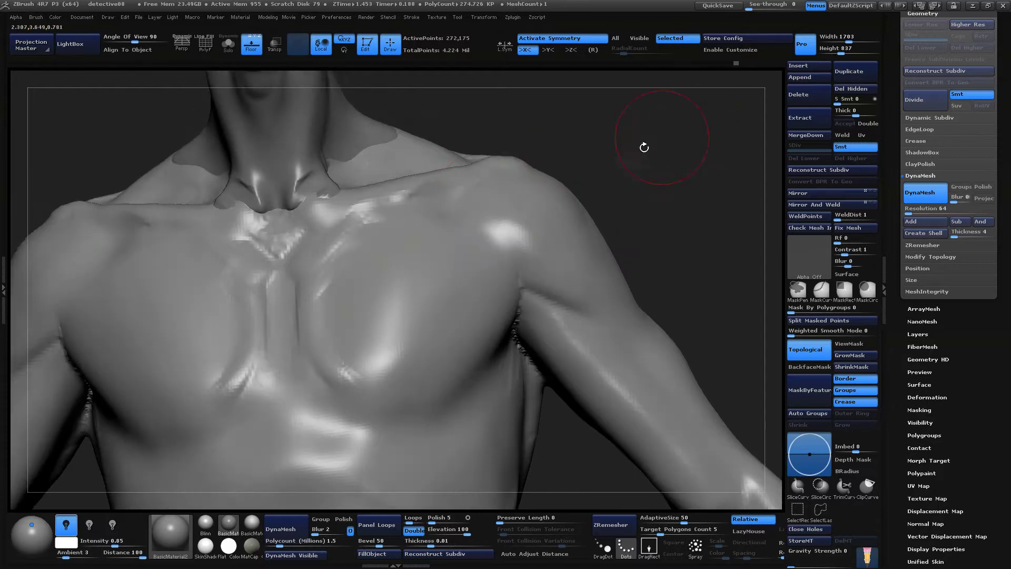
right_click(493, 166)
left_click_drag(493, 167, 535, 168)
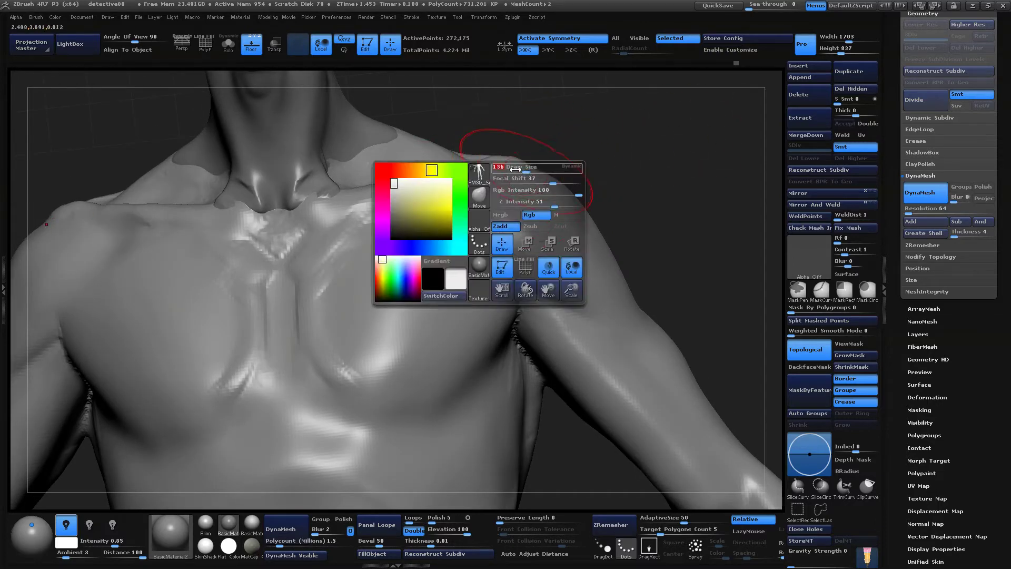
right_click_drag(623, 120, 587, 188)
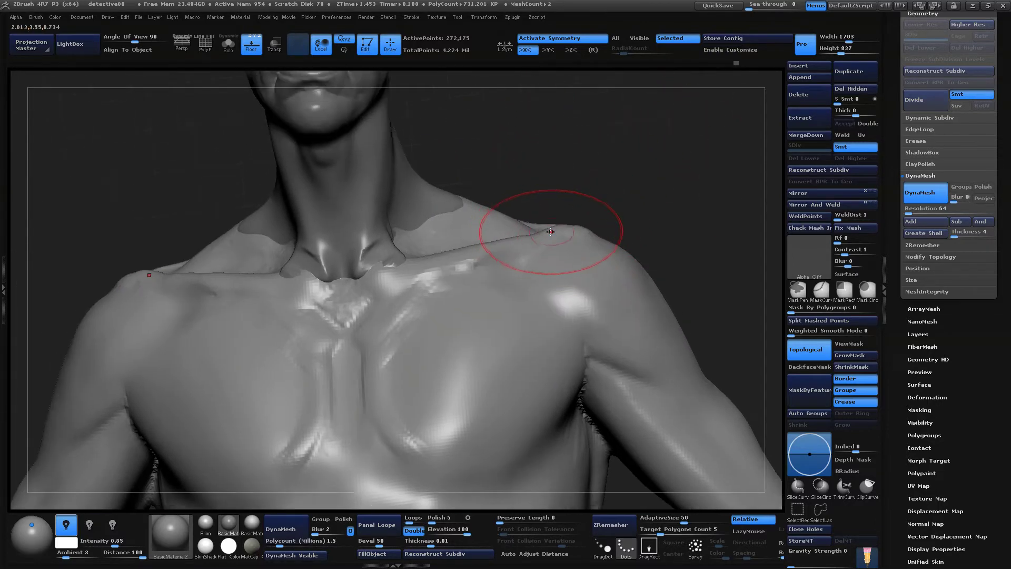
right_click_drag(556, 217, 632, 211)
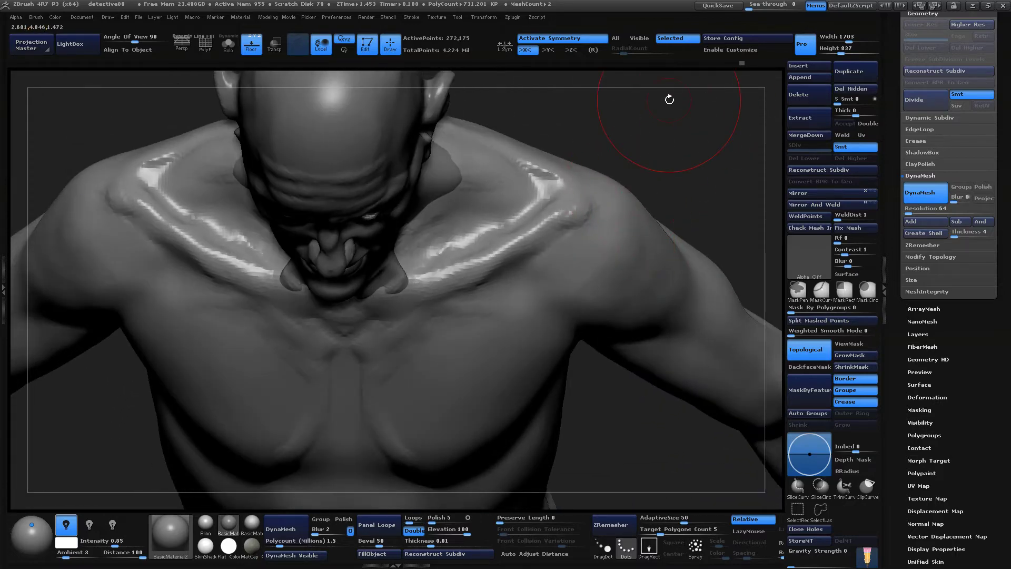
Refine the shoulder silhouette around the outer collarbone ends symmetrically with the Move Topological brush, checking front and angled views
right_click_drag(649, 163, 669, 186)
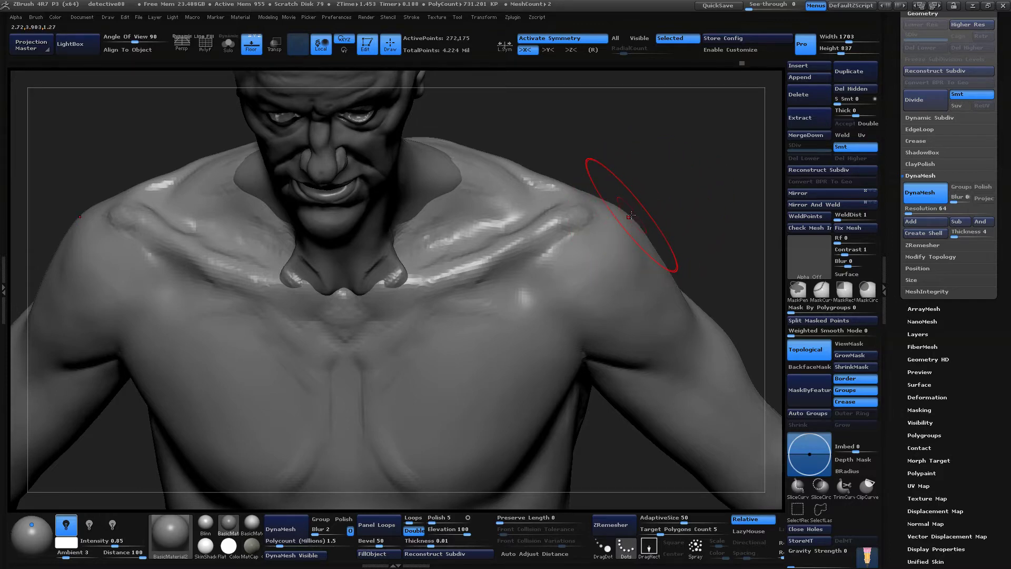
mouse_move(631, 216)
right_mouse_down()
mouse_move(668, 171)
mouse_move(652, 196)
mouse_move(678, 221)
mouse_move(657, 242)
mouse_move(656, 194)
mouse_move(648, 219)
mouse_move(686, 203)
mouse_move(707, 220)
mouse_move(663, 318)
mouse_move(690, 302)
right_mouse_up()
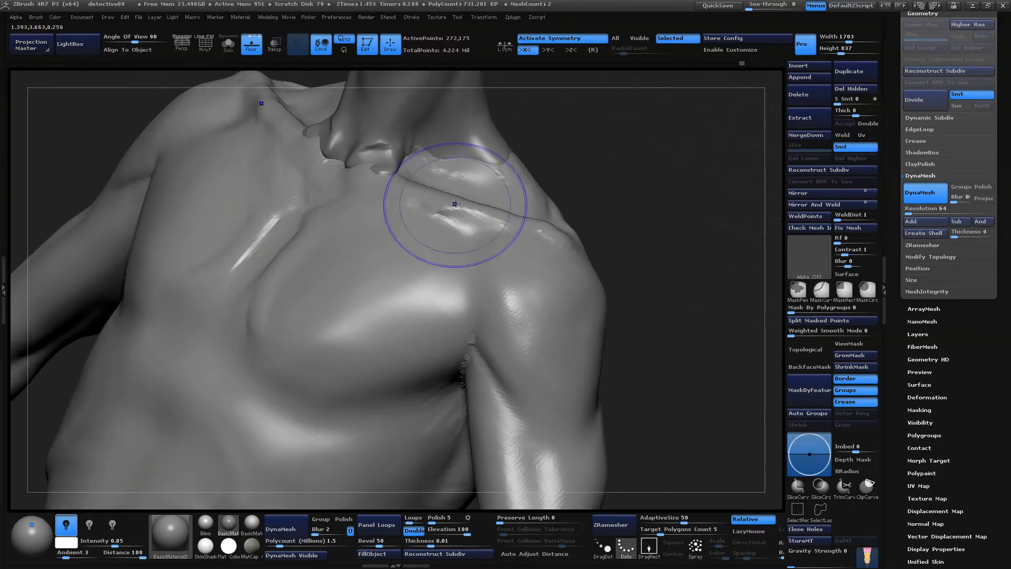
right_click_drag(467, 210, 601, 224)
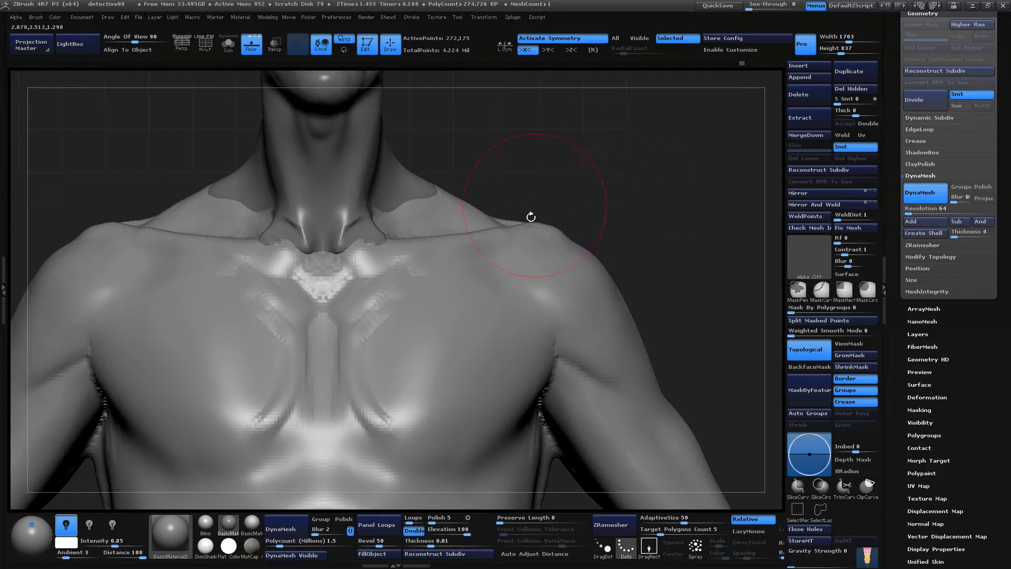
left_click_drag(519, 228, 519, 223)
right_click_drag(561, 215, 578, 243, "ctrl")
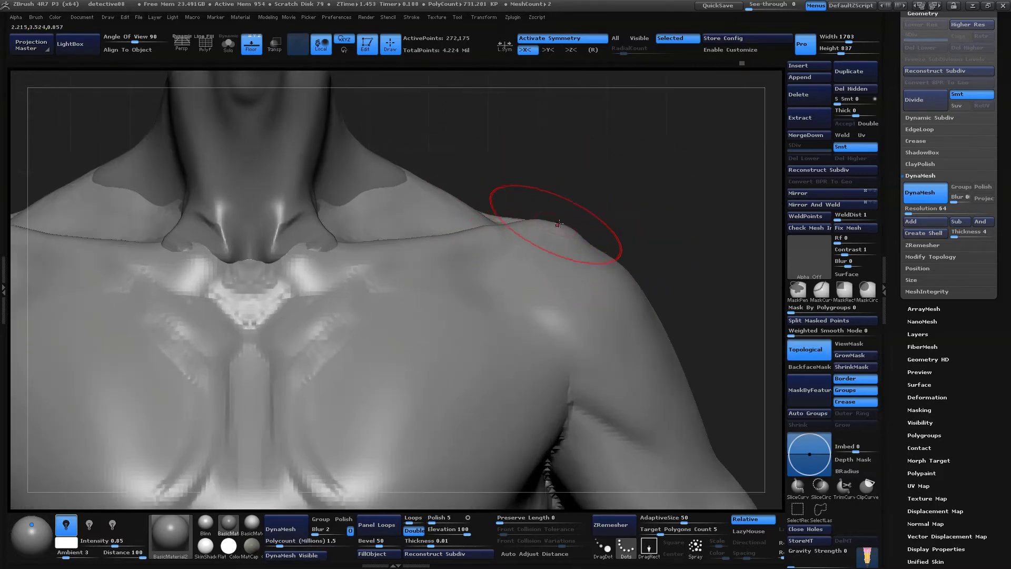
left_click_drag(570, 233, 573, 228)
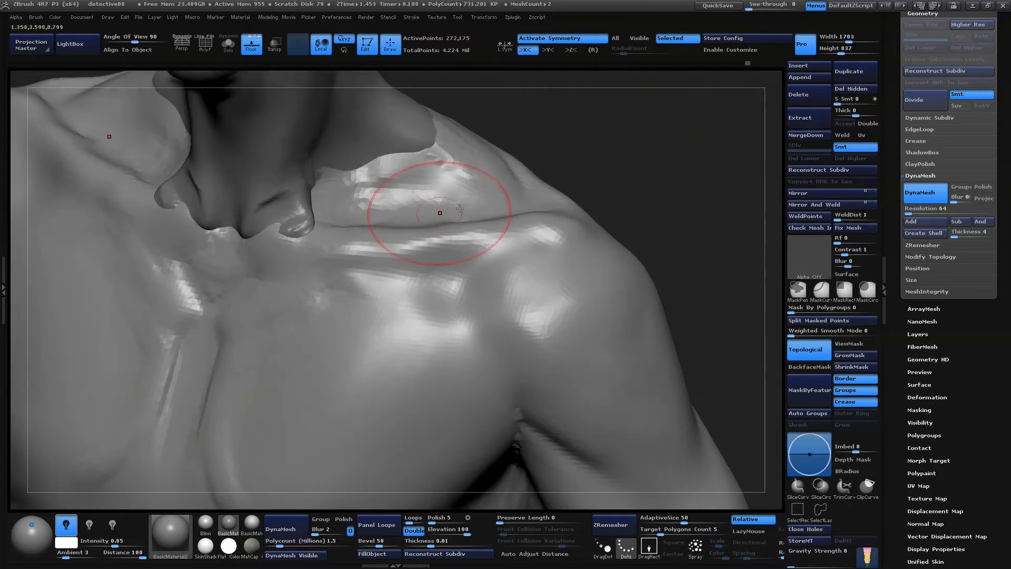
Vary the Move Topological draw size between small and large while adjusting the front deltoid and the area below the collarbone
key("space")
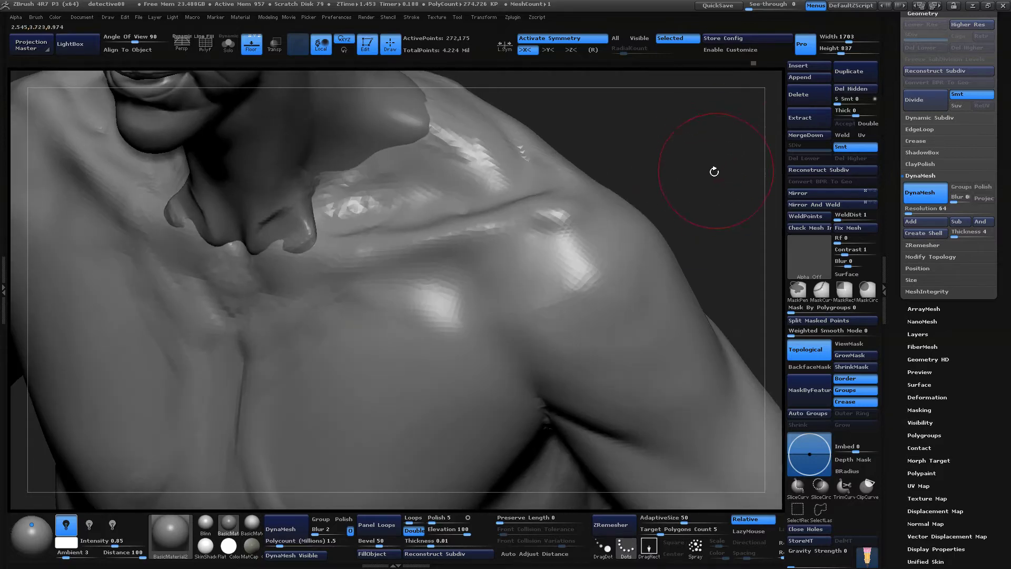
key("space")
left_click_drag(526, 238, 535, 239)
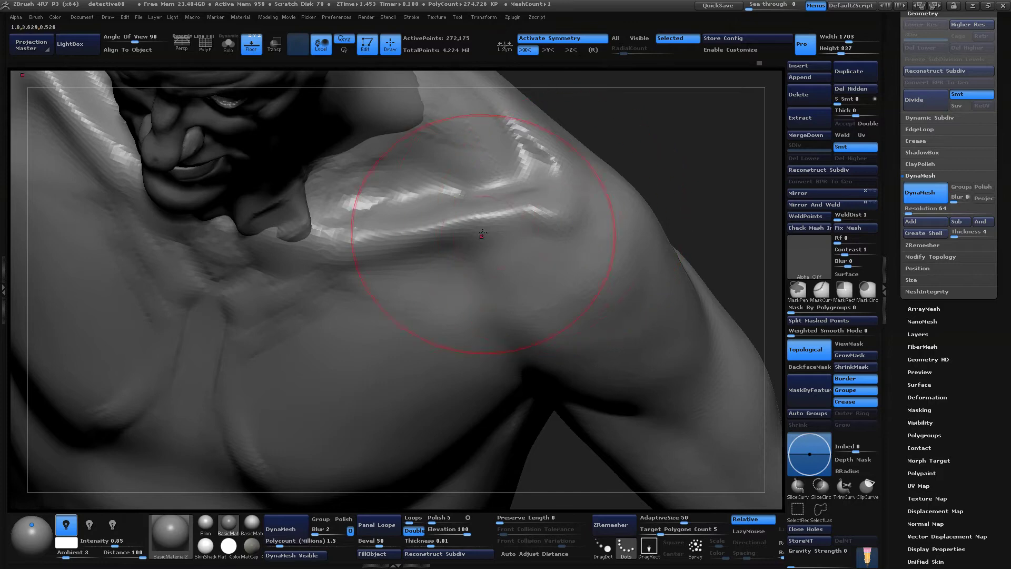
key("space")
left_click_drag(527, 220, 509, 222)
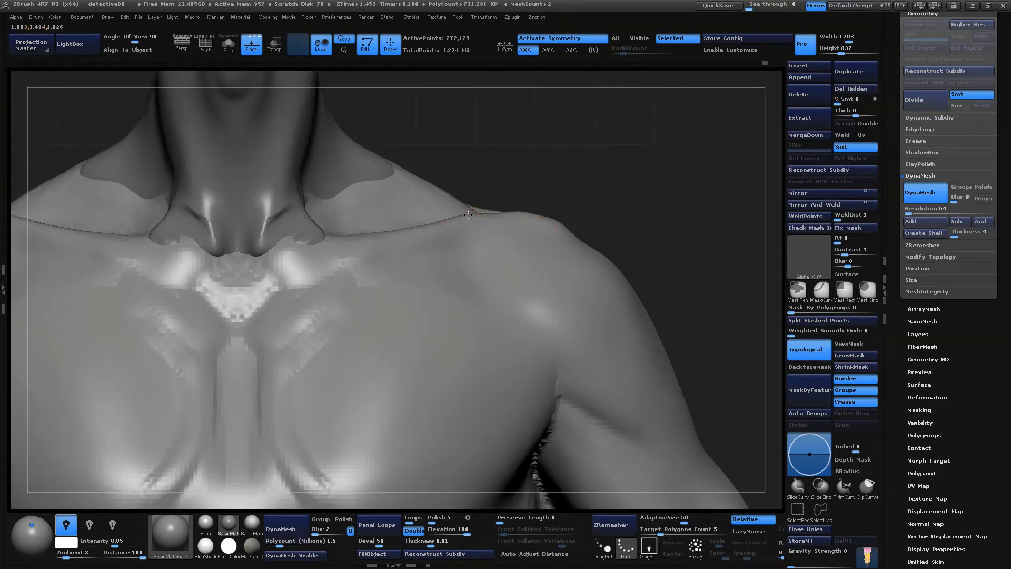
Round the top contour of the shoulder from the outer collarbone to the deltoid in the front view
mouse_move(406, 226)
left_mouse_down()
mouse_move(583, 204)
mouse_move(651, 170)
mouse_move(627, 182)
mouse_move(629, 195)
left_mouse_up()
mouse_move(545, 209)
left_mouse_down()
mouse_move(520, 212)
mouse_move(582, 207)
left_mouse_up()
mouse_move(652, 166)
left_mouse_down("alt")
mouse_move(681, 176)
mouse_move(689, 157)
mouse_move(655, 150)
left_mouse_up("alt")
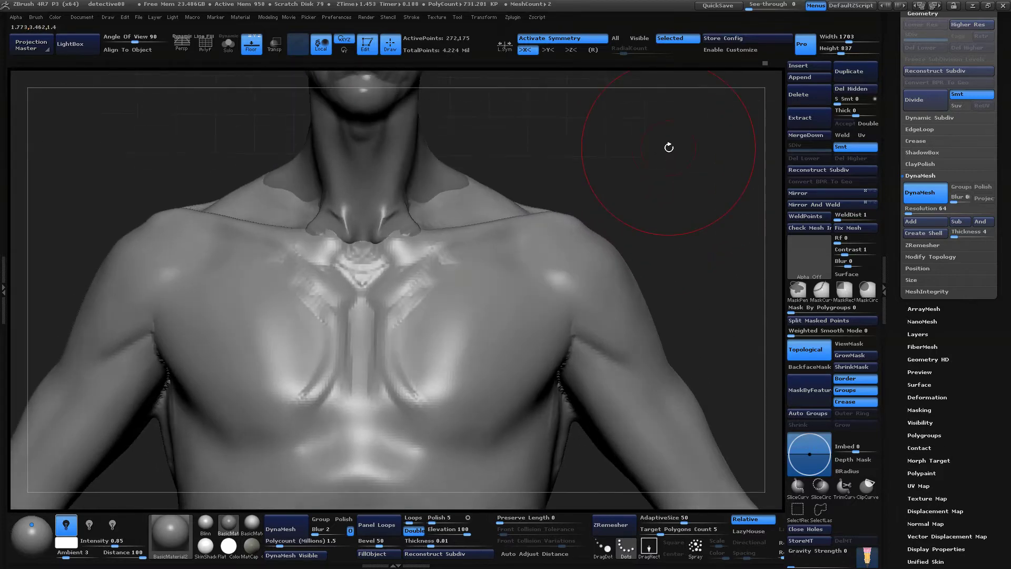
mouse_move(668, 147)
left_mouse_down()
mouse_move(652, 197)
mouse_move(563, 181)
left_mouse_up()
left_click_drag(695, 169, 630, 167, "alt")
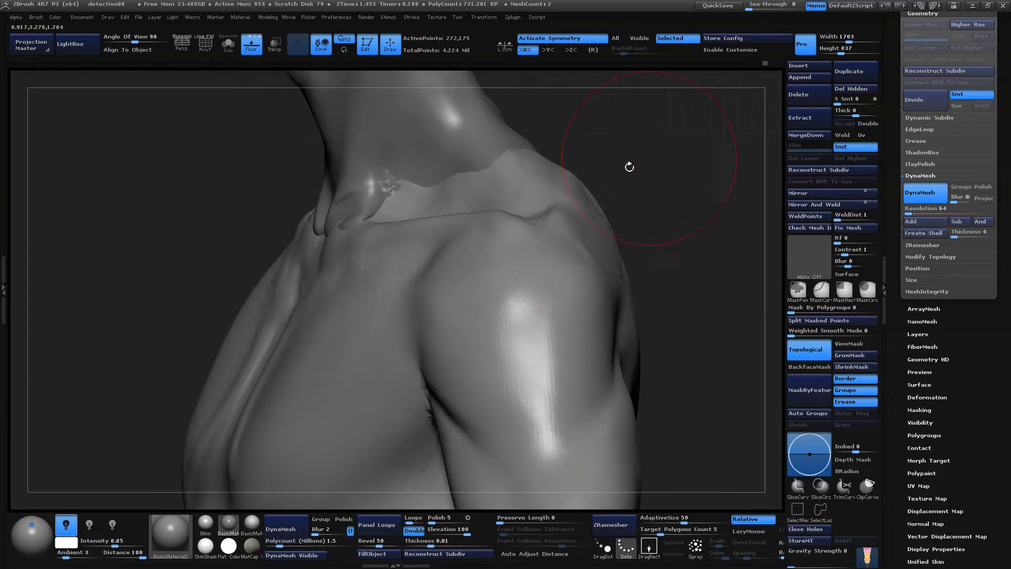
Reduce the Move Topological draw size and reshape the front deltoid where it meets the upper chest
key("space")
key("space")
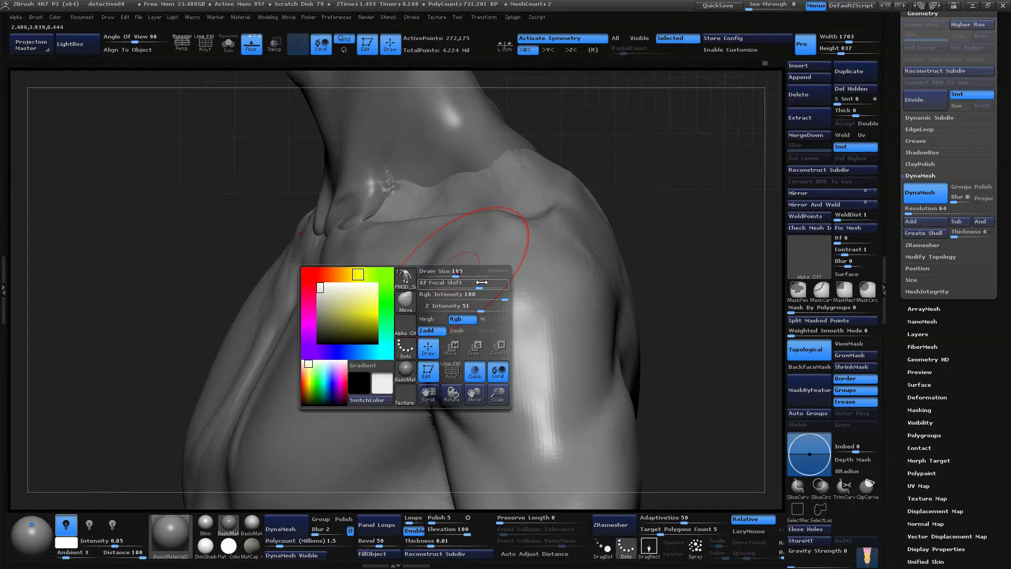
left_click_drag(455, 274, 449, 273)
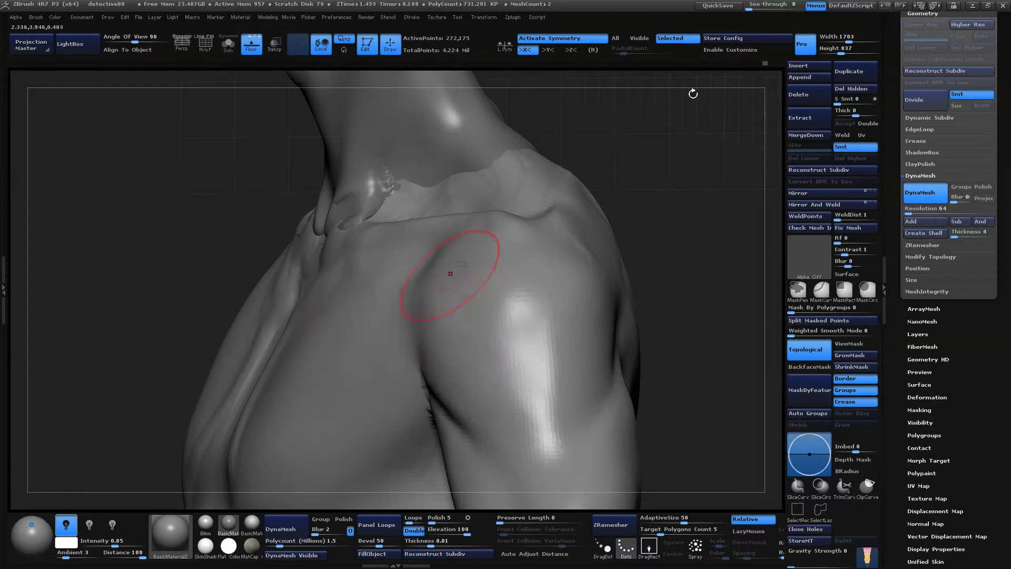
left_click_drag(693, 93, 685, 168)
key("space")
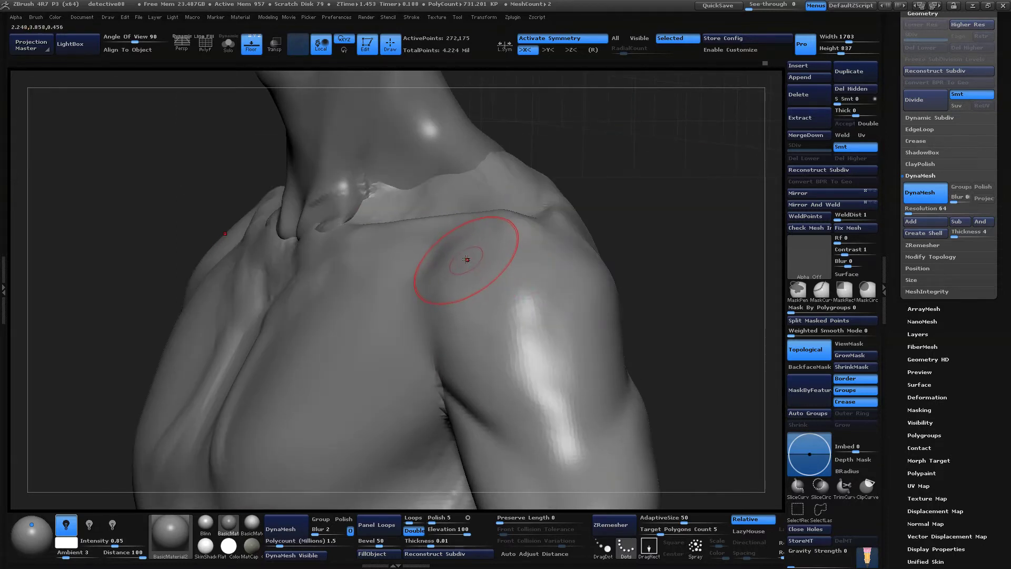
key("space")
mouse_move(657, 208)
left_mouse_down()
mouse_move(626, 213)
mouse_move(655, 181)
mouse_move(660, 189)
mouse_move(639, 217)
mouse_move(663, 207)
left_mouse_up()
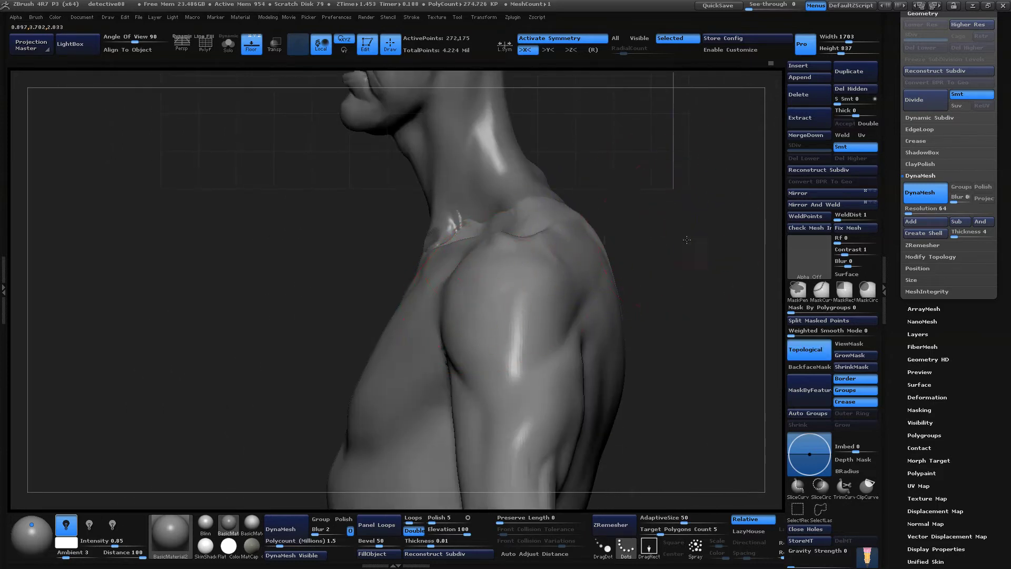
Switch to the ClayBuildup brush and reduce its draw size below 150 for working on the chest
left_click_drag(686, 240, 463, 271)
mouse_move(624, 238)
left_mouse_down()
mouse_move(690, 246)
mouse_move(627, 190)
mouse_move(627, 236)
mouse_move(638, 235)
mouse_move(621, 185)
mouse_move(586, 212)
mouse_move(580, 203)
left_mouse_up()
key("b")
key("c")
key("b")
key("space")
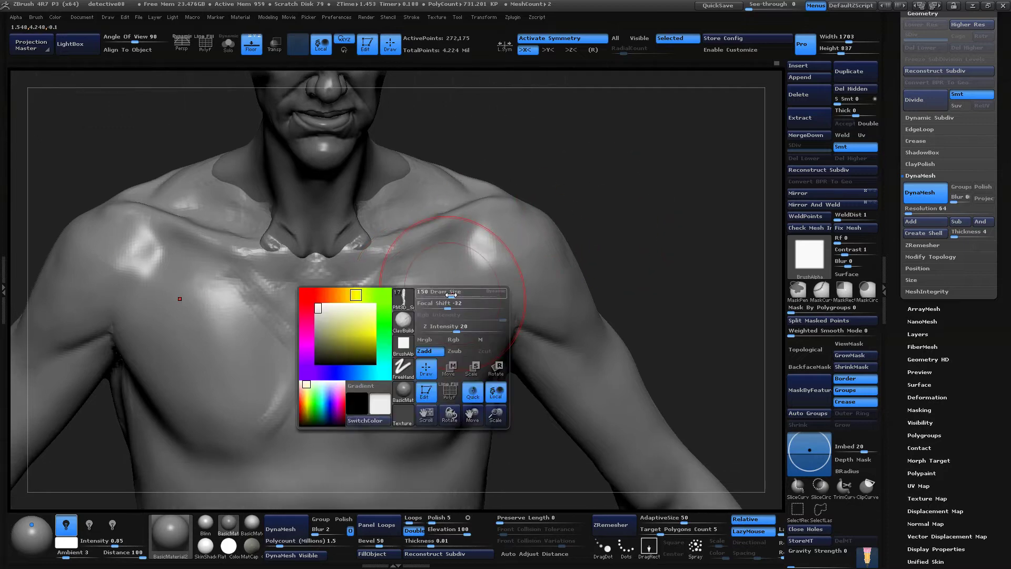
left_click_drag(451, 295, 444, 295)
left_click_drag(598, 166, 579, 175)
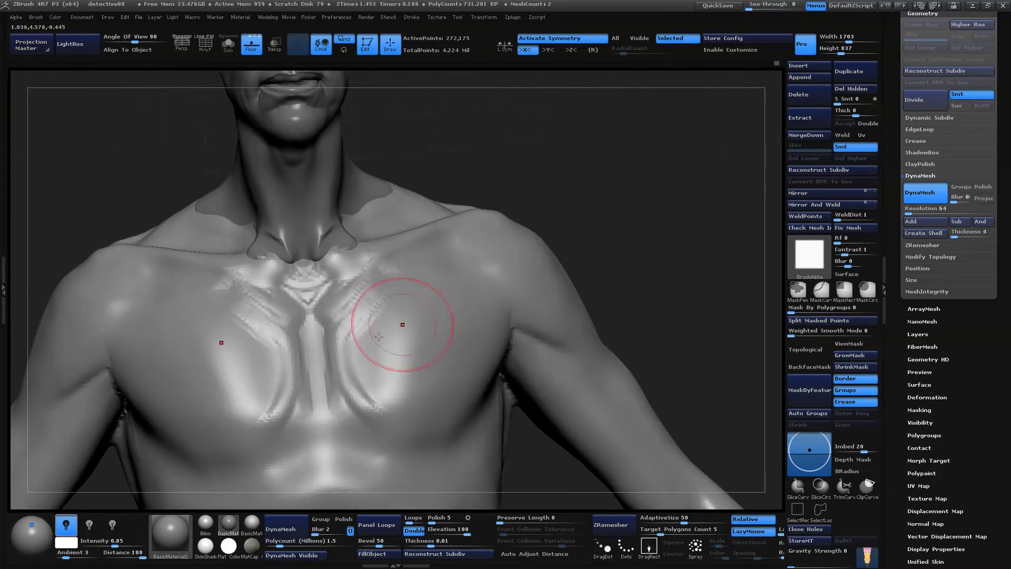
Build up the inner pectorals beside the sternum with symmetrical vertical ClayBuildup strokes
mouse_move(380, 288)
left_mouse_down()
mouse_move(341, 326)
mouse_move(345, 363)
left_mouse_up()
left_click_drag(374, 332, 369, 390)
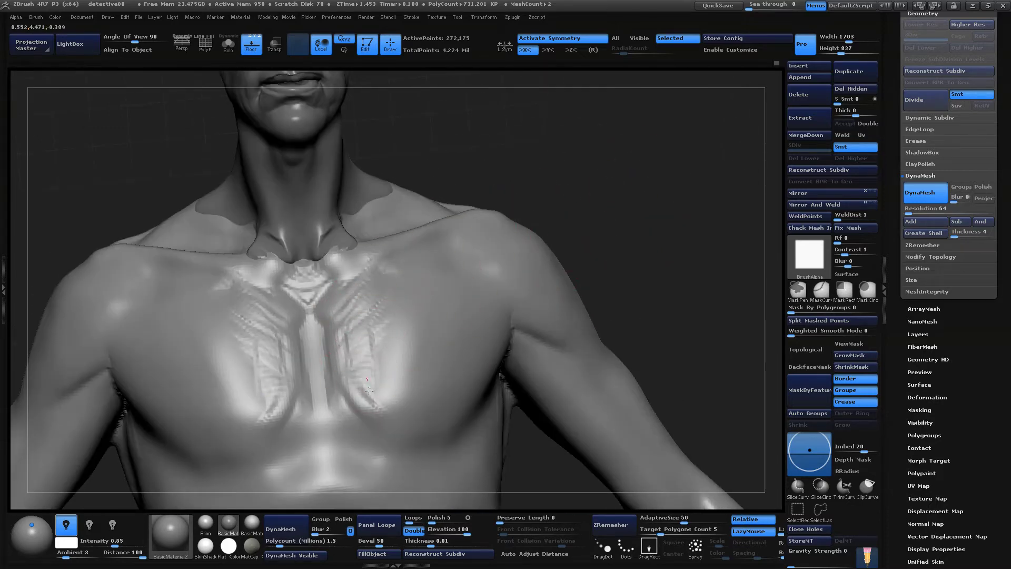
left_click_drag(345, 326, 347, 368)
mouse_move(371, 329)
left_mouse_down()
mouse_move(372, 377)
mouse_move(356, 383)
left_mouse_up()
left_click_drag(374, 360, 375, 401)
left_click_drag(377, 320, 378, 390)
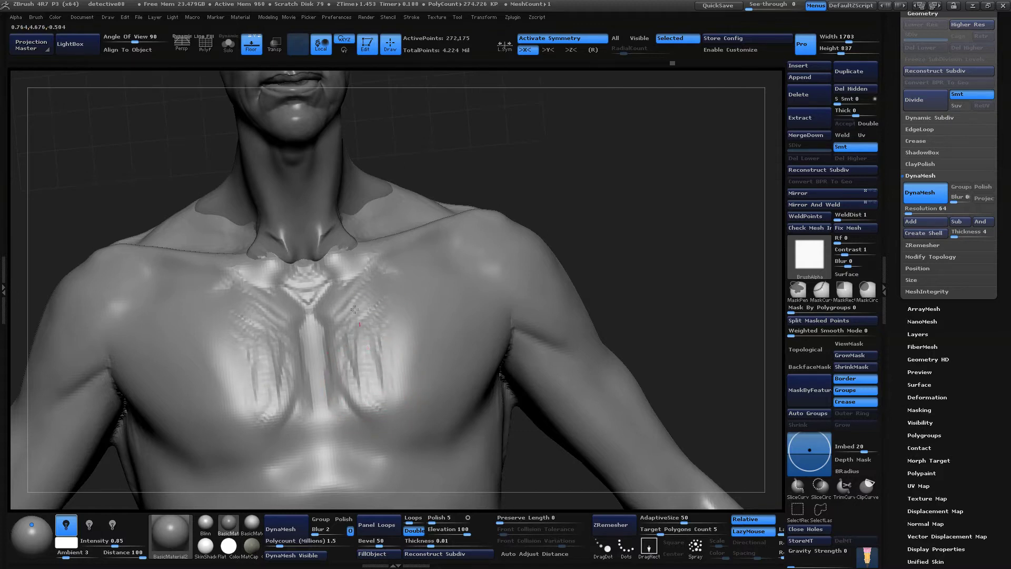
left_click_drag(345, 324, 348, 369)
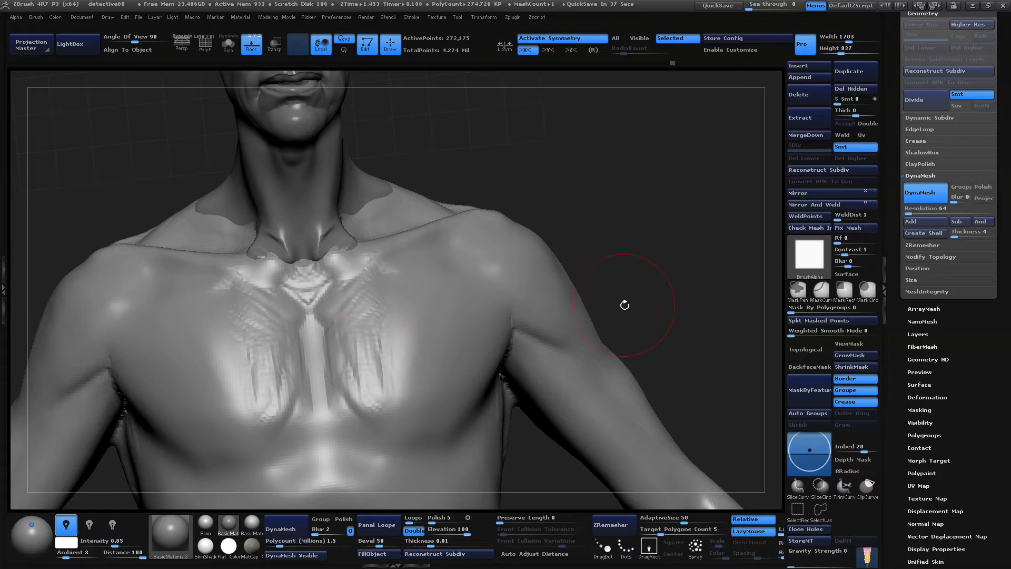
Extend the clay strokes outward and down across the middle of the pectorals, working from angled views
mouse_move(676, 276)
left_mouse_down()
mouse_move(662, 288)
mouse_move(671, 297)
left_mouse_up()
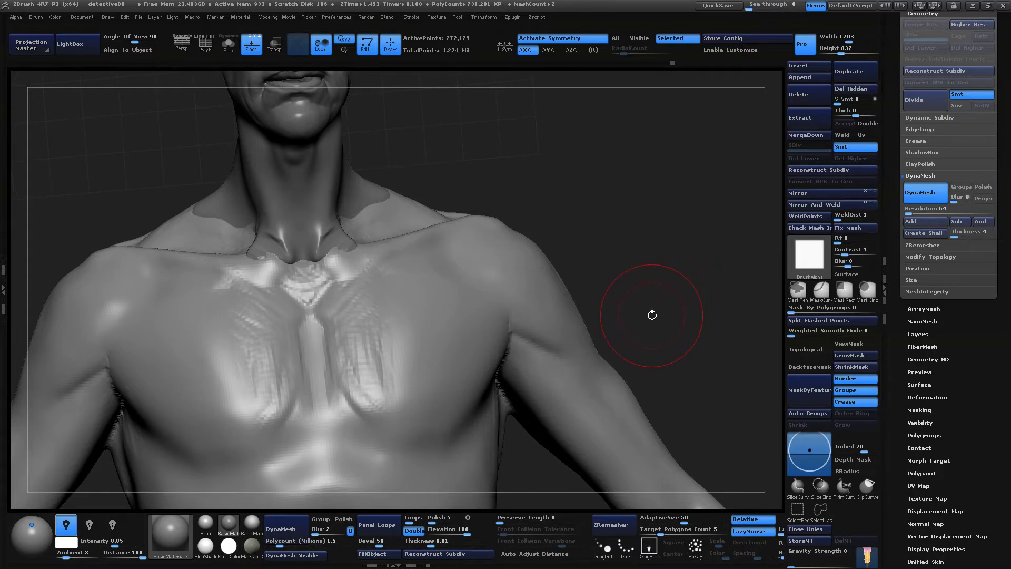
mouse_move(624, 257)
left_mouse_down()
mouse_move(621, 266)
mouse_move(605, 199)
mouse_move(595, 245)
mouse_move(567, 221)
left_mouse_up()
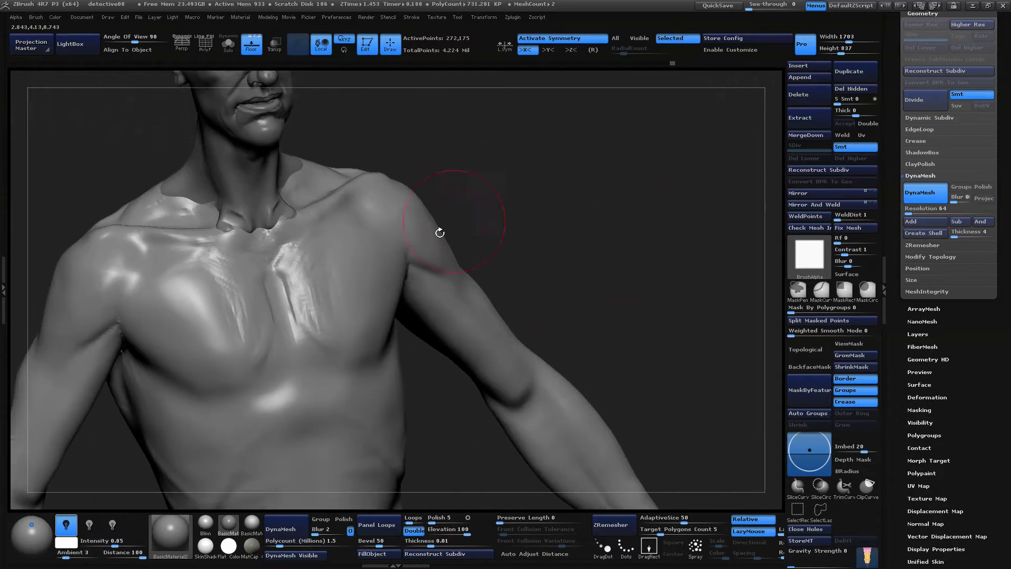
left_click_drag(317, 254, 321, 319)
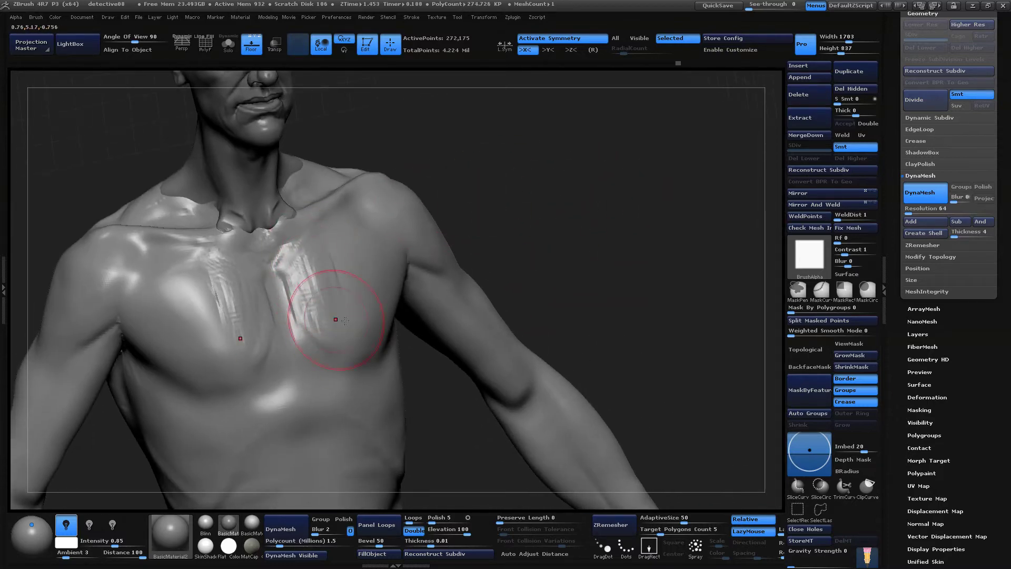
mouse_move(621, 158)
left_mouse_down()
mouse_move(587, 142)
mouse_move(574, 163)
left_mouse_up()
left_click_drag(334, 292, 326, 329)
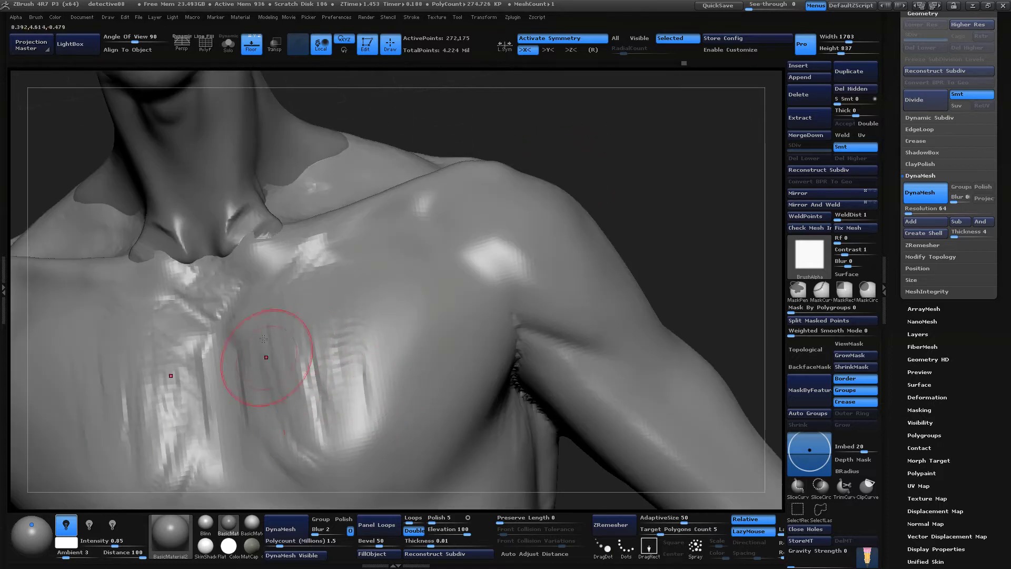
left_click_drag(264, 338, 265, 430)
left_click_drag(622, 163, 585, 96, "alt")
mouse_move(276, 337)
left_mouse_down()
mouse_move(298, 411)
mouse_move(309, 388)
left_mouse_up()
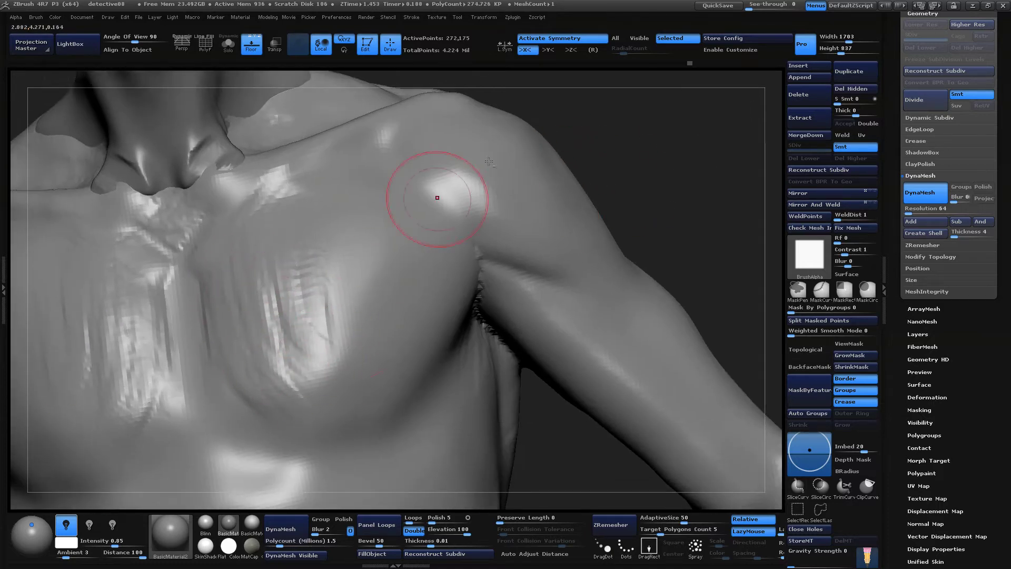
Reduce the ClayBuildup draw size and add volume on the upper pectorals below the collarbones
mouse_move(621, 174)
left_mouse_down()
mouse_move(691, 221)
mouse_move(578, 198)
mouse_move(588, 174)
left_mouse_up()
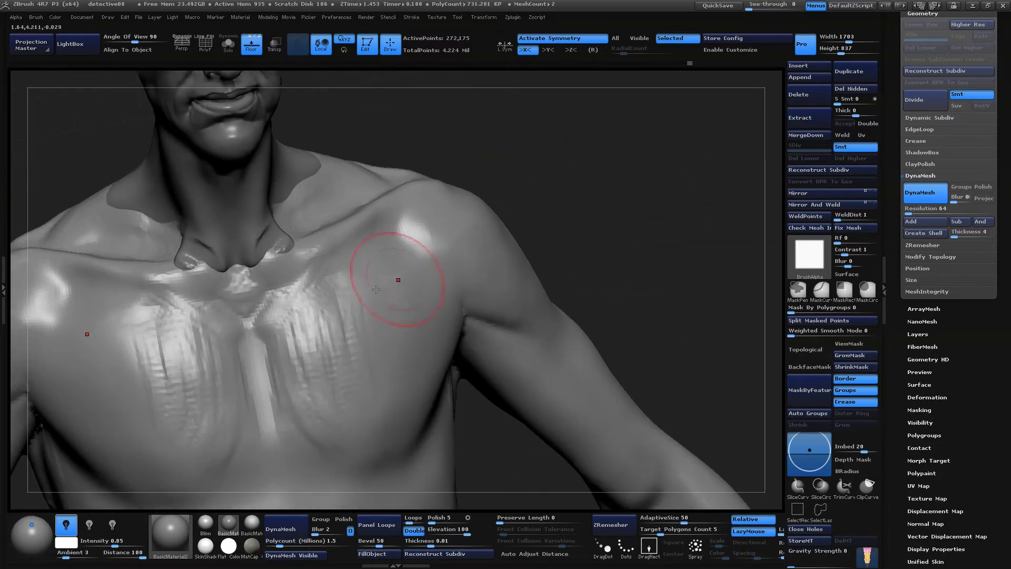
key("space")
left_click_drag(364, 297, 358, 297)
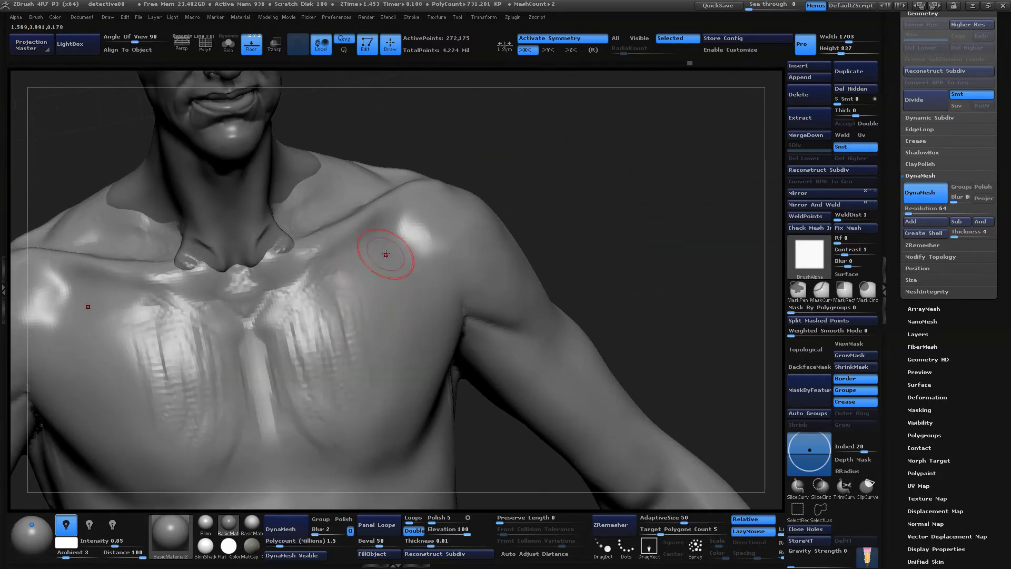
left_click_drag(558, 208, 561, 184)
left_click_drag(328, 268, 359, 254)
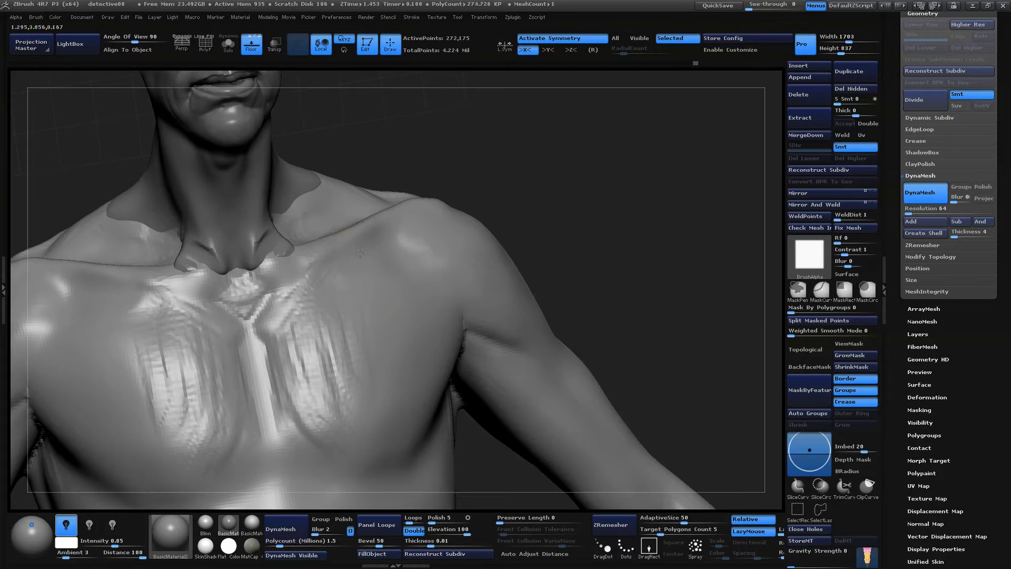
left_click_drag(564, 187, 540, 208)
mouse_move(338, 279)
left_mouse_down()
mouse_move(328, 283)
mouse_move(351, 327)
left_mouse_up()
left_click_drag(666, 214, 662, 191)
left_click_drag(357, 284, 354, 288)
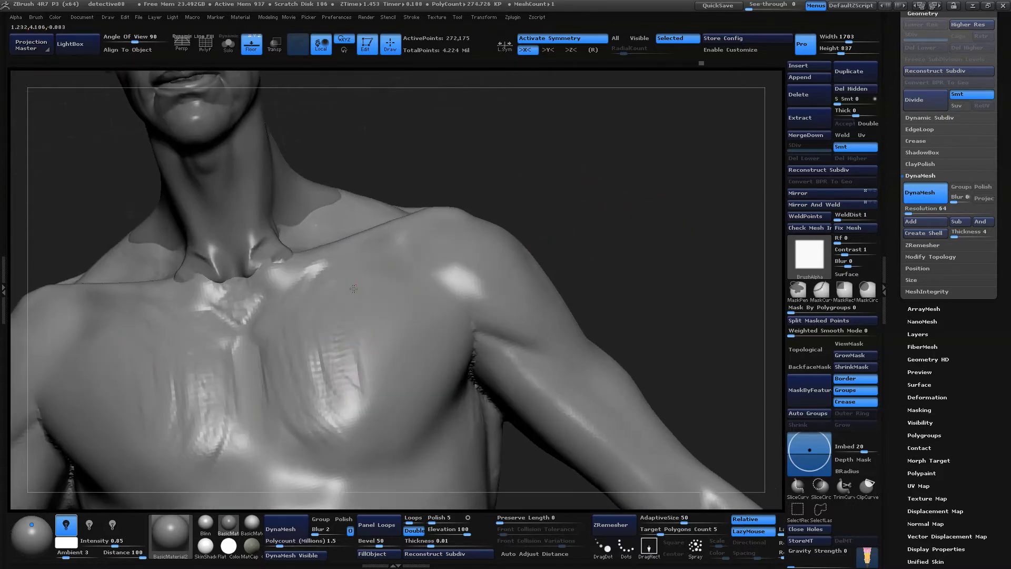
Smooth the rough clay strokes on both pectorals into the surrounding chest surface
left_click_drag(614, 240, 611, 268)
left_click_drag(344, 318, 316, 298, "shift")
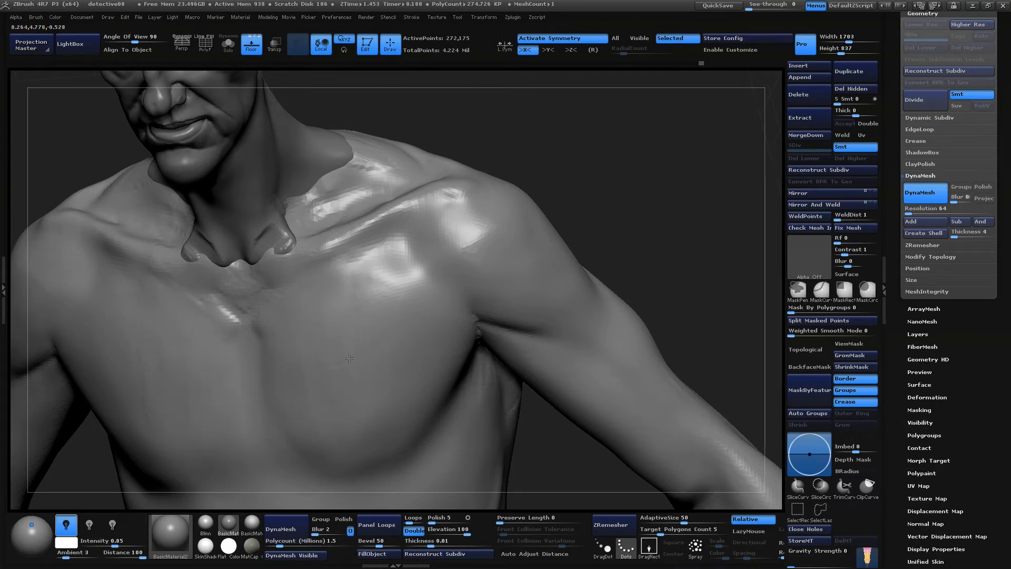
left_click_drag(350, 358, 342, 339, "shift")
mouse_move(650, 234)
left_mouse_down()
mouse_move(647, 208)
mouse_move(652, 225)
mouse_move(578, 238)
mouse_move(557, 253)
mouse_move(599, 224)
left_mouse_up()
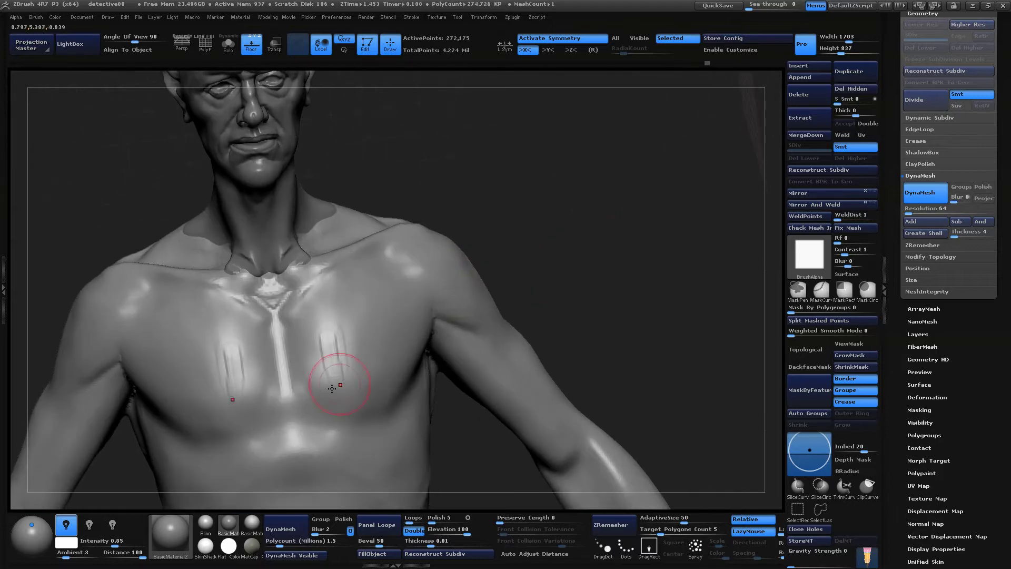
Reduce the ClayBuildup draw size and define the rib cage arch below the sternum, undoing one stroke and softening the arch lines
left_click_drag(584, 295, 616, 239, "alt")
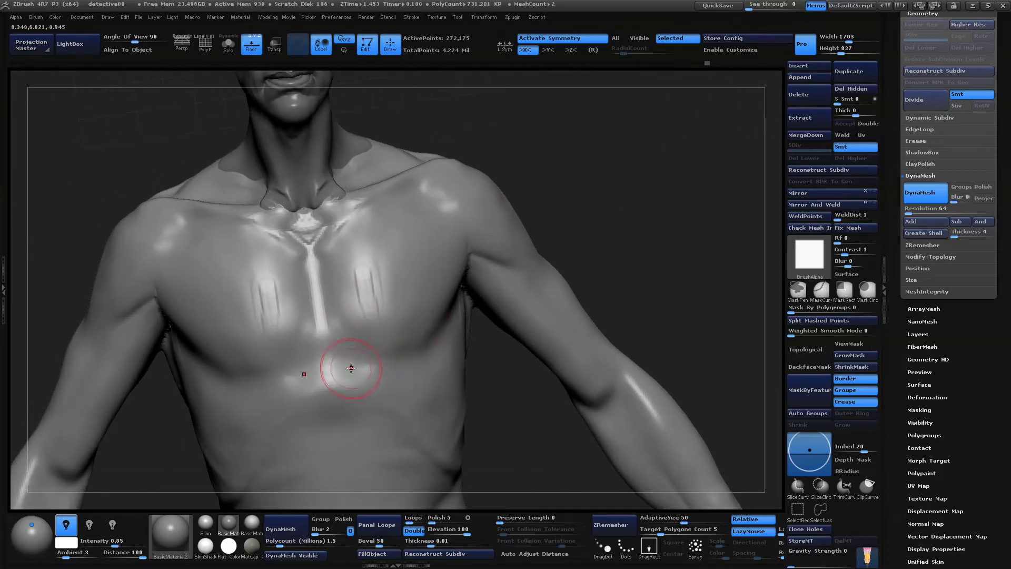
key("space")
left_click_drag(345, 389, 329, 390)
left_click_drag(502, 422, 532, 392, "alt")
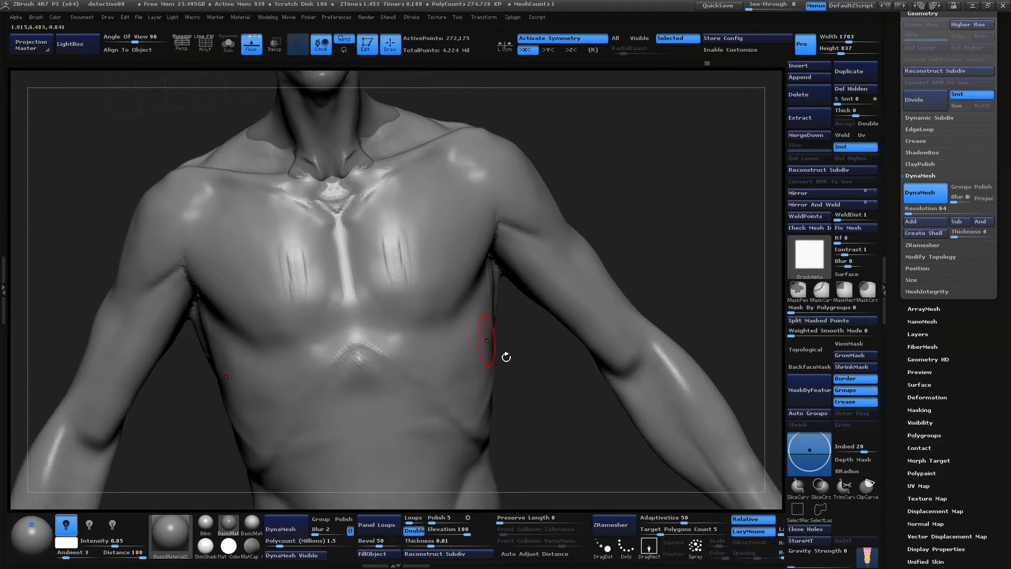
left_click_drag(506, 357, 543, 376)
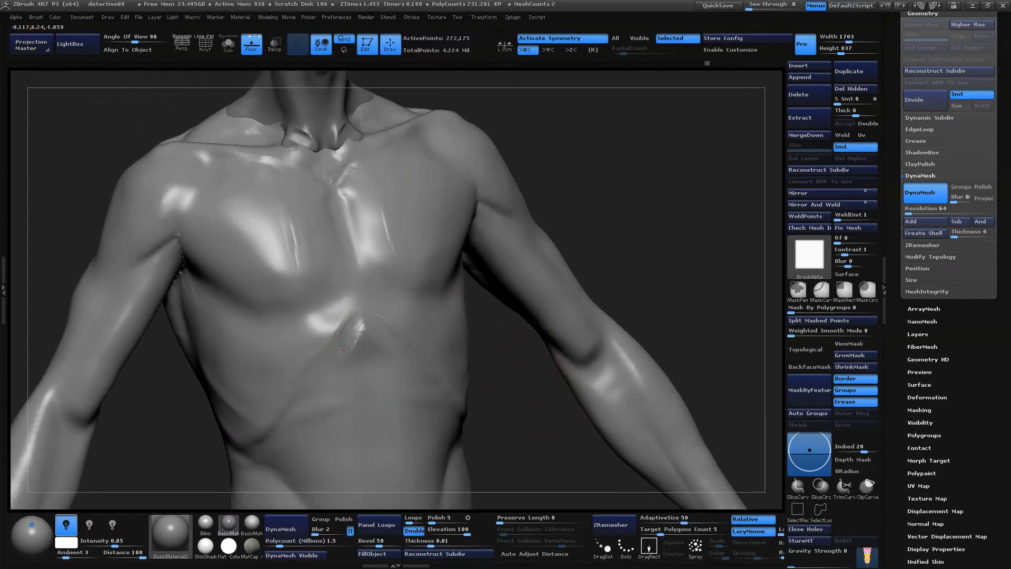
key("ctrl+z")
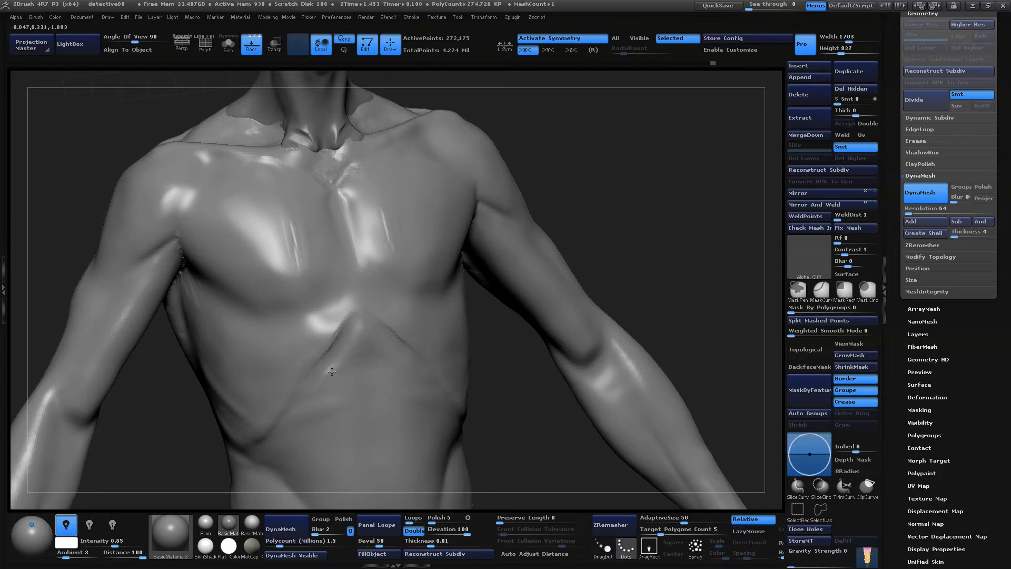
left_click_drag(515, 382, 651, 258)
mouse_move(506, 381)
left_mouse_down()
mouse_move(521, 388)
mouse_move(523, 379)
left_mouse_up()
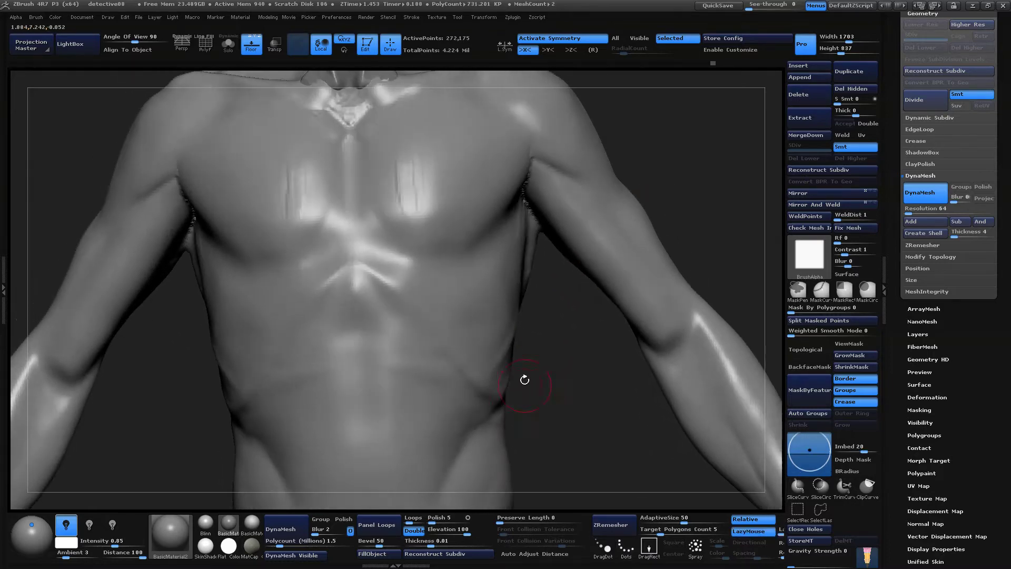
Fill the rib cage arch below the sternum with ClayBuildup strokes and reduce the draw size
mouse_move(393, 285)
left_mouse_down()
mouse_move(409, 303)
mouse_move(384, 277)
mouse_move(414, 288)
mouse_move(375, 284)
mouse_move(392, 287)
left_mouse_up()
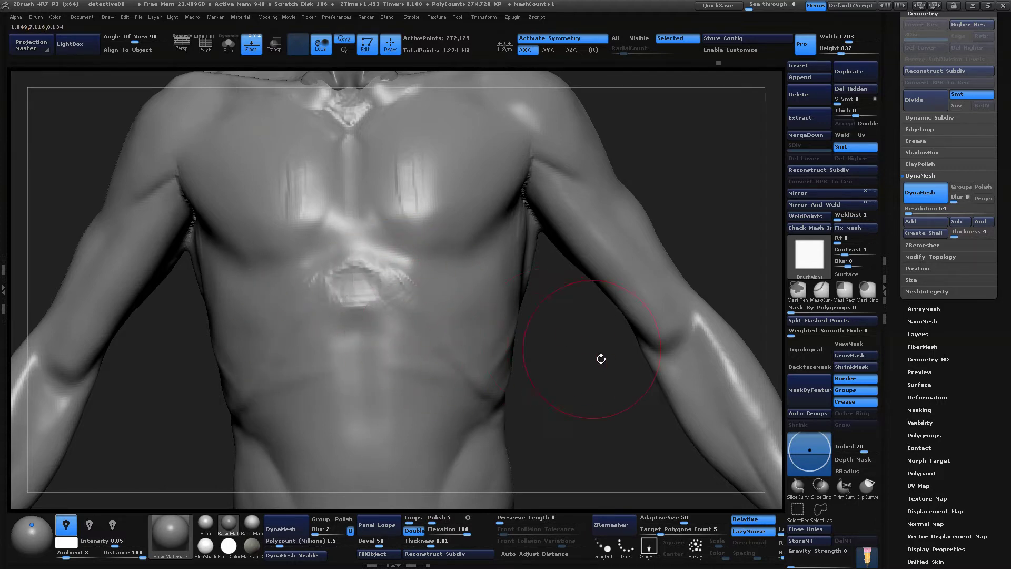
left_click_drag(600, 358, 550, 372)
key("space")
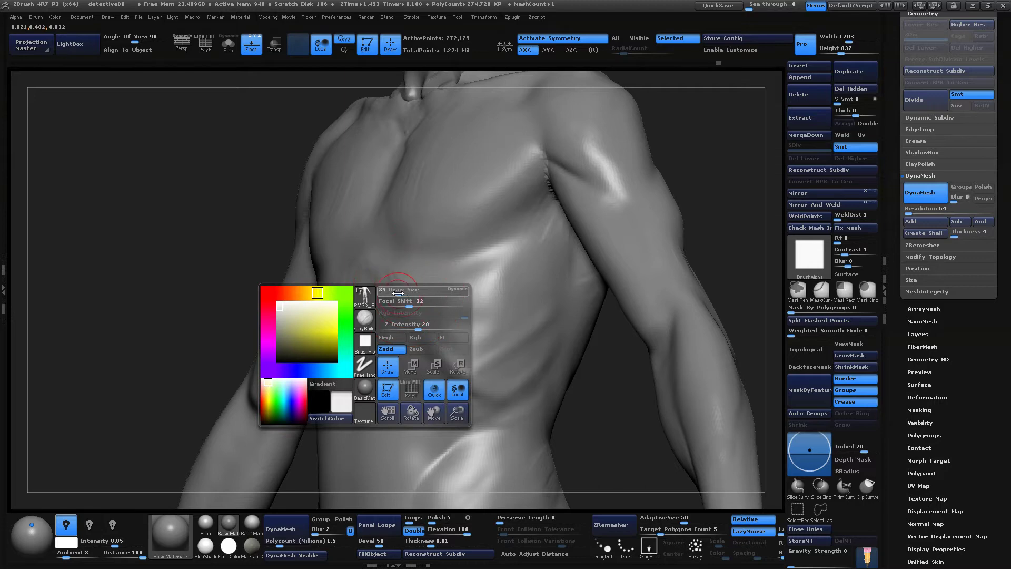
left_click_drag(702, 147, 716, 148)
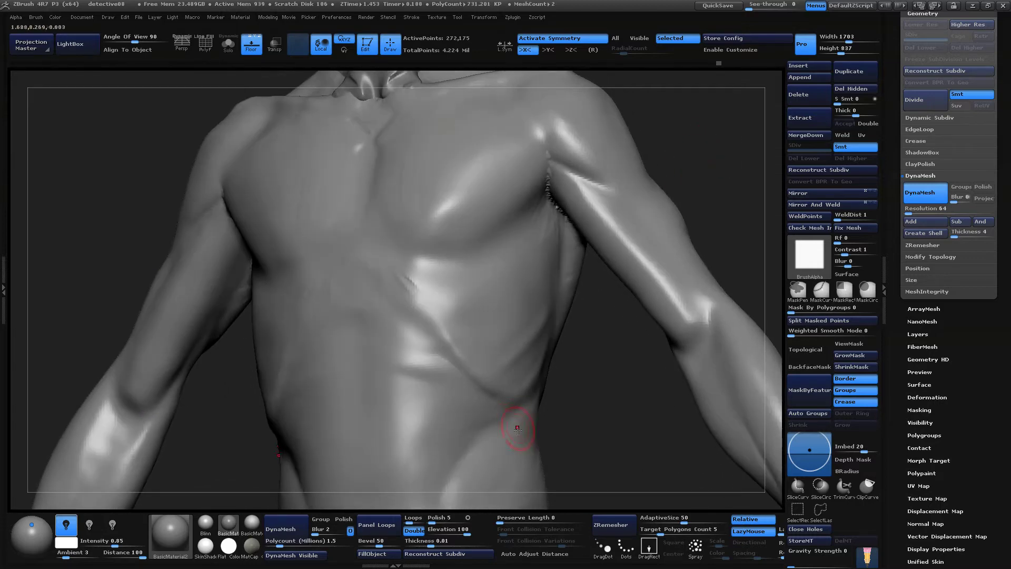
Build up the external obliques between the lower ribs and the hips with clay strokes, smoothing them into the waist
left_click_drag(594, 400, 478, 373)
left_click_drag(530, 344, 553, 326)
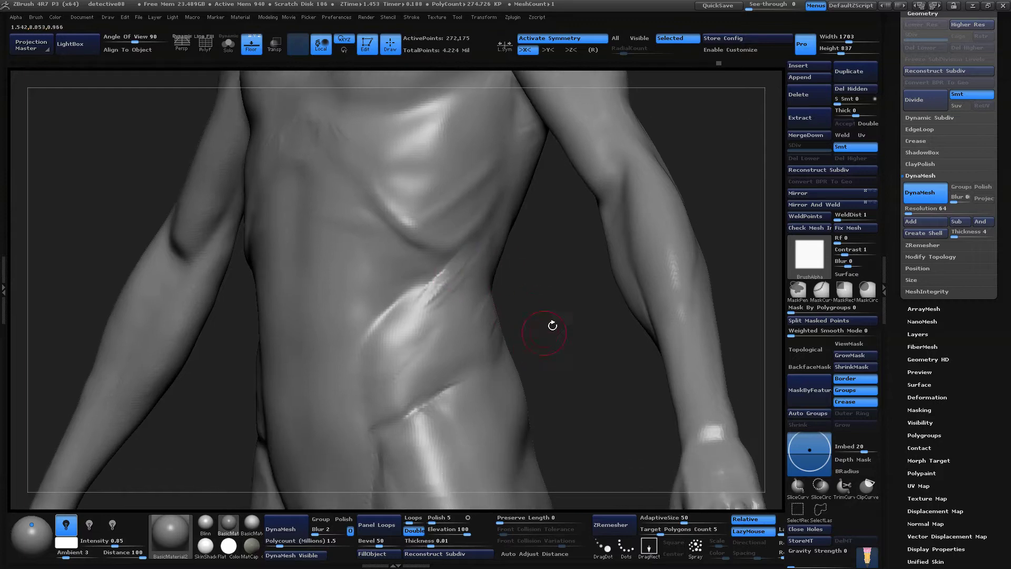
left_click_drag(725, 184, 571, 323)
key("space")
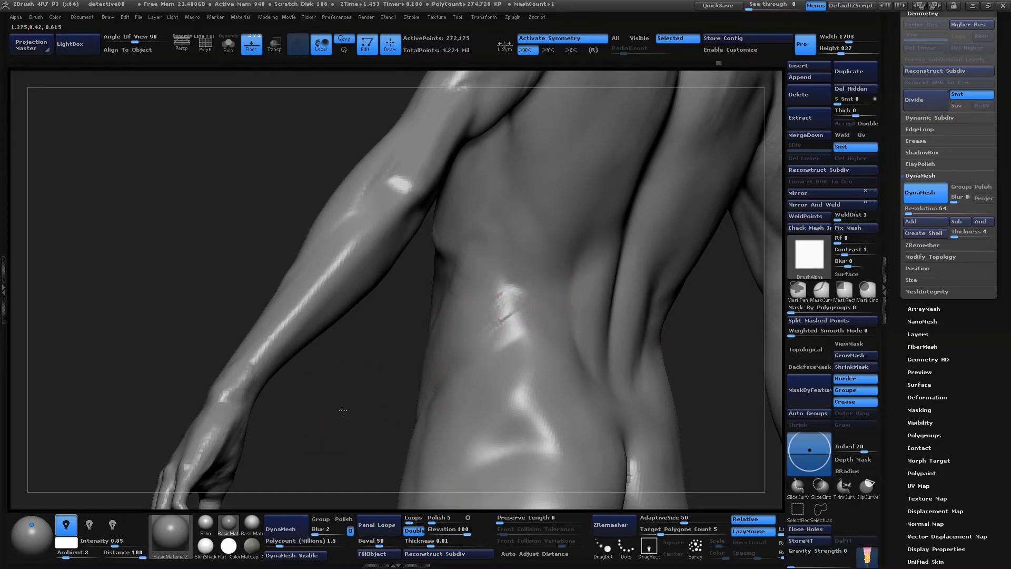
left_click_drag(342, 410, 465, 292)
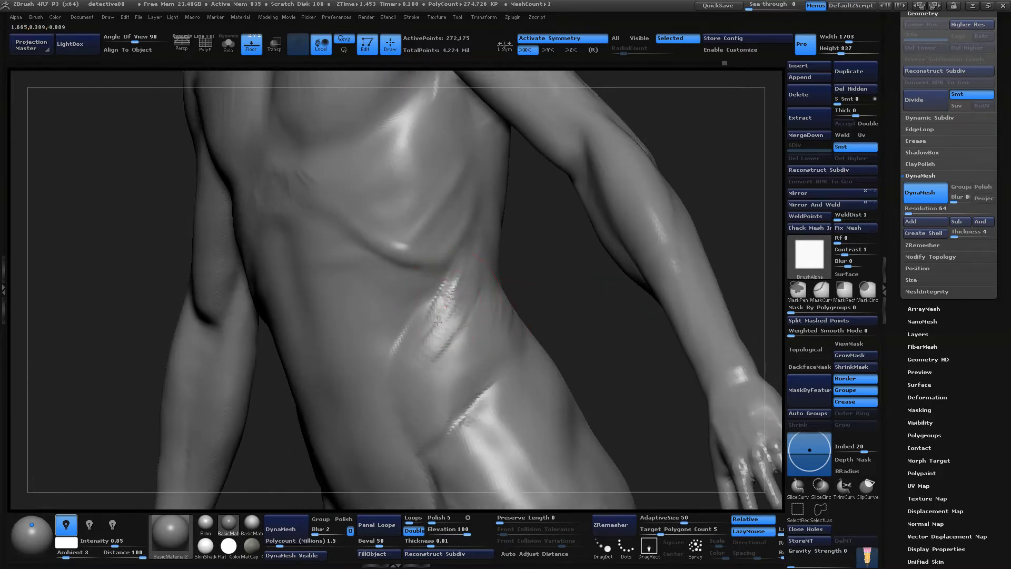
left_click_drag(566, 300, 420, 323)
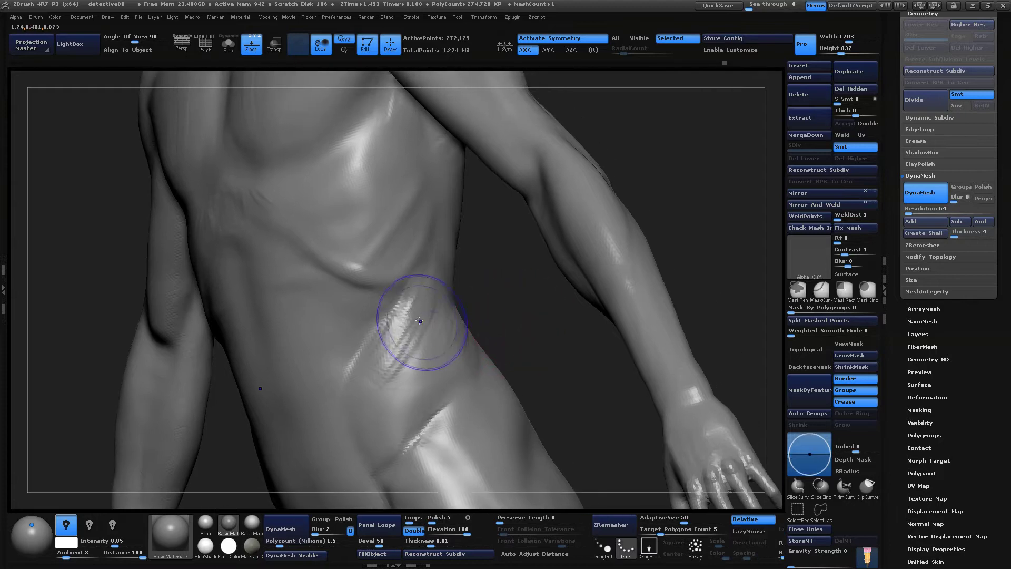
left_click_drag(718, 213, 506, 258)
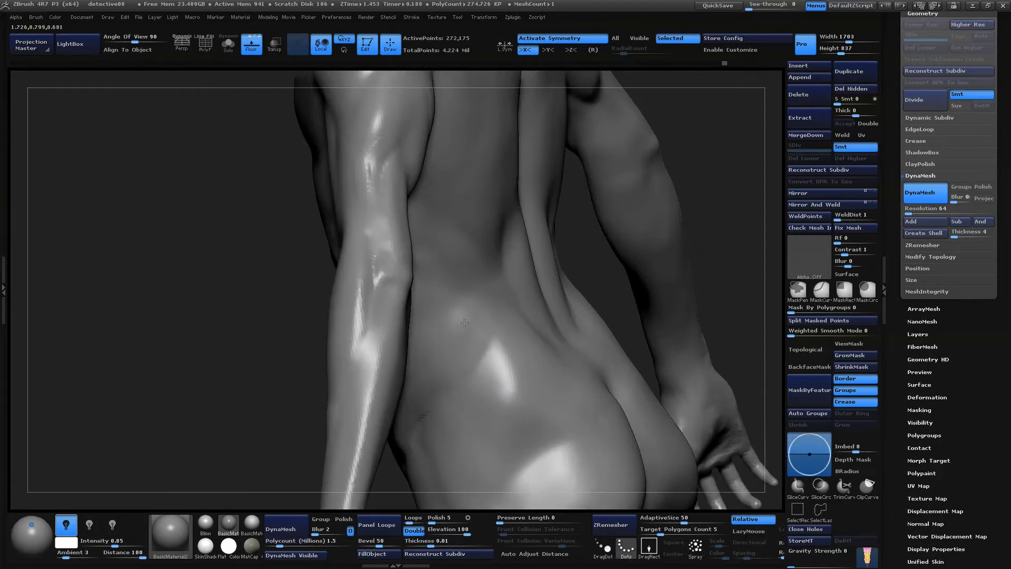
left_click_drag(721, 160, 548, 253)
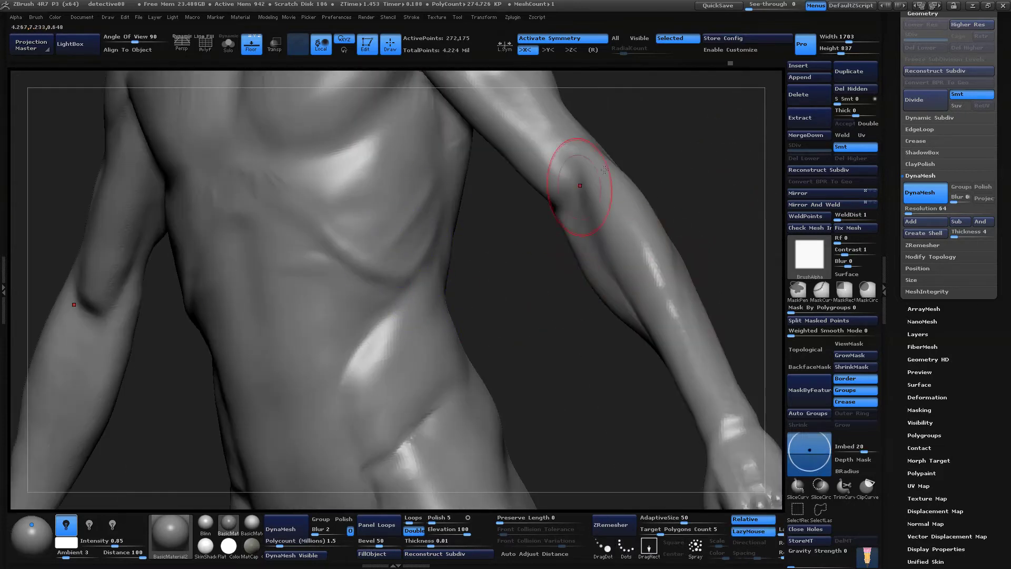
Select the Move brush, adjust its draw size and reshape the contour of the rib cage side and waist
mouse_move(579, 195)
left_mouse_down()
mouse_move(670, 196)
mouse_move(643, 175)
mouse_move(498, 366)
mouse_move(438, 352)
mouse_move(435, 361)
left_mouse_up()
key("b")
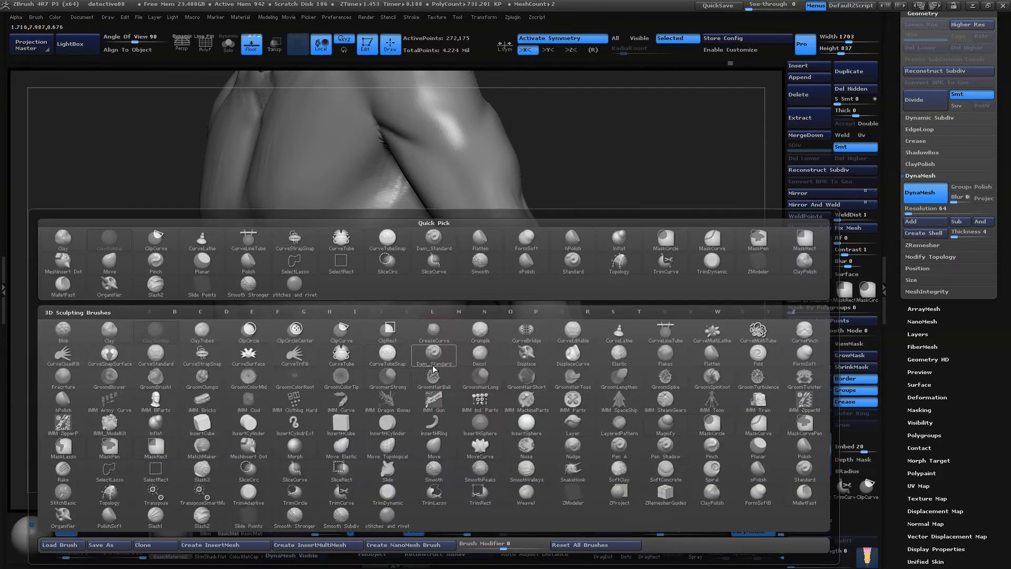
left_click(424, 262)
key("space")
left_click_drag(379, 312, 385, 313)
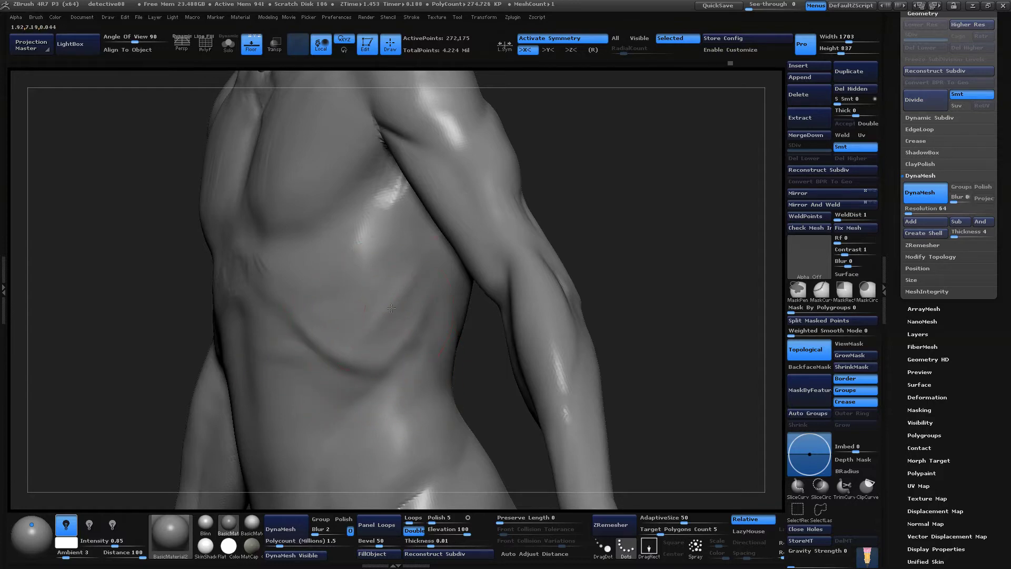
left_click_drag(467, 373, 467, 395)
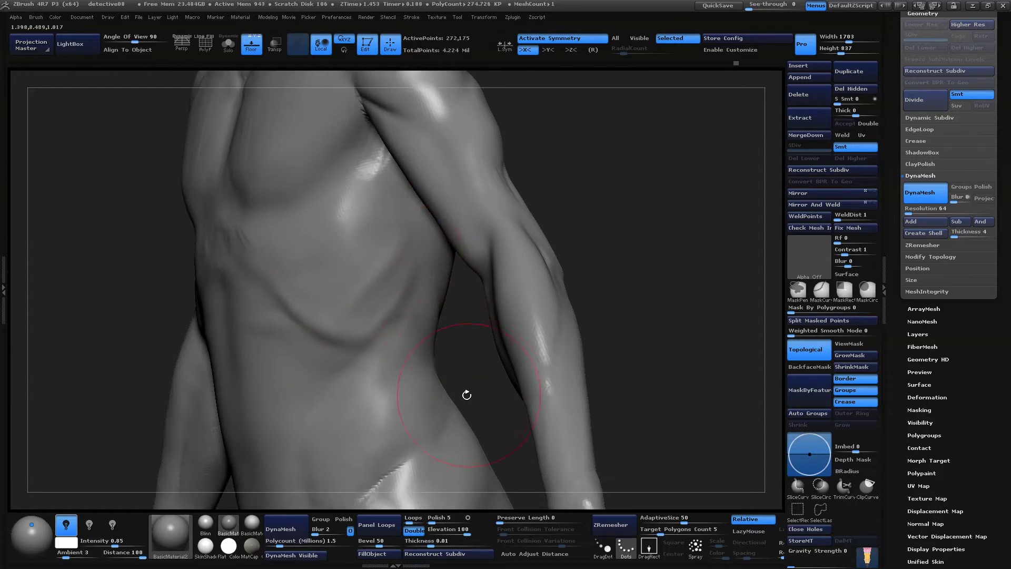
left_click_drag(552, 288, 627, 224)
mouse_move(506, 367)
left_mouse_down()
mouse_move(510, 354)
mouse_move(441, 327)
left_mouse_up()
Select the Standard brush, adjust its draw size and sculpt soft serratus forms on the rib cage sides below the armpits
key("space")
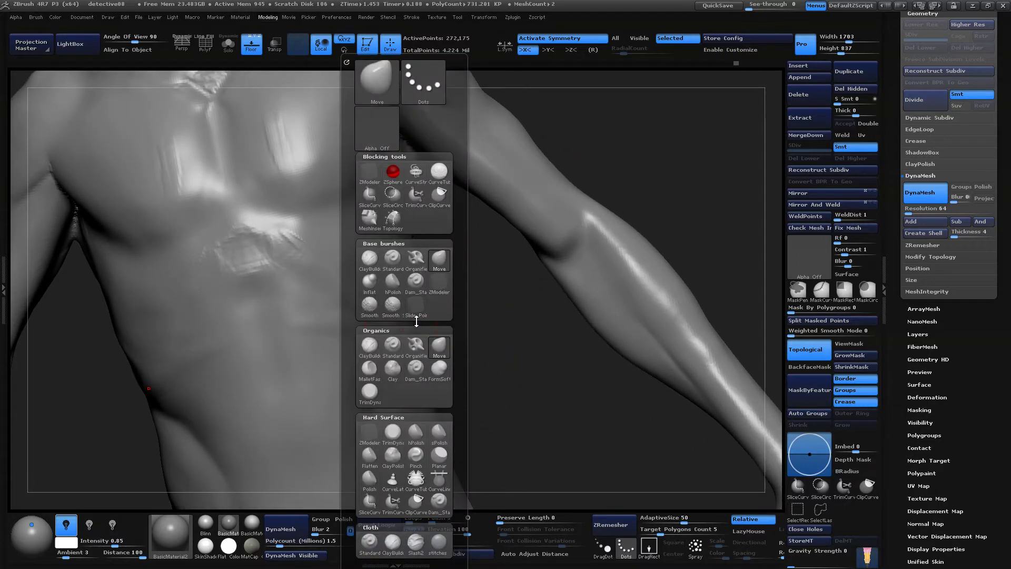
left_click(397, 258)
key("space")
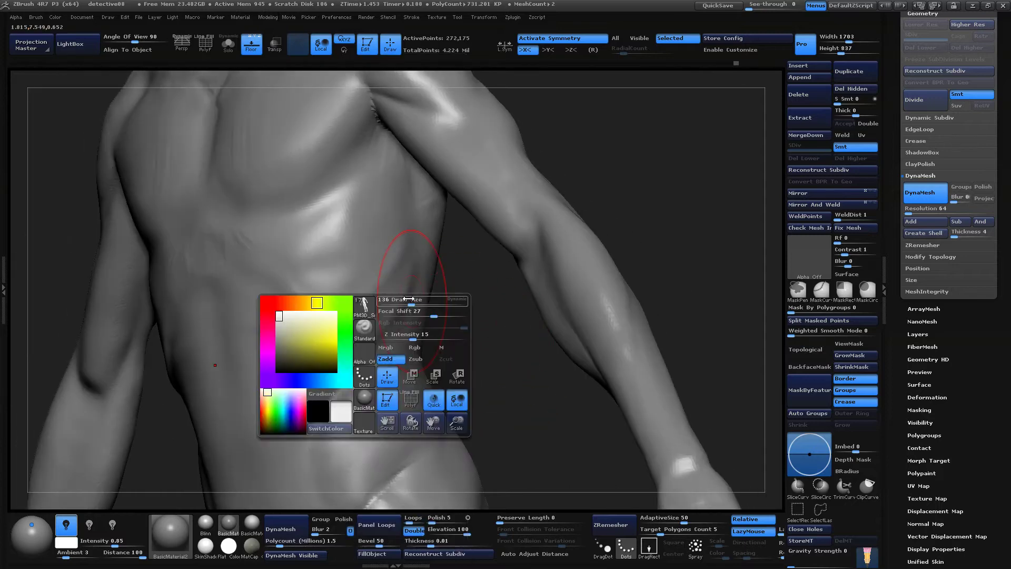
left_click_drag(475, 349, 490, 356)
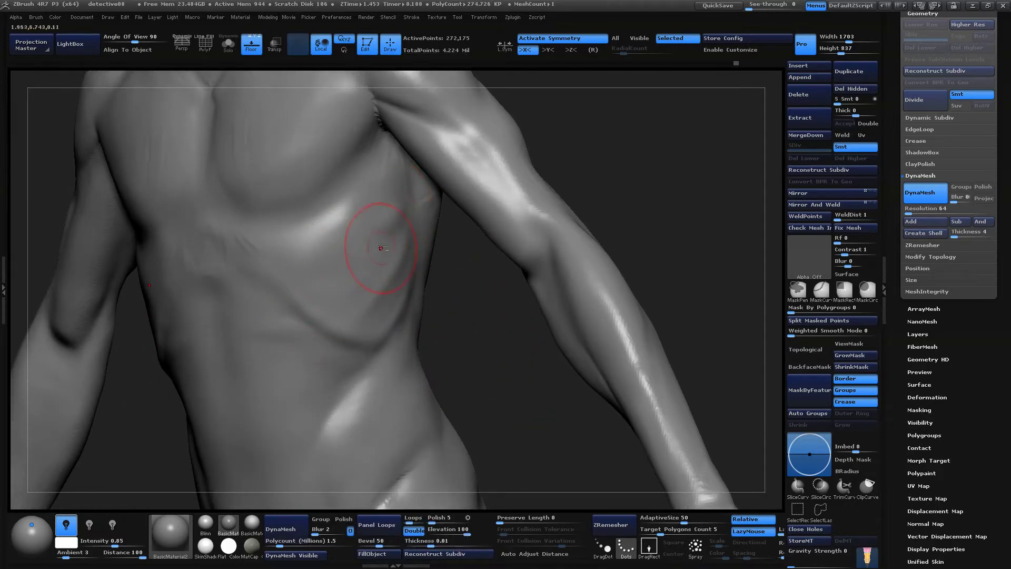
Add further diagonal rib and serratus ridges down the sides of the torso toward the waist
key("space")
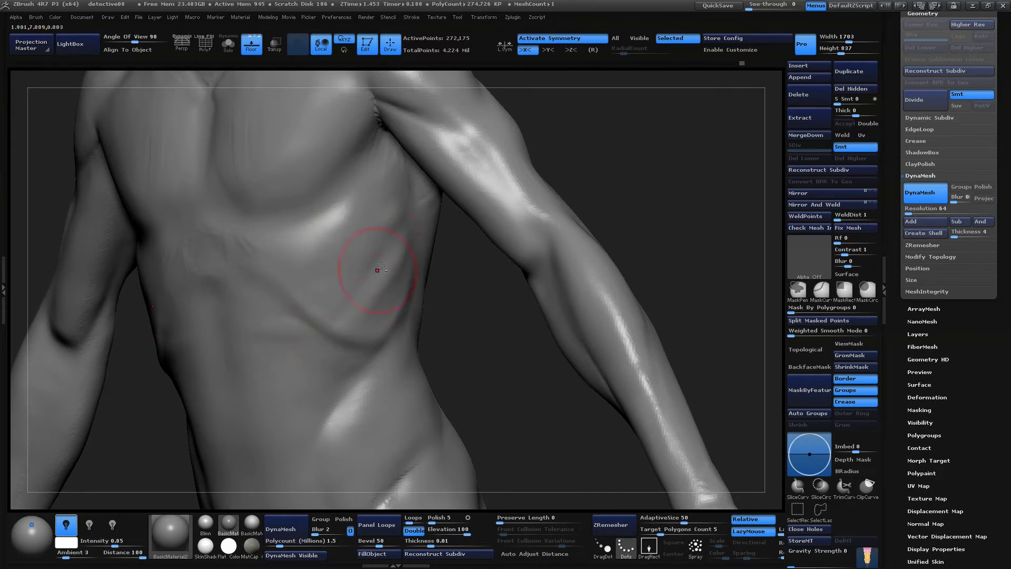
key("l")
key("l")
key("space")
key("l")
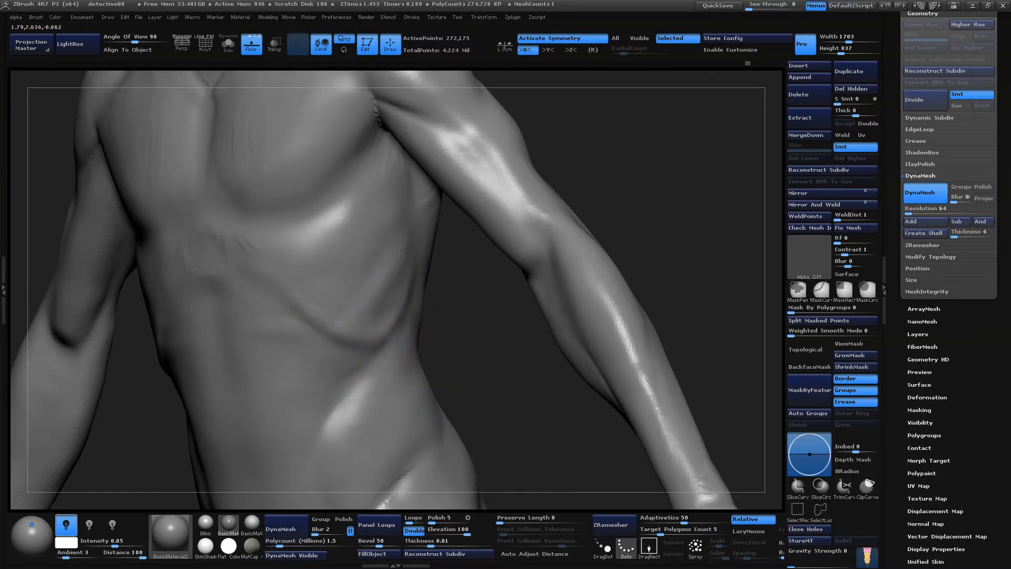
left_click_drag(482, 354, 506, 232)
left_click_drag(506, 232, 632, 253, "alt")
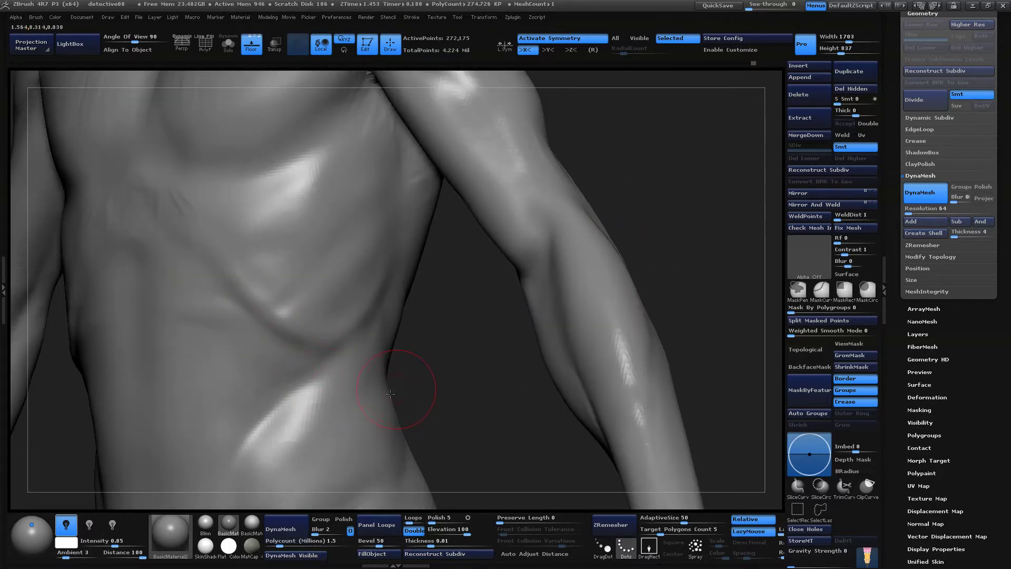
left_click_drag(397, 394, 492, 361)
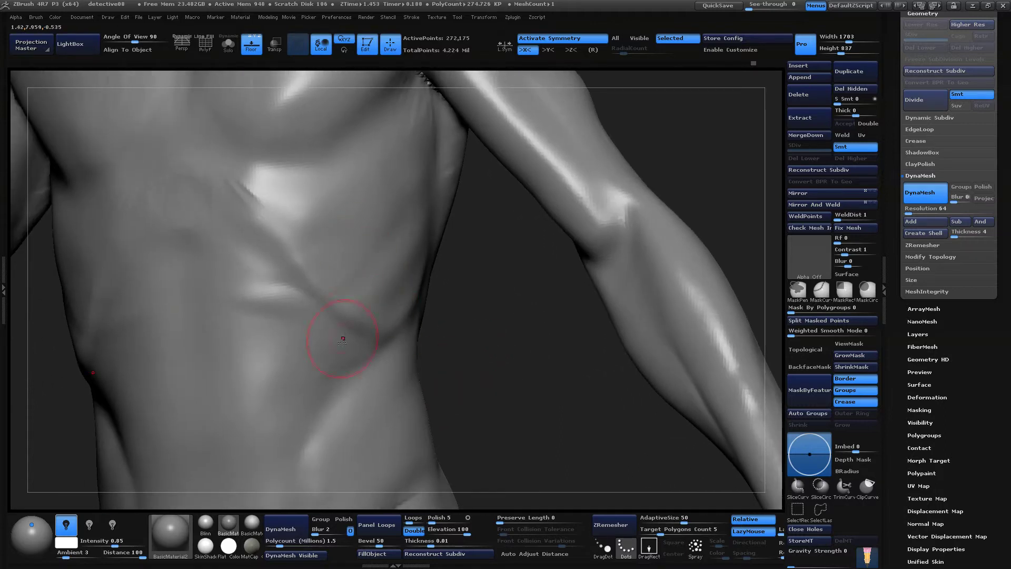
Switch to the ClayBuildup brush and fill the area below the sternum, smoothing the center of the rib cage arch
key("b")
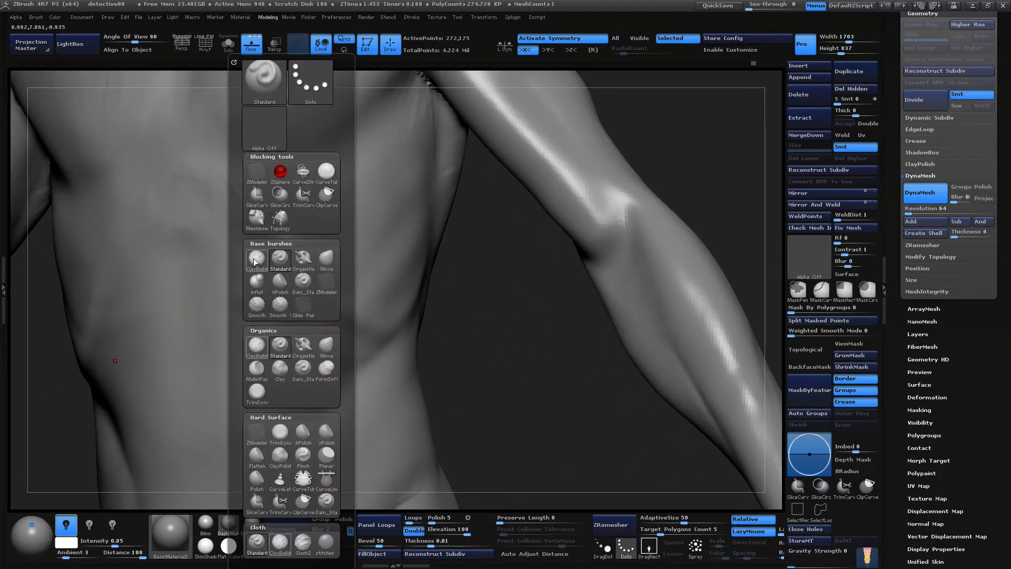
left_click(281, 544)
mouse_move(457, 350)
left_mouse_down()
mouse_move(440, 347)
mouse_move(469, 376)
left_mouse_up()
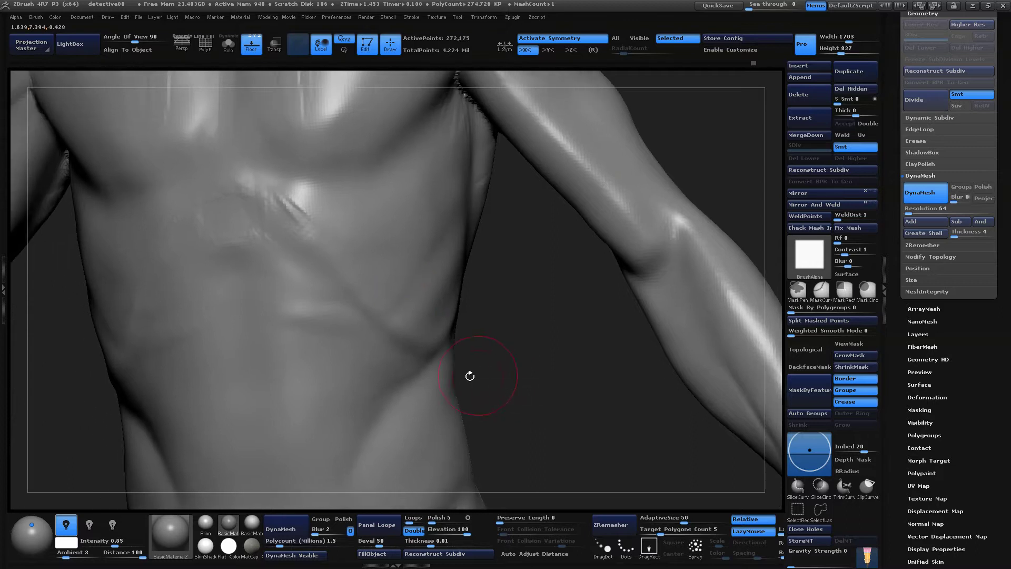
key("space")
mouse_move(271, 245)
left_mouse_down()
mouse_move(296, 299)
mouse_move(278, 278)
left_mouse_up()
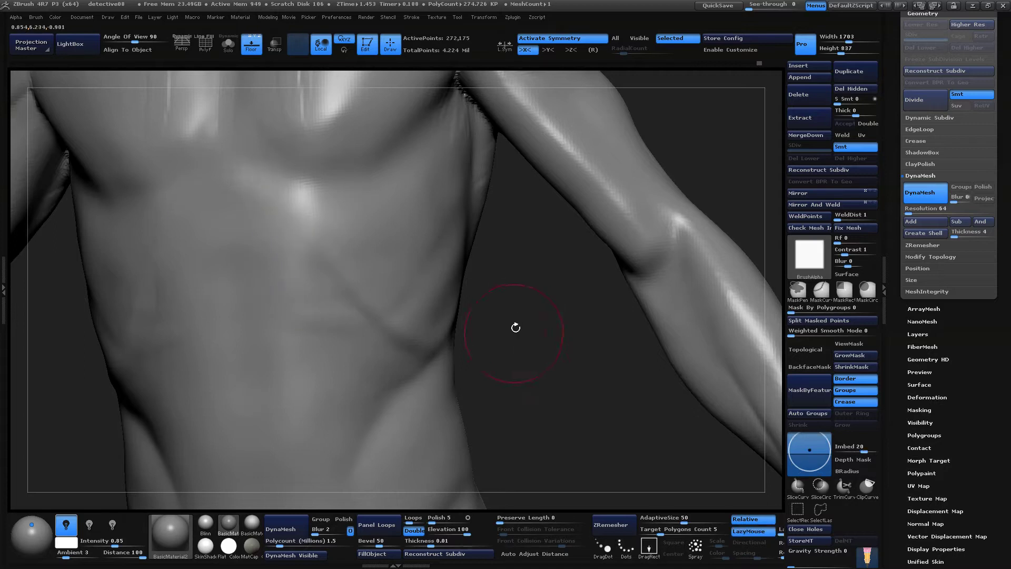
left_click_drag(516, 327, 520, 341)
Reduce the ClayBuildup draw size and build up the upper abdominals directly beneath the pectorals, blending the strokes
right_click(336, 254)
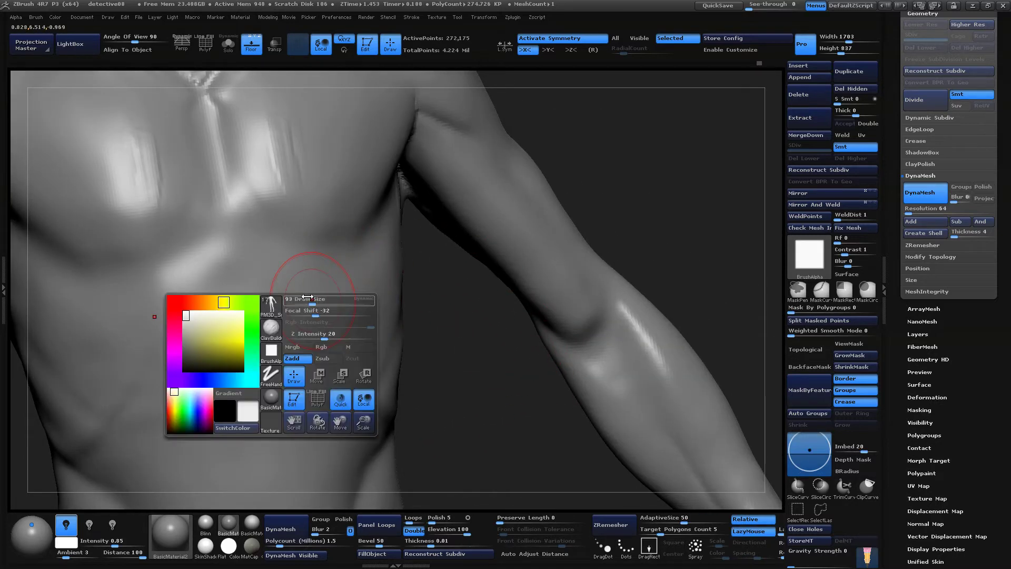
left_click_drag(320, 304, 308, 303)
mouse_move(238, 254)
left_mouse_down("alt")
mouse_move(170, 285)
mouse_move(217, 250)
left_mouse_up("alt")
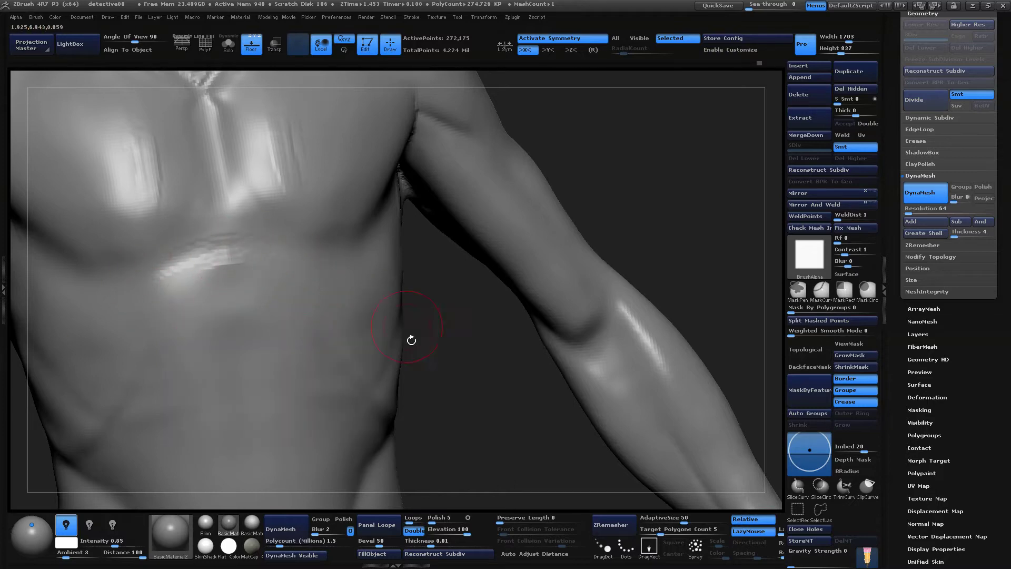
mouse_move(411, 340)
left_mouse_down()
mouse_move(472, 389)
mouse_move(447, 382)
left_mouse_up()
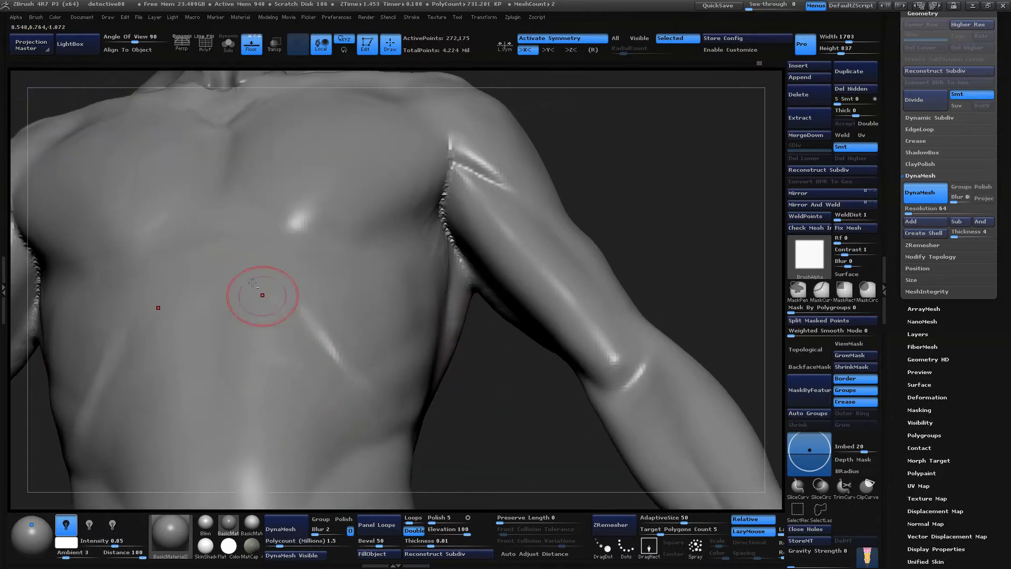
mouse_move(474, 424)
left_mouse_down()
mouse_move(472, 438)
mouse_move(448, 416)
left_mouse_up()
mouse_move(208, 316)
left_mouse_down()
mouse_move(168, 362)
mouse_move(202, 343)
left_mouse_up()
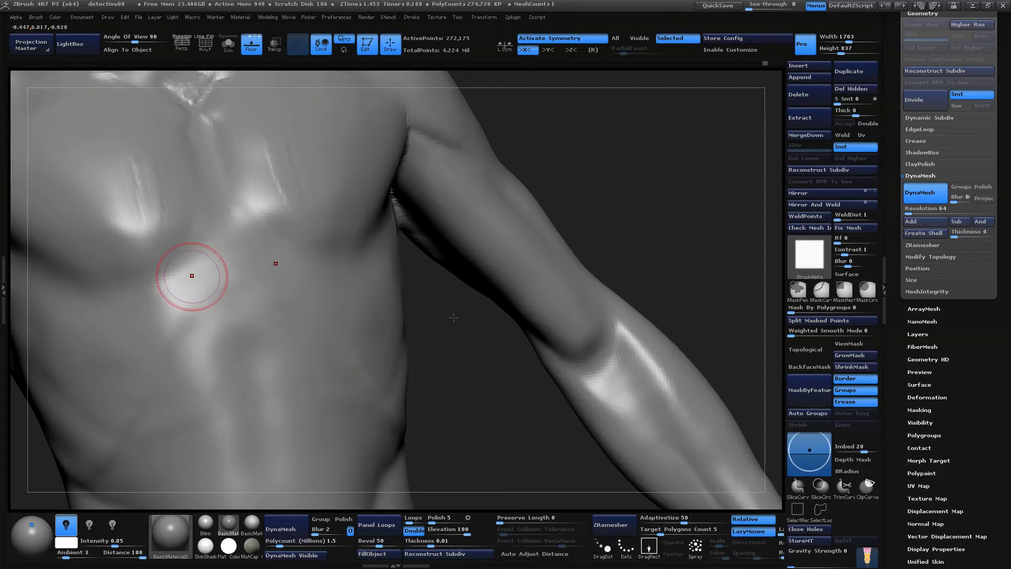
Add clay volume to the lower inner corners of both pectorals, rounding their bottom edges beside the sternum
mouse_move(422, 274)
left_mouse_down()
mouse_move(569, 228)
mouse_move(550, 205)
mouse_move(580, 226)
mouse_move(593, 212)
left_mouse_up()
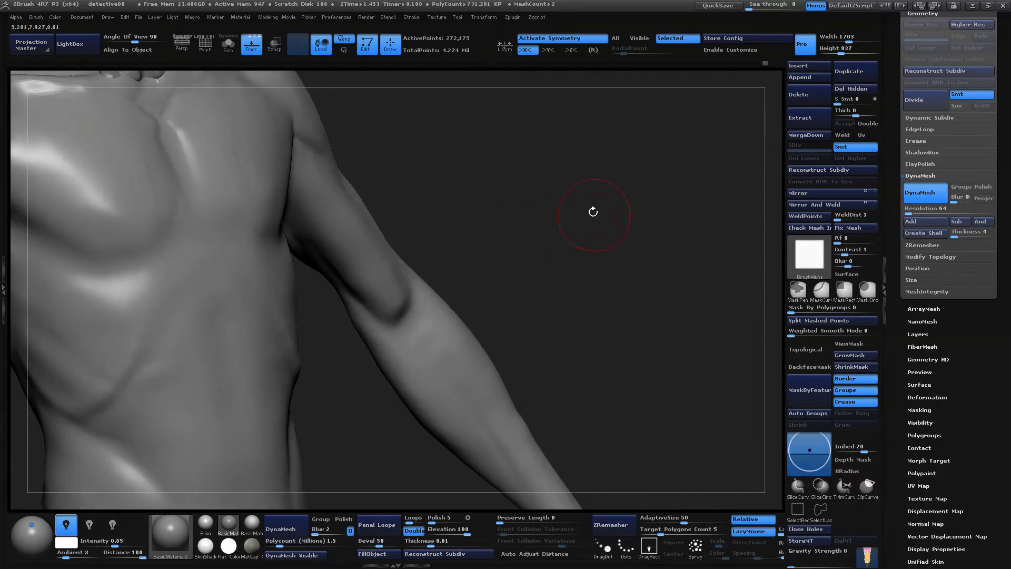
mouse_move(491, 190)
left_mouse_down()
mouse_move(603, 199)
mouse_move(317, 285)
left_mouse_up()
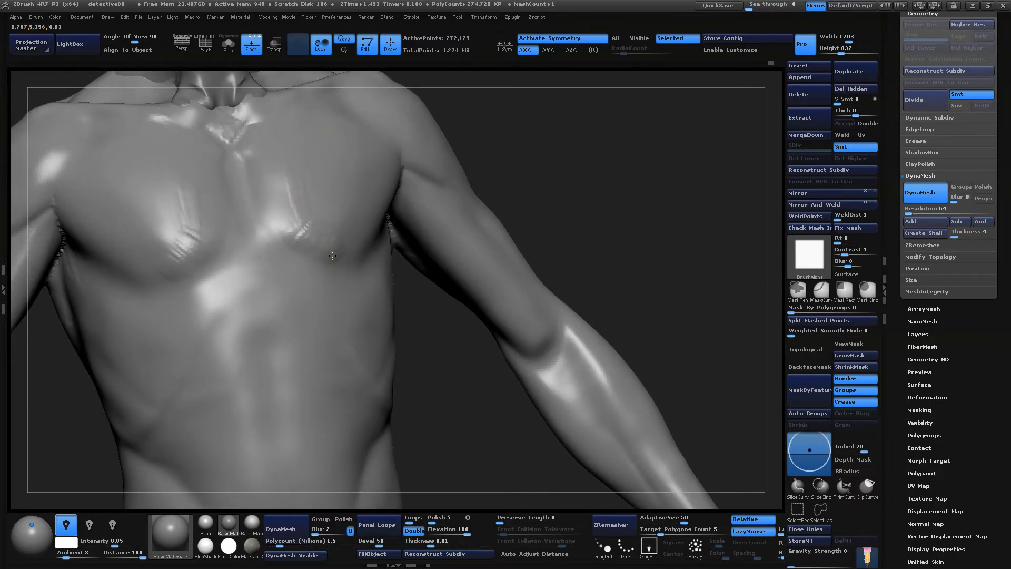
mouse_move(586, 174)
left_mouse_down()
mouse_move(313, 211)
mouse_move(284, 248)
mouse_move(323, 188)
left_mouse_up()
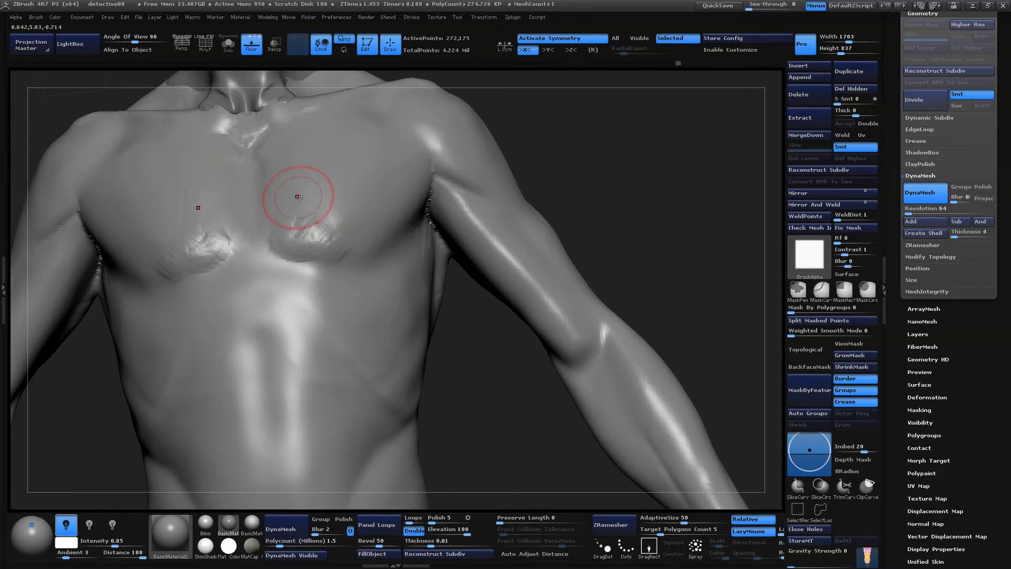
left_click_drag(451, 383, 457, 404, "alt")
left_click_drag(569, 161, 586, 183)
mouse_move(283, 249)
left_mouse_down()
mouse_move(288, 276)
mouse_move(291, 220)
left_mouse_up()
Smooth the rough clay on the lower inner pectorals and along their bottom edges
left_click_drag(475, 375, 464, 380, "alt")
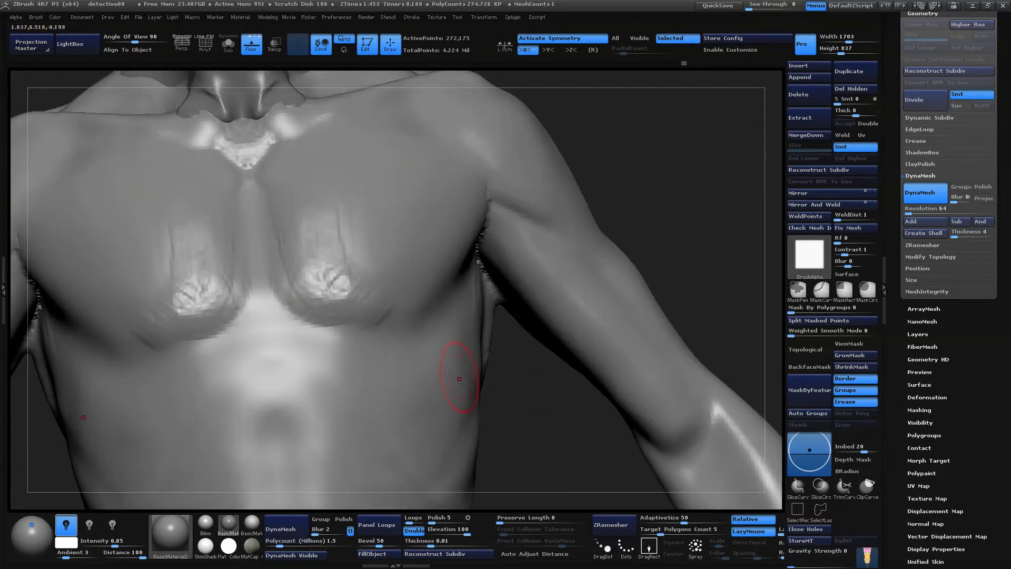
mouse_move(309, 261)
left_mouse_down("shift")
mouse_move(344, 271)
mouse_move(355, 259)
left_mouse_up("shift")
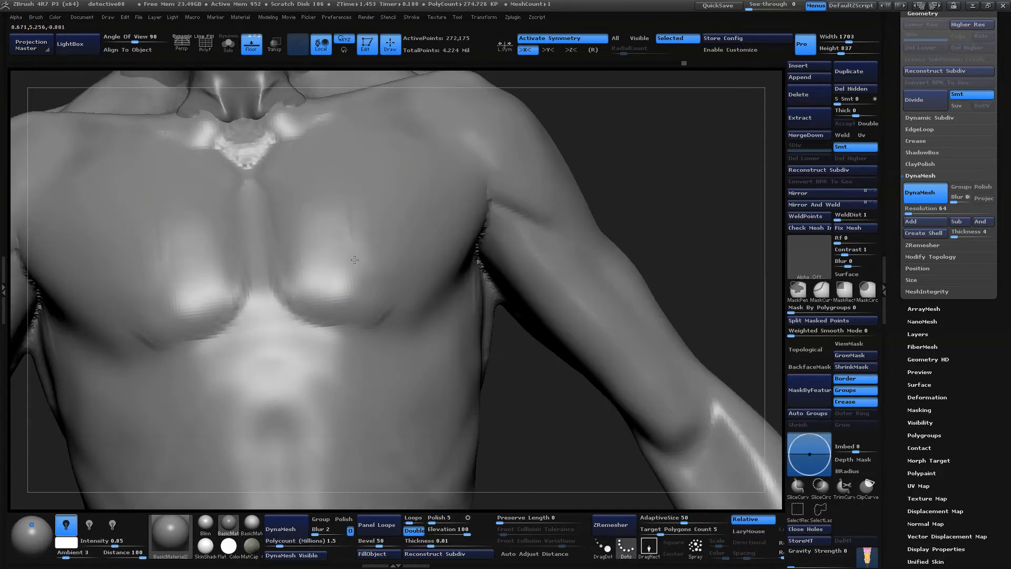
left_click_drag(386, 300, 387, 308, "shift")
left_click_drag(553, 358, 528, 337)
Build up clay along the lower outer edge of the pectorals, below the chest's fullest area
left_click_drag(591, 199, 628, 198)
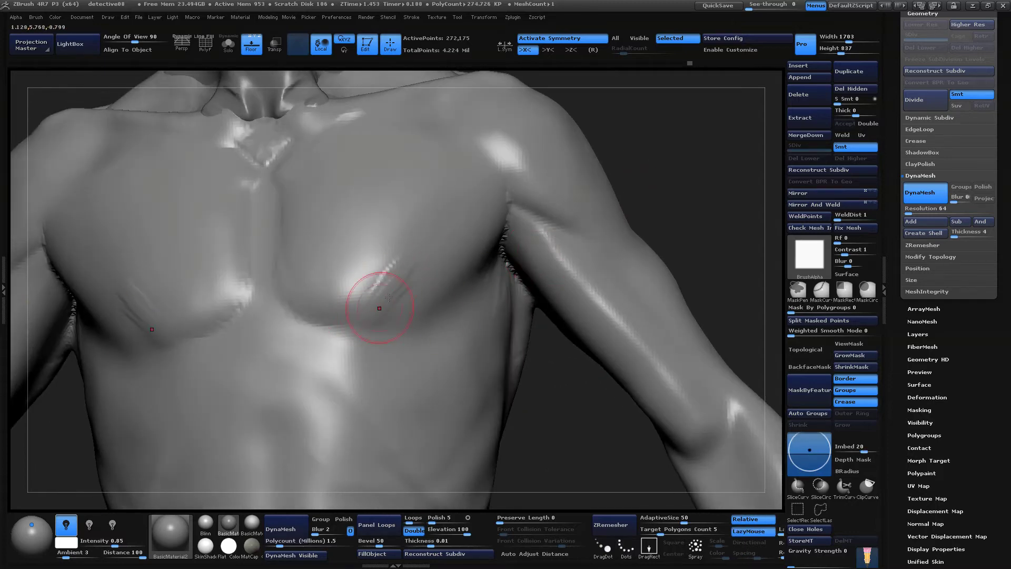
left_click_drag(694, 141, 703, 308)
left_click_drag(661, 196, 595, 207)
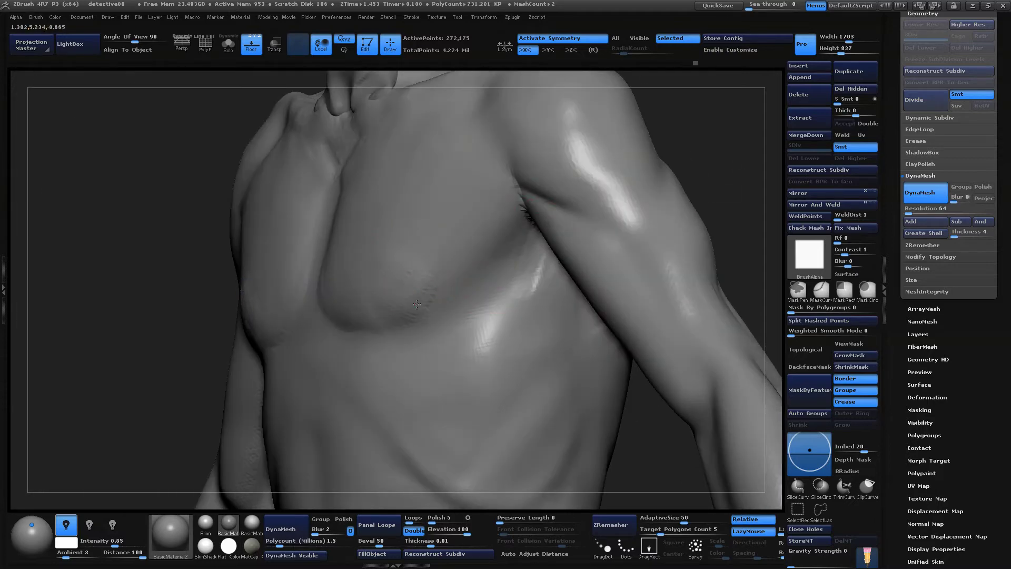
left_click_drag(726, 143, 450, 255)
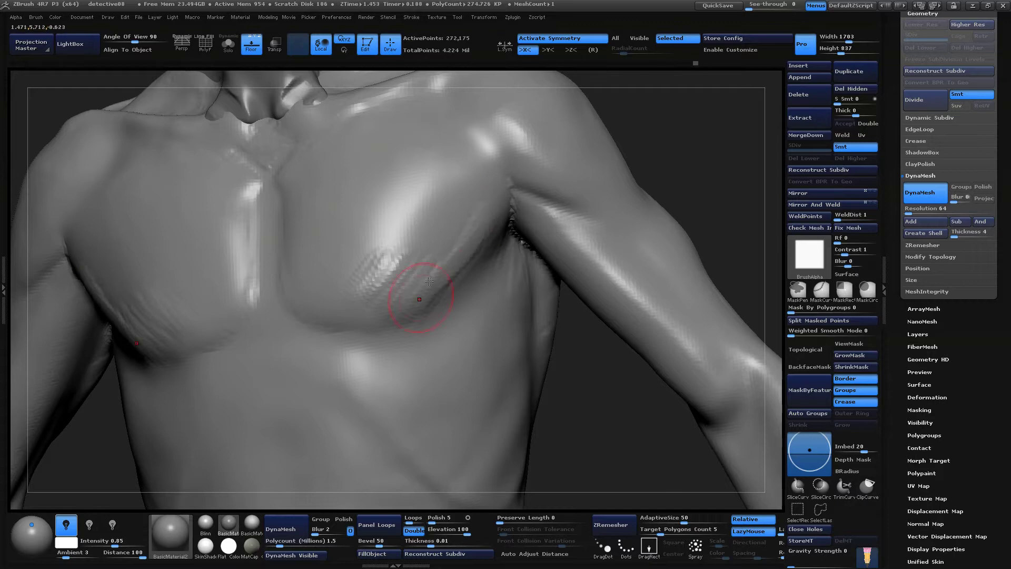
left_click_drag(668, 101, 700, 108)
mouse_move(429, 270)
left_mouse_down()
mouse_move(472, 216)
mouse_move(395, 281)
left_mouse_up()
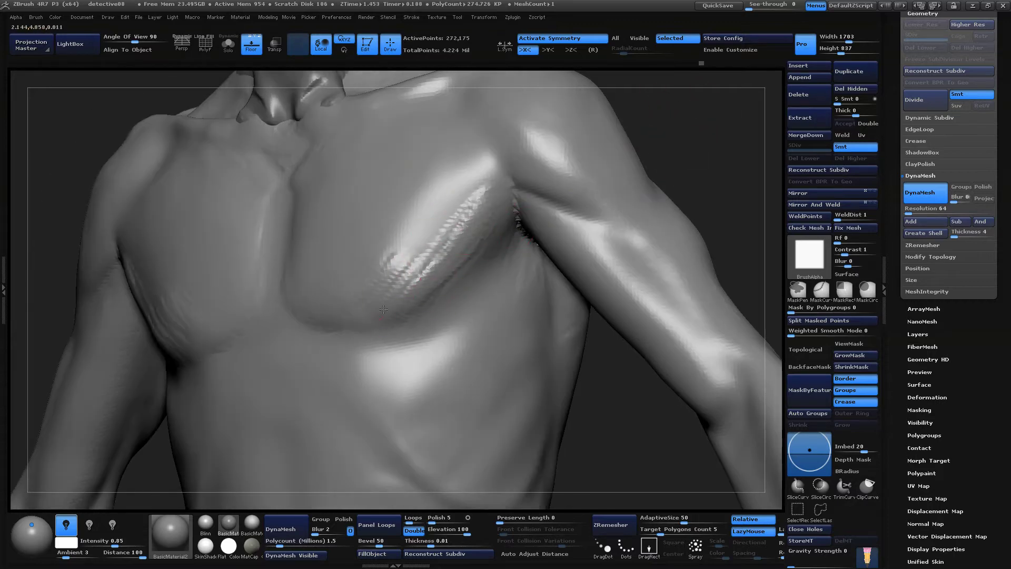
Extend the clay strokes diagonally across the outer pectorals from the armpits toward the lower chest, thickening their outer edges
left_click_drag(474, 203, 380, 320)
left_click_drag(669, 147, 649, 181)
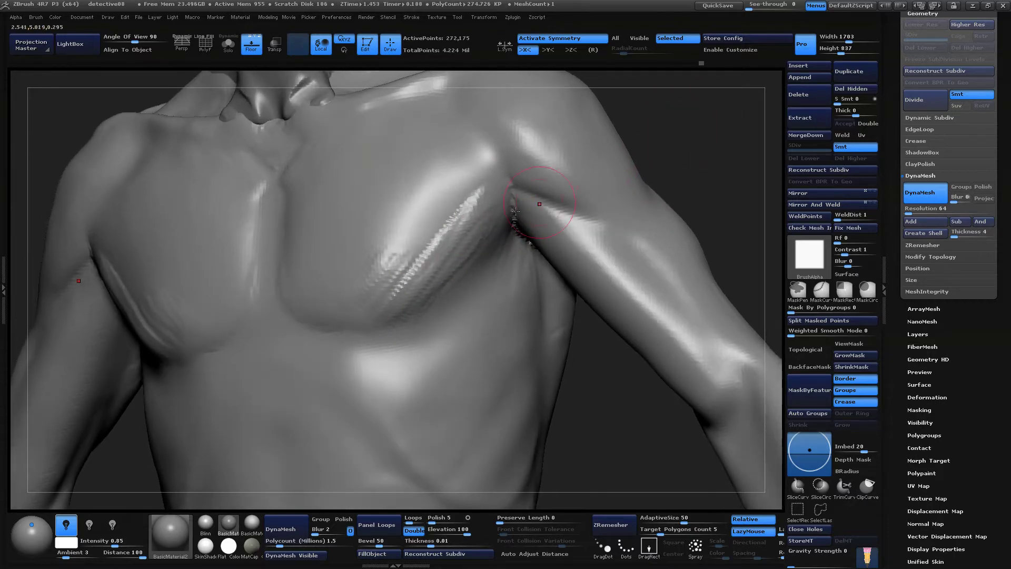
mouse_move(472, 190)
left_mouse_down()
mouse_move(432, 248)
mouse_move(391, 261)
mouse_move(419, 230)
left_mouse_up()
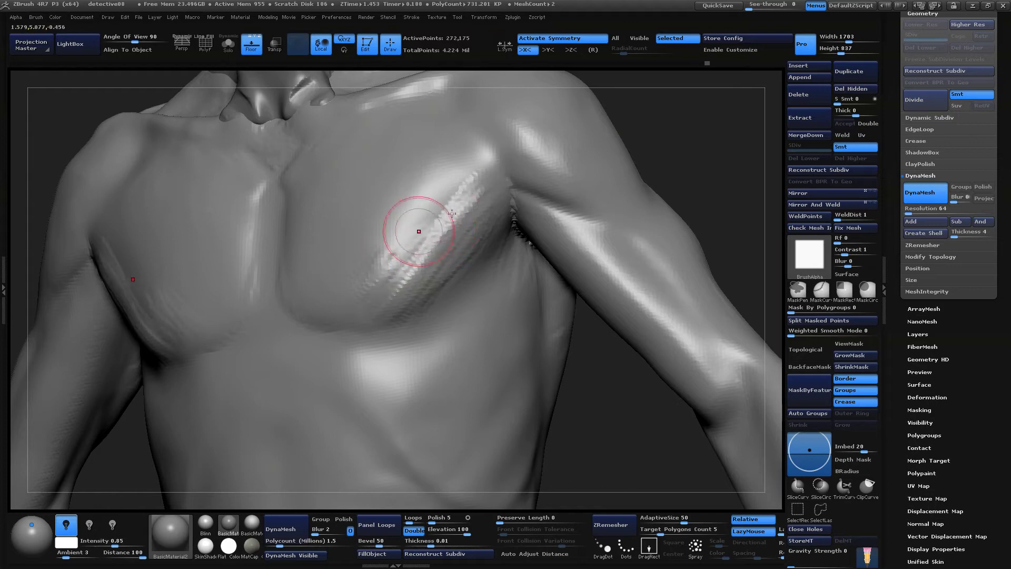
left_click_drag(659, 150, 703, 142)
mouse_move(321, 289)
left_mouse_down()
mouse_move(298, 258)
mouse_move(324, 282)
mouse_move(345, 260)
left_mouse_up()
left_click_drag(672, 156, 614, 169)
left_click_drag(476, 173, 387, 263)
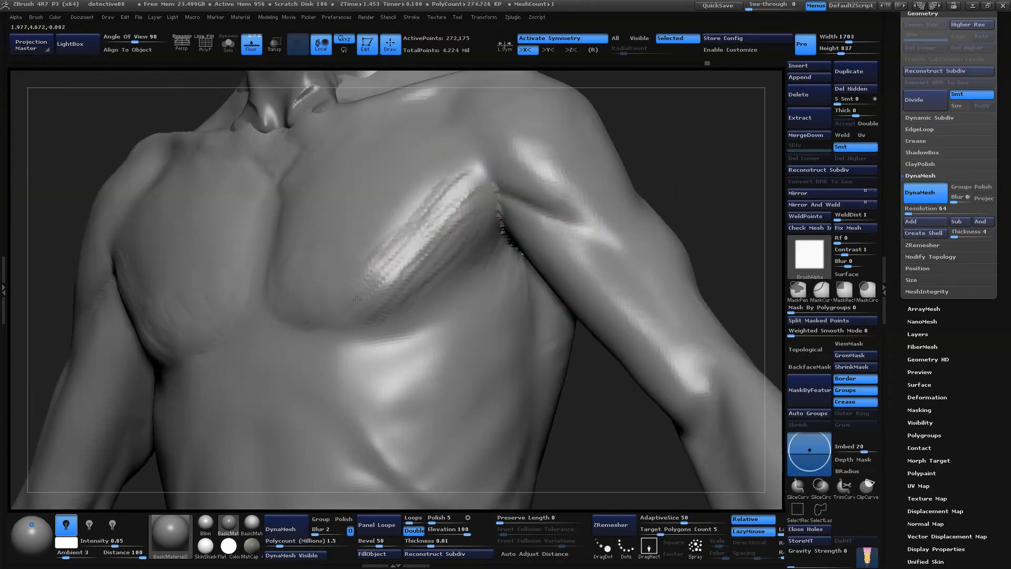
left_click_drag(689, 121, 645, 108)
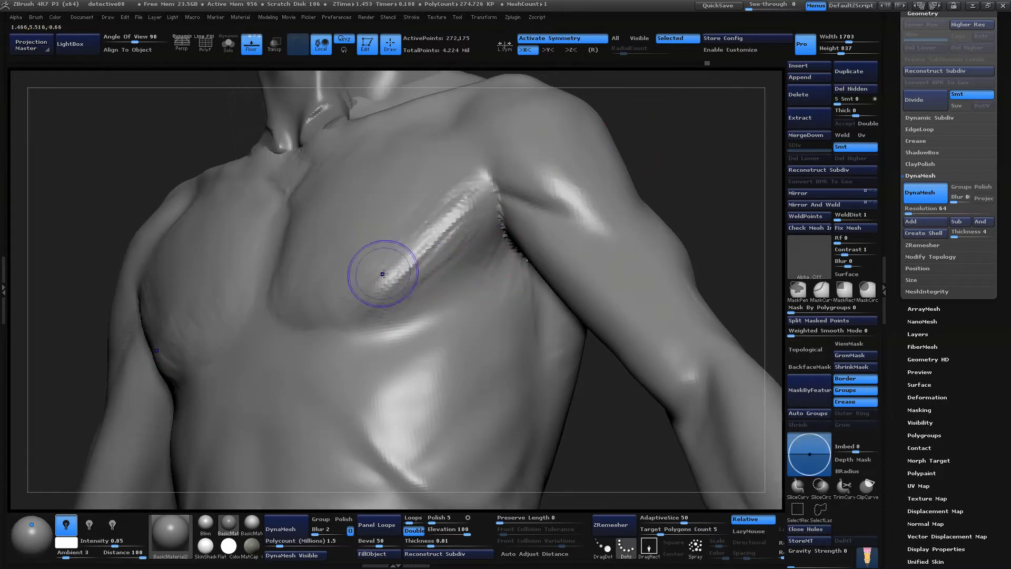
Smooth the rough clay strokes on the outer pectorals into the surrounding chest
left_click_drag(384, 266, 457, 210, "shift")
left_click_drag(711, 173, 341, 285, "shift")
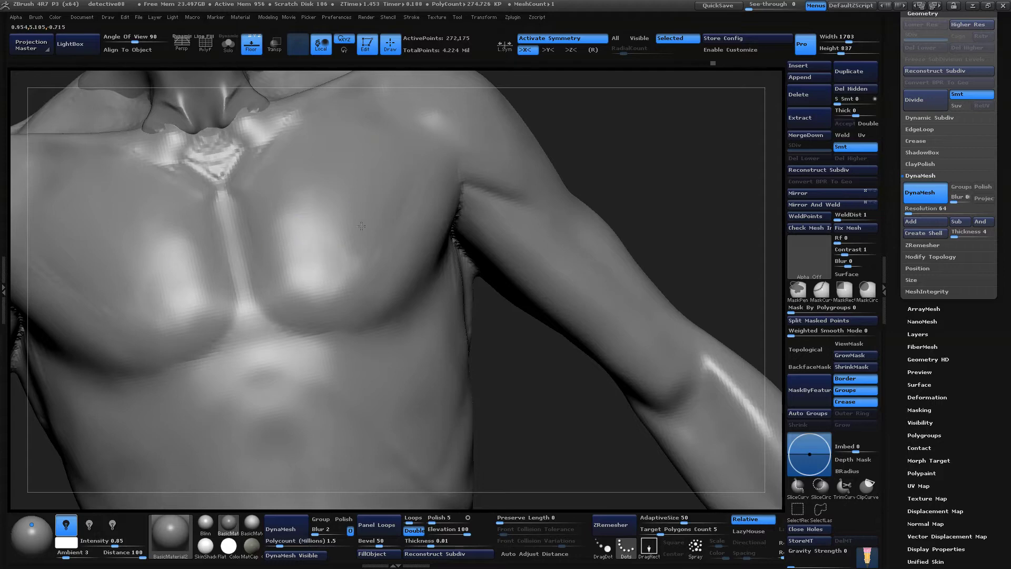
left_click_drag(653, 159, 653, 211)
Remesh the body with DynaMesh to even out the topology around the armpits
left_click_drag(719, 153, 669, 108)
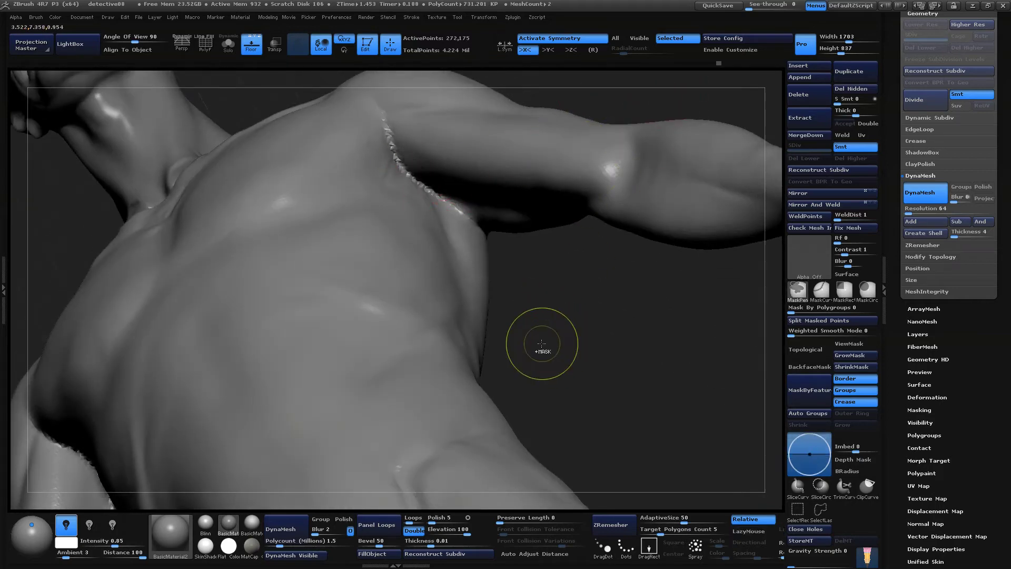
left_click_drag(562, 362, 573, 409, "ctrl")
left_click_drag(553, 327, 405, 243)
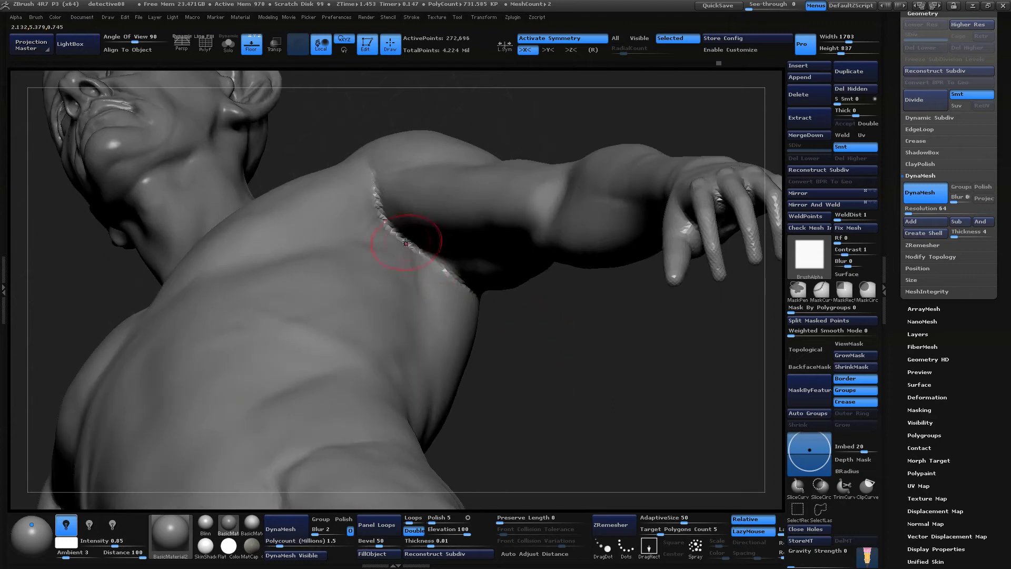
Switch to the Move brush with topological auto-masking and adjust the armpit edges from the front and the back
key("ctrl")
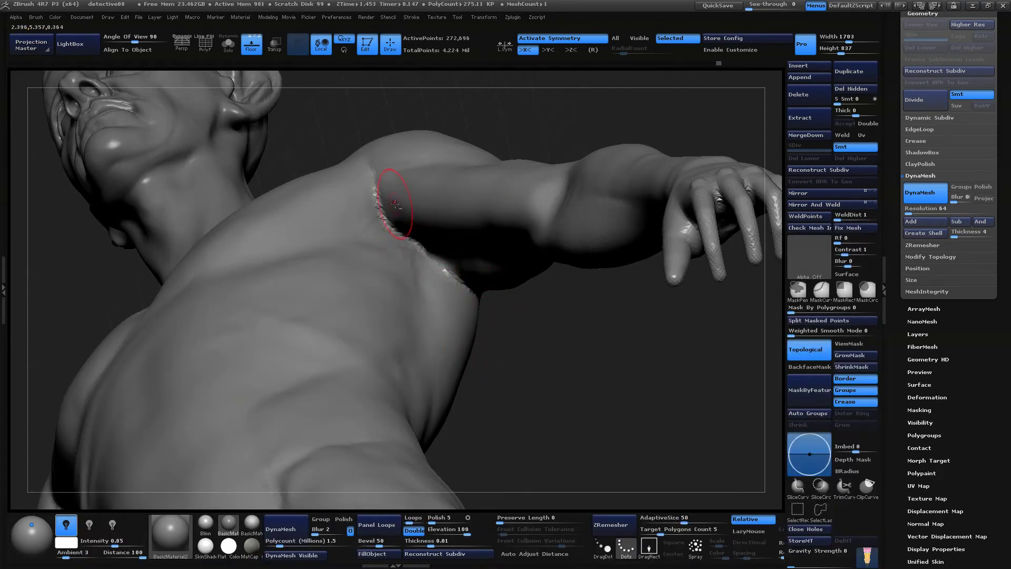
left_click_drag(546, 187, 504, 95)
left_click_drag(615, 153, 609, 106, "alt")
mouse_move(578, 165)
left_mouse_down()
mouse_move(578, 184)
mouse_move(589, 185)
left_mouse_up()
key("space")
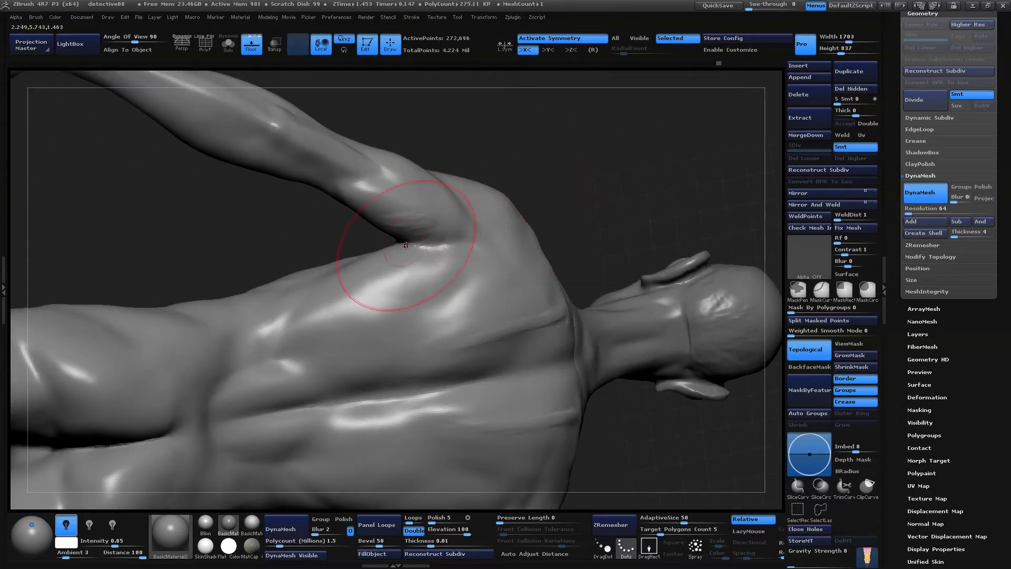
left_click_drag(598, 119, 598, 171, "alt")
mouse_move(412, 246)
left_mouse_down()
mouse_move(398, 245)
mouse_move(413, 240)
left_mouse_up()
left_click_drag(668, 167, 656, 157, "alt")
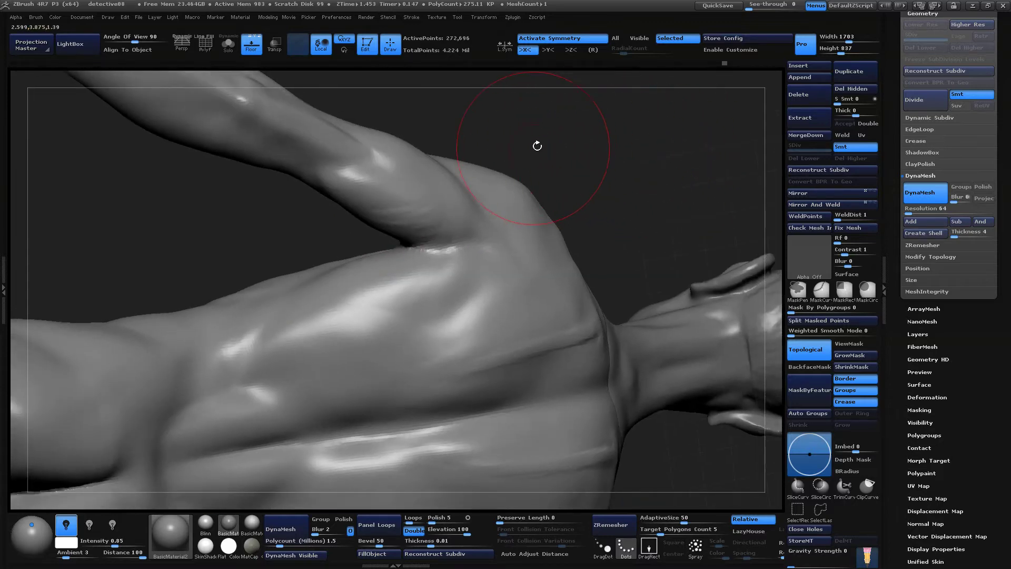
Make all the character's subtools visible, including the coat, clothing and hat
left_click_drag(537, 146, 591, 177)
left_click_drag(625, 242, 590, 271, "alt")
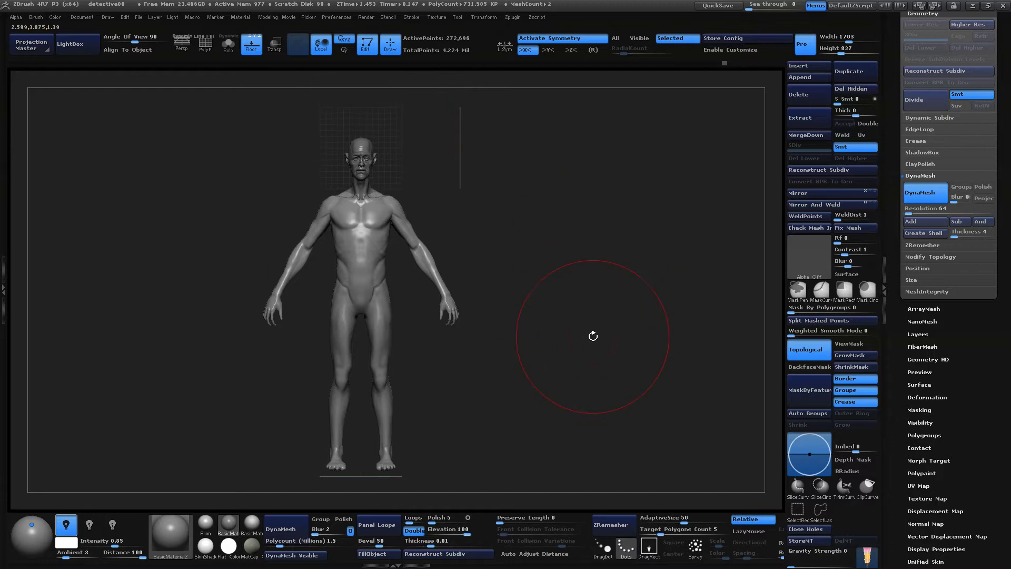
left_click_drag(954, 334, 954, 537)
left_click(924, 203)
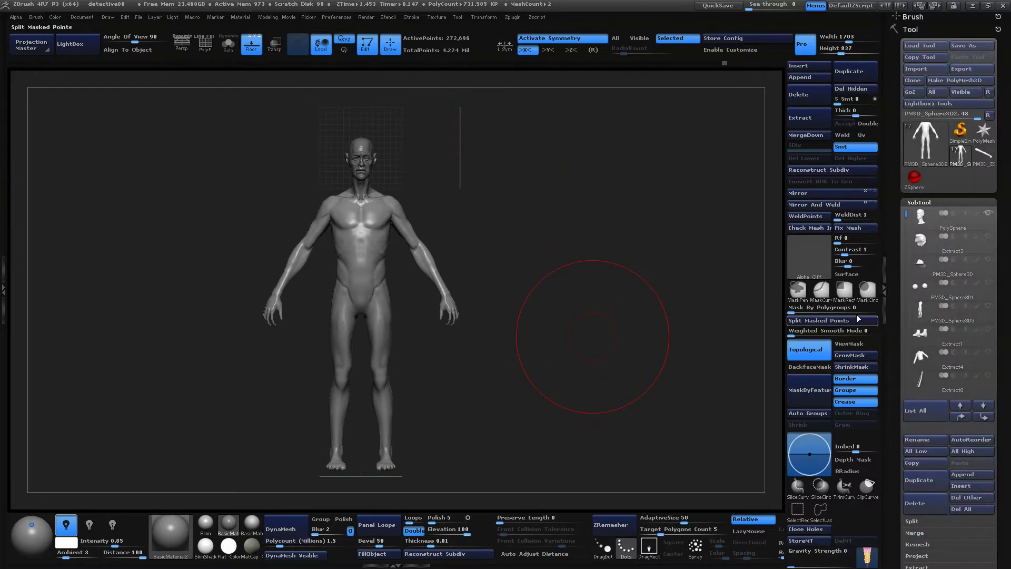
left_click_drag(907, 214, 906, 299)
left_click(989, 330, "shift")
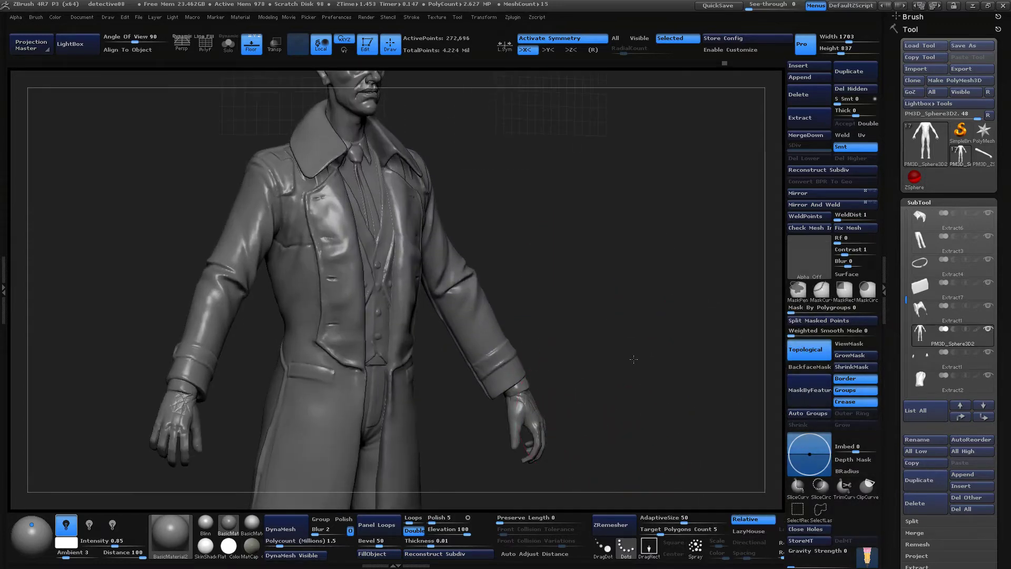
Examine the fully dressed character from several angles, checking how the coat, collar and vest sit on the body
left_click_drag(634, 360, 600, 305)
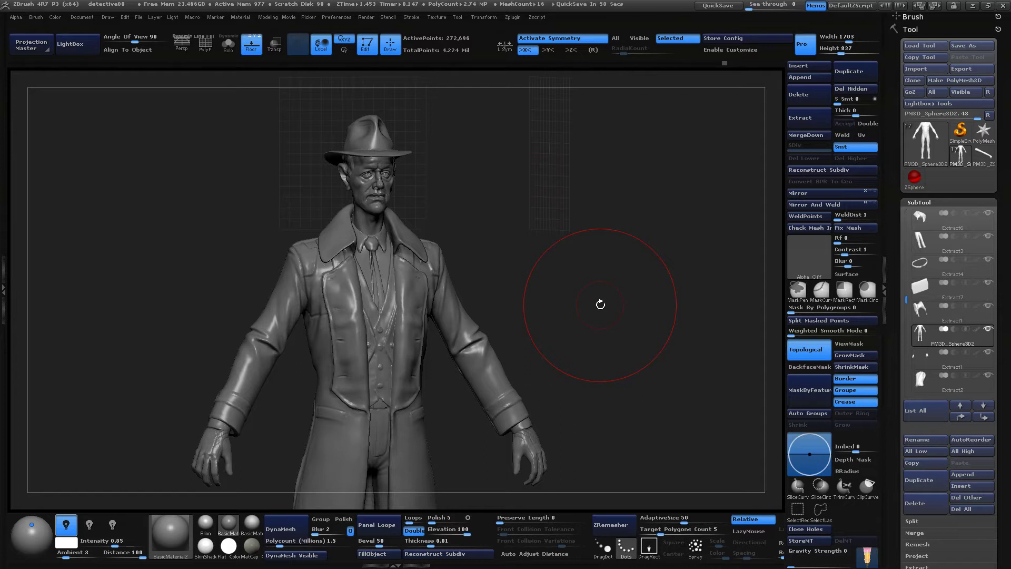
left_click_drag(555, 302, 599, 375)
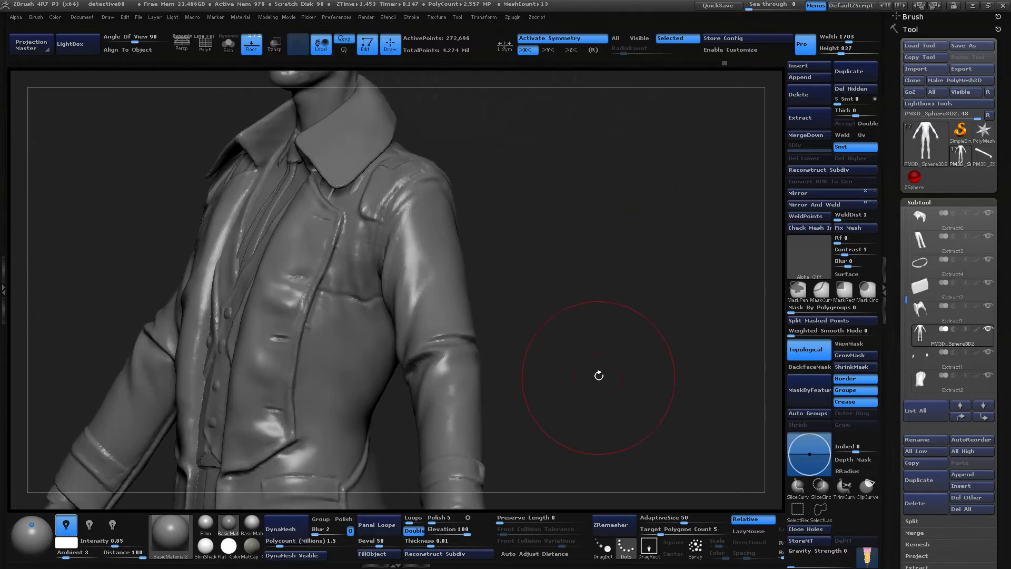
left_click_drag(651, 398, 575, 284, "alt")
left_click_drag(578, 388, 580, 314, "alt")
left_click_drag(572, 350, 559, 382)
left_click_drag(585, 318, 566, 477, "alt")
left_click_drag(575, 437, 773, 262)
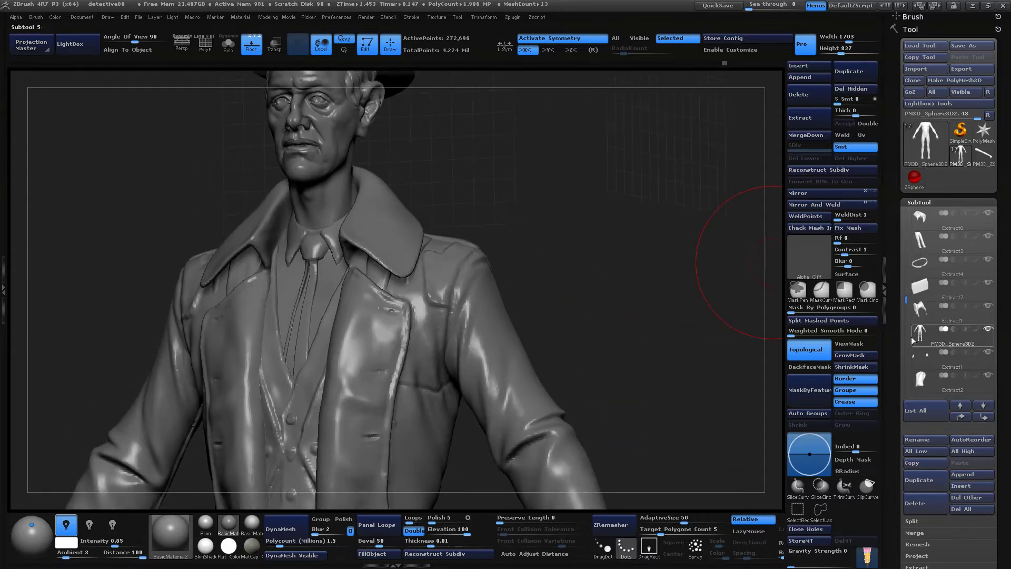
Hide the Extract2_1 coat subtool and examine the vest, shirt and trousers from the back and front
left_click_drag(906, 300, 906, 207)
mouse_move(912, 241)
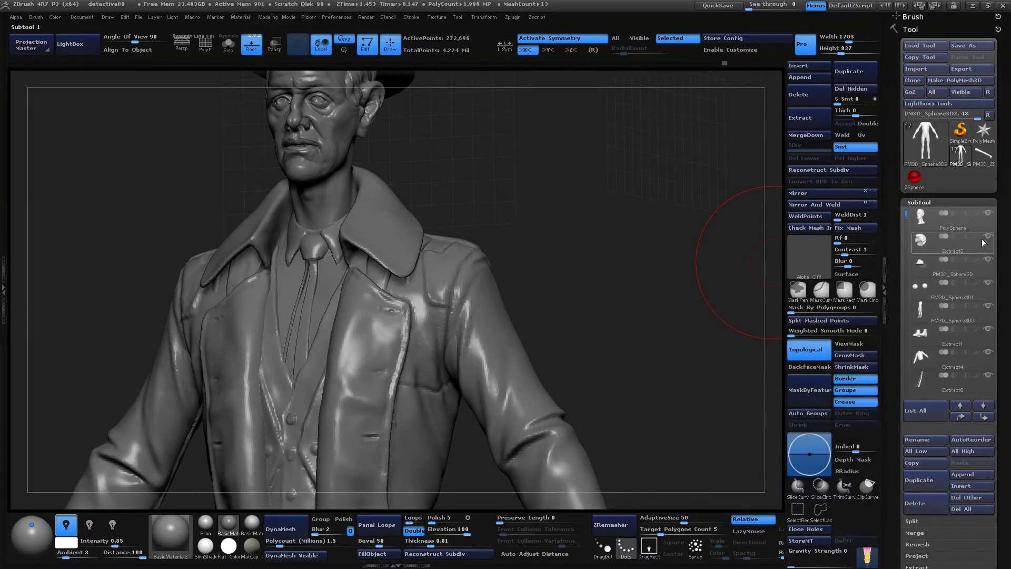
left_click_drag(907, 216, 914, 258)
left_click_drag(915, 258, 908, 318)
left_click(988, 376)
mouse_move(595, 310)
left_mouse_down("alt")
mouse_move(578, 242)
mouse_move(544, 293)
mouse_move(510, 279)
left_mouse_up("alt")
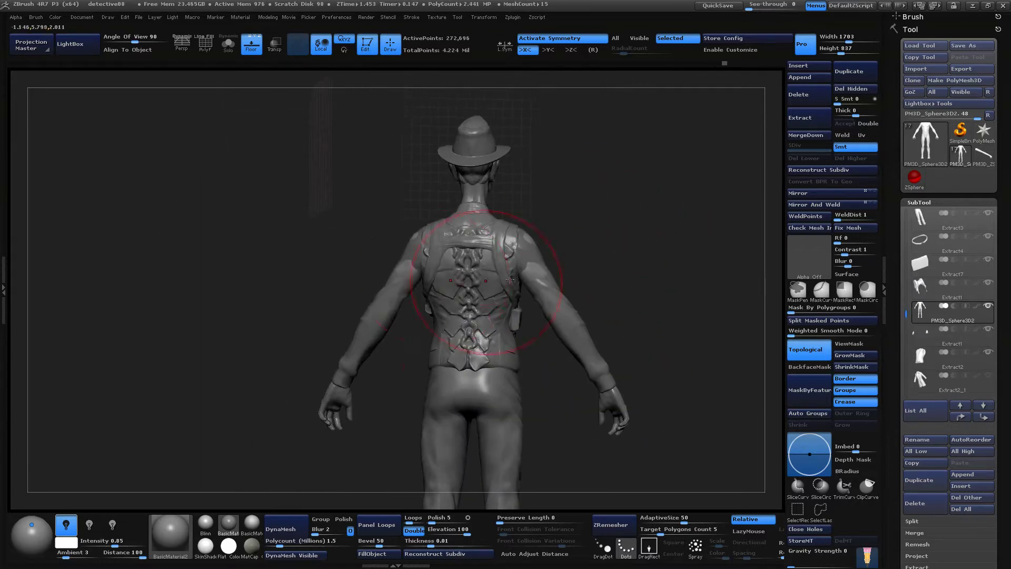
mouse_move(681, 290)
left_mouse_down()
mouse_move(691, 318)
mouse_move(667, 320)
mouse_move(670, 303)
mouse_move(612, 316)
mouse_move(500, 243)
left_mouse_up()
mouse_move(637, 390)
left_mouse_down("alt")
mouse_move(630, 300)
mouse_move(583, 334)
left_mouse_up("alt")
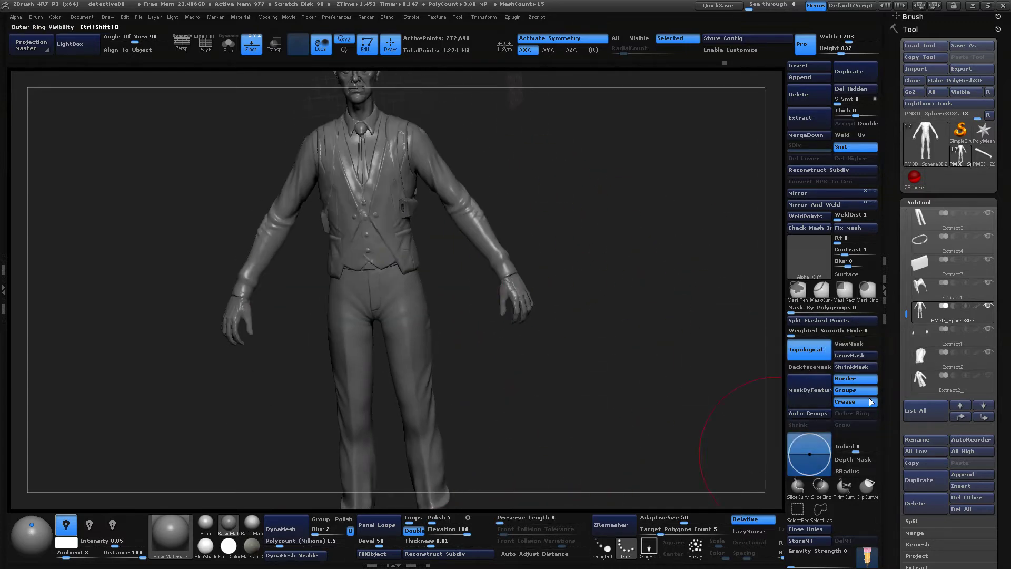
left_click_drag(618, 274, 672, 380, "alt")
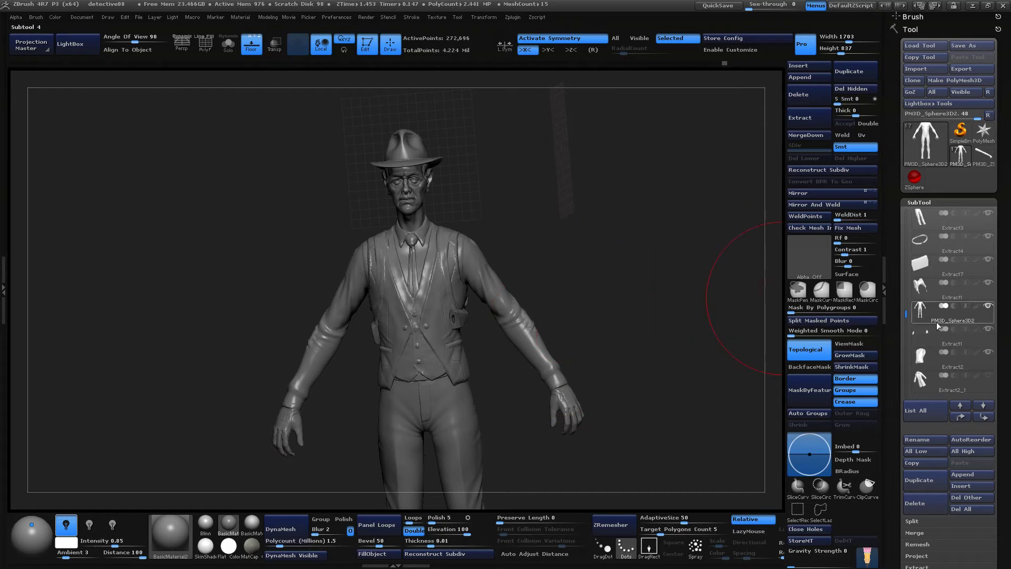
Show the Extract2_1 coat again, then select the body subtool and hide all the others
left_click(979, 379)
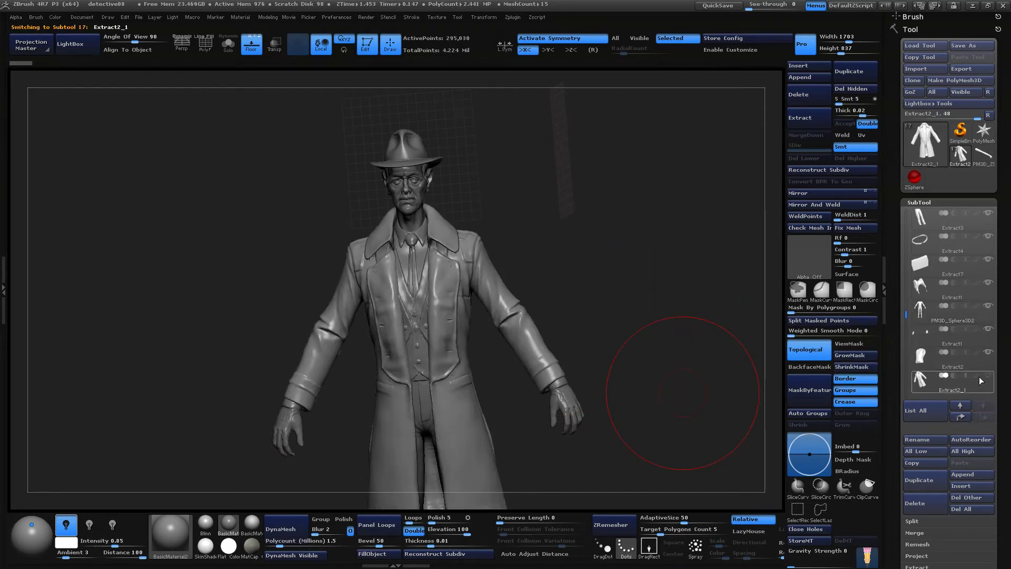
left_click_drag(627, 375, 622, 325, "alt")
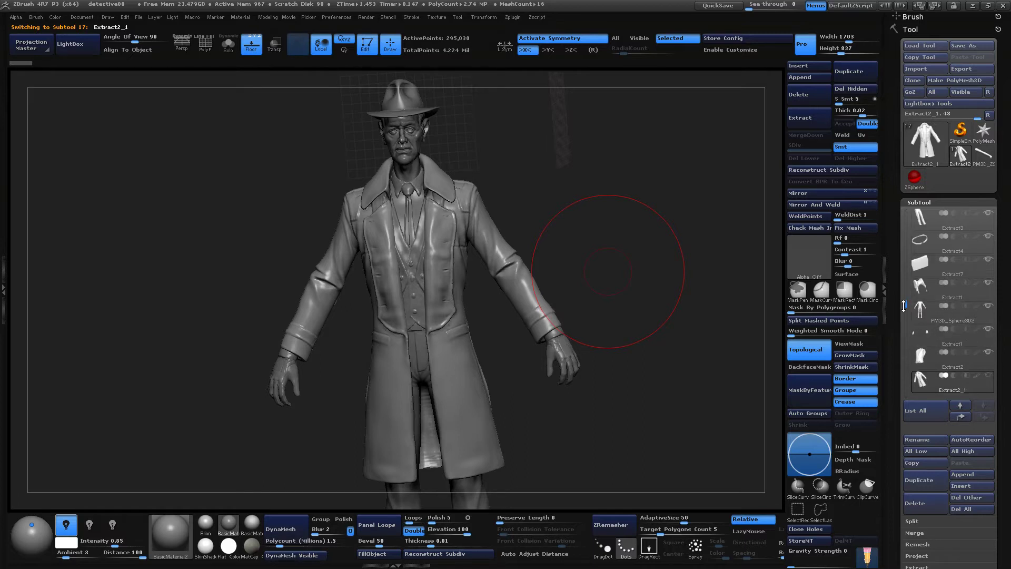
left_click(940, 322)
left_click(988, 307)
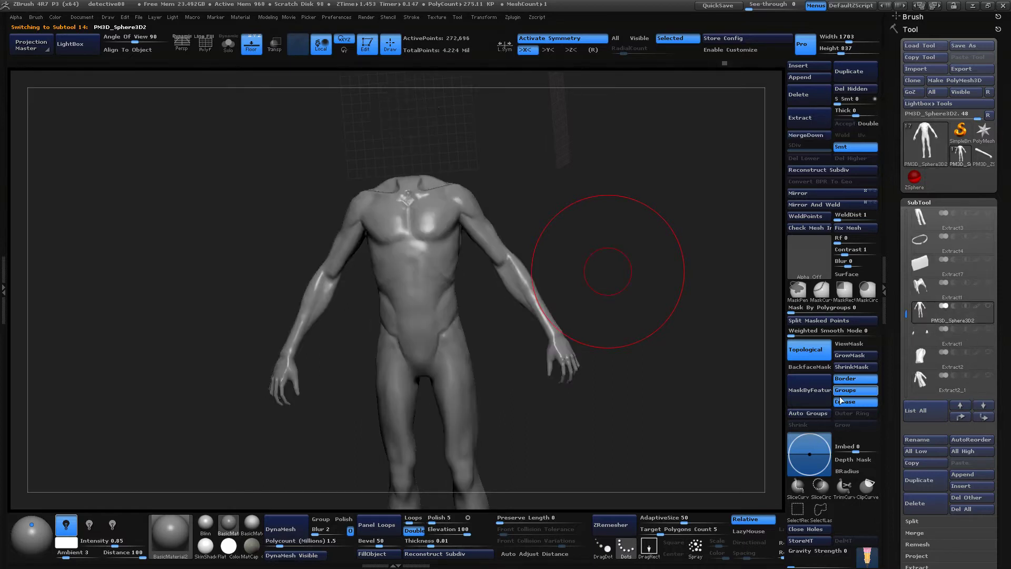
Make the PolySphere head subtool visible together with the body
left_click_drag(679, 293, 701, 280)
left_click_drag(904, 316, 913, 185)
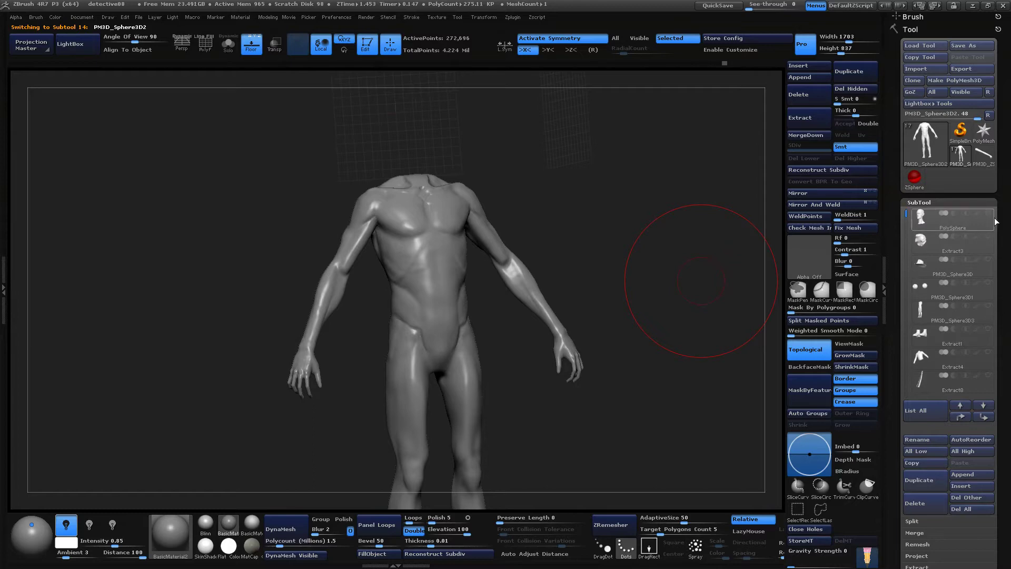
left_click(989, 214)
mouse_move(653, 279)
left_mouse_down()
mouse_move(608, 289)
mouse_move(566, 215)
mouse_move(569, 285)
mouse_move(591, 274)
mouse_move(623, 336)
mouse_move(639, 318)
mouse_move(633, 272)
mouse_move(626, 279)
left_mouse_up()
left_click_drag(472, 348, 477, 353)
mouse_move(645, 276)
left_mouse_down()
mouse_move(641, 293)
mouse_move(621, 271)
mouse_move(610, 307)
mouse_move(618, 253)
mouse_move(562, 215)
mouse_move(601, 198)
mouse_move(560, 224)
left_mouse_up()
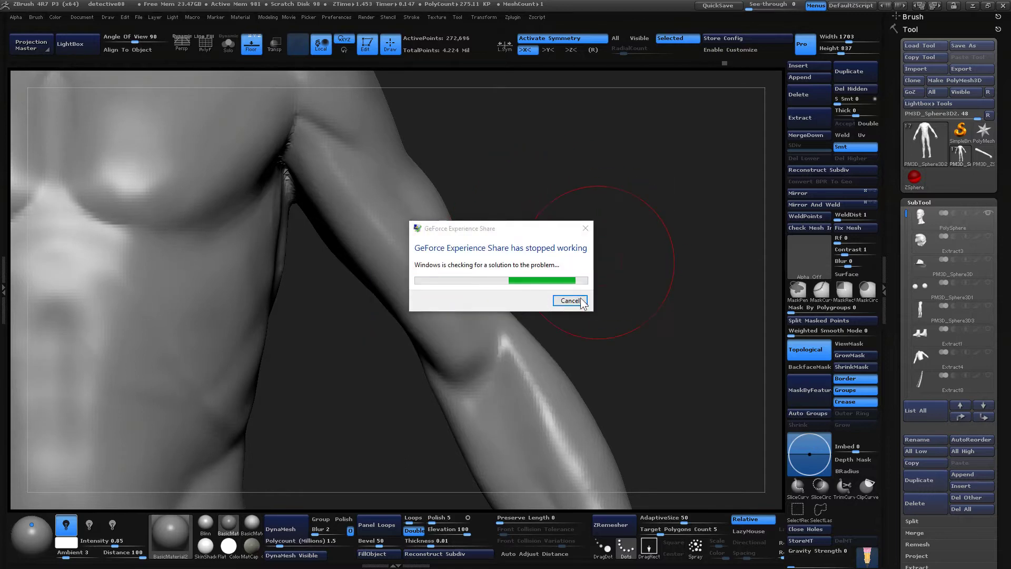
Dismiss the GeForce Experience Share error dialog, adjust the Move brush's draw size and reshape the outer contour of the upper arms
left_click(581, 299)
key("space")
mouse_move(472, 234)
left_mouse_down()
mouse_move(515, 244)
mouse_move(485, 237)
left_mouse_up()
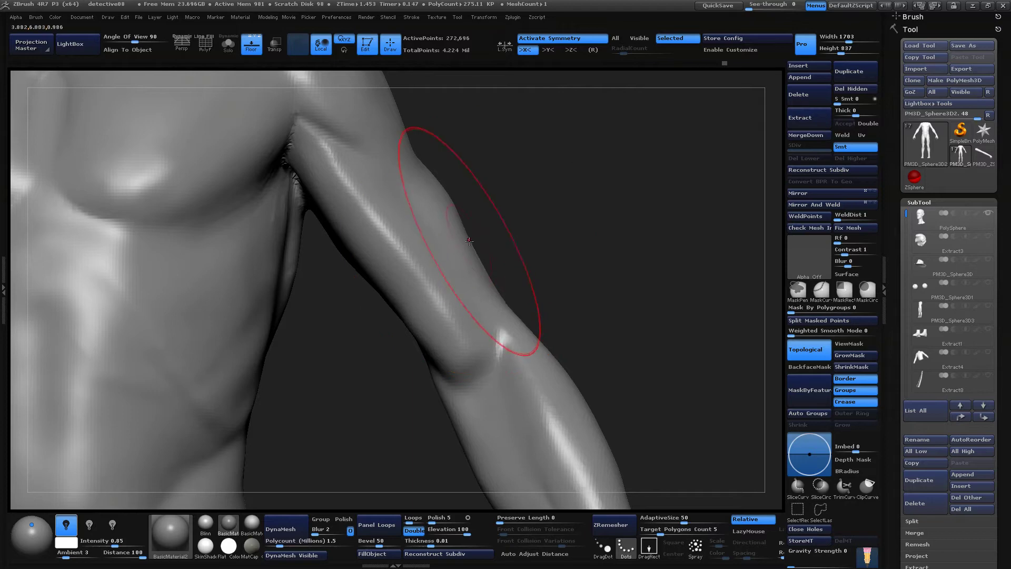
key("space")
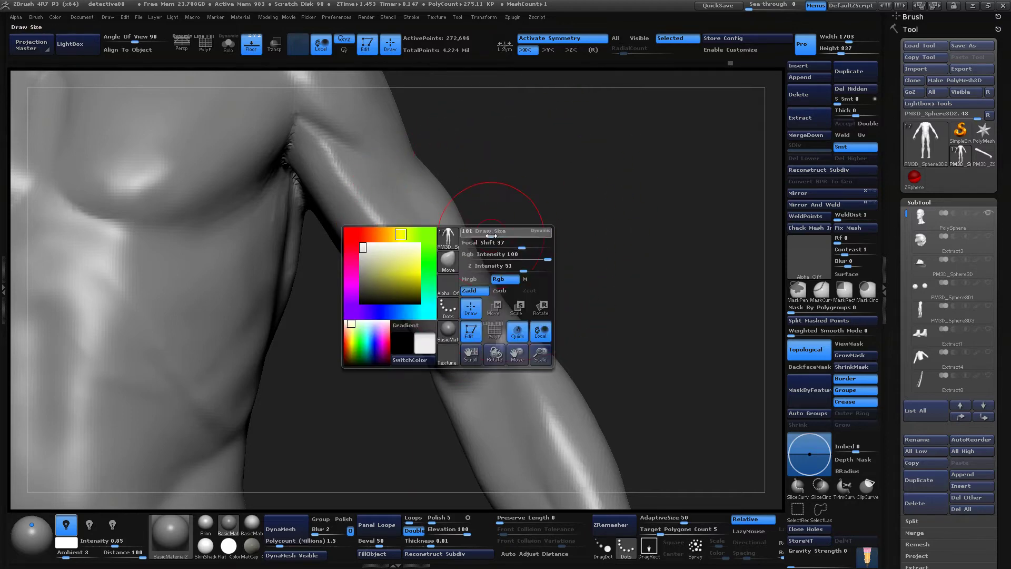
left_click_drag(490, 235, 534, 210)
key("space")
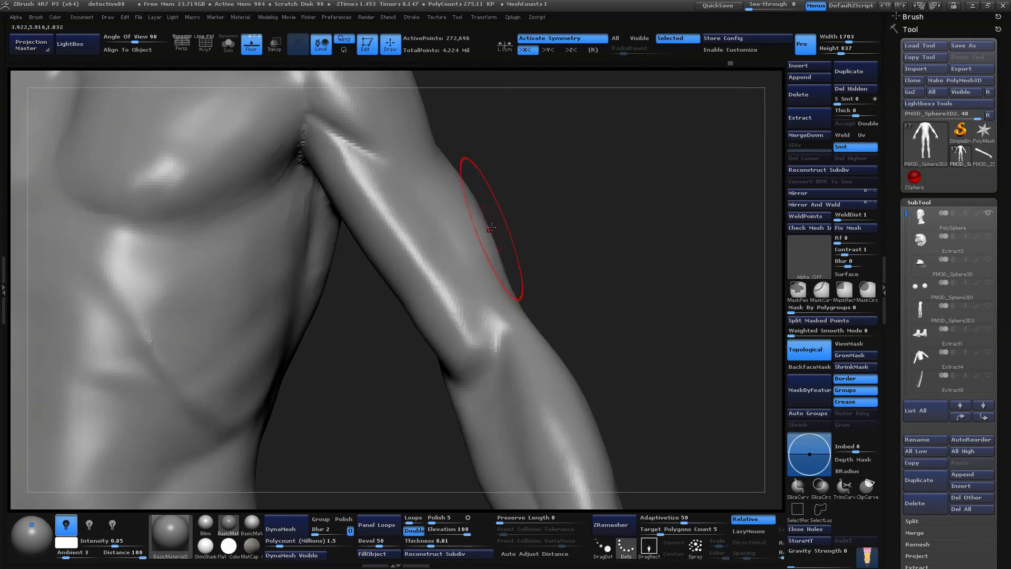
mouse_move(487, 207)
left_mouse_down()
mouse_move(556, 219)
mouse_move(668, 294)
mouse_move(519, 250)
mouse_move(706, 287)
left_mouse_up()
mouse_move(345, 337)
left_mouse_down()
mouse_move(318, 390)
mouse_move(321, 350)
mouse_move(318, 359)
mouse_move(358, 356)
left_mouse_up()
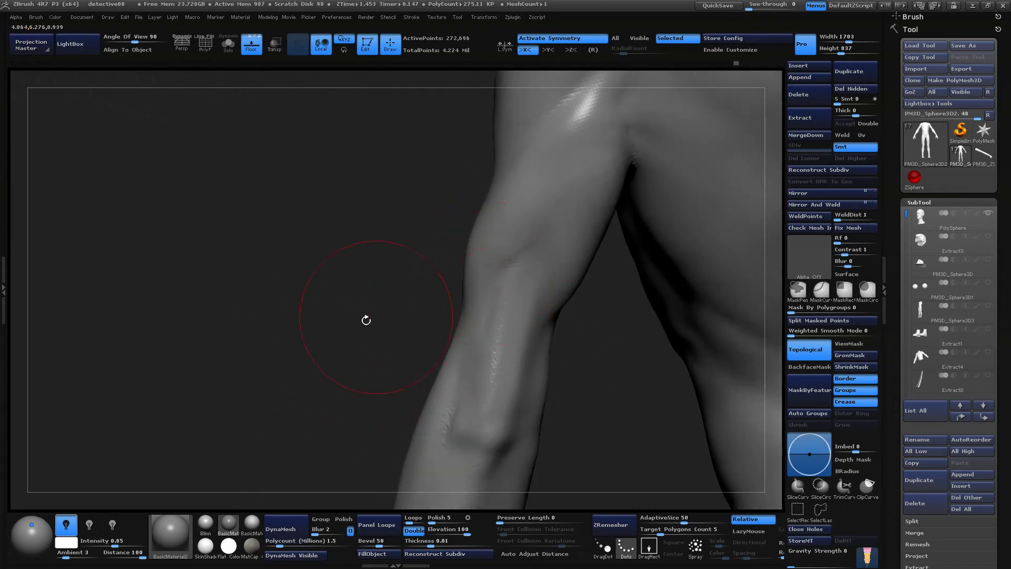
mouse_move(366, 320)
left_mouse_down()
mouse_move(362, 301)
mouse_move(361, 311)
mouse_move(496, 254)
mouse_move(549, 219)
mouse_move(641, 282)
mouse_move(675, 289)
mouse_move(665, 281)
left_mouse_up()
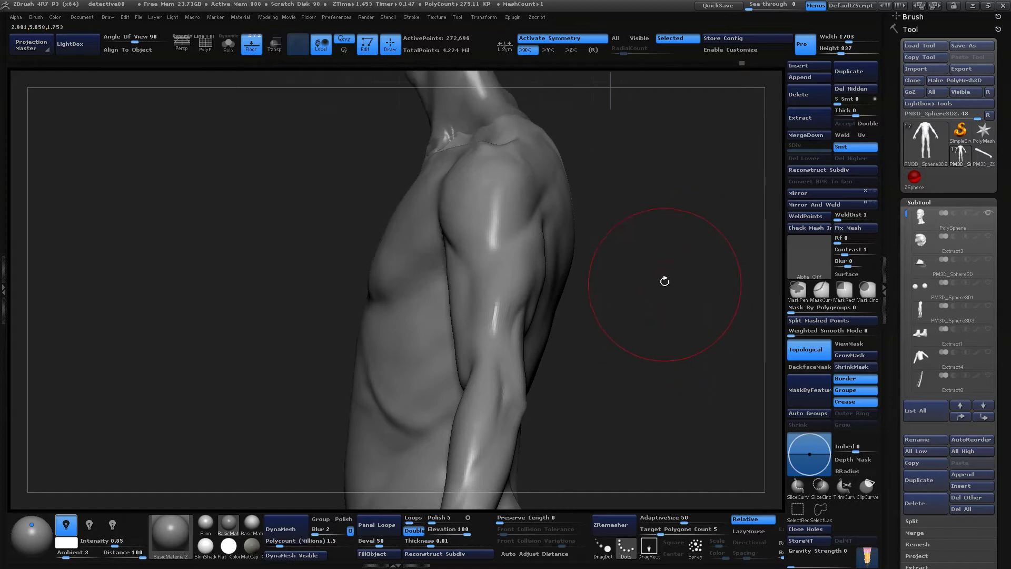
left_click_drag(670, 236, 597, 280, "alt")
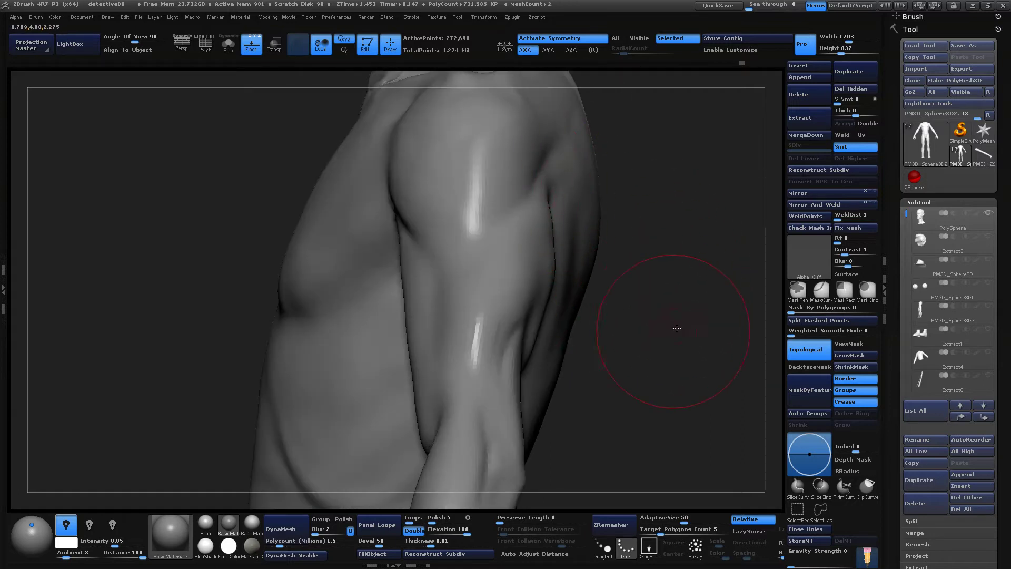
Reshape the contours of the armpits, back edges and shoulders with the Move brush from several angles
left_click_drag(677, 328, 646, 300)
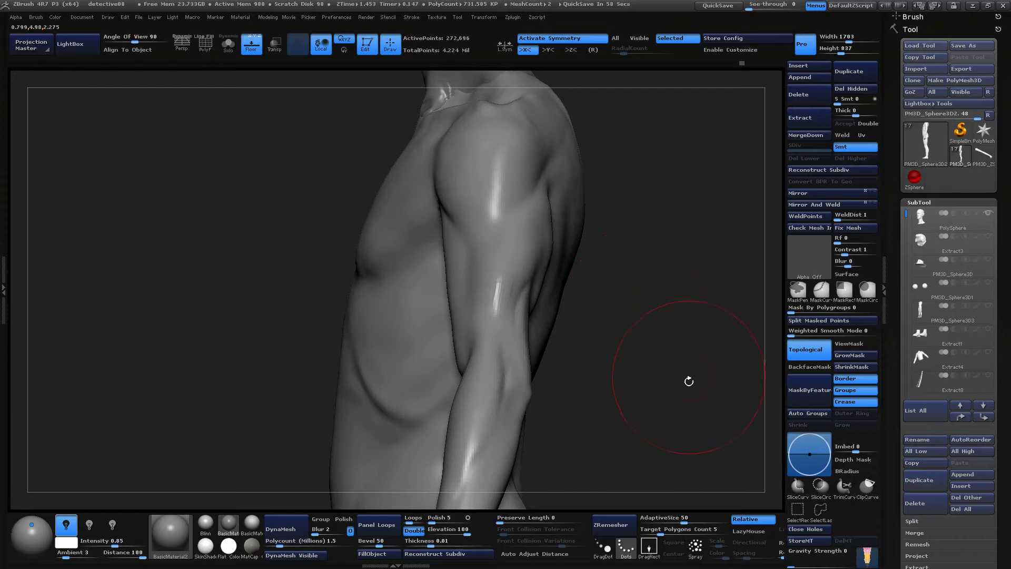
mouse_move(686, 375)
left_mouse_down()
mouse_move(621, 294)
mouse_move(721, 148)
mouse_move(546, 239)
mouse_move(544, 301)
mouse_move(523, 307)
mouse_move(528, 260)
mouse_move(585, 223)
mouse_move(676, 219)
mouse_move(659, 222)
mouse_move(672, 159)
mouse_move(687, 182)
left_mouse_up()
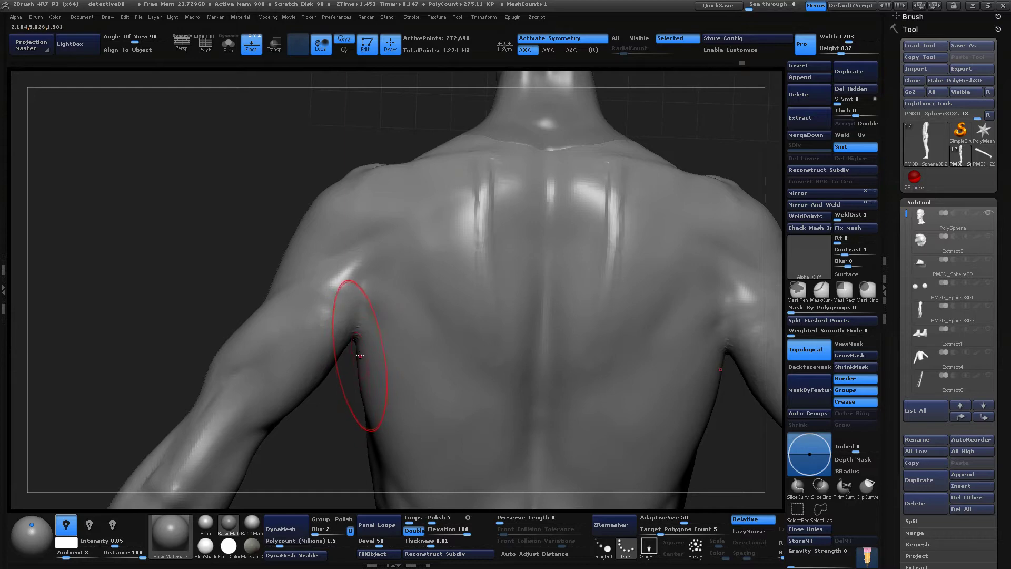
left_click_drag(324, 441, 316, 362)
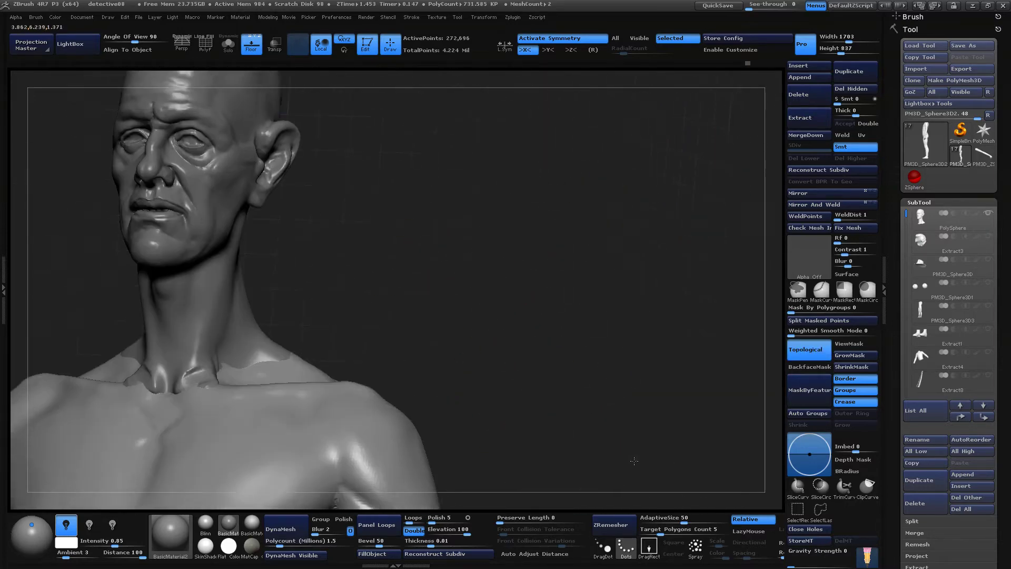
left_click_drag(634, 461, 563, 210)
left_click_drag(571, 356, 458, 294, "alt")
left_click_drag(590, 263, 468, 274)
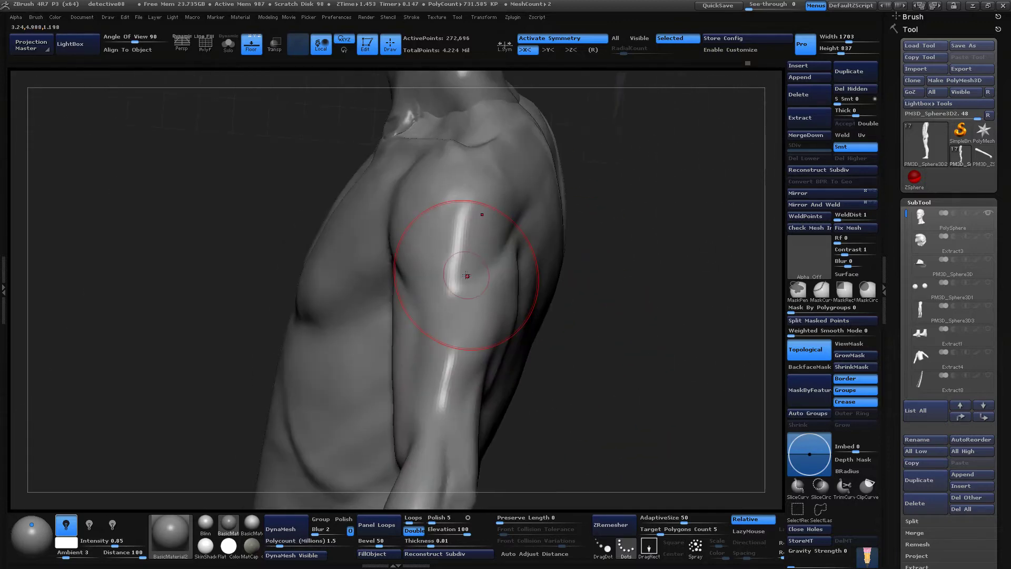
left_click_drag(574, 300, 614, 334)
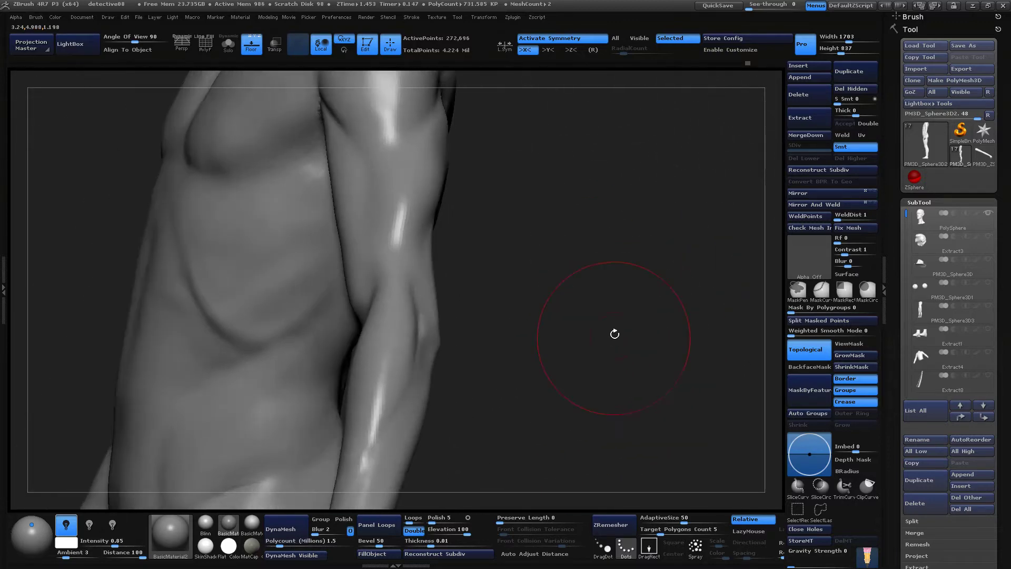
Refine the shape of the elbows and the outer and rear contours of the upper arms with the Move brush
left_click_drag(605, 299, 512, 379)
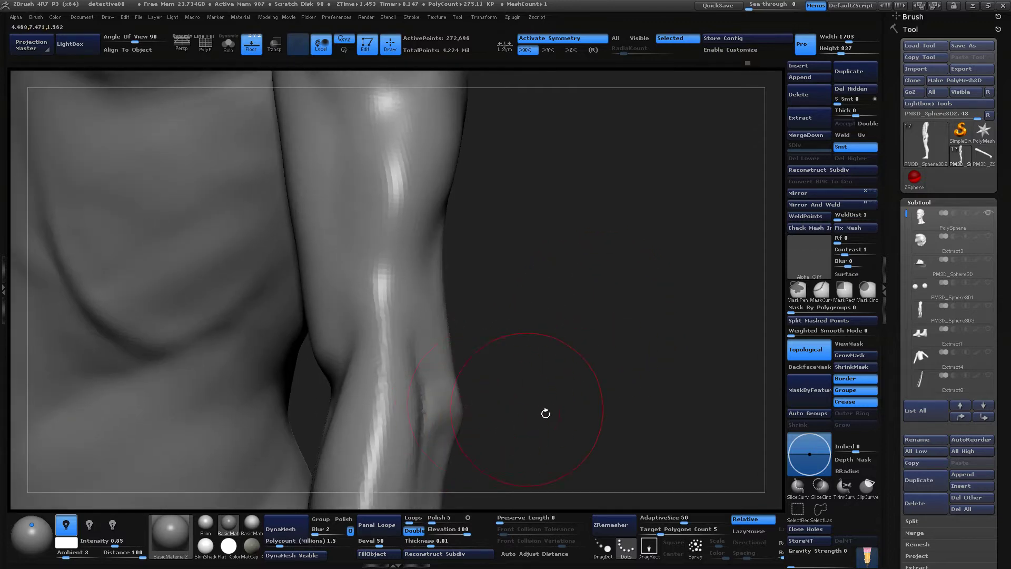
left_click_drag(633, 434, 521, 436)
left_click_drag(337, 232, 415, 250)
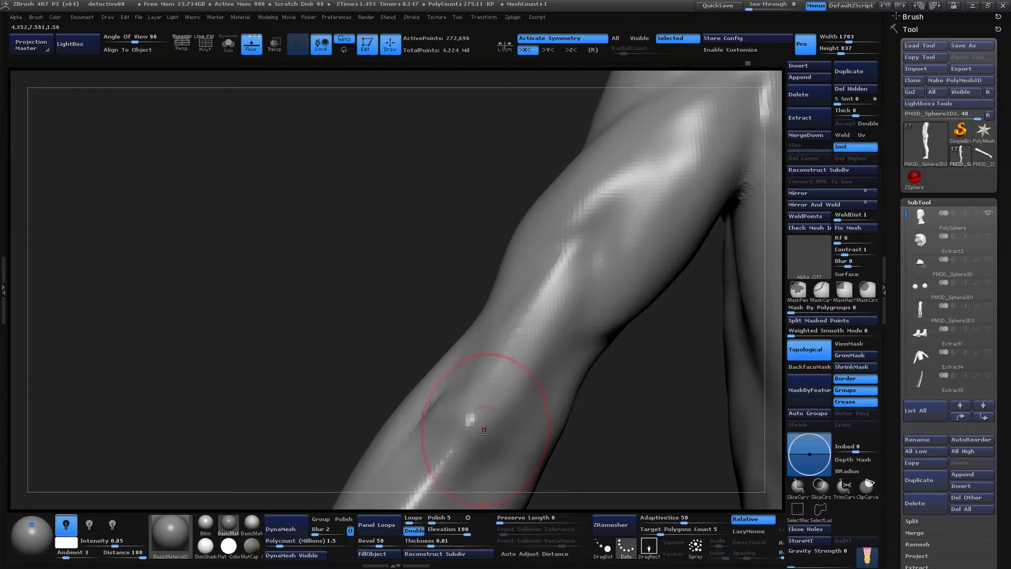
left_click_drag(377, 301, 129, 228)
mouse_move(357, 429)
left_mouse_down()
mouse_move(474, 327)
mouse_move(579, 274)
mouse_move(664, 253)
mouse_move(706, 188)
mouse_move(461, 218)
left_mouse_up()
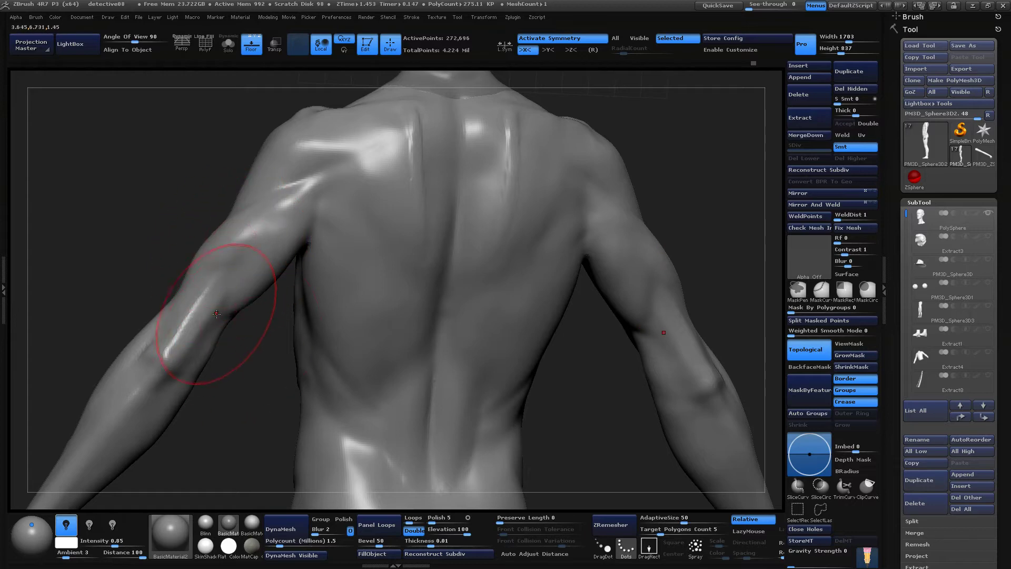
left_click_drag(235, 358, 478, 261)
left_click_drag(449, 197, 418, 202)
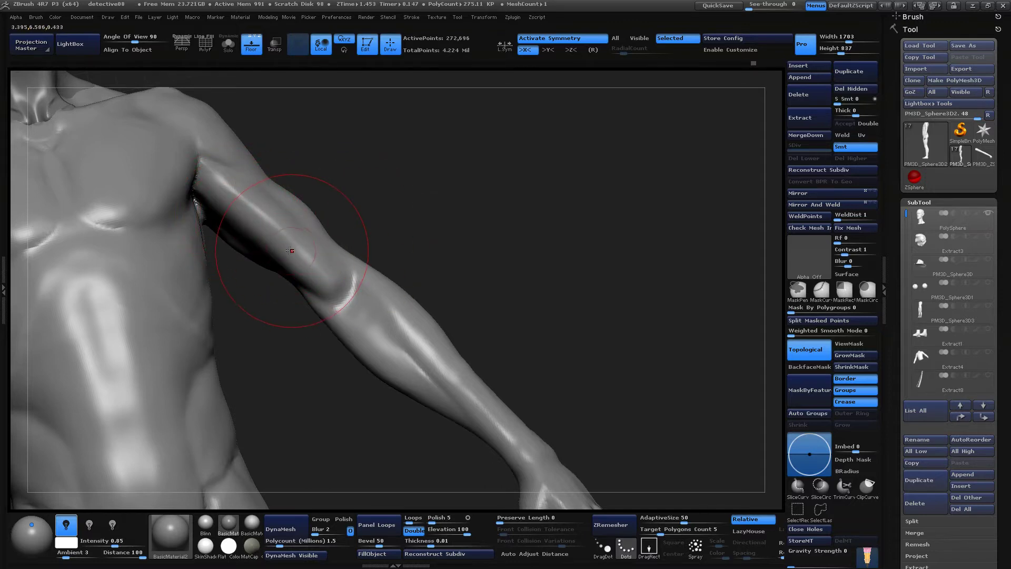
Check the arm from several angles, undo the last stroke and adjust the front profile of the torso below the chest
left_click_drag(466, 219, 311, 259)
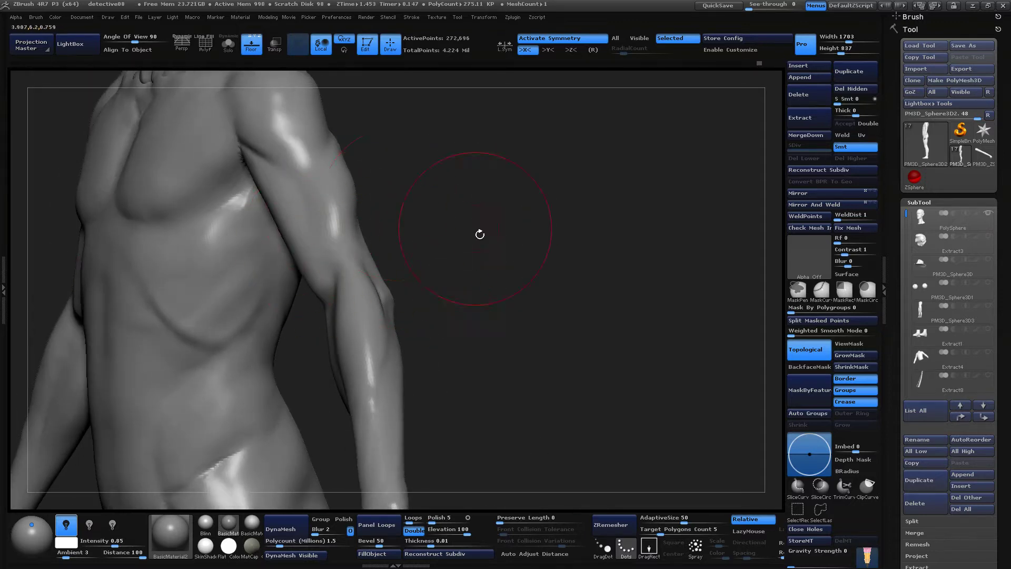
mouse_move(478, 232)
left_mouse_down()
mouse_move(497, 210)
mouse_move(485, 215)
left_mouse_up()
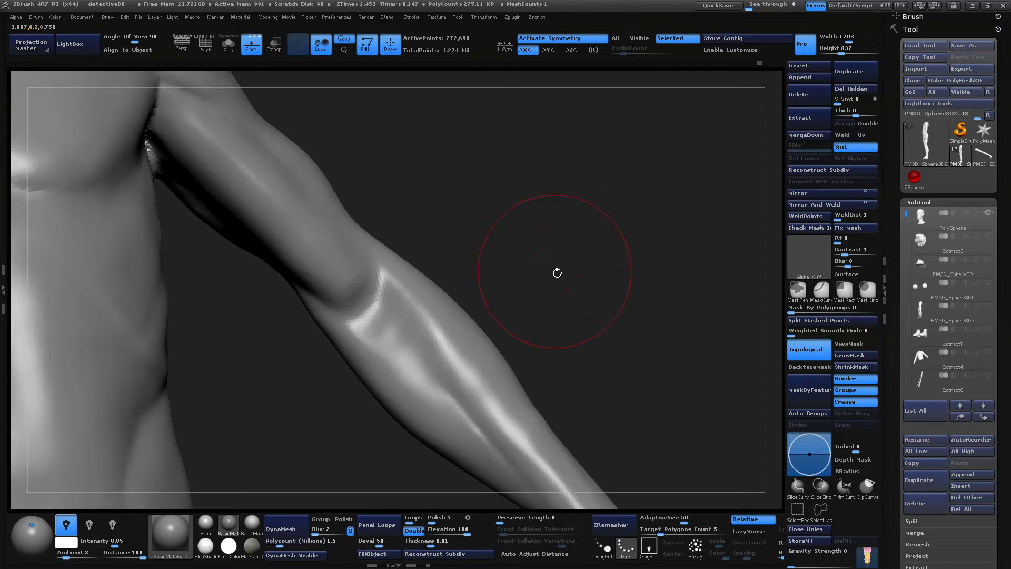
left_click_drag(557, 273, 593, 260, "alt")
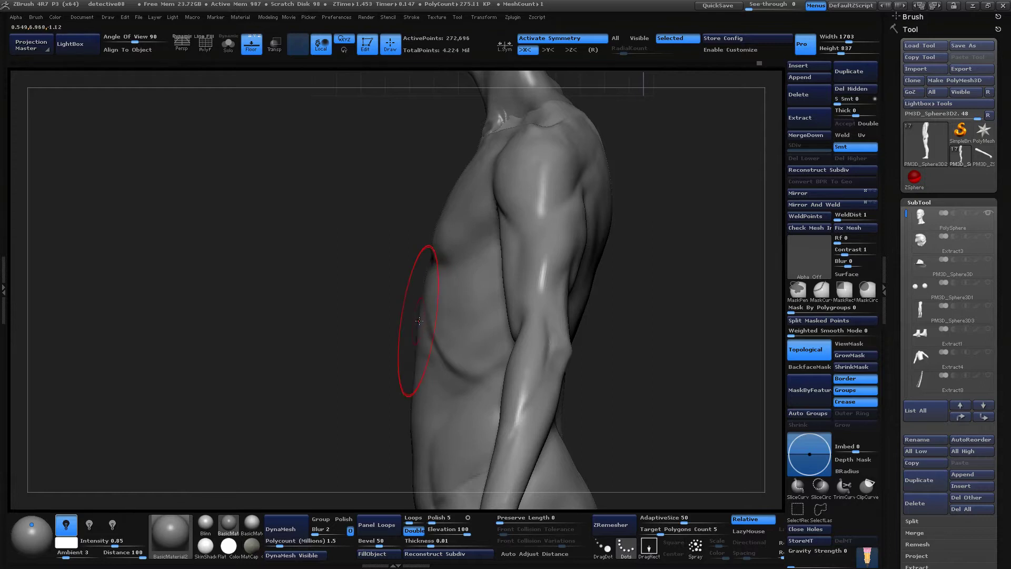
key("ctrl+z")
left_click_drag(382, 282, 379, 290, "alt")
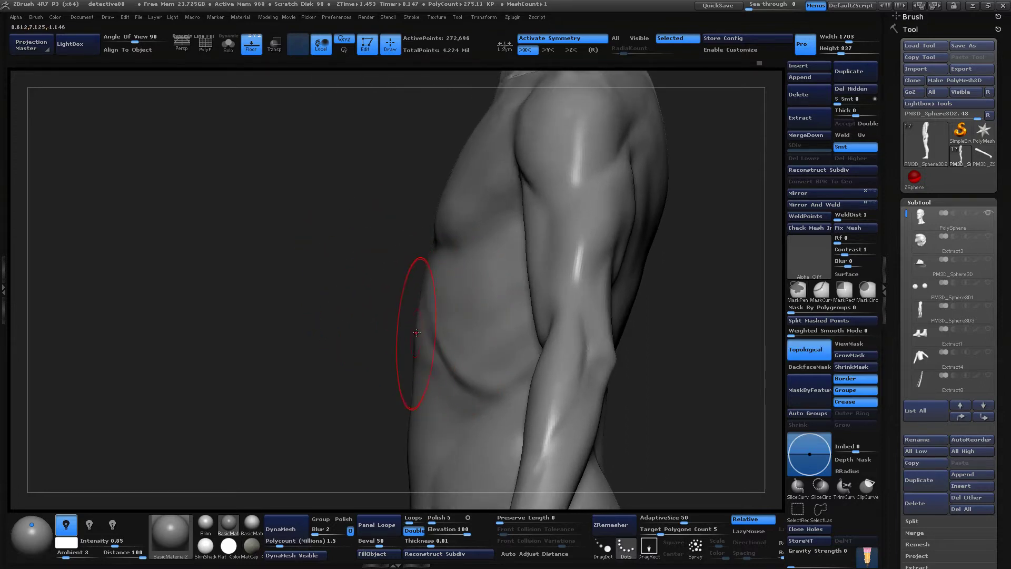
left_click_drag(417, 333, 625, 185)
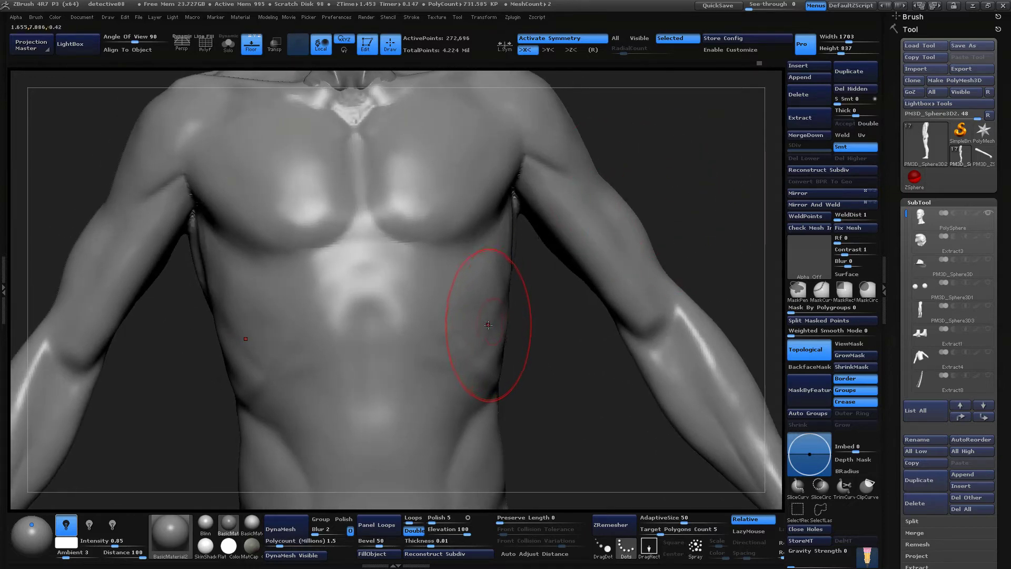
Switch to the ClayBuildup brush with a smaller draw size, then build up and smooth the abdomen surface
key("b")
key("c")
key("b")
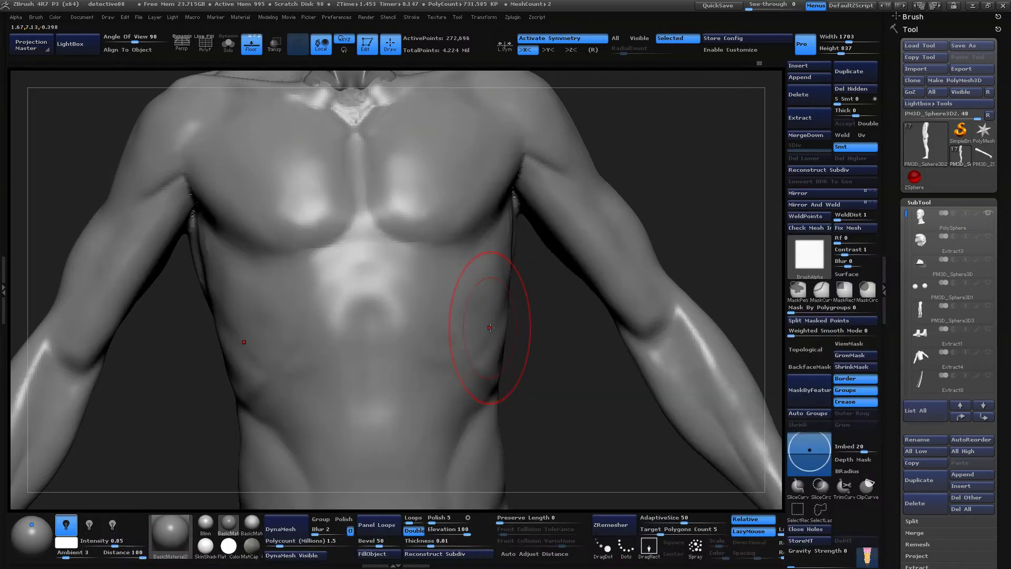
mouse_move(539, 355)
left_mouse_down("alt")
mouse_move(605, 363)
mouse_move(598, 306)
left_mouse_up("alt")
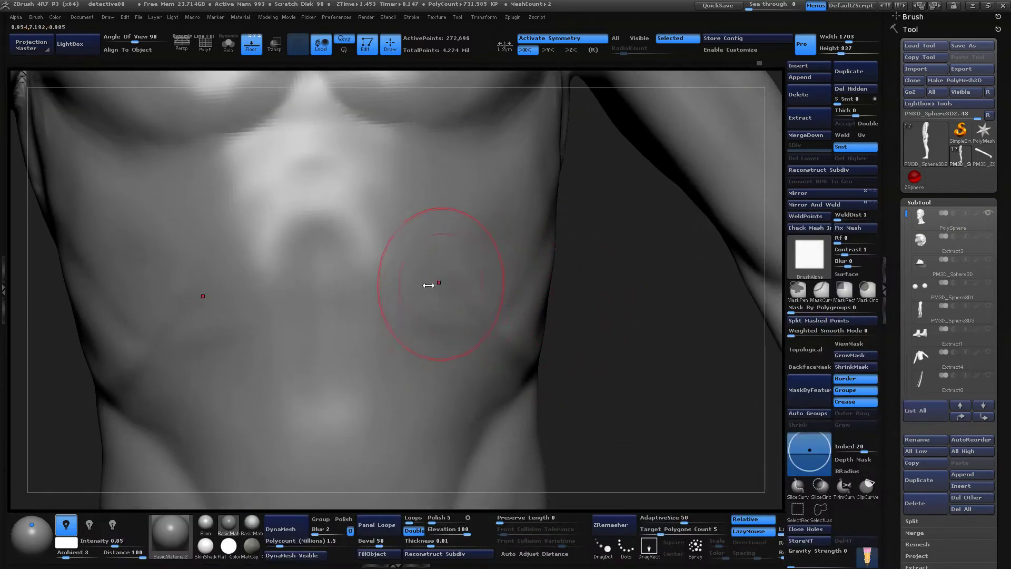
key("space")
left_click_drag(442, 285, 435, 285)
left_click_drag(605, 277, 349, 349)
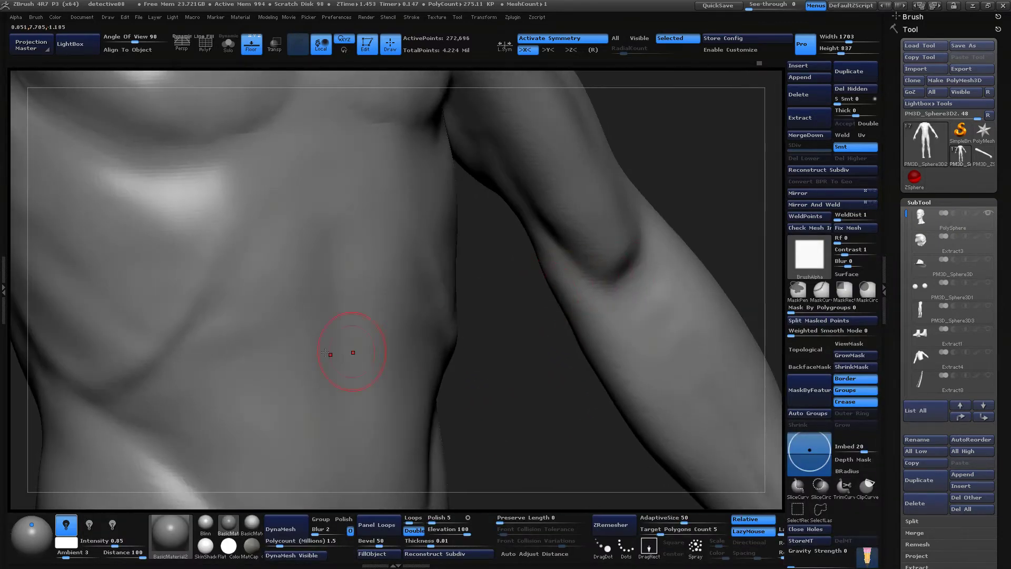
key("space")
key("shift")
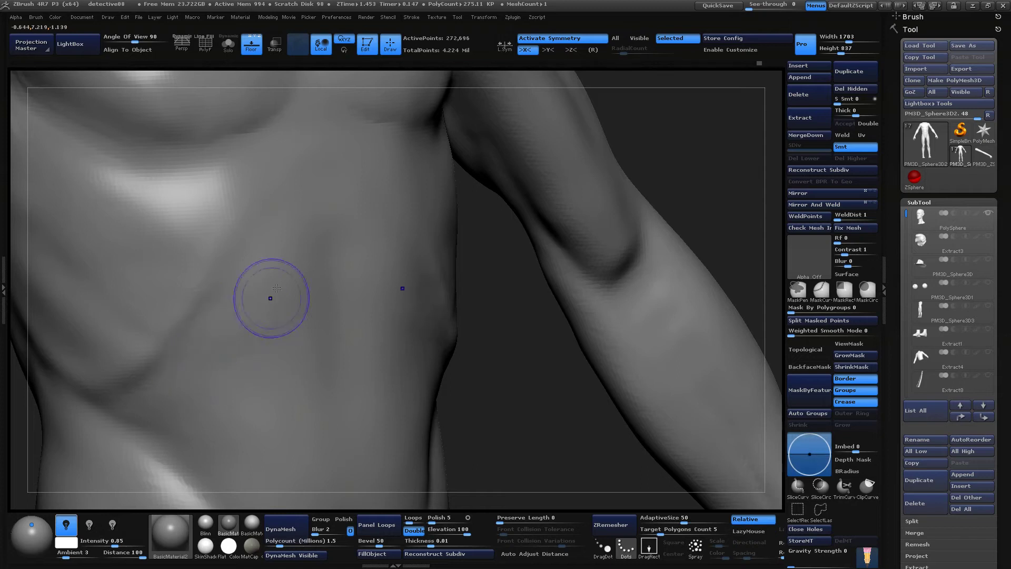
Build up the inner forearm just below the elbow and smooth the strokes there and across the side of the abdomen
left_click_drag(503, 377, 495, 310, "alt")
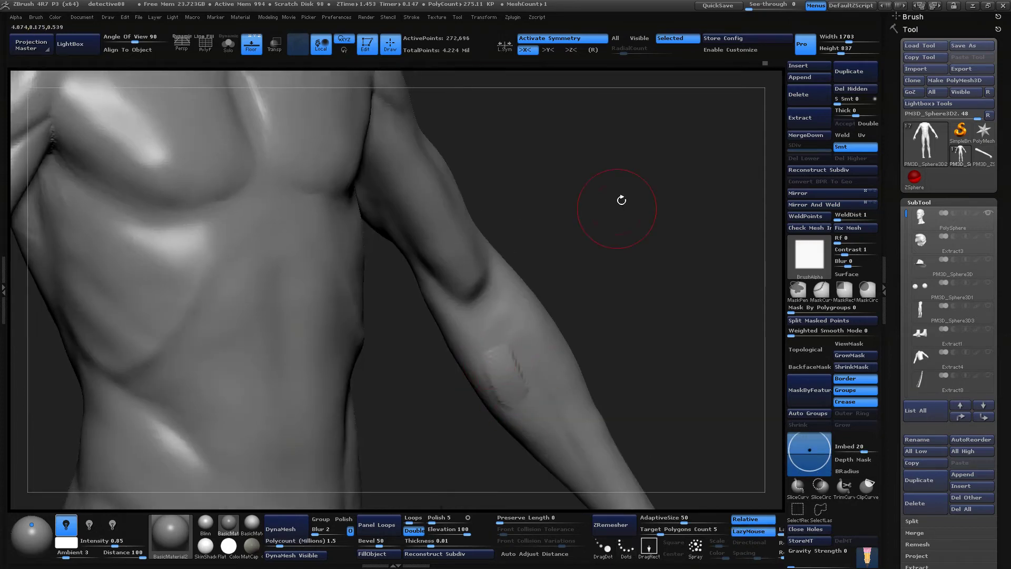
key("shift")
mouse_move(592, 283)
left_mouse_down()
mouse_move(584, 248)
mouse_move(569, 248)
mouse_move(623, 198)
mouse_move(643, 266)
left_mouse_up()
left_click_drag(334, 371, 410, 363)
key("shift")
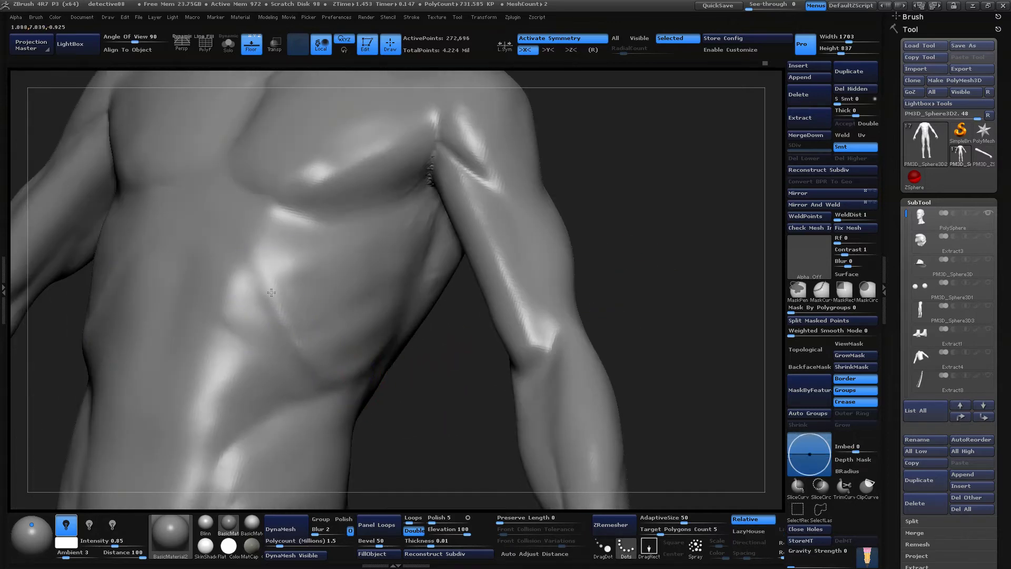
Switch to a brush with a soft round alpha and sculpt a vertical midline down the upper abdomen below the sternum
left_click_drag(433, 422, 422, 348)
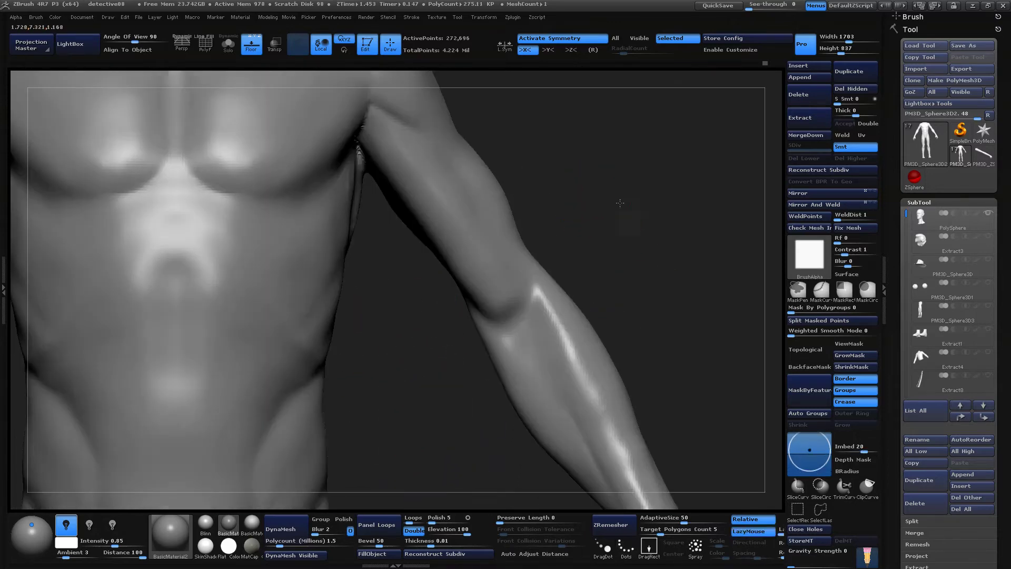
left_click_drag(620, 203, 637, 230, "alt")
right_click(310, 343)
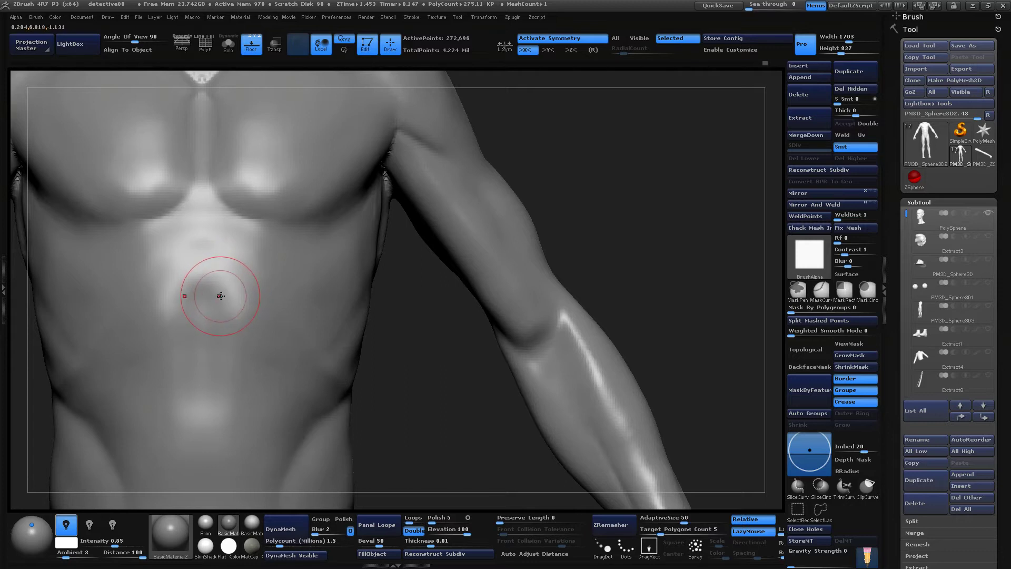
key("m")
left_click(250, 345)
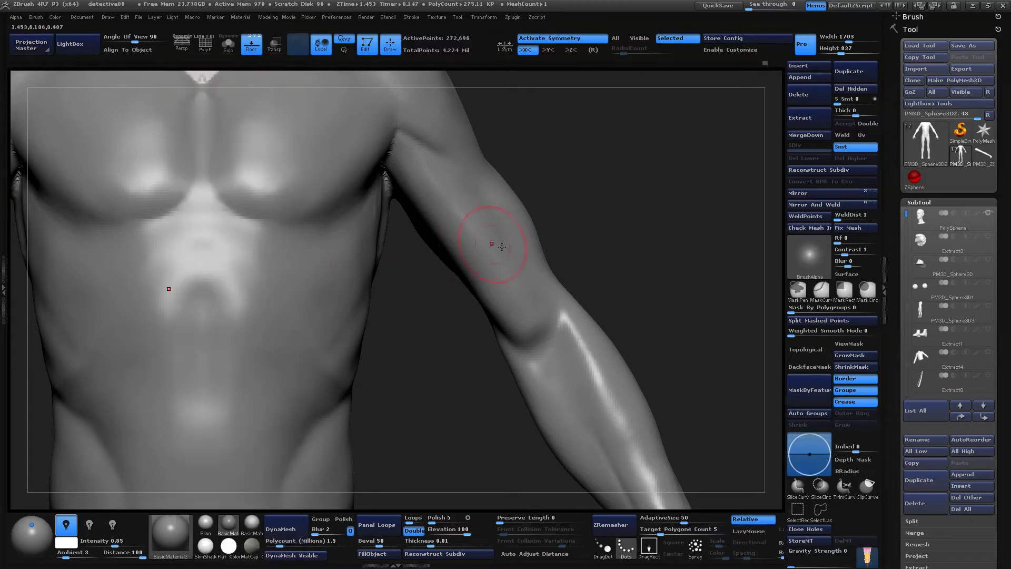
right_click(296, 291)
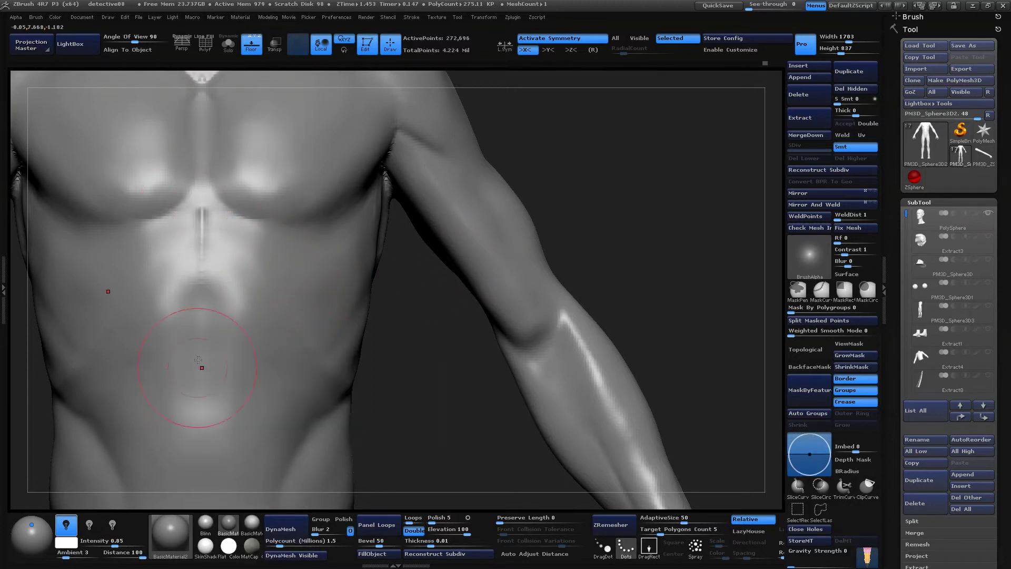
key("shift")
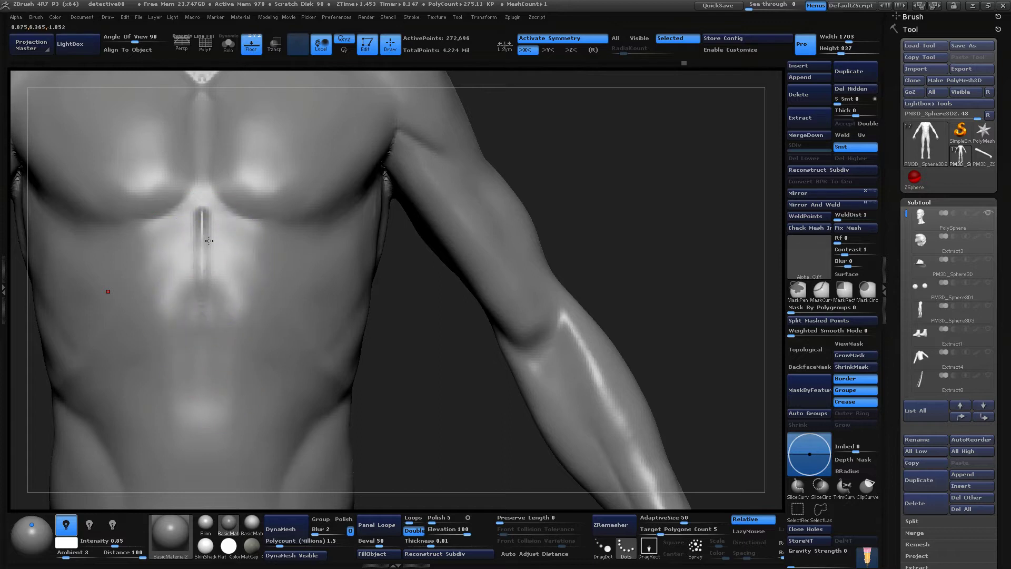
Undo the last two strokes, resculpt the midline along the sternum and upper abdomen, and smooth it
left_click_drag(444, 320, 300, 354)
key("ctrl")
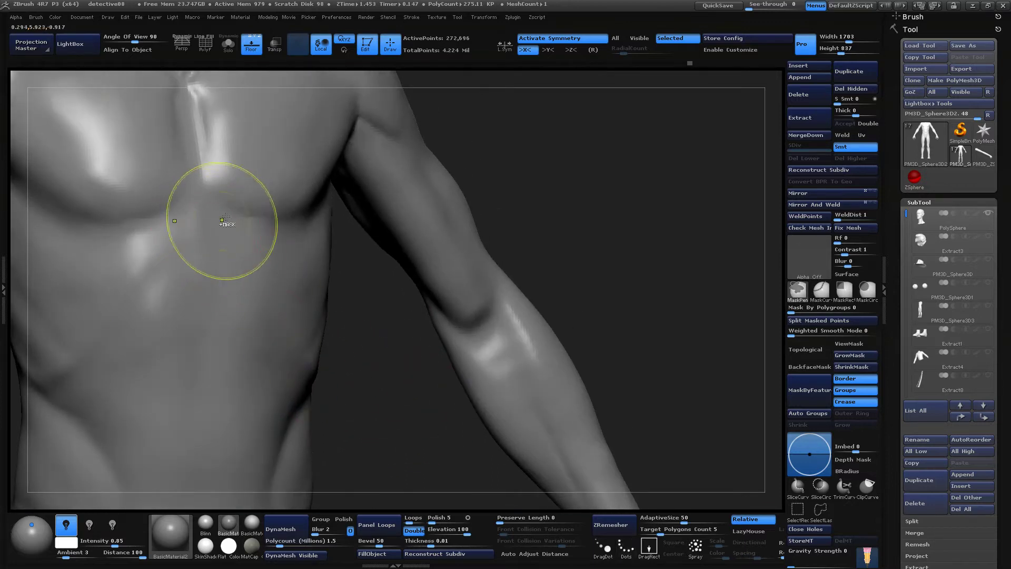
key("ctrl+z")
key("ctrl+z")
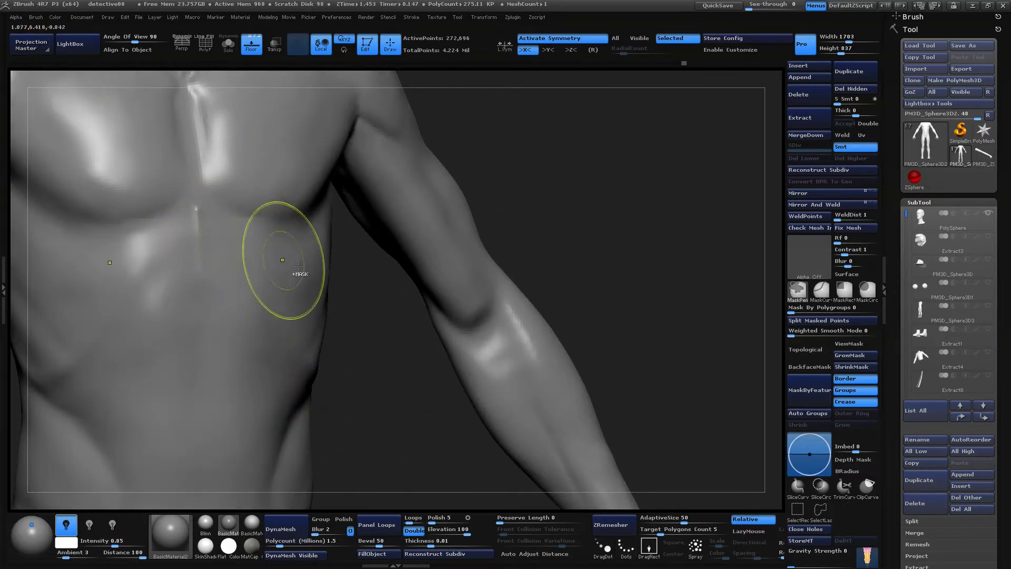
left_click_drag(367, 349, 366, 356, "shift")
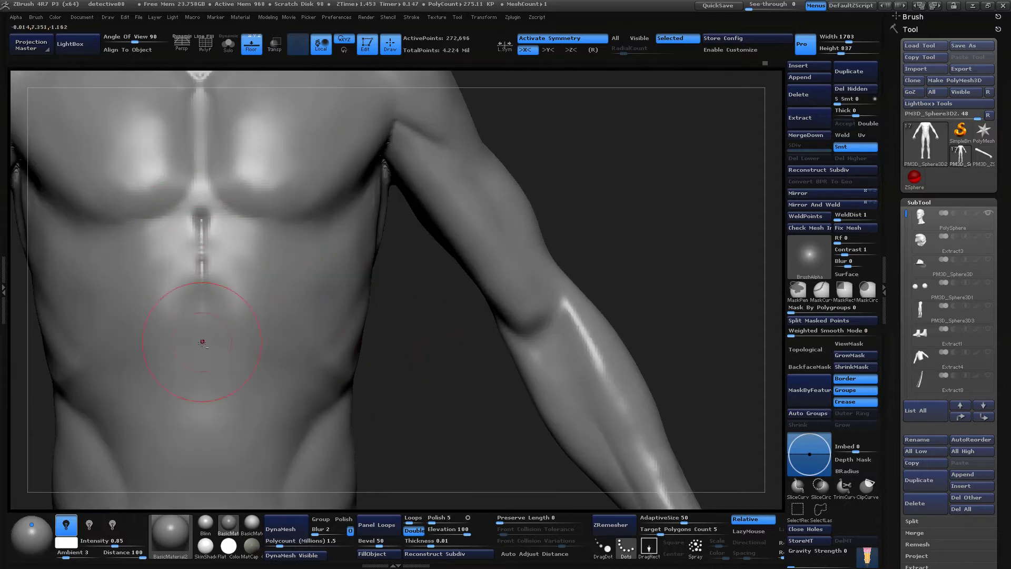
left_click_drag(207, 273, 205, 241, "shift")
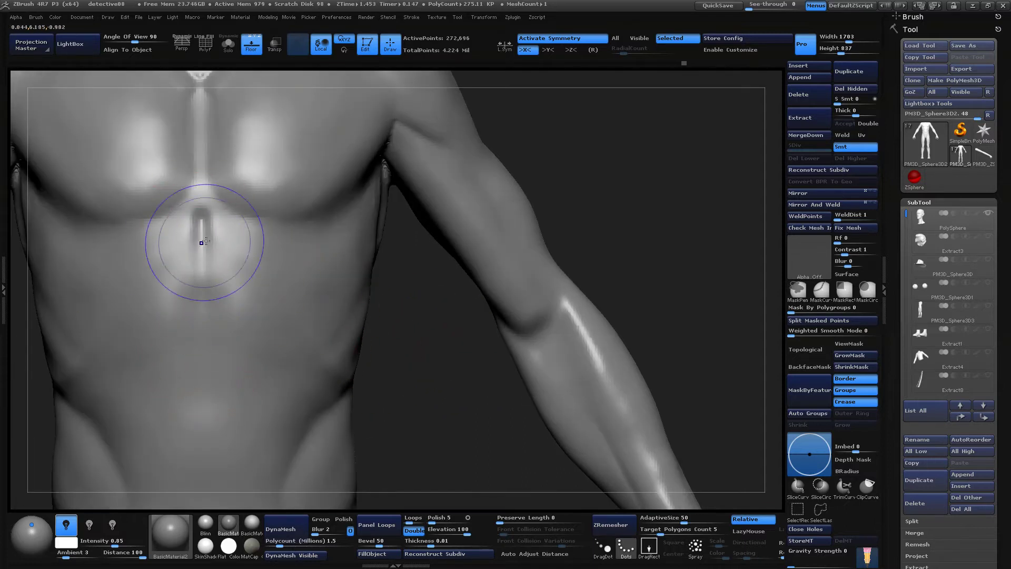
Switch to the ClayBuildup brush with a smaller draw size and build up rib strokes on the upper abdomen just below the pectorals
mouse_move(401, 326)
left_mouse_down()
mouse_move(472, 334)
mouse_move(623, 160)
mouse_move(583, 160)
mouse_move(562, 302)
mouse_move(591, 232)
mouse_move(553, 311)
left_mouse_up()
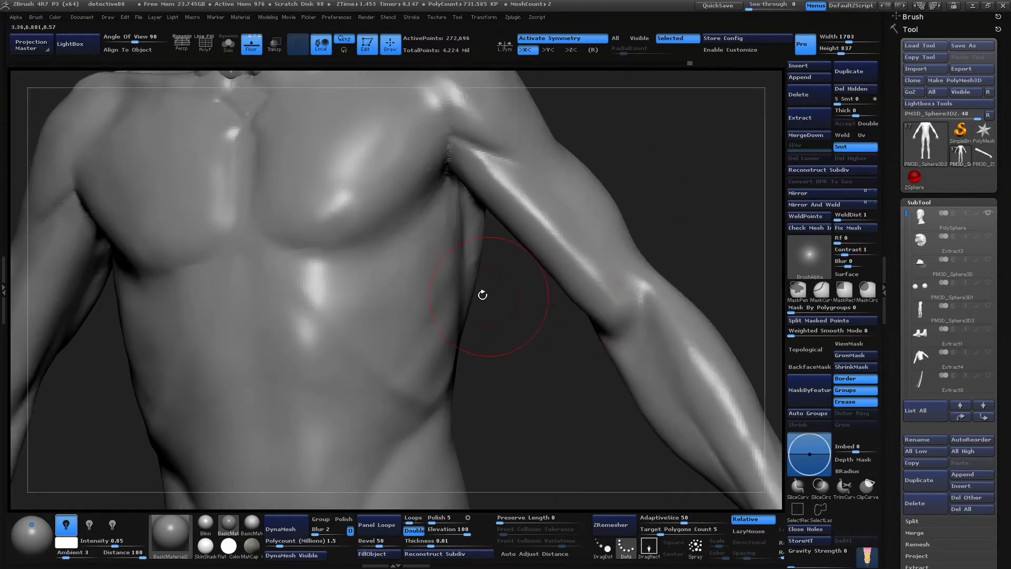
key("b")
left_click(424, 339)
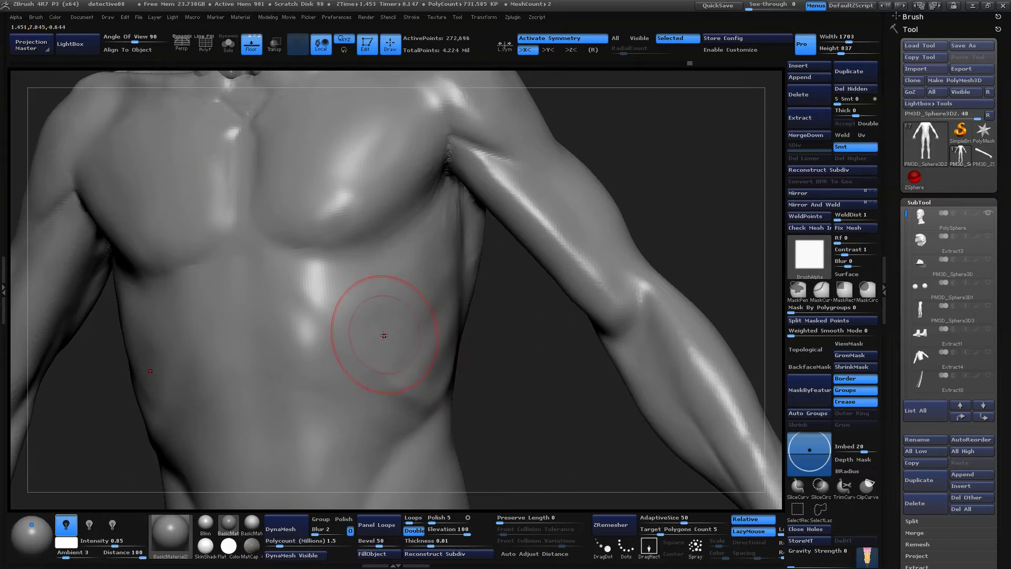
key("space")
mouse_move(394, 343)
left_mouse_down()
mouse_move(385, 344)
mouse_move(404, 353)
mouse_move(386, 353)
left_mouse_up()
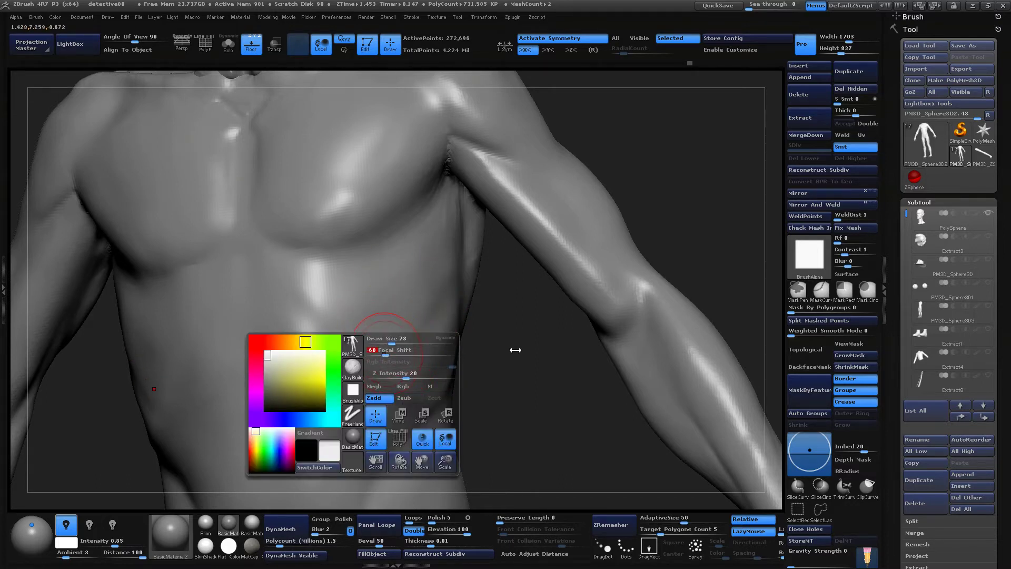
left_click_drag(514, 361, 512, 363)
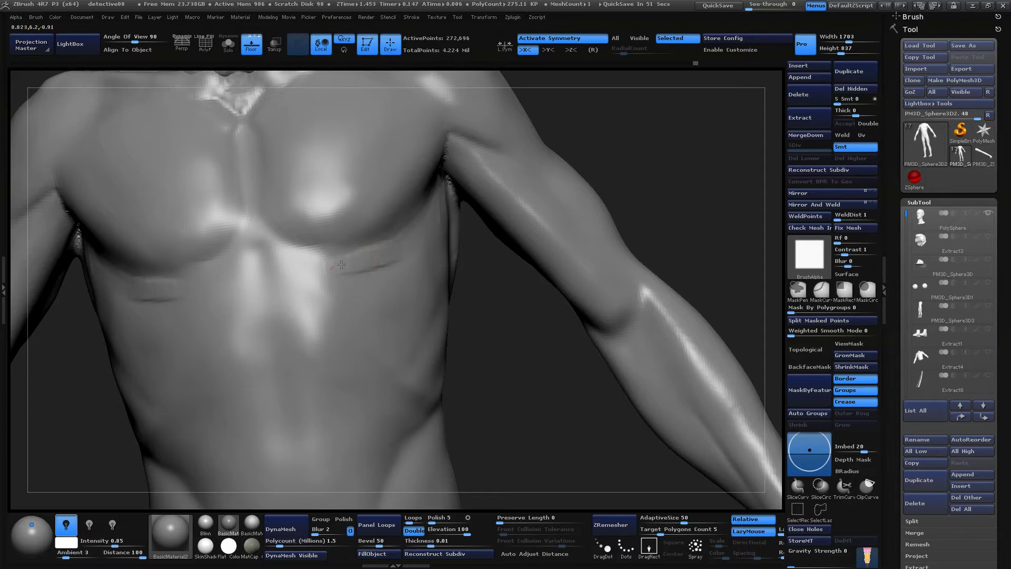
left_click_drag(463, 328, 430, 321)
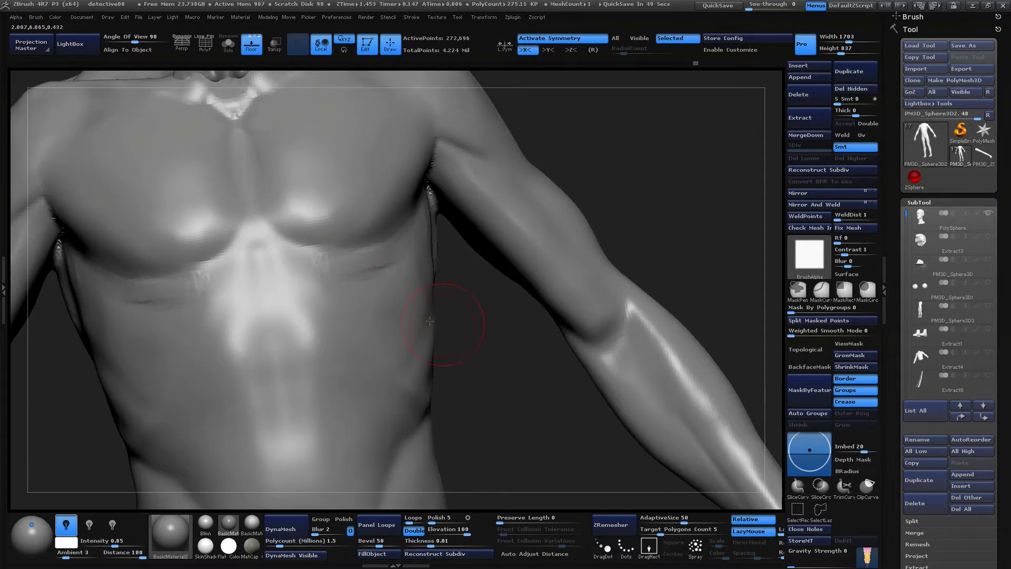
left_click_drag(460, 355, 438, 301)
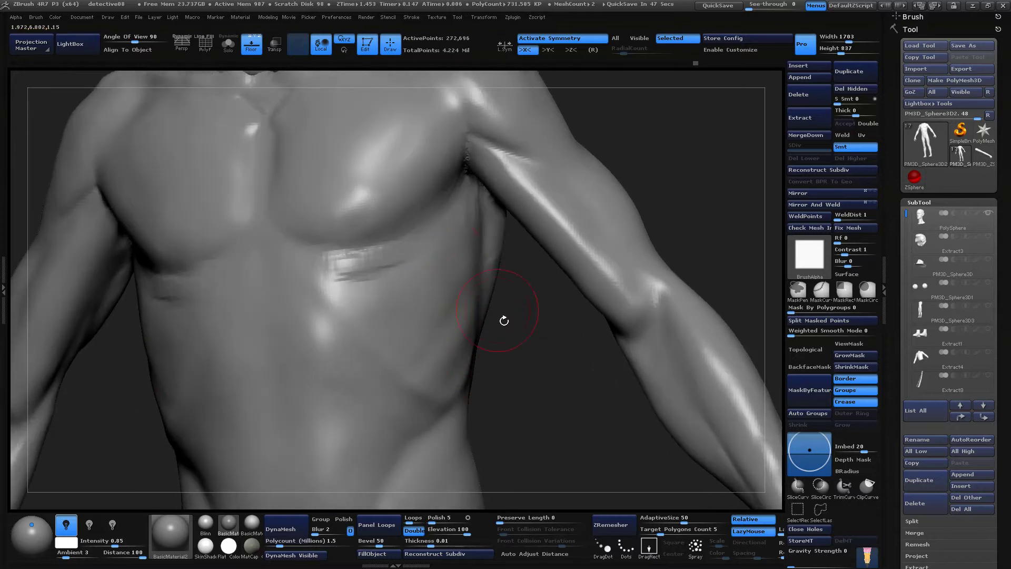
Build up muscle strands across the side of the ribcage, running from the armpit down beneath the pectoral
left_click_drag(504, 320, 463, 235)
right_click(498, 218)
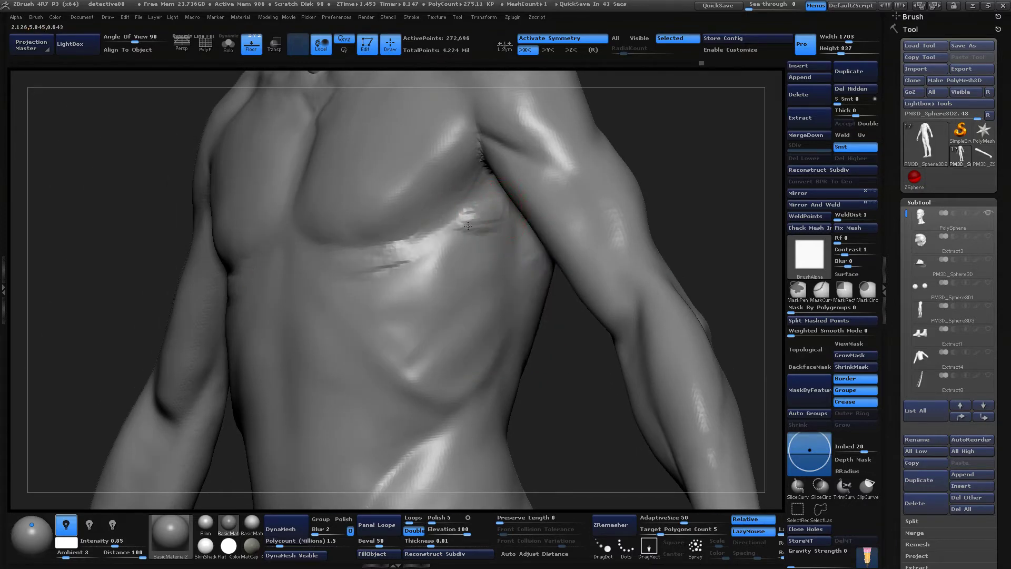
left_click_drag(652, 156, 653, 203, "alt")
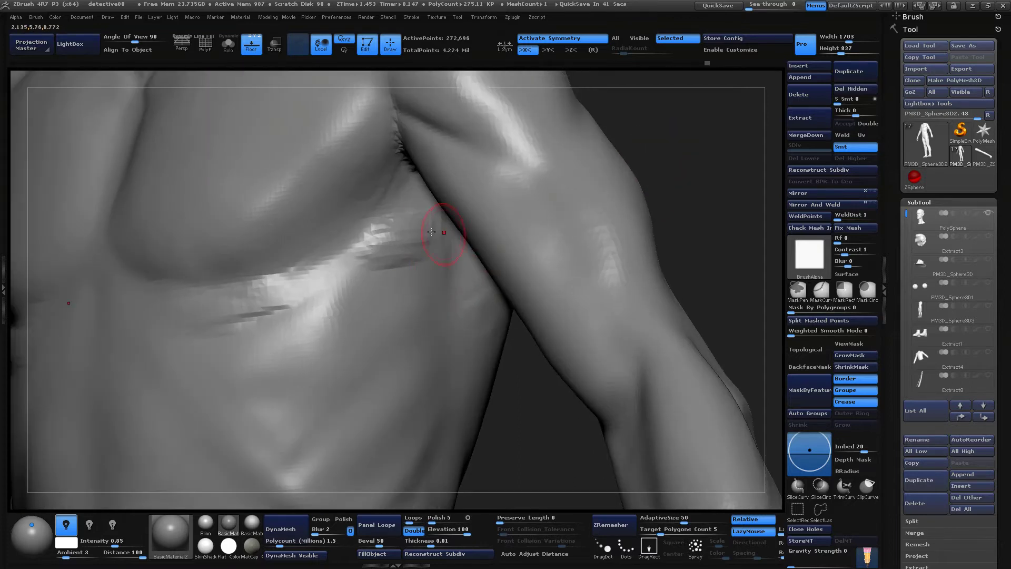
mouse_move(390, 229)
left_mouse_down()
mouse_move(355, 241)
mouse_move(390, 243)
left_mouse_up()
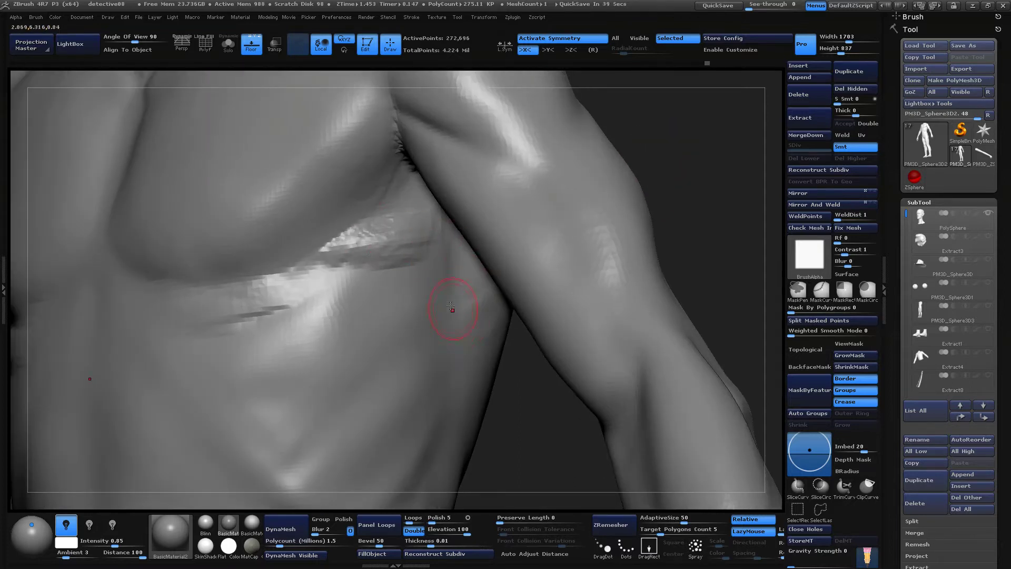
mouse_move(266, 310)
left_mouse_down()
mouse_move(319, 263)
mouse_move(207, 345)
mouse_move(316, 287)
left_mouse_up()
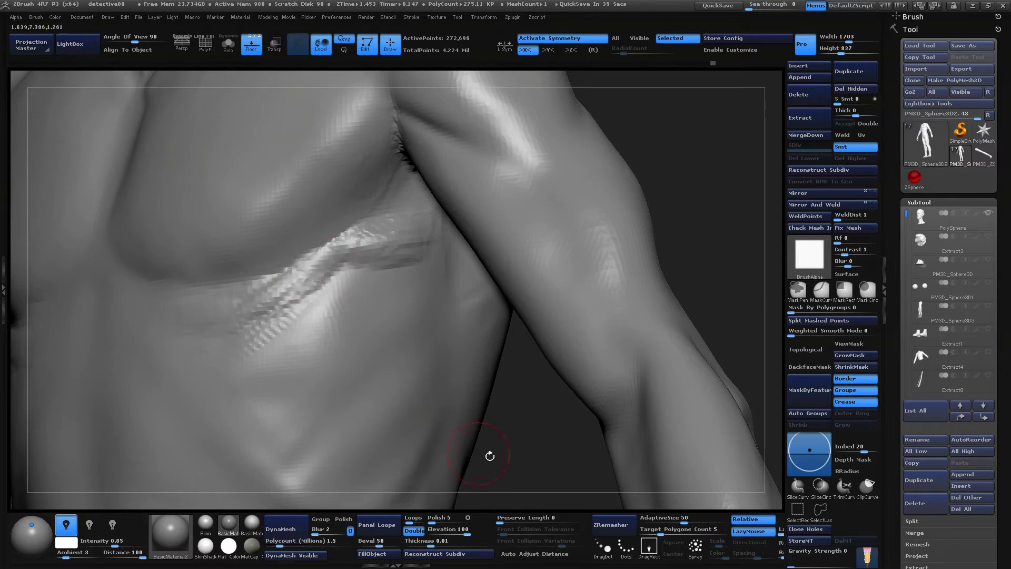
Smooth the new strands on the side of the ribcage between the armpit and the pectoral's lower edge
left_click_drag(490, 455, 463, 369)
left_click_drag(490, 408, 487, 413)
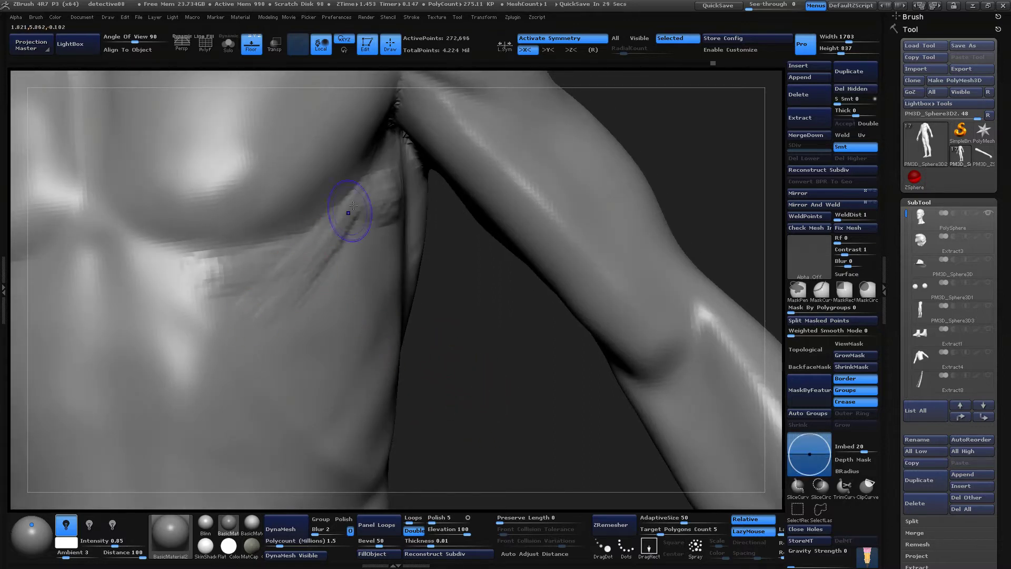
left_click_drag(350, 209, 360, 192, "shift")
left_click_drag(506, 248, 445, 235)
left_click_drag(421, 182, 411, 191, "shift")
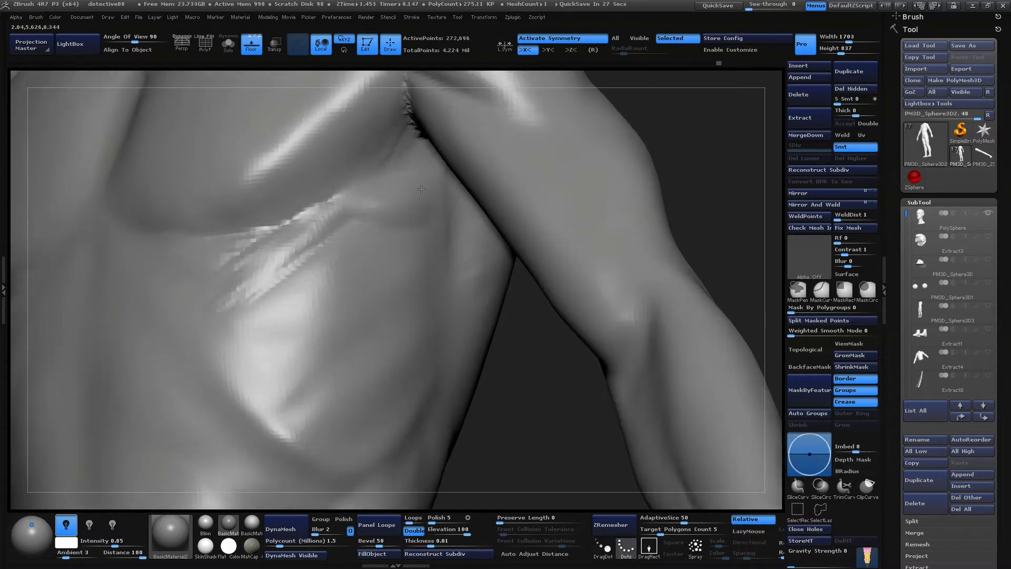
mouse_move(311, 233)
left_mouse_down("shift")
mouse_move(266, 255)
mouse_move(296, 239)
left_mouse_up("shift")
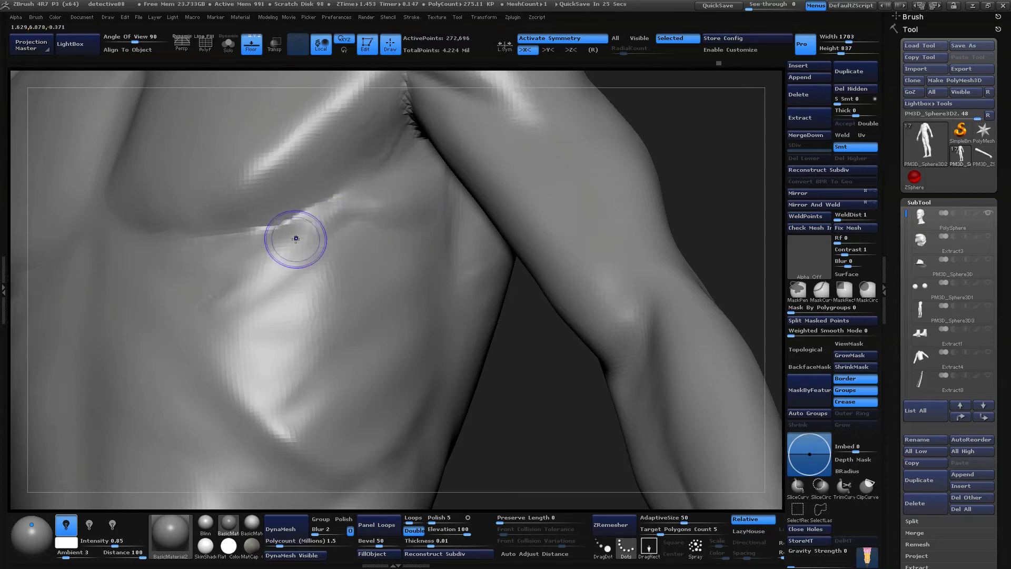
mouse_move(516, 461)
left_mouse_down("alt")
mouse_move(510, 431)
mouse_move(425, 374)
mouse_move(471, 365)
left_mouse_up("alt")
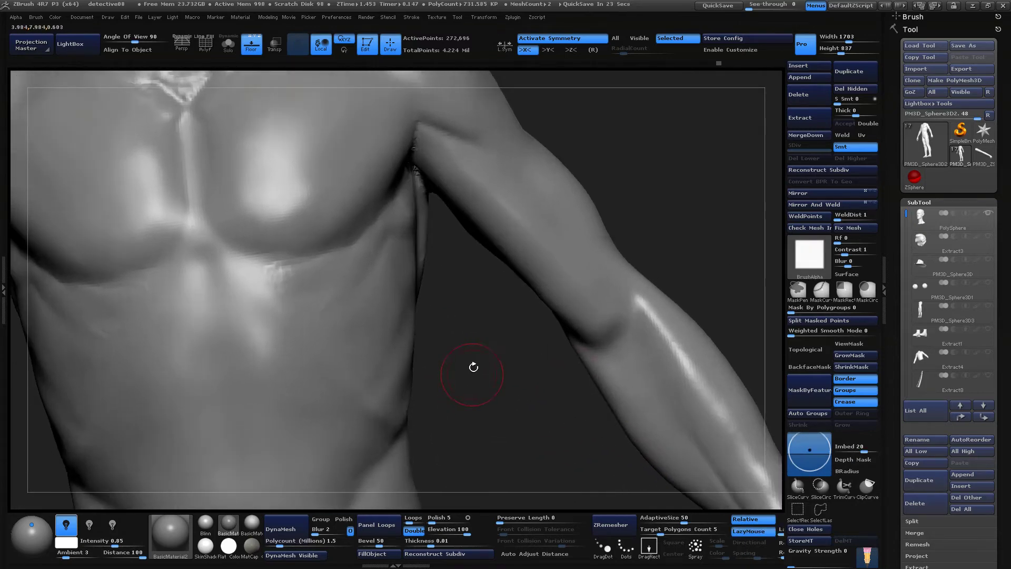
Add diagonal rib strokes directly under the pectorals and smooth them into the ribcage
key("shift")
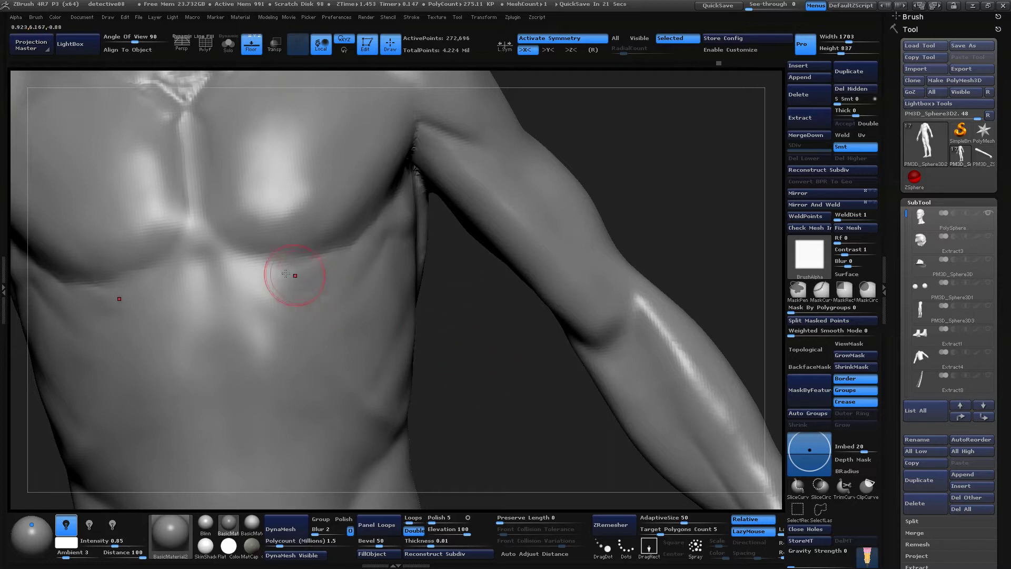
left_click_drag(282, 262, 341, 251)
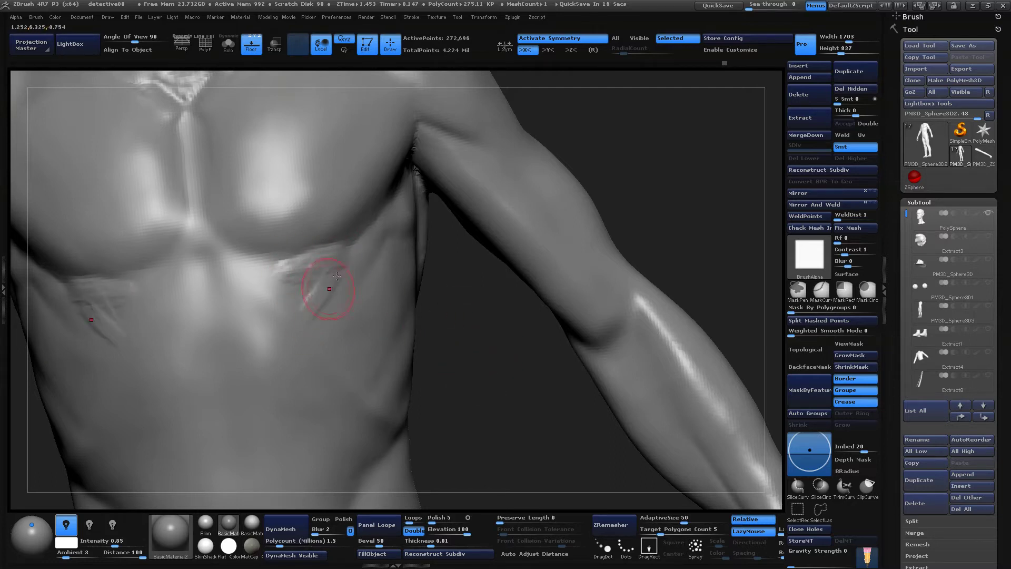
left_click_drag(312, 283, 298, 285)
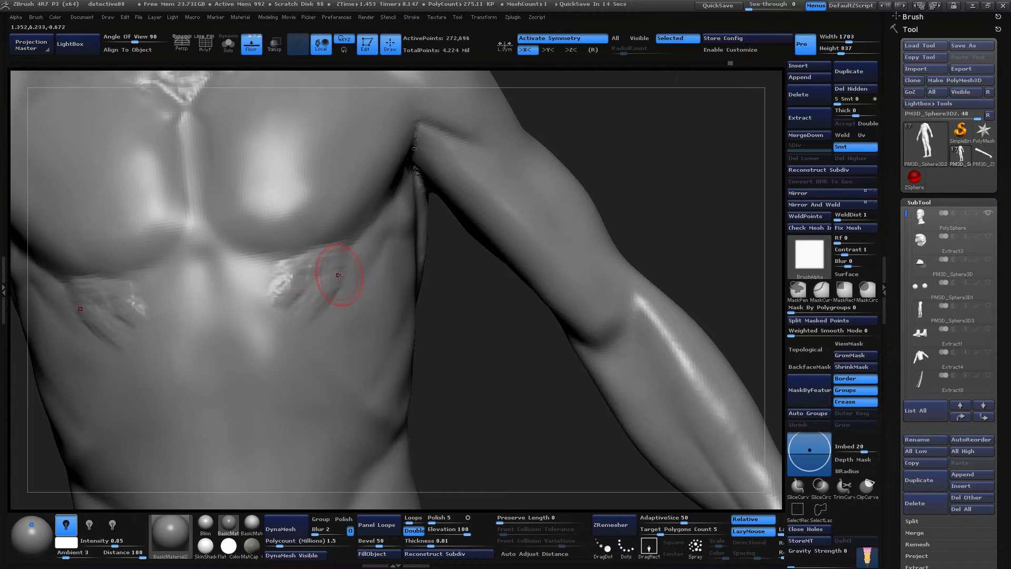
mouse_move(293, 334)
left_mouse_down()
mouse_move(295, 312)
mouse_move(261, 287)
mouse_move(266, 316)
mouse_move(253, 284)
mouse_move(279, 281)
mouse_move(255, 293)
mouse_move(294, 291)
mouse_move(293, 310)
left_mouse_up()
mouse_move(326, 276)
left_mouse_down("shift")
mouse_move(316, 289)
mouse_move(253, 279)
mouse_move(330, 261)
mouse_move(276, 289)
mouse_move(318, 301)
left_mouse_up("shift")
mouse_move(474, 350)
left_mouse_down()
mouse_move(453, 355)
mouse_move(567, 221)
mouse_move(564, 284)
left_mouse_up()
left_click_drag(334, 307, 390, 281, "shift")
Build up the lower ribcage edge and the upper abdominal muscles on both sides of the midline
mouse_move(538, 363)
left_mouse_down("alt")
mouse_move(532, 268)
mouse_move(592, 262)
mouse_move(455, 391)
left_mouse_up("alt")
left_click_drag(448, 357, 452, 400)
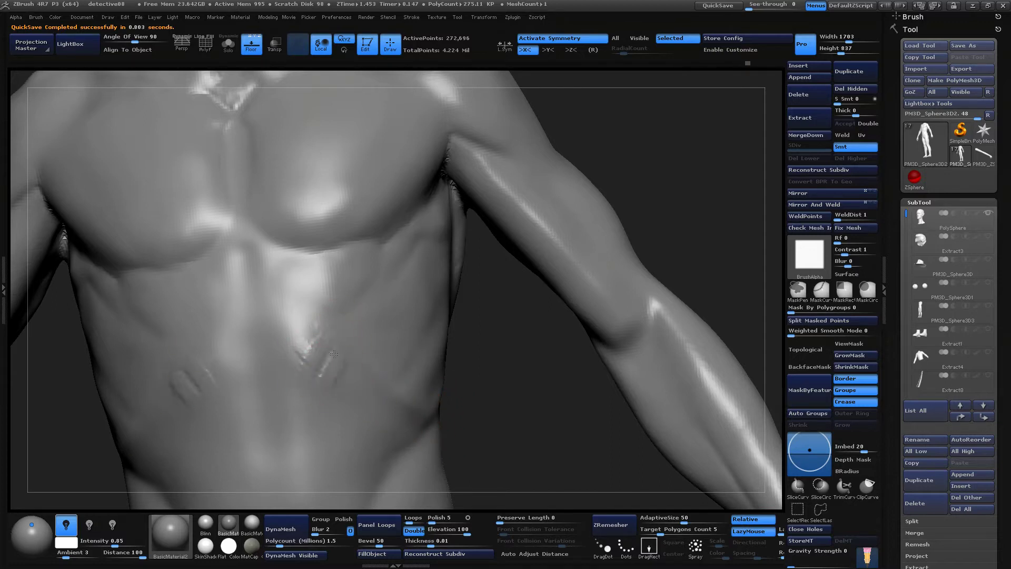
mouse_move(333, 353)
left_mouse_down()
mouse_move(306, 372)
mouse_move(296, 355)
mouse_move(294, 368)
mouse_move(333, 332)
left_mouse_up()
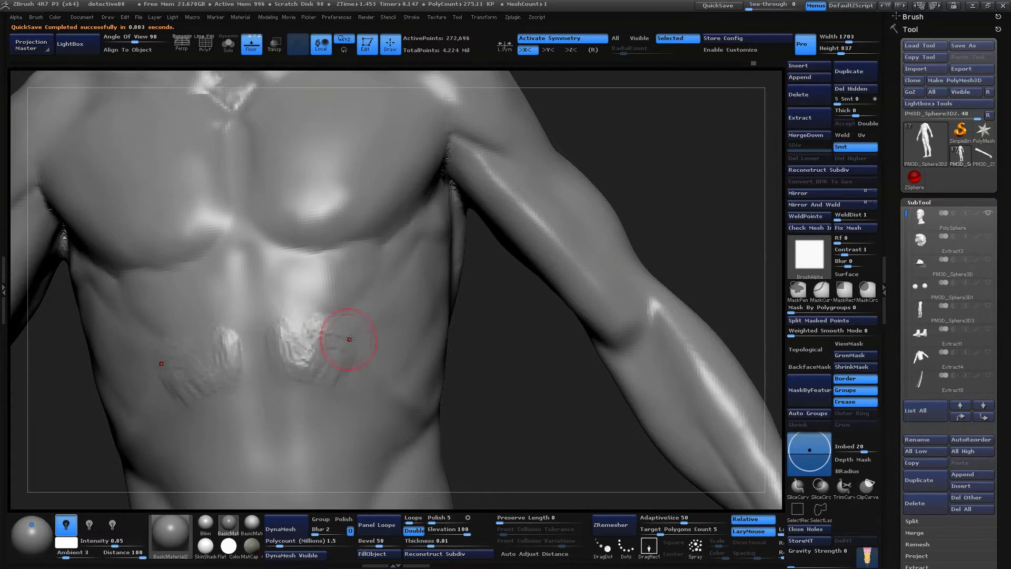
left_click_drag(485, 384, 421, 384)
mouse_move(345, 322)
left_mouse_down()
mouse_move(325, 351)
mouse_move(322, 343)
left_mouse_up()
Smooth the upper abdominal muscles and lower rib strokes until they blend into the torso
left_click_drag(495, 387, 537, 387)
left_click_drag(316, 345, 283, 330, "shift")
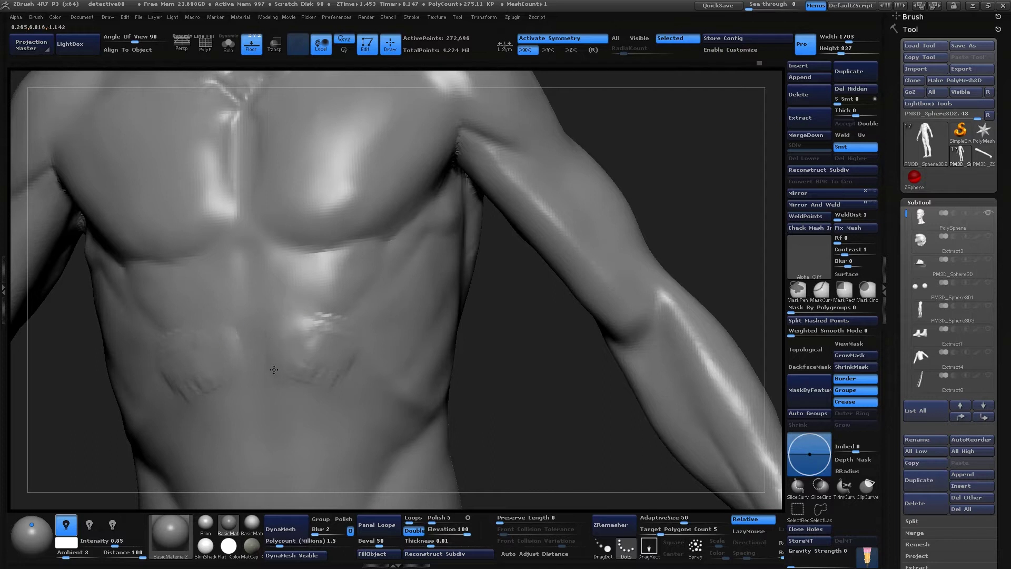
mouse_move(273, 370)
left_mouse_down("shift")
mouse_move(266, 359)
mouse_move(301, 372)
mouse_move(289, 338)
mouse_move(367, 363)
mouse_move(302, 350)
mouse_move(339, 350)
mouse_move(319, 320)
mouse_move(312, 377)
left_mouse_up("shift")
mouse_move(506, 415)
left_mouse_down()
mouse_move(531, 402)
mouse_move(579, 200)
mouse_move(616, 226)
mouse_move(588, 294)
left_mouse_up()
left_click_drag(306, 348, 331, 342, "shift")
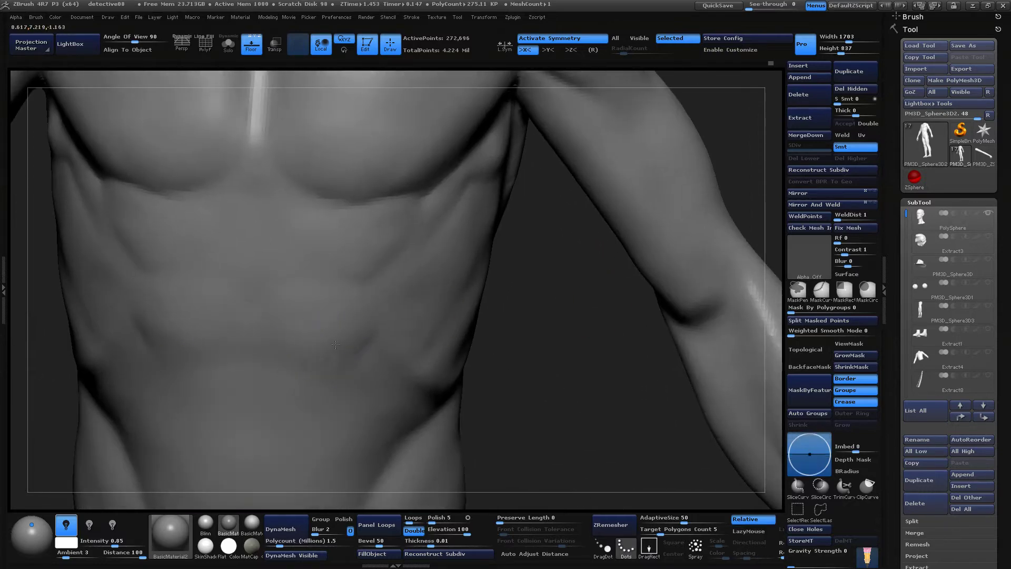
mouse_move(485, 432)
left_mouse_down()
mouse_move(473, 404)
mouse_move(535, 436)
mouse_move(550, 390)
mouse_move(558, 406)
mouse_move(576, 392)
mouse_move(558, 391)
left_mouse_up()
left_click_drag(521, 352, 516, 387, "alt")
left_click_drag(264, 269, 246, 255, "shift")
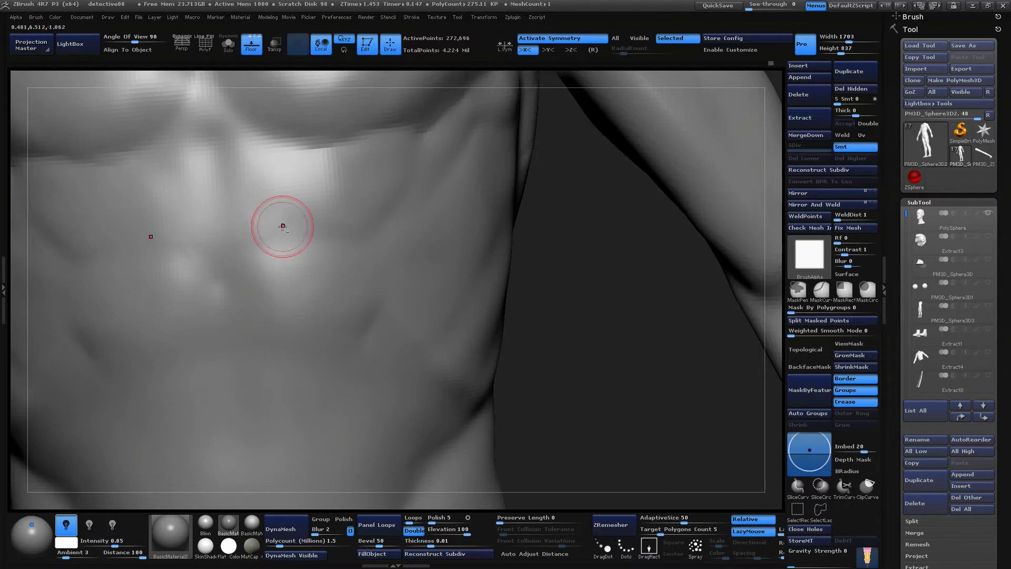
Reduce the brush draw size and sculpt a navel on the midline of the lower abdomen
left_click_drag(537, 337, 562, 398)
mouse_move(608, 472)
left_mouse_down()
mouse_move(617, 395)
mouse_move(636, 447)
left_mouse_up()
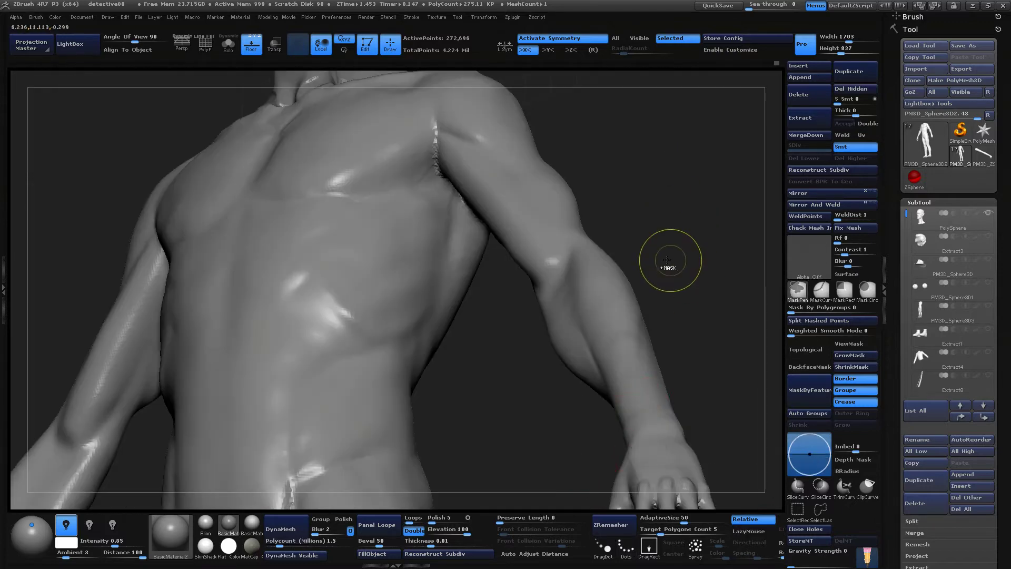
left_click_drag(670, 265, 600, 268)
mouse_move(519, 366)
left_mouse_down()
mouse_move(485, 395)
mouse_move(442, 371)
mouse_move(482, 379)
mouse_move(350, 339)
left_mouse_up()
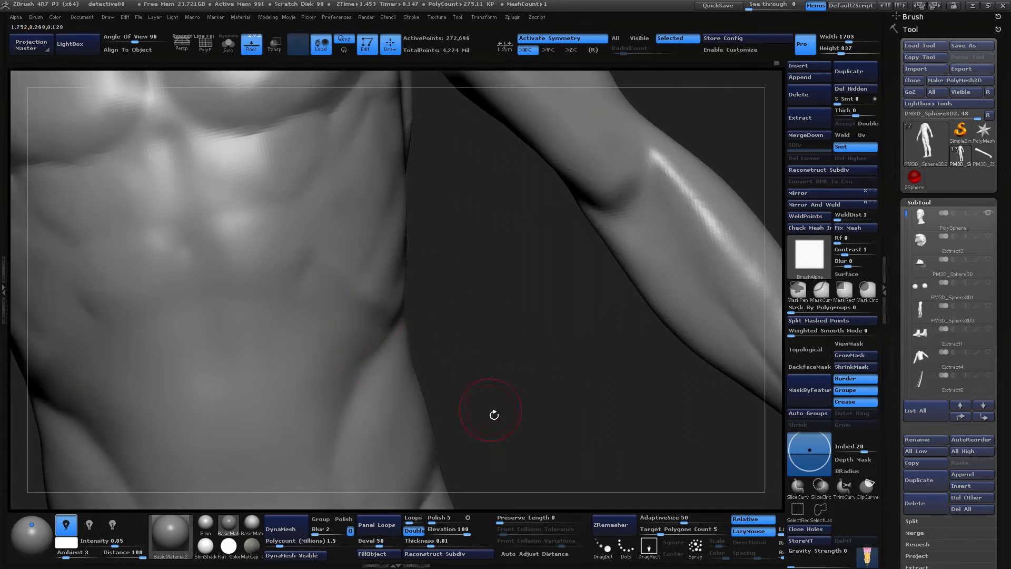
left_click_drag(494, 415, 526, 398, "alt")
mouse_move(579, 358)
left_mouse_down()
mouse_move(548, 337)
mouse_move(540, 348)
mouse_move(584, 400)
mouse_move(589, 279)
left_mouse_up()
key("space")
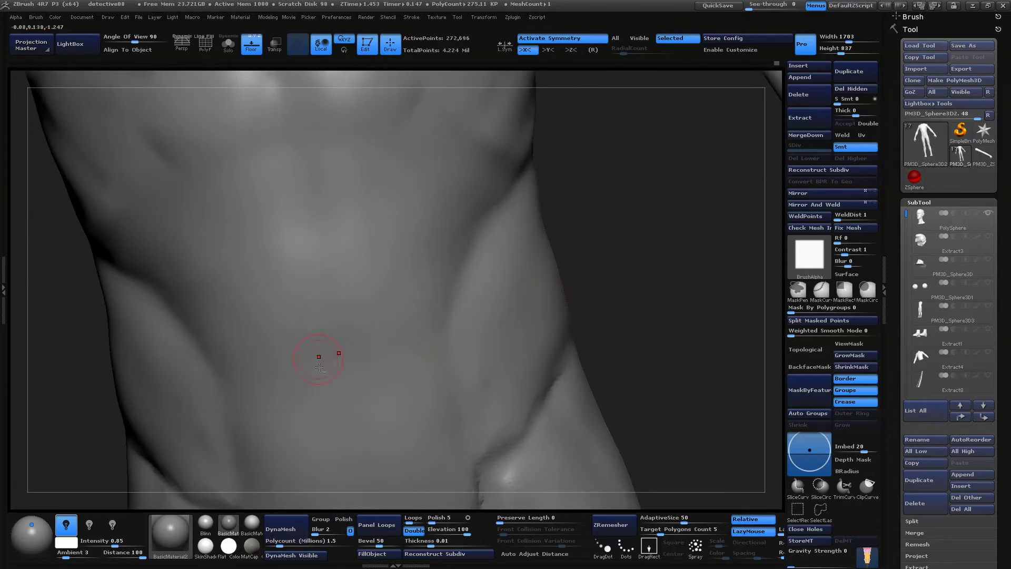
mouse_move(336, 339)
left_mouse_down()
mouse_move(323, 355)
mouse_move(337, 345)
left_mouse_up()
mouse_move(616, 296)
left_mouse_down()
mouse_move(621, 302)
mouse_move(597, 233)
left_mouse_up()
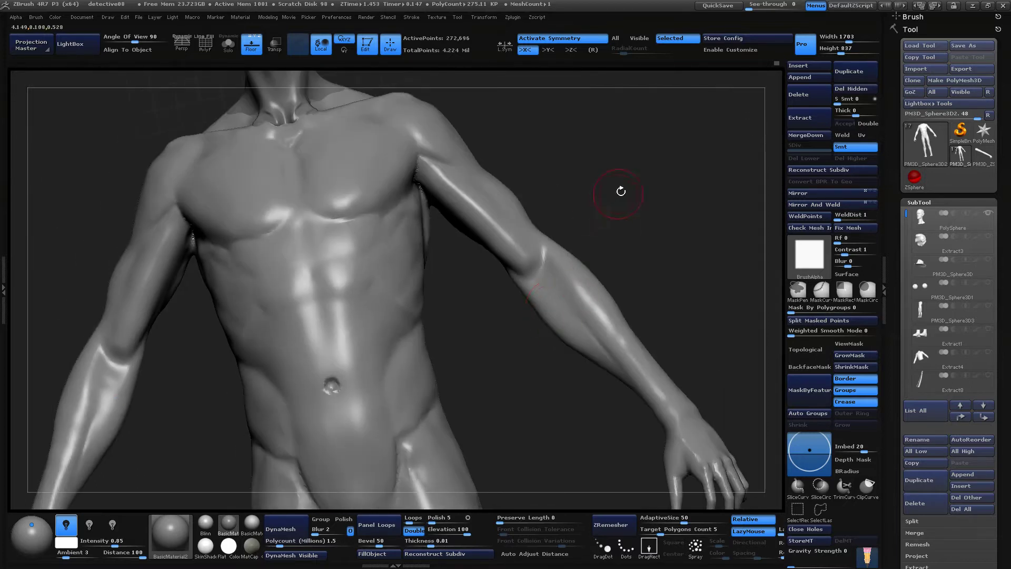
left_click_drag(621, 191, 587, 224)
Undo the last three strokes and carve the navel again on the lower abdomen's midline
key("ctrl+z")
key("ctrl+z")
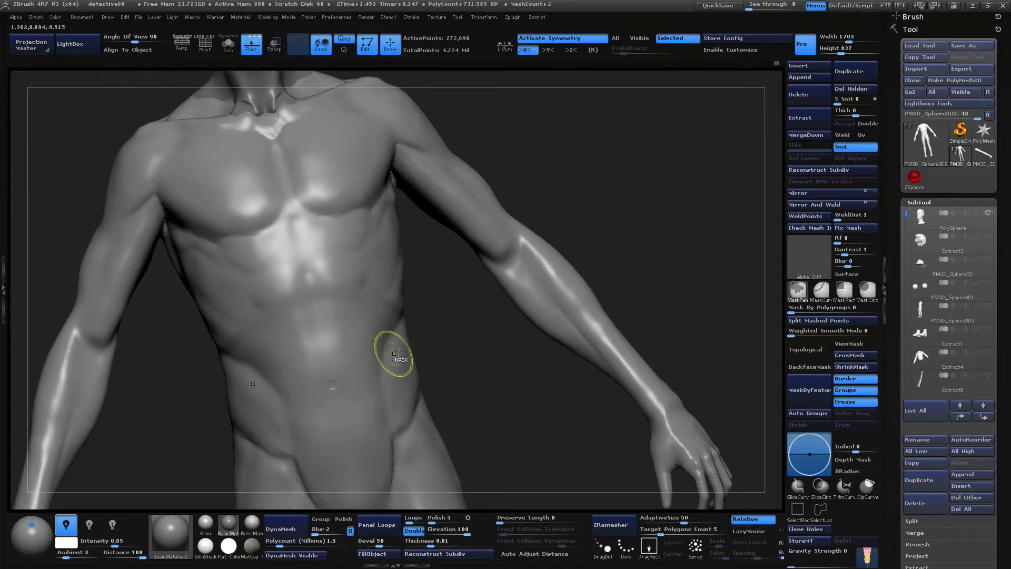
key("ctrl+z")
left_click_drag(477, 373, 470, 431, "alt")
left_click_drag(326, 361, 334, 363, "alt")
left_click_drag(519, 418, 508, 360, "alt")
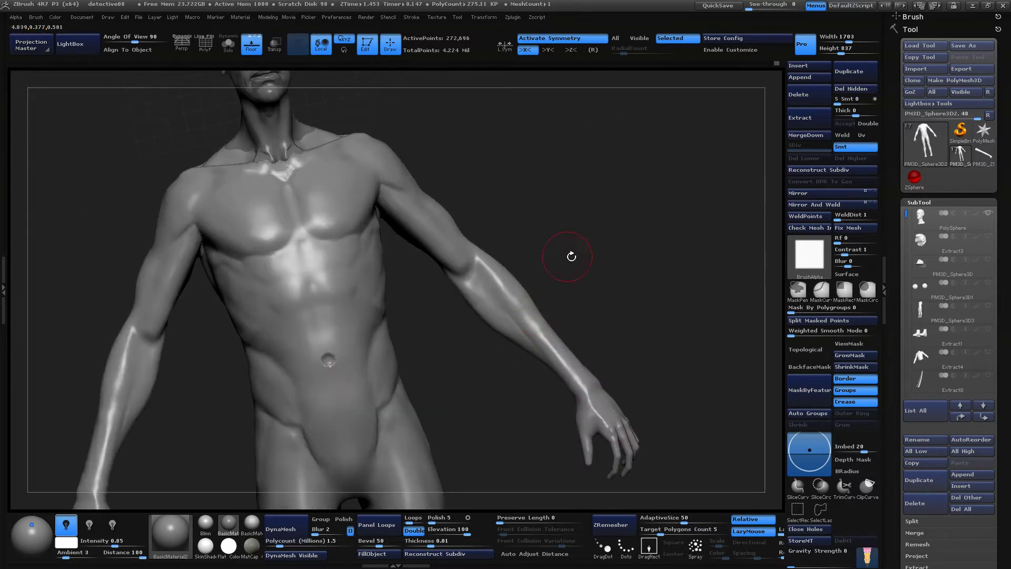
left_click_drag(572, 257, 539, 265)
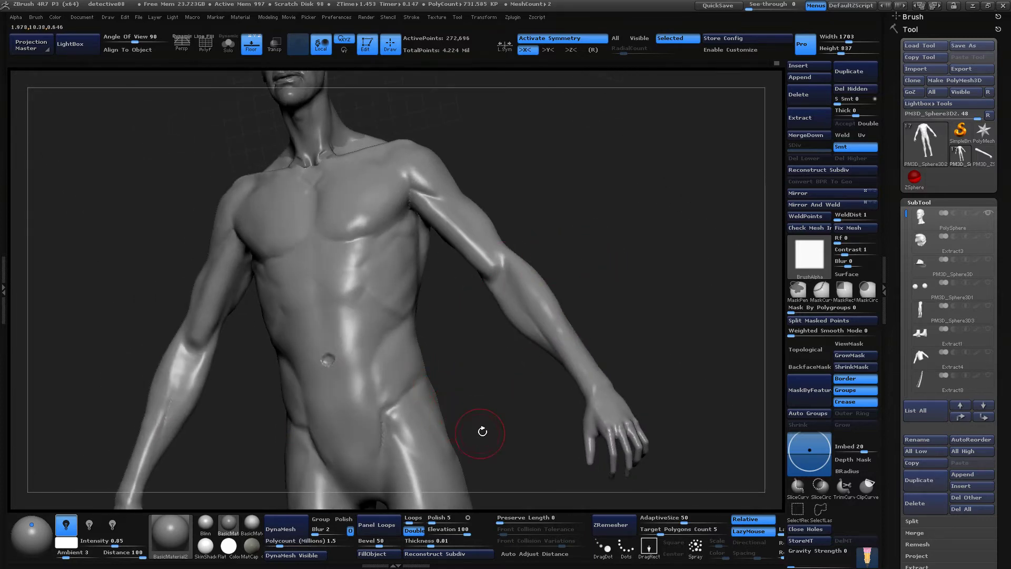
left_click_drag(483, 431, 503, 395, "alt")
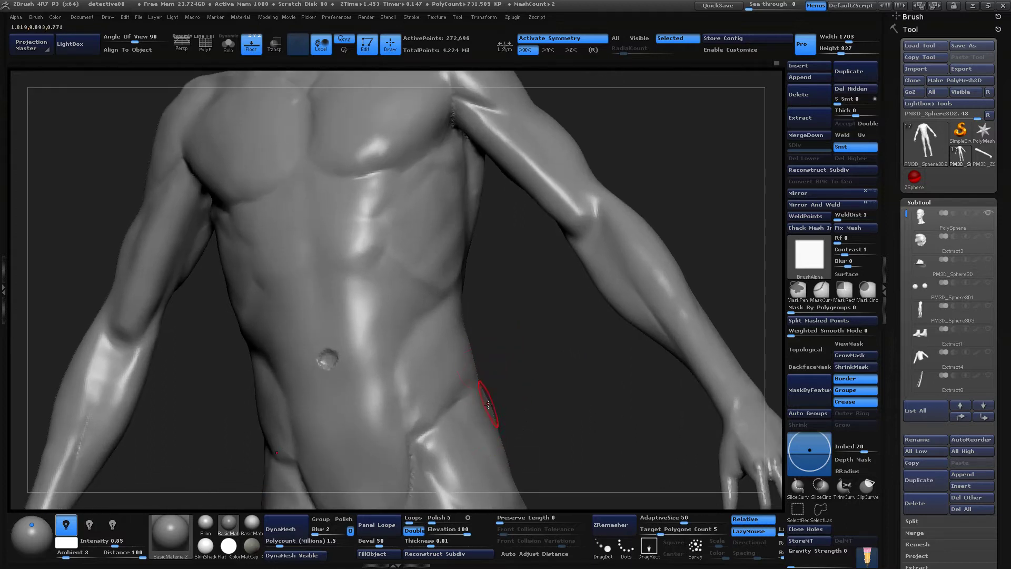
Enlarge the brush draw size and build up the lower oblique above the hip, beside the navel
key("space")
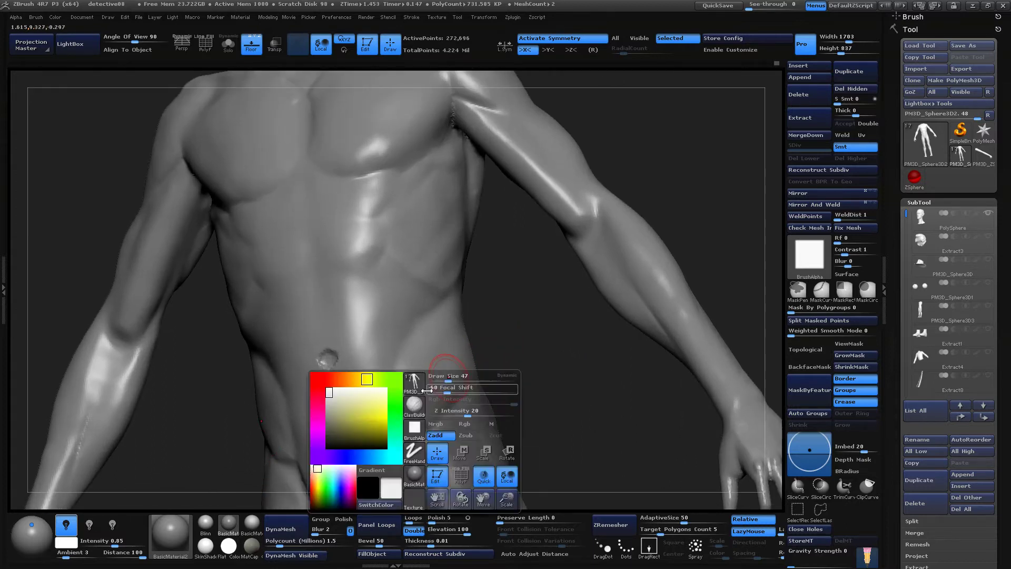
mouse_move(438, 412)
left_mouse_down()
mouse_move(416, 411)
mouse_move(411, 384)
left_mouse_up()
left_click_drag(523, 384, 529, 408)
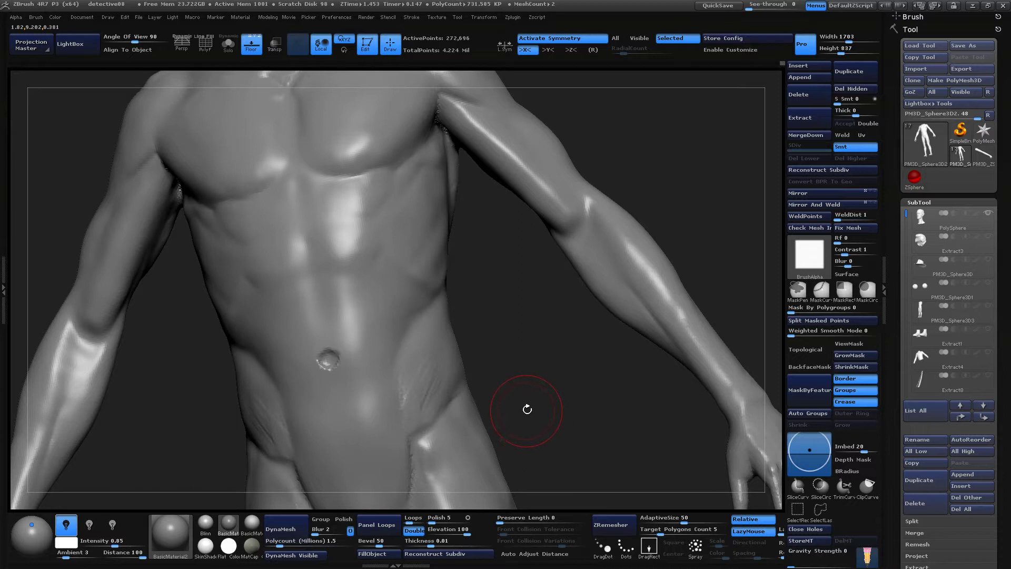
mouse_move(537, 420)
left_mouse_down()
mouse_move(449, 350)
mouse_move(431, 366)
mouse_move(441, 379)
mouse_move(421, 360)
mouse_move(417, 377)
left_mouse_up()
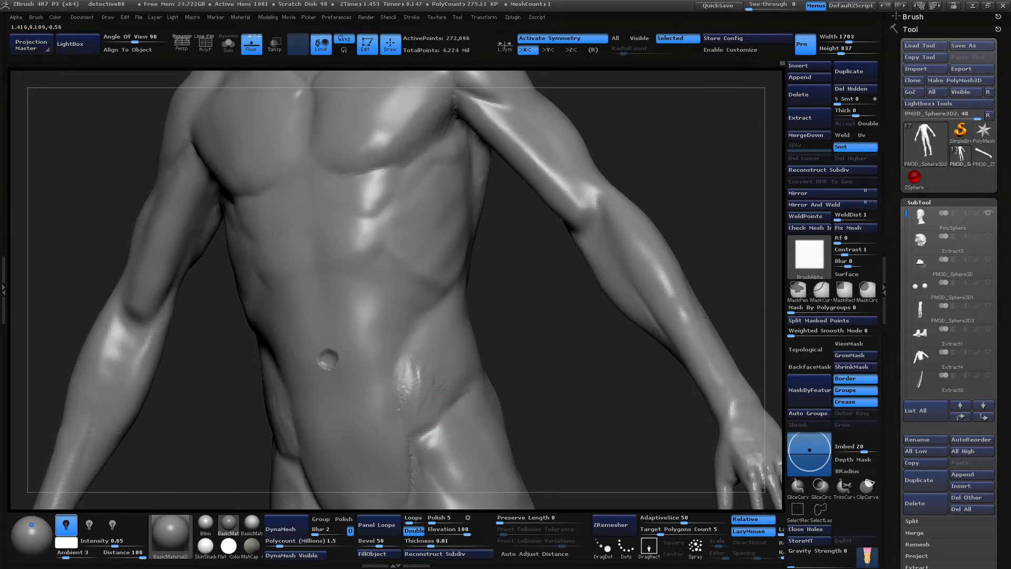
mouse_move(514, 391)
left_mouse_down()
mouse_move(517, 349)
mouse_move(448, 321)
mouse_move(417, 282)
mouse_move(443, 268)
left_mouse_up()
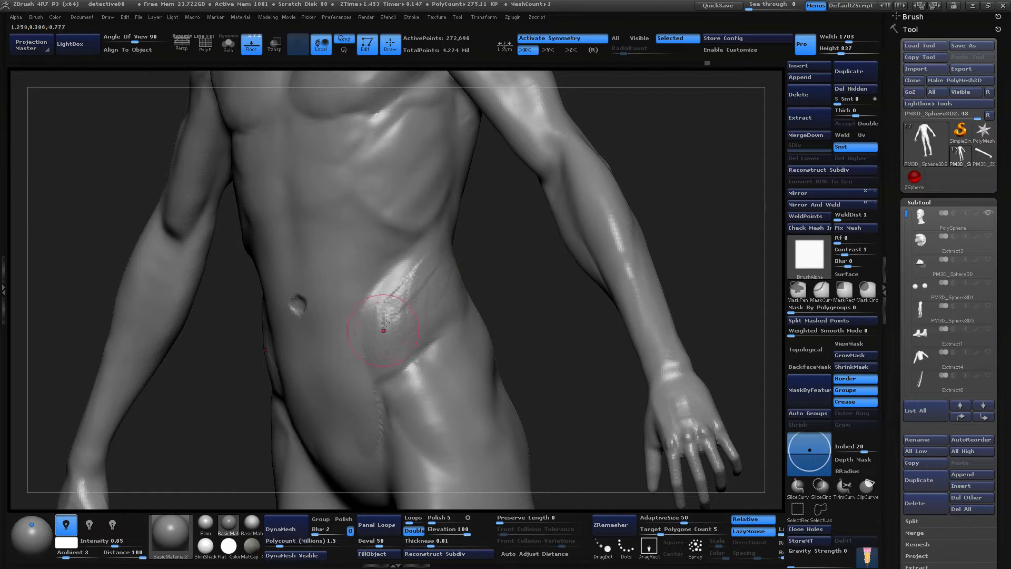
Build up the inner edge of the lower oblique above the groin and smooth it into the abdomen
mouse_move(474, 305)
left_mouse_down()
mouse_move(505, 321)
mouse_move(530, 304)
mouse_move(527, 342)
left_mouse_up()
left_click_drag(340, 388, 333, 440)
left_click_drag(526, 387, 534, 288, "alt")
left_click_drag(345, 279, 328, 328)
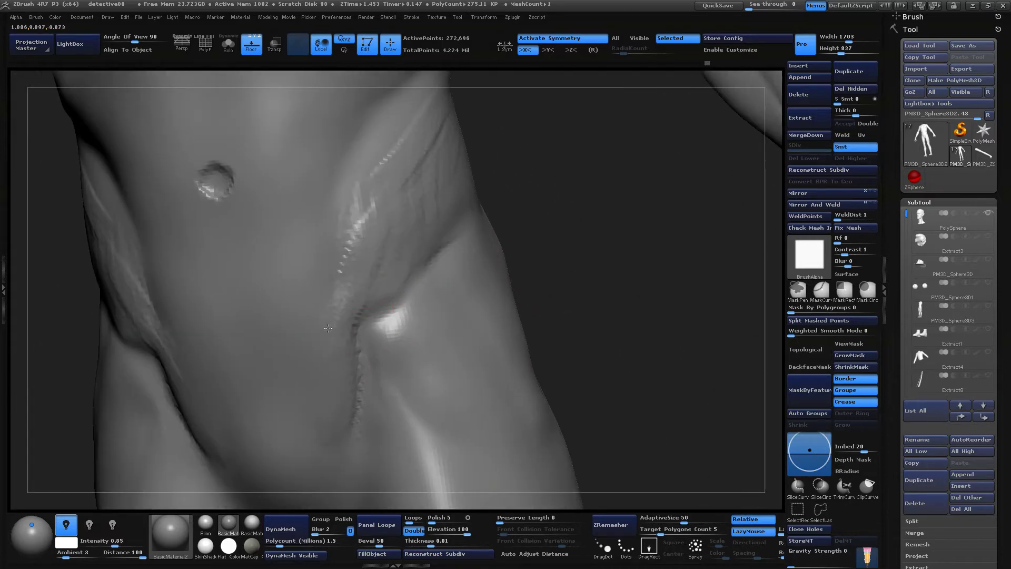
left_click_drag(361, 199, 334, 308)
left_click_drag(355, 268, 346, 285, "shift")
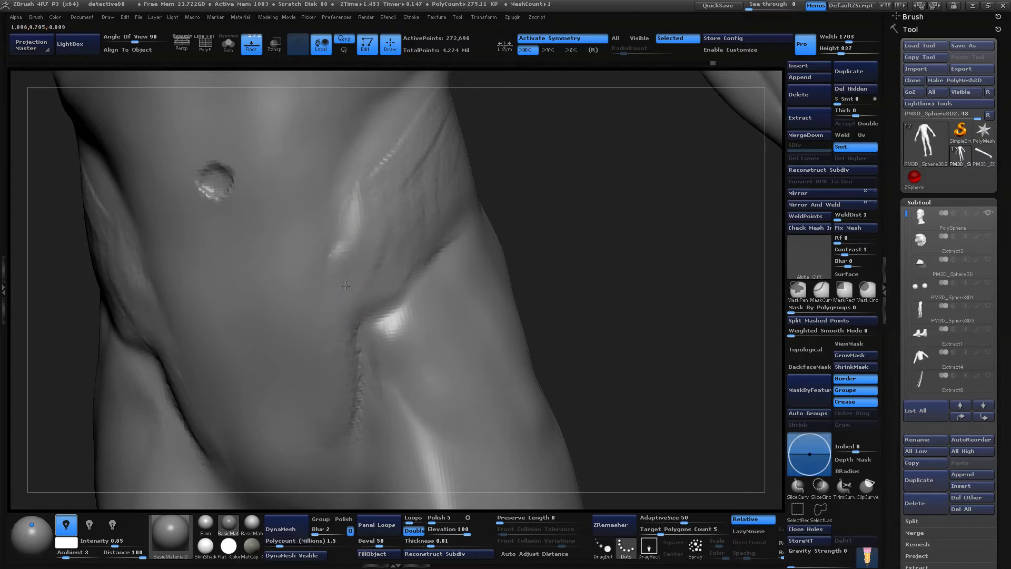
left_click_drag(515, 220, 402, 213)
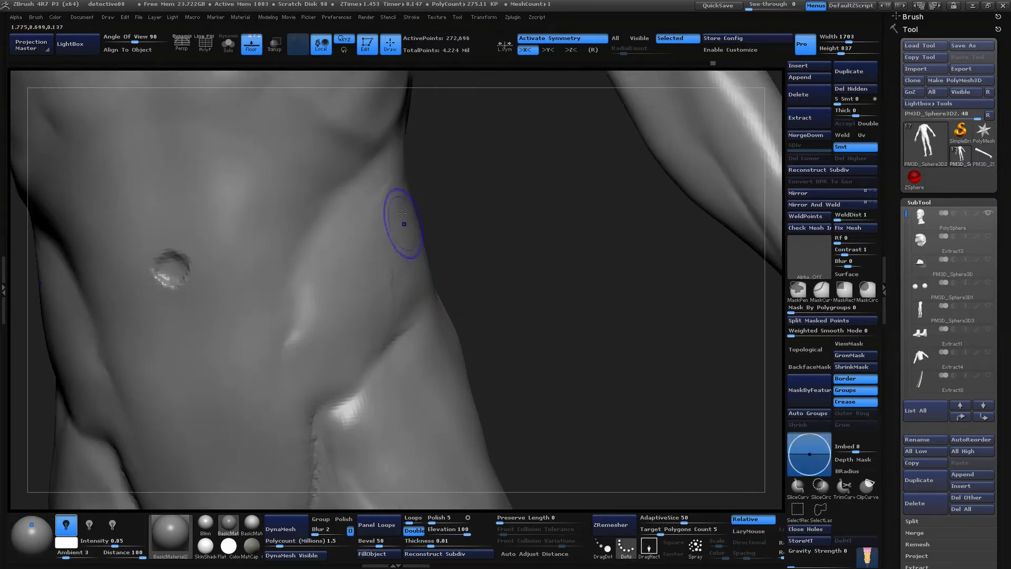
left_click_drag(307, 320, 296, 339, "shift")
Refine the lower abdomen between the hips and smooth the pubic crease along its lower edge
mouse_move(499, 298)
left_mouse_down("alt")
mouse_move(494, 285)
mouse_move(576, 242)
mouse_move(596, 246)
left_mouse_up("alt")
mouse_move(449, 367)
left_mouse_down("alt")
mouse_move(458, 319)
mouse_move(459, 372)
left_mouse_up("alt")
mouse_move(291, 358)
left_mouse_down()
mouse_move(245, 396)
mouse_move(292, 402)
left_mouse_up()
mouse_move(315, 342)
left_mouse_down("shift")
mouse_move(271, 403)
mouse_move(245, 404)
left_mouse_up("shift")
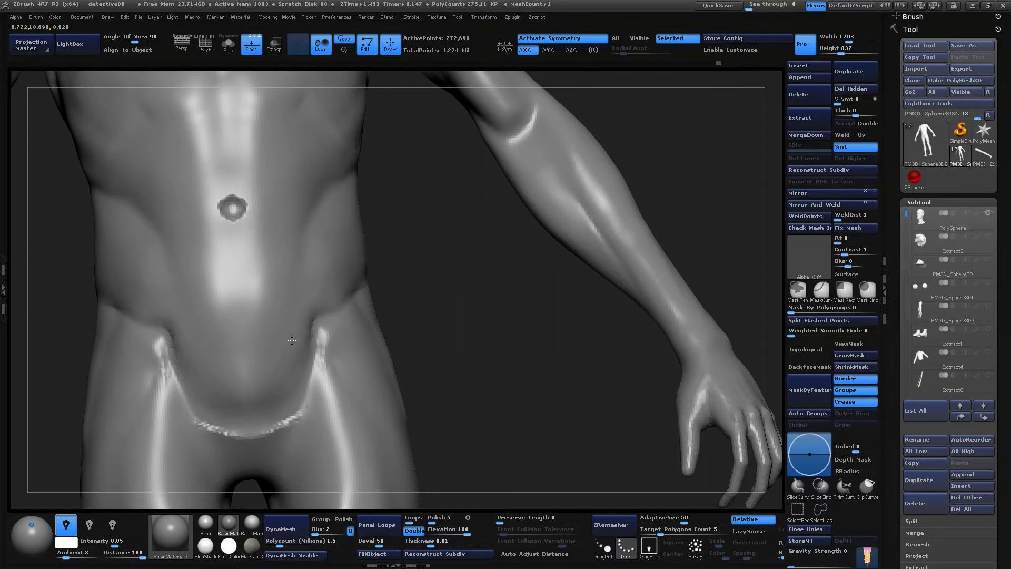
left_click_drag(456, 301, 453, 321, "alt")
left_click_drag(453, 321, 413, 346)
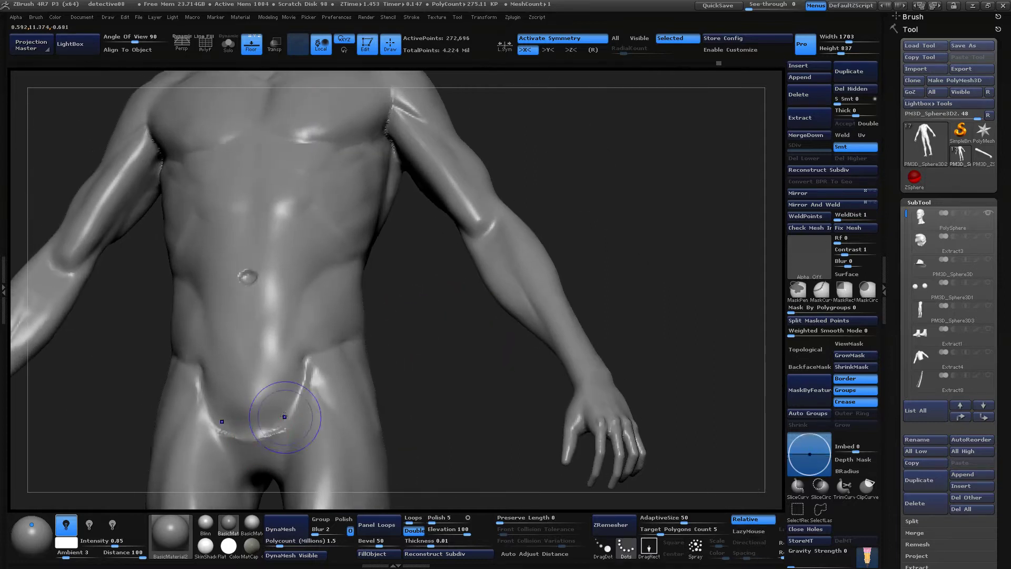
mouse_move(286, 416)
left_mouse_down("shift")
mouse_move(251, 427)
mouse_move(265, 450)
mouse_move(258, 423)
mouse_move(270, 430)
mouse_move(270, 473)
mouse_move(258, 432)
mouse_move(268, 421)
left_mouse_up("shift")
mouse_move(424, 336)
left_mouse_down()
mouse_move(472, 338)
mouse_move(580, 282)
mouse_move(431, 331)
mouse_move(436, 353)
left_mouse_up()
left_click_drag(344, 337, 336, 352)
Reduce the brush draw size and build up a curved skin fold over the upper rim of the navel
left_click_drag(454, 339, 464, 378, "alt")
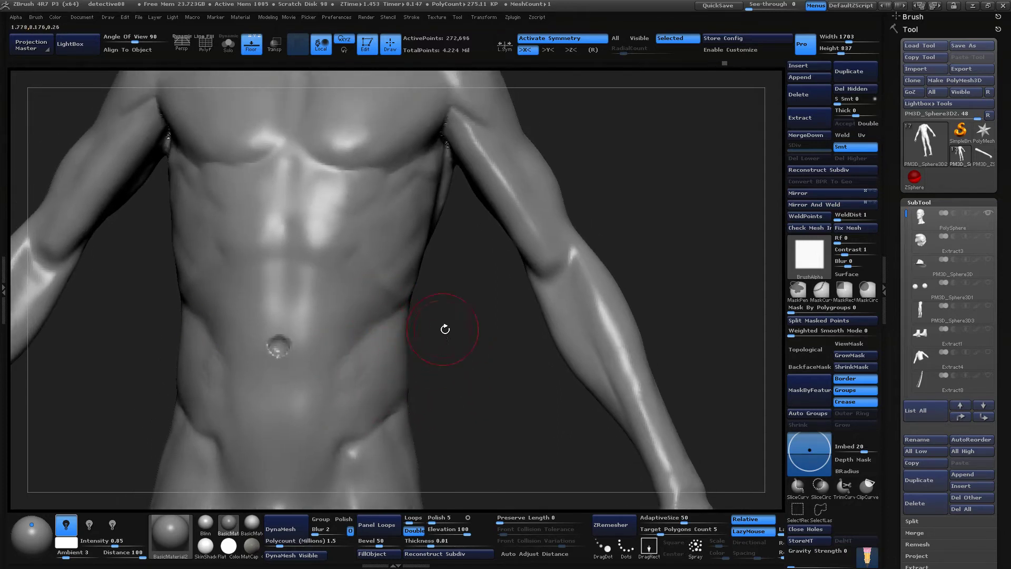
left_click_drag(446, 334, 456, 437, "alt")
key("space")
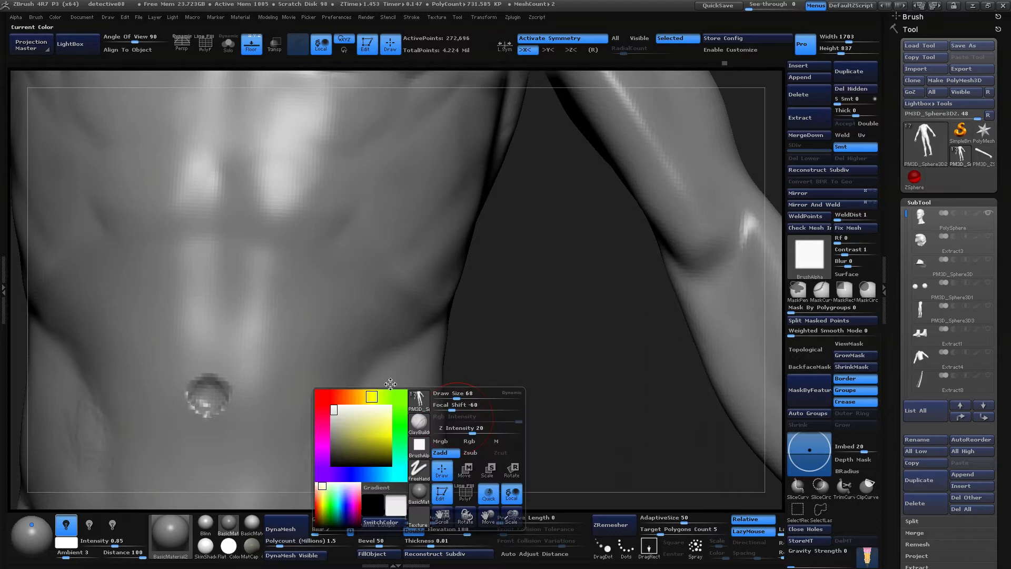
left_click_drag(456, 399, 452, 401)
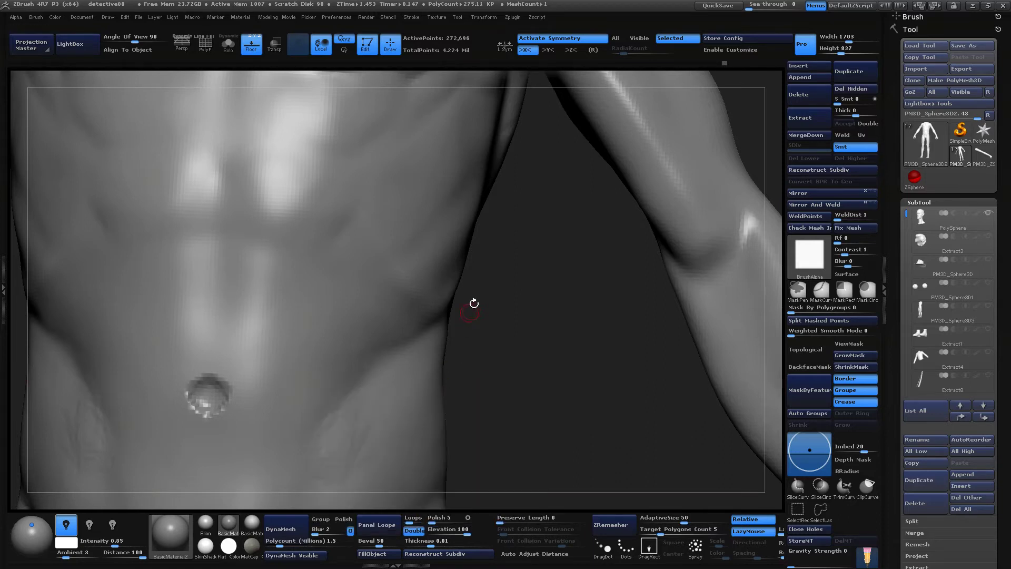
left_click_drag(504, 359, 548, 364)
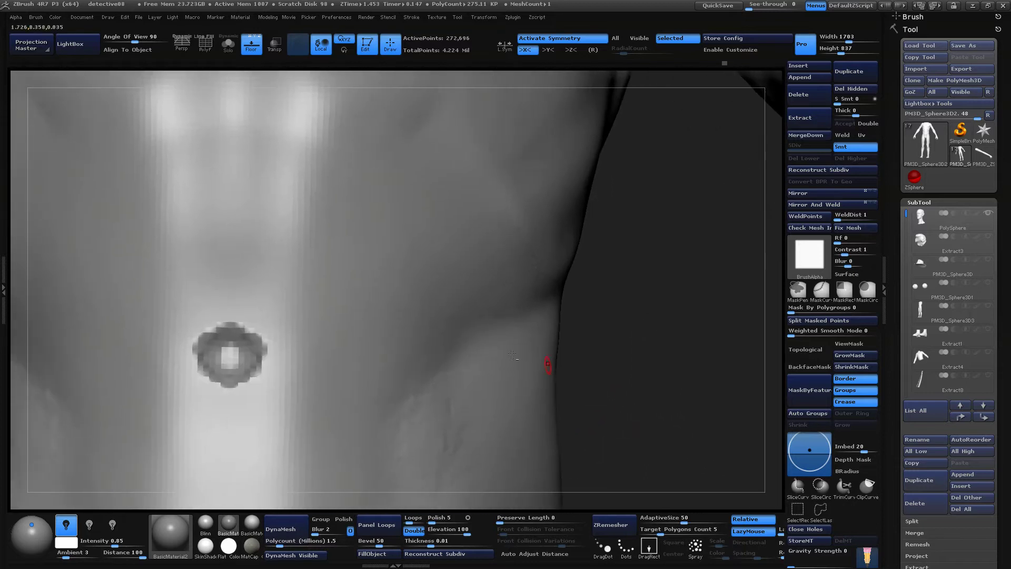
right_click(232, 329)
mouse_move(234, 337)
left_mouse_down()
mouse_move(207, 340)
mouse_move(270, 331)
left_mouse_up()
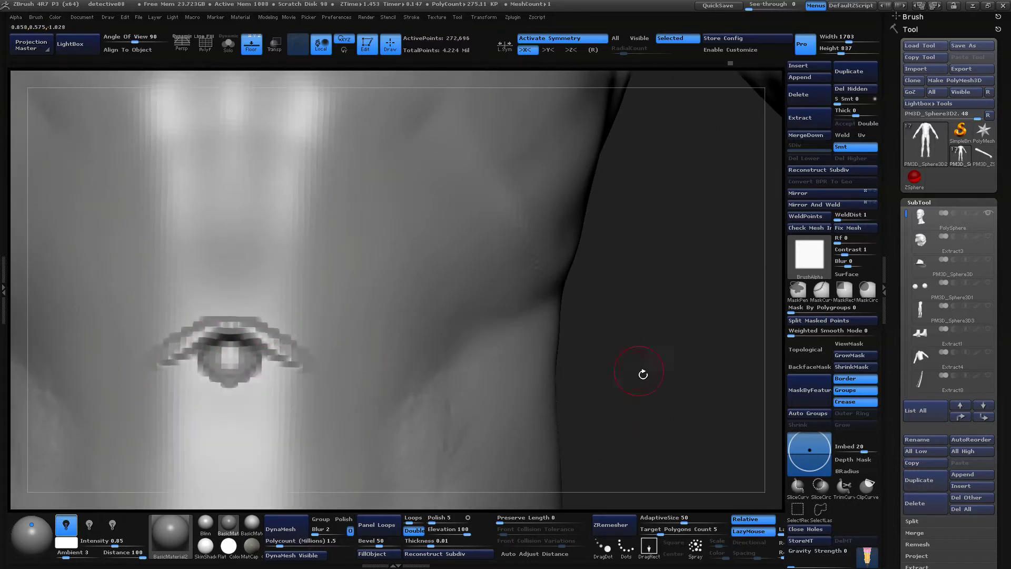
left_click_drag(643, 375, 648, 416)
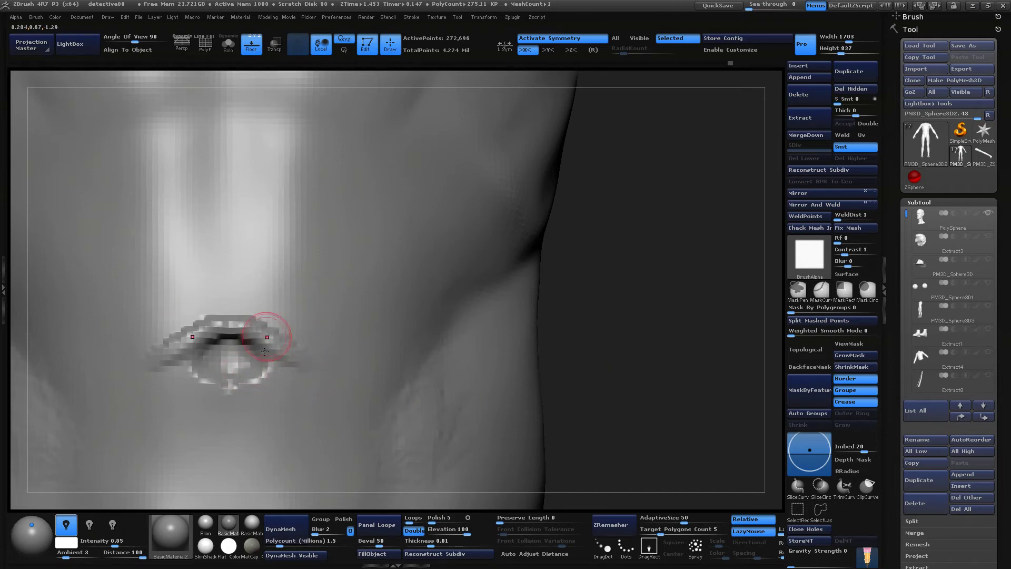
Switch to a finer brush, carve the midline below the navel, and smooth it together with the navel fold
key("b")
left_click(277, 261)
mouse_move(616, 356)
left_mouse_down("alt")
mouse_move(248, 372)
mouse_move(244, 452)
left_mouse_up("alt")
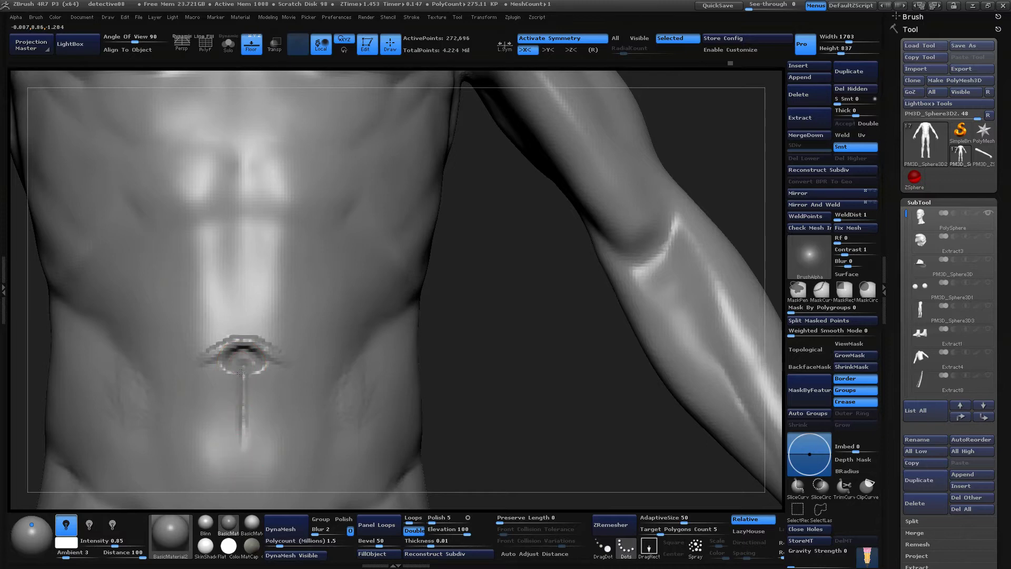
left_click_drag(252, 396, 246, 457, "shift")
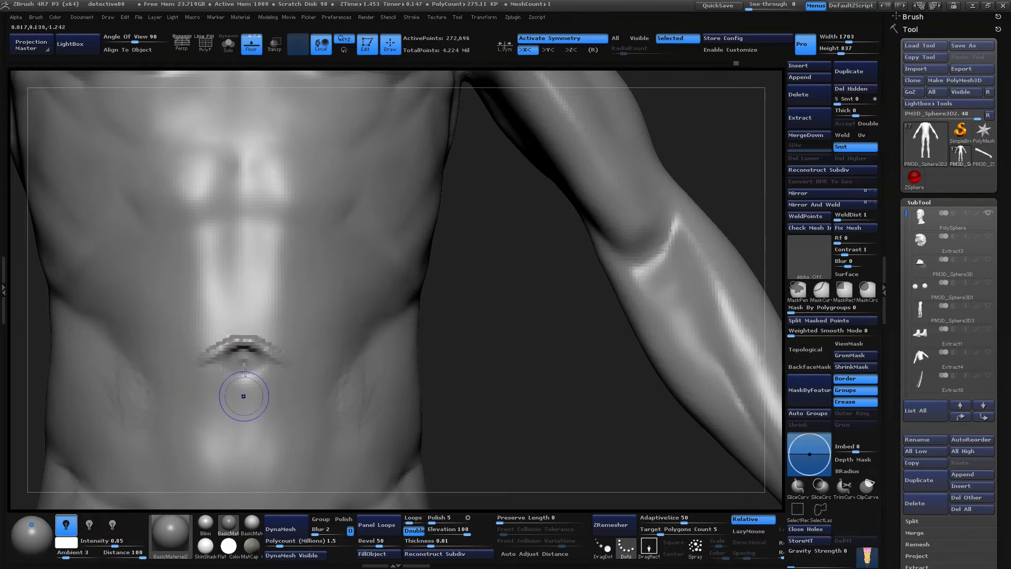
mouse_move(244, 363)
left_mouse_down("shift")
mouse_move(243, 343)
mouse_move(269, 351)
left_mouse_up("shift")
Deepen the navel hollow under its upper fold and smooth the surrounding edges
left_click_drag(487, 405, 480, 345)
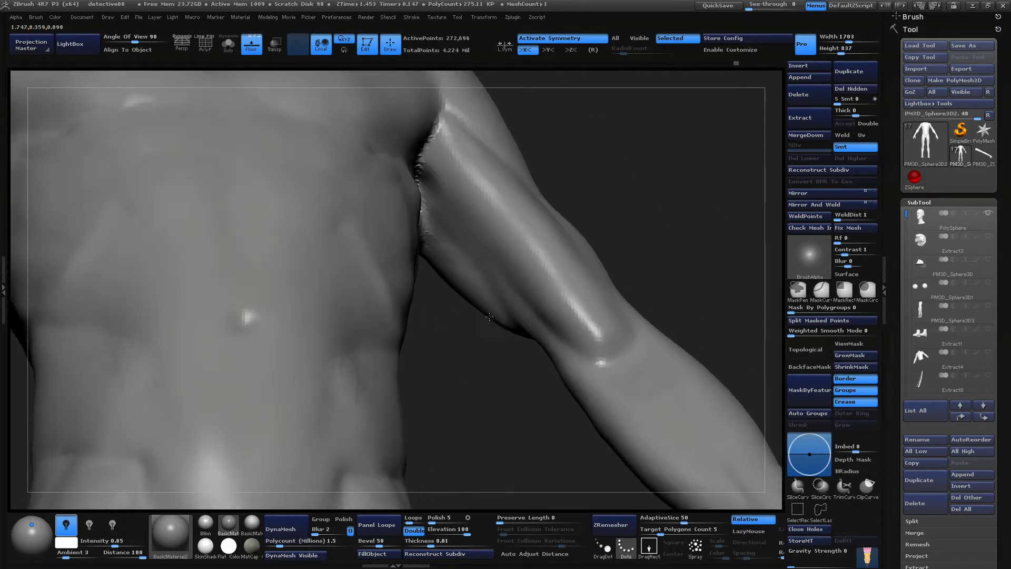
left_click_drag(469, 382, 488, 448)
left_click_drag(518, 392, 514, 442, "alt")
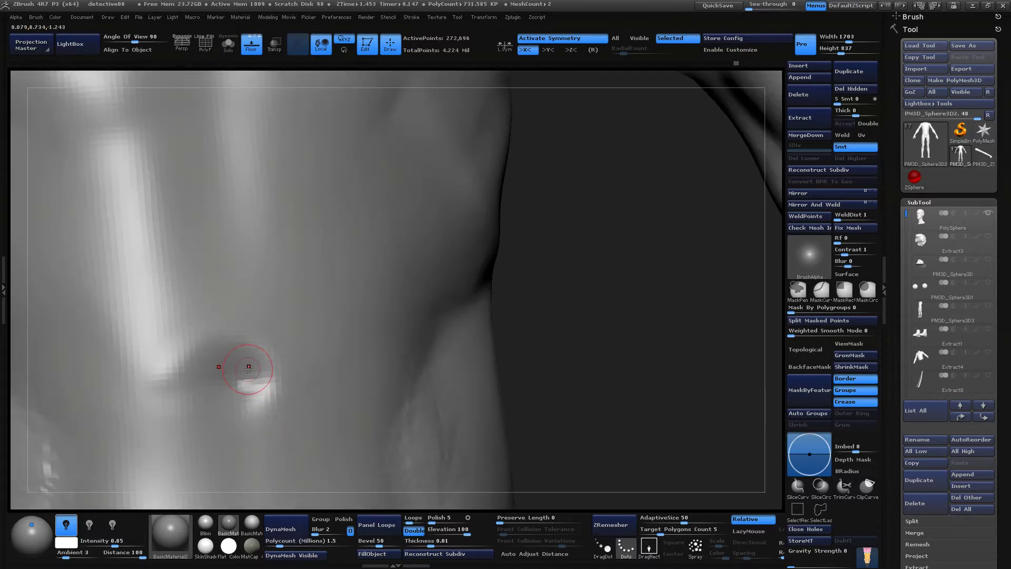
mouse_move(249, 367)
left_mouse_down()
mouse_move(219, 370)
mouse_move(232, 348)
mouse_move(164, 373)
left_mouse_up()
left_click_drag(305, 373, 230, 364, "shift")
left_click_drag(595, 340, 599, 411)
left_click_drag(244, 378, 255, 388, "shift")
left_click_drag(600, 400, 600, 253)
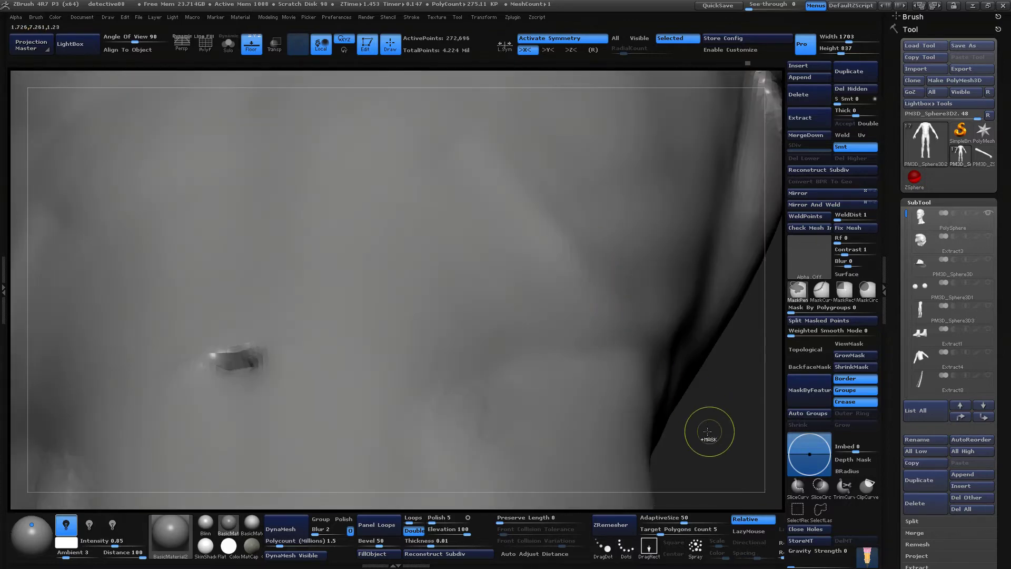
Enlarge the brush draw size and carve the groove along the upper and inner borders of the obliques at the waist
mouse_move(727, 447)
left_mouse_down()
mouse_move(659, 372)
mouse_move(621, 242)
mouse_move(481, 400)
mouse_move(478, 447)
left_mouse_up()
key("space")
left_click_drag(339, 359, 348, 361)
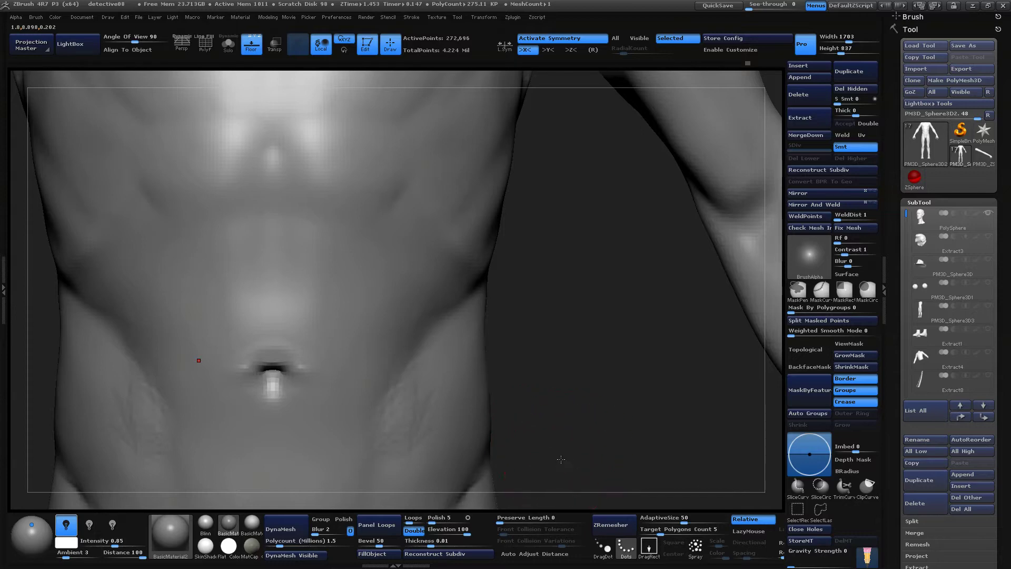
left_click_drag(561, 459, 459, 340, "alt")
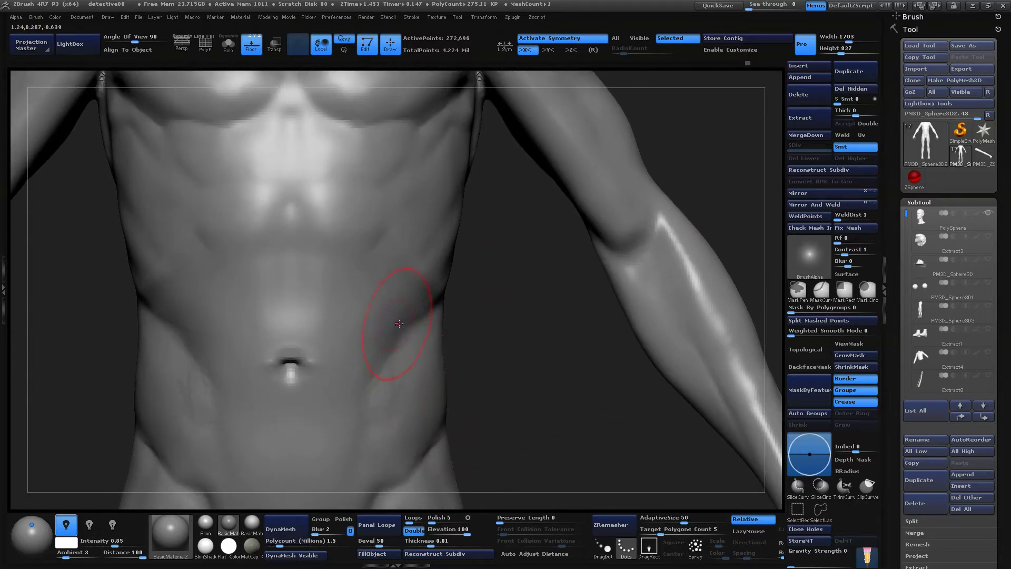
left_click_drag(408, 328, 387, 341)
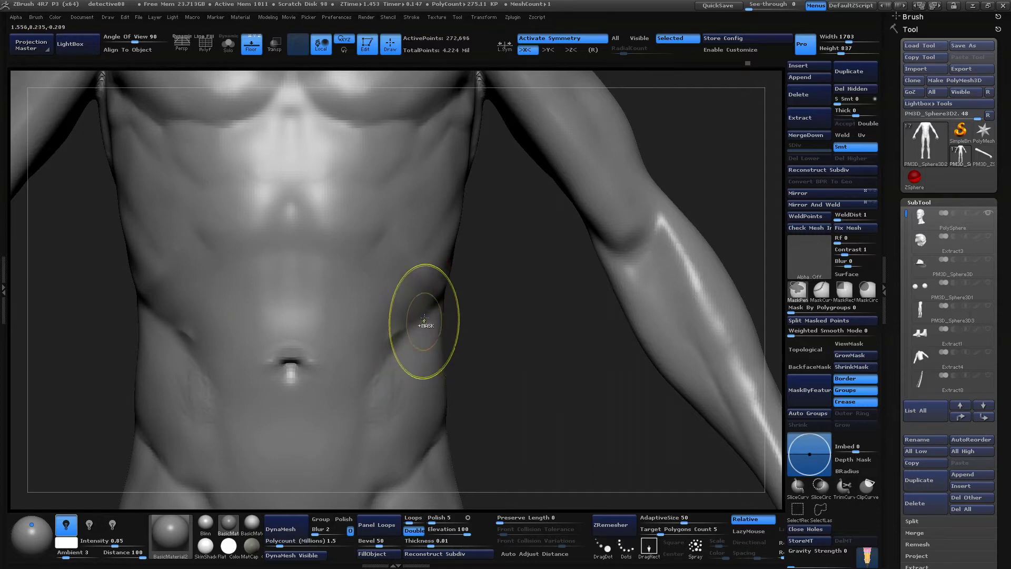
mouse_move(427, 314)
left_mouse_down("alt")
mouse_move(385, 339)
mouse_move(370, 390)
left_mouse_up("alt")
Build up the obliques beside the navel with diagonal clay strokes running down toward the groin
mouse_move(524, 459)
left_mouse_down()
mouse_move(389, 371)
mouse_move(412, 326)
left_mouse_up()
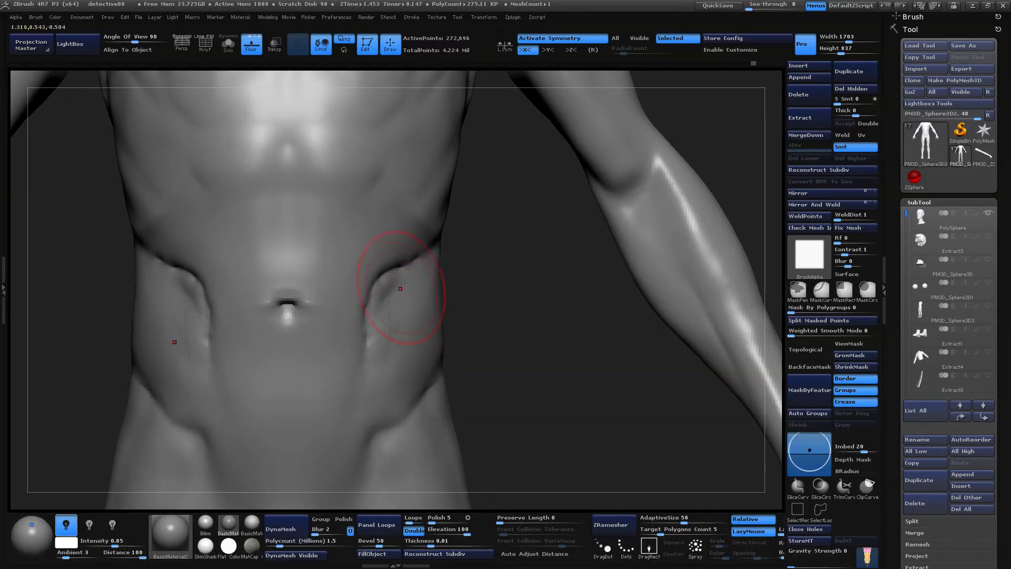
left_click_drag(394, 287, 372, 337)
mouse_move(409, 297)
left_mouse_down()
mouse_move(389, 335)
mouse_move(392, 367)
mouse_move(370, 342)
left_mouse_up()
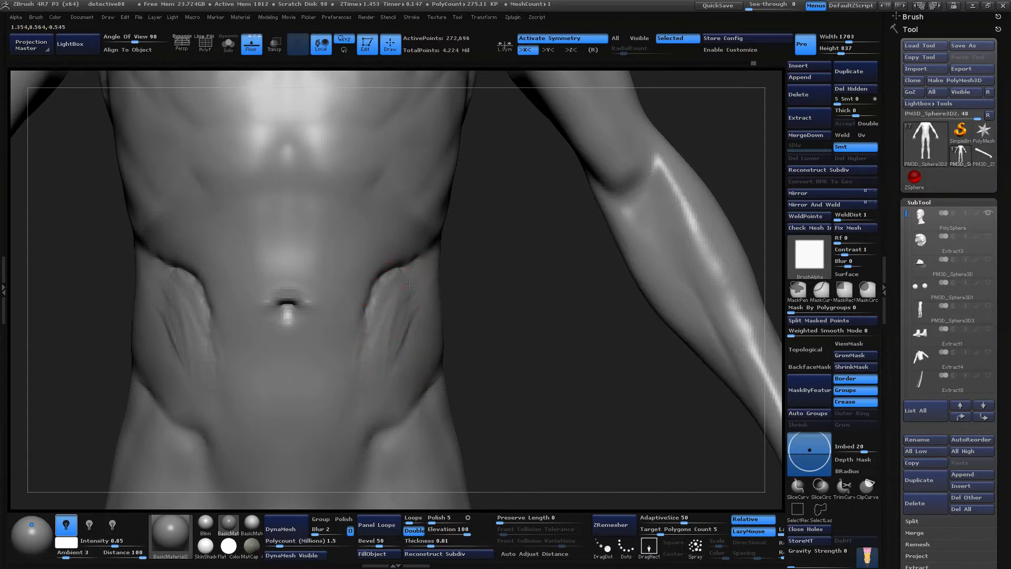
Build up the oblique muscles on both sides of the abdomen and smooth them into the waist and lower belly
left_click_drag(416, 272, 381, 278)
mouse_move(388, 354)
left_mouse_down("shift")
mouse_move(387, 275)
mouse_move(400, 277)
mouse_move(401, 354)
left_mouse_up("shift")
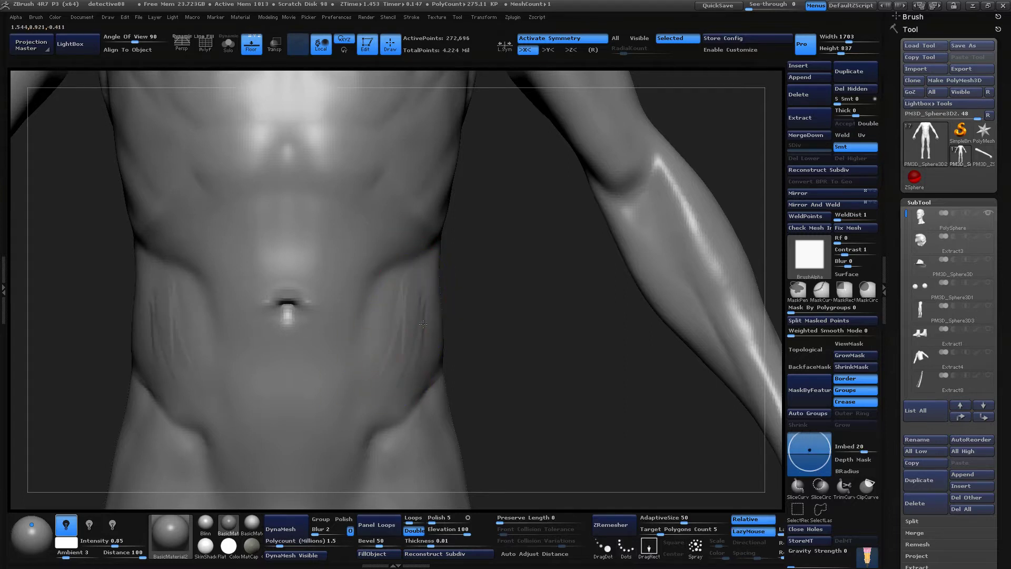
left_click_drag(434, 312, 422, 361)
left_click_drag(421, 285, 417, 359)
mouse_move(486, 374)
left_mouse_down("alt")
mouse_move(487, 348)
mouse_move(402, 329)
left_mouse_up("alt")
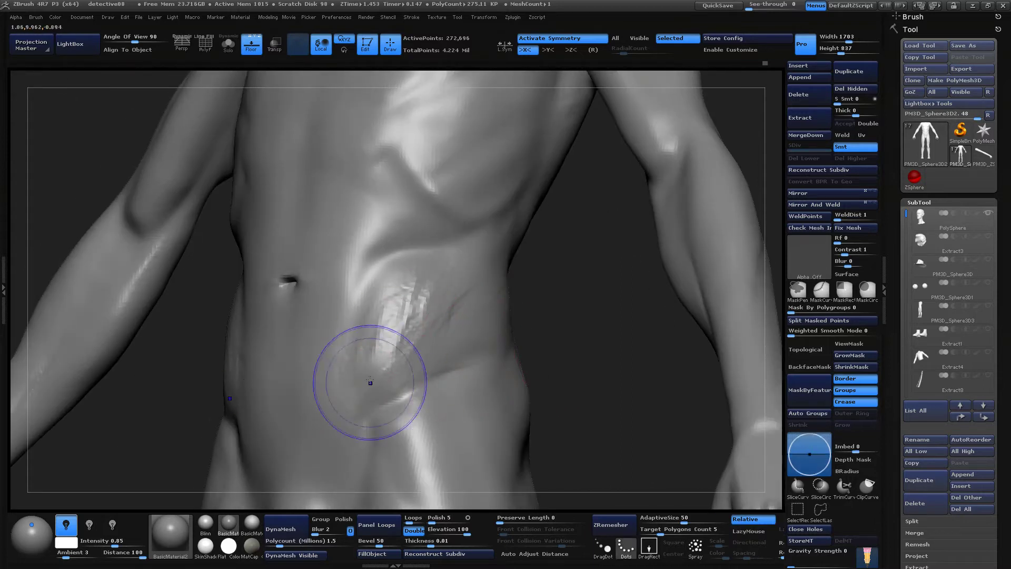
left_click_drag(369, 378, 451, 288, "shift")
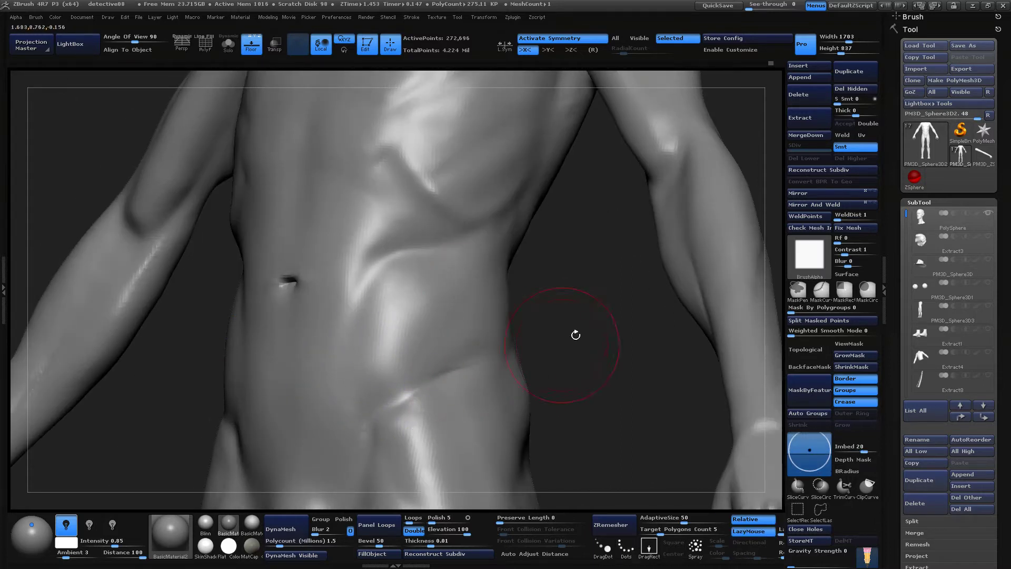
left_click_drag(576, 334, 678, 329, "alt")
left_click_drag(654, 345, 651, 346)
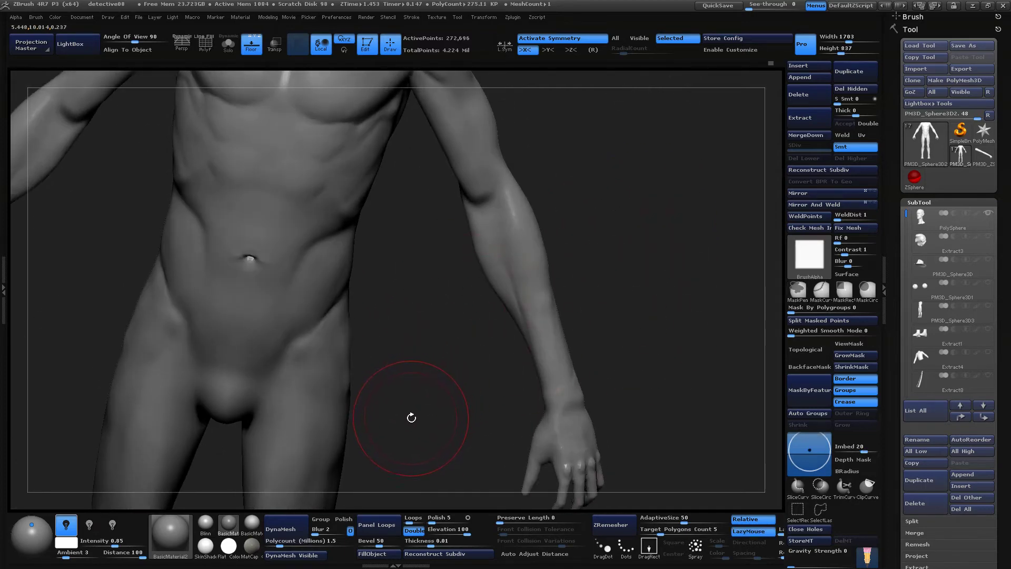
Adjust the silhouette of the lower back, waist and hips with the Move brush
key("space")
left_click(466, 301)
left_click_drag(671, 265, 516, 269)
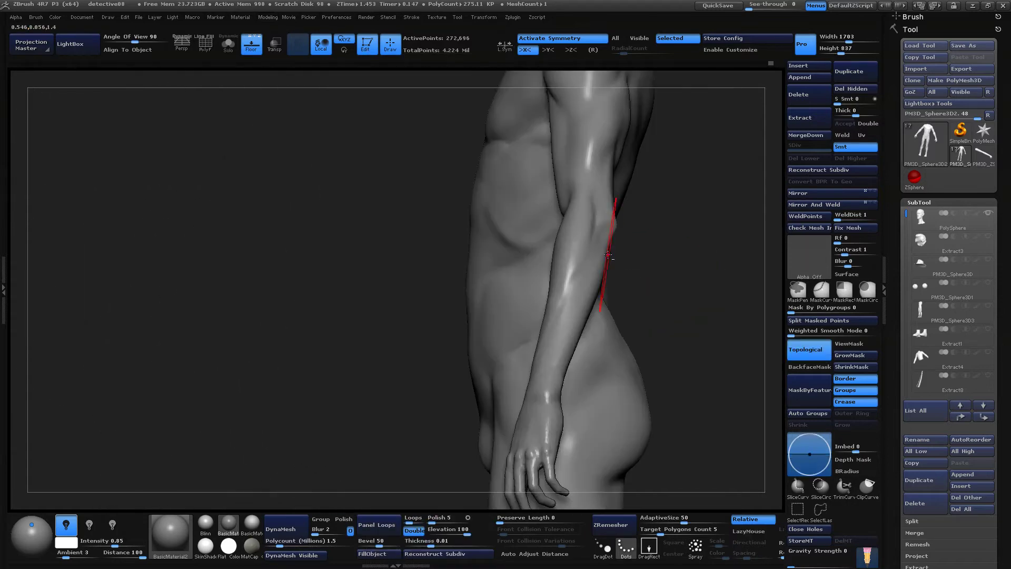
left_click_drag(655, 330, 627, 282, "alt")
key("space")
left_click_drag(521, 338, 536, 338)
left_click_drag(695, 266, 769, 269)
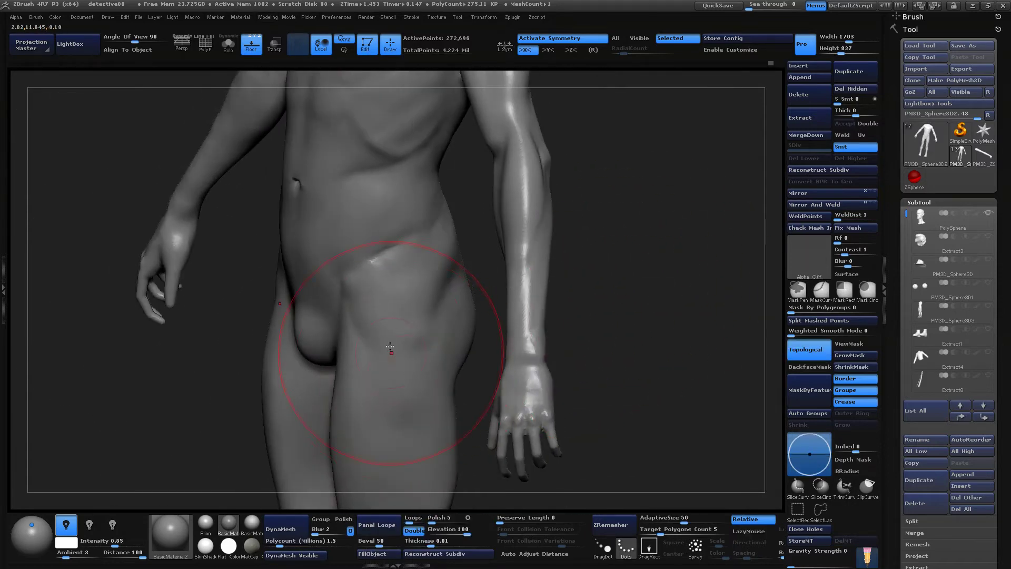
left_click_drag(492, 316, 579, 320)
left_click_drag(448, 339, 583, 232)
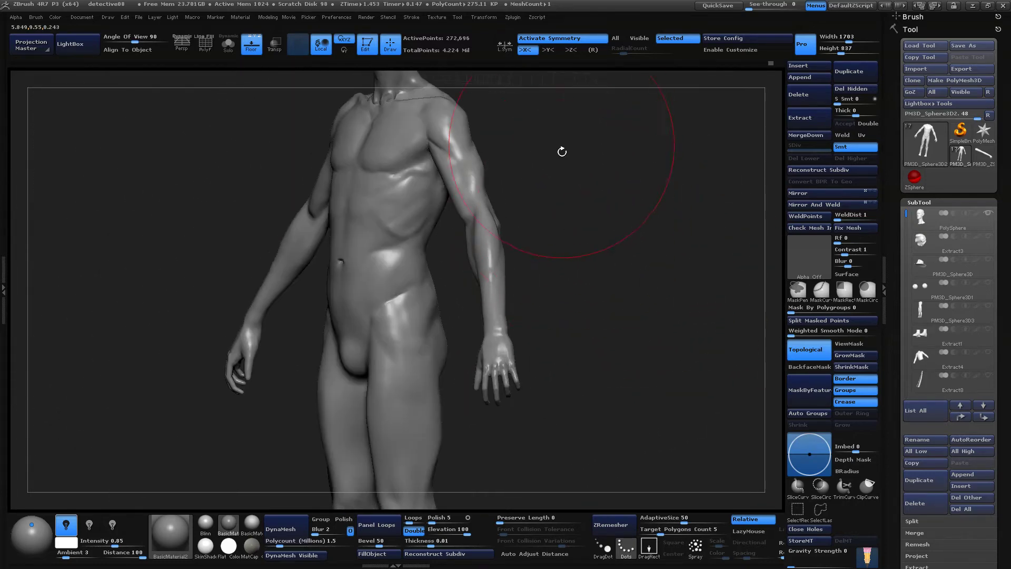
Resize the Move brush and refine the shape of the ribcage and upper abdomen
left_click_drag(562, 151, 575, 180, "alt")
left_click_drag(556, 252, 578, 276, "alt")
mouse_move(646, 163)
left_mouse_down("alt")
mouse_move(625, 259)
mouse_move(658, 261)
left_mouse_up("alt")
key("space")
left_click_drag(392, 309, 391, 310)
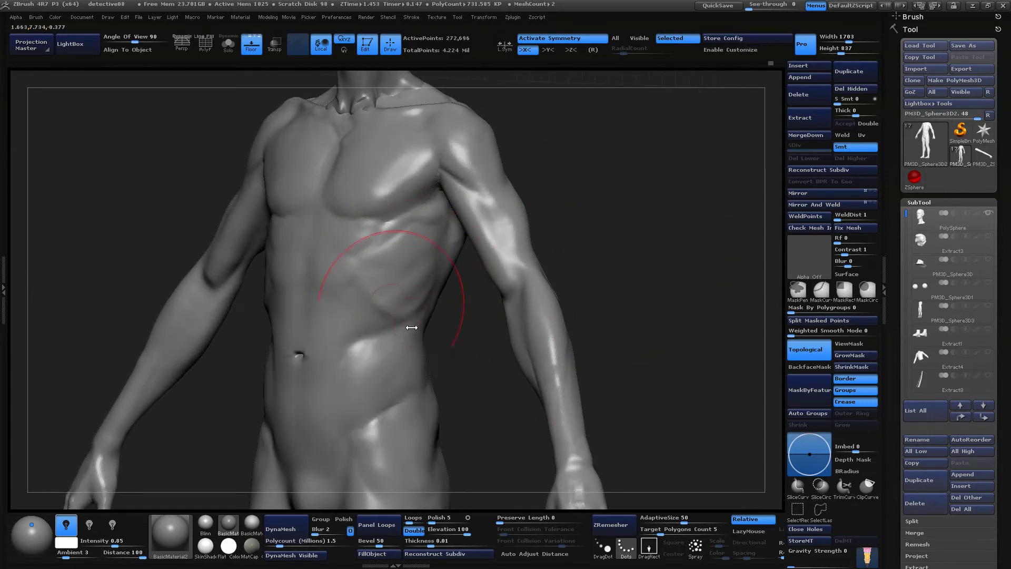
key("space")
left_click_drag(606, 274, 641, 219)
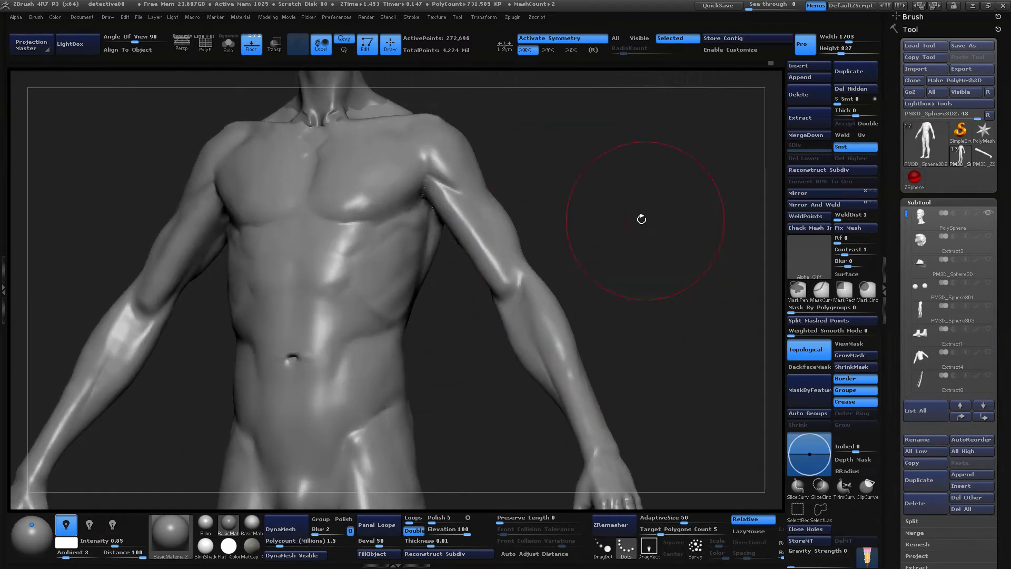
left_click_drag(560, 224, 559, 202)
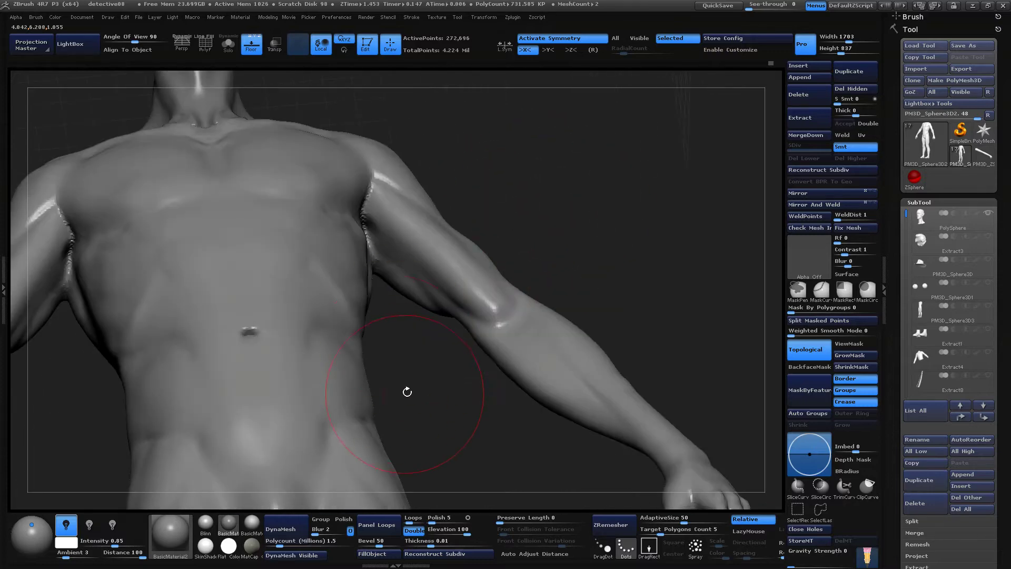
Reshape the underside of the chest and the pectoral contour with the Move brush, adjusting its draw size
left_click_drag(407, 392, 347, 327)
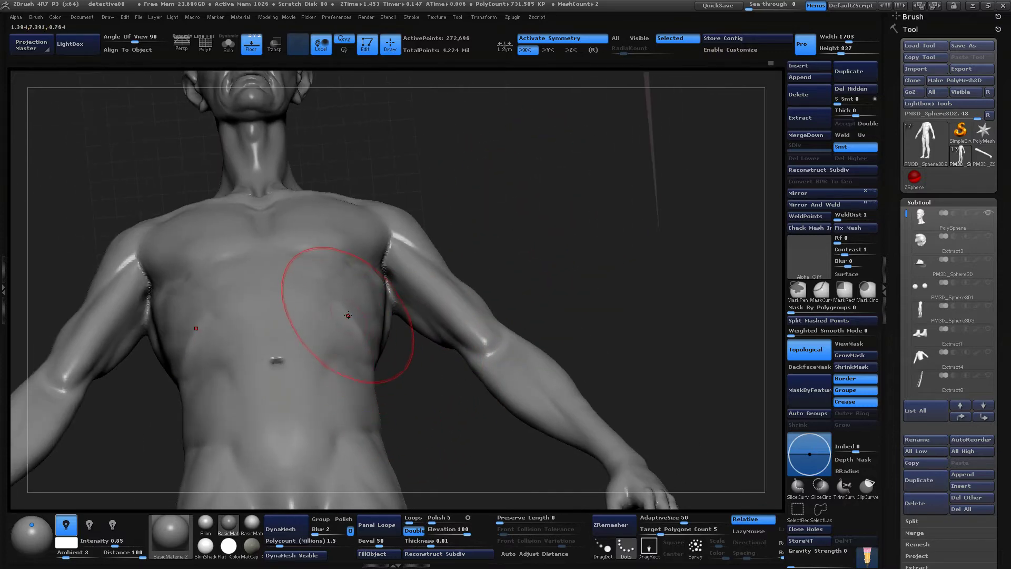
mouse_move(445, 268)
left_mouse_down()
mouse_move(428, 249)
mouse_move(372, 311)
left_mouse_up()
mouse_move(472, 234)
left_mouse_down()
mouse_move(363, 261)
mouse_move(377, 276)
left_mouse_up()
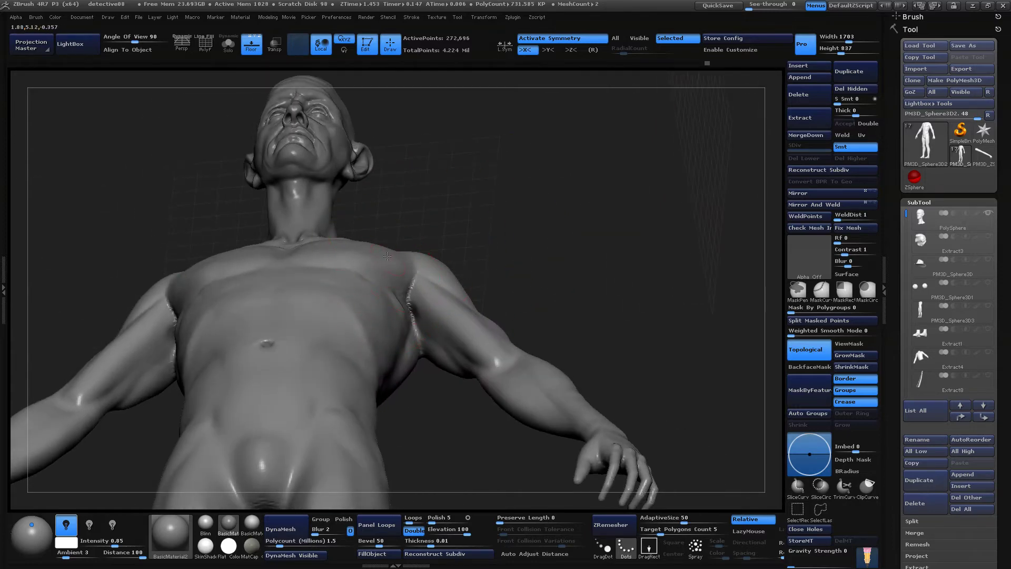
left_click_drag(585, 263, 530, 221)
left_click_drag(586, 253, 469, 245)
key("space")
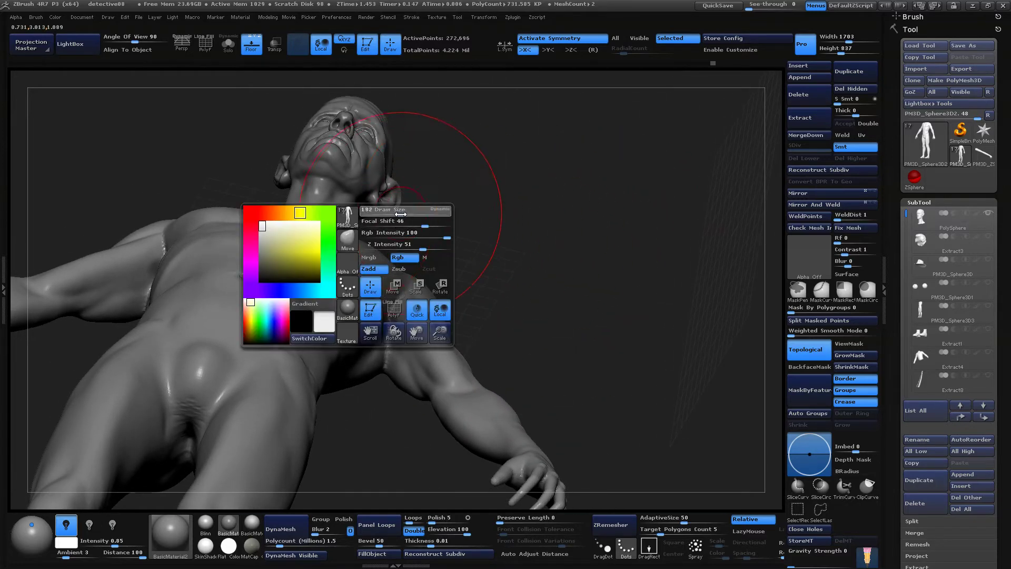
left_click_drag(500, 256, 506, 293)
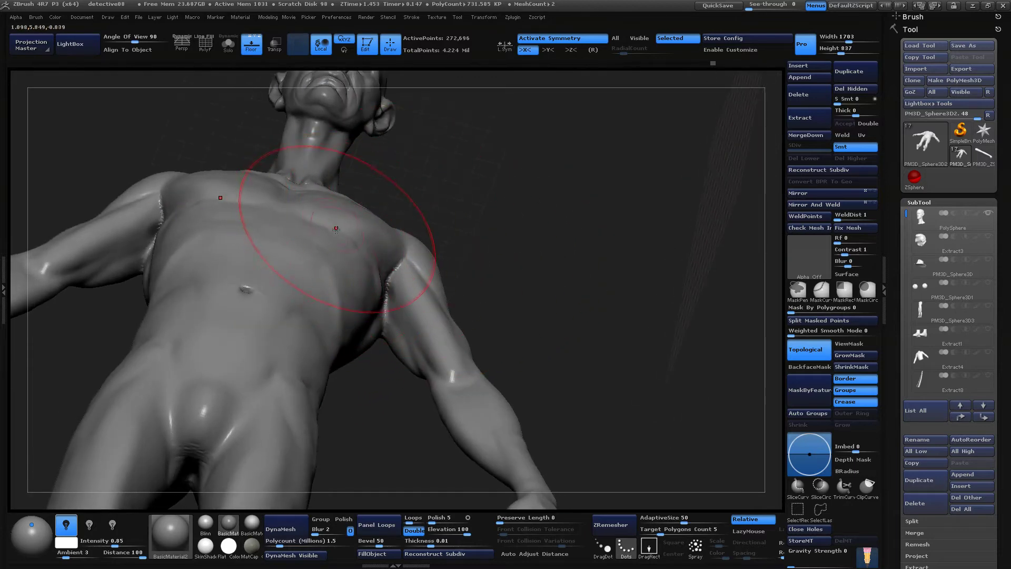
Smooth the upper chest and adjust its profile between the pectorals and the collarbones
left_click_drag(393, 171, 478, 160, "shift")
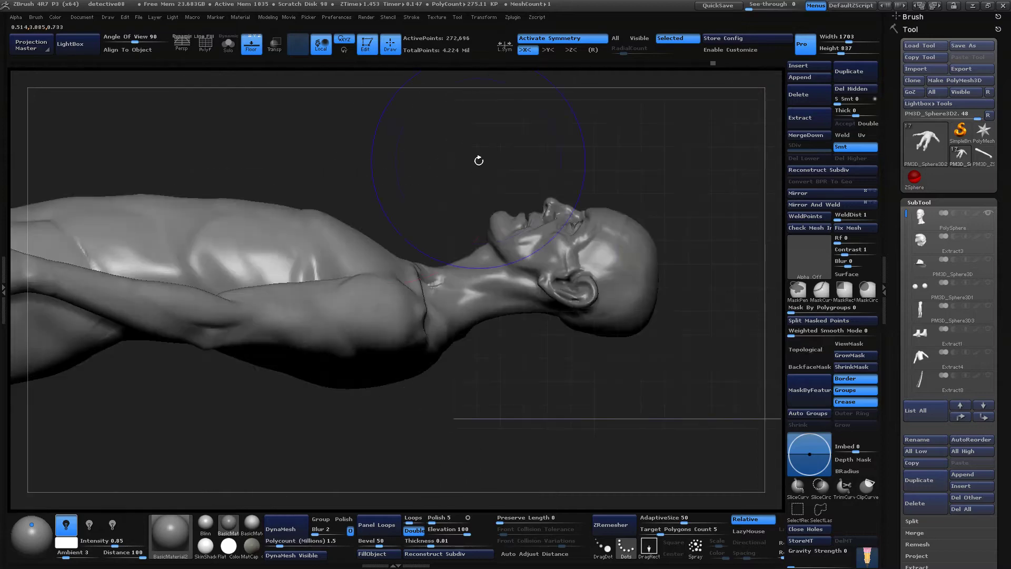
left_click_drag(343, 167, 319, 203)
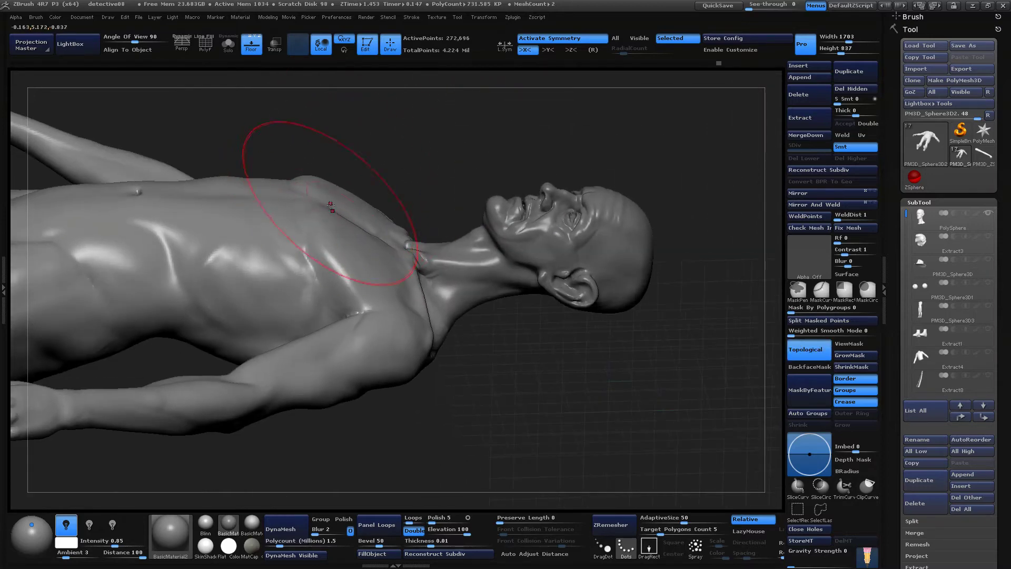
left_click_drag(391, 156, 413, 161)
mouse_move(373, 226)
left_mouse_down()
mouse_move(402, 126)
mouse_move(425, 165)
mouse_move(589, 237)
mouse_move(516, 256)
mouse_move(560, 250)
left_mouse_up()
key("space")
mouse_move(495, 293)
left_mouse_down()
mouse_move(484, 293)
mouse_move(486, 309)
left_mouse_up()
mouse_move(566, 263)
left_mouse_down()
mouse_move(557, 293)
mouse_move(601, 318)
mouse_move(632, 227)
mouse_move(598, 219)
mouse_move(623, 212)
mouse_move(634, 237)
mouse_move(674, 214)
mouse_move(653, 228)
mouse_move(632, 209)
left_mouse_up()
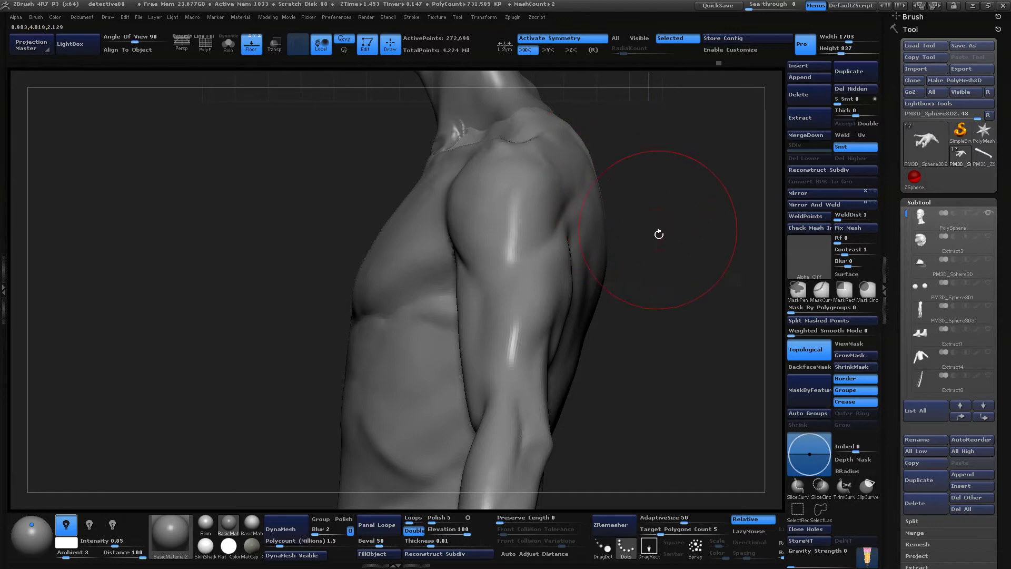
Refine the outer pectorals near the armpits and the curvature of the upper chest with the Move brush
right_click(631, 259)
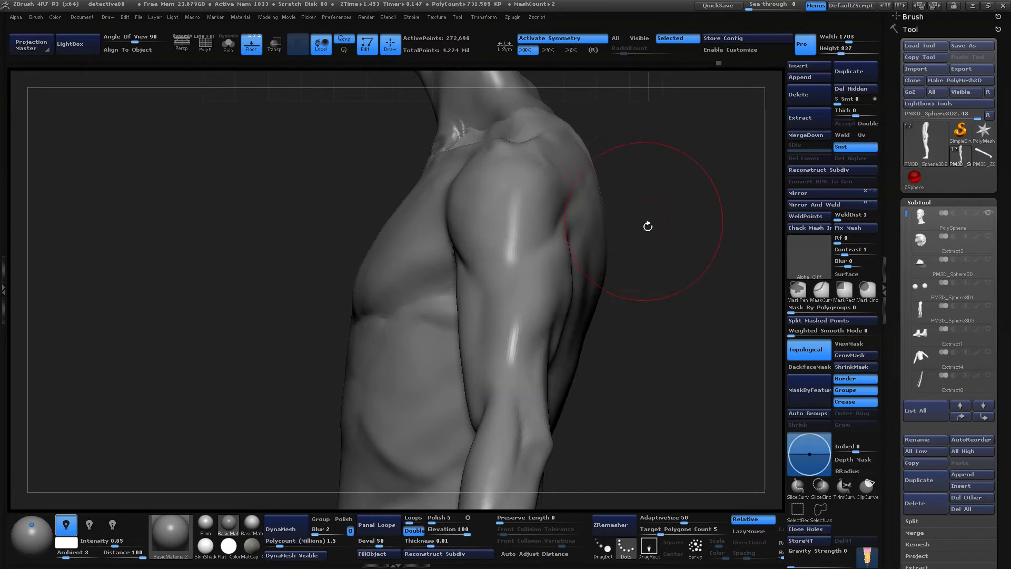
left_click_drag(648, 226, 602, 240, "alt")
left_click_drag(439, 270, 431, 270)
left_click_drag(550, 261, 578, 267)
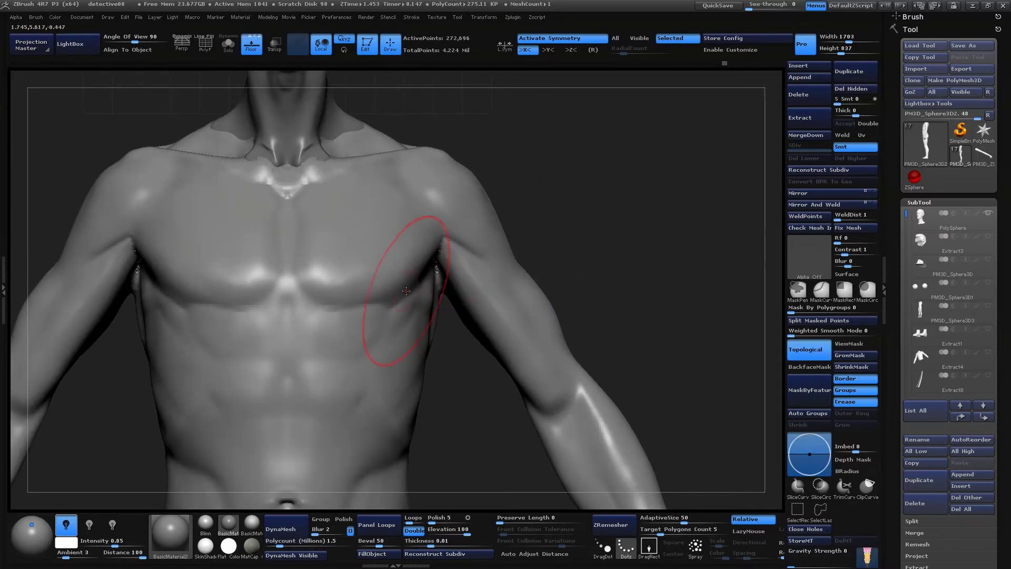
left_click_drag(616, 213, 563, 217)
left_click_drag(627, 247, 638, 189)
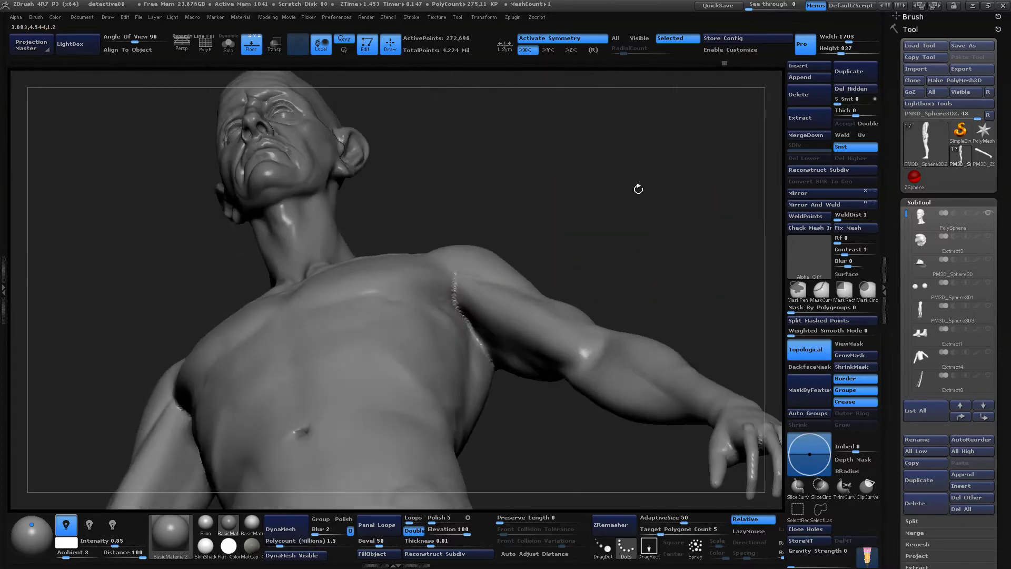
left_click_drag(558, 203, 570, 224)
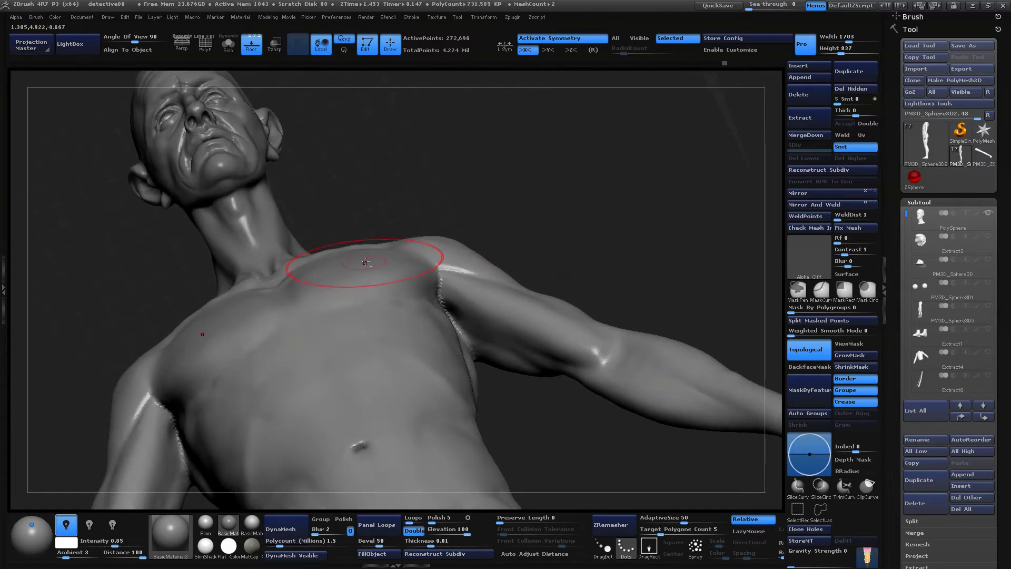
left_click_drag(436, 201, 447, 160, "alt")
mouse_move(606, 226)
left_mouse_down()
mouse_move(613, 261)
mouse_move(610, 220)
left_mouse_up()
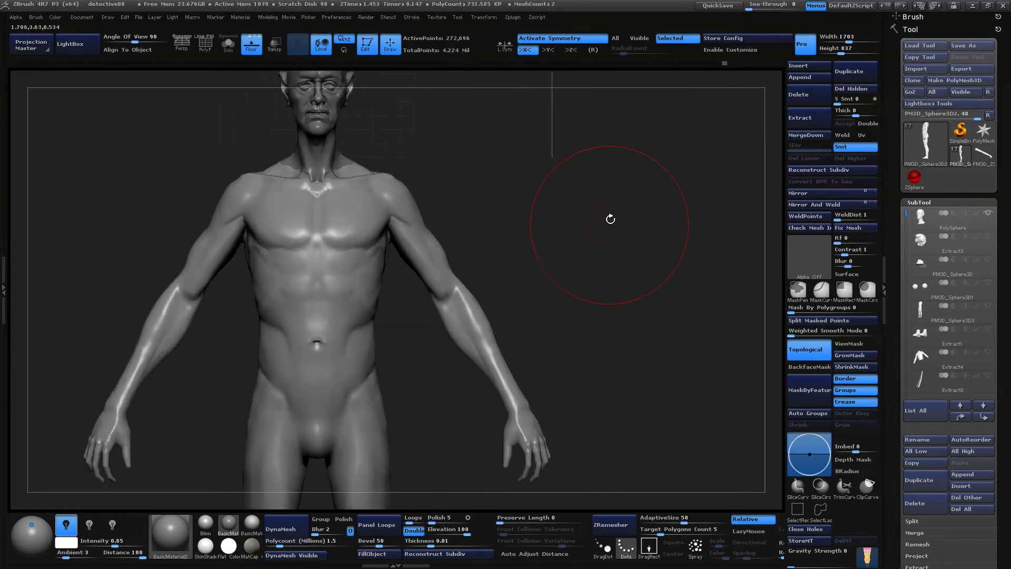
Set the Move brush draw size to 165 and reshape the waist and sides of the hips
mouse_move(602, 271)
left_mouse_down("alt")
mouse_move(611, 272)
mouse_move(592, 269)
mouse_move(602, 226)
left_mouse_up("alt")
mouse_move(577, 274)
left_mouse_down()
mouse_move(618, 298)
mouse_move(622, 325)
mouse_move(647, 231)
mouse_move(658, 230)
mouse_move(611, 222)
mouse_move(625, 233)
left_mouse_up()
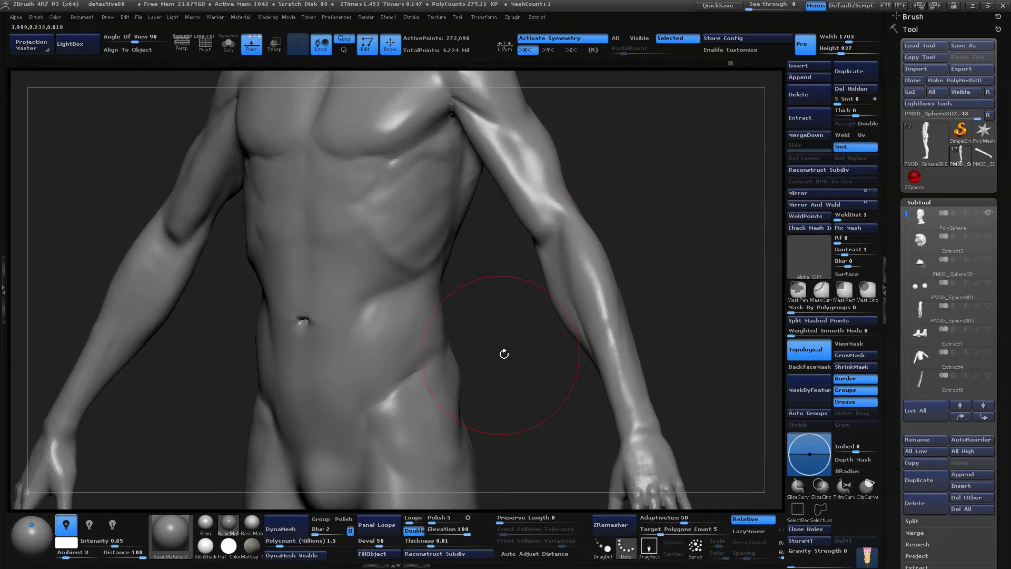
left_click_drag(589, 413, 482, 351)
key("space")
left_click_drag(258, 386, 263, 387)
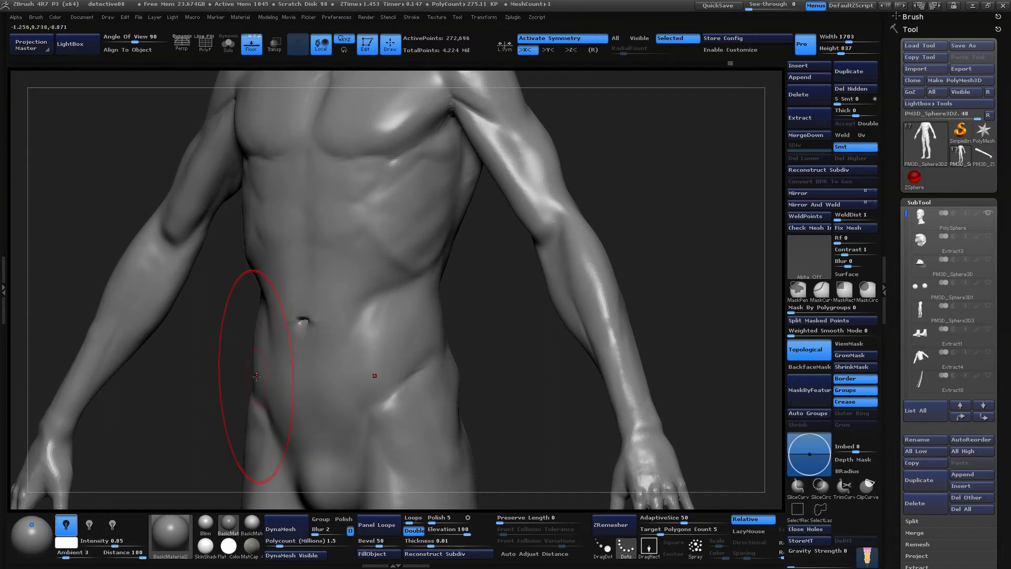
key("space")
left_click_drag(258, 374, 254, 376)
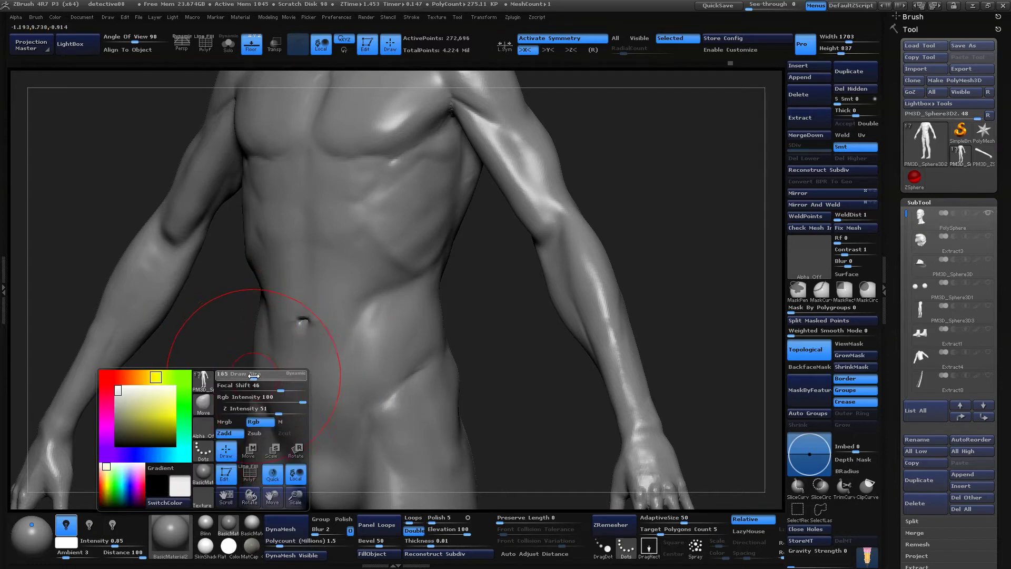
left_click_drag(482, 376, 403, 354)
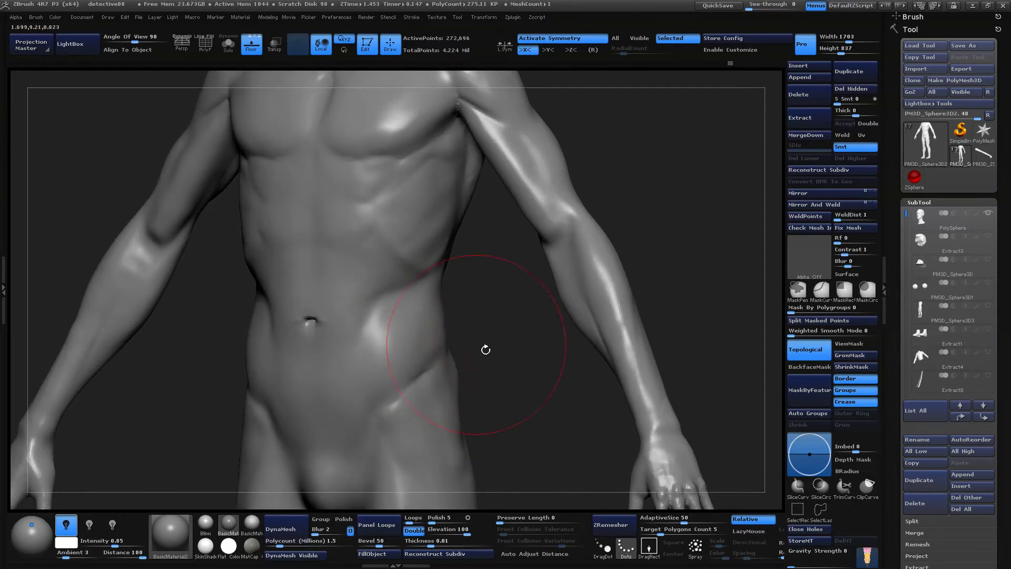
Refine the contour of the lower abdomen and obliques above the hip crease with the Move brush
left_click_drag(486, 350, 455, 364)
left_click_drag(531, 365, 469, 381)
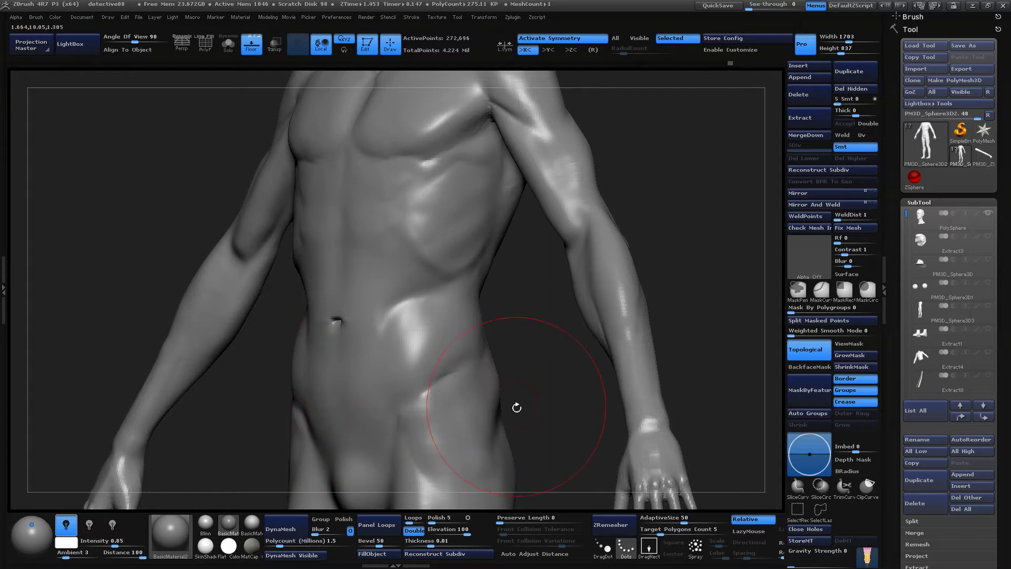
mouse_move(531, 404)
left_mouse_down()
mouse_move(521, 390)
mouse_move(400, 395)
left_mouse_up()
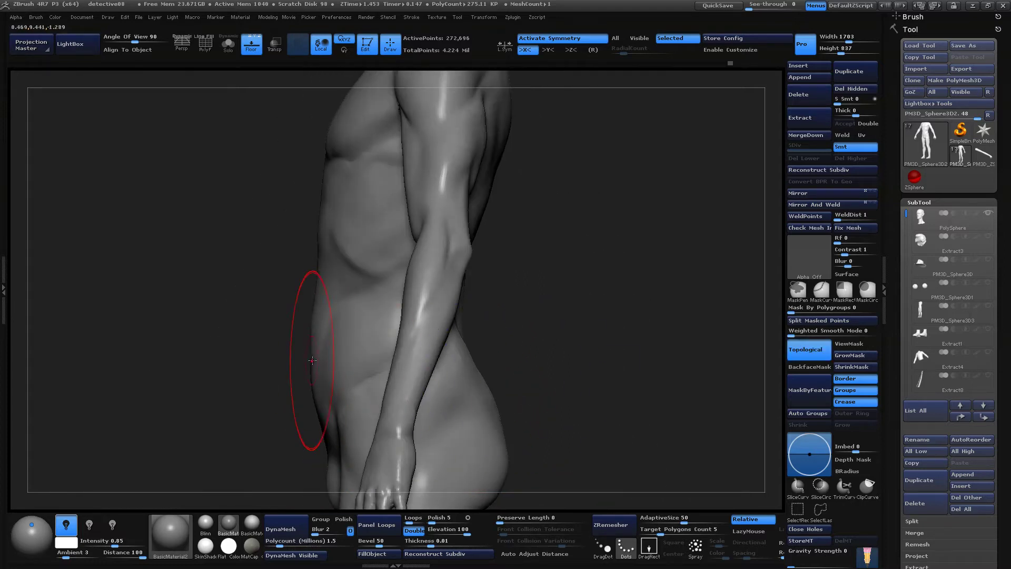
mouse_move(529, 364)
left_mouse_down()
mouse_move(613, 366)
mouse_move(530, 369)
mouse_move(614, 353)
left_mouse_up()
left_click_drag(452, 395, 414, 382)
key("ctrl")
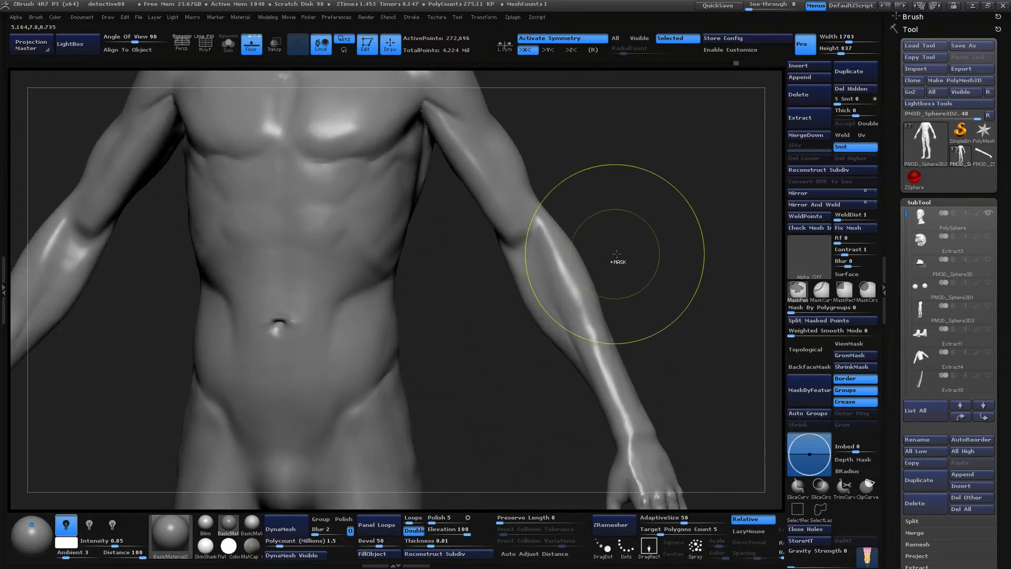
Refine the waist, obliques and lower abdomen profile from front and side views with the Move brush
left_click_drag(630, 251, 543, 276)
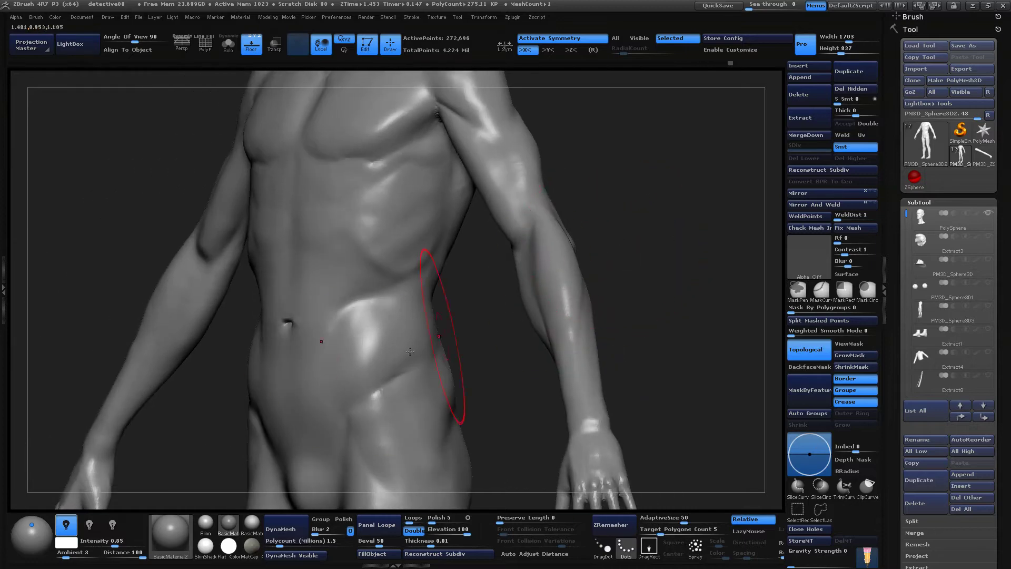
mouse_move(613, 252)
left_mouse_down()
mouse_move(591, 270)
mouse_move(618, 289)
mouse_move(591, 283)
mouse_move(474, 305)
left_mouse_up()
key("space")
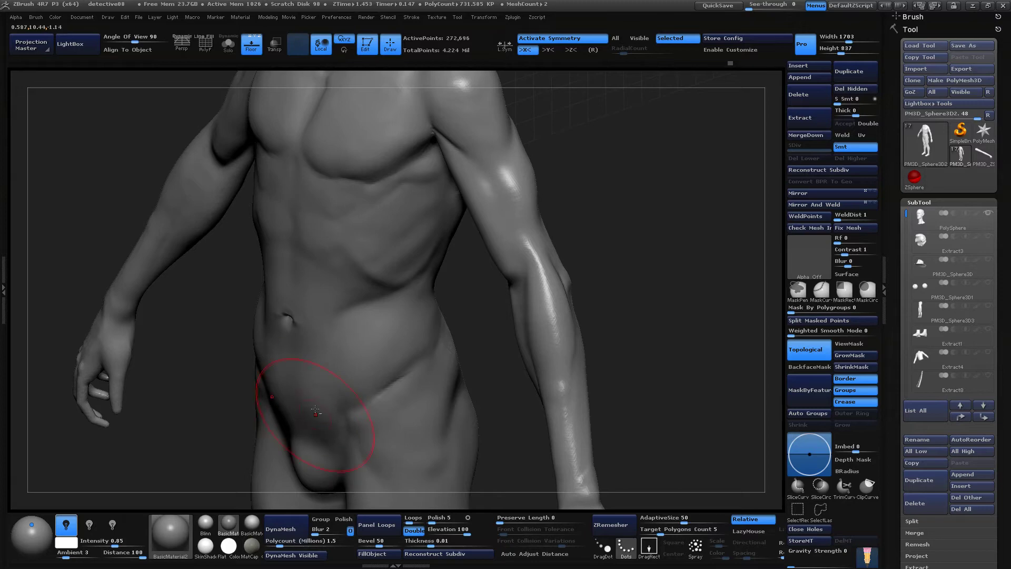
left_click_drag(483, 393, 590, 231)
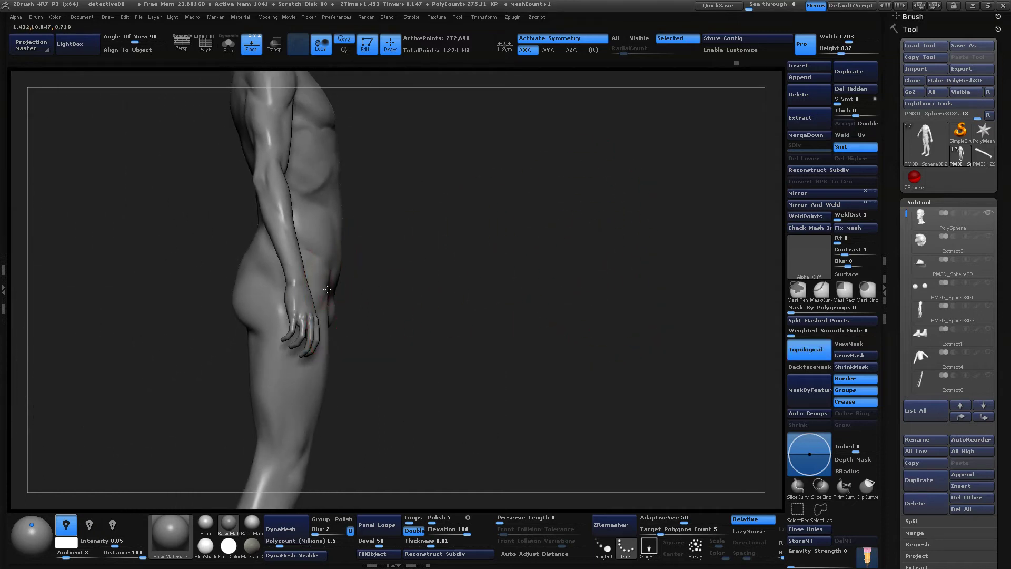
left_click_drag(685, 240, 588, 308)
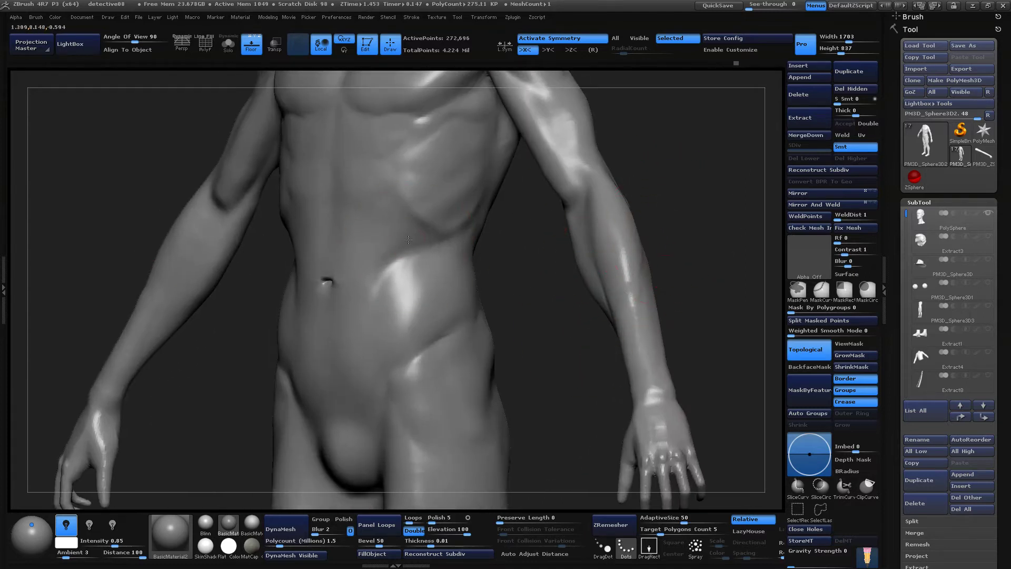
left_click_drag(685, 168, 611, 211)
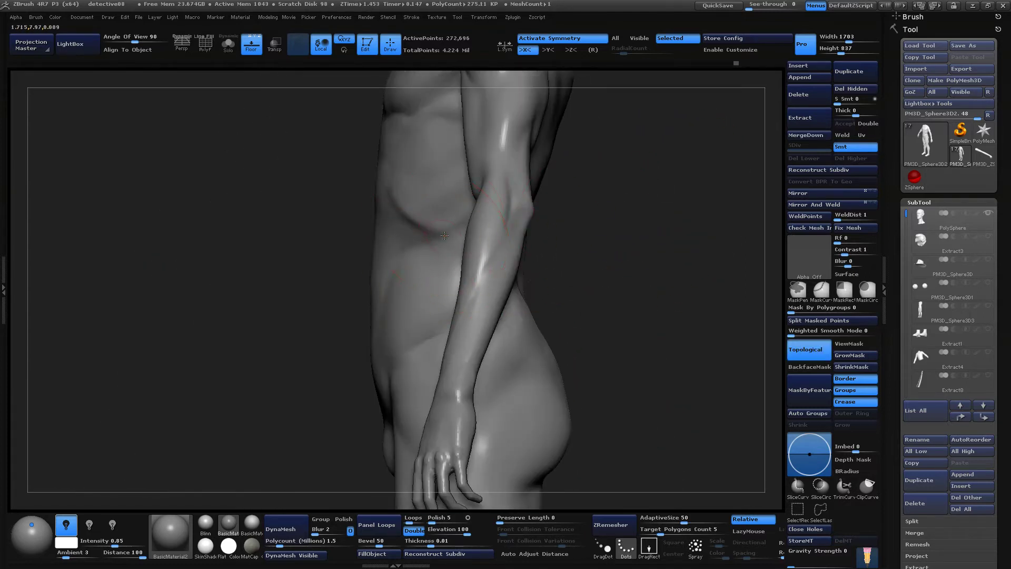
Adjust the ribcage and upper abdomen contours with the Move brush, checking the torso from below and from the side
left_click_drag(674, 174, 656, 123, "alt")
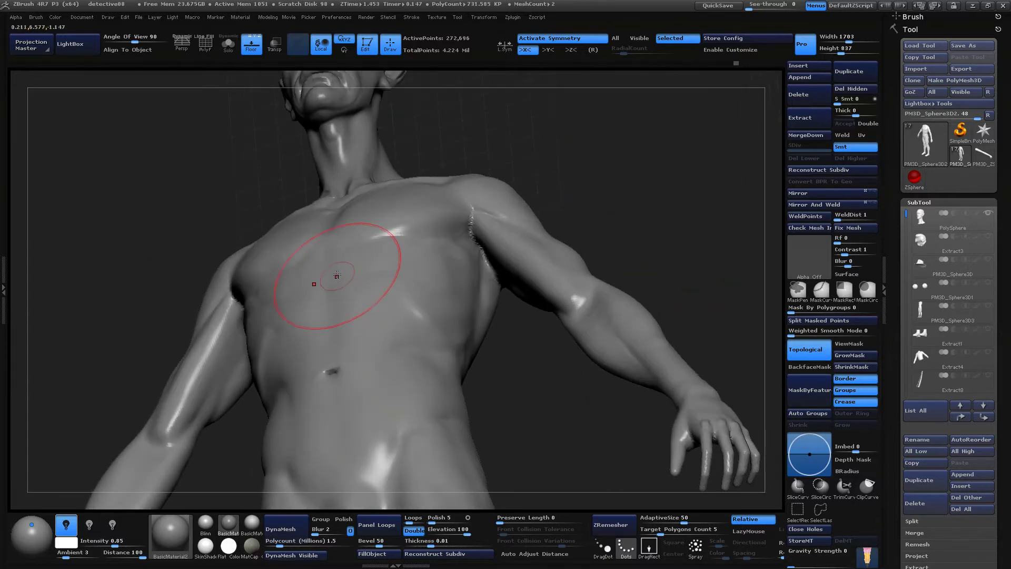
left_click_drag(626, 203, 635, 118)
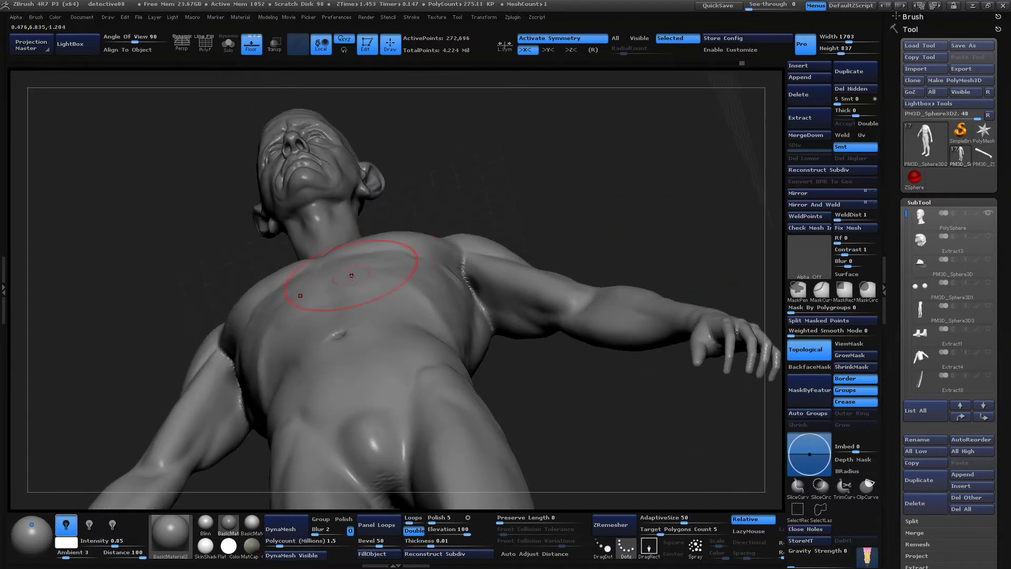
left_click_drag(606, 221, 357, 326)
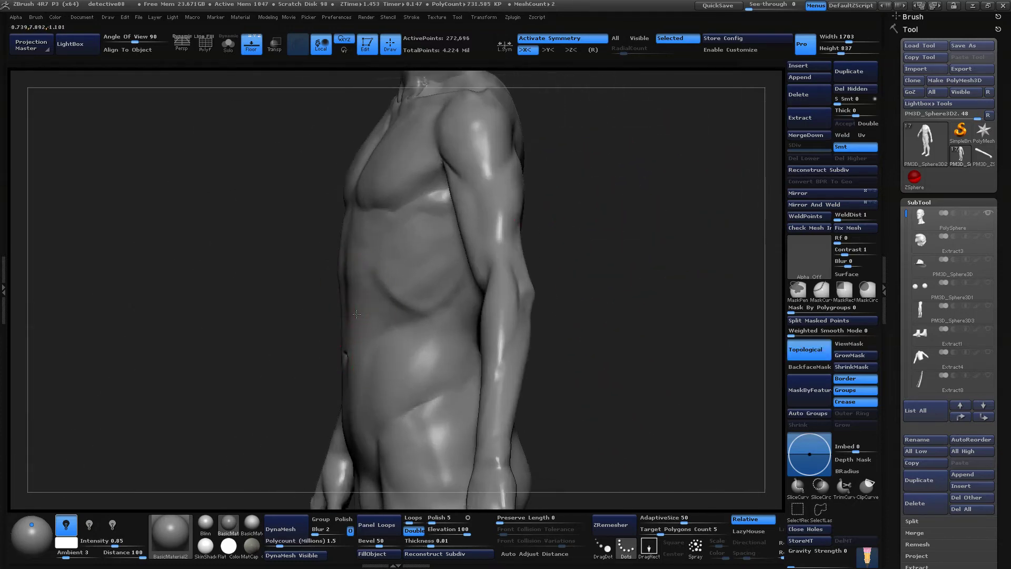
left_click_drag(631, 253, 654, 219)
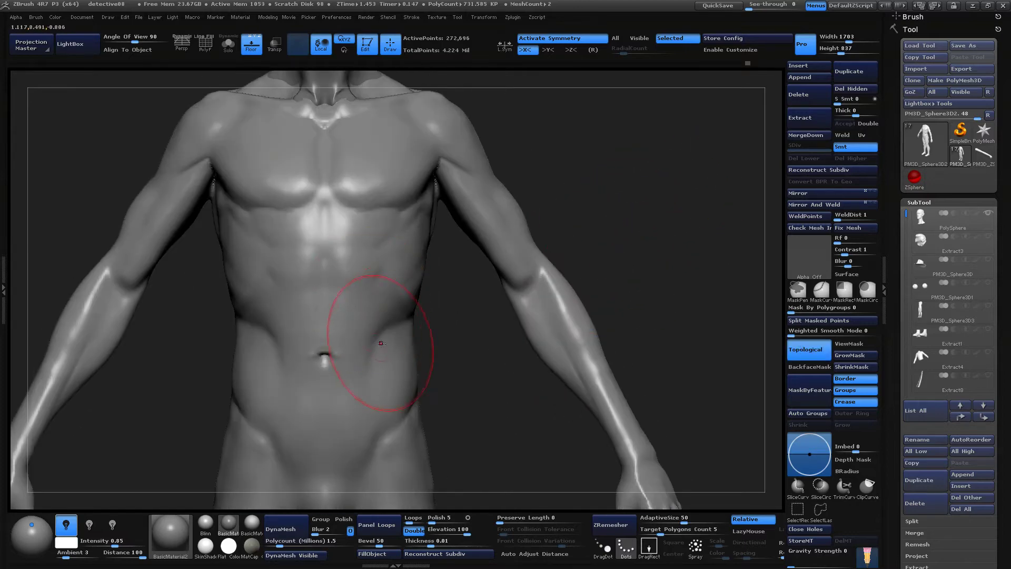
left_click_drag(620, 221, 407, 348)
Carve a curved crease from each side of the waist to the navel with the Organifier brush, undoing the unwanted strokes
key("b")
left_click(377, 301)
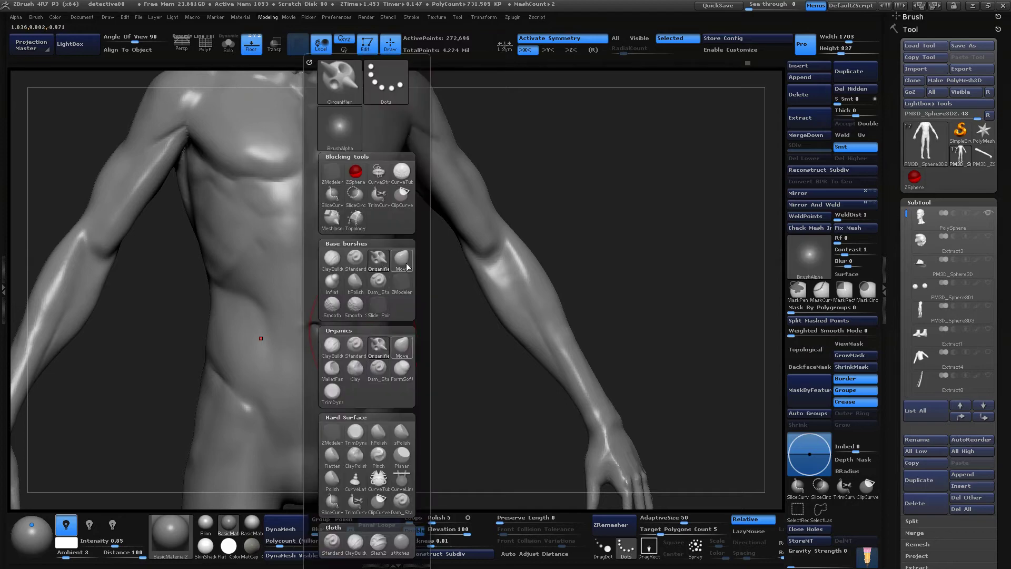
key("space")
left_click_drag(410, 330, 446, 335)
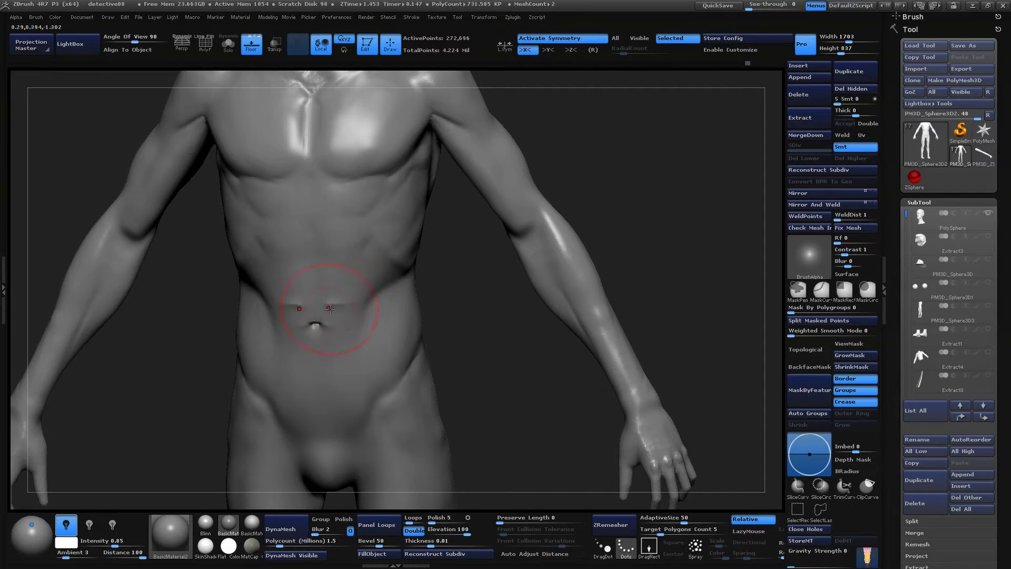
mouse_move(372, 301)
left_mouse_down()
mouse_move(345, 311)
mouse_move(354, 314)
left_mouse_up()
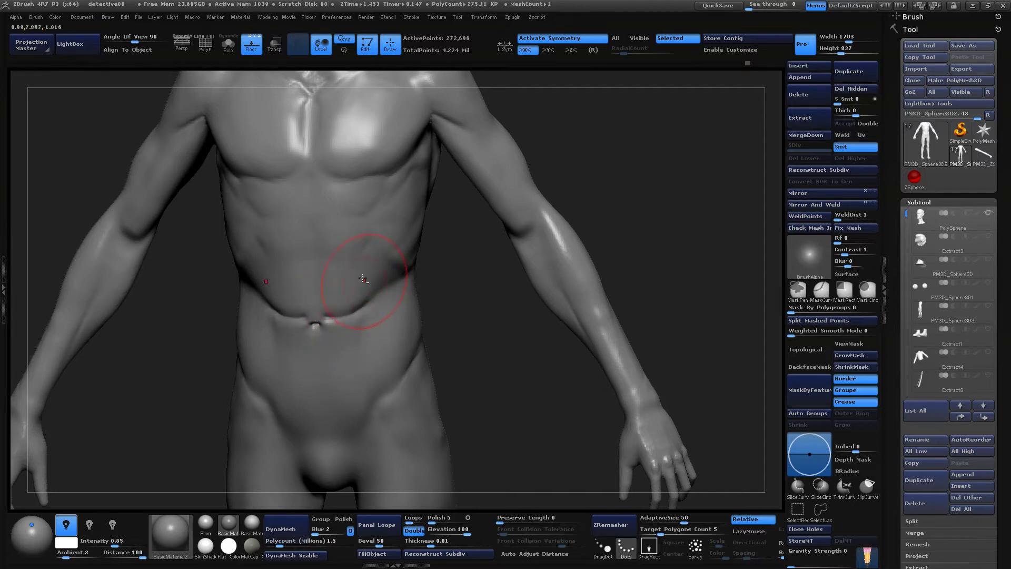
key("ctrl+z")
key("ctrl+z")
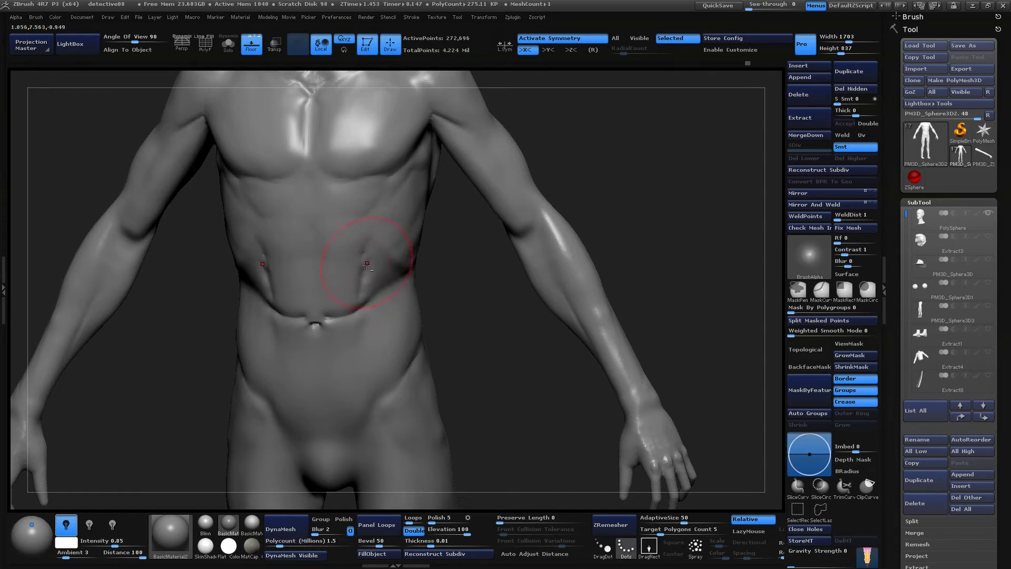
Define the outer edges of the upper abdominals and smooth them together with the crease around the navel
left_click_drag(363, 258, 360, 273, "shift")
left_click_drag(469, 321, 470, 361, "alt")
left_click_drag(363, 282, 374, 273, "shift")
mouse_move(532, 325)
left_mouse_down()
mouse_move(527, 308)
mouse_move(478, 310)
mouse_move(527, 310)
mouse_move(487, 284)
left_mouse_up()
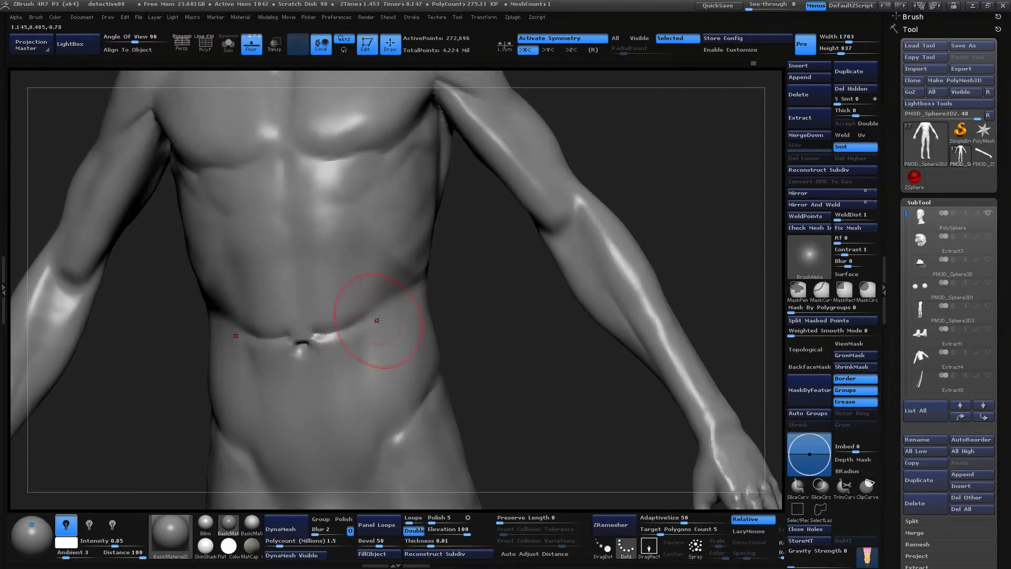
mouse_move(351, 339)
left_mouse_down("shift")
mouse_move(312, 339)
mouse_move(339, 325)
left_mouse_up("shift")
mouse_move(494, 363)
left_mouse_down("alt")
mouse_move(493, 335)
mouse_move(541, 269)
mouse_move(387, 370)
left_mouse_up("alt")
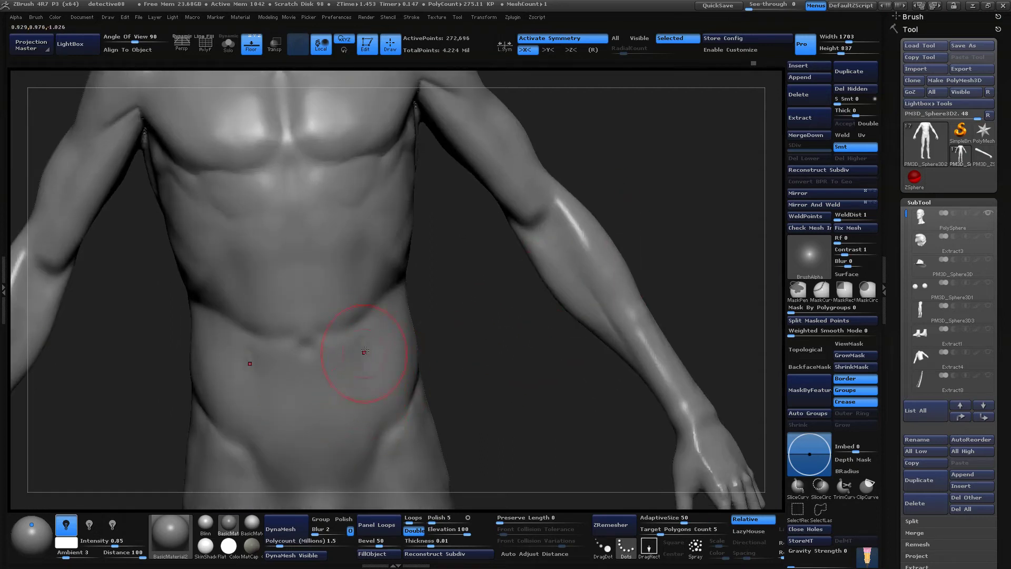
Carve vertical grooves along the outer edges of the lower abdominals below the waist crease and smooth them
left_click_drag(474, 365, 380, 371)
mouse_move(366, 424)
left_mouse_down()
mouse_move(361, 388)
mouse_move(371, 449)
left_mouse_up()
mouse_move(365, 392)
left_mouse_down()
mouse_move(362, 441)
mouse_move(368, 366)
left_mouse_up()
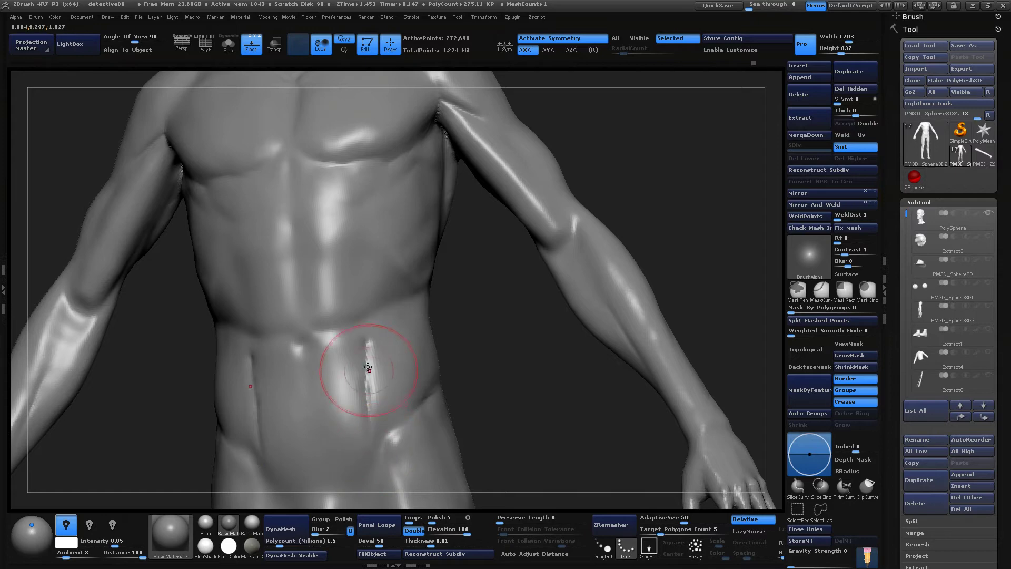
mouse_move(380, 327)
left_mouse_down("shift")
mouse_move(368, 392)
mouse_move(368, 347)
left_mouse_up("shift")
left_click_drag(584, 282, 586, 237, "alt")
mouse_move(663, 227)
left_mouse_down()
mouse_move(607, 226)
mouse_move(675, 231)
mouse_move(636, 266)
mouse_move(546, 298)
left_mouse_up()
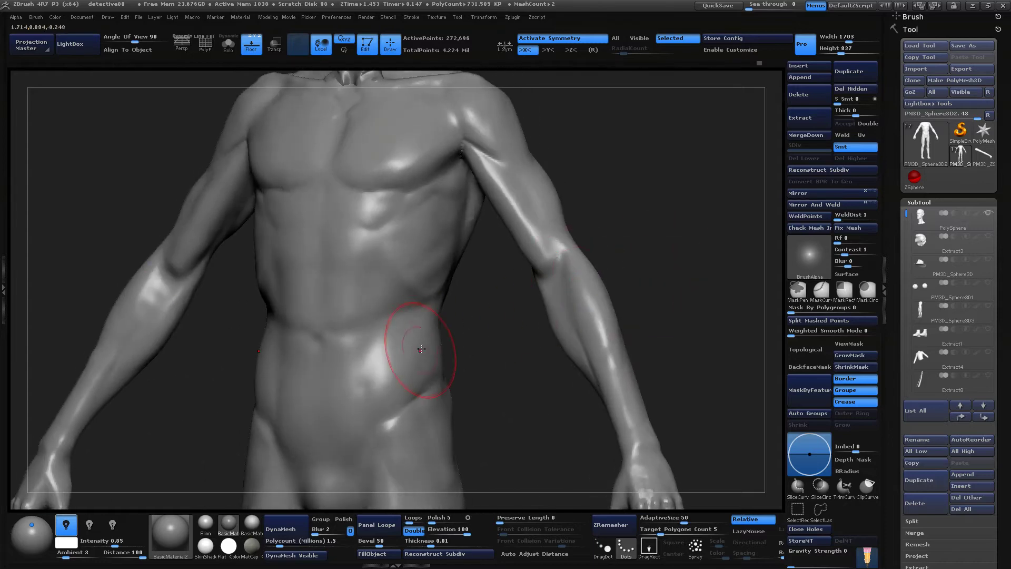
Adjust the ClayBuildup brush's draw size and build up the front edge of the obliques above the hip crease
key("b")
key("c")
key("b")
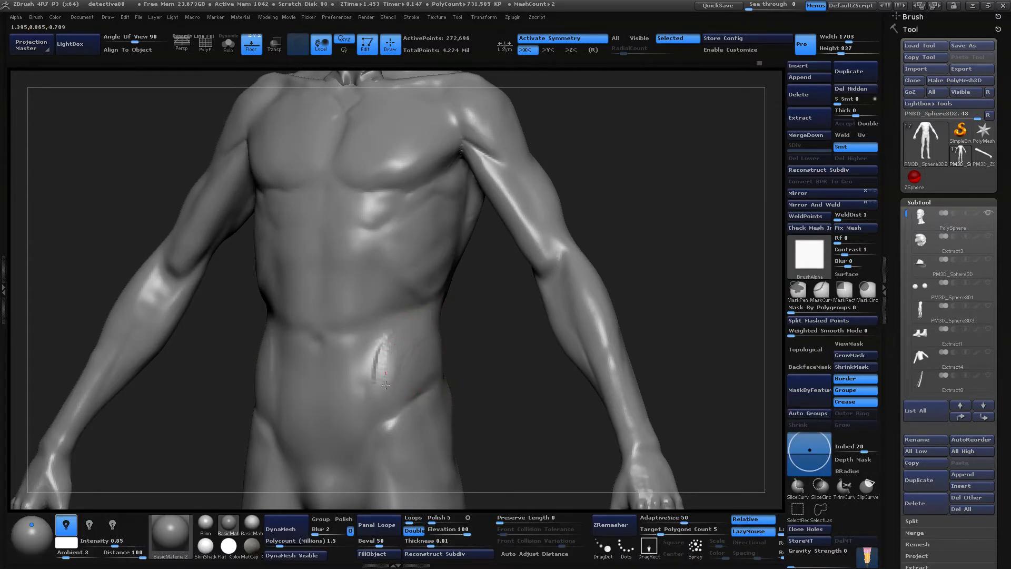
mouse_move(488, 383)
left_mouse_down()
mouse_move(514, 357)
mouse_move(533, 366)
mouse_move(614, 305)
mouse_move(420, 388)
left_mouse_up()
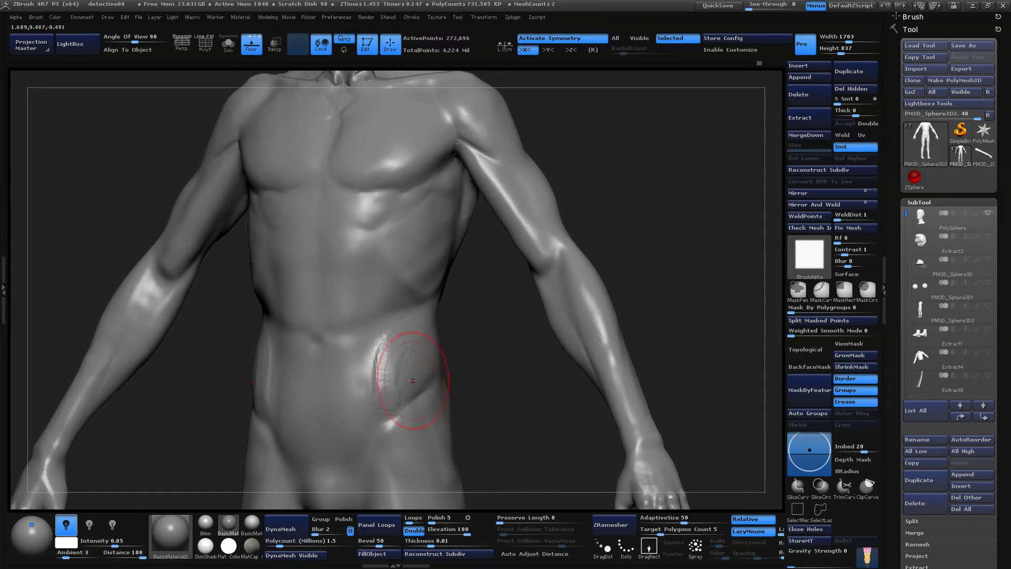
key("space")
key("space")
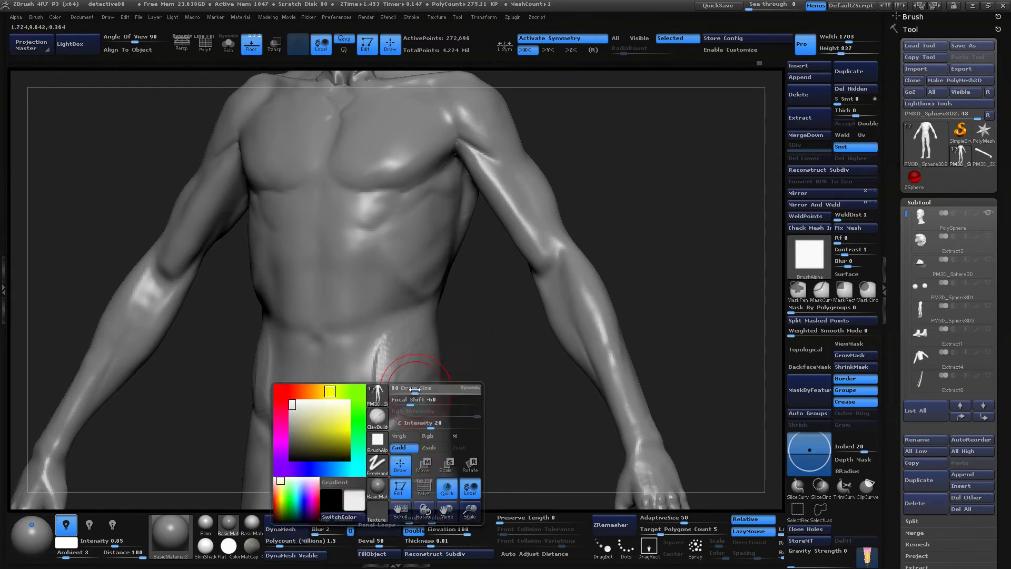
left_click_drag(414, 389, 453, 369)
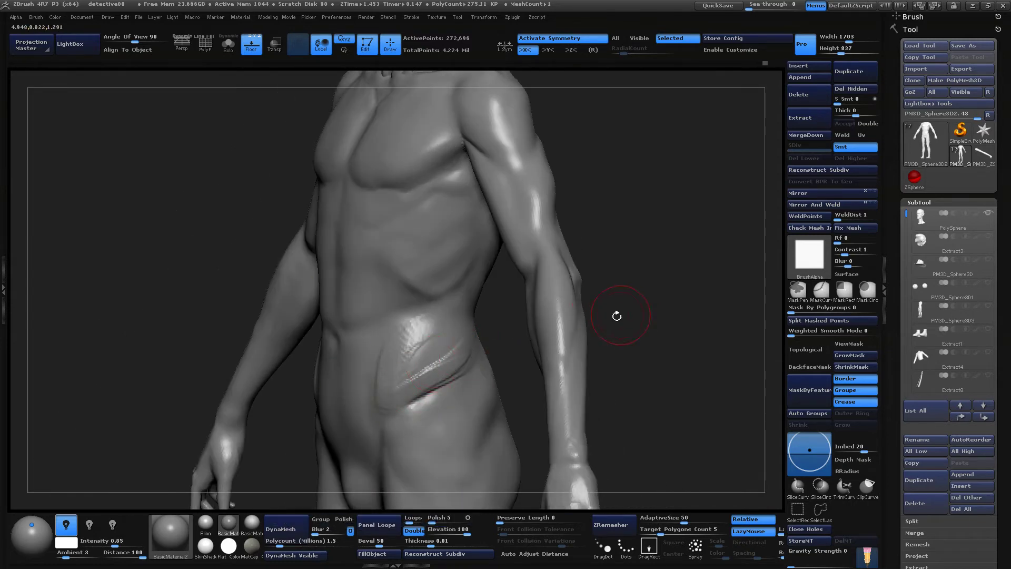
Fill out the obliques above the hip crease with crossing ClayBuildup strokes and smooth the surface
left_click_drag(617, 316, 451, 357)
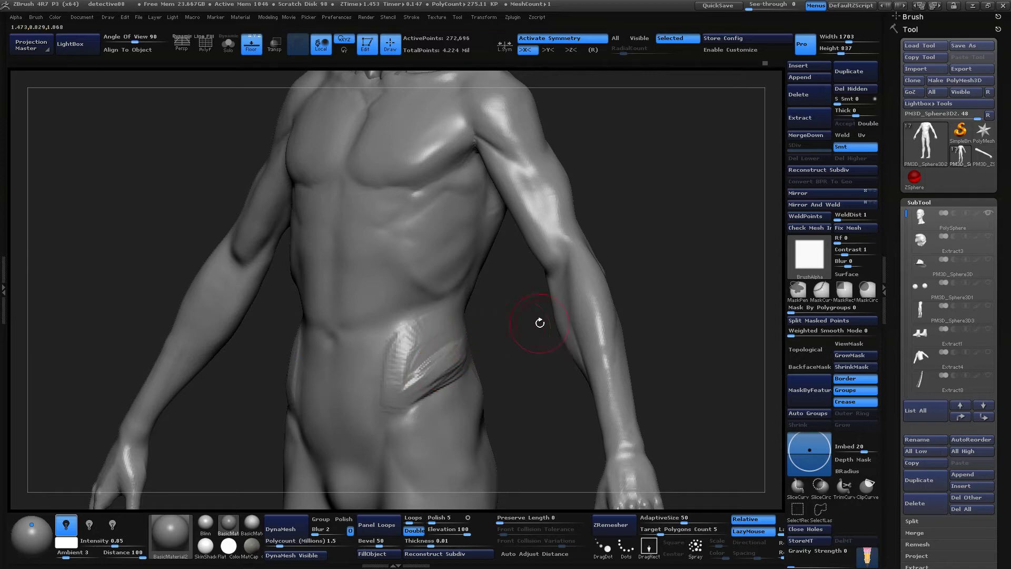
mouse_move(540, 323)
left_mouse_down()
mouse_move(696, 332)
mouse_move(581, 341)
mouse_move(672, 326)
left_mouse_up()
left_click_drag(595, 314, 653, 297)
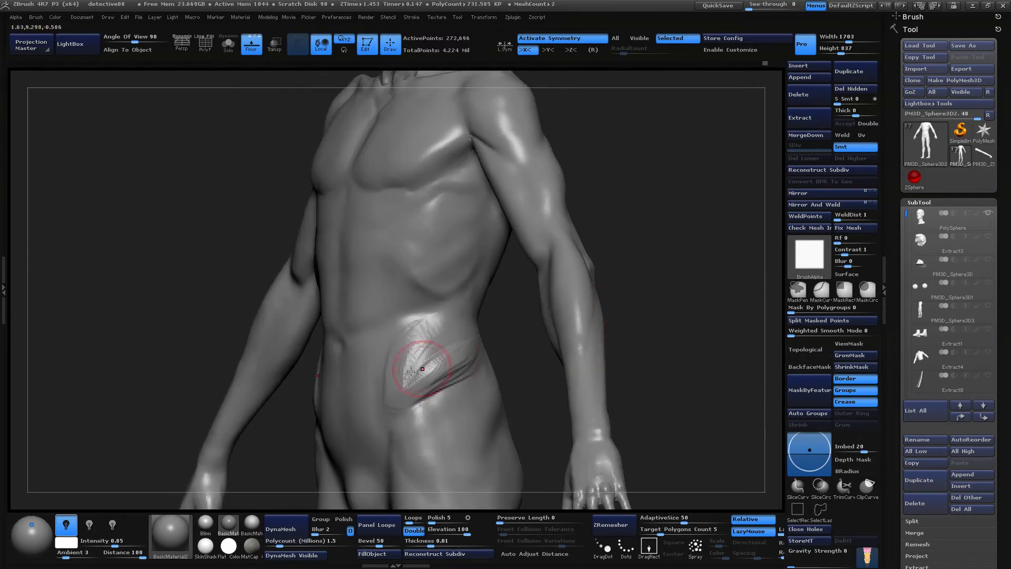
key("shift")
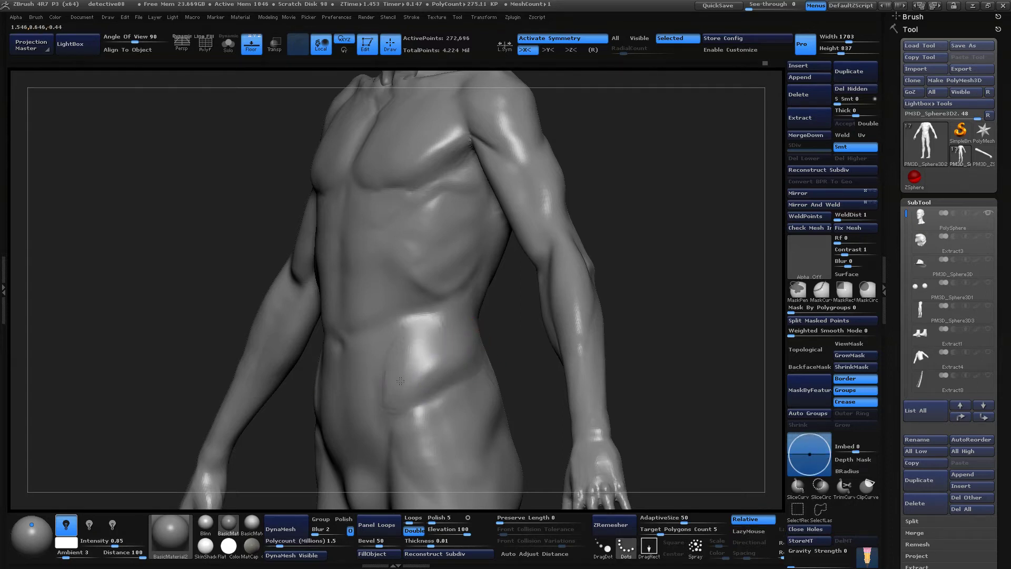
left_click_drag(519, 341, 574, 345)
mouse_move(498, 344)
left_mouse_down()
mouse_move(422, 348)
mouse_move(450, 322)
mouse_move(461, 330)
left_mouse_up()
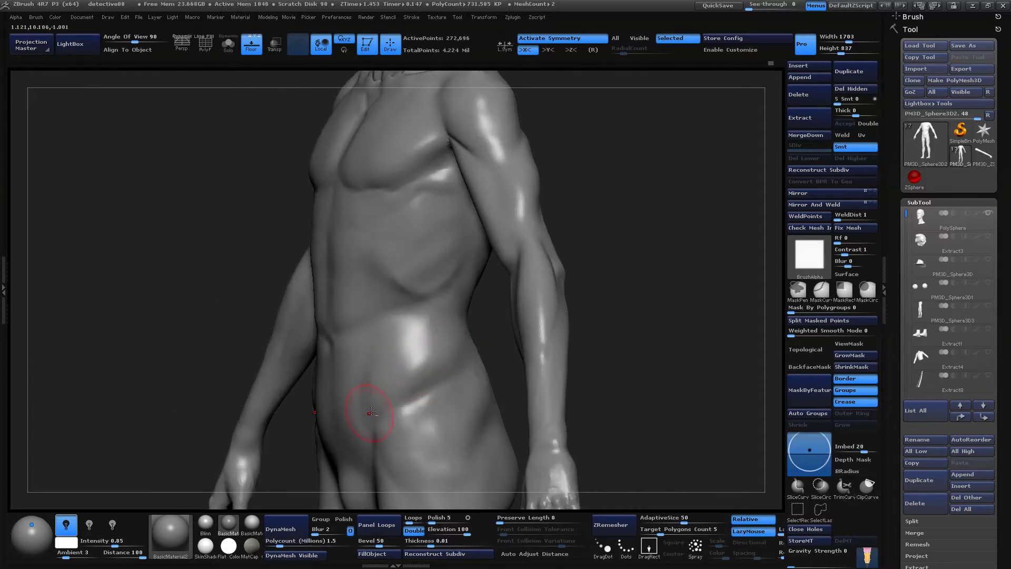
Build up the lower abdomen below the navel with vertical ClayBuildup strokes and smooth them into the obliques and hip creases
left_click_drag(625, 248, 470, 400)
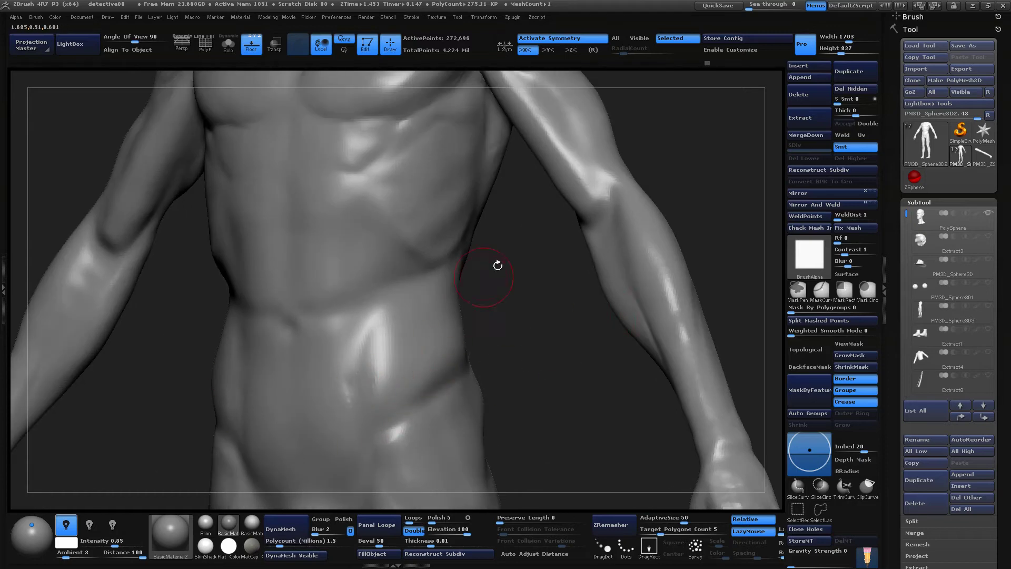
mouse_move(516, 375)
left_mouse_down("alt")
mouse_move(514, 359)
mouse_move(490, 403)
mouse_move(524, 351)
mouse_move(493, 354)
left_mouse_up("alt")
key("space")
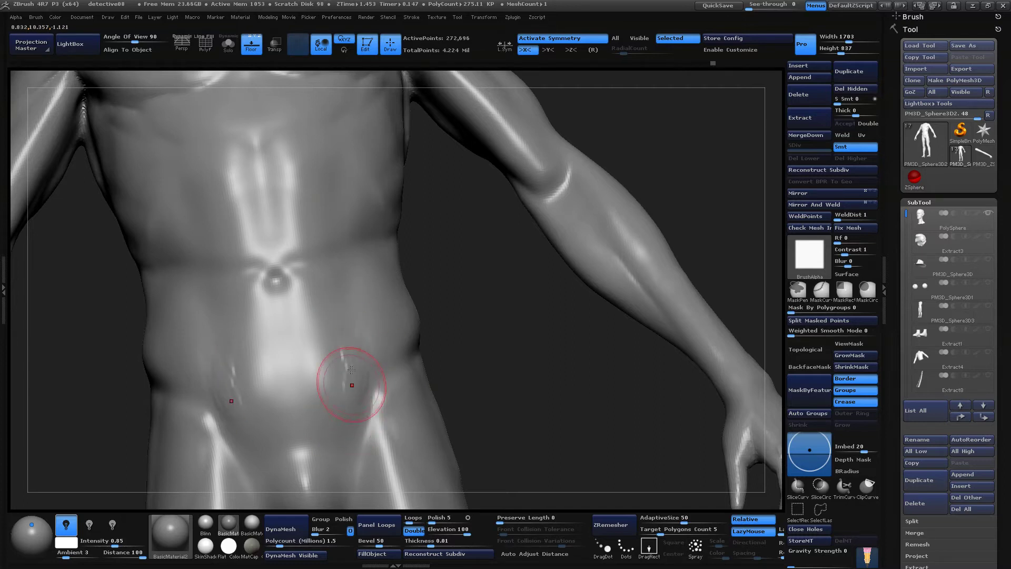
left_click_drag(471, 364, 340, 327)
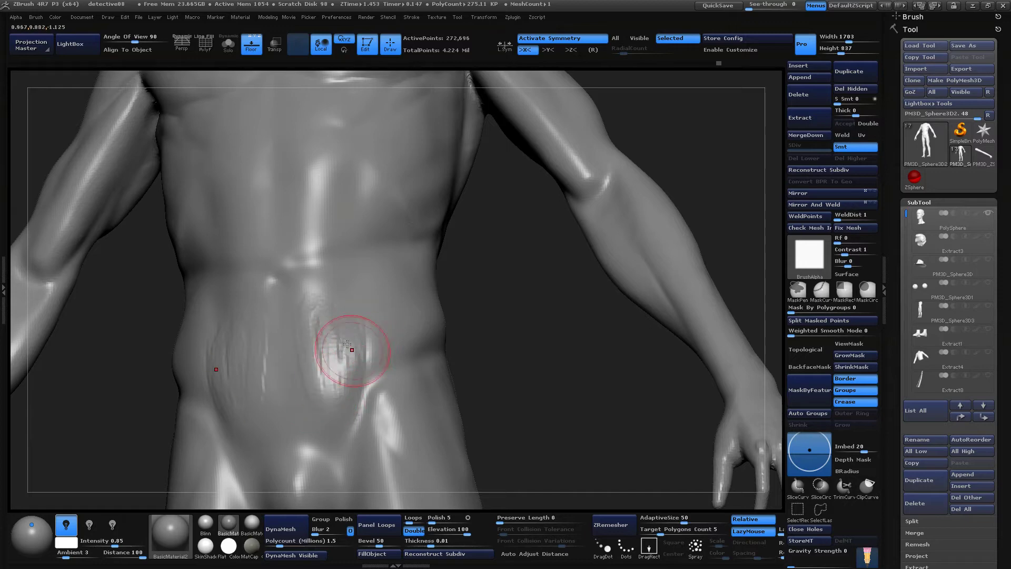
key("shift")
left_click_drag(329, 402, 379, 369, "shift")
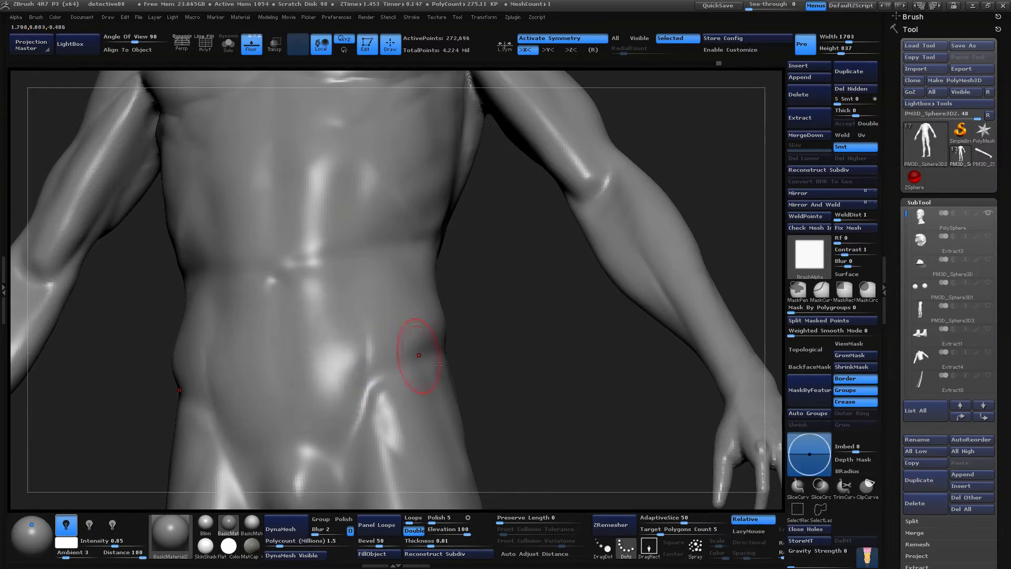
mouse_move(469, 403)
left_mouse_down("shift")
mouse_move(487, 413)
mouse_move(473, 327)
mouse_move(433, 352)
mouse_move(437, 393)
left_mouse_up("shift")
Adjust the ClayBuildup brush settings and refine the transition between the lower abdominals and the obliques
left_click_drag(466, 374, 435, 363)
mouse_move(468, 316)
left_mouse_down()
mouse_move(501, 309)
mouse_move(480, 216)
mouse_move(469, 274)
left_mouse_up()
key("space")
left_click_drag(379, 300, 383, 233)
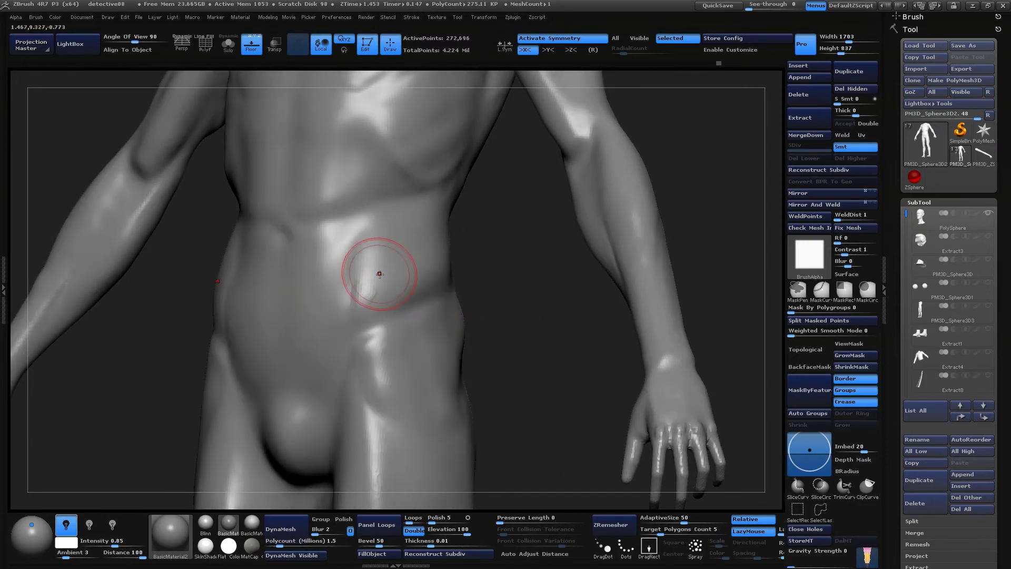
key("space")
left_click_drag(397, 275, 390, 275)
left_click_drag(504, 308, 379, 332)
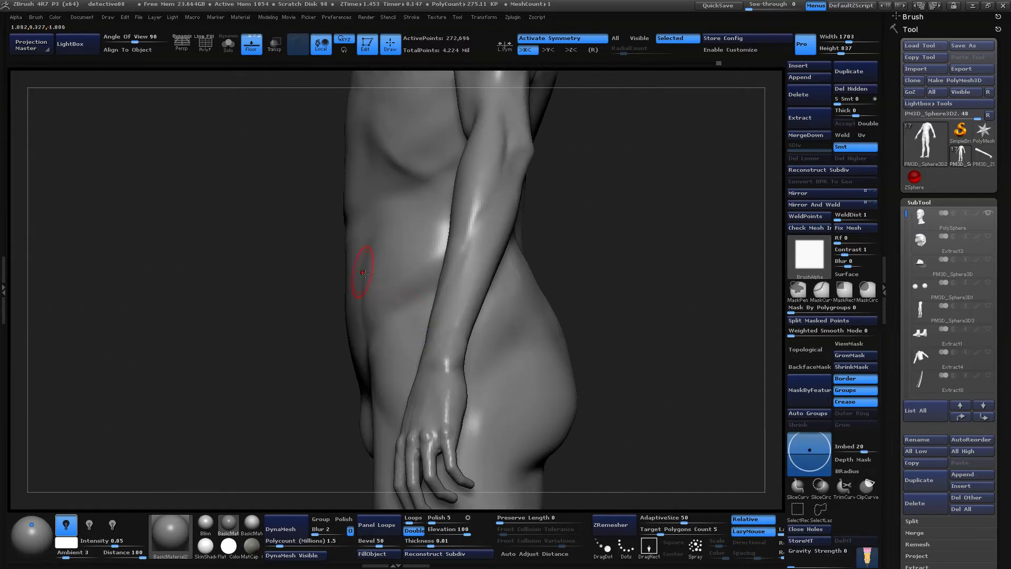
Switch to the Move brush, adjust its draw size and reshape the lower abdomen near the hip crease
key("b")
key("m")
key("t")
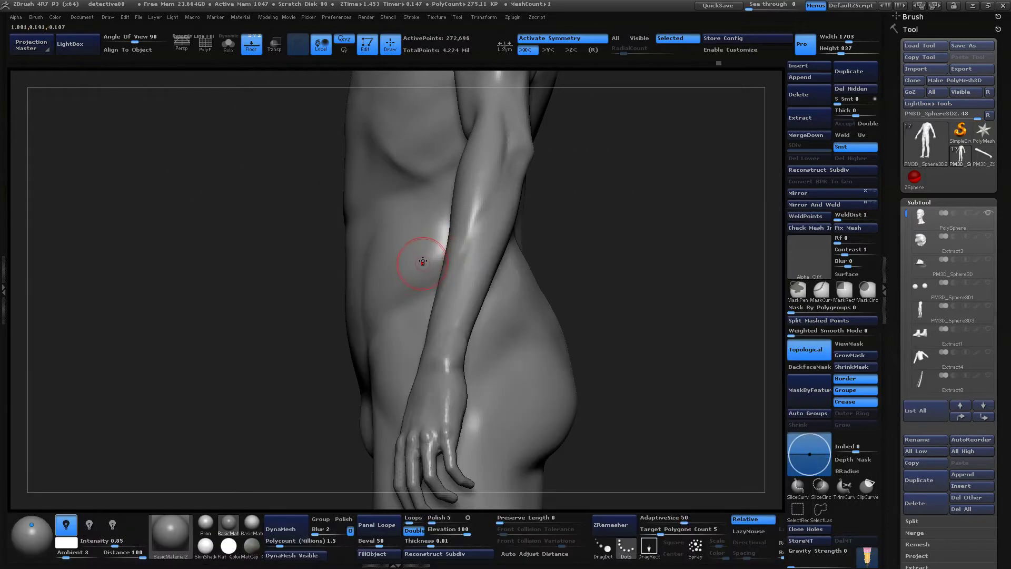
key("b")
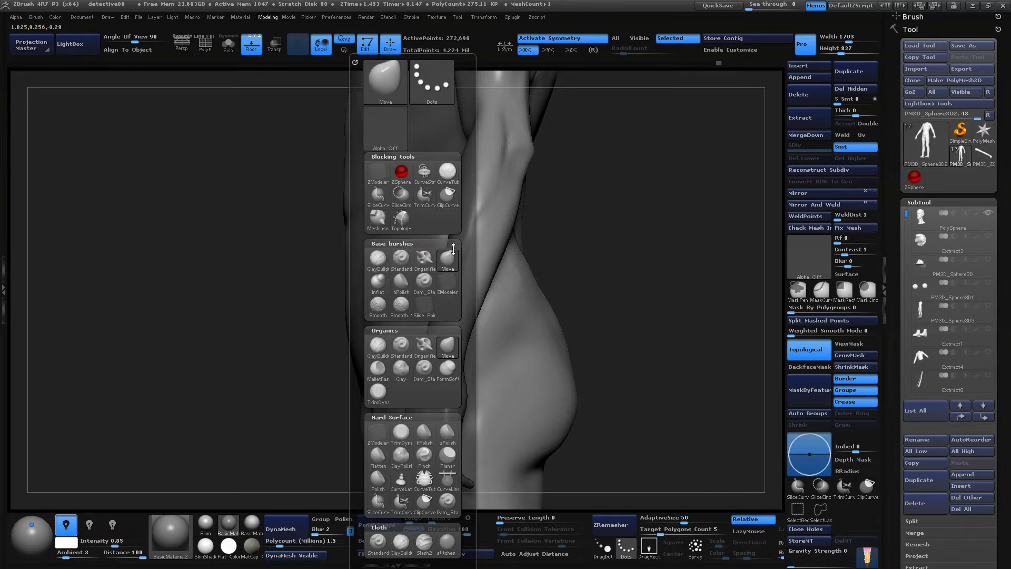
key("space")
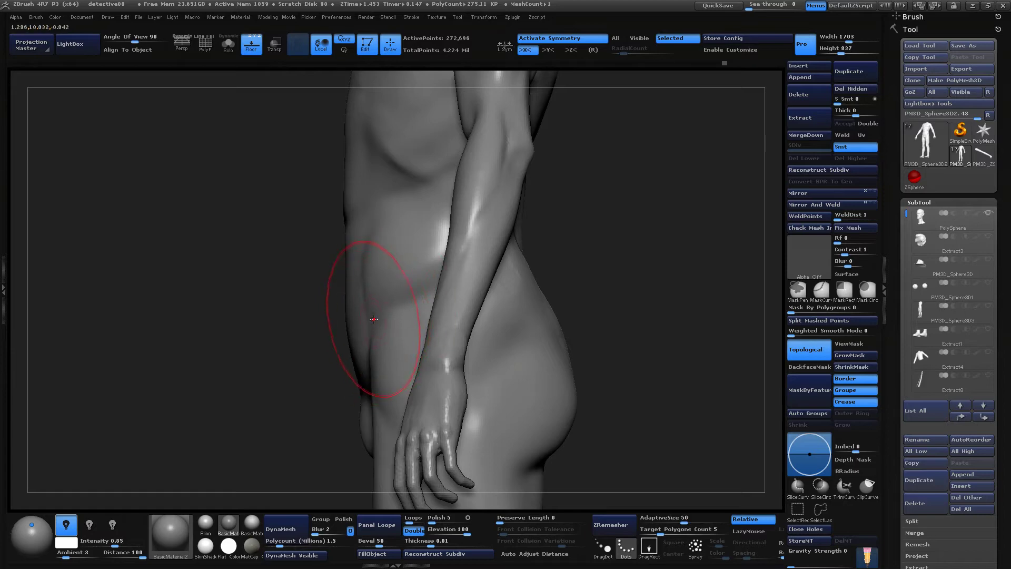
right_click_drag(401, 263, 652, 209)
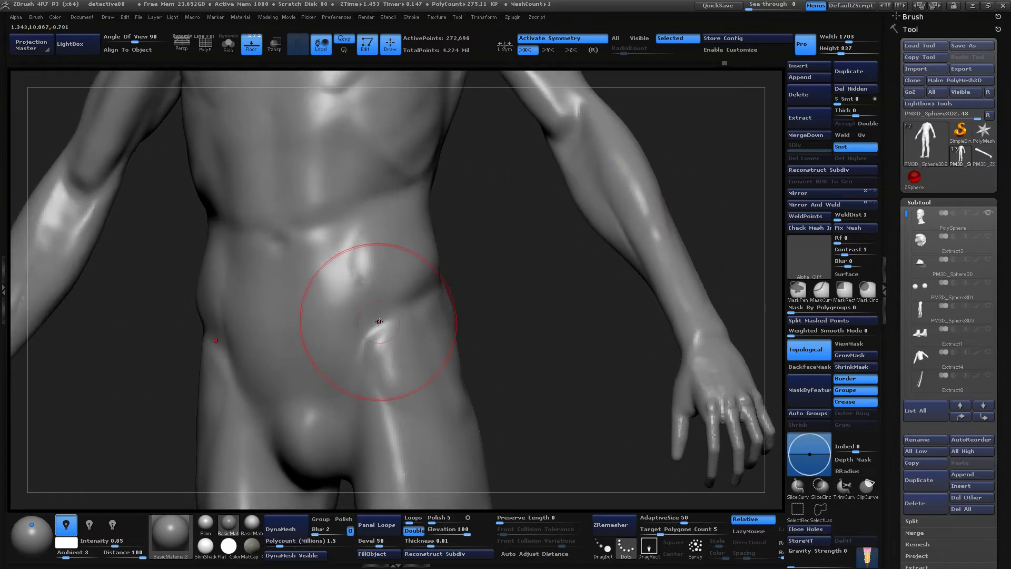
Reshape the hip crease and upper thigh around the groin with the Move brush
mouse_move(469, 286)
right_mouse_down()
mouse_move(418, 302)
mouse_move(436, 280)
mouse_move(442, 382)
right_mouse_up()
right_click_drag(474, 344, 475, 398, "ctrl")
left_click_drag(399, 340, 414, 416)
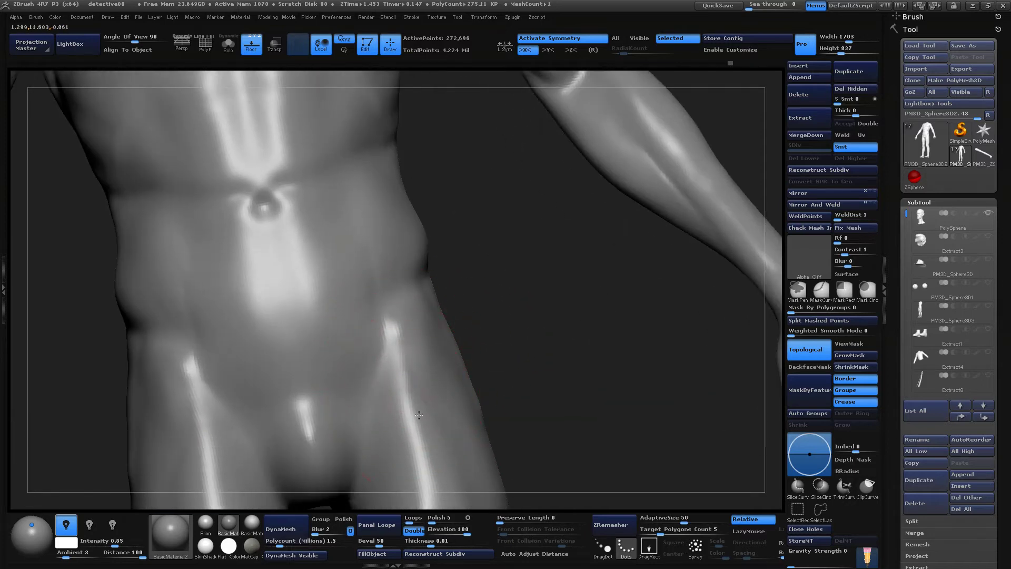
right_click_drag(464, 359, 489, 250, "ctrl")
right_click_drag(435, 279, 435, 430, "ctrl")
Switch to the Dam_Standard brush, carve the diagonal creases from the hips toward the groin and smooth them
key("b")
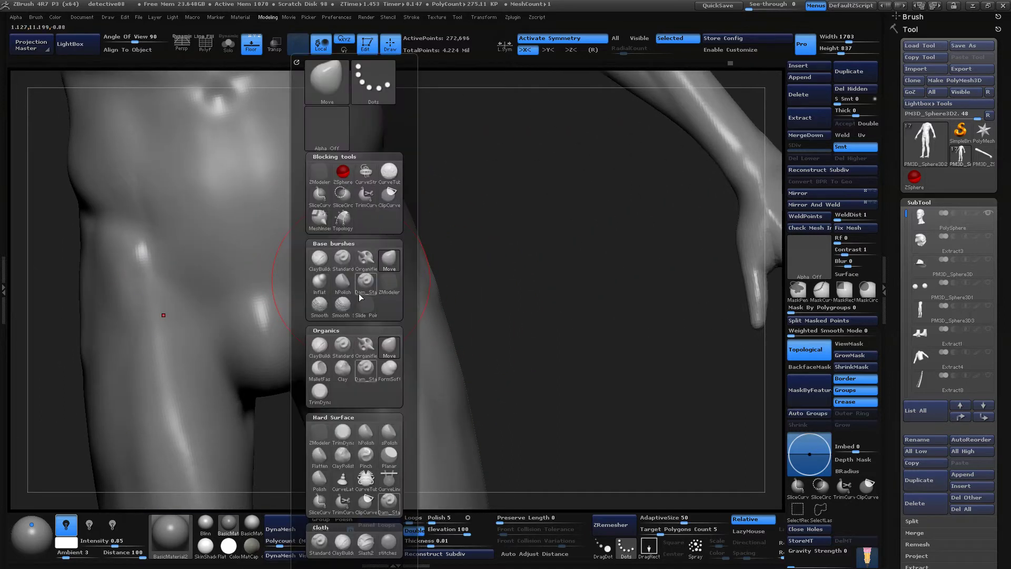
left_click(342, 173)
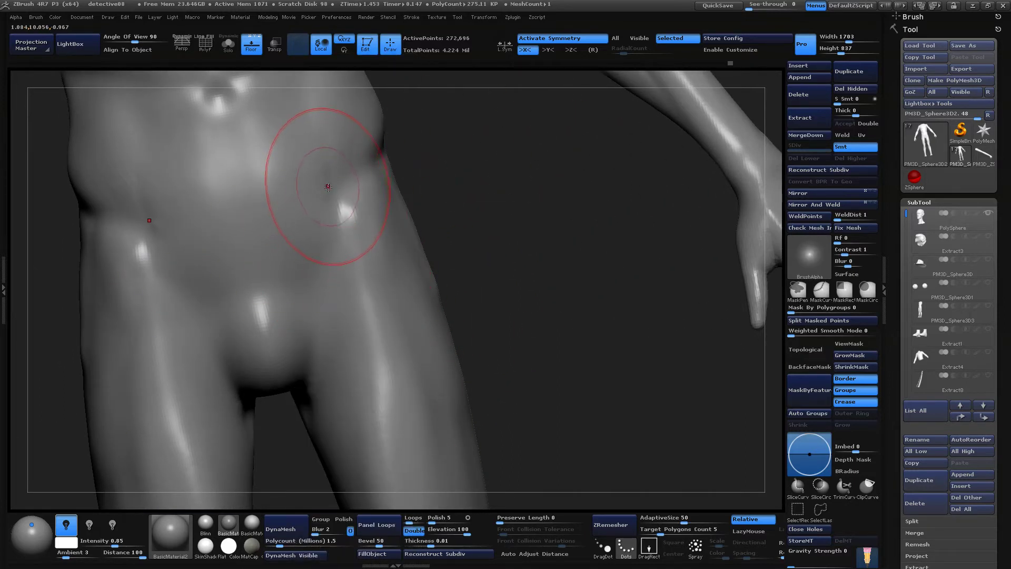
left_click_drag(327, 181, 297, 292)
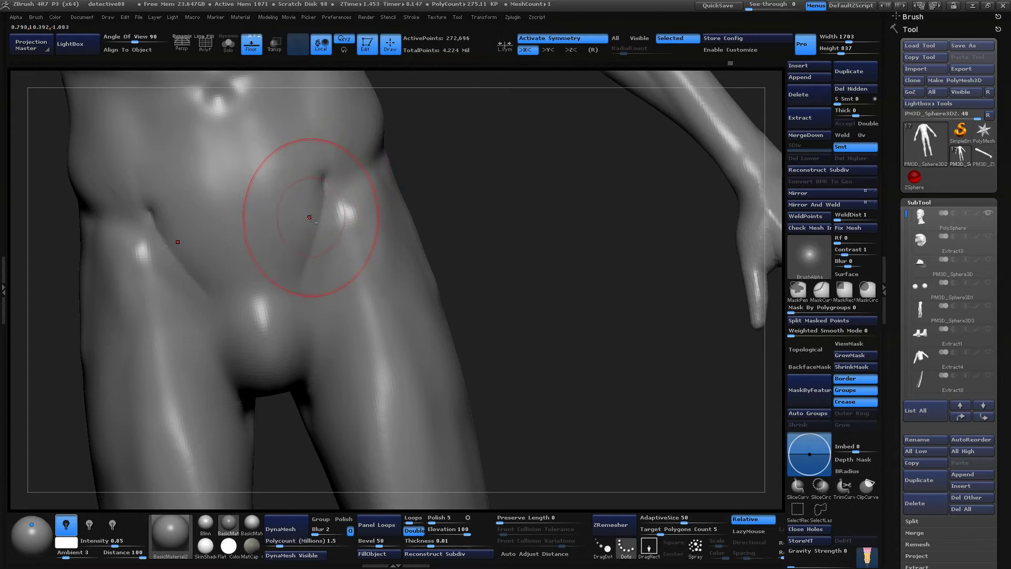
mouse_move(338, 177)
left_mouse_down()
mouse_move(364, 165)
mouse_move(324, 186)
mouse_move(318, 149)
mouse_move(311, 280)
left_mouse_up()
left_click_drag(146, 258, 87, 220, "shift")
mouse_move(523, 260)
left_mouse_down()
mouse_move(508, 286)
mouse_move(402, 354)
mouse_move(439, 409)
mouse_move(454, 406)
mouse_move(601, 200)
mouse_move(589, 231)
mouse_move(484, 284)
left_mouse_up()
left_click_drag(533, 230, 459, 317)
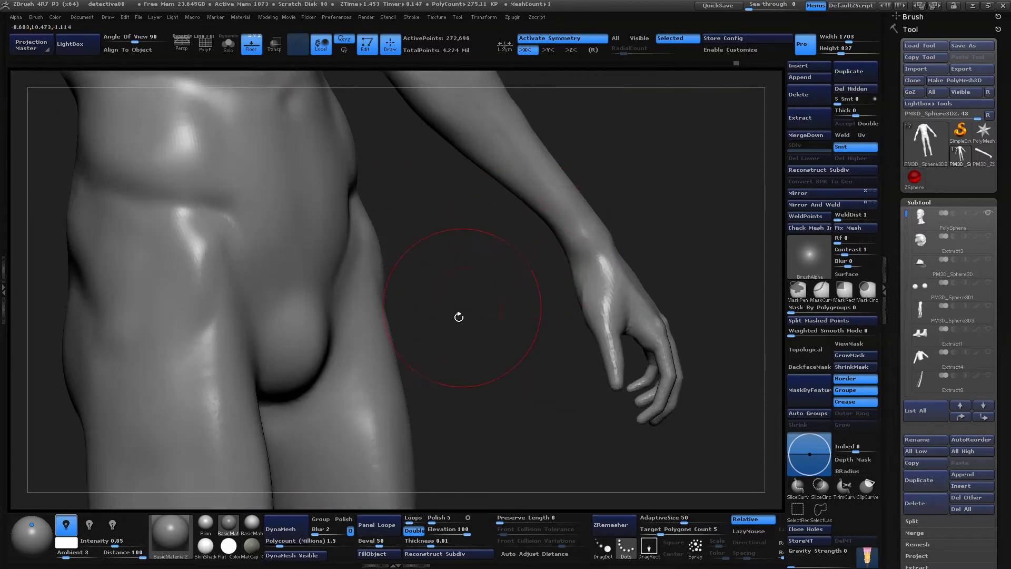
key("ctrl+z")
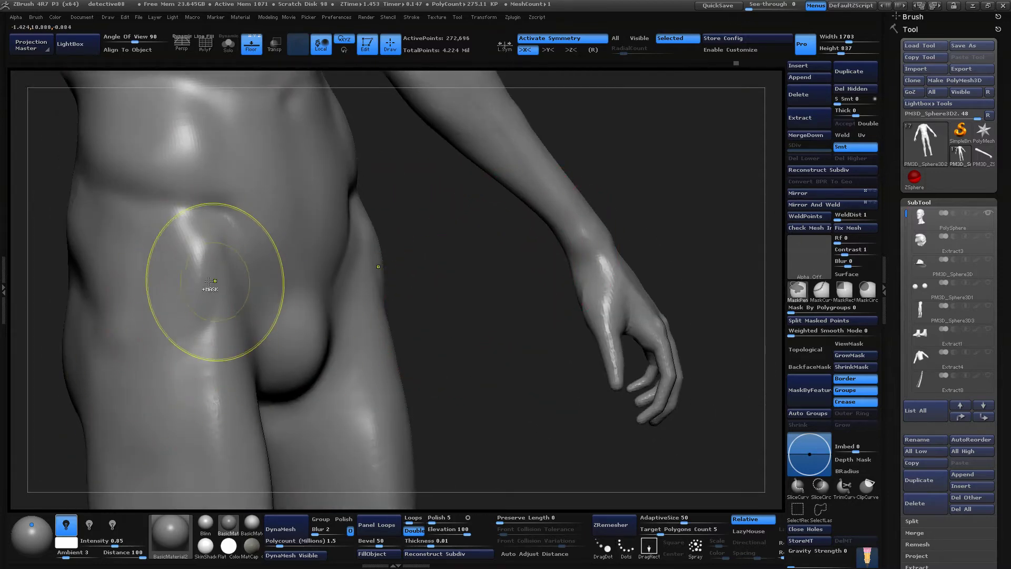
left_click_drag(215, 282, 135, 365)
key("ctrl+z")
mouse_move(210, 295)
left_mouse_down()
mouse_move(175, 321)
mouse_move(204, 263)
mouse_move(187, 301)
left_mouse_up()
key("ctrl+z")
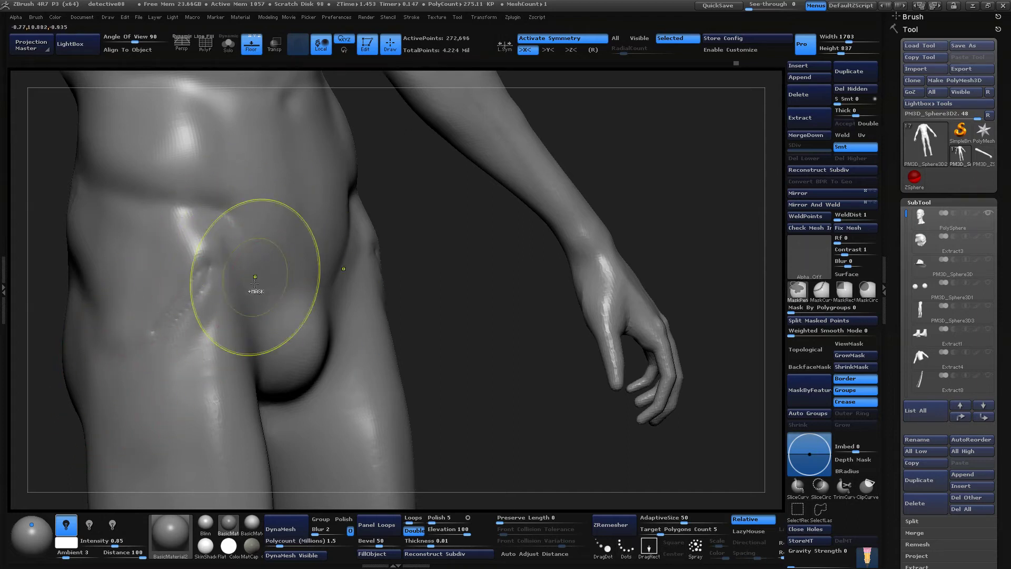
Reduce the brush draw size, rework the crease between the hip and groin and smooth it into the upper thigh
key("space")
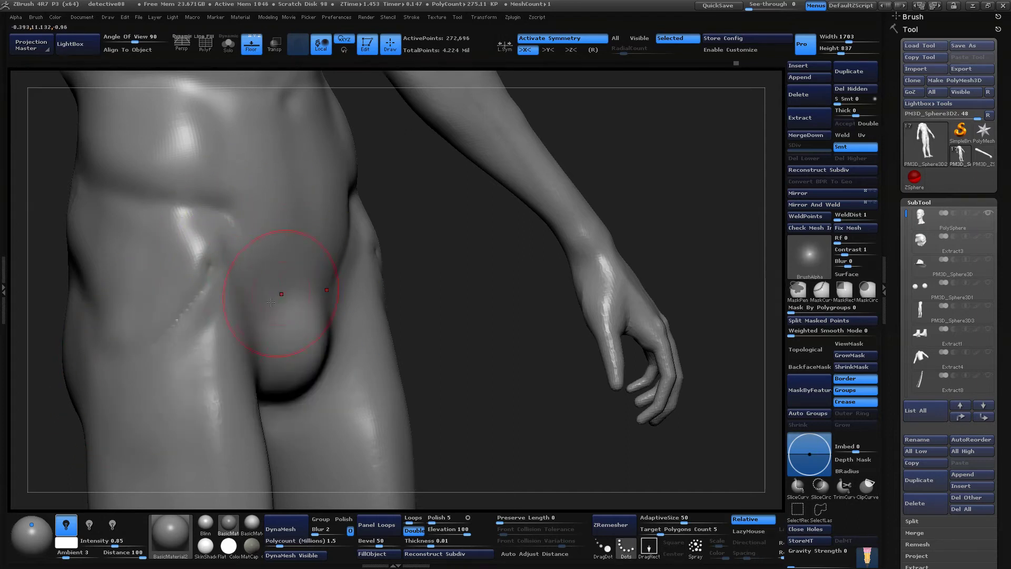
left_click_drag(210, 276, 136, 354, "alt")
left_click_drag(194, 309, 210, 275, "shift")
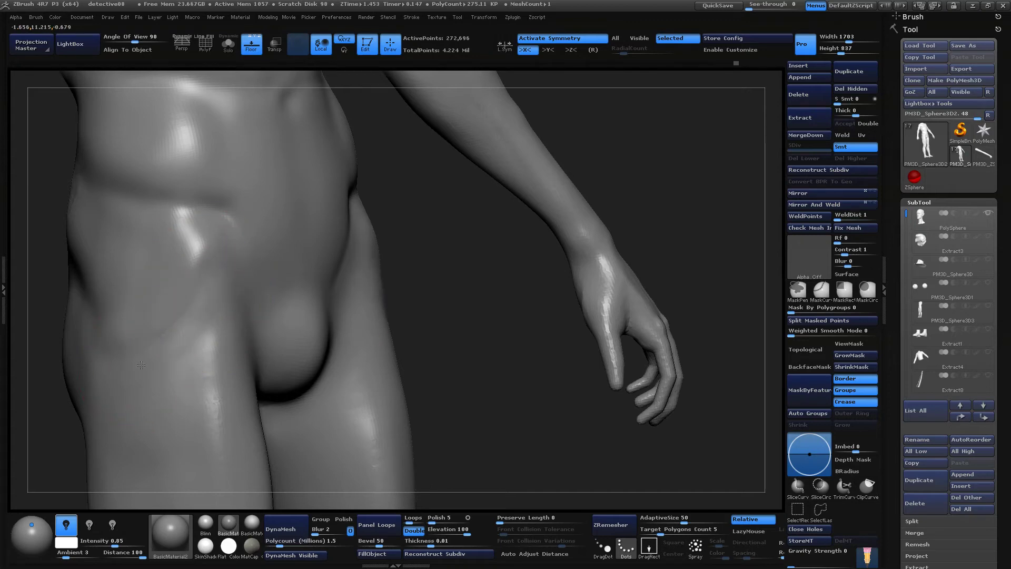
left_click_drag(532, 322, 460, 336)
mouse_move(496, 292)
left_mouse_down("alt")
mouse_move(492, 261)
mouse_move(427, 302)
mouse_move(428, 382)
left_mouse_up("alt")
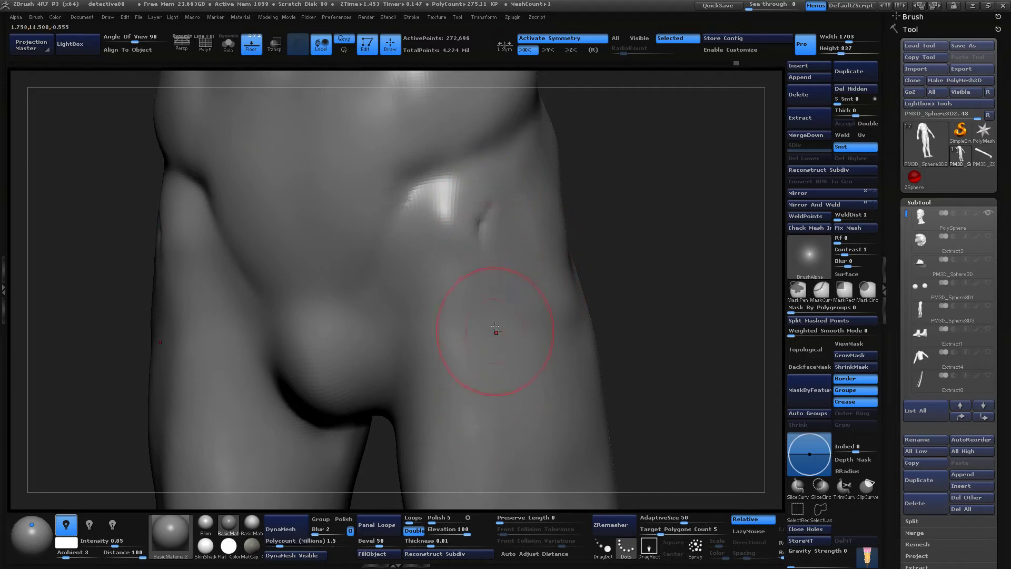
mouse_move(625, 289)
left_mouse_down("alt")
mouse_move(626, 234)
mouse_move(610, 257)
mouse_move(593, 248)
mouse_move(600, 333)
mouse_move(588, 270)
mouse_move(579, 278)
left_mouse_up("alt")
mouse_move(586, 328)
left_mouse_down()
mouse_move(594, 417)
mouse_move(572, 309)
mouse_move(583, 361)
mouse_move(573, 366)
left_mouse_up()
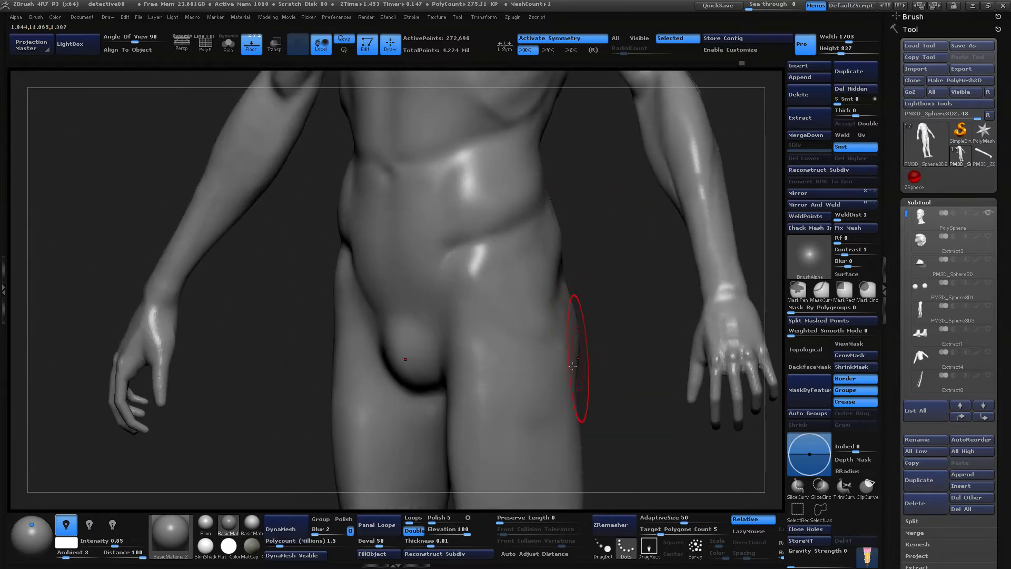
Switch to the Move brush, enlarge its draw size and adjust the front profile of the hip and upper thigh
key("space")
left_click(602, 260)
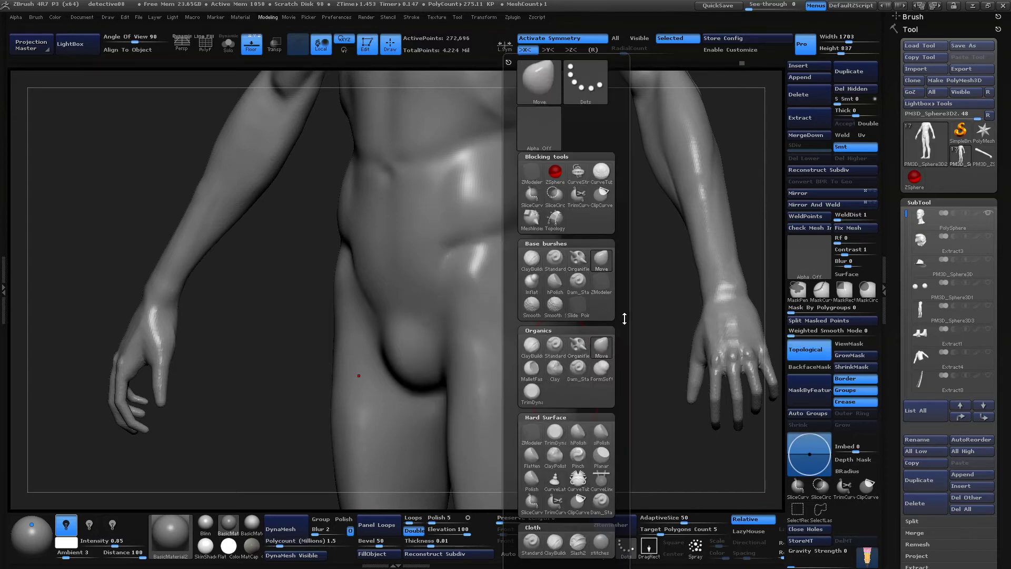
left_click_drag(647, 287, 559, 283)
left_click_drag(693, 273, 675, 222, "alt")
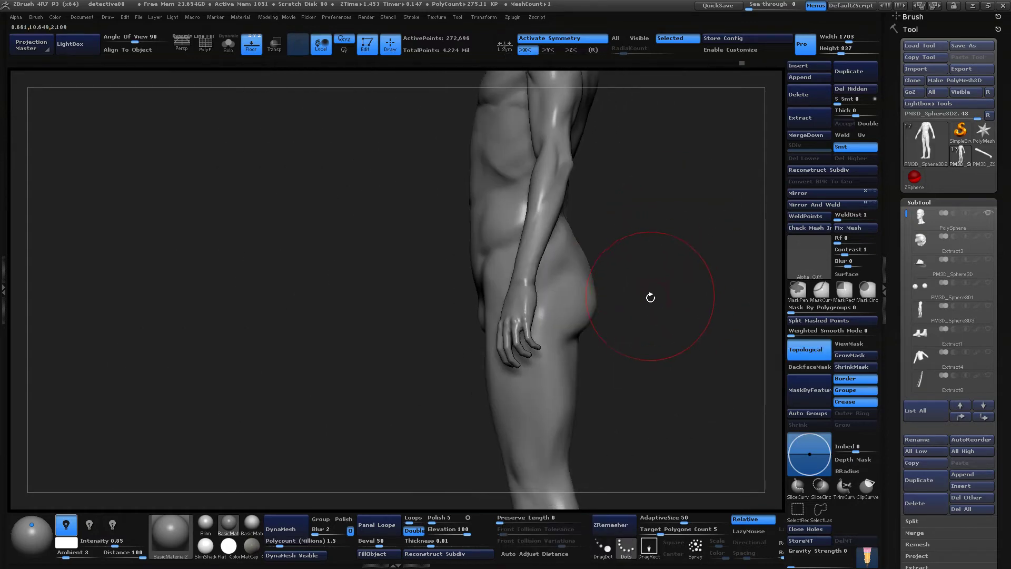
key("space")
mouse_move(650, 297)
left_mouse_down()
mouse_move(628, 290)
mouse_move(665, 260)
mouse_move(652, 260)
mouse_move(659, 266)
left_mouse_up()
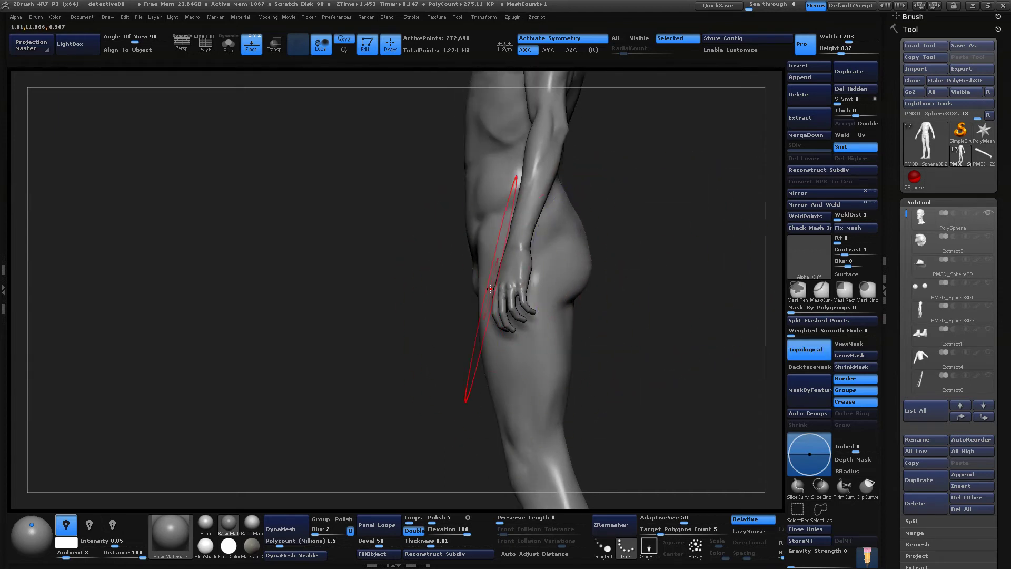
Adjust the Move brush's draw size and reshape the outer contour of the thighs above the knees
left_click_drag(601, 373, 681, 383)
left_click_drag(680, 389, 598, 439, "alt")
mouse_move(560, 352)
left_mouse_down("alt")
mouse_move(553, 318)
mouse_move(555, 347)
mouse_move(532, 301)
mouse_move(495, 367)
left_mouse_up("alt")
key("space")
key("space")
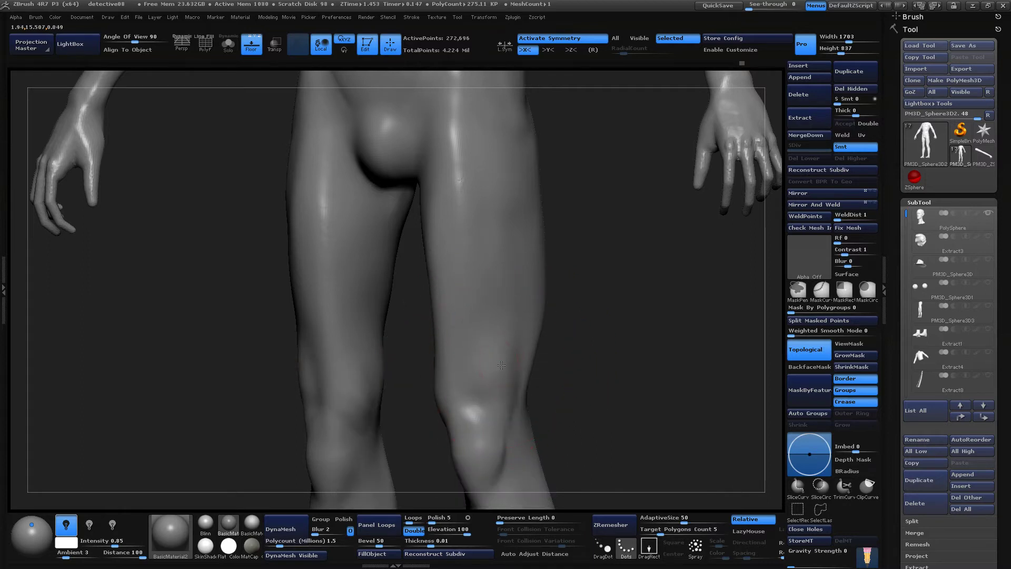
left_click_drag(549, 304, 512, 310)
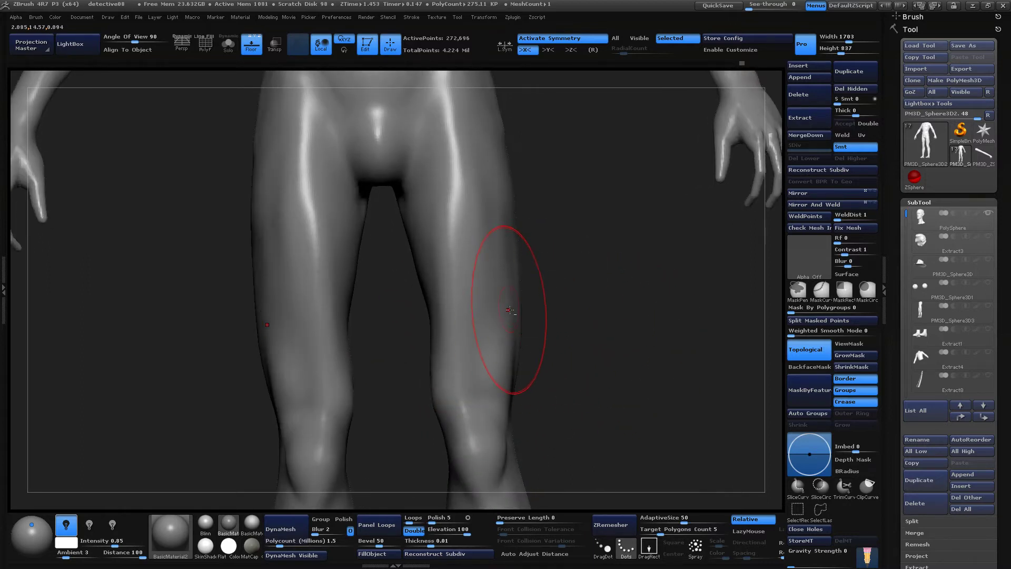
Reshape the buttocks, outer hips and inner thighs from behind with the Move brush
left_click_drag(598, 390, 660, 337)
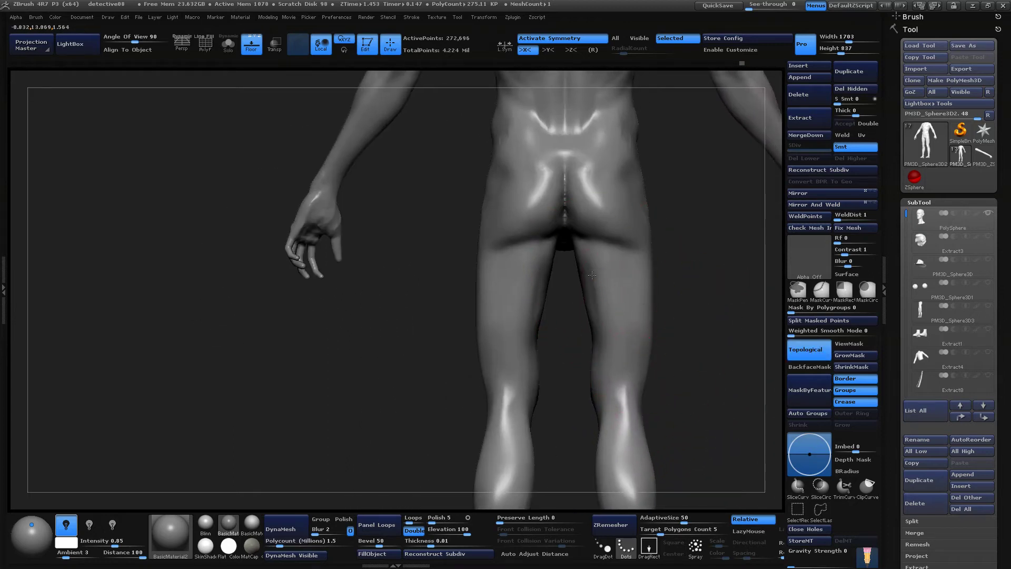
left_click_drag(724, 261, 629, 364, "alt")
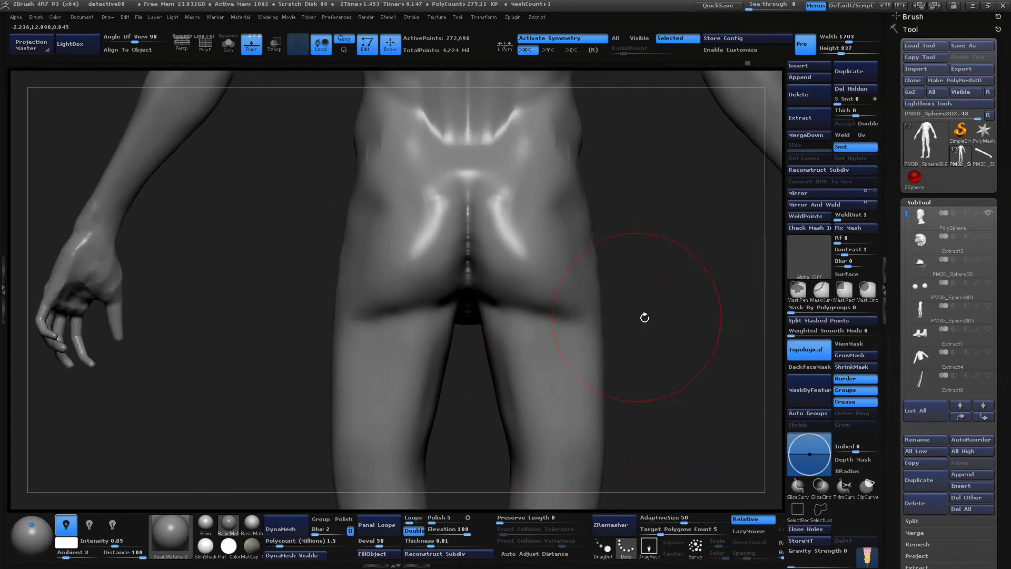
left_click_drag(645, 318, 584, 298)
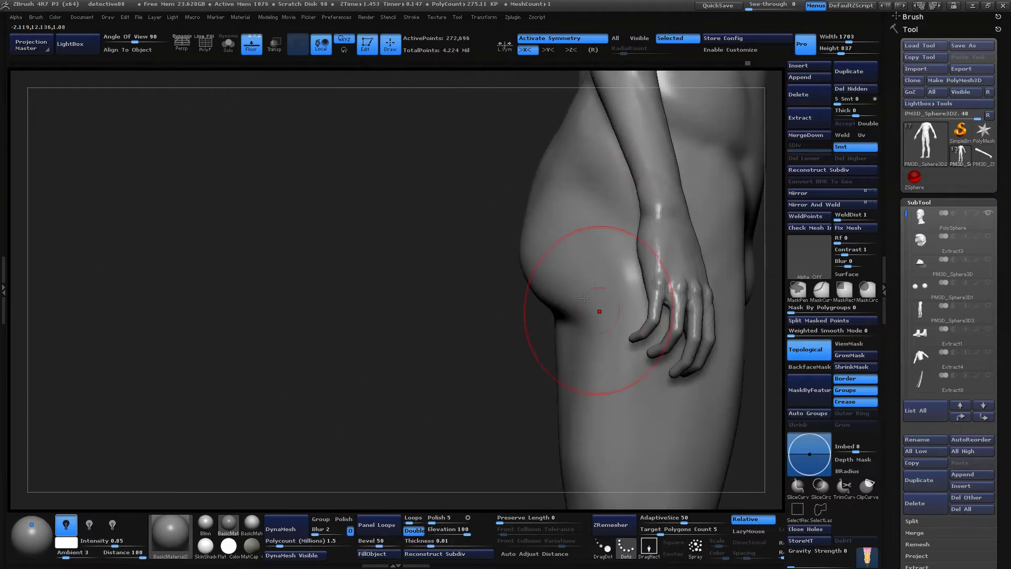
left_click_drag(469, 274, 524, 308)
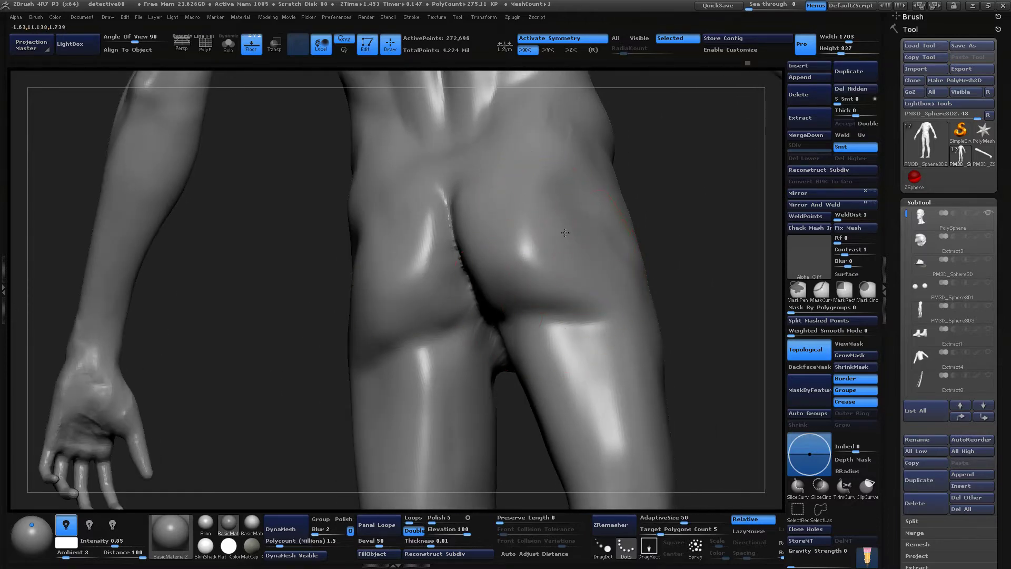
mouse_move(627, 237)
left_mouse_down()
mouse_move(675, 245)
mouse_move(620, 329)
mouse_move(611, 233)
left_mouse_up()
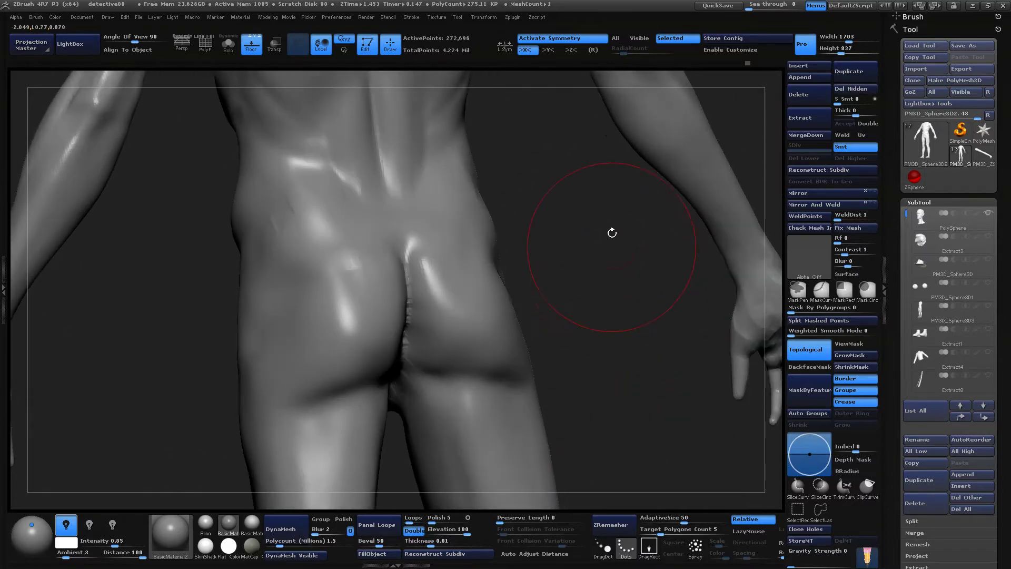
Switch to the ClayBuildup brush, reduce its draw size and build up the inner buttocks along the central cleft
key("b")
key("c")
key("b")
key("space")
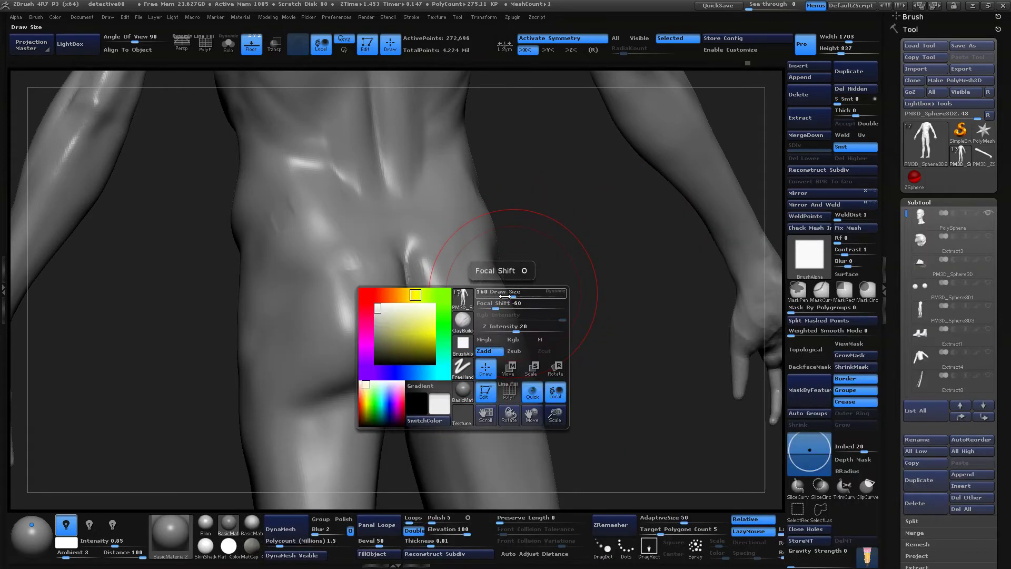
left_click_drag(518, 293, 495, 293)
left_click_drag(560, 260, 559, 284)
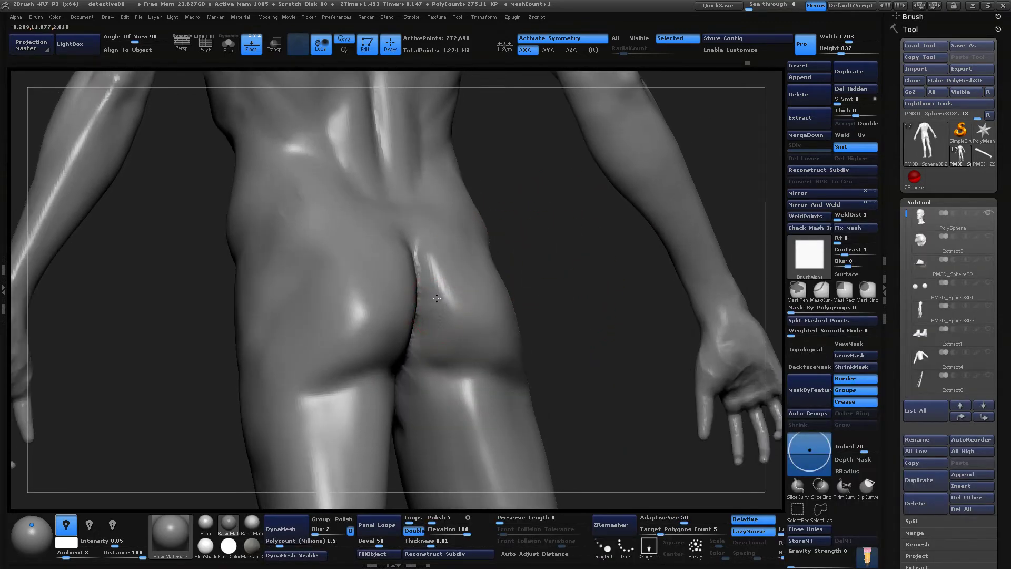
left_click_drag(436, 298, 434, 360)
mouse_move(557, 333)
left_mouse_down()
mouse_move(564, 316)
mouse_move(603, 346)
mouse_move(627, 342)
left_mouse_up()
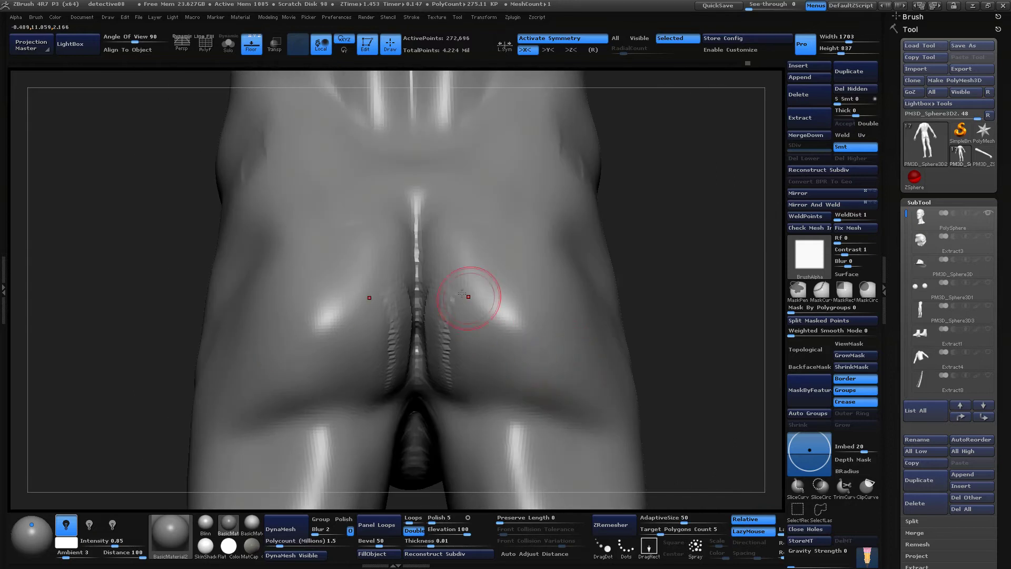
left_click_drag(457, 295, 448, 369)
Define the fold beneath the buttocks with ClayBuildup strokes and smooth its outer end into the thigh
mouse_move(655, 332)
left_mouse_down()
mouse_move(658, 305)
mouse_move(603, 353)
left_mouse_up()
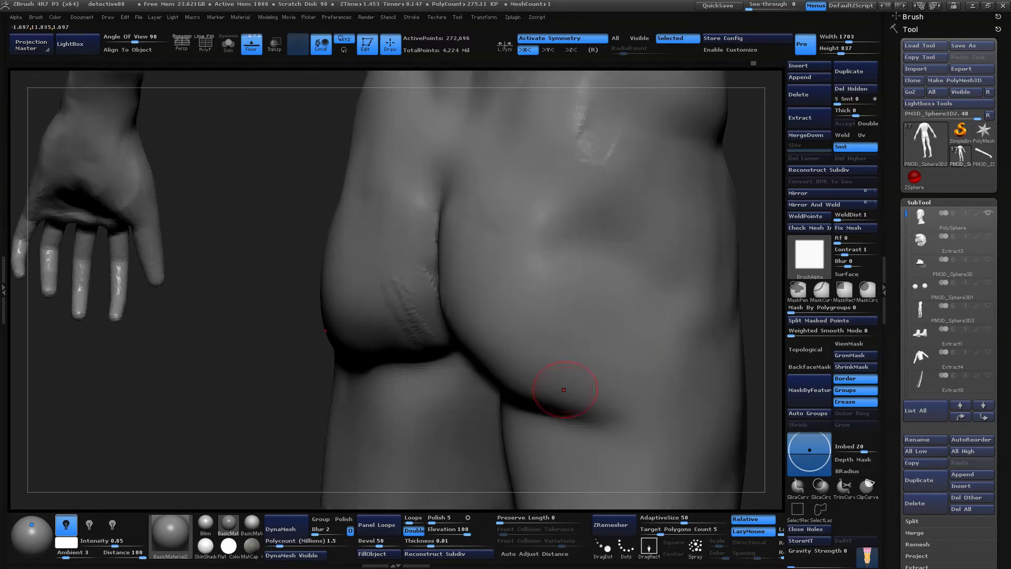
left_click_drag(754, 318, 757, 317)
mouse_move(542, 411)
left_mouse_down()
mouse_move(619, 389)
mouse_move(631, 367)
mouse_move(606, 394)
left_mouse_up()
left_click_drag(724, 380, 706, 342, "alt")
left_click_drag(603, 393, 626, 383, "shift")
mouse_move(701, 372)
left_mouse_down()
mouse_move(725, 346)
mouse_move(603, 345)
mouse_move(690, 329)
mouse_move(565, 270)
left_mouse_up()
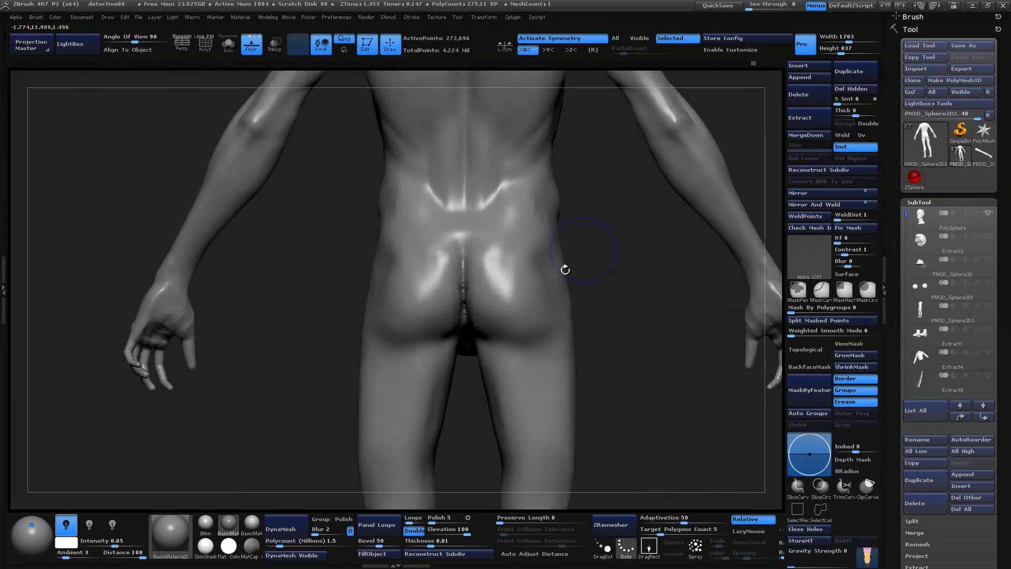
Add volume to the inner buttocks beside the cleft with downward ClayBuildup strokes
mouse_move(633, 313)
left_mouse_down()
mouse_move(551, 336)
mouse_move(578, 355)
mouse_move(567, 430)
mouse_move(606, 416)
left_mouse_up()
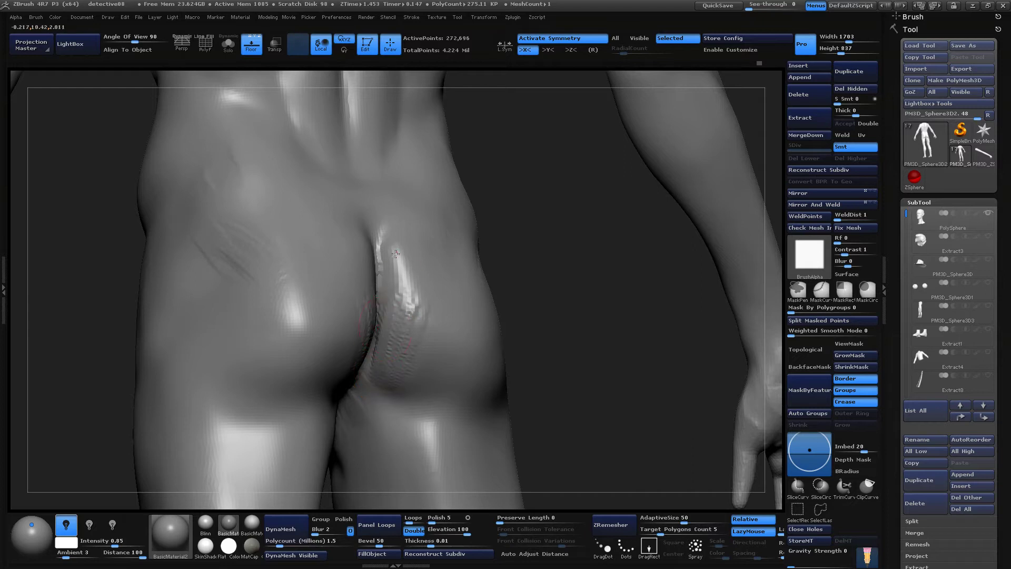
left_click_drag(396, 254, 421, 332)
mouse_move(580, 374)
left_mouse_down()
mouse_move(487, 329)
mouse_move(418, 338)
mouse_move(468, 329)
left_mouse_up()
left_click_drag(598, 343, 591, 341)
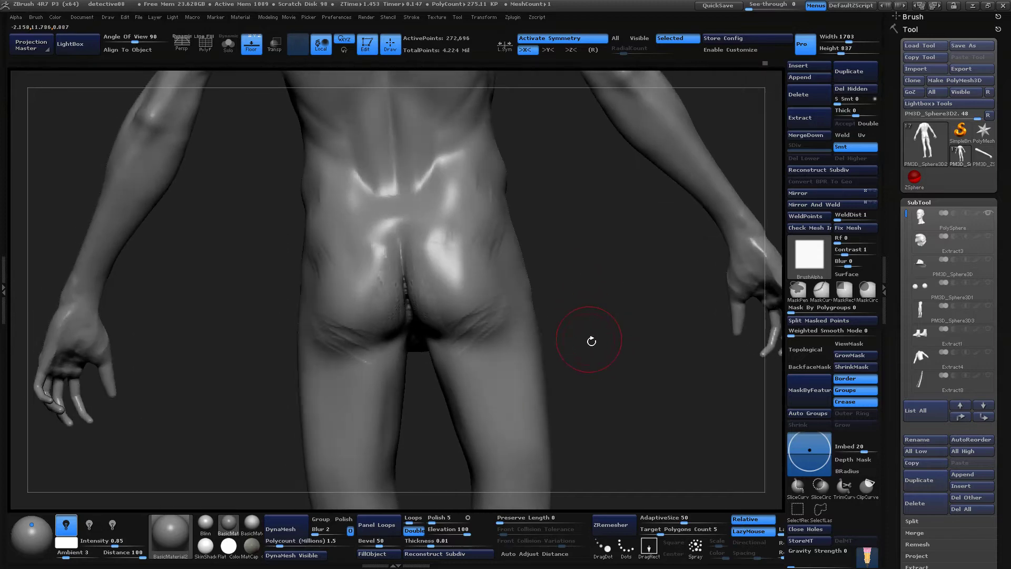
Build up the lower edge of the buttocks and the top of the rear thighs with ClayBuildup strokes
mouse_move(509, 325)
left_mouse_down()
mouse_move(454, 338)
mouse_move(505, 312)
left_mouse_up()
mouse_move(585, 329)
left_mouse_down()
mouse_move(716, 332)
mouse_move(576, 332)
left_mouse_up()
left_click_drag(428, 349, 471, 342)
left_click_drag(569, 372, 621, 364)
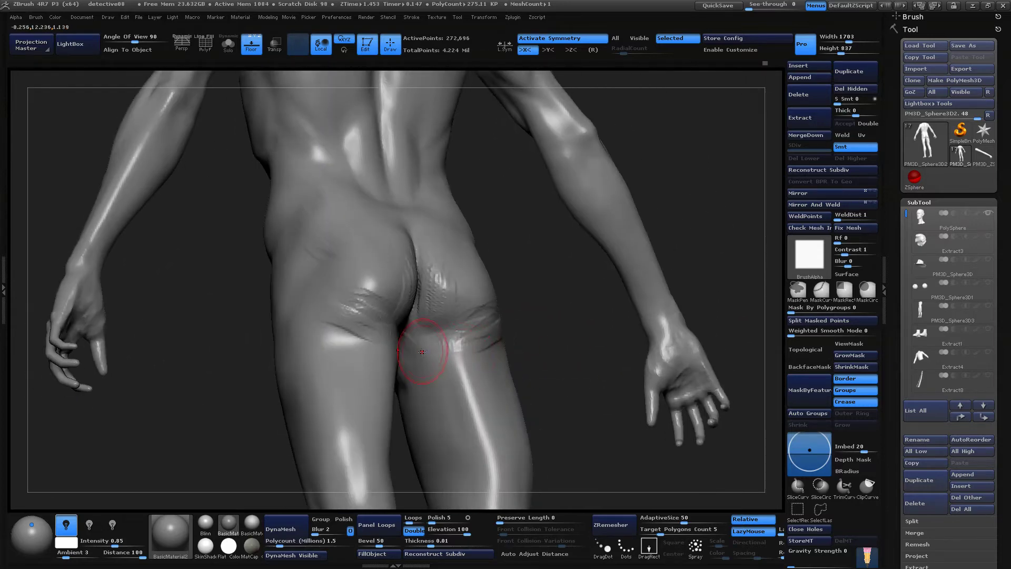
mouse_move(556, 370)
left_mouse_down()
mouse_move(506, 369)
mouse_move(548, 383)
mouse_move(558, 363)
left_mouse_up()
Refine the curved fold where the buttocks meet the rear thighs with ClayBuildup strokes along the lower edge
left_click_drag(577, 322, 557, 362, "alt")
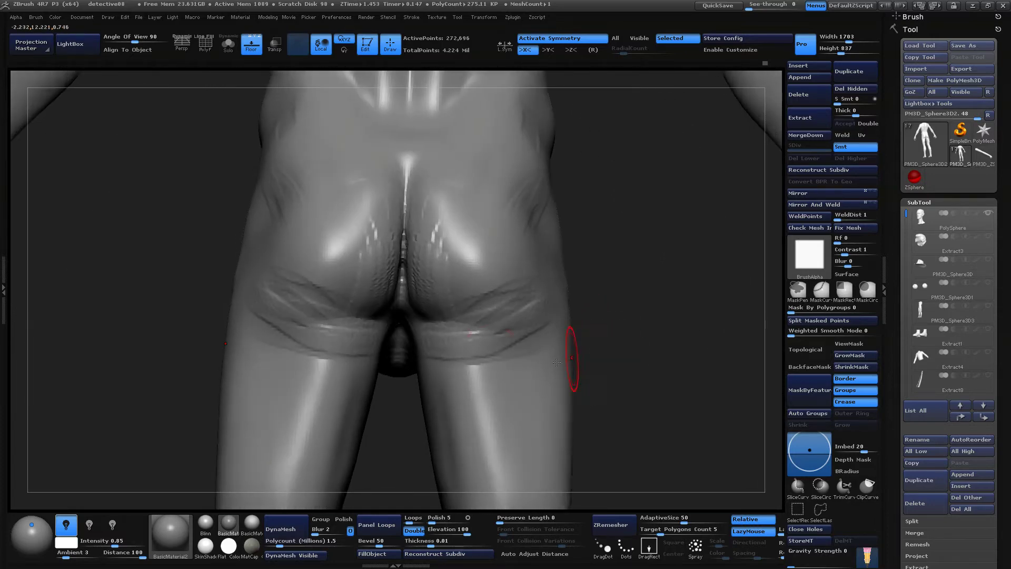
left_click_drag(548, 316, 450, 350)
mouse_move(616, 364)
left_mouse_down()
mouse_move(625, 376)
mouse_move(622, 275)
left_mouse_up()
mouse_move(450, 318)
left_mouse_down()
mouse_move(504, 310)
mouse_move(527, 293)
left_mouse_up()
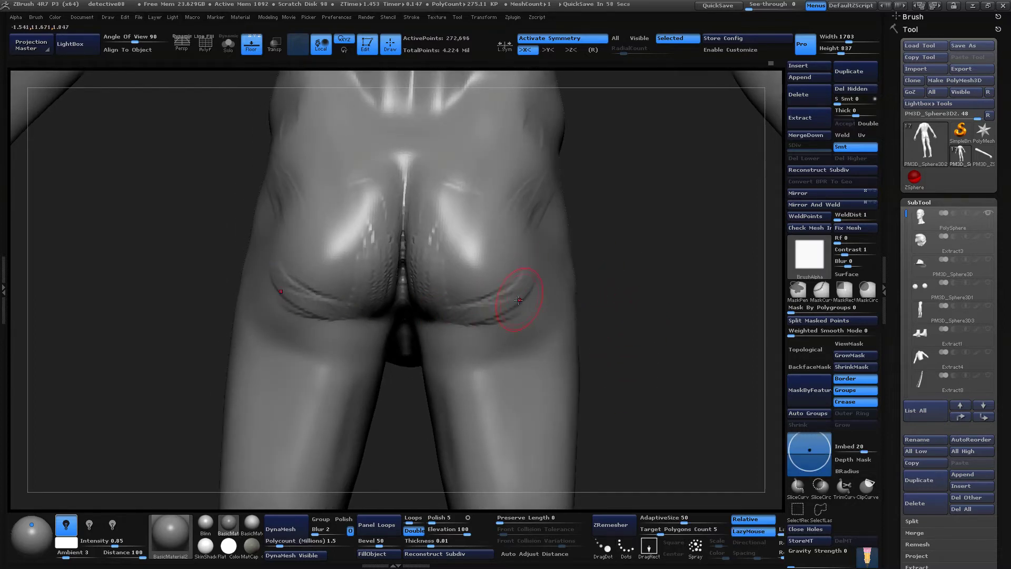
mouse_move(624, 272)
left_mouse_down("alt")
mouse_move(610, 318)
mouse_move(570, 314)
left_mouse_up("alt")
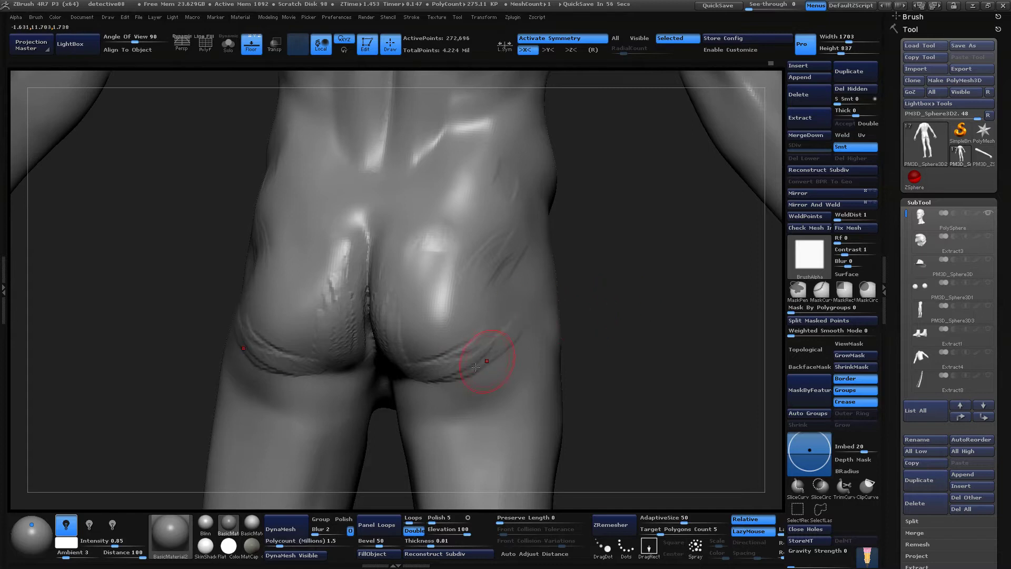
left_click_drag(476, 367, 522, 338)
Build up the lower outer buttocks and the ends of the folds beneath them with ClayBuildup strokes
key("space")
left_click_drag(601, 274, 627, 268, "shift")
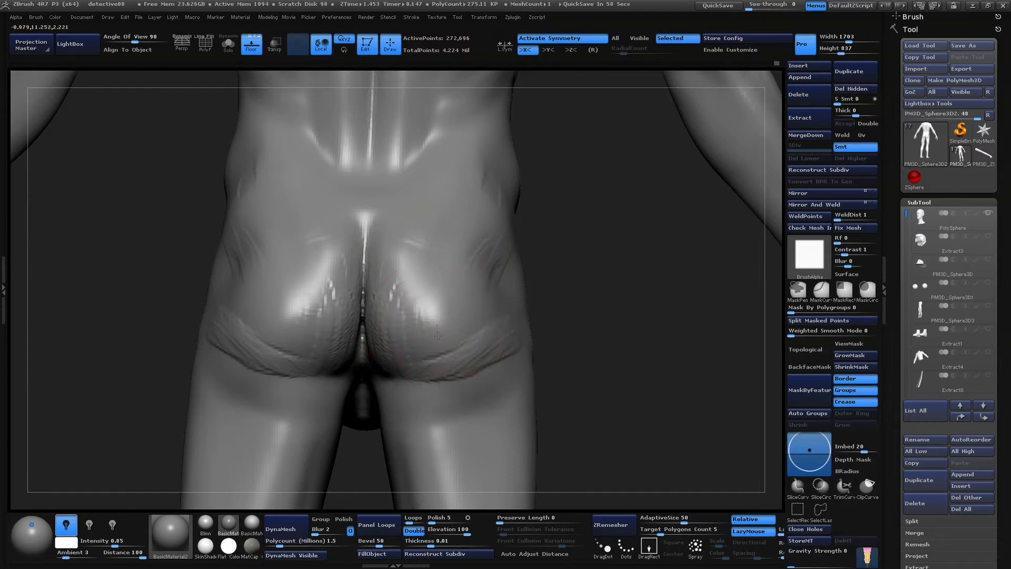
left_click_drag(620, 337, 577, 358)
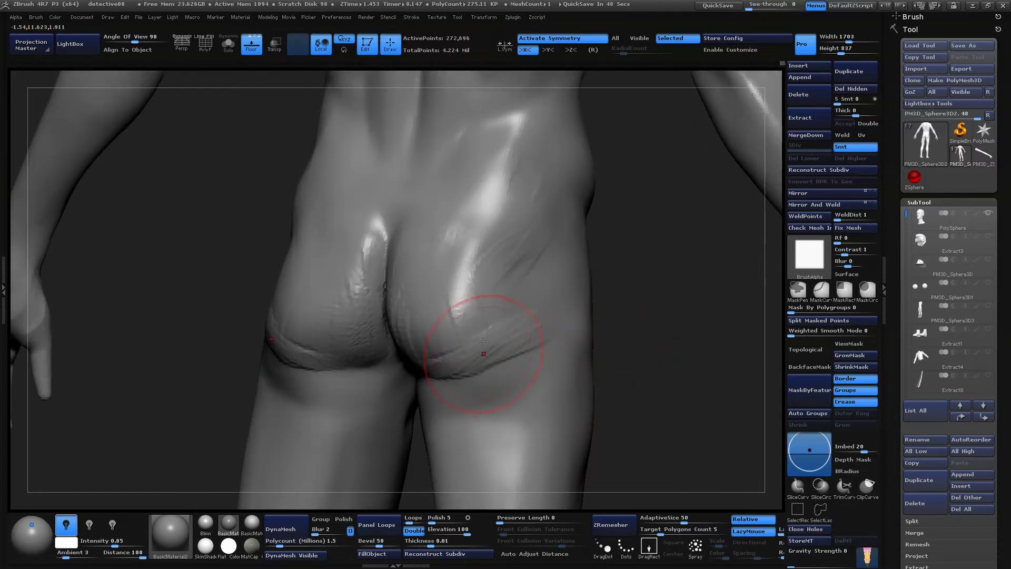
left_click_drag(657, 354, 664, 345, "shift")
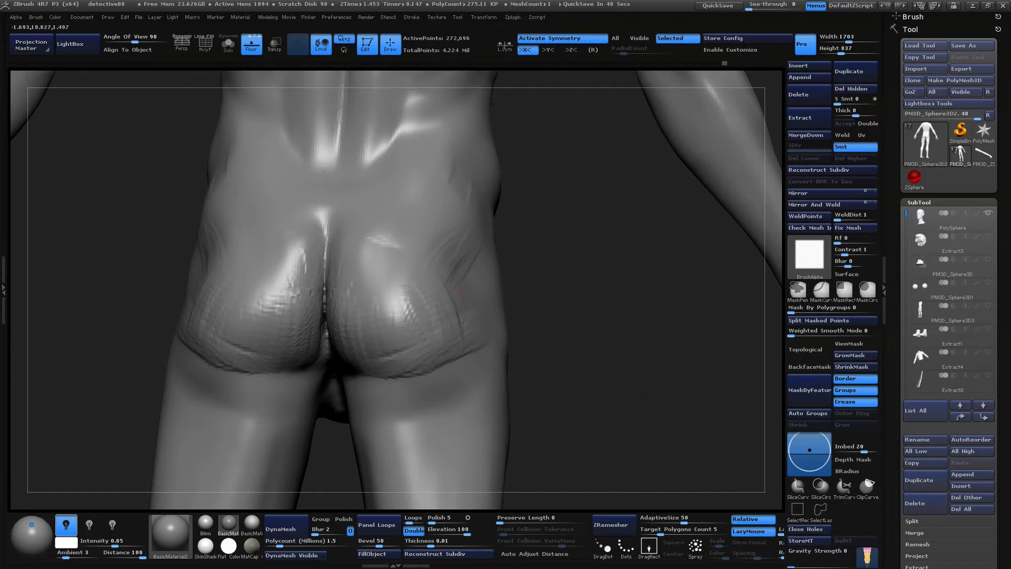
Smooth the clay strokes on the outer and lower buttocks and blend them into the hips
left_click_drag(481, 329, 481, 337)
mouse_move(582, 347)
left_mouse_down()
mouse_move(598, 355)
mouse_move(605, 343)
mouse_move(585, 345)
left_mouse_up()
mouse_move(458, 303)
left_mouse_down("shift")
mouse_move(468, 337)
mouse_move(474, 300)
mouse_move(466, 329)
left_mouse_up("shift")
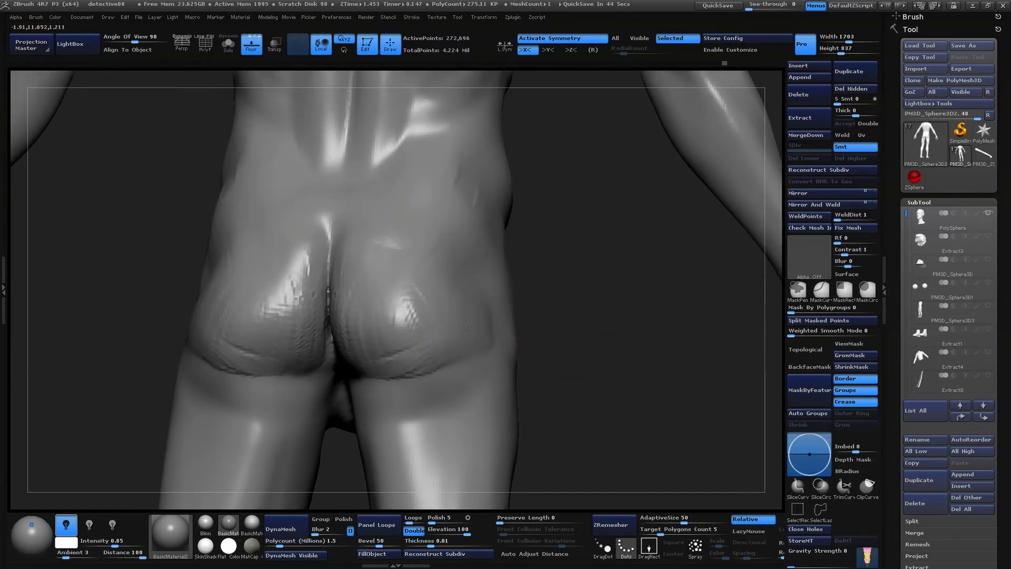
left_click_drag(349, 310, 387, 332, "shift")
mouse_move(537, 353)
left_mouse_down()
mouse_move(583, 363)
mouse_move(521, 340)
left_mouse_up()
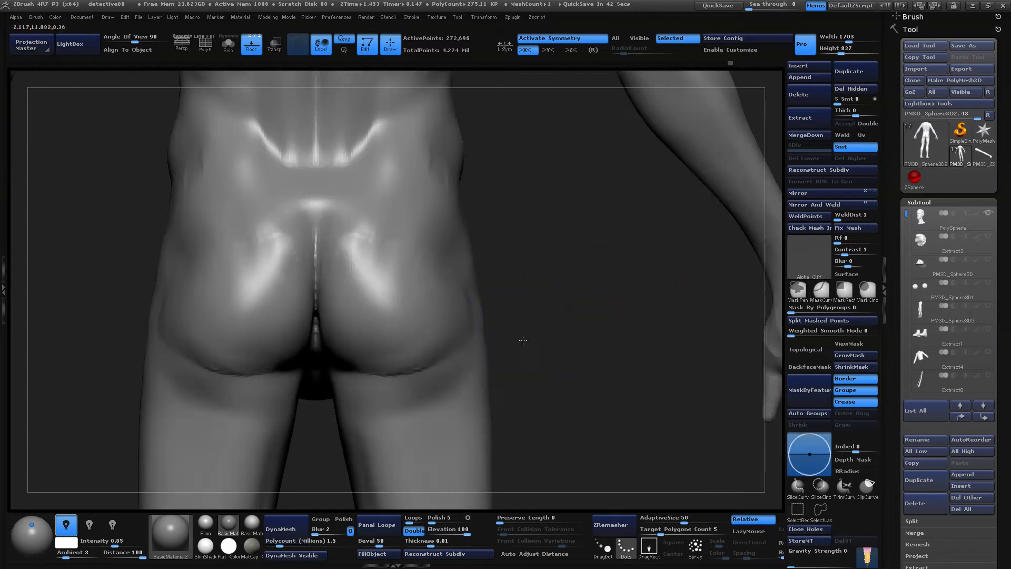
Round out the centre and lower part of the buttocks with broad ClayBuildup strokes
mouse_move(378, 279)
left_mouse_down()
mouse_move(356, 295)
mouse_move(357, 340)
mouse_move(368, 337)
mouse_move(394, 366)
left_mouse_up()
mouse_move(569, 335)
left_mouse_down()
mouse_move(532, 319)
mouse_move(577, 348)
left_mouse_up()
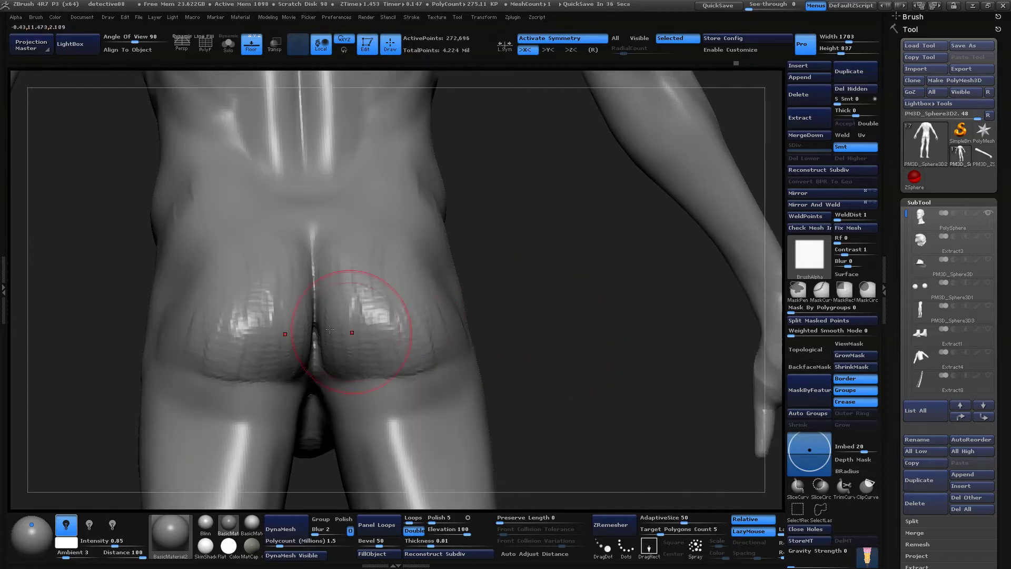
left_click_drag(260, 298, 269, 320)
left_click_drag(542, 345, 463, 343)
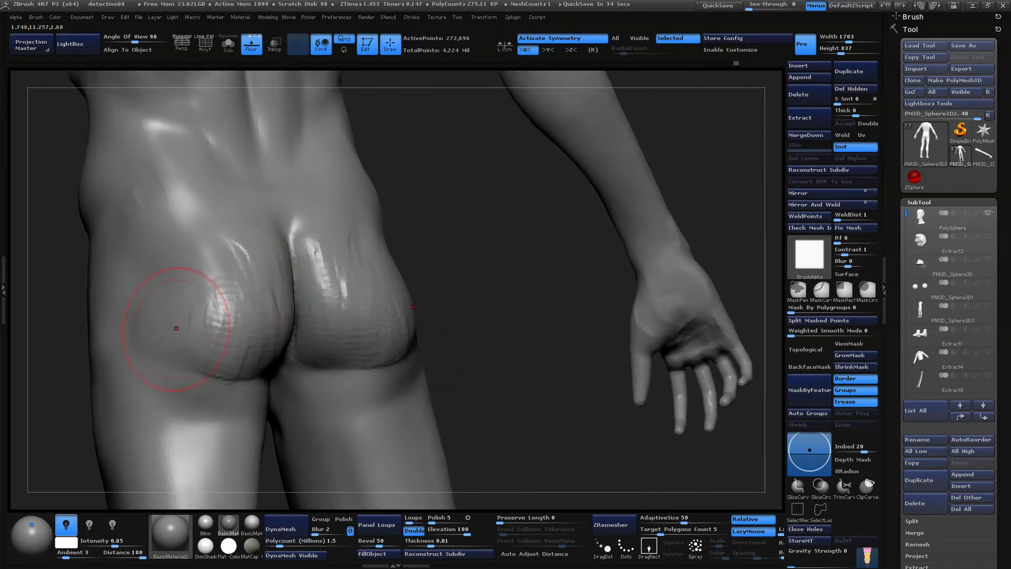
Add finer ClayBuildup strokes to the upper buttocks and rear hips, smoothing the strokes on the hips
key("space")
left_click_drag(233, 304, 222, 304)
left_click_drag(493, 313, 133, 322)
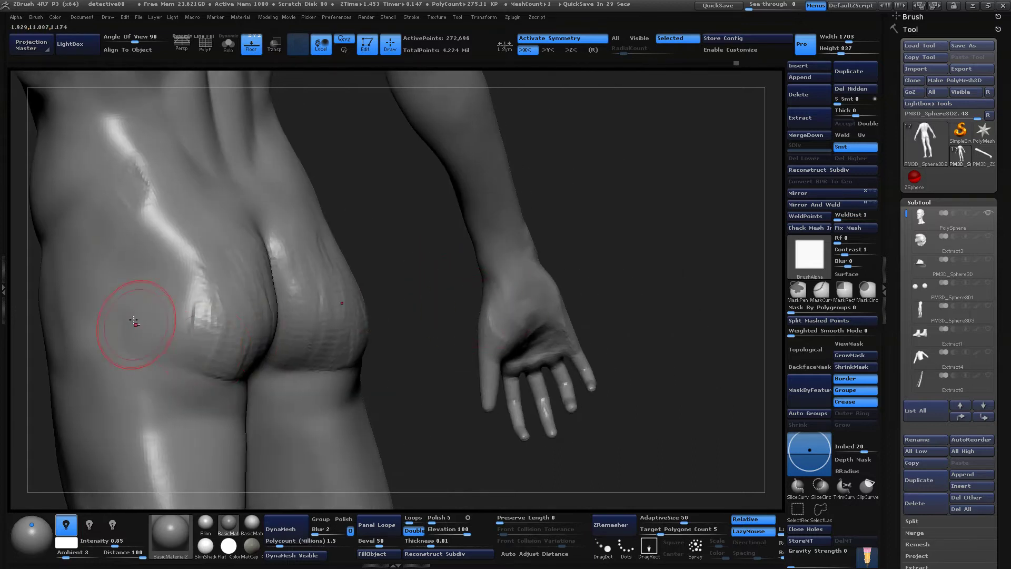
left_click_drag(454, 320, 460, 379, "alt")
left_click_drag(149, 240, 153, 226, "shift")
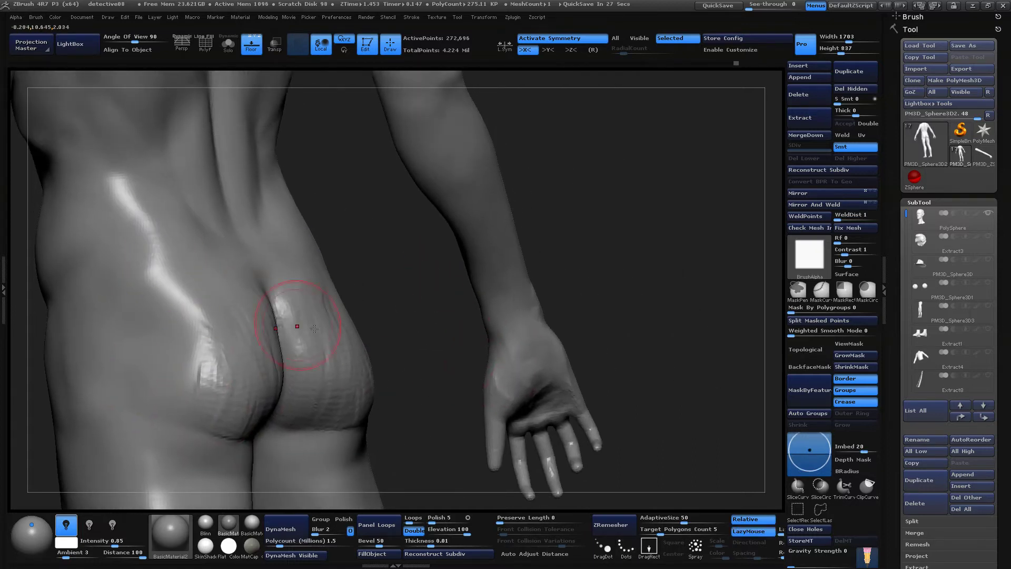
left_click_drag(430, 384, 445, 365)
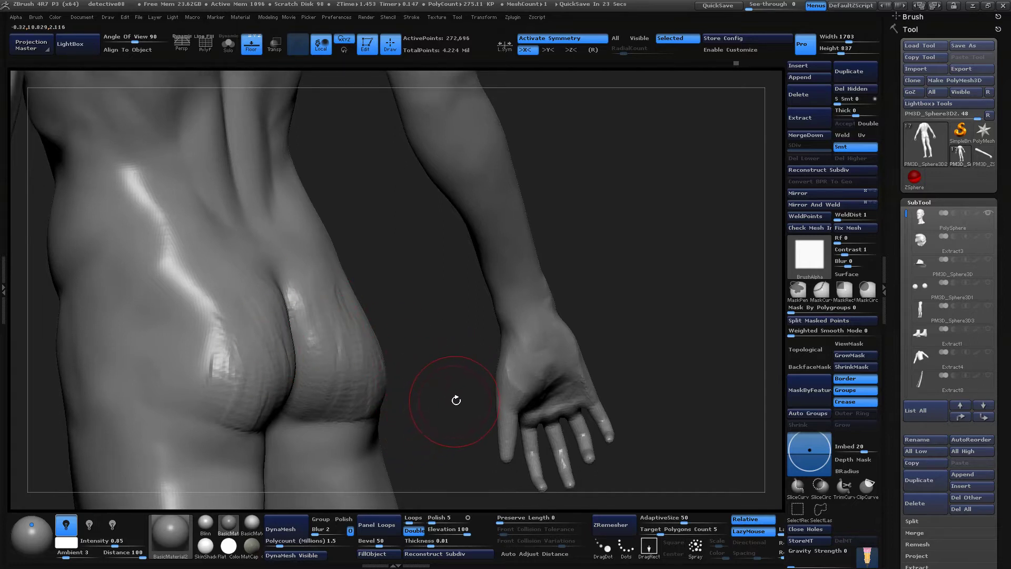
mouse_move(456, 400)
left_mouse_down()
mouse_move(437, 411)
mouse_move(442, 260)
left_mouse_up()
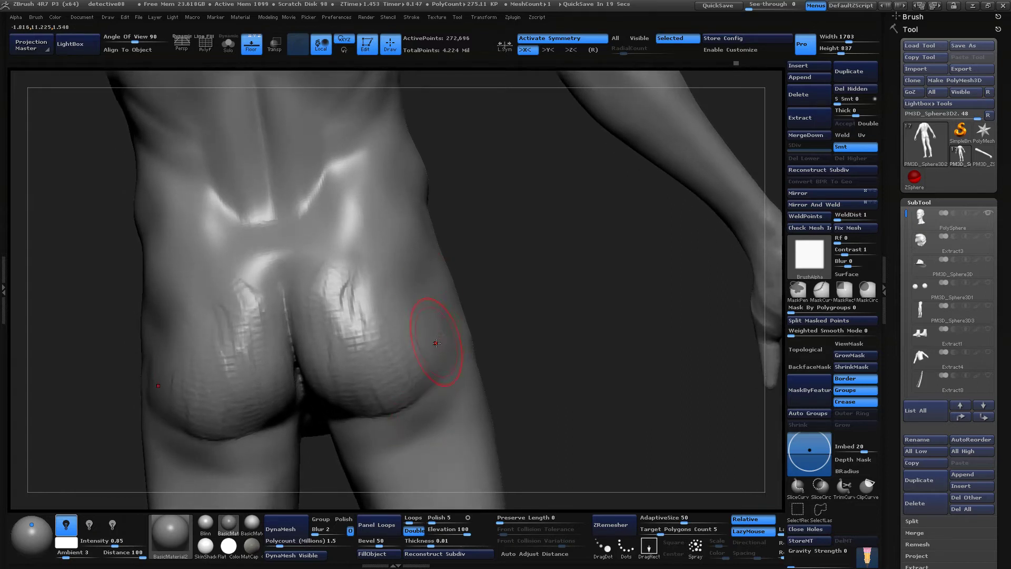
Smooth the buttocks into even, rounded forms and soften their lower outer transition into the rear thighs
mouse_move(427, 349)
left_mouse_down("shift")
mouse_move(343, 295)
mouse_move(352, 316)
mouse_move(328, 320)
mouse_move(356, 359)
mouse_move(416, 365)
left_mouse_up("shift")
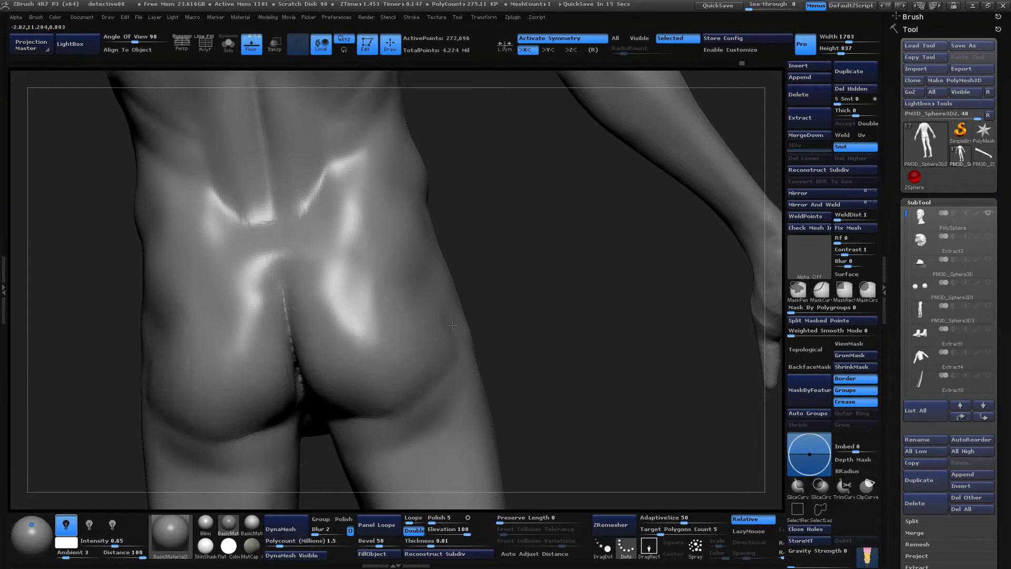
mouse_move(541, 320)
left_mouse_down()
mouse_move(526, 366)
mouse_move(531, 352)
mouse_move(542, 368)
left_mouse_up()
left_click_drag(529, 412, 520, 393, "alt")
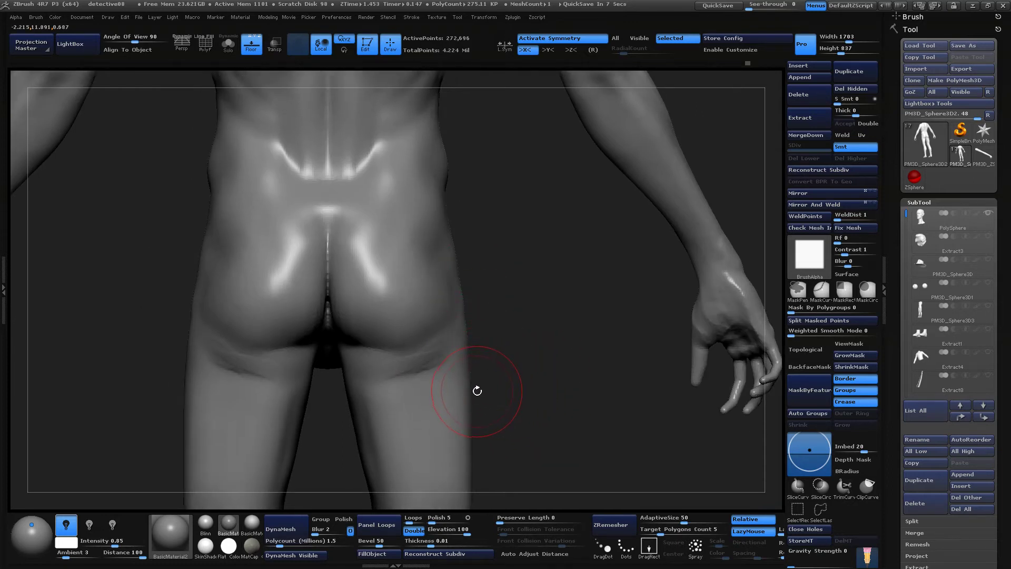
key("shift")
mouse_move(526, 356)
left_mouse_down()
mouse_move(494, 368)
mouse_move(566, 350)
mouse_move(556, 348)
left_mouse_up()
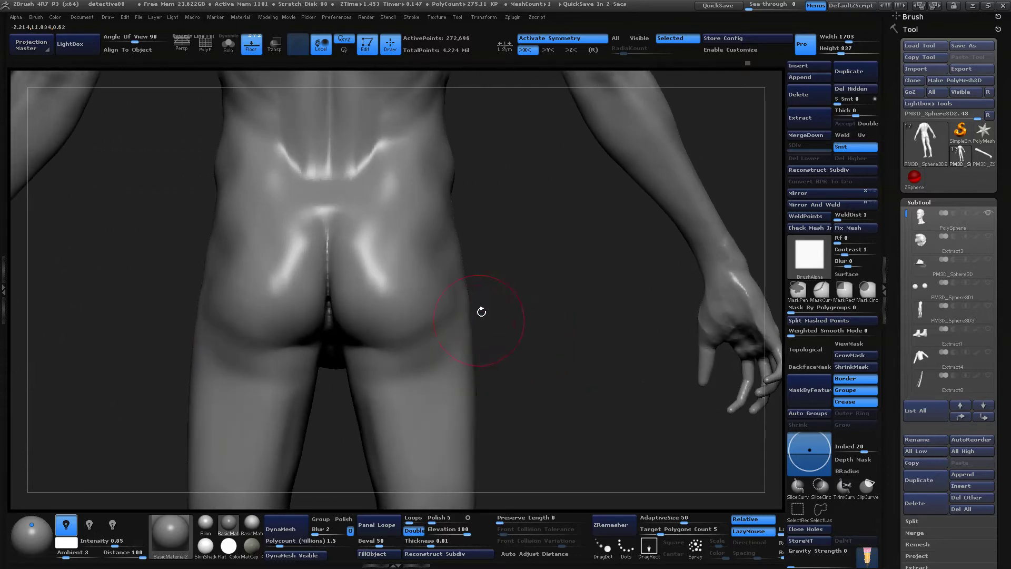
Carve a sharp curved crease between the buttocks and the rear thighs with a soft-alpha brush
key("b")
left_click(504, 261)
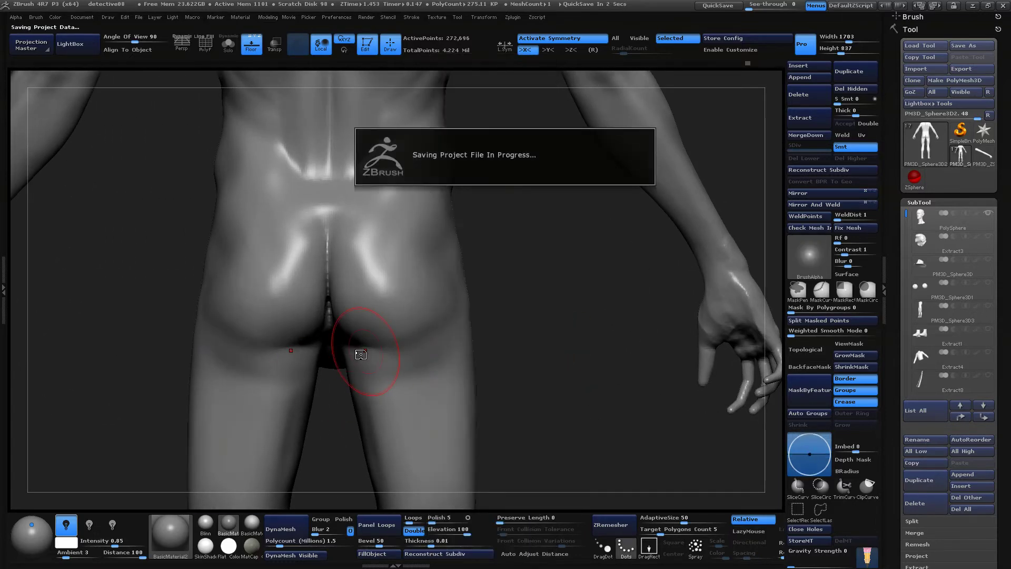
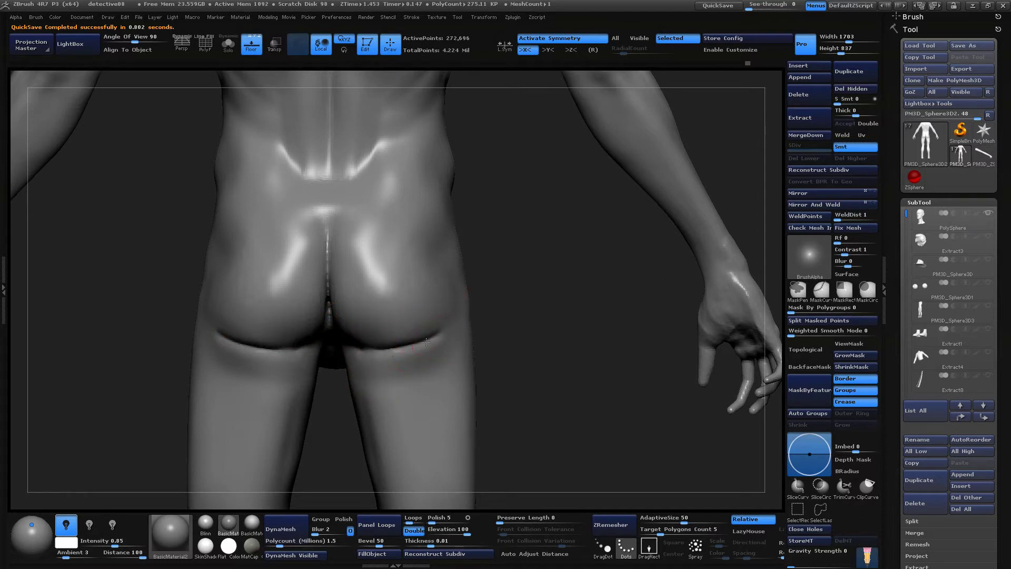
left_click_drag(548, 251, 522, 385, "alt")
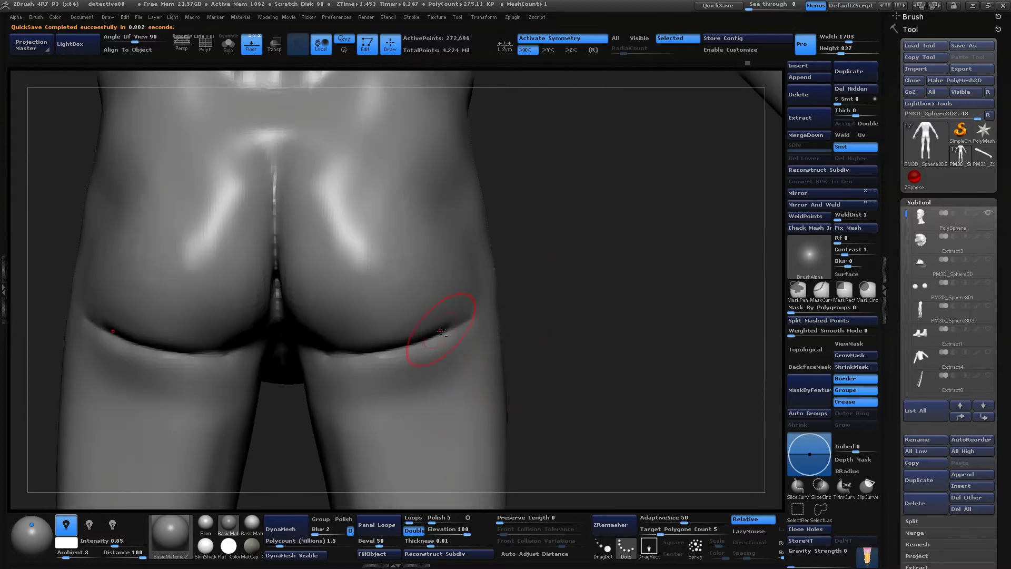
mouse_move(576, 411)
left_mouse_down()
mouse_move(594, 316)
mouse_move(391, 318)
mouse_move(303, 331)
left_mouse_up()
left_click_drag(554, 319, 494, 260)
left_click_drag(555, 385, 552, 443)
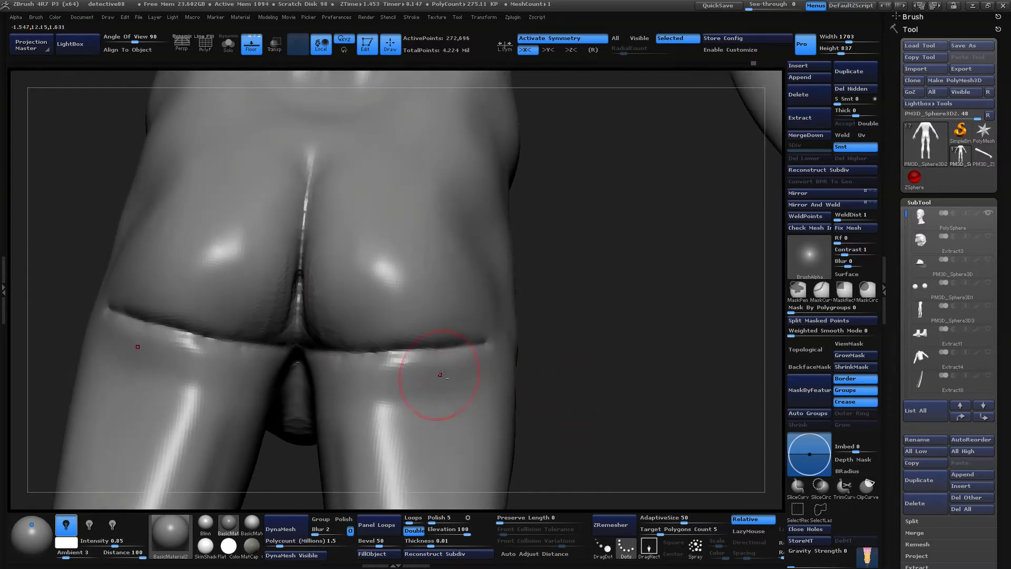
Refine the crease beneath the buttocks by smoothing along it and fading its outer end into the thigh
mouse_move(590, 349)
left_mouse_down()
mouse_move(603, 388)
mouse_move(586, 308)
mouse_move(566, 315)
left_mouse_up()
mouse_move(389, 343)
left_mouse_down("shift")
mouse_move(463, 331)
mouse_move(367, 312)
mouse_move(456, 317)
left_mouse_up("shift")
key("space")
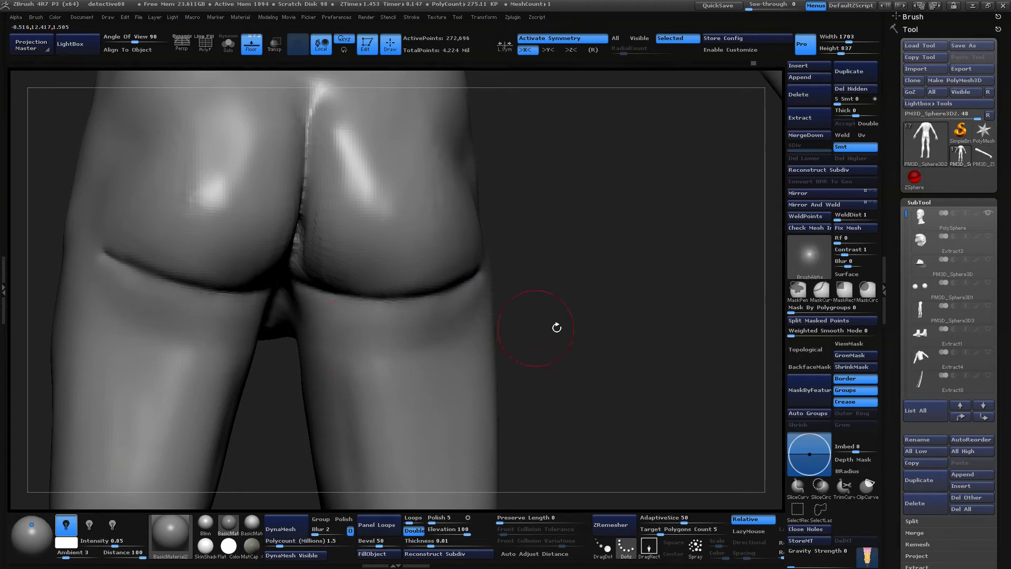
left_click_drag(555, 327, 454, 318)
left_click_drag(614, 293, 483, 309)
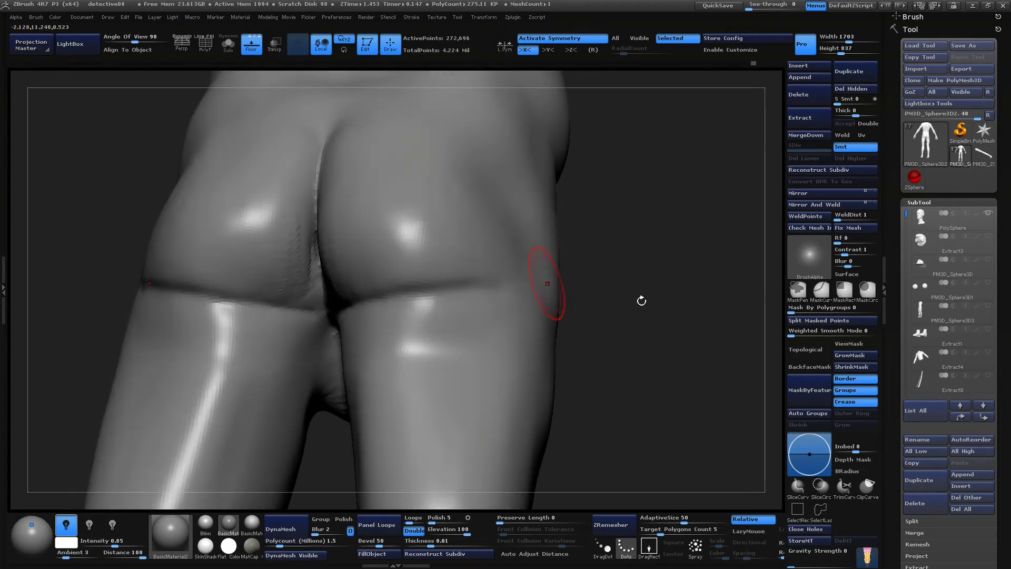
left_click_drag(641, 299, 623, 236, "shift")
mouse_move(598, 324)
left_mouse_down("alt")
mouse_move(601, 316)
mouse_move(583, 370)
left_mouse_up("alt")
Adjust the contours of the buttocks and upper rear thighs with the Move brush
key("space")
left_click(602, 265)
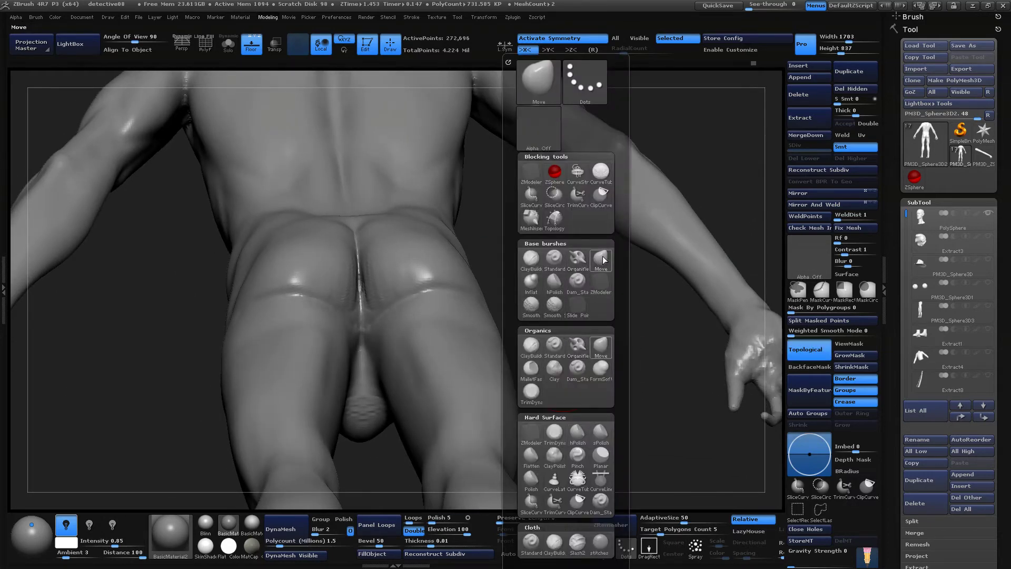
key("space")
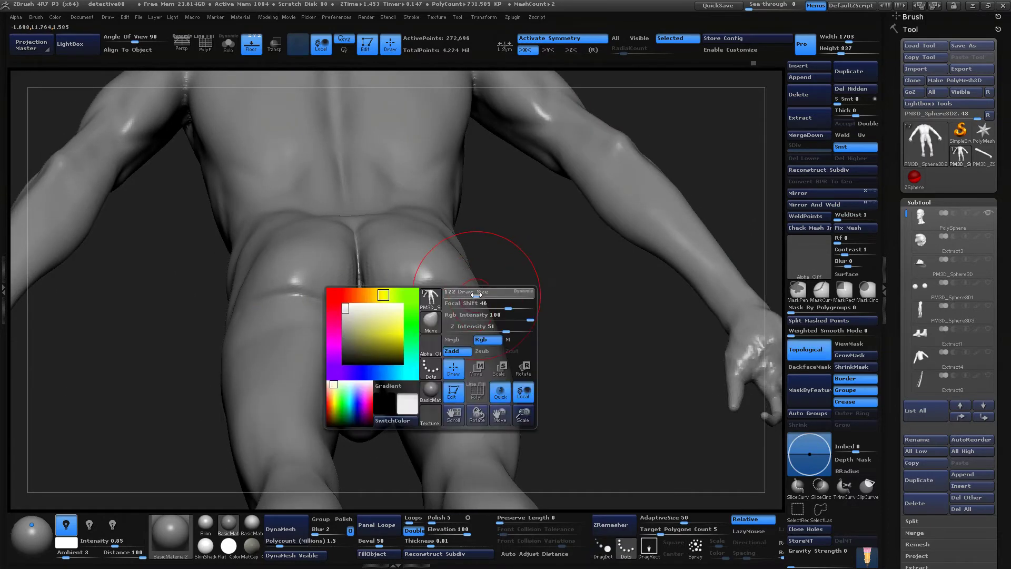
left_click_drag(546, 309, 539, 266)
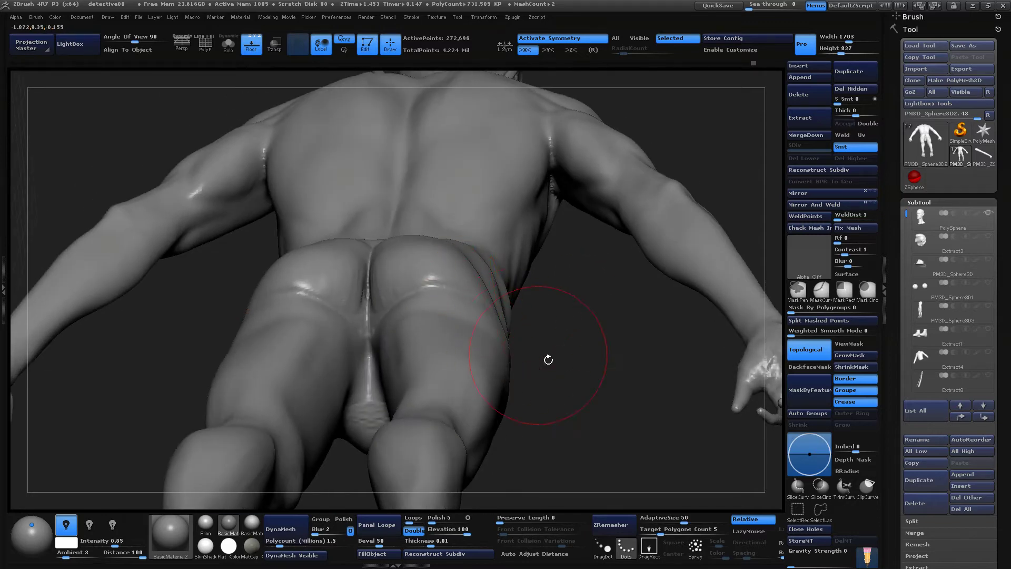
left_click_drag(548, 360, 479, 326)
Reshape the outer buttocks and hip silhouette using the Move brush at a larger size
key("space")
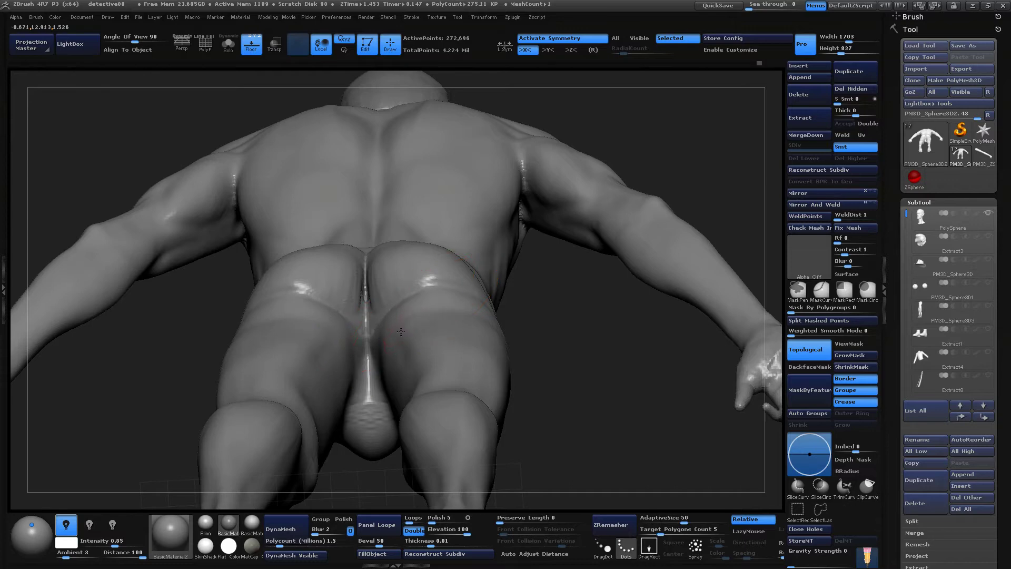
left_click_drag(572, 400, 518, 260)
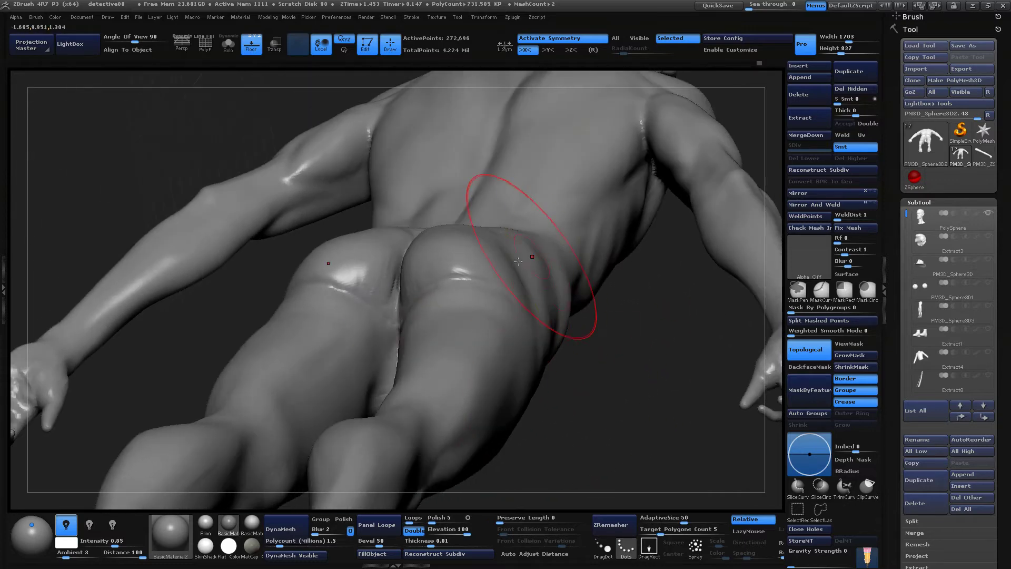
left_click_drag(511, 323, 564, 348)
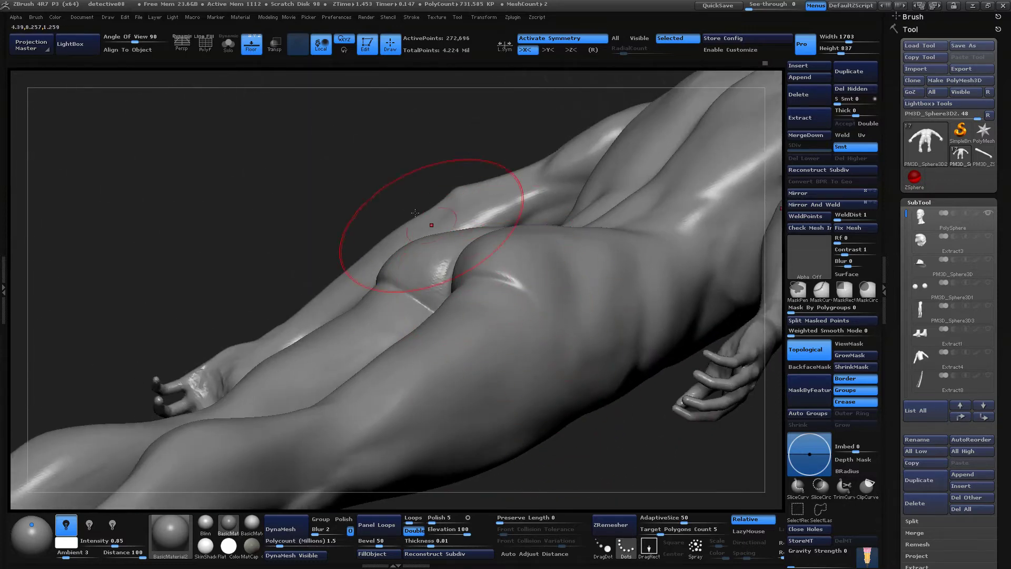
left_click_drag(429, 221, 346, 184)
left_click_drag(532, 170, 496, 260)
Shift the lower buttocks and the fold above the rear thighs using a smaller Move brush
key("space")
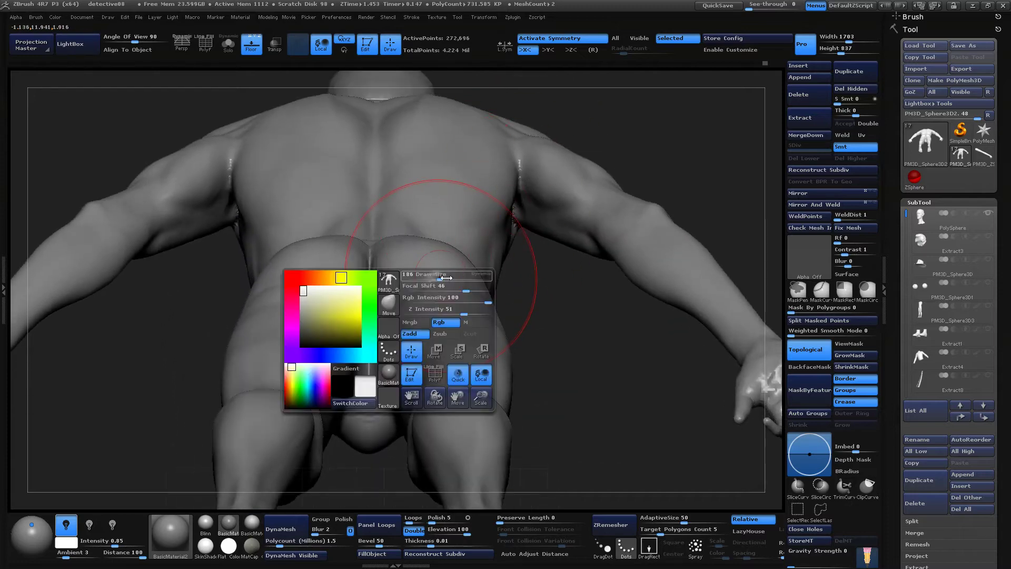
left_click_drag(545, 290, 538, 327)
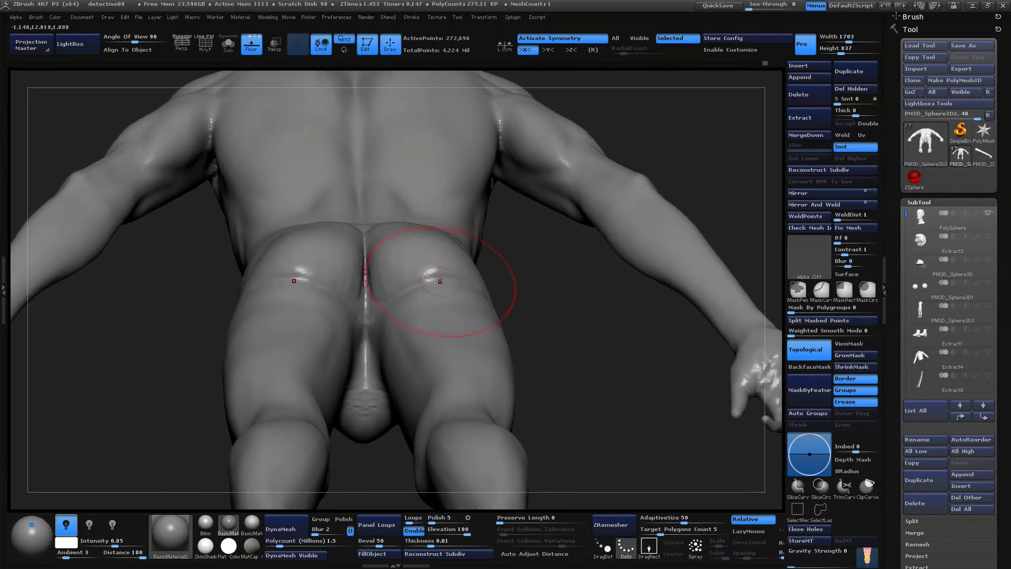
left_click_drag(491, 287, 566, 292)
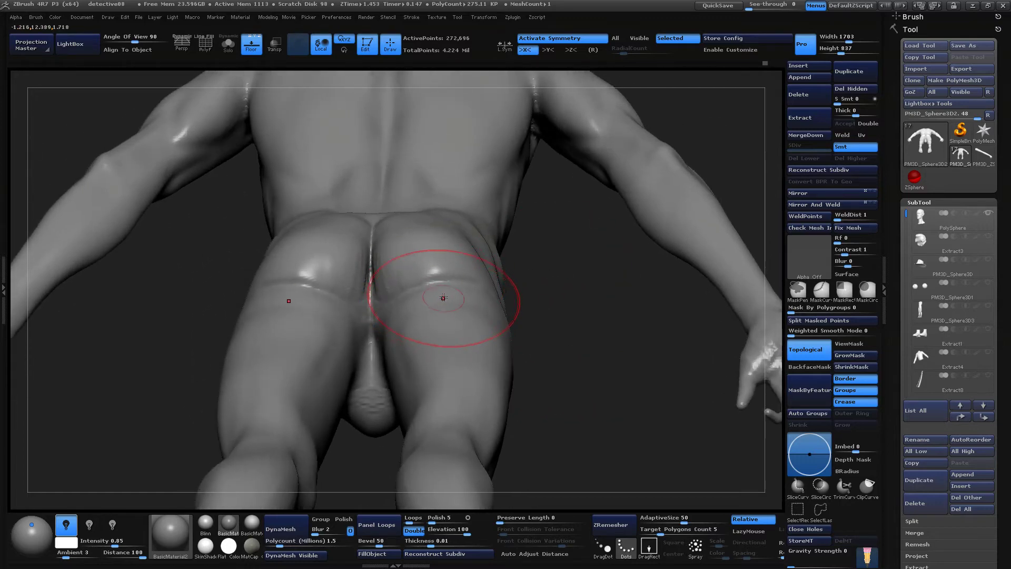
mouse_move(577, 341)
left_mouse_down()
mouse_move(553, 409)
mouse_move(583, 334)
mouse_move(577, 316)
mouse_move(569, 341)
mouse_move(692, 274)
left_mouse_up()
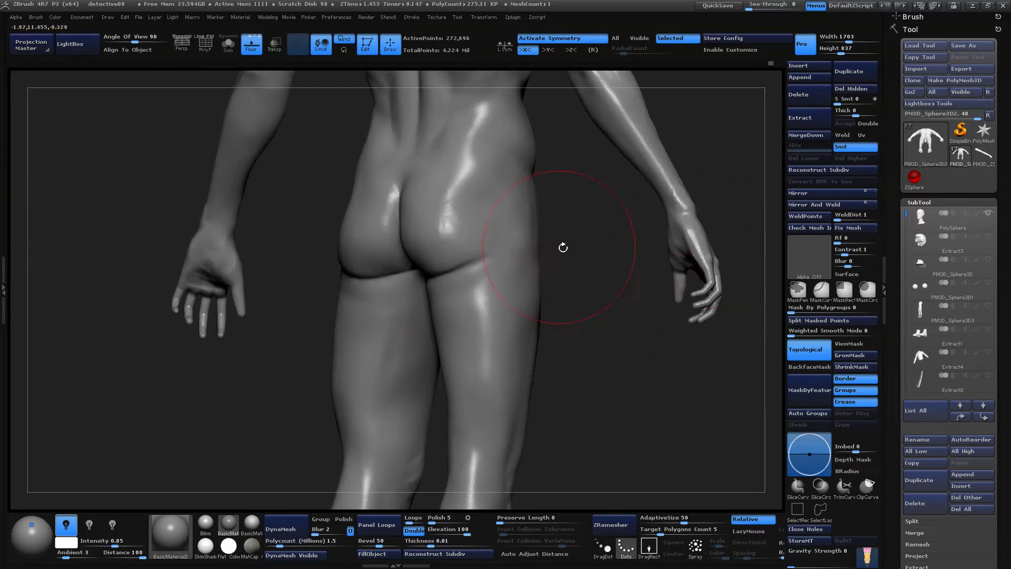
Sculpt the upper rear thighs just beneath the buttock folds with the Organifier brush at a reduced draw size, smoothing the result
left_click_drag(563, 247, 607, 246)
key("b")
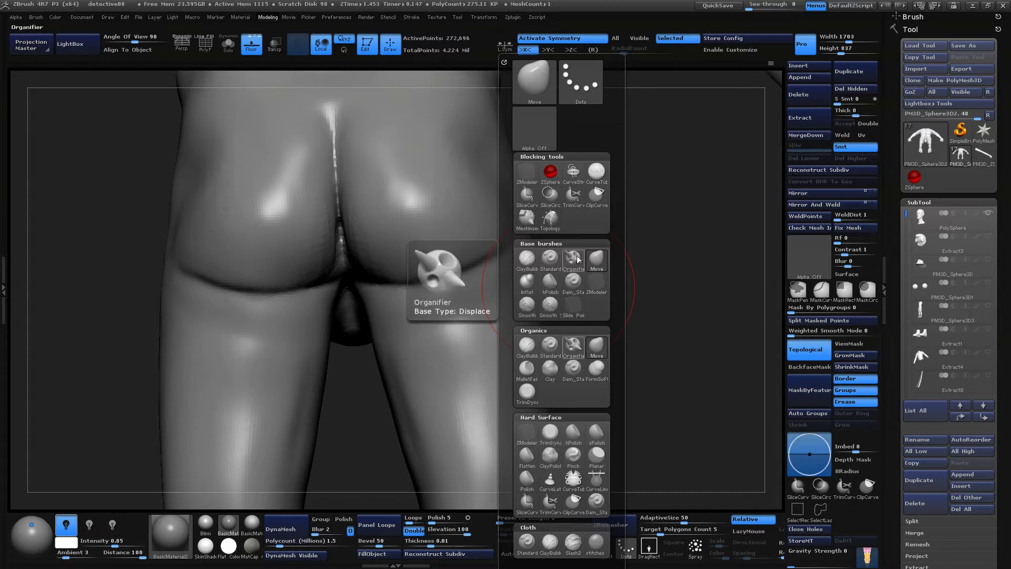
left_click(577, 344)
left_click_drag(643, 204, 656, 240)
key("space")
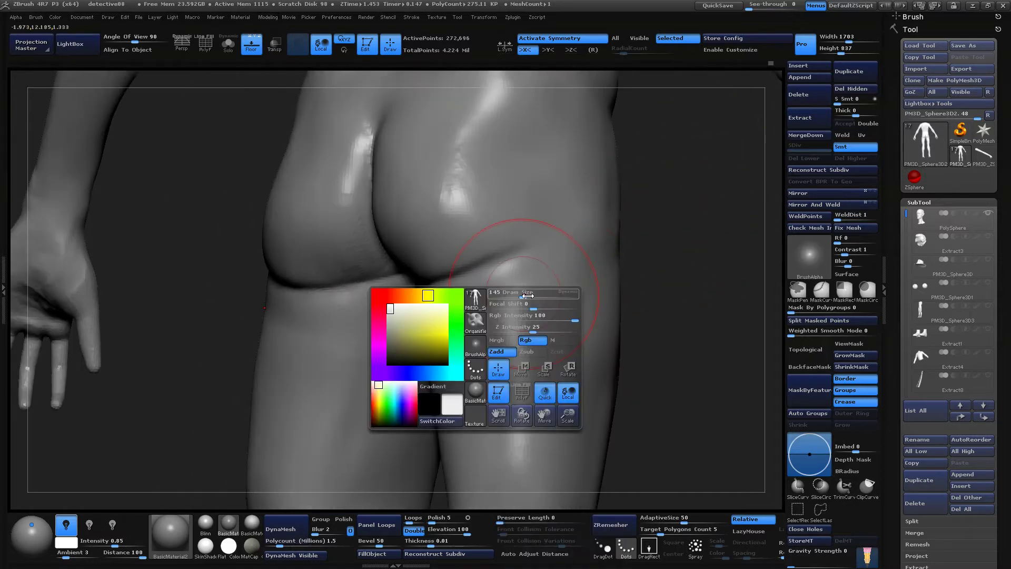
left_click_drag(529, 294, 517, 295)
left_click_drag(667, 238, 686, 232)
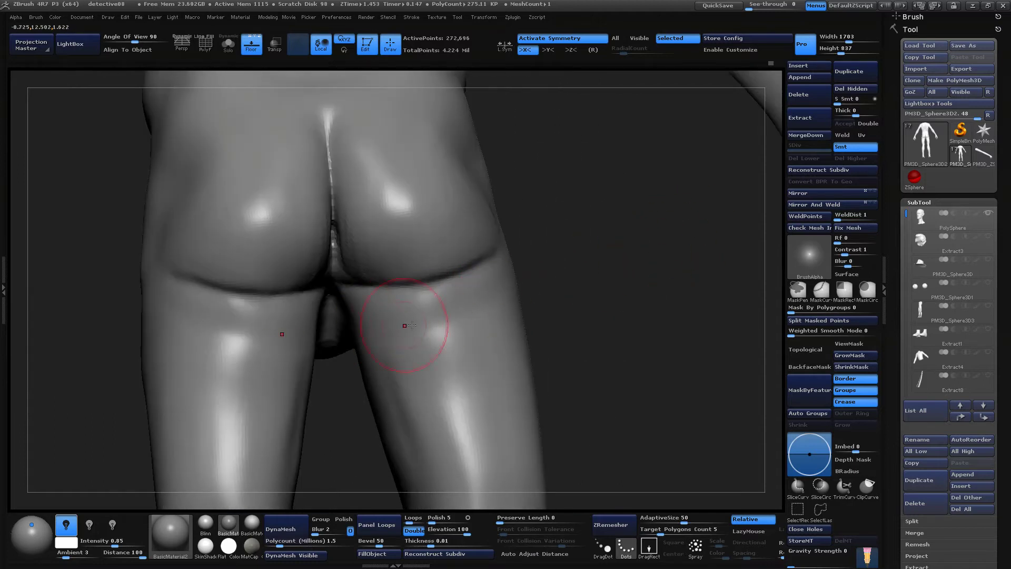
left_click_drag(583, 271, 502, 316)
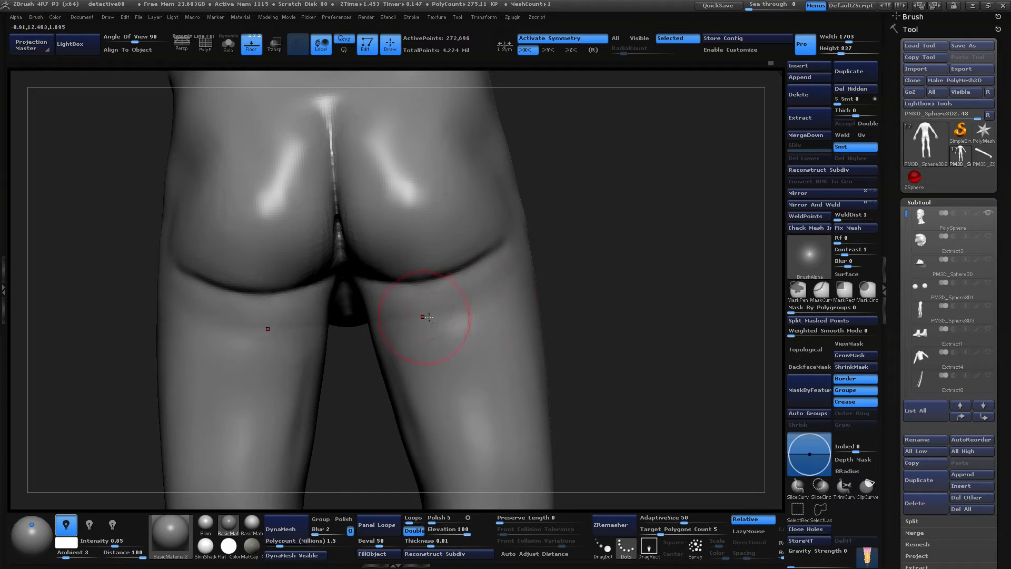
left_click_drag(514, 282, 456, 315, "shift")
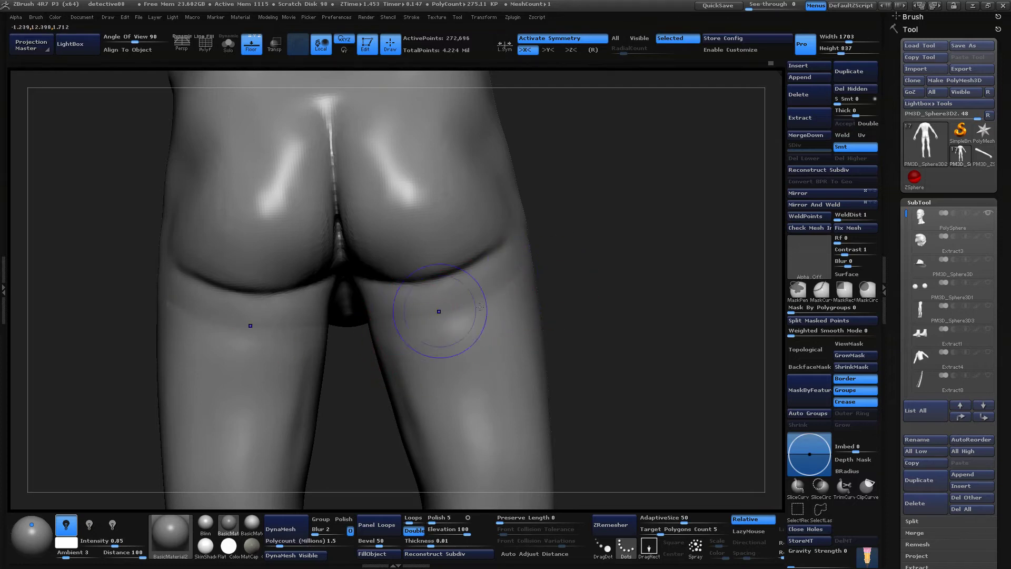
Refine the fold beneath the buttocks and blend its outer end into the thigh with the Organifier brush
mouse_move(703, 279)
left_mouse_down()
mouse_move(406, 316)
mouse_move(463, 297)
left_mouse_up()
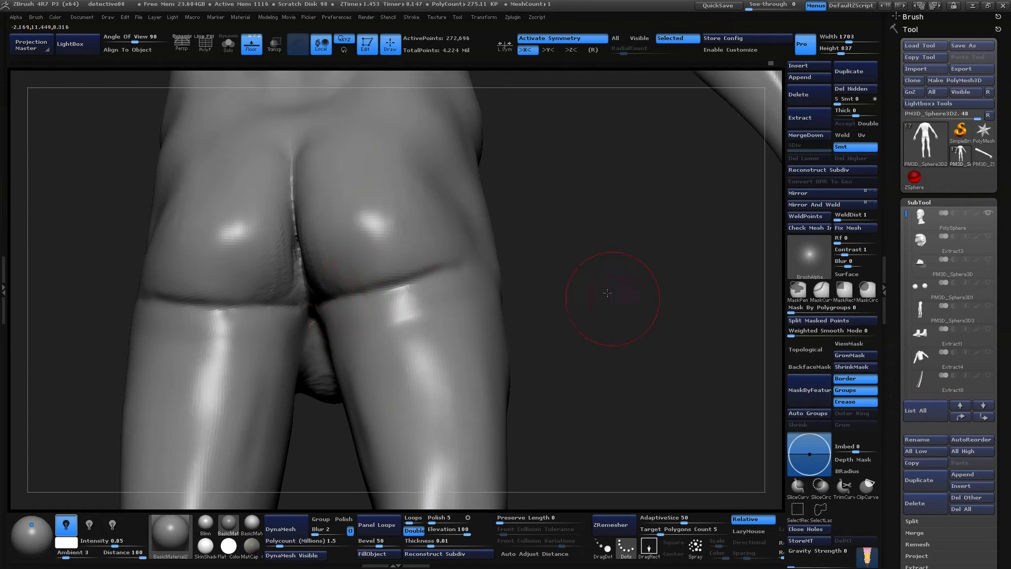
left_click_drag(607, 293, 361, 300)
left_click_drag(609, 298, 372, 293)
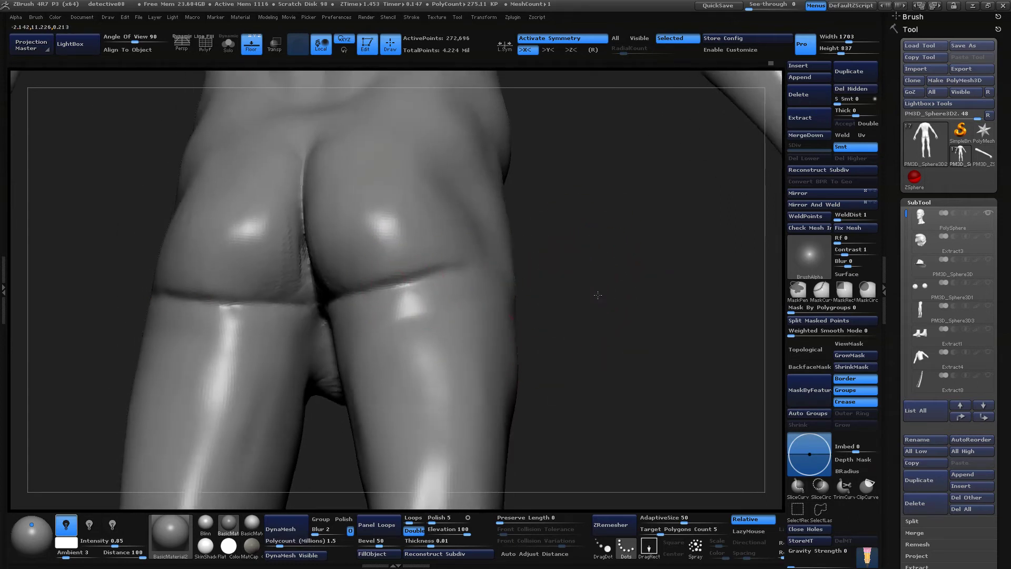
left_click_drag(592, 293, 481, 257)
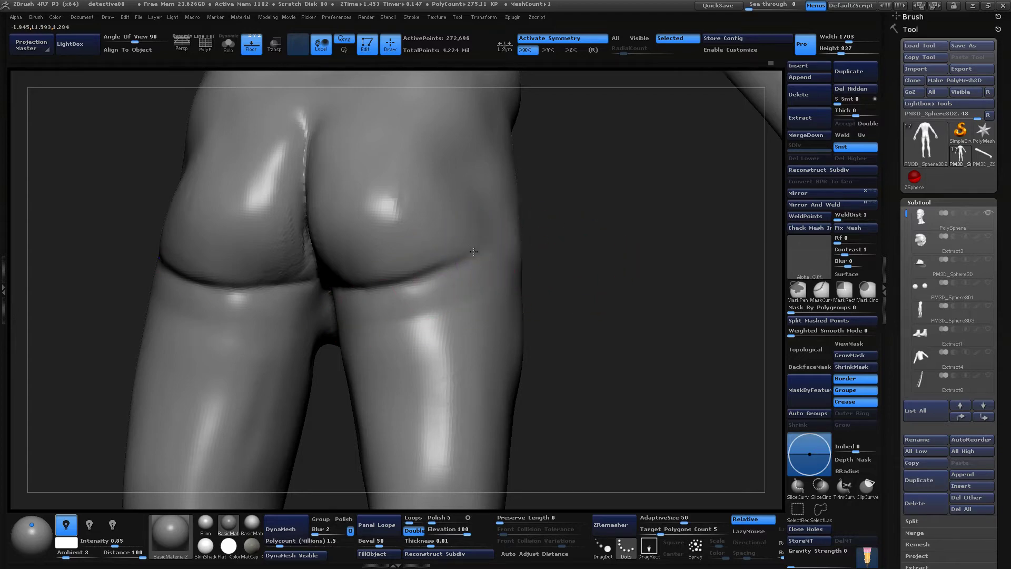
left_click_drag(590, 262, 481, 365)
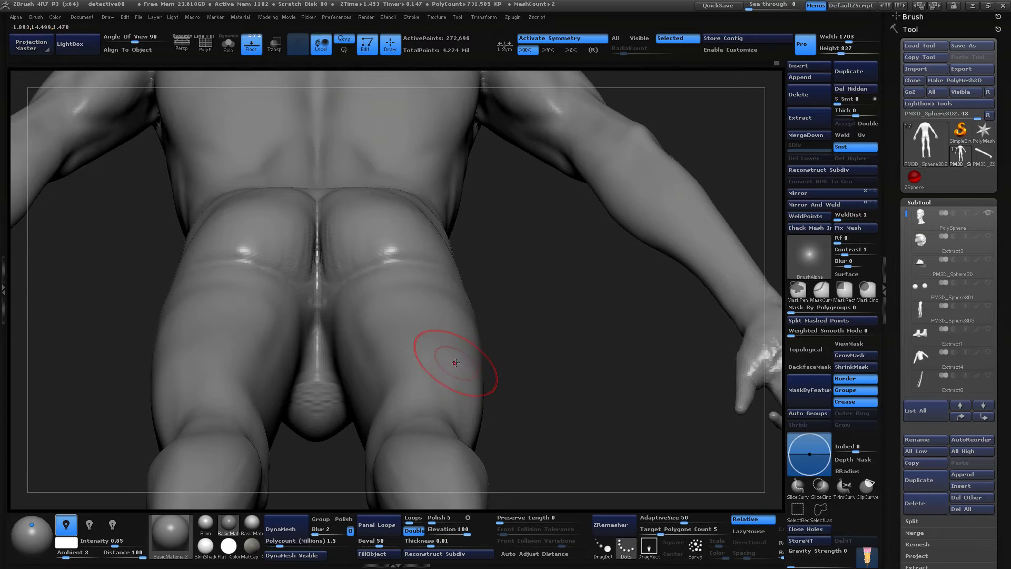
Reshape the outer buttocks and upper rear thighs from a low rear view using an enlarged Move brush
key("b")
key("m")
key("t")
key("space")
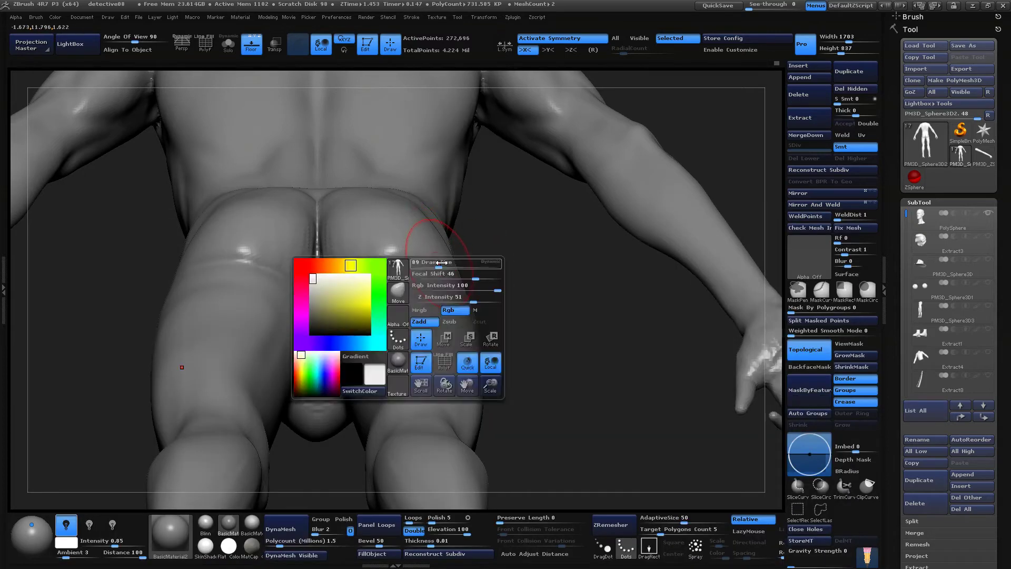
left_click_drag(446, 266, 454, 267)
mouse_move(530, 243)
left_mouse_down()
mouse_move(479, 264)
mouse_move(501, 276)
mouse_move(503, 316)
left_mouse_up()
mouse_move(512, 239)
left_mouse_down()
mouse_move(546, 282)
mouse_move(527, 306)
mouse_move(420, 278)
left_mouse_up()
mouse_move(478, 287)
left_mouse_down()
mouse_move(514, 333)
mouse_move(643, 203)
mouse_move(591, 261)
mouse_move(623, 272)
mouse_move(658, 237)
mouse_move(592, 253)
mouse_move(574, 322)
left_mouse_up()
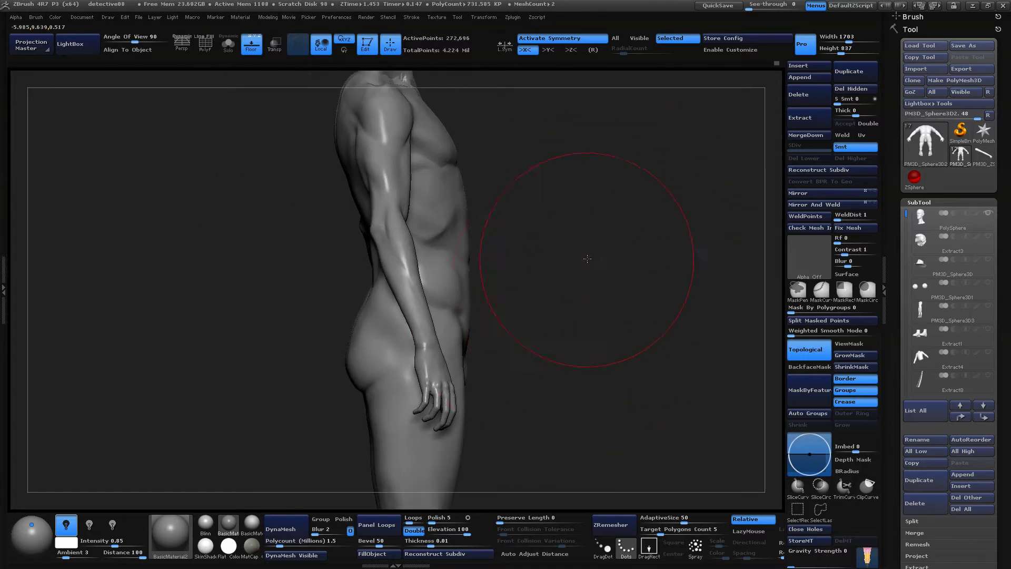
Adjust the side profile of the buttocks and the transition into the rear thighs with the Move brush
left_click_drag(595, 259, 589, 316, "alt")
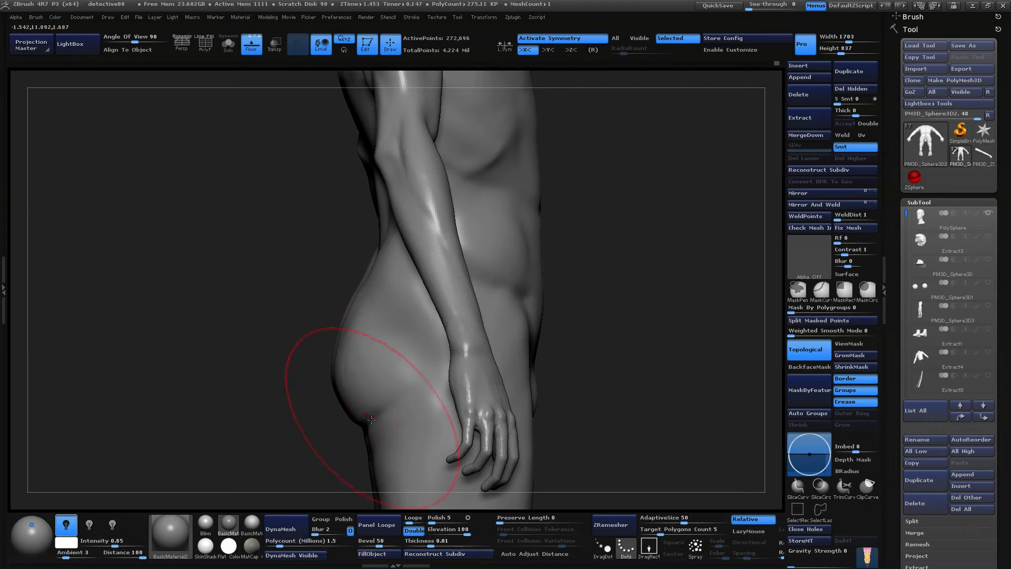
mouse_move(610, 371)
left_mouse_down("alt")
mouse_move(602, 322)
mouse_move(614, 249)
mouse_move(646, 181)
mouse_move(465, 331)
mouse_move(516, 216)
mouse_move(462, 332)
mouse_move(415, 353)
left_mouse_up("alt")
mouse_move(519, 377)
left_mouse_down()
mouse_move(542, 402)
mouse_move(528, 387)
left_mouse_up()
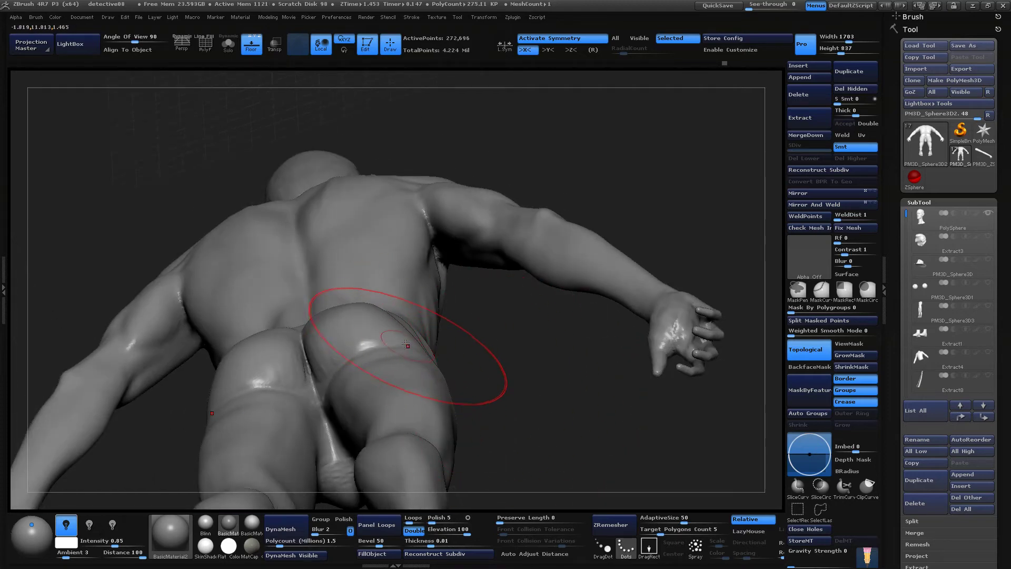
left_click_drag(546, 349, 542, 400, "alt")
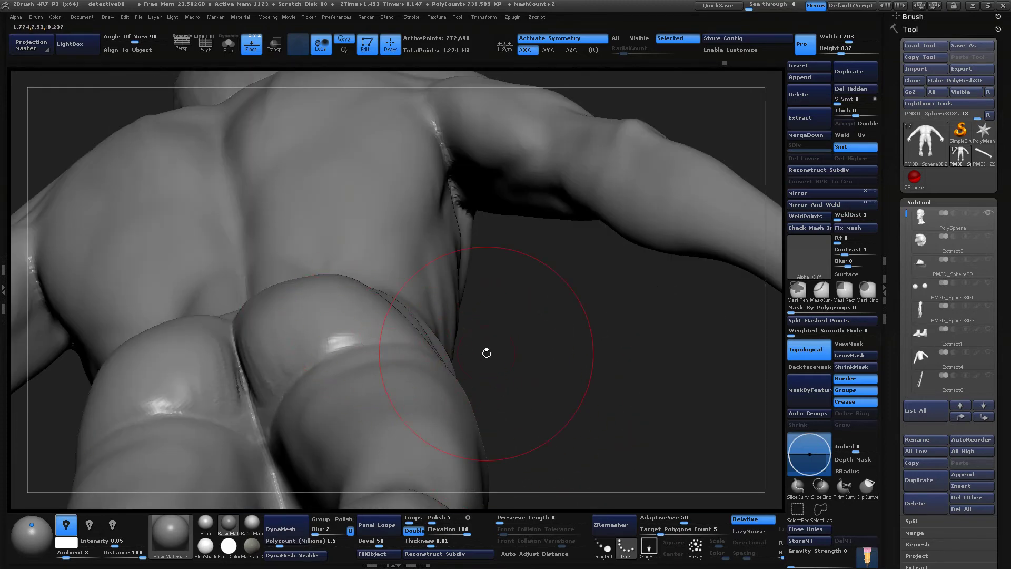
left_click_drag(486, 353, 527, 400)
left_click_drag(564, 320, 558, 274, "alt")
left_click_drag(501, 367, 448, 368, "shift")
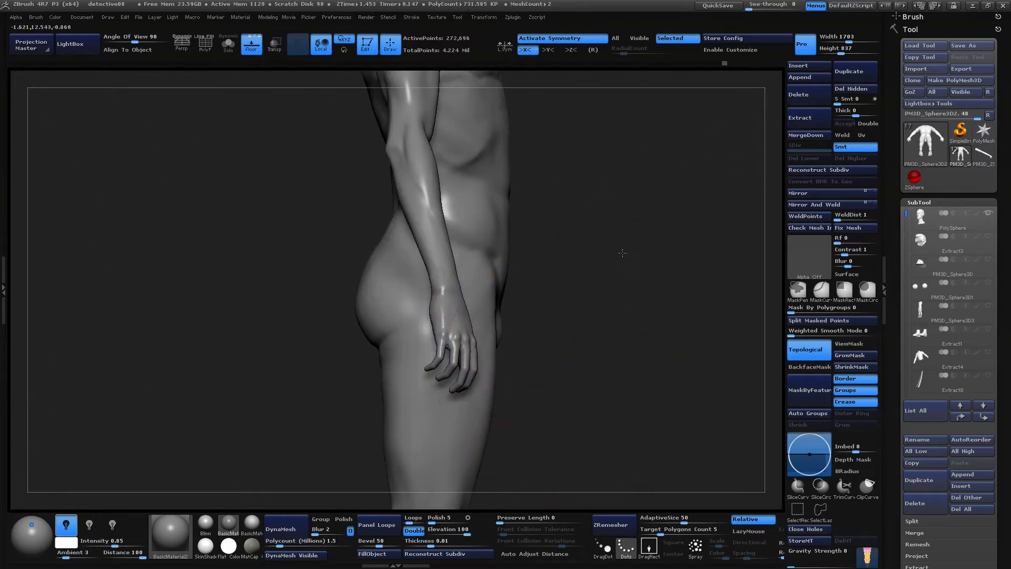
Reshape the upper buttocks, outer hips and lower waist from the rear using the Move brush
left_click_drag(623, 253, 606, 321, "alt")
mouse_move(388, 222)
left_mouse_down()
mouse_move(406, 253)
mouse_move(392, 211)
left_mouse_up()
mouse_move(654, 264)
left_mouse_down("alt")
mouse_move(638, 334)
mouse_move(727, 290)
left_mouse_up("alt")
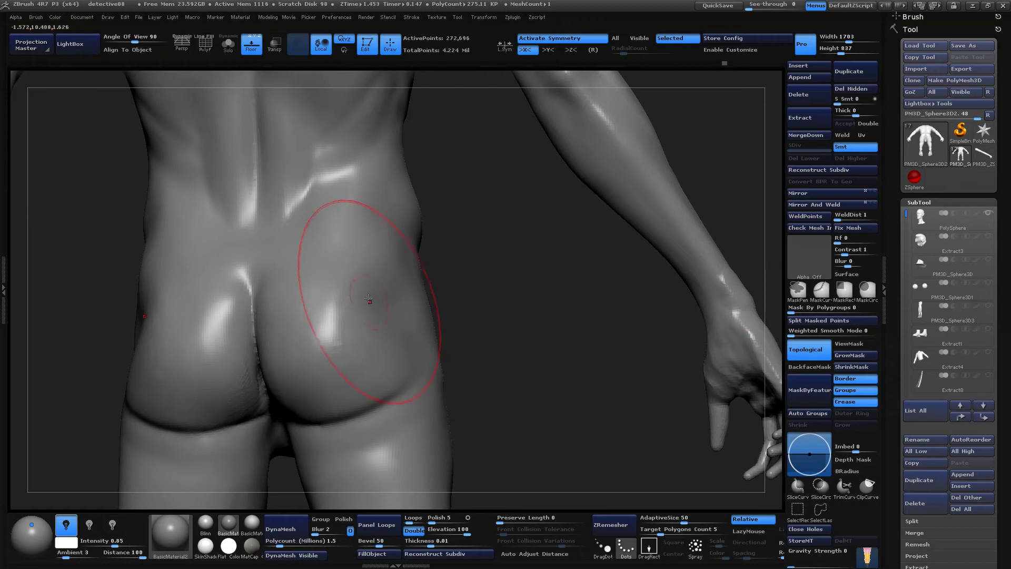
left_click_drag(454, 293, 476, 298, "shift")
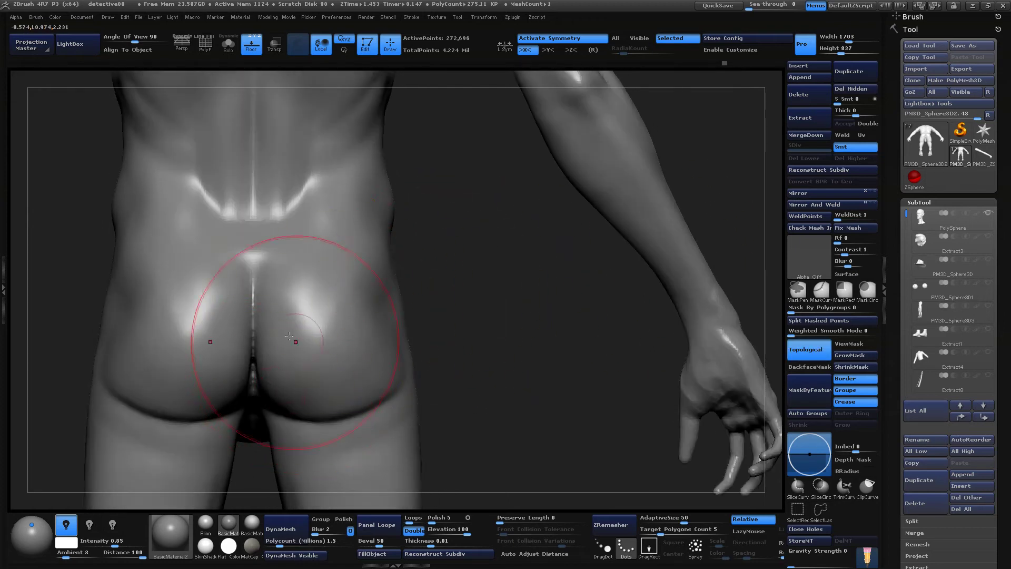
left_click_drag(452, 256, 495, 331)
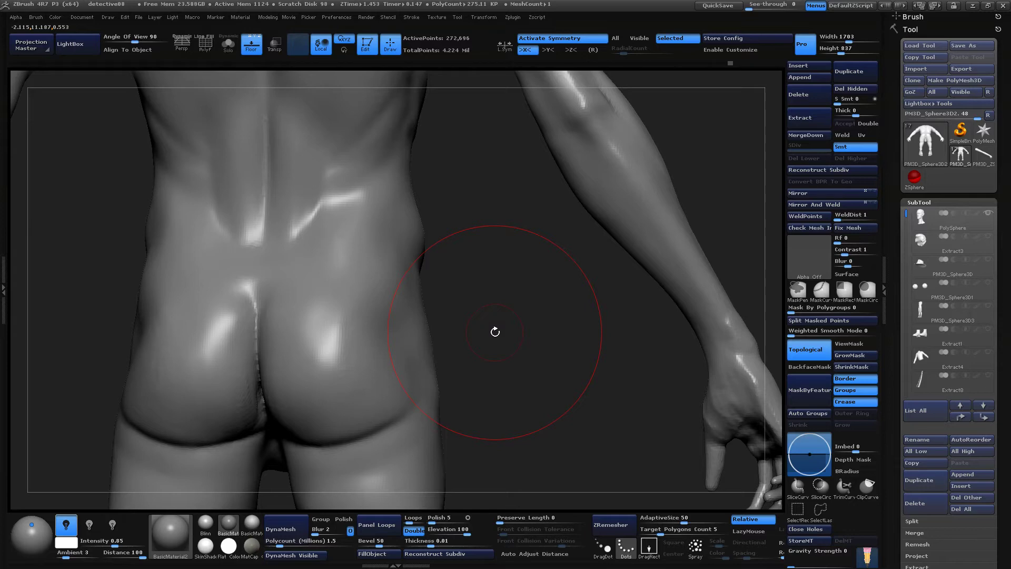
left_click_drag(495, 397, 437, 392)
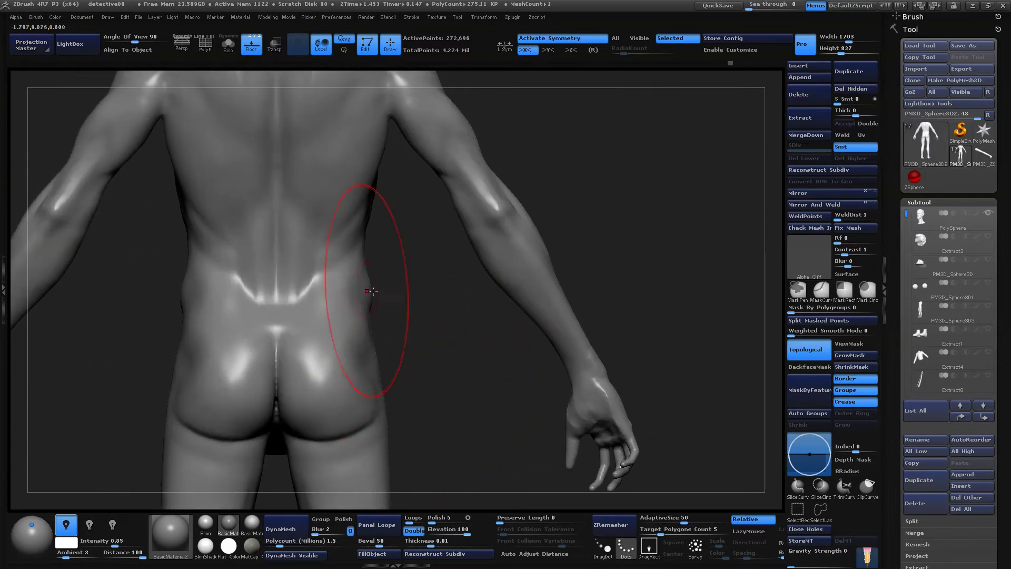
left_click_drag(417, 351, 398, 358)
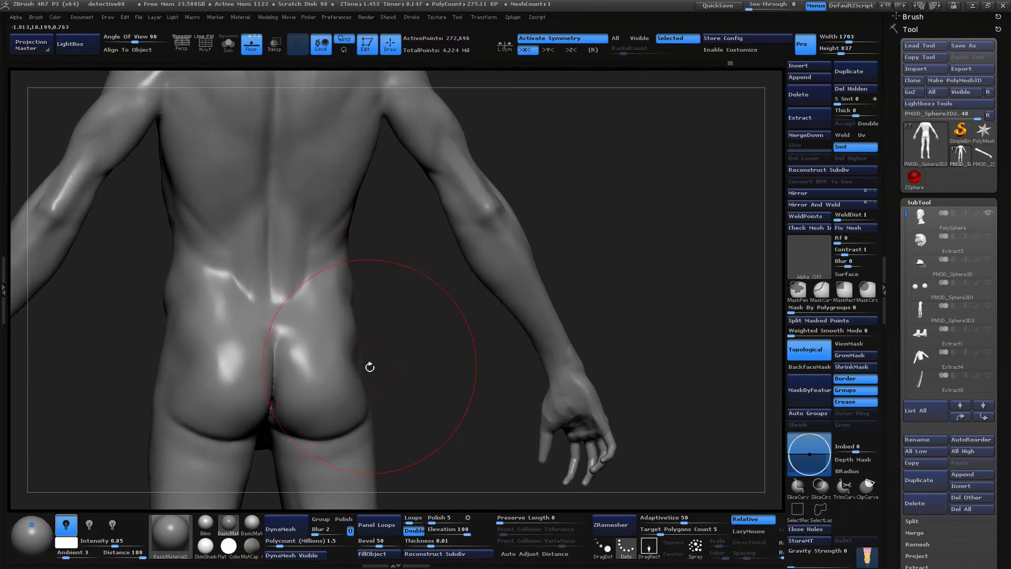
Adjust the waist contour between the ribcage and the hip from the front with a smaller Move brush
mouse_move(408, 383)
left_mouse_down()
mouse_move(395, 356)
mouse_move(590, 264)
mouse_move(581, 210)
mouse_move(551, 243)
mouse_move(561, 264)
mouse_move(602, 270)
mouse_move(593, 244)
mouse_move(569, 269)
left_mouse_up()
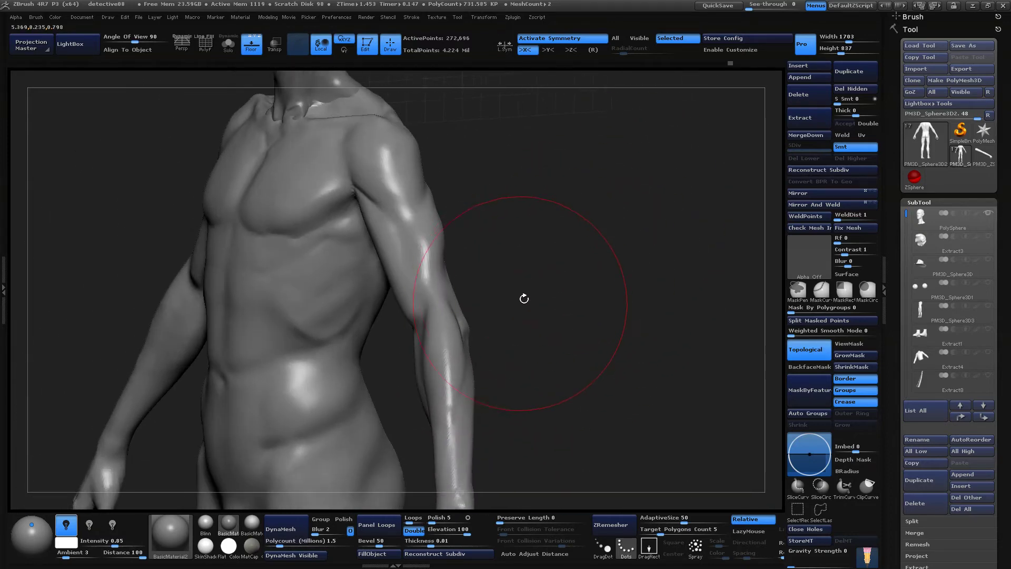
key("space")
mouse_move(522, 311)
left_mouse_down()
mouse_move(596, 293)
mouse_move(701, 287)
left_mouse_up()
mouse_move(434, 395)
left_mouse_down("shift")
mouse_move(422, 399)
mouse_move(395, 481)
mouse_move(401, 370)
left_mouse_up("shift")
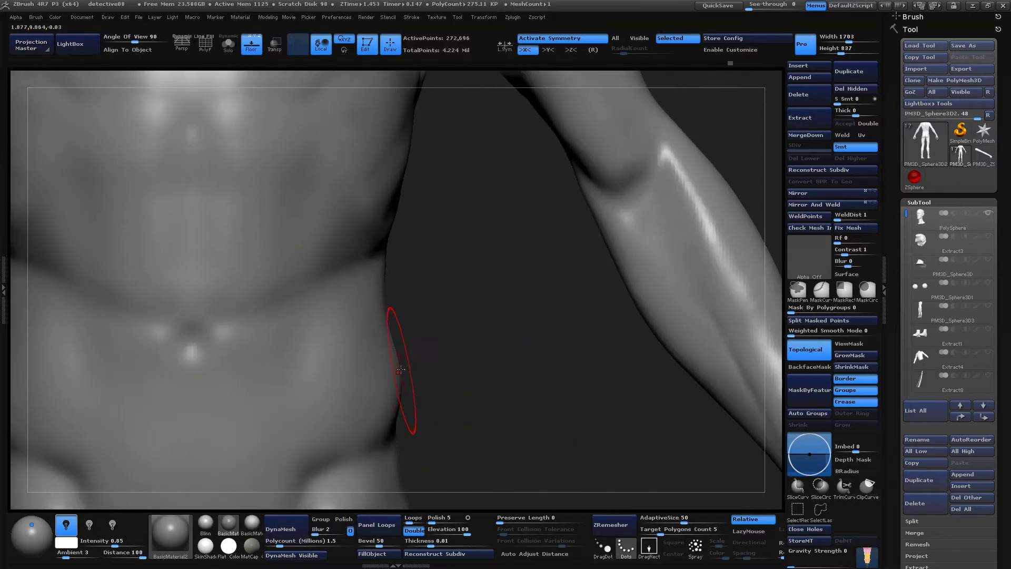
mouse_move(487, 369)
left_mouse_down()
mouse_move(663, 258)
mouse_move(702, 266)
mouse_move(679, 285)
left_mouse_up()
key("space")
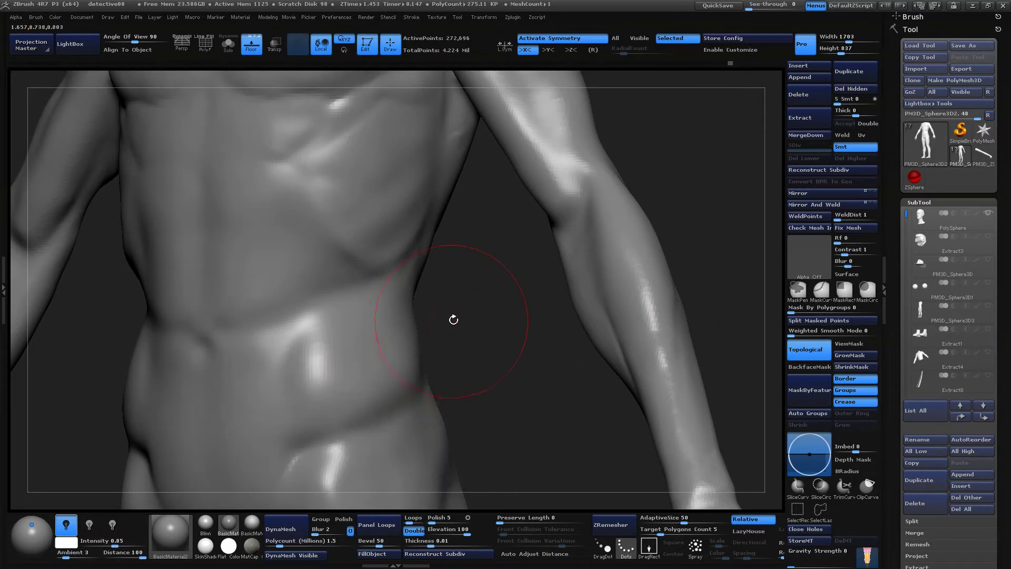
Reshape the oblique mass above the hip, from the abdomen around to the lower back, with the Move brush
left_click_drag(452, 331, 321, 391)
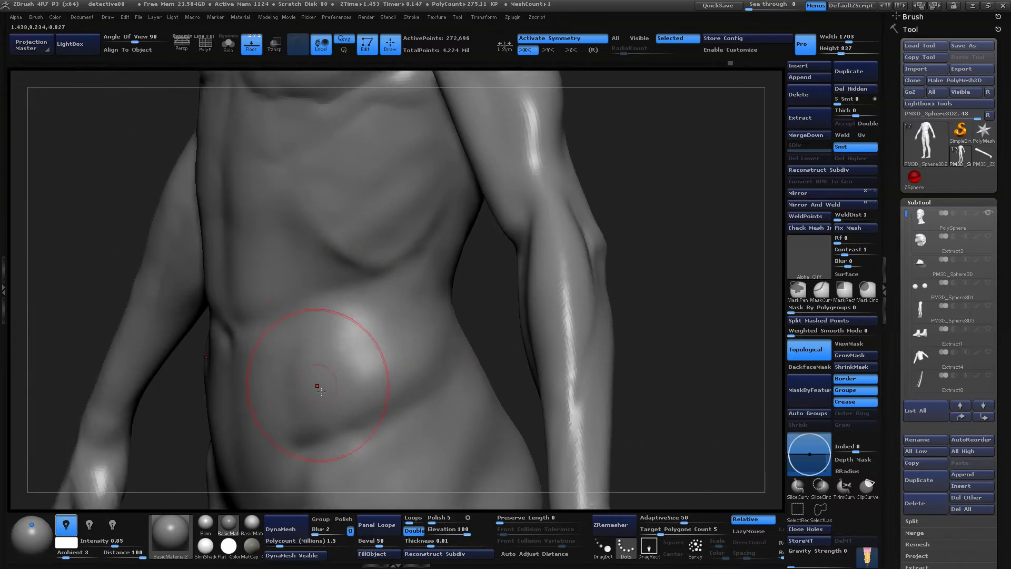
mouse_move(373, 367)
left_mouse_down()
mouse_move(594, 237)
mouse_move(410, 295)
mouse_move(332, 392)
left_mouse_up()
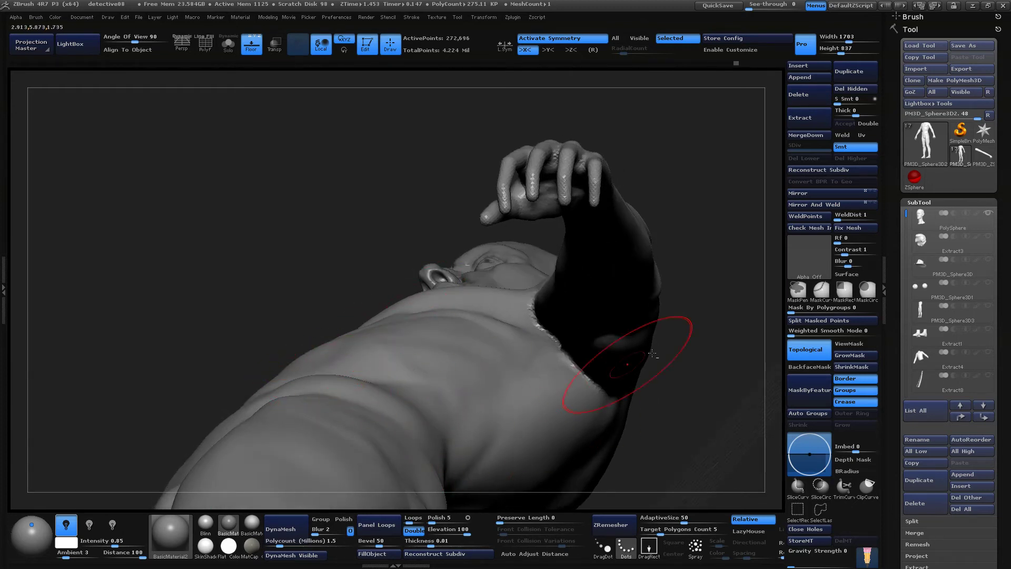
left_click_drag(653, 354, 437, 381)
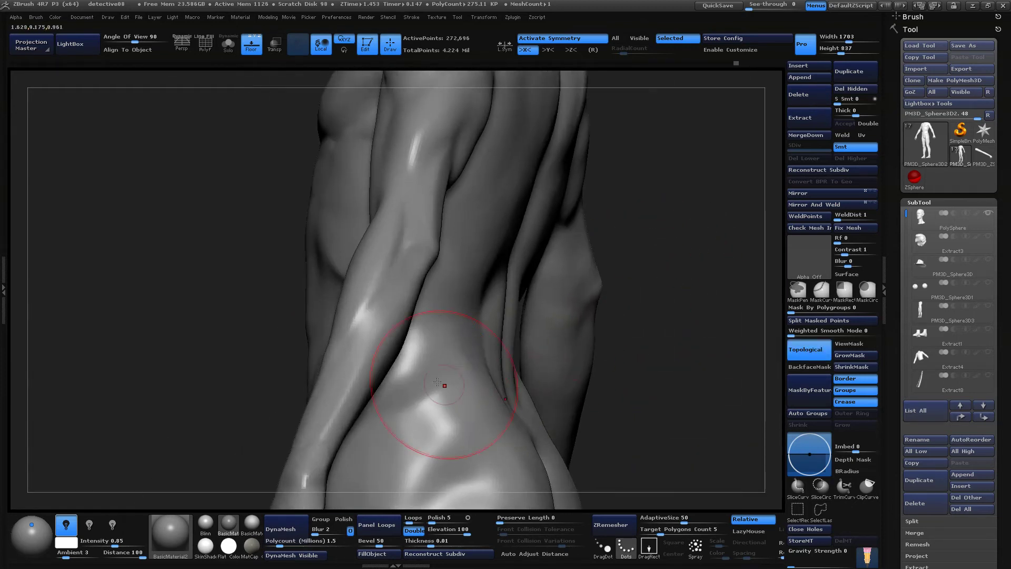
left_click_drag(729, 300, 684, 314)
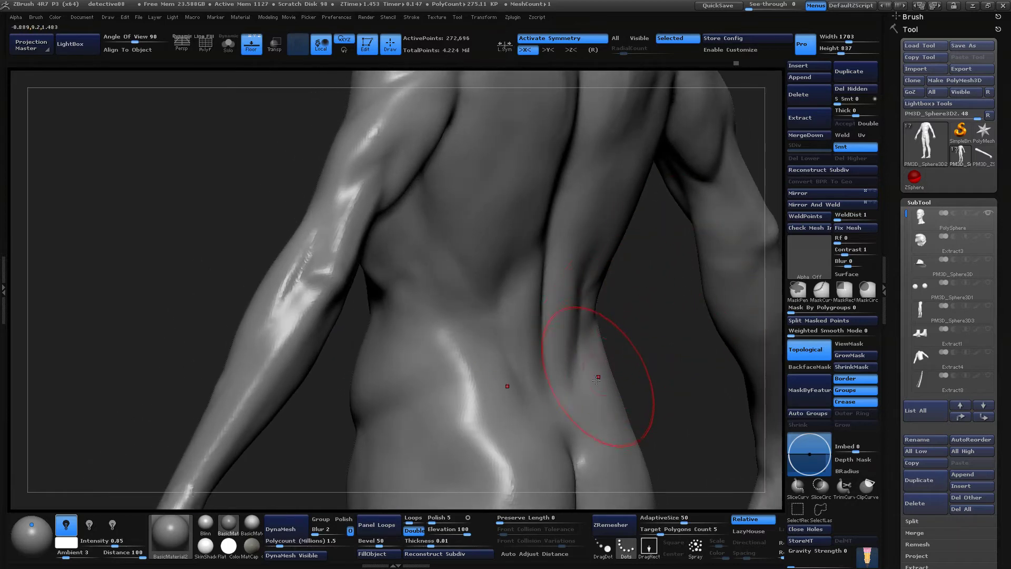
Sculpt a crease and raised edge along the rear hip crest using the ClayBuildup brush at a reduced draw size
key("space")
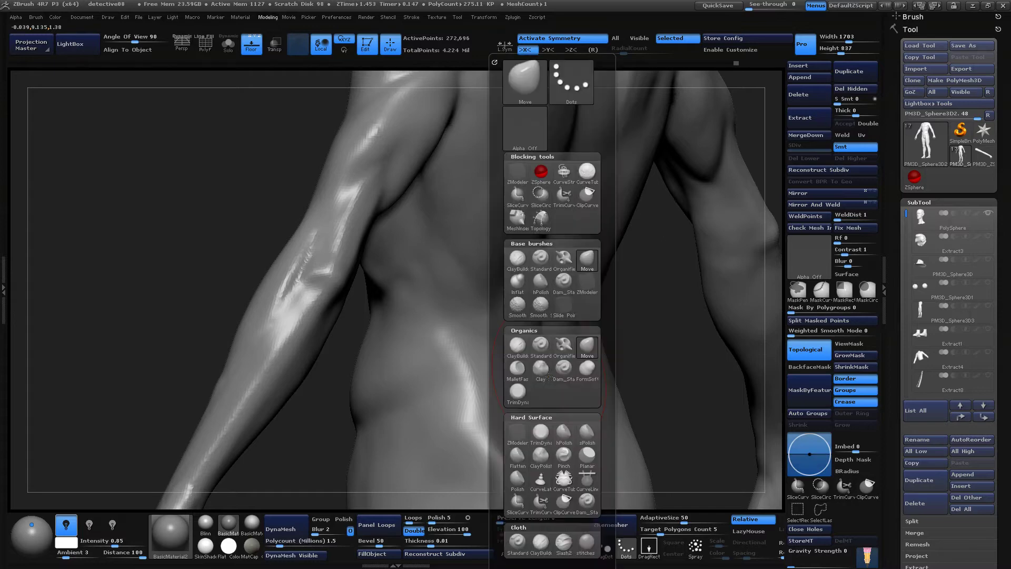
left_click(517, 261)
left_click_drag(659, 390, 665, 399)
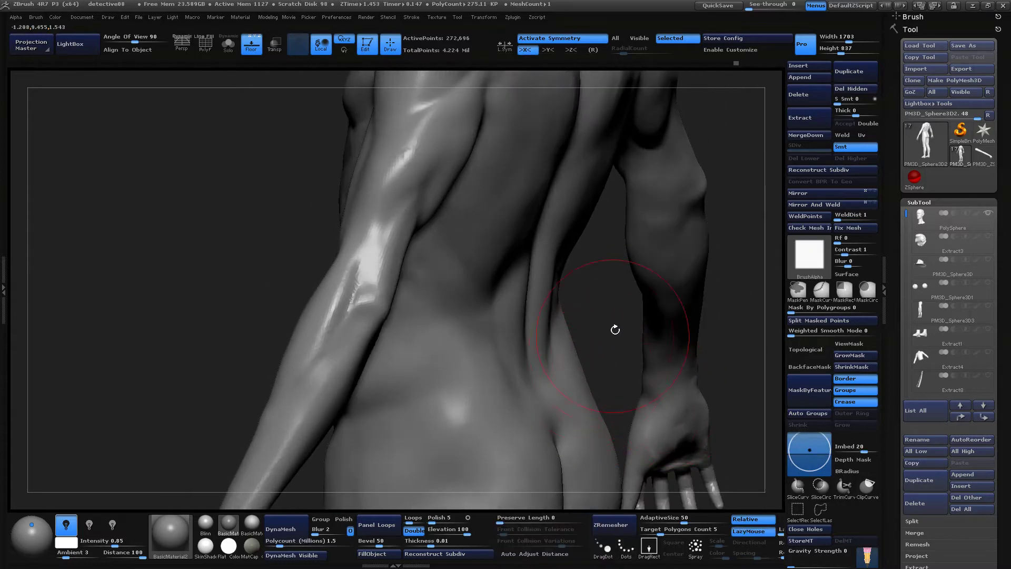
left_click_drag(615, 329, 553, 384)
key("space")
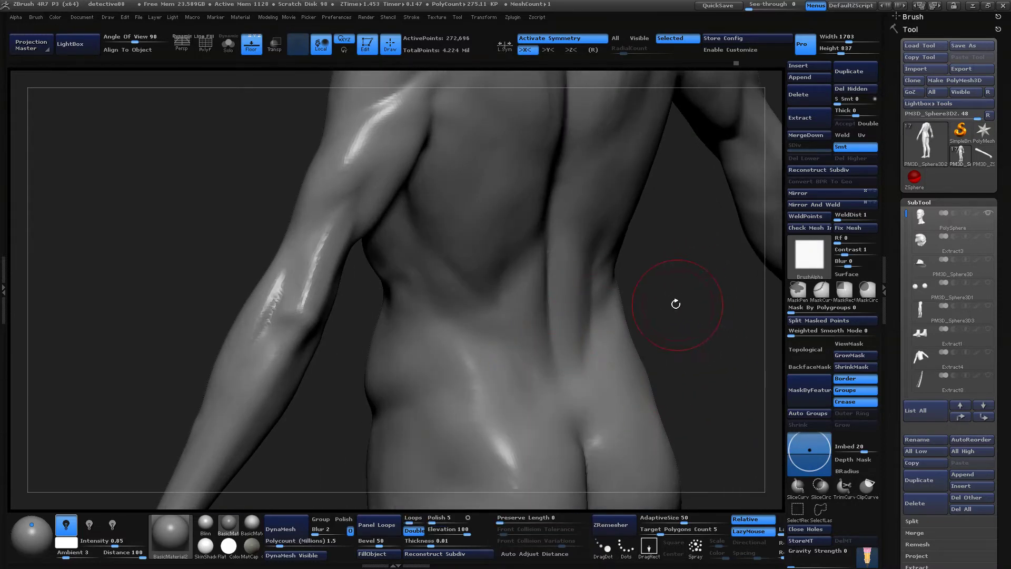
left_click_drag(676, 304, 386, 348)
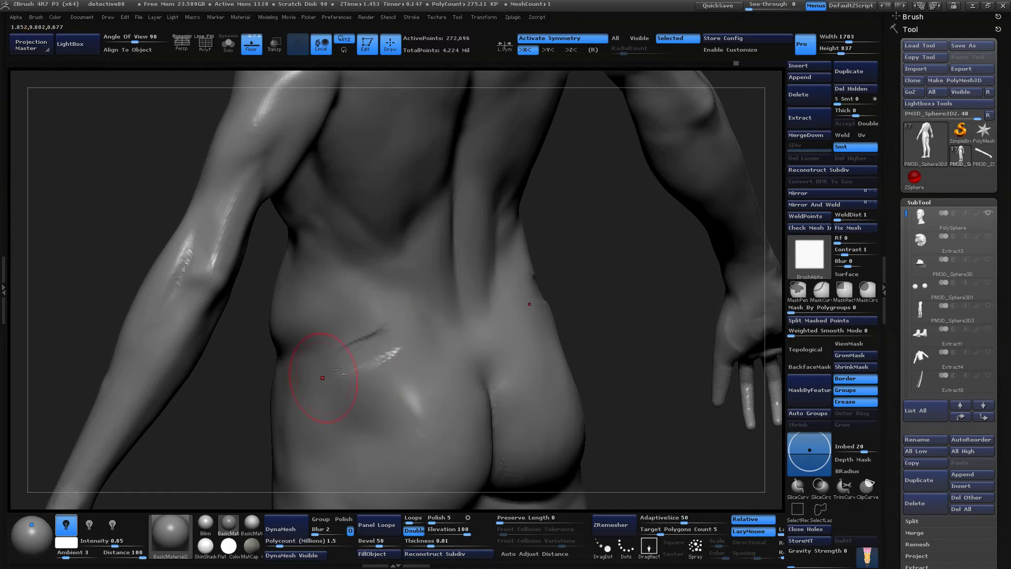
left_click_drag(338, 370, 314, 377)
Refine the crease between the rear flank and the hip, blending its strokes into the surrounding surface
left_click_drag(591, 304, 364, 372)
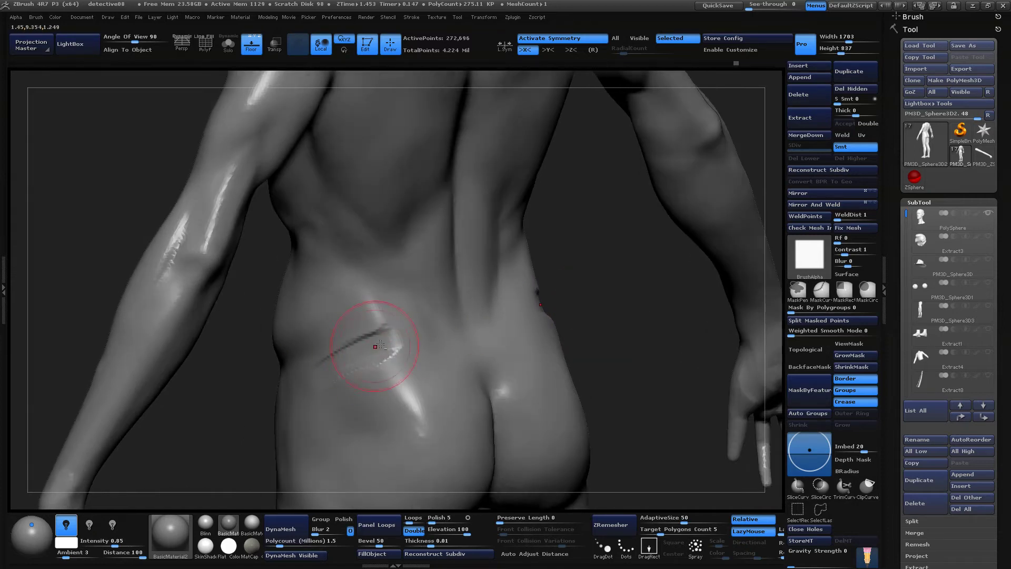
mouse_move(575, 330)
left_mouse_down()
mouse_move(375, 361)
mouse_move(364, 351)
mouse_move(386, 335)
mouse_move(345, 382)
left_mouse_up()
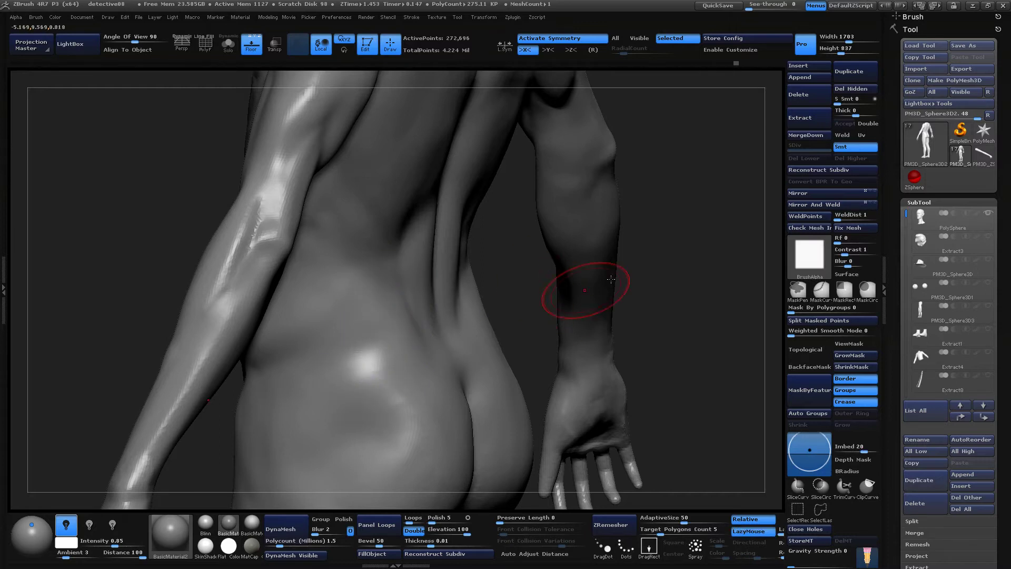
mouse_move(592, 289)
left_mouse_down()
mouse_move(550, 247)
mouse_move(358, 297)
left_mouse_up()
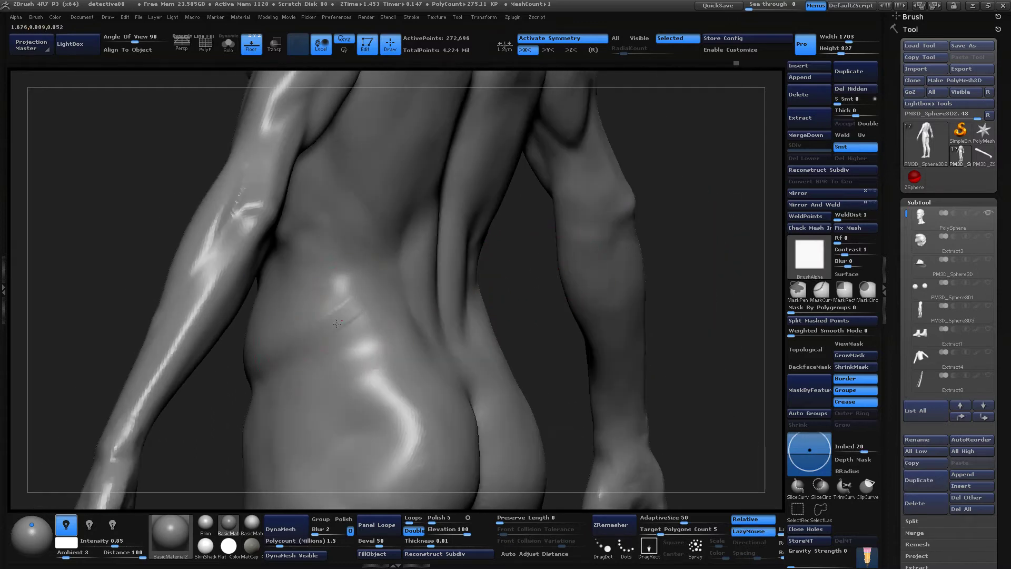
left_click_drag(368, 290, 351, 297)
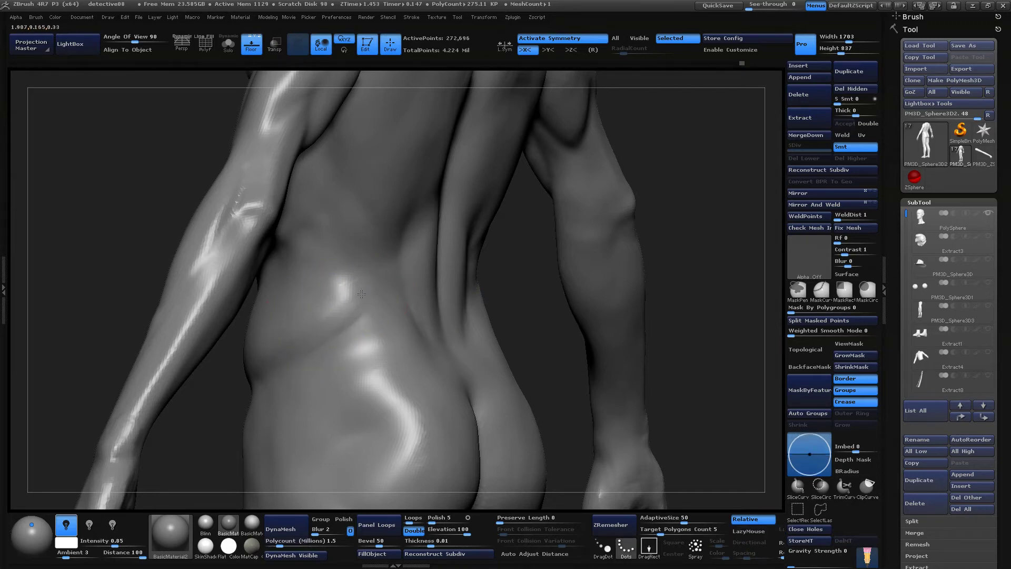
Sculpt the raised edge from the rear hip crest down to the upper buttock with ClayBuildup and blend it into the surface
left_click_drag(575, 339, 553, 353)
mouse_move(619, 284)
left_mouse_down()
mouse_move(627, 300)
mouse_move(598, 327)
mouse_move(527, 340)
left_mouse_up()
mouse_move(348, 378)
left_mouse_down()
mouse_move(363, 345)
mouse_move(360, 374)
left_mouse_up()
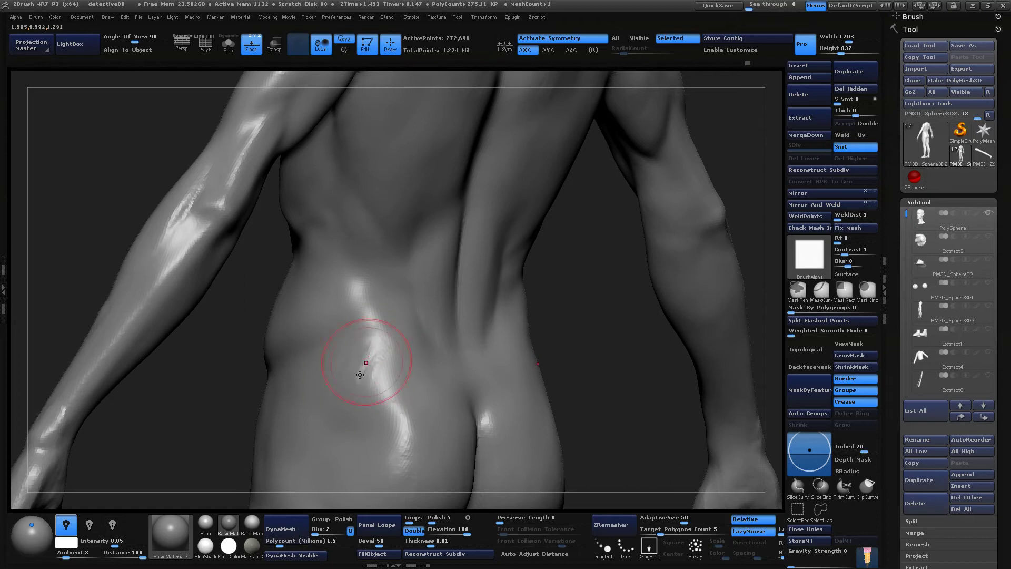
left_click_drag(375, 318, 384, 356)
left_click_drag(381, 328, 364, 343)
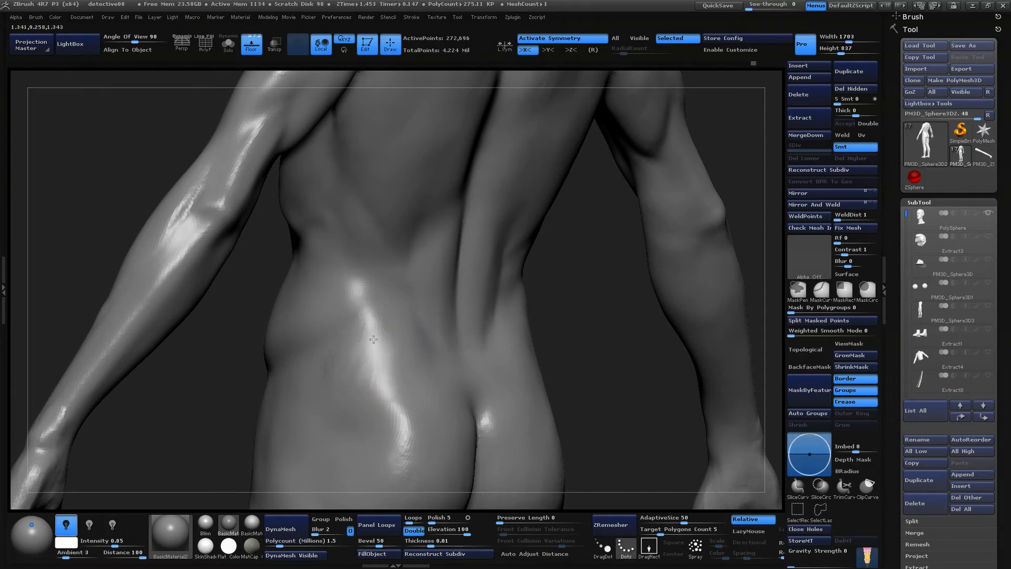
Change to another organic base brush and shape the sacral area above the gluteal cleft at the base of the spine
left_click_drag(621, 377, 545, 306)
key("space")
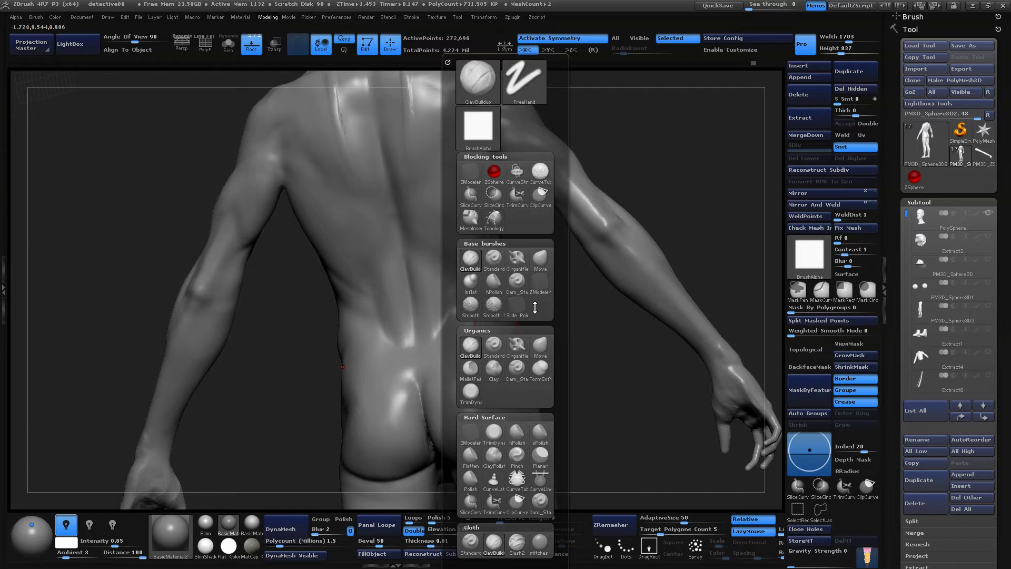
left_click(517, 261)
left_click_drag(582, 375, 598, 421)
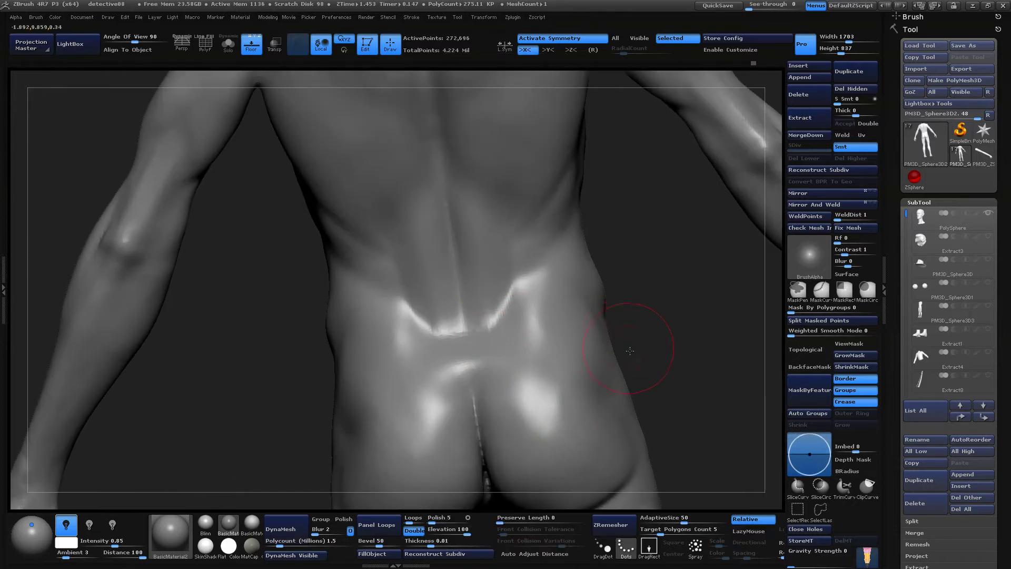
left_click_drag(642, 340, 632, 371)
mouse_move(479, 372)
left_mouse_down("alt")
mouse_move(500, 334)
mouse_move(466, 397)
mouse_move(493, 348)
mouse_move(480, 388)
mouse_move(497, 343)
left_mouse_up("alt")
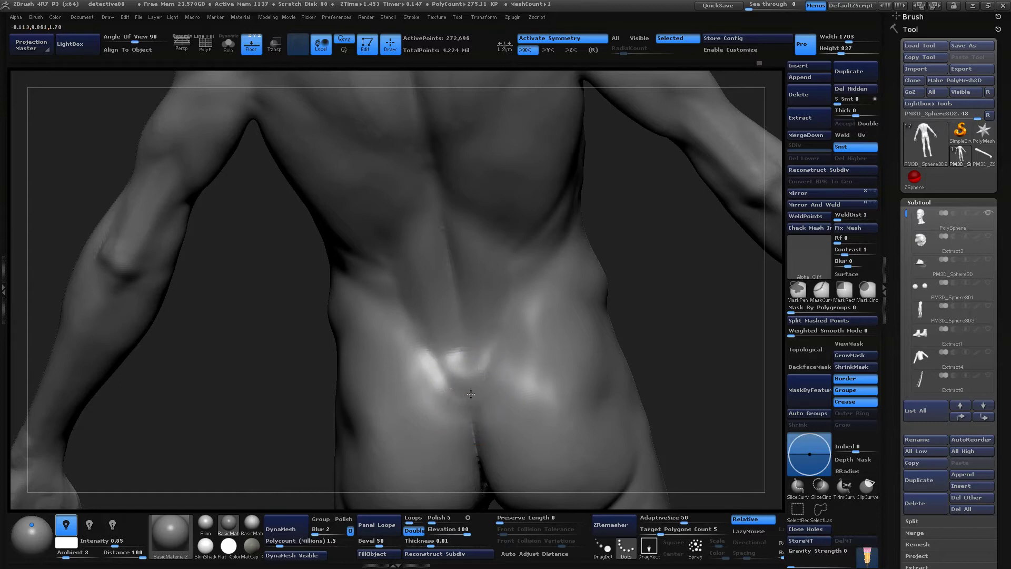
left_click_drag(675, 328, 678, 255)
mouse_move(464, 366)
left_mouse_down("alt")
mouse_move(465, 389)
mouse_move(464, 375)
left_mouse_up("alt")
left_click_drag(632, 400, 596, 372, "alt")
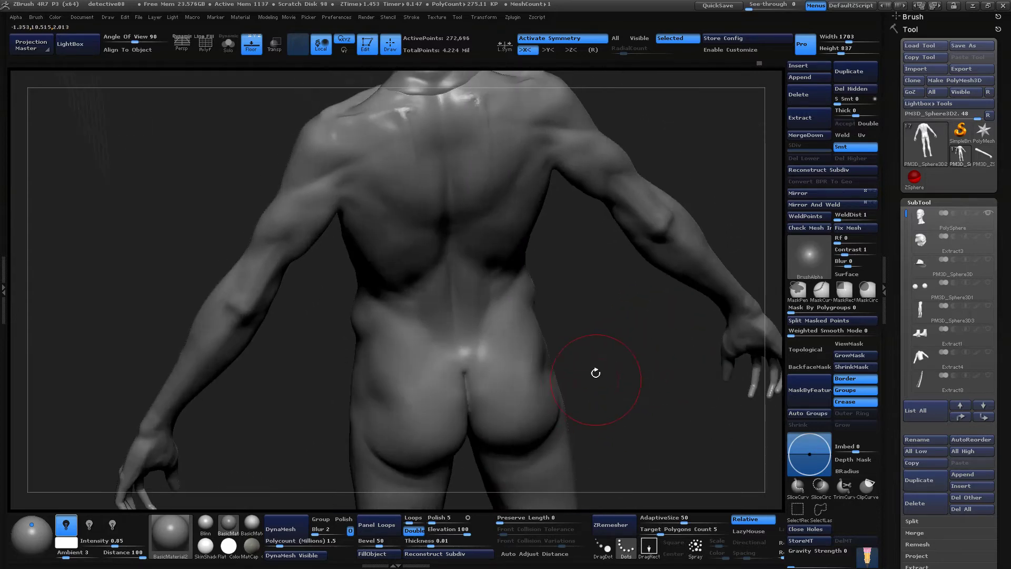
Smooth the surface along the spine and across the upper back between the shoulder blades
mouse_move(594, 337)
left_mouse_down()
mouse_move(674, 192)
mouse_move(661, 253)
mouse_move(527, 277)
left_mouse_up()
left_click_drag(480, 252, 477, 237, "shift")
left_click_drag(590, 169, 640, 195)
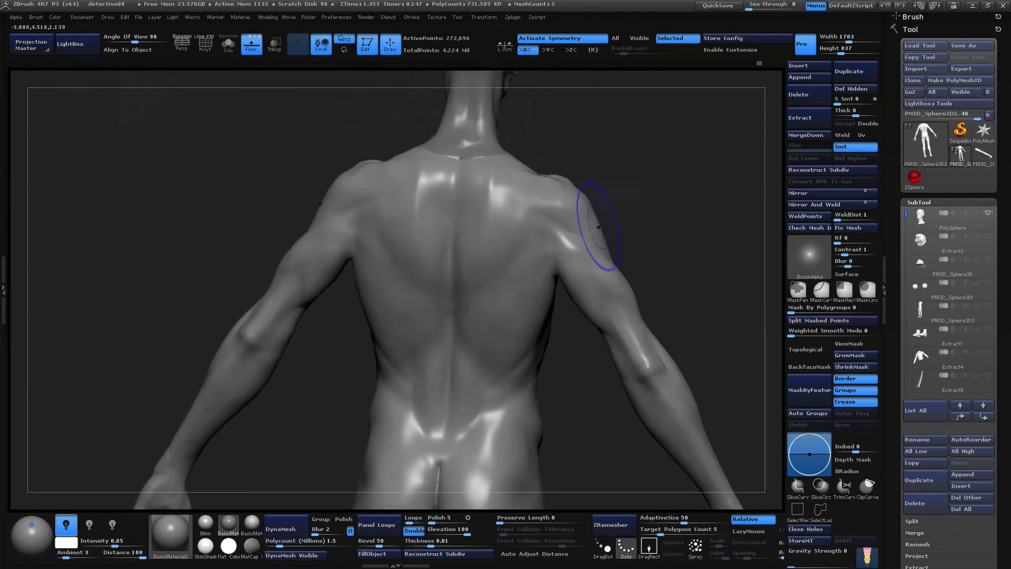
left_click_drag(500, 181, 503, 196, "shift")
mouse_move(653, 211)
left_mouse_down()
mouse_move(676, 225)
mouse_move(641, 246)
mouse_move(610, 243)
left_mouse_up()
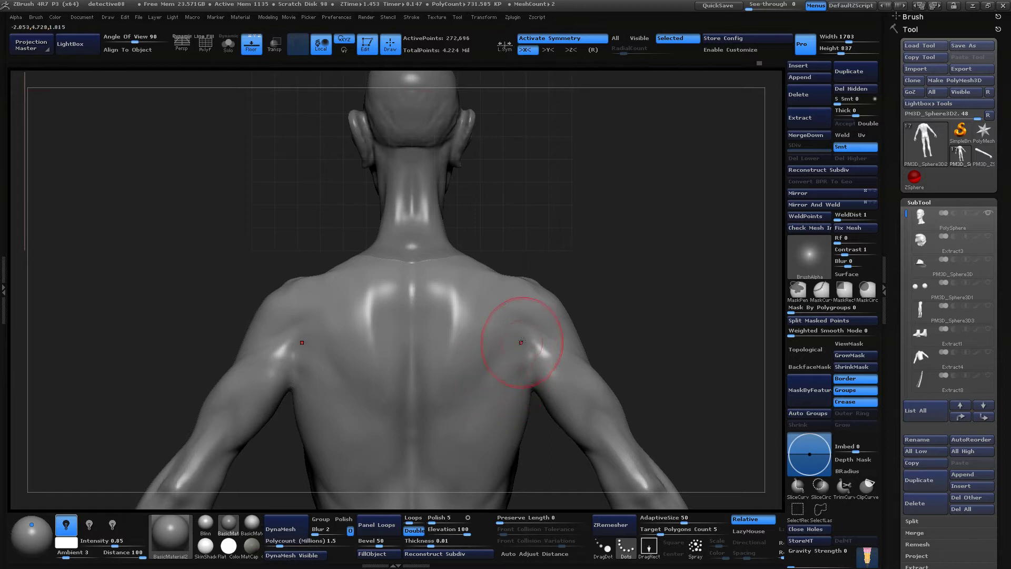
Sculpt and refine the crease at the rear armpit where the upper arm meets the side of the back
mouse_move(570, 317)
left_mouse_down()
mouse_move(646, 267)
mouse_move(593, 296)
mouse_move(570, 341)
mouse_move(564, 296)
mouse_move(588, 214)
mouse_move(573, 228)
left_mouse_up()
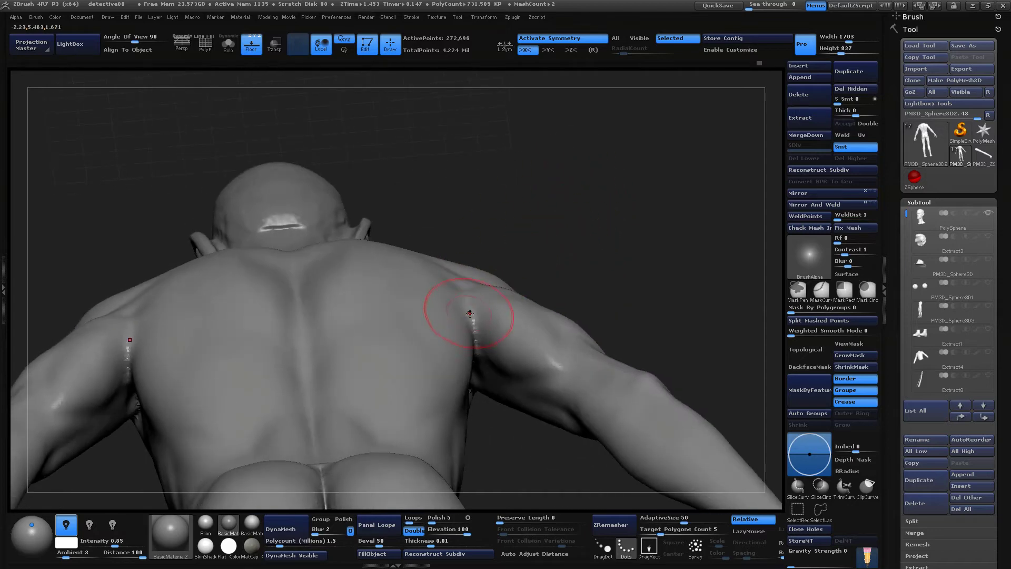
left_click_drag(590, 267, 552, 257)
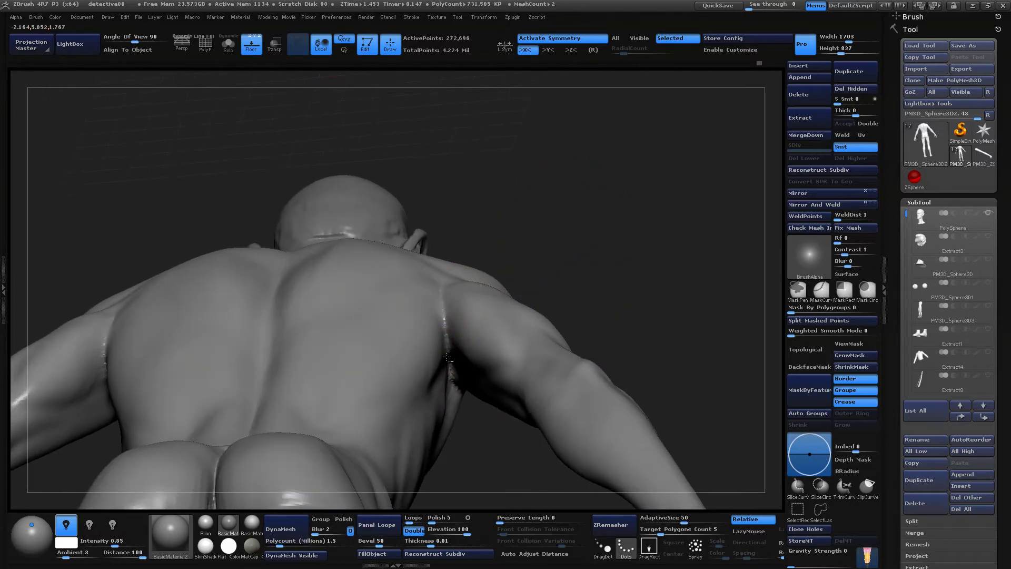
left_click_drag(447, 358, 454, 377)
left_click_drag(611, 274, 588, 172)
mouse_move(556, 285)
left_mouse_down()
mouse_move(547, 243)
mouse_move(627, 329)
mouse_move(472, 327)
left_mouse_up()
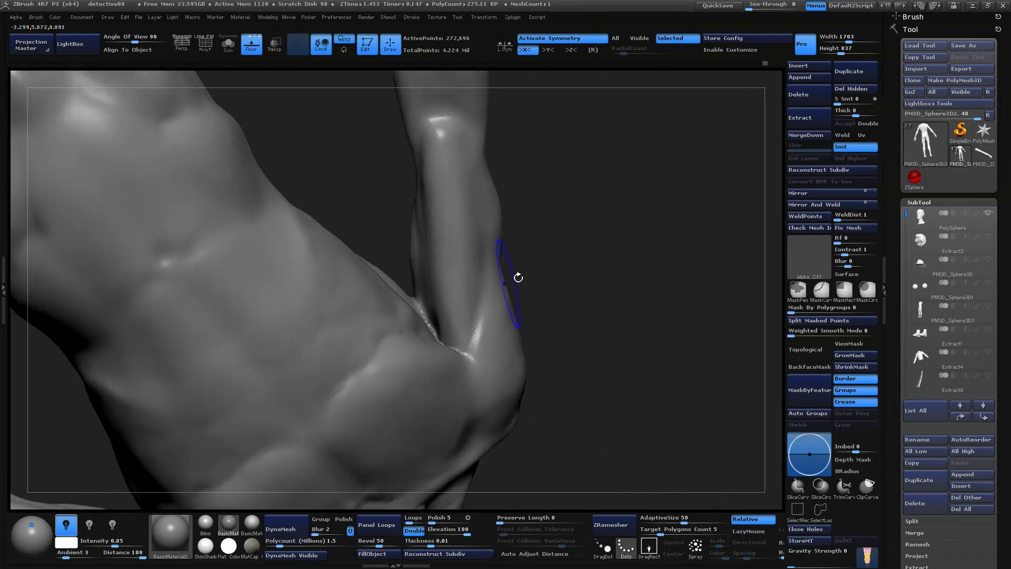
mouse_move(580, 278)
left_mouse_down()
mouse_move(621, 303)
mouse_move(631, 351)
mouse_move(641, 351)
mouse_move(633, 304)
left_mouse_up()
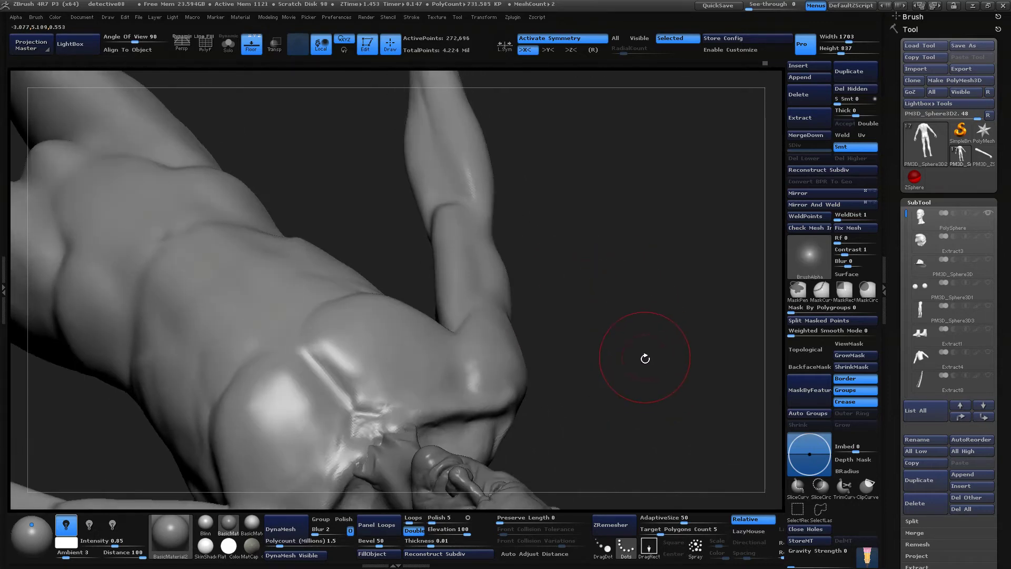
mouse_move(645, 358)
left_mouse_down()
mouse_move(616, 274)
mouse_move(603, 176)
mouse_move(562, 219)
mouse_move(556, 186)
mouse_move(574, 217)
mouse_move(605, 169)
mouse_move(596, 226)
mouse_move(611, 239)
mouse_move(541, 250)
left_mouse_up()
left_click_drag(624, 224, 641, 161)
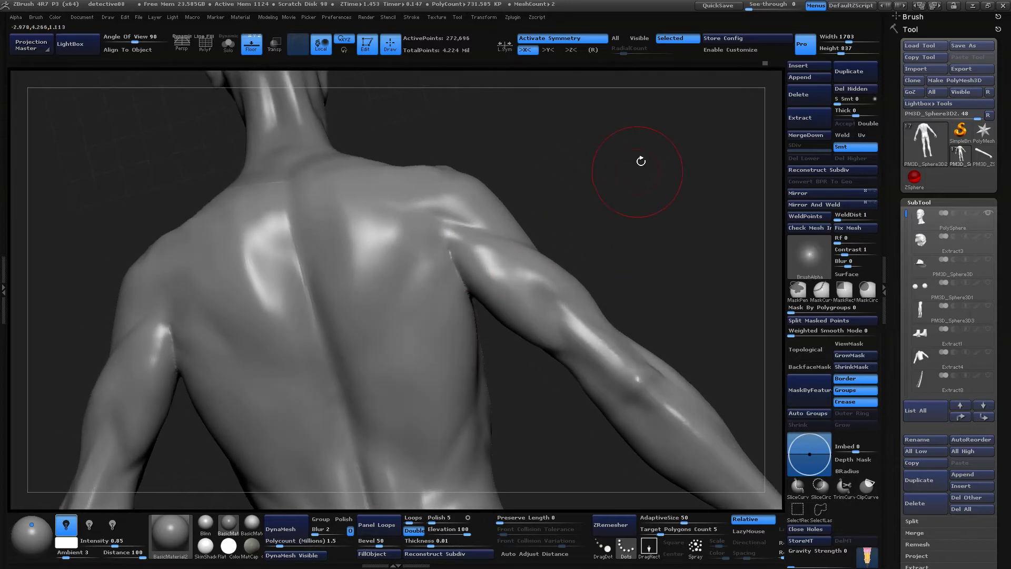
mouse_move(635, 253)
left_mouse_down()
mouse_move(625, 210)
mouse_move(704, 274)
mouse_move(653, 295)
left_mouse_up()
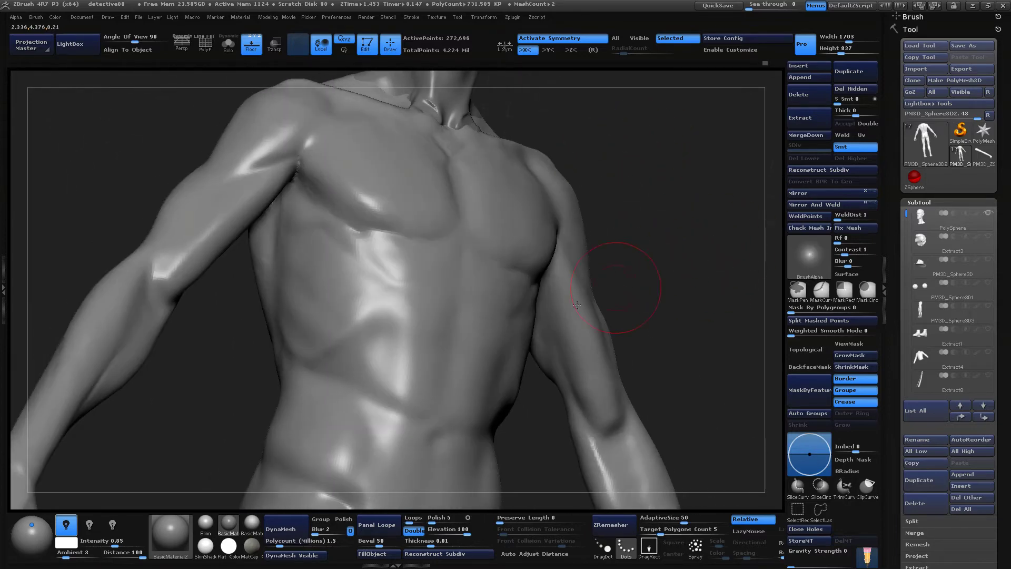
Refine the lower ribcage surface on the front of the torso and undo the last stroke there
left_click_drag(333, 368, 341, 367)
mouse_move(665, 279)
left_mouse_down()
mouse_move(712, 245)
mouse_move(677, 194)
mouse_move(687, 246)
left_mouse_up()
left_click_drag(630, 403, 571, 398)
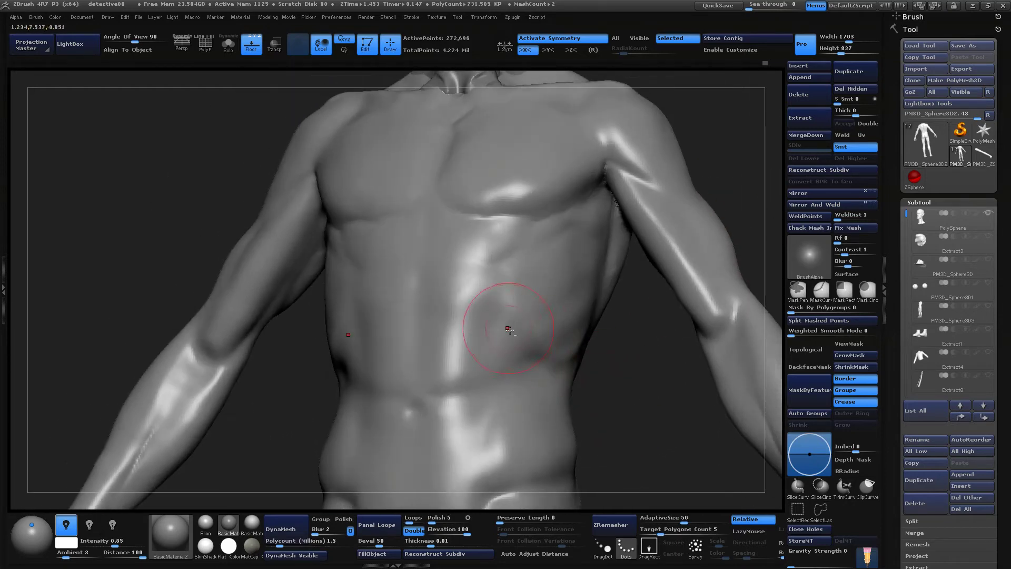
mouse_move(516, 336)
left_mouse_down()
mouse_move(506, 318)
mouse_move(505, 337)
mouse_move(506, 323)
left_mouse_up()
key("ctrl+z")
mouse_move(768, 215)
left_mouse_down()
mouse_move(729, 208)
mouse_move(706, 167)
mouse_move(702, 176)
mouse_move(719, 160)
left_mouse_up()
Sculpt rib forms on the side of the ribcage below the chest using the Standard brush at draw size 35
key("b")
left_click(541, 265)
key("space")
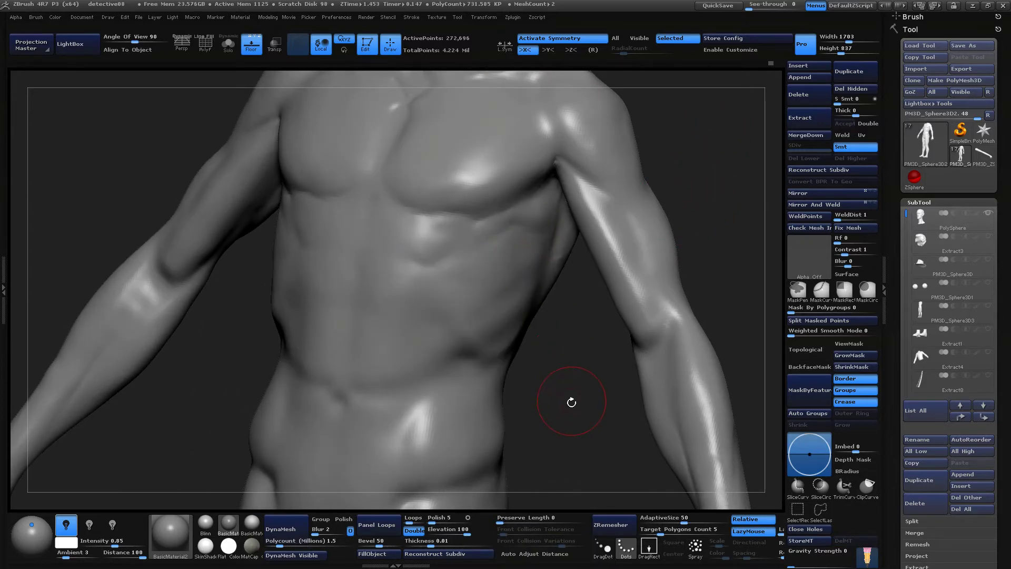
left_click_drag(577, 427, 569, 405)
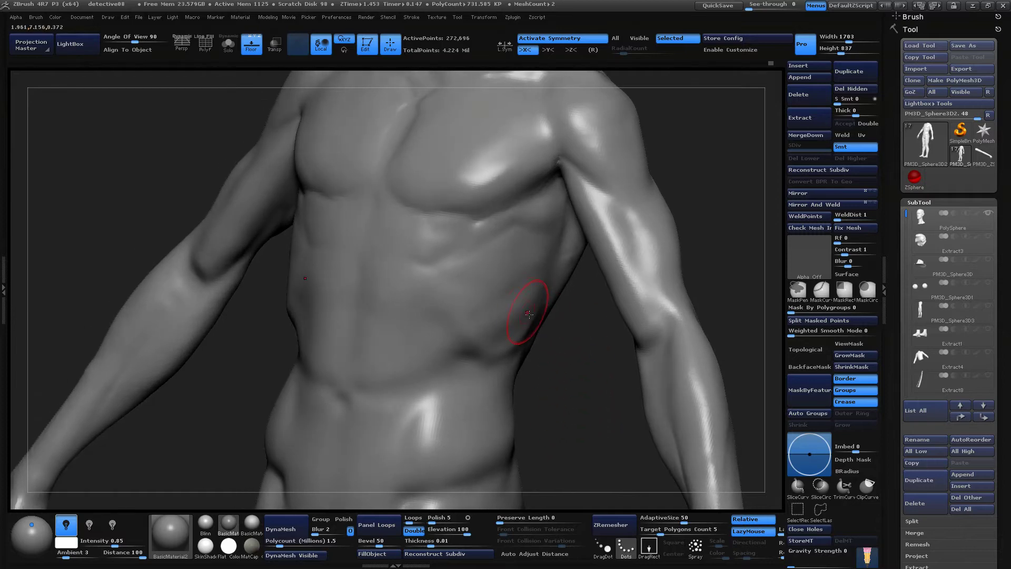
key("space")
left_click_drag(535, 331, 526, 331)
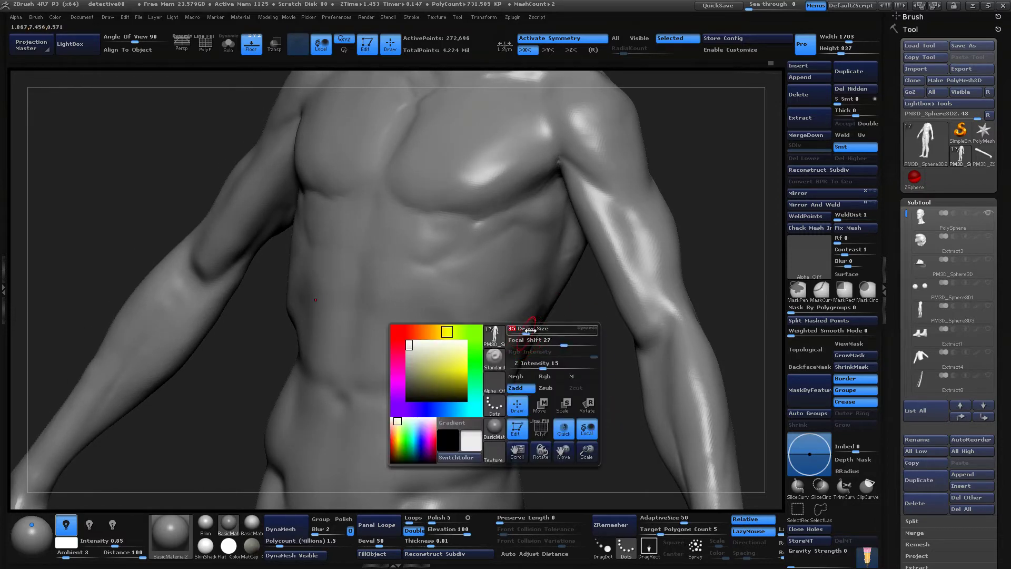
left_click_drag(605, 414, 583, 413, "shift")
mouse_move(545, 385)
left_mouse_down("alt")
mouse_move(559, 414)
mouse_move(533, 389)
left_mouse_up("alt")
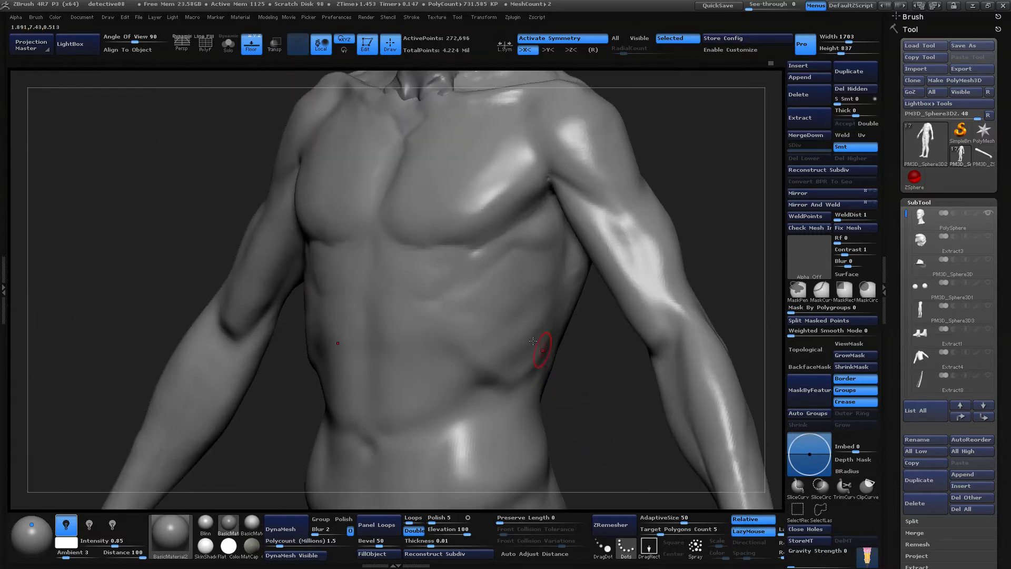
Increase the Standard brush's draw size, work the diagonal rib and serratus forms on the side, and soften them
key("space")
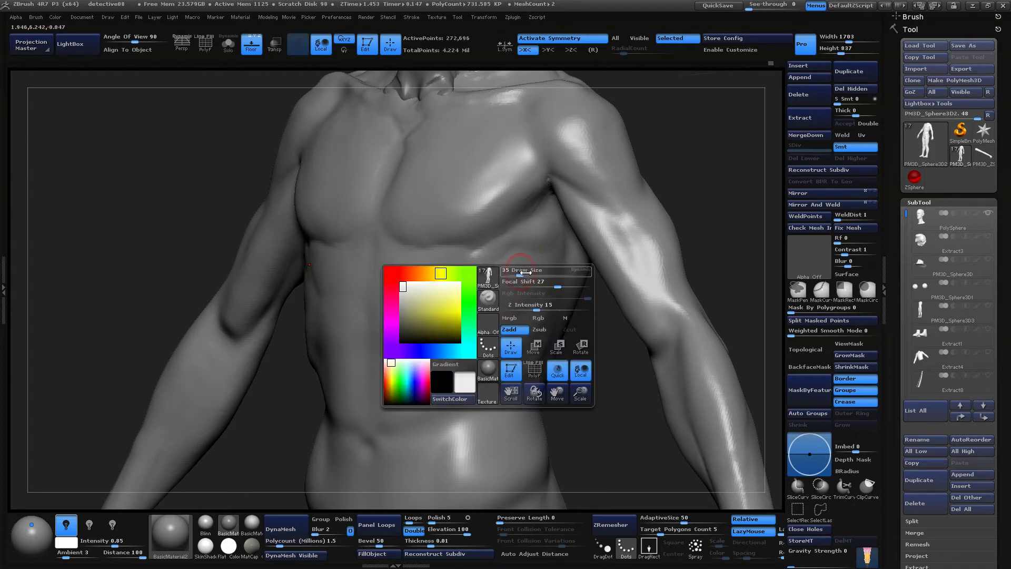
left_click_drag(522, 276, 476, 323)
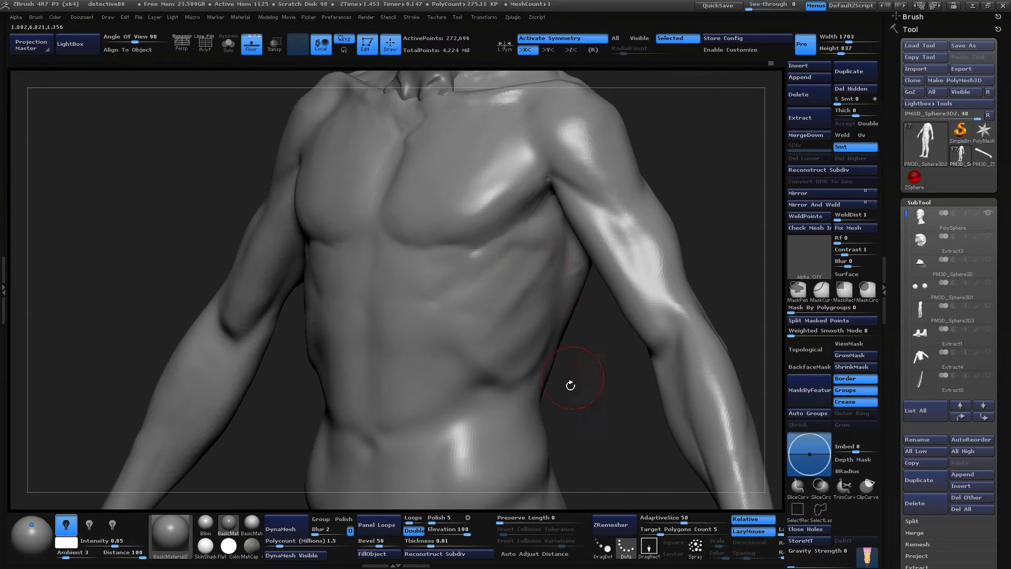
left_click_drag(570, 385, 703, 271)
key("ctrl+z")
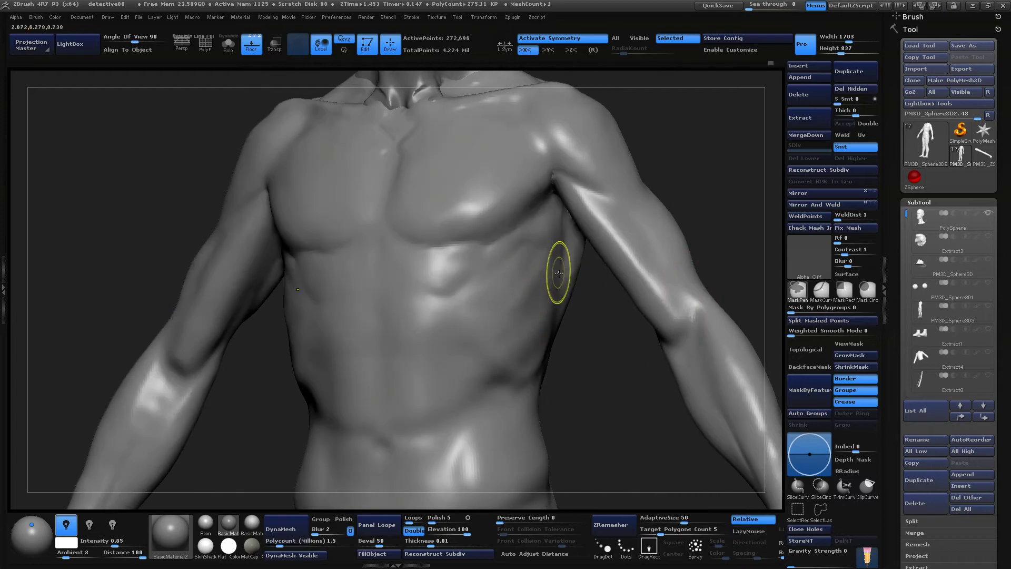
left_click_drag(575, 385, 474, 367)
left_click_drag(535, 260, 535, 273, "shift")
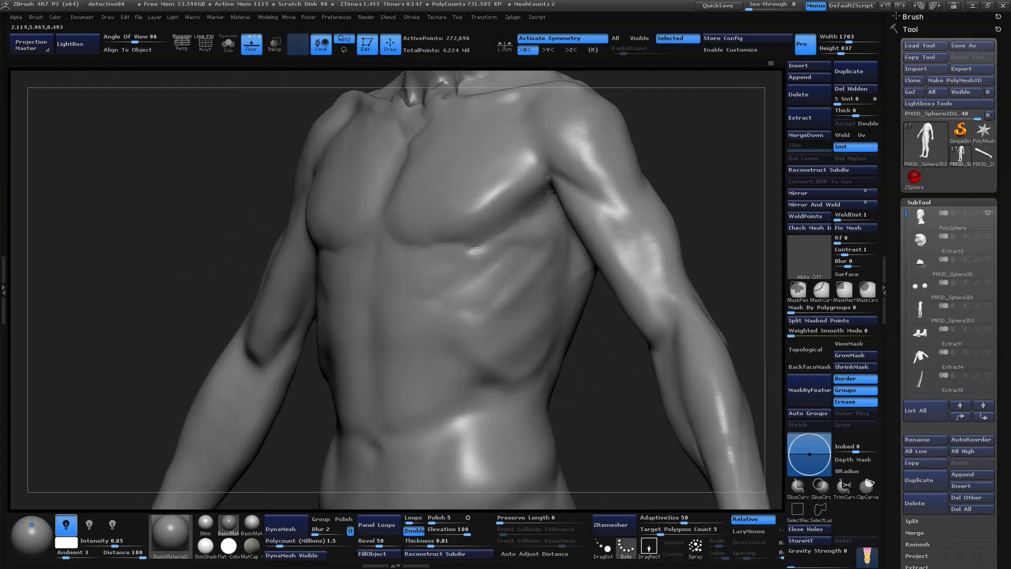
left_click_drag(467, 331, 506, 300, "shift")
Smooth the ribs below the pectorals from the front and from the opposite side of the torso
left_click_drag(716, 180, 777, 184)
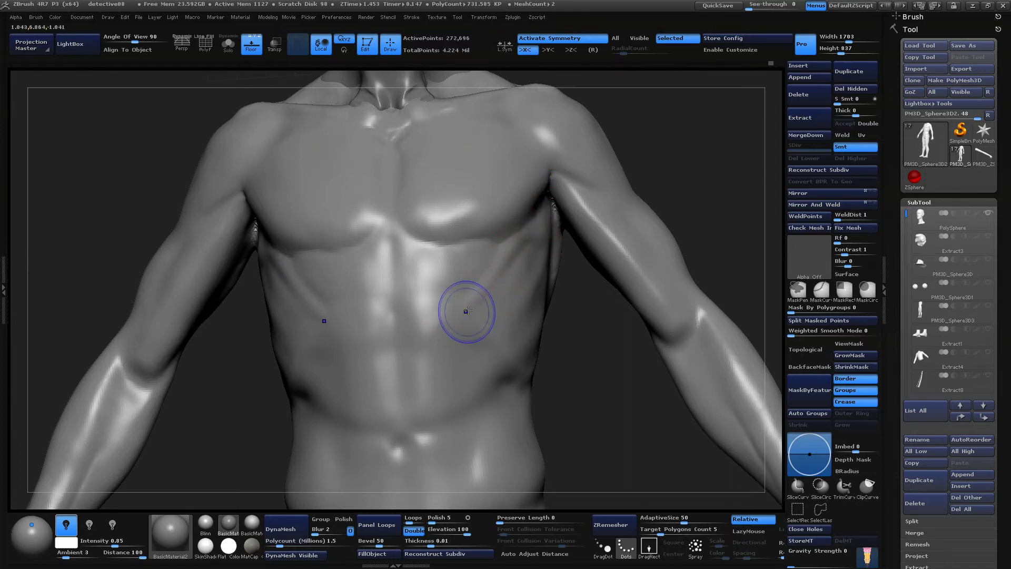
mouse_move(467, 312)
left_mouse_down("shift")
mouse_move(474, 298)
mouse_move(470, 306)
left_mouse_up("shift")
mouse_move(675, 205)
left_mouse_down()
mouse_move(696, 184)
mouse_move(580, 211)
left_mouse_up()
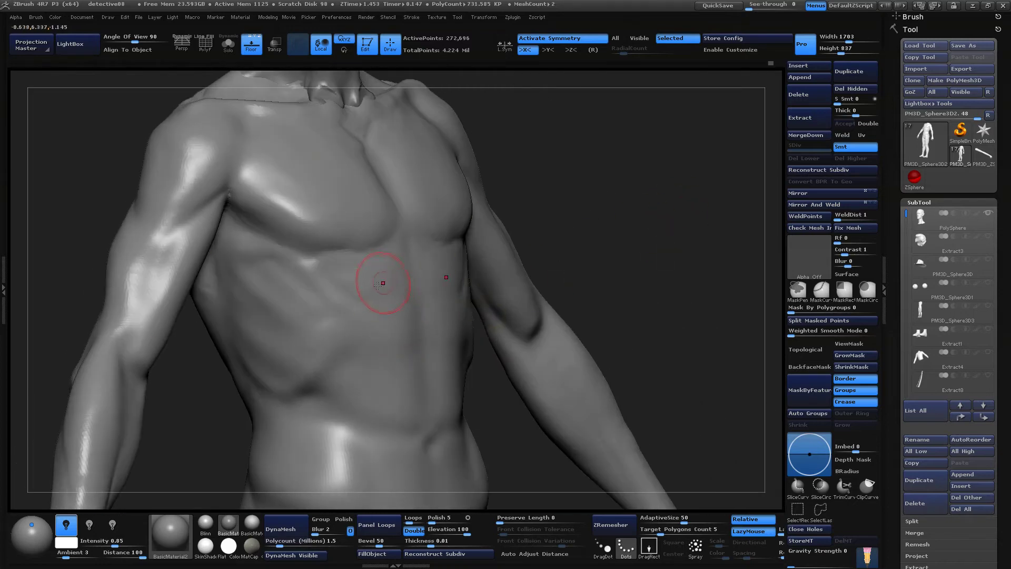
mouse_move(356, 295)
left_mouse_down("shift")
mouse_move(326, 332)
mouse_move(276, 356)
left_mouse_up("shift")
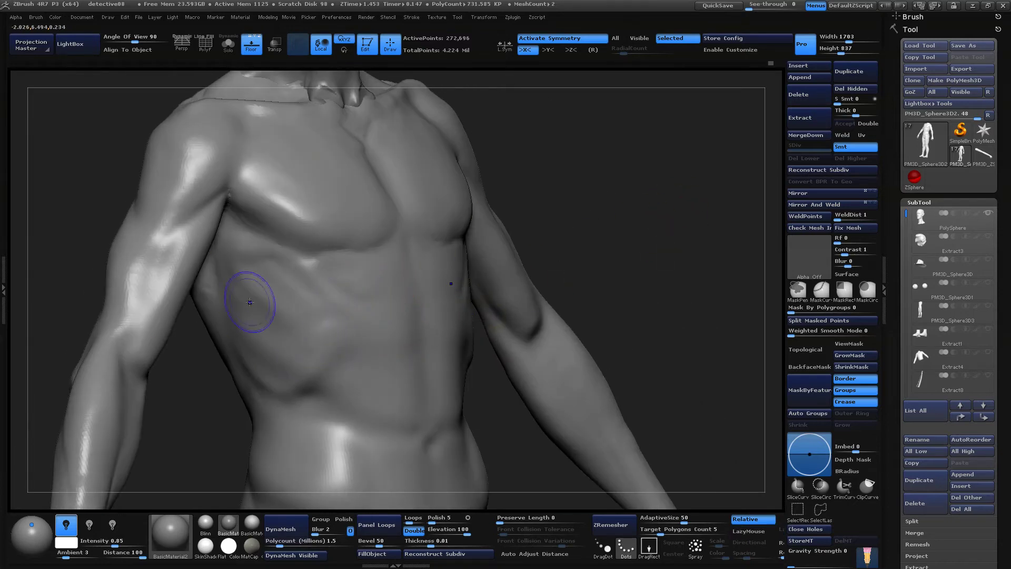
Build up serratus bands on the side of the ribcage below the armpit with ClayBuildup and smooth them into the surface
mouse_move(676, 185)
left_mouse_down()
mouse_move(594, 163)
mouse_move(684, 174)
mouse_move(690, 149)
mouse_move(600, 243)
left_mouse_up()
key("b")
key("c")
key("b")
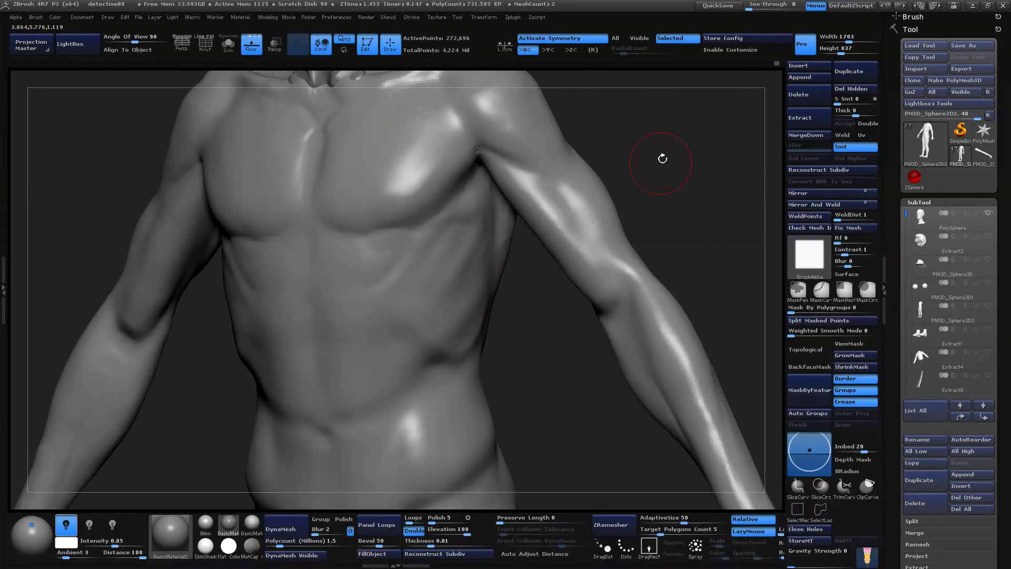
left_click_drag(662, 158, 586, 267, "alt")
left_click_drag(636, 329, 588, 247)
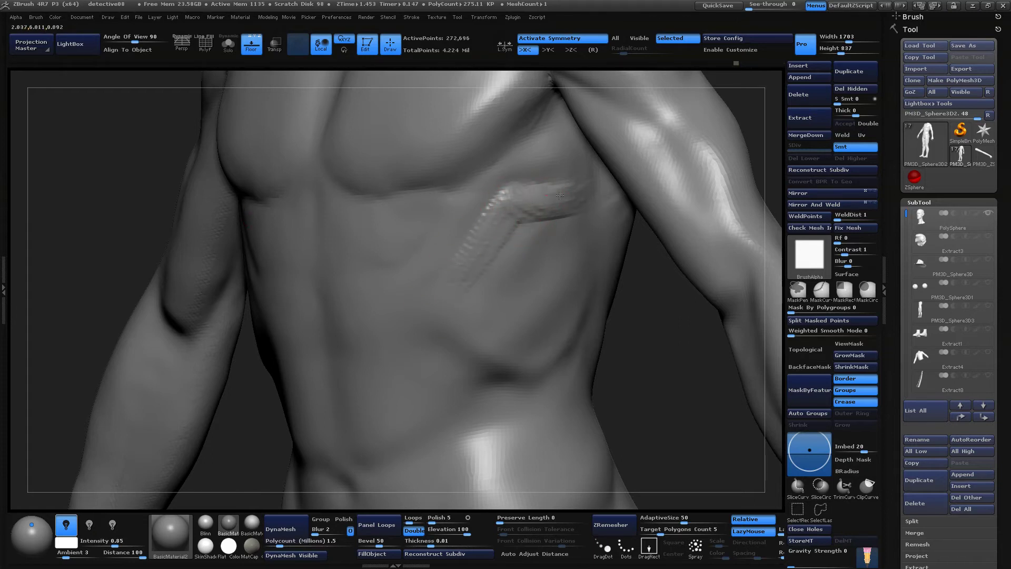
left_click_drag(578, 188, 557, 207, "shift")
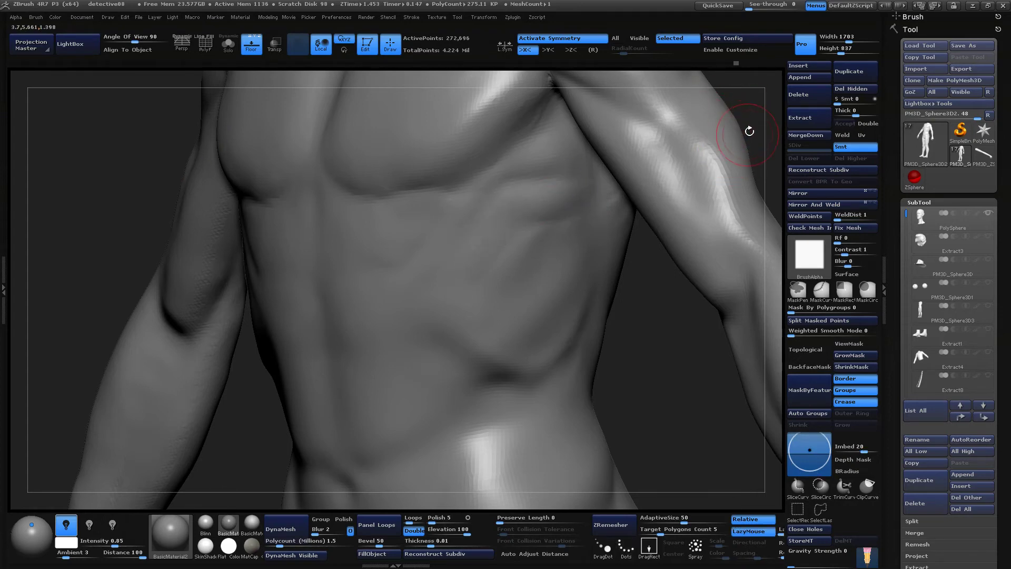
mouse_move(748, 129)
left_mouse_down("alt")
mouse_move(746, 102)
mouse_move(462, 346)
left_mouse_up("alt")
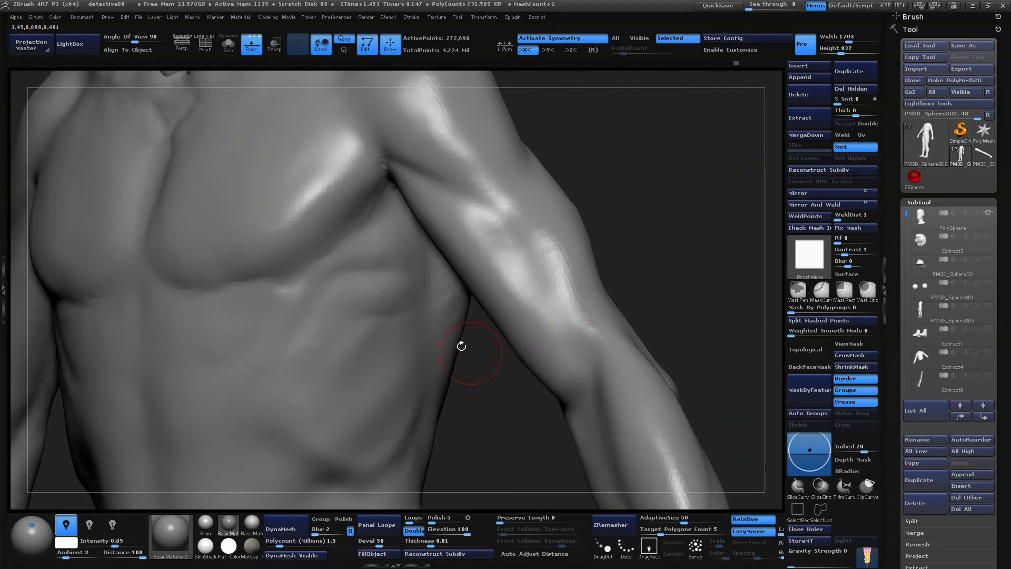
left_click_drag(385, 338, 380, 311, "shift")
Smooth the side of the torso from the serratus bands down to the lower edge of the ribcage
mouse_move(503, 376)
left_mouse_down("alt")
mouse_move(564, 287)
mouse_move(584, 210)
mouse_move(638, 214)
left_mouse_up("alt")
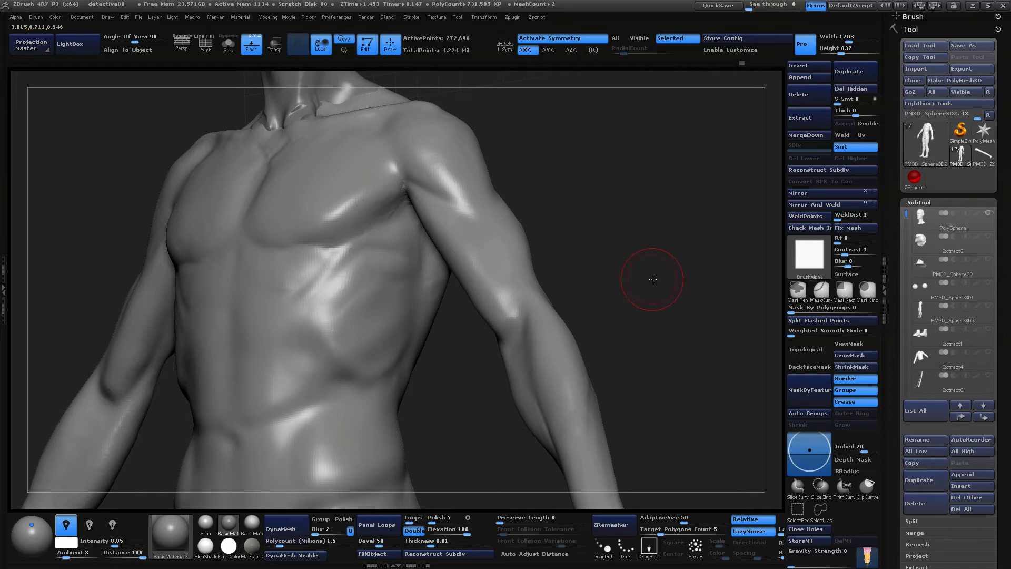
mouse_move(653, 279)
left_mouse_down()
mouse_move(614, 282)
mouse_move(624, 292)
mouse_move(630, 279)
mouse_move(594, 251)
mouse_move(612, 284)
mouse_move(650, 233)
mouse_move(652, 269)
mouse_move(555, 327)
left_mouse_up()
left_click_drag(346, 363, 362, 337, "shift")
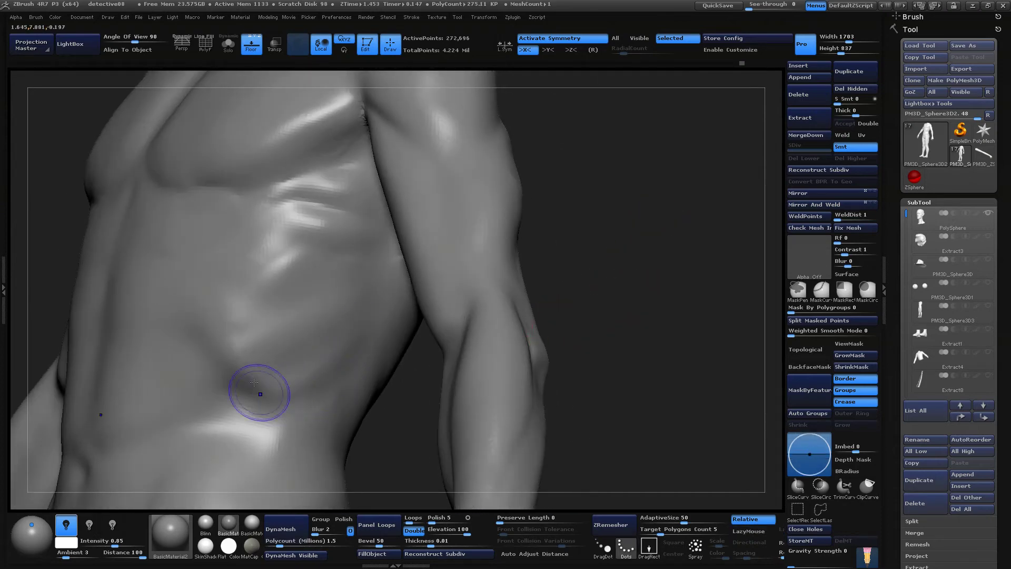
mouse_move(611, 250)
left_mouse_down()
mouse_move(662, 246)
mouse_move(289, 310)
mouse_move(390, 331)
left_mouse_up()
Add a short diagonal rib form beside the upper abdomen with ClayBuildup and smooth it into the surface
left_click_drag(586, 225, 623, 242)
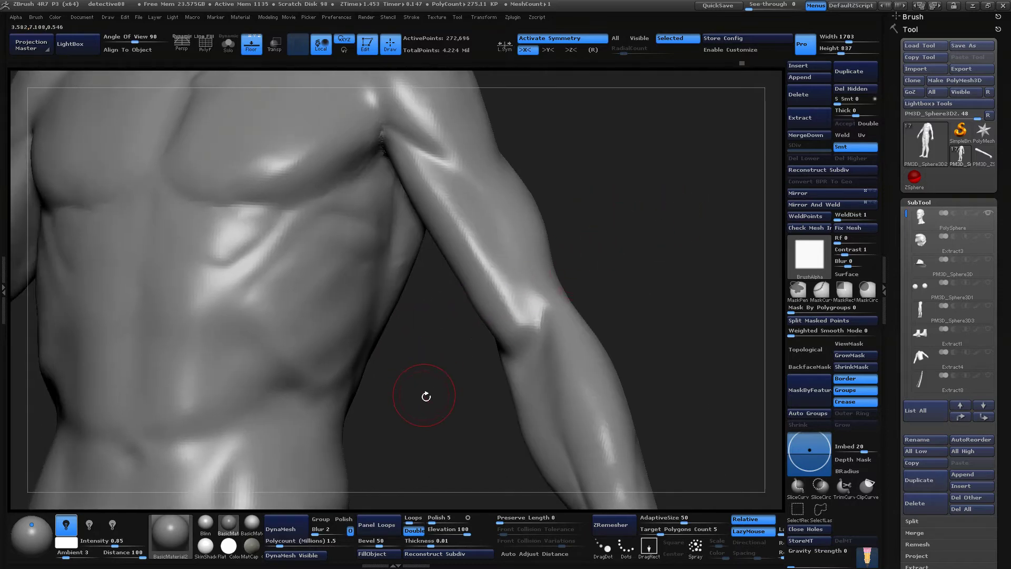
left_click_drag(426, 396, 411, 311)
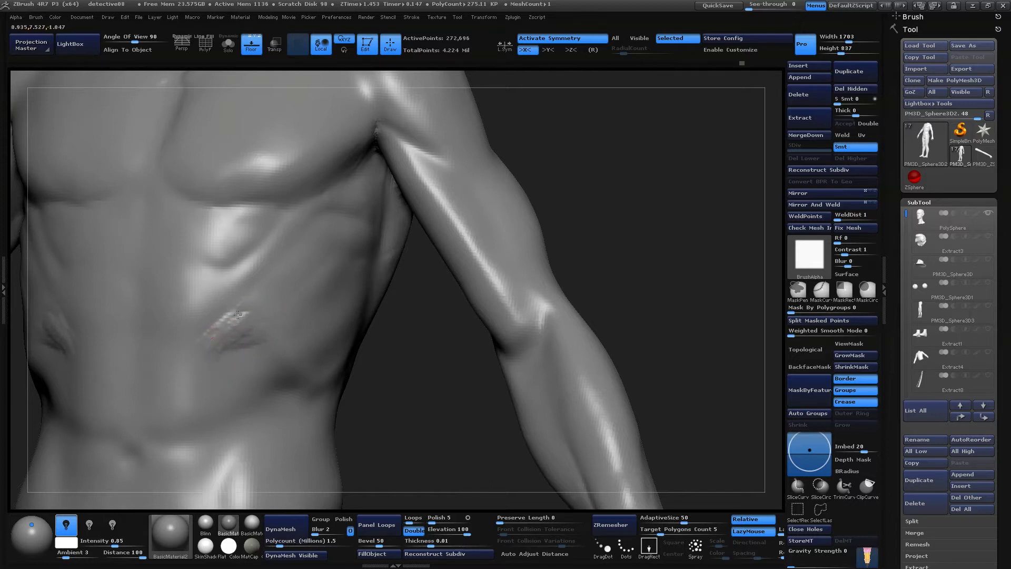
left_click_drag(233, 332, 241, 339, "shift")
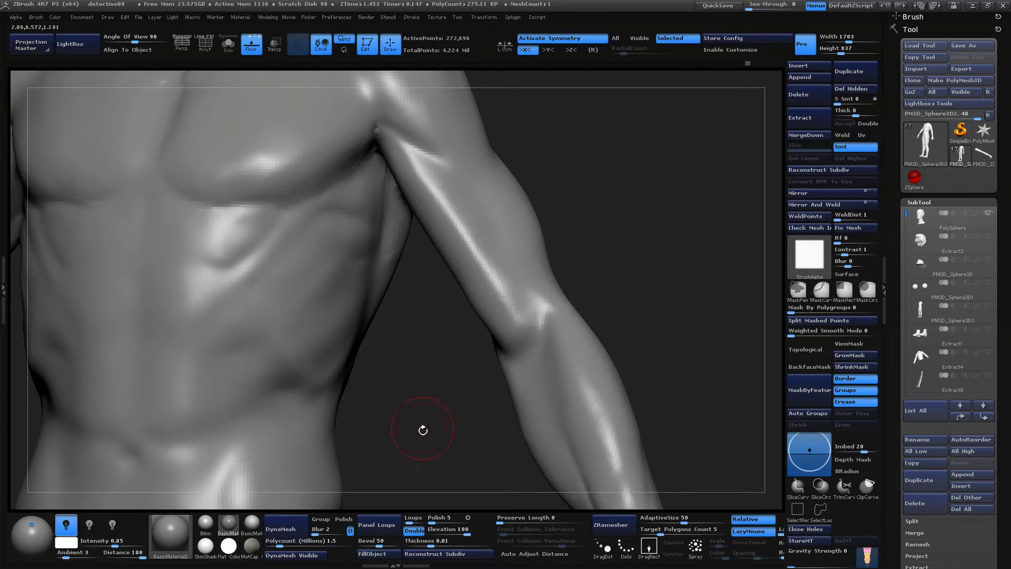
Build up the middle of the lower abdomen around the navel with ClayBuildup and smooth it into the surface
mouse_move(420, 424)
left_mouse_down()
mouse_move(594, 240)
mouse_move(356, 343)
left_mouse_up()
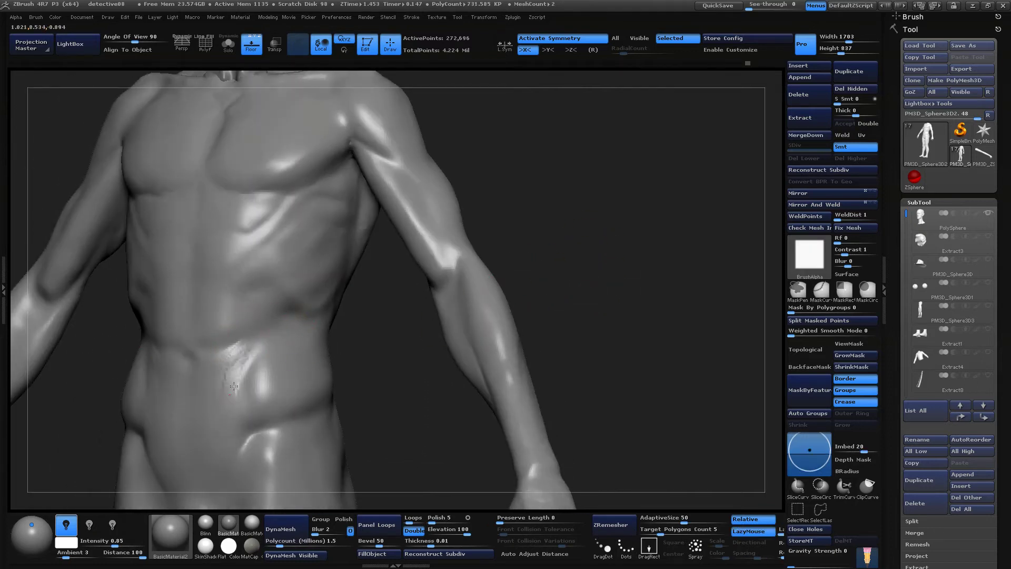
left_click_drag(234, 386, 238, 348)
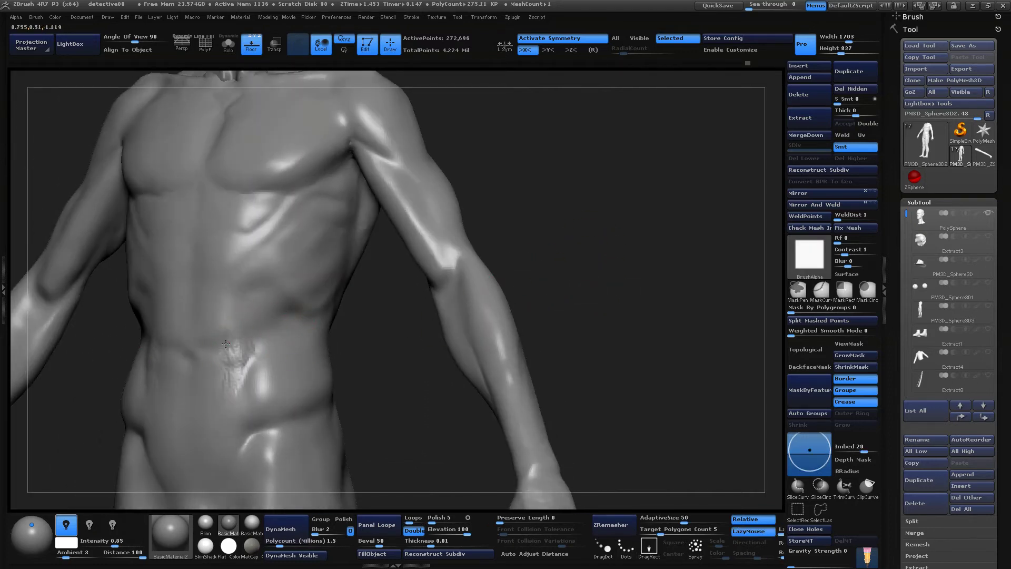
left_click_drag(226, 361, 221, 342, "shift")
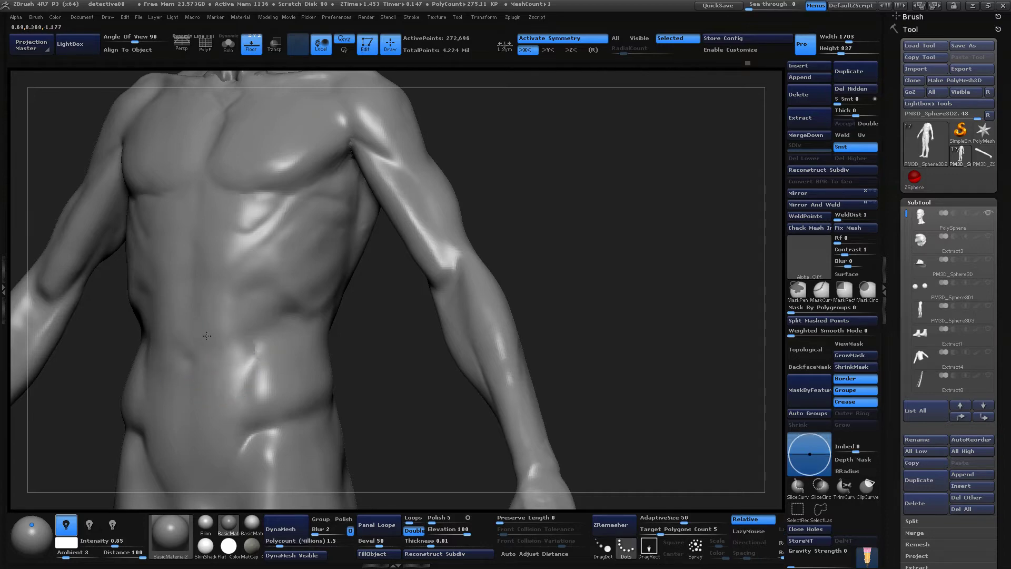
Enlarge the ClayBuildup brush to a draw size of 78 and build up the long muscle on the front of the thigh
mouse_move(516, 214)
left_mouse_down()
mouse_move(525, 241)
mouse_move(519, 286)
mouse_move(527, 296)
mouse_move(525, 283)
mouse_move(537, 283)
mouse_move(529, 269)
mouse_move(542, 289)
mouse_move(523, 316)
mouse_move(507, 296)
mouse_move(518, 312)
mouse_move(548, 286)
mouse_move(562, 255)
mouse_move(443, 373)
left_mouse_up()
key("space")
left_click_drag(332, 355, 337, 354)
left_click_drag(401, 445, 394, 418)
key("space")
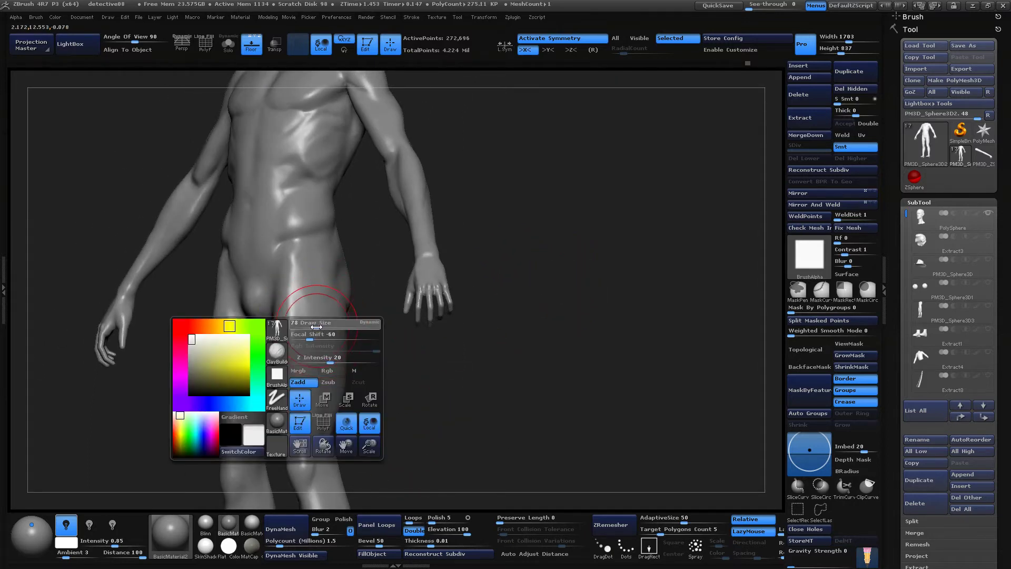
left_click_drag(311, 428, 327, 405)
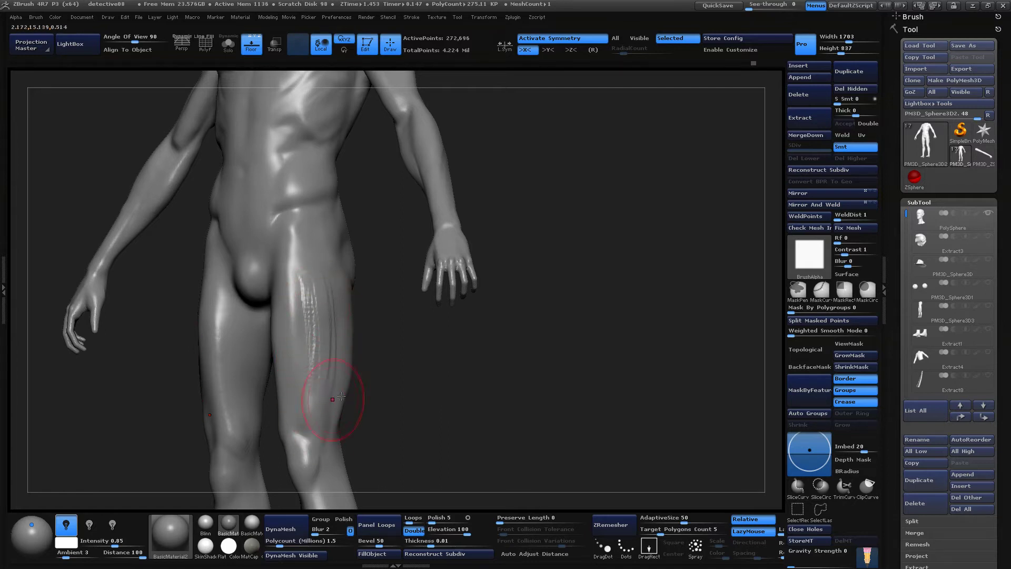
left_click_drag(341, 396, 327, 349)
left_click_drag(384, 378, 298, 313)
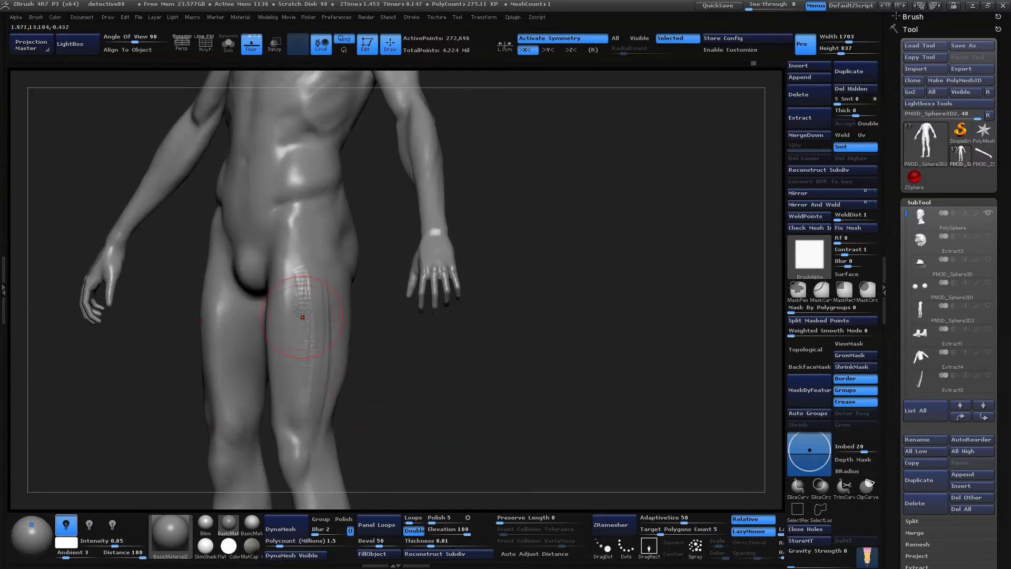
Add more vertical ClayBuildup strokes along the front and outer thigh, extending the muscle volume down towards the knee
left_click_drag(432, 426, 479, 446)
left_click_drag(477, 446, 472, 436)
left_click_drag(519, 363, 422, 373)
mouse_move(349, 356)
left_mouse_down()
mouse_move(408, 396)
mouse_move(386, 368)
left_mouse_up()
left_click_drag(343, 275, 346, 379)
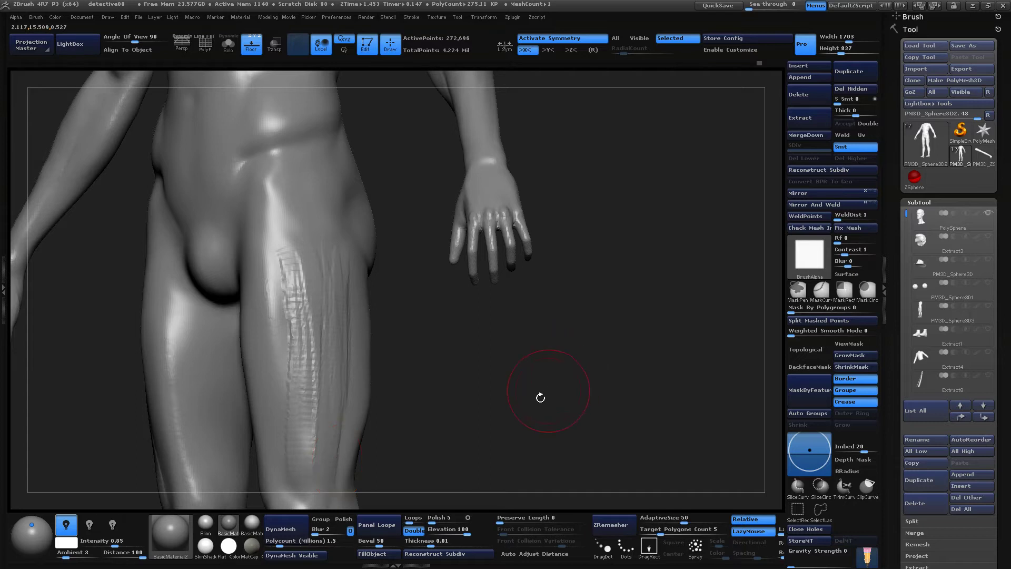
Smooth the built-up strokes along the front of the thigh
left_click_drag(536, 420, 457, 391)
mouse_move(326, 291)
left_mouse_down("shift")
mouse_move(335, 305)
mouse_move(339, 268)
mouse_move(303, 295)
left_mouse_up("shift")
left_click_drag(293, 389, 298, 278, "shift")
Switch to a carving brush and cut a crease along the upper edge of the kneecap
mouse_move(490, 393)
left_mouse_down()
mouse_move(546, 409)
mouse_move(511, 363)
mouse_move(519, 267)
mouse_move(507, 293)
mouse_move(522, 310)
left_mouse_up()
key("b")
left_click(412, 262)
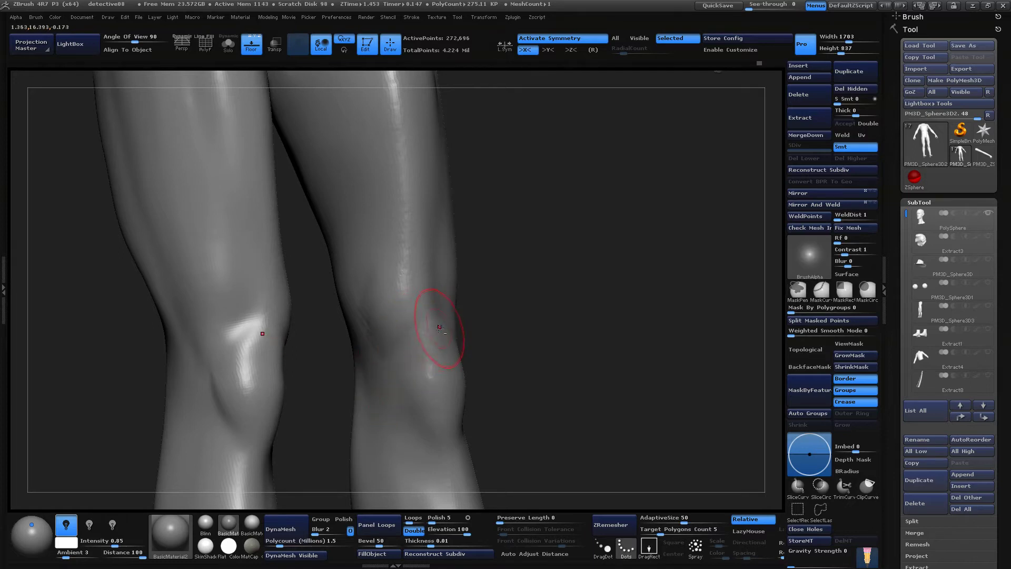
left_click_drag(379, 360, 440, 320)
left_click_drag(520, 317, 445, 342)
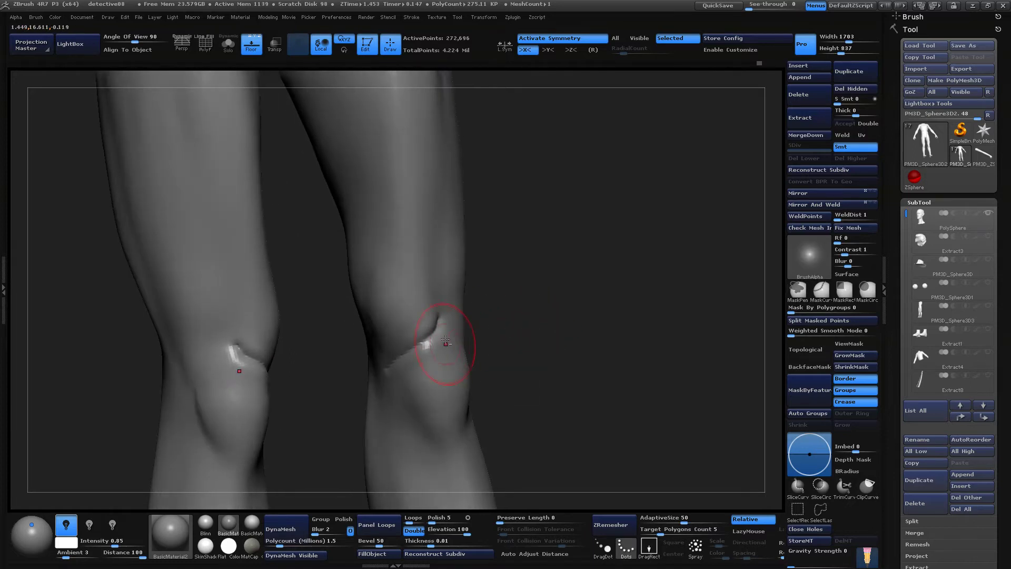
left_click_drag(543, 356, 528, 314)
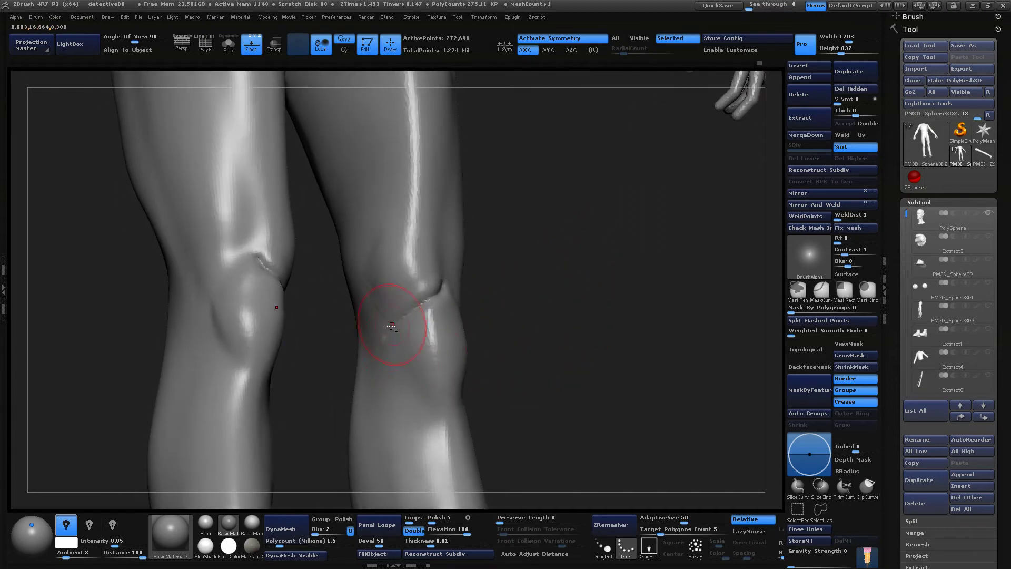
Rework the inner end of the kneecap crease down the side of the knee and soften it
left_click_drag(400, 322, 390, 354)
key("ctrl+z")
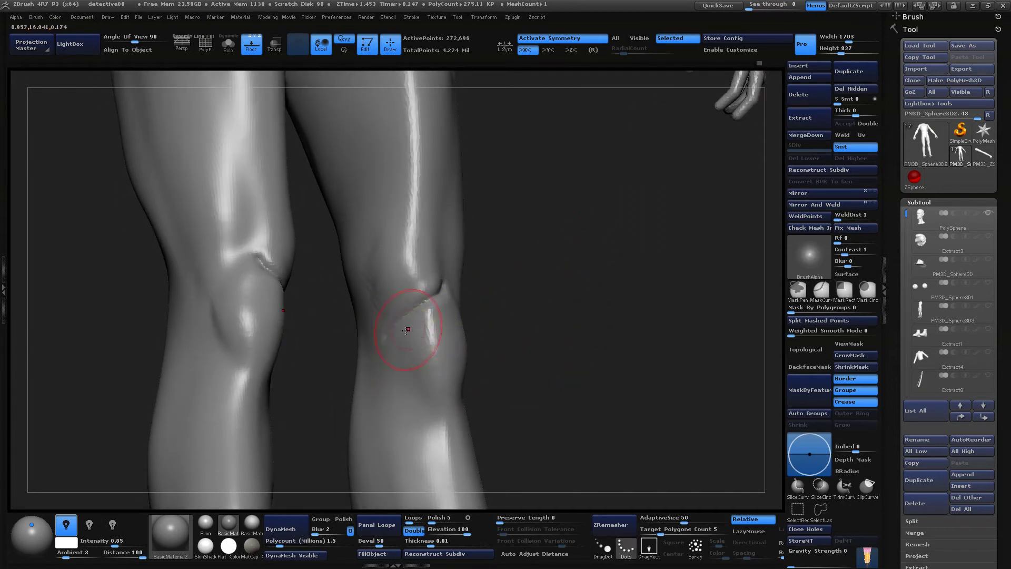
left_click_drag(408, 314, 388, 367, "alt")
left_click_drag(531, 336, 459, 253)
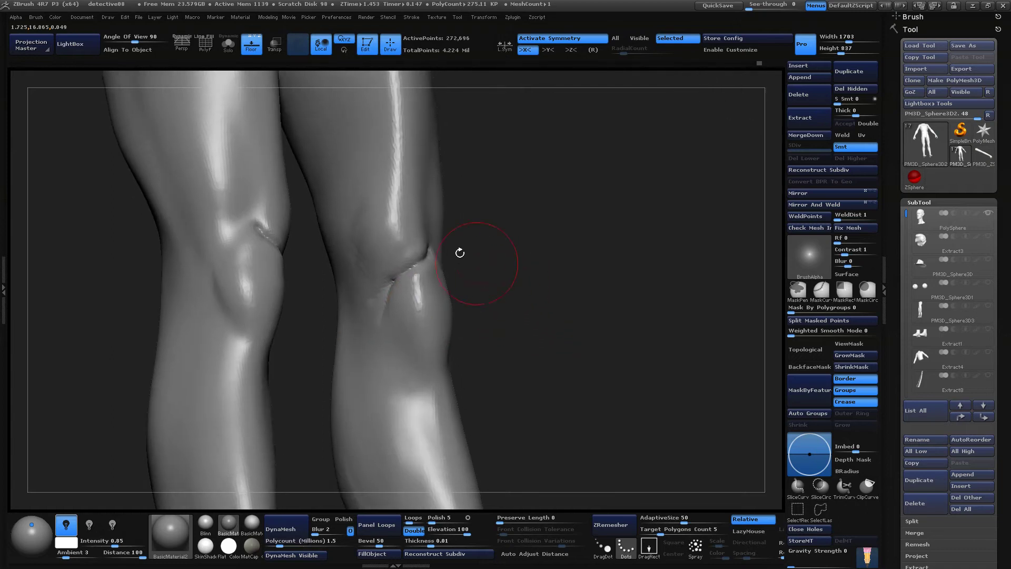
left_click_drag(417, 291, 424, 248)
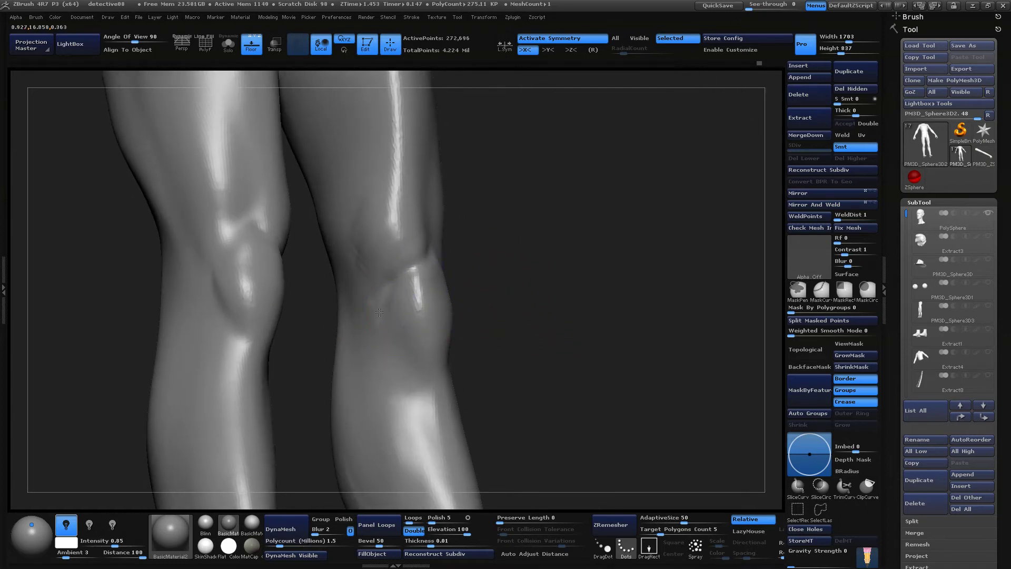
Build up the teardrop-shaped thigh muscle above the inner side of the kneecap with ClayBuildup
left_click_drag(528, 264, 533, 300, "alt")
key("b")
left_click(469, 261)
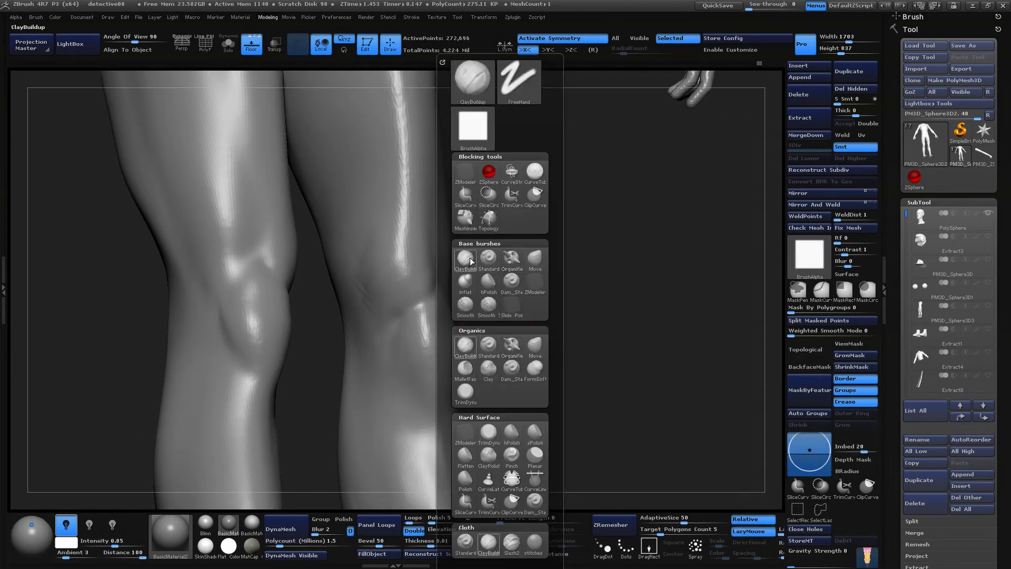
left_click_drag(595, 258, 613, 255)
mouse_move(425, 288)
left_mouse_down()
mouse_move(409, 244)
mouse_move(373, 333)
left_mouse_up()
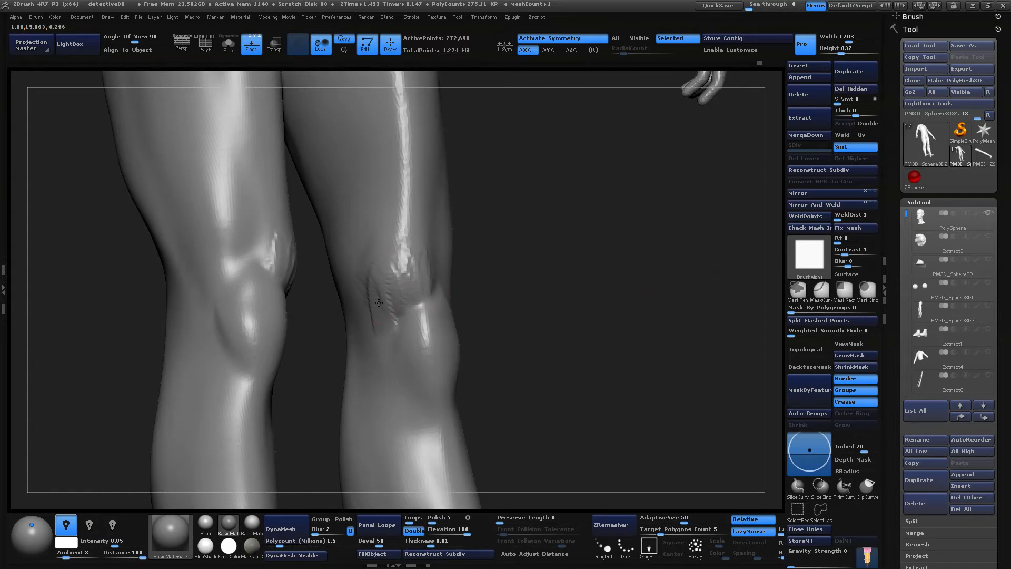
mouse_move(529, 262)
left_mouse_down()
mouse_move(557, 266)
mouse_move(501, 315)
left_mouse_up()
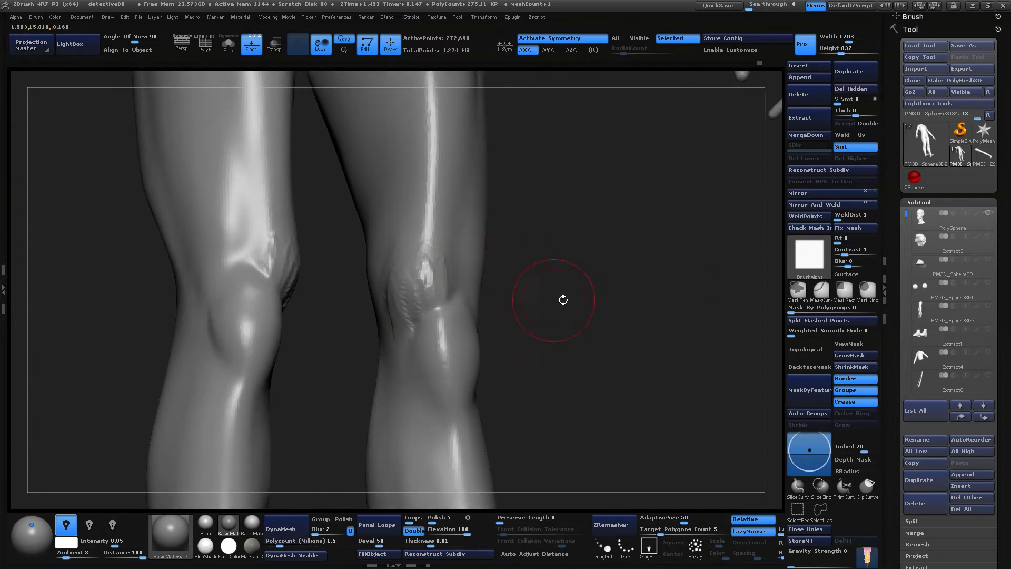
Build up a diagonal tendon band on the inner side of the knee, running below the teardrop muscle towards the shin
mouse_move(563, 299)
left_mouse_down()
mouse_move(370, 304)
mouse_move(448, 369)
left_mouse_up()
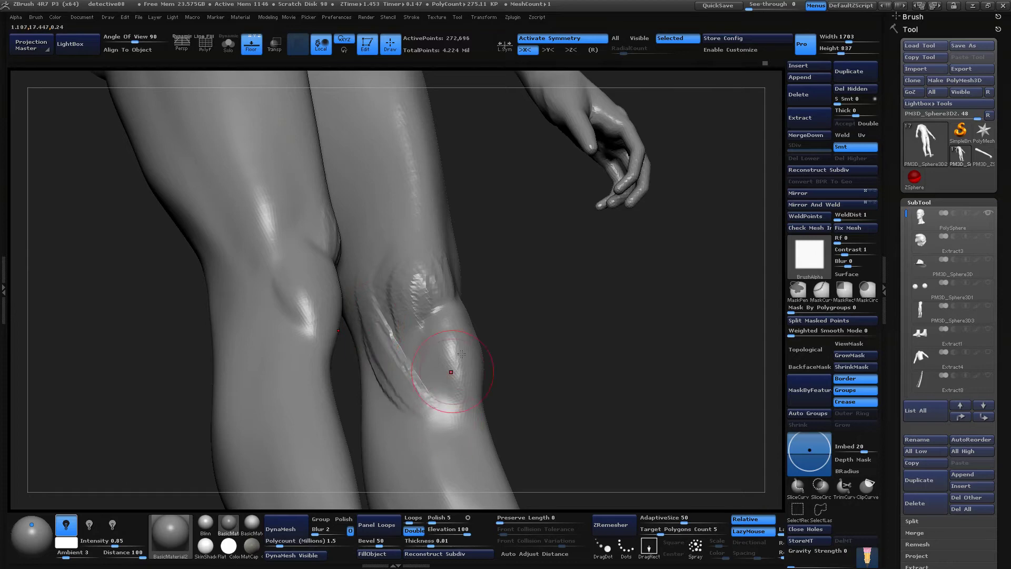
left_click_drag(571, 396, 559, 352)
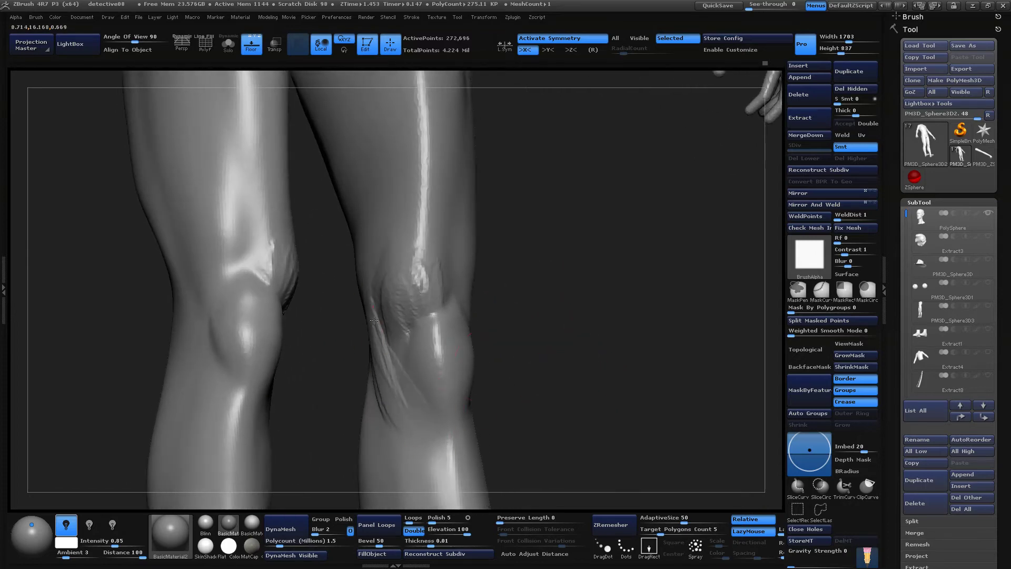
mouse_move(373, 320)
left_mouse_down()
mouse_move(398, 391)
mouse_move(393, 380)
left_mouse_up()
mouse_move(582, 377)
left_mouse_down()
mouse_move(596, 346)
mouse_move(520, 308)
left_mouse_up()
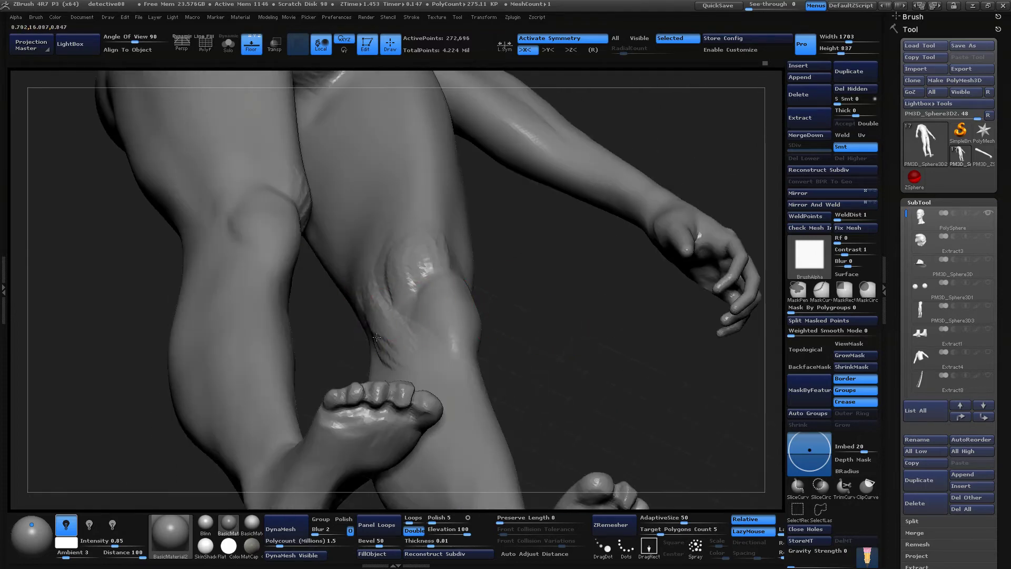
left_click_drag(568, 395, 525, 277)
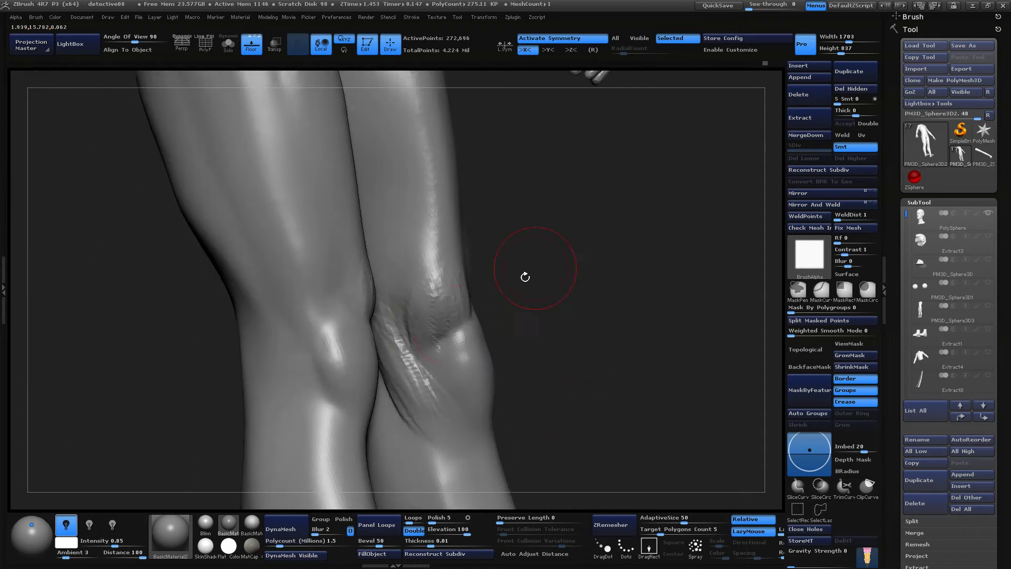
Thicken the inner knee band from the back and carry its strokes up behind the teardrop muscle
left_click_drag(597, 299, 541, 296, "shift")
left_click_drag(560, 256, 363, 272)
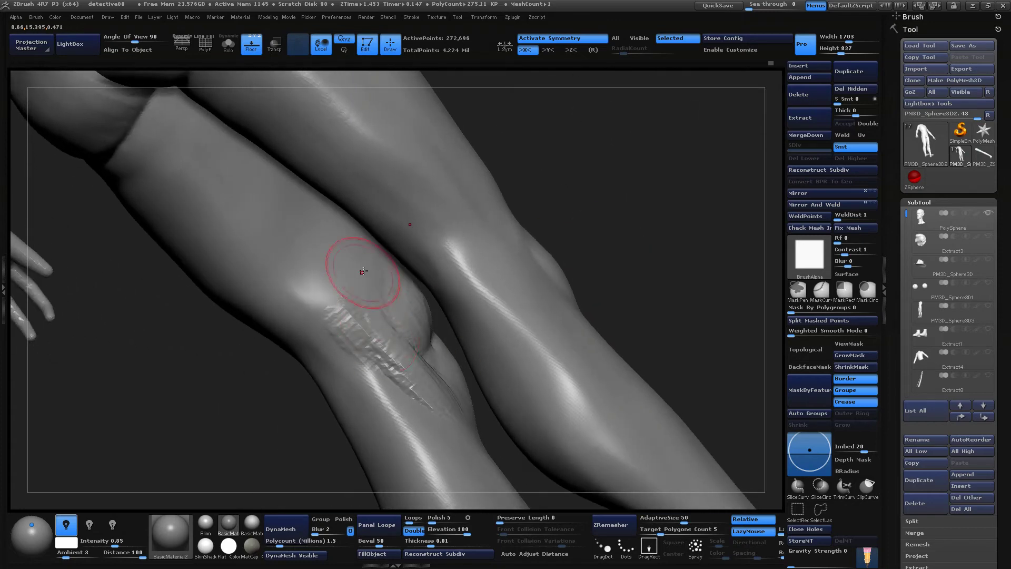
left_click_drag(385, 323, 398, 338)
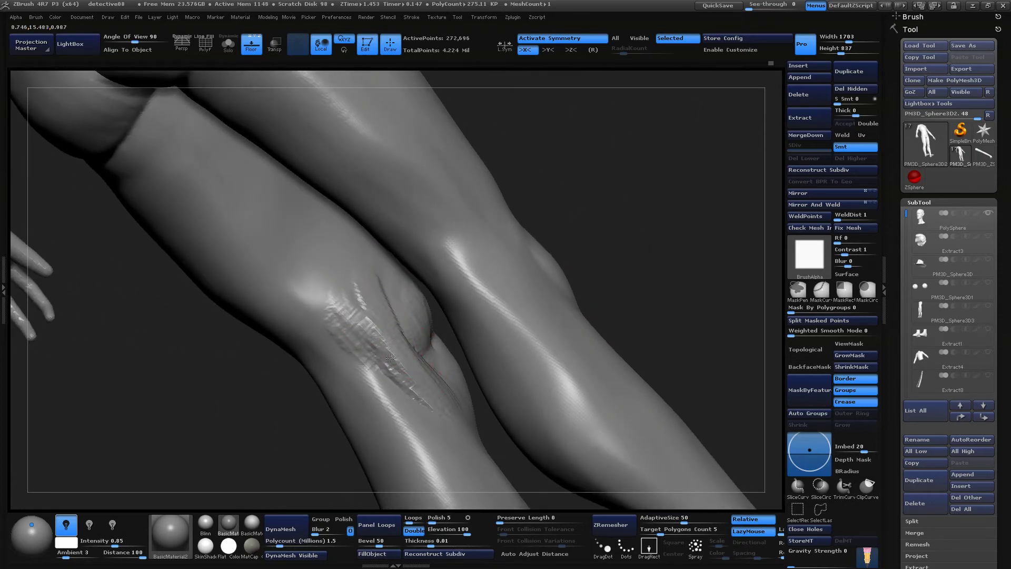
mouse_move(657, 285)
left_mouse_down()
mouse_move(598, 295)
mouse_move(583, 331)
left_mouse_up()
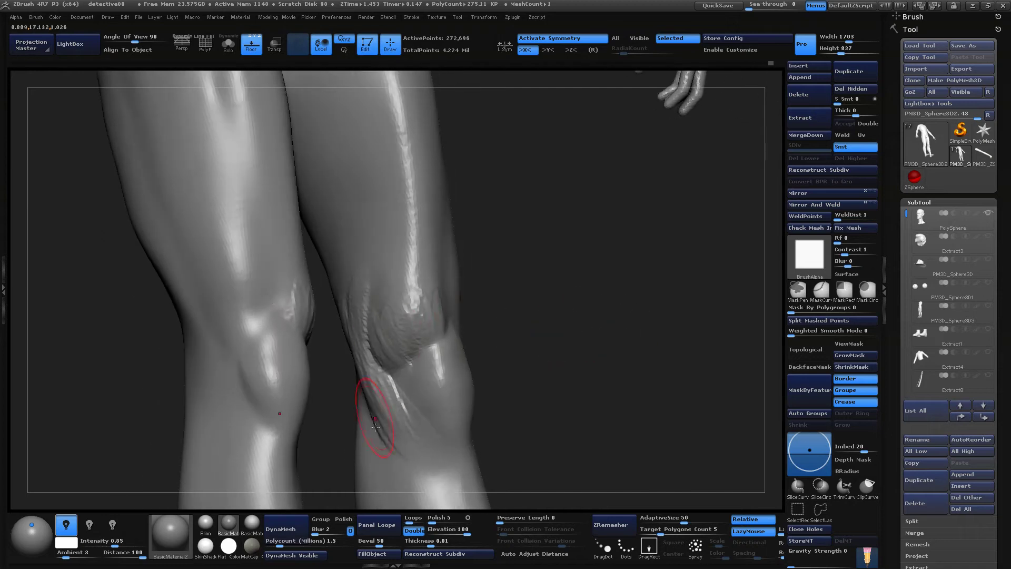
Reduce the brush size and sculpt the lower end of the inner knee tendons where they meet the upper shin
mouse_move(582, 379)
left_mouse_down()
mouse_move(582, 316)
mouse_move(571, 329)
mouse_move(569, 311)
mouse_move(558, 328)
left_mouse_up()
right_click(506, 342)
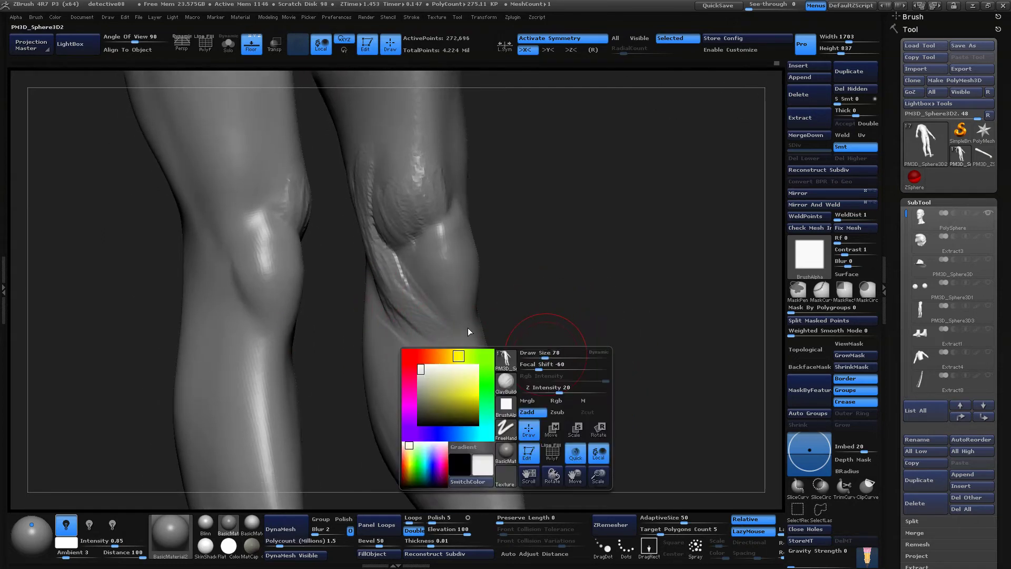
right_click(475, 336)
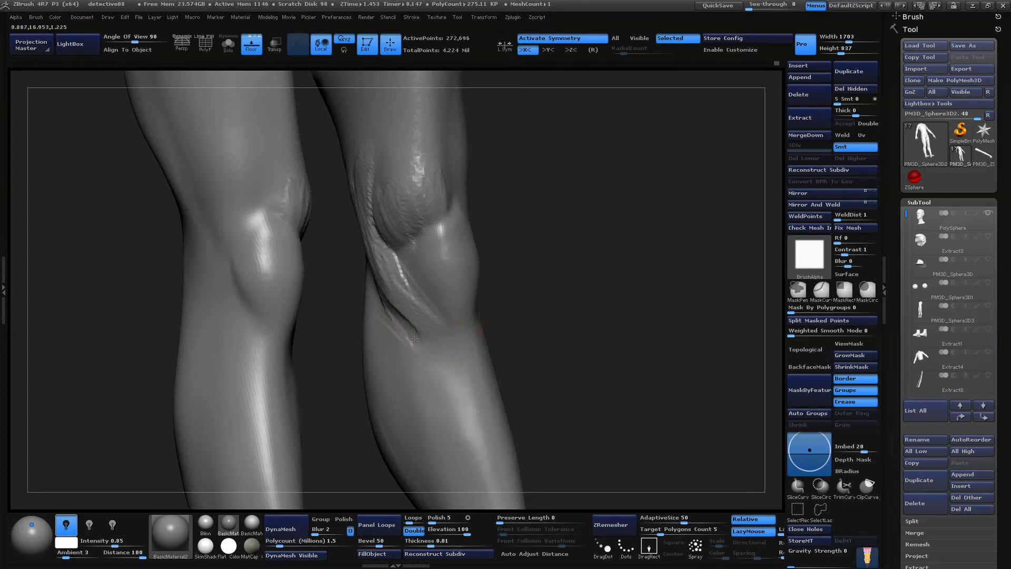
left_click_drag(414, 338, 422, 350)
left_click_drag(532, 309, 595, 317)
right_click(422, 346)
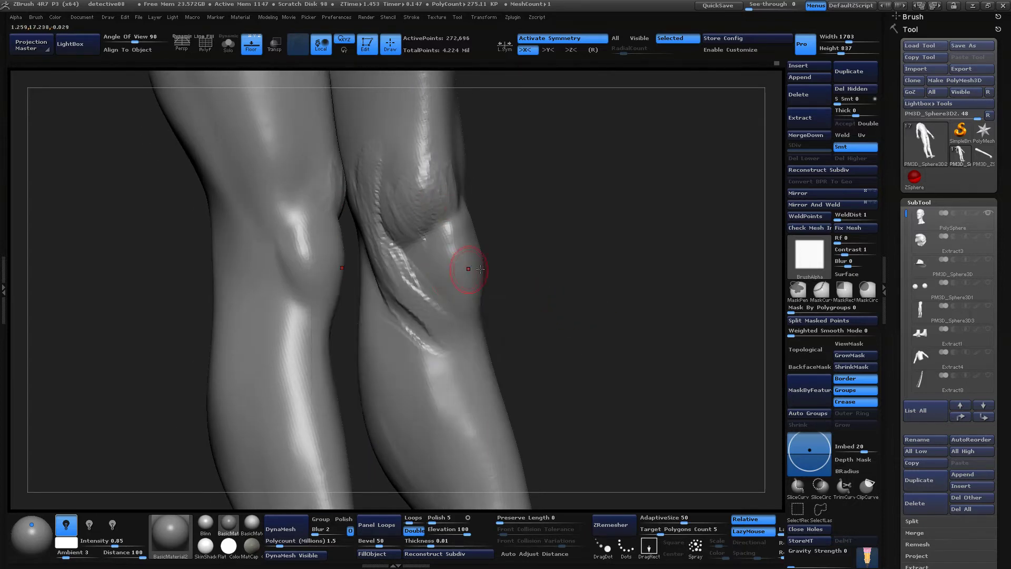
Add fine tendon strokes from the inner knee up into the lower inner thigh, behind the teardrop muscle
mouse_move(480, 269)
left_mouse_down()
mouse_move(541, 261)
mouse_move(546, 225)
mouse_move(540, 290)
left_mouse_up()
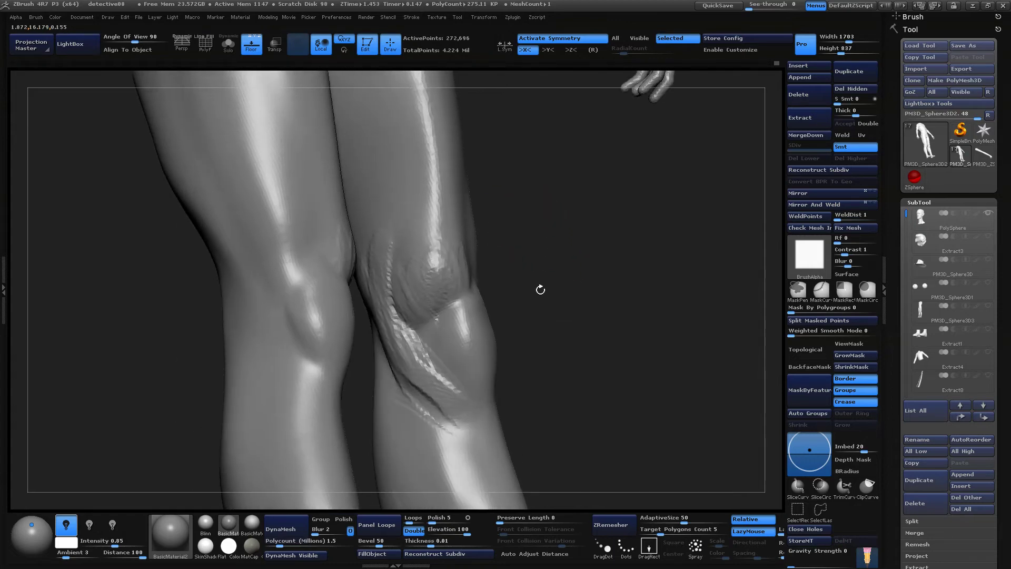
right_click(413, 266)
left_click_drag(415, 266, 424, 267)
mouse_move(532, 263)
left_mouse_down()
mouse_move(548, 332)
mouse_move(533, 390)
mouse_move(551, 375)
left_mouse_up()
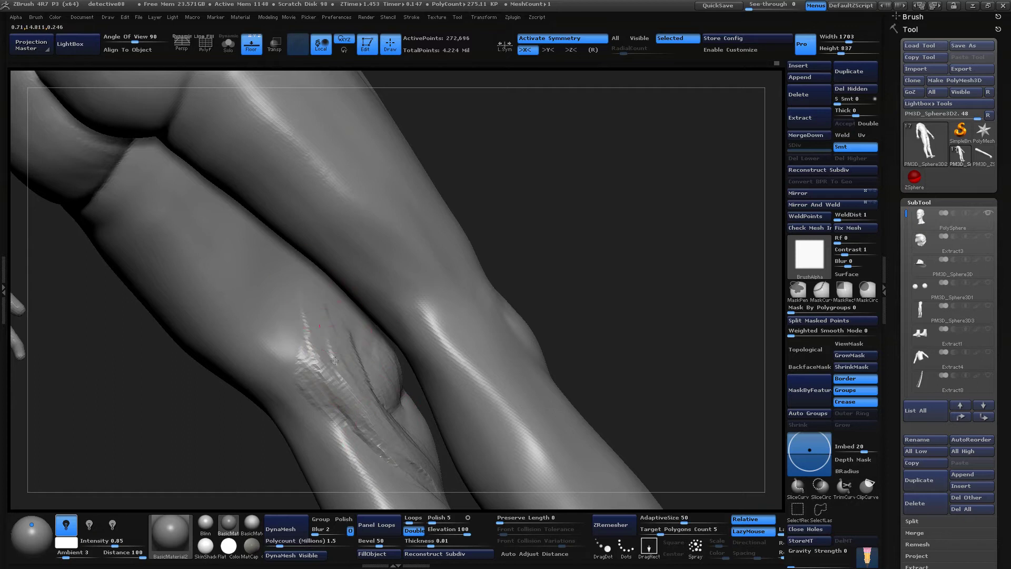
Smooth the inner knee tendons and the teardrop muscle above the kneecap with a larger brush
mouse_move(560, 295)
left_mouse_down()
mouse_move(573, 279)
mouse_move(462, 384)
left_mouse_up()
left_click_drag(317, 363, 295, 365, "shift")
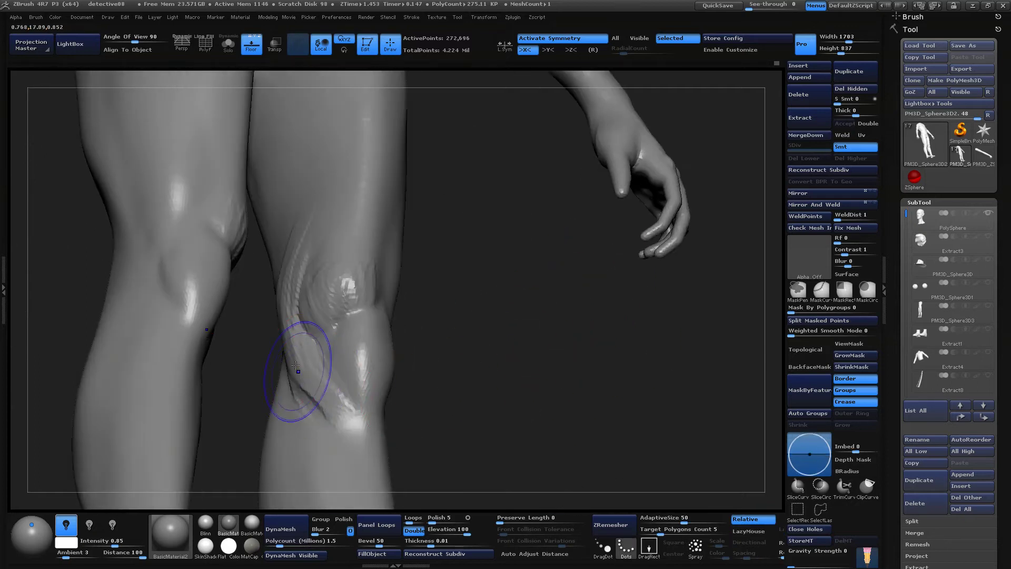
left_click_drag(278, 298, 303, 227, "shift")
left_click_drag(472, 218, 442, 302, "alt")
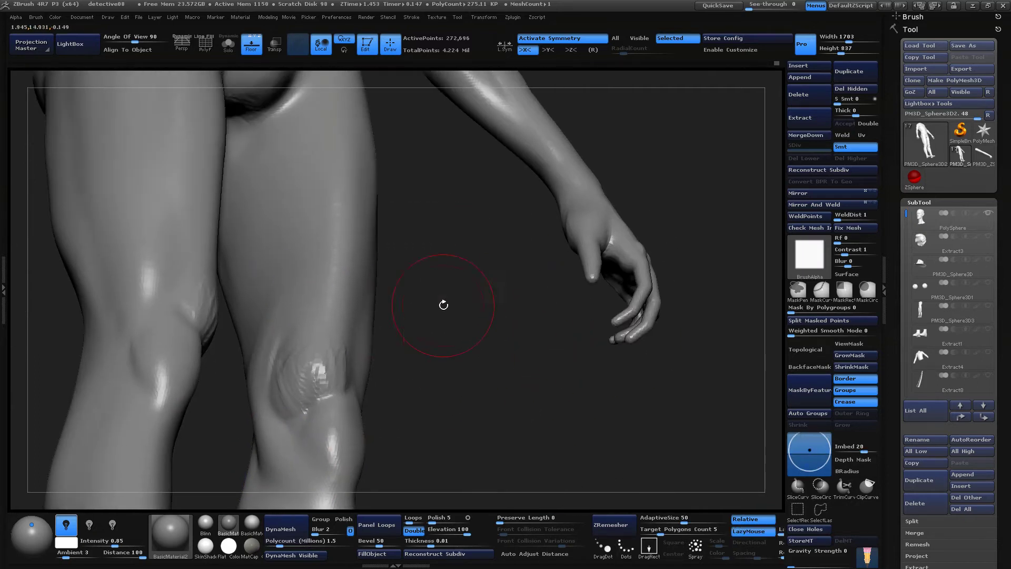
left_click_drag(301, 351, 293, 367, "shift")
Build up the inner thigh muscle with ClayBuildup from mid-thigh down to the top of the kneecap
mouse_move(469, 322)
left_mouse_down()
mouse_move(501, 377)
mouse_move(483, 382)
mouse_move(532, 425)
mouse_move(322, 384)
left_mouse_up()
mouse_move(585, 321)
left_mouse_down()
mouse_move(595, 291)
mouse_move(582, 348)
mouse_move(460, 397)
mouse_move(434, 348)
mouse_move(343, 333)
left_mouse_up()
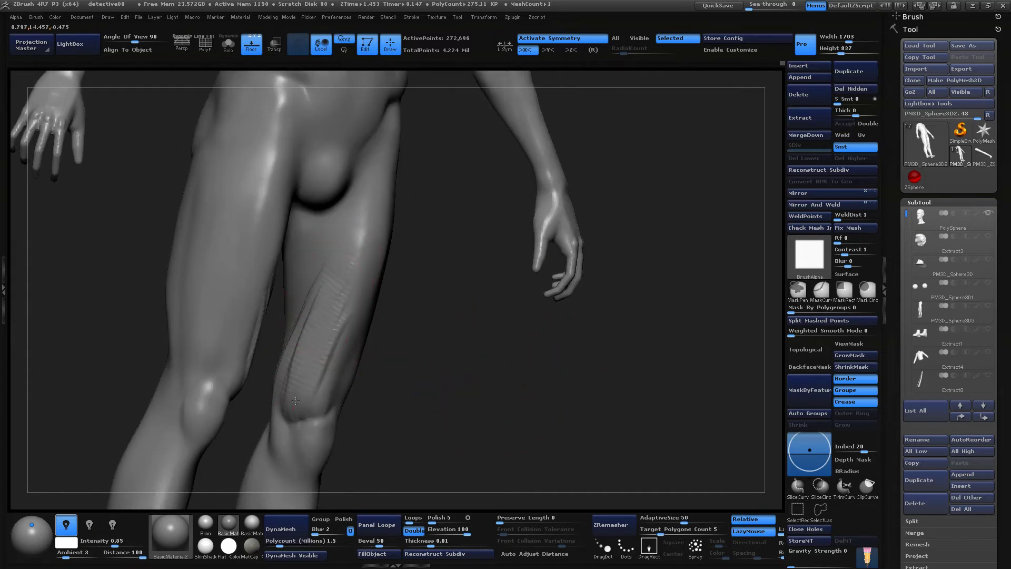
left_click_drag(295, 401, 311, 407)
Smooth the built-up inner thigh muscle and its transition into the knee from several angles
left_click_drag(331, 348, 432, 362)
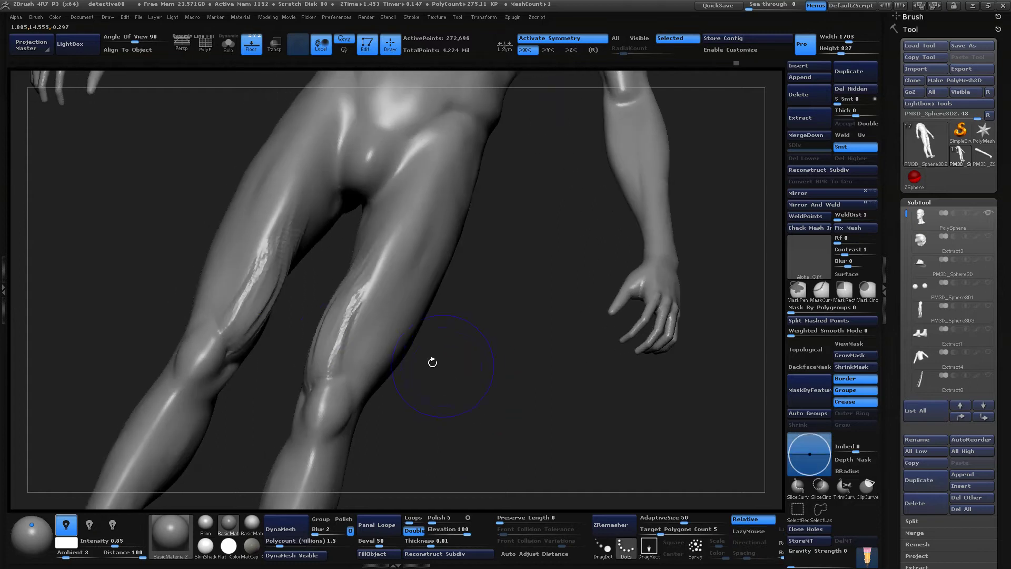
left_click_drag(388, 239, 467, 395, "shift")
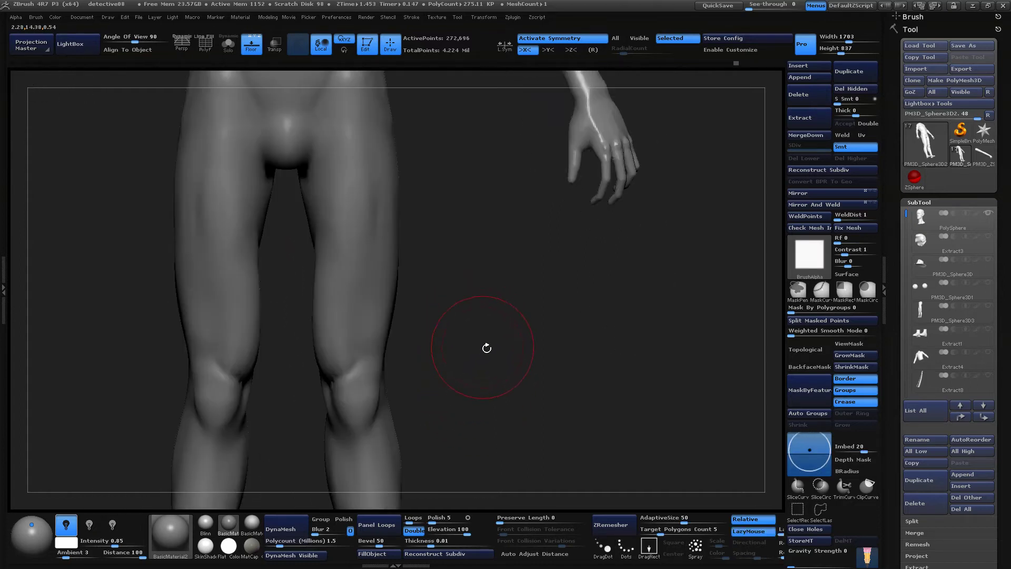
left_click_drag(485, 347, 543, 337)
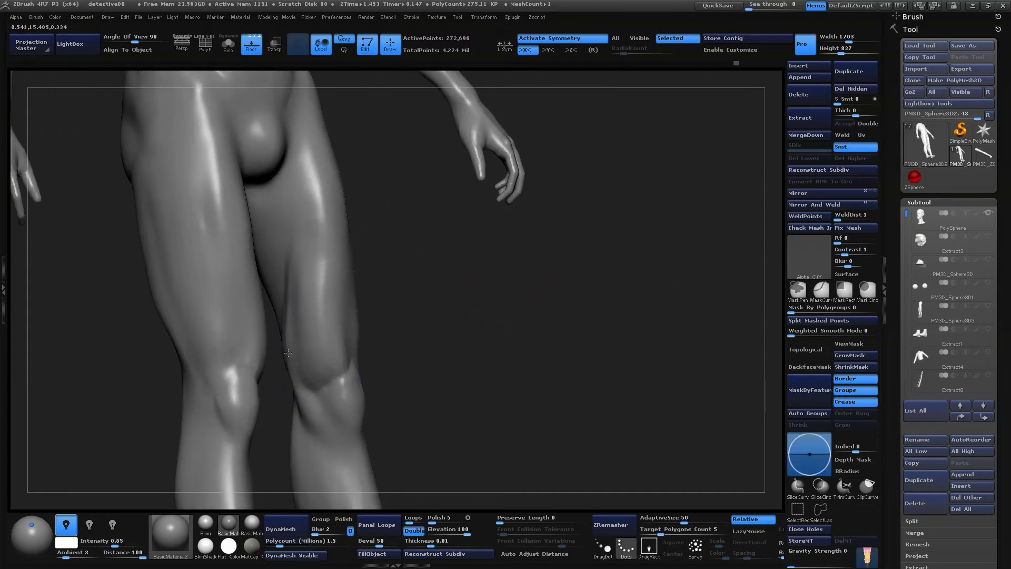
left_click_drag(411, 325, 496, 322)
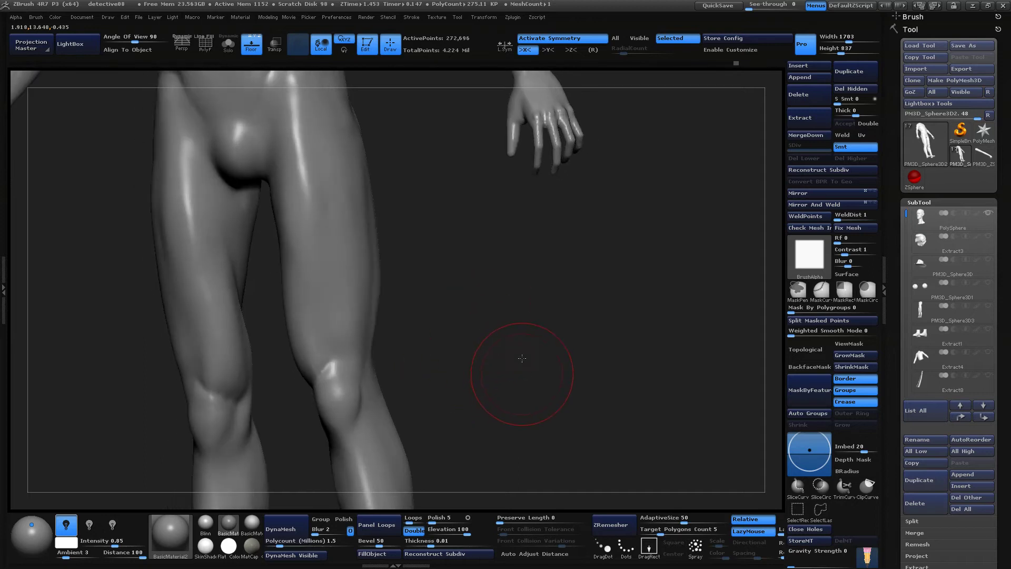
Refine the front of the ankles and the soles of the feet with broad clay strokes
left_click_drag(522, 359, 497, 413)
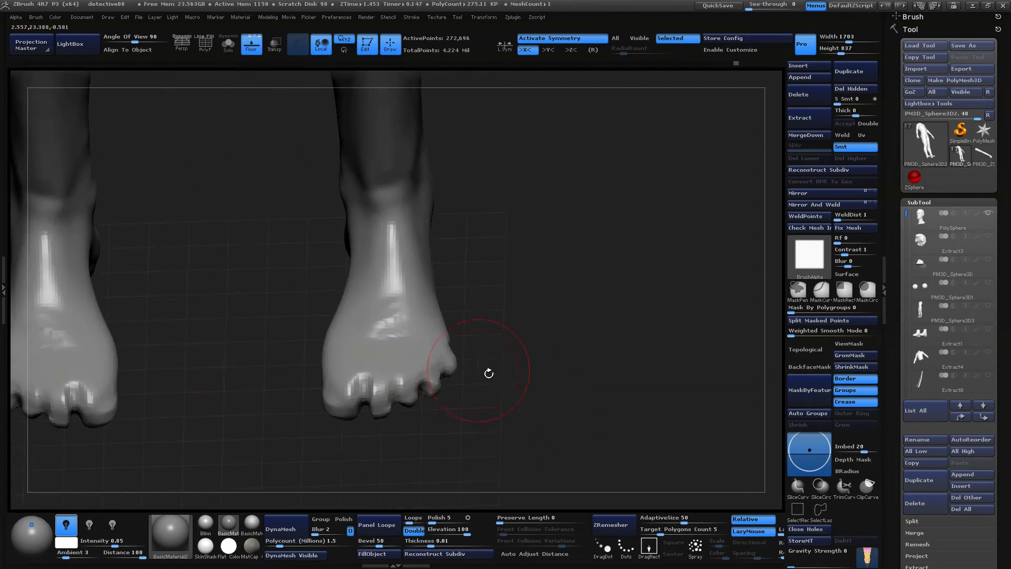
mouse_move(489, 373)
left_mouse_down("alt")
mouse_move(508, 359)
mouse_move(704, 347)
mouse_move(629, 347)
mouse_move(631, 265)
mouse_move(610, 282)
mouse_move(587, 368)
mouse_move(406, 211)
left_mouse_up("alt")
key("space")
left_click(421, 359)
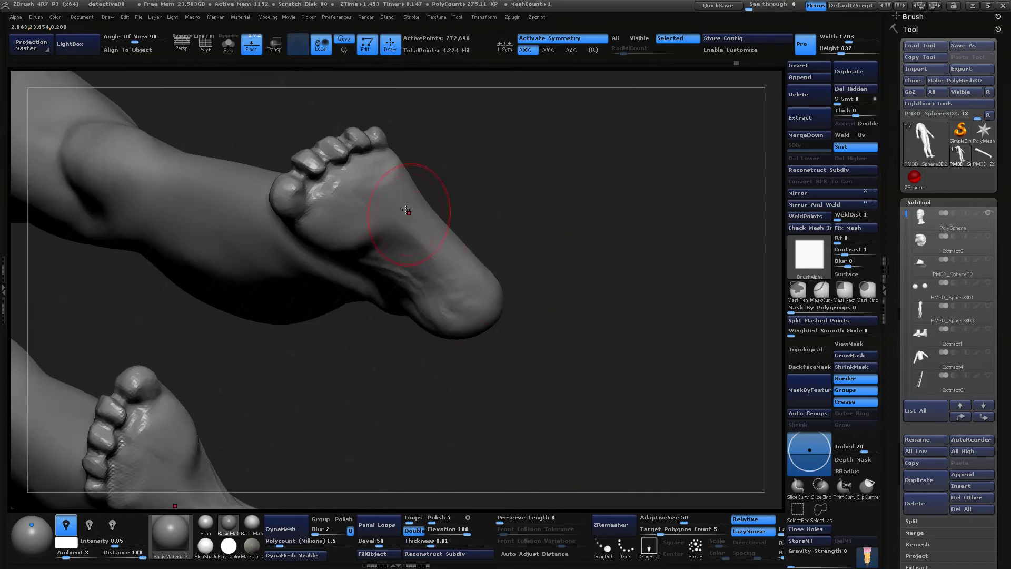
left_click_drag(522, 223, 458, 206)
mouse_move(422, 167)
left_mouse_down()
mouse_move(413, 199)
mouse_move(391, 179)
left_mouse_up()
mouse_move(497, 145)
left_mouse_down()
mouse_move(485, 210)
mouse_move(607, 400)
mouse_move(577, 385)
left_mouse_up()
left_click_drag(454, 235, 406, 278)
Build up the top of the foot from ankle to toes with a smaller brush and smooth it
key("space")
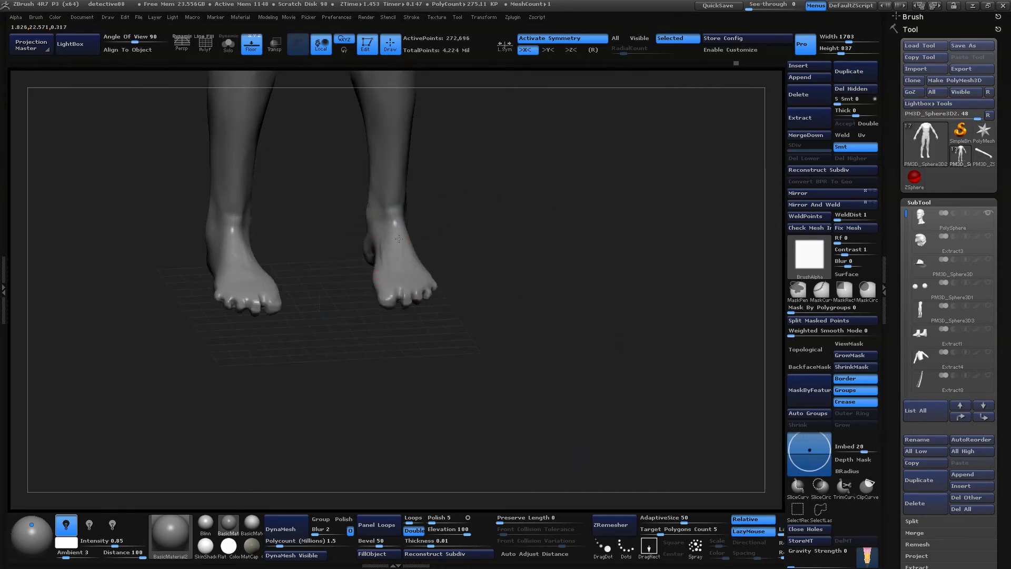
left_click_drag(528, 291, 439, 349)
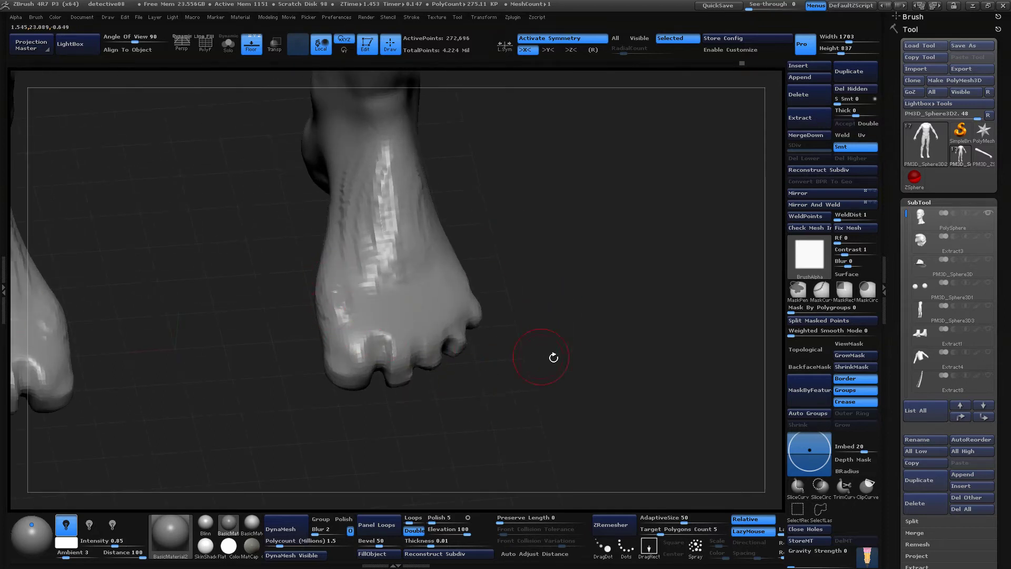
left_click_drag(554, 358, 492, 309)
left_click_drag(536, 266, 545, 356)
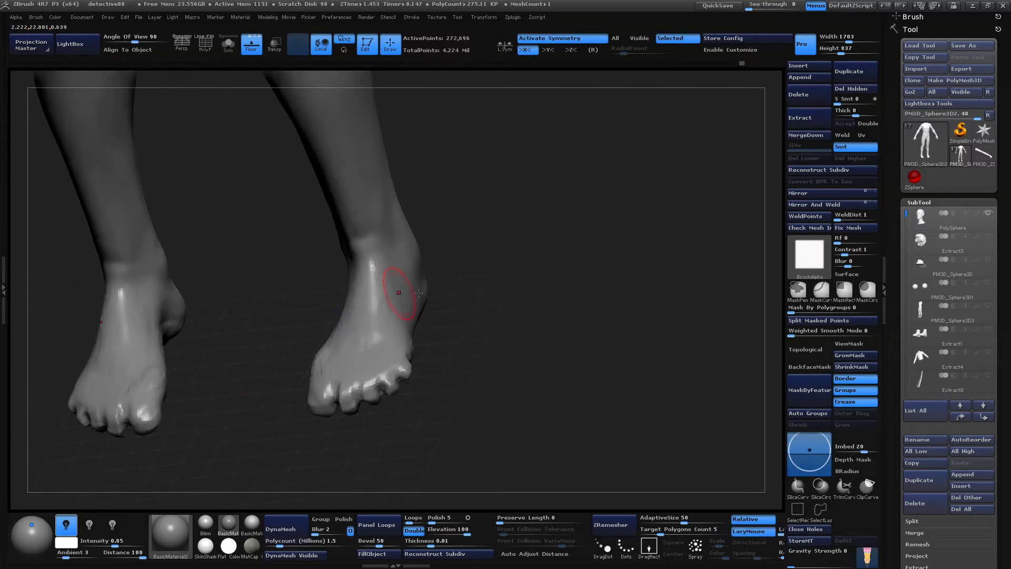
left_click_drag(470, 335, 514, 314)
Build up the outer front of the thigh with broad ClayBuildup strokes from below the hip downward
left_click_drag(490, 276, 354, 442, "alt")
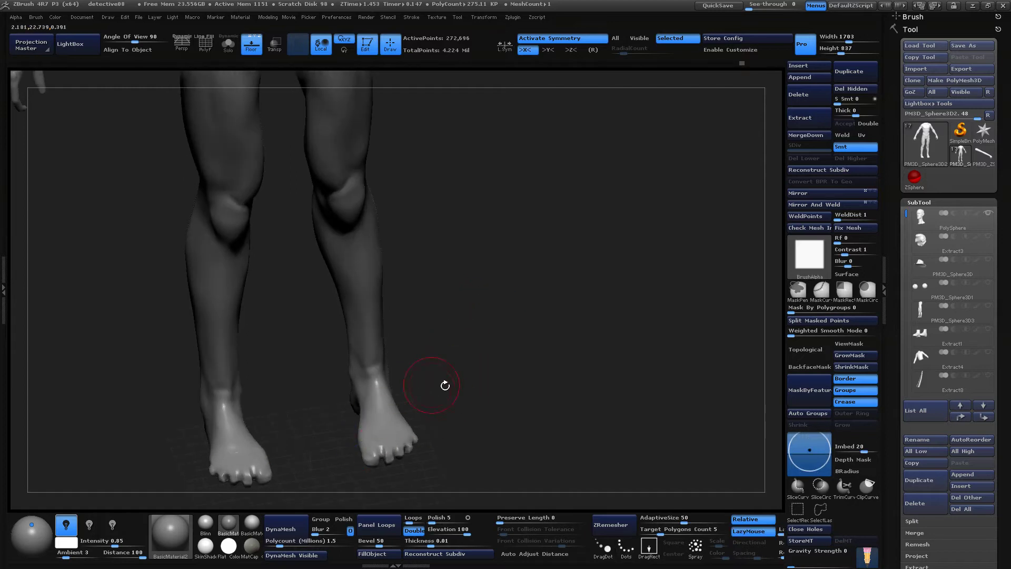
left_click_drag(468, 309, 466, 334)
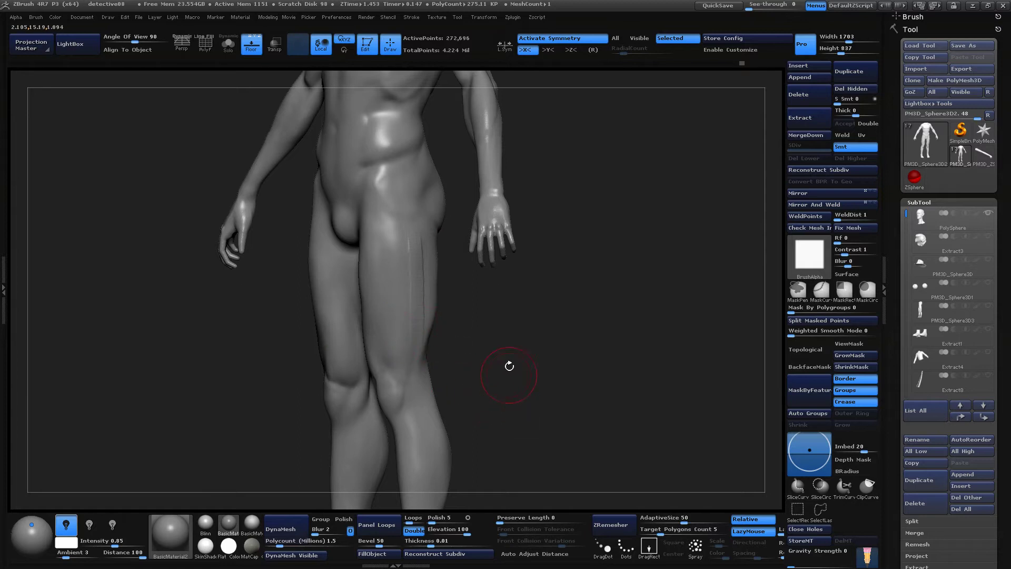
left_click_drag(509, 366, 440, 339, "alt")
key("space")
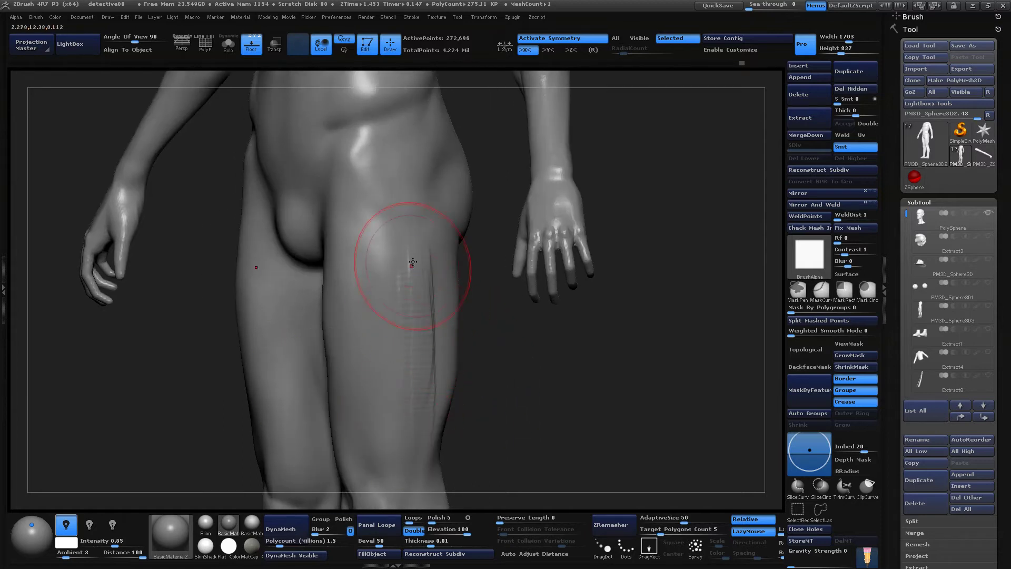
left_click_drag(412, 262, 417, 405)
mouse_move(553, 388)
left_mouse_down()
mouse_move(524, 420)
mouse_move(446, 398)
left_mouse_up()
left_click_drag(529, 405, 482, 314)
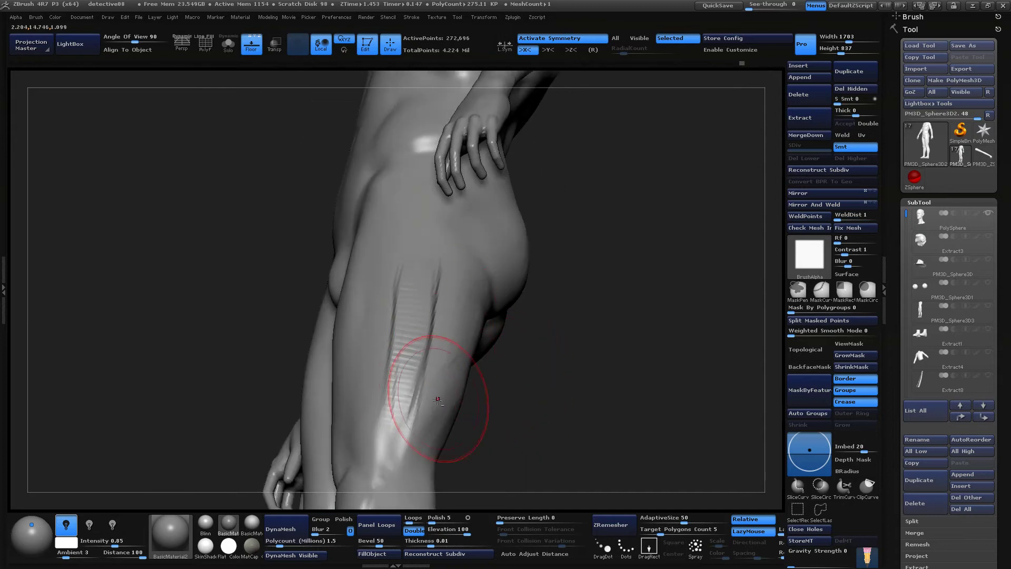
Add clay along the rear outer thigh below the buttock and smooth the built-up area
left_click_drag(642, 322, 514, 316)
left_click_drag(485, 265, 381, 394)
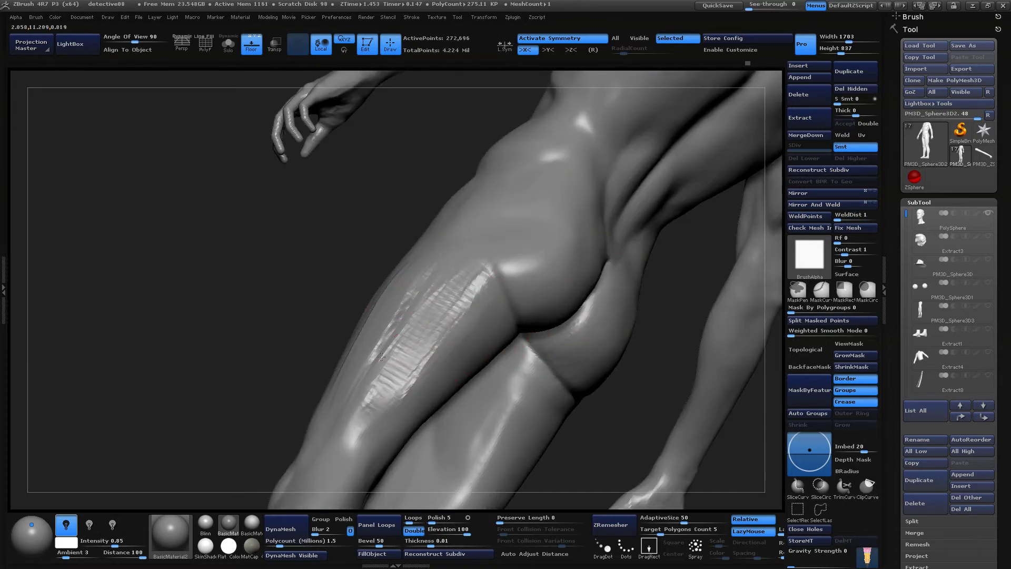
left_click_drag(418, 360, 418, 354, "shift")
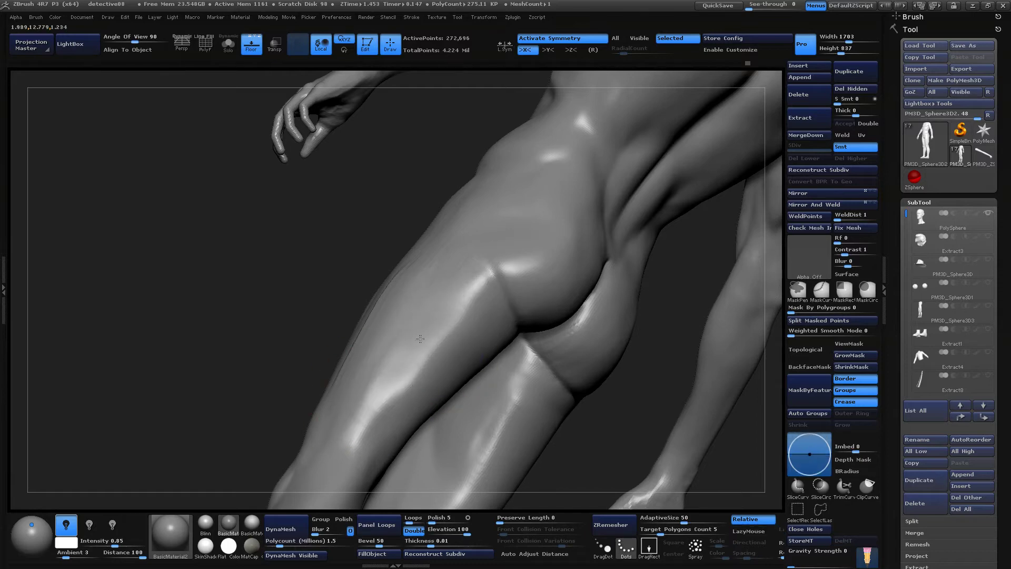
Build up the long outer thigh band with clay strokes from the side of the hip down towards the knee
mouse_move(286, 232)
left_mouse_down()
mouse_move(273, 301)
mouse_move(476, 361)
mouse_move(444, 339)
left_mouse_up()
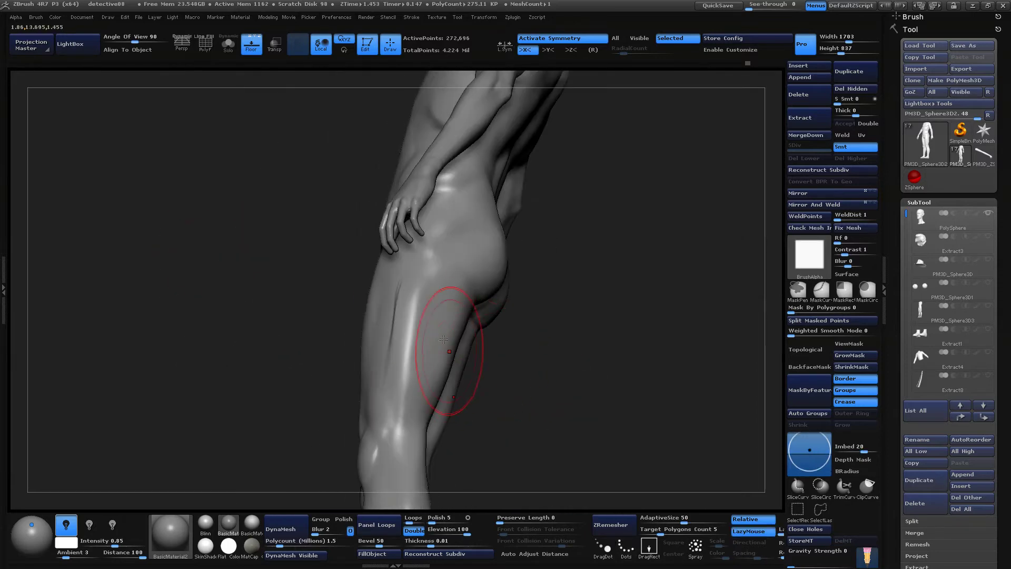
mouse_move(521, 406)
left_mouse_down()
mouse_move(553, 409)
mouse_move(527, 408)
mouse_move(555, 456)
mouse_move(509, 361)
left_mouse_up()
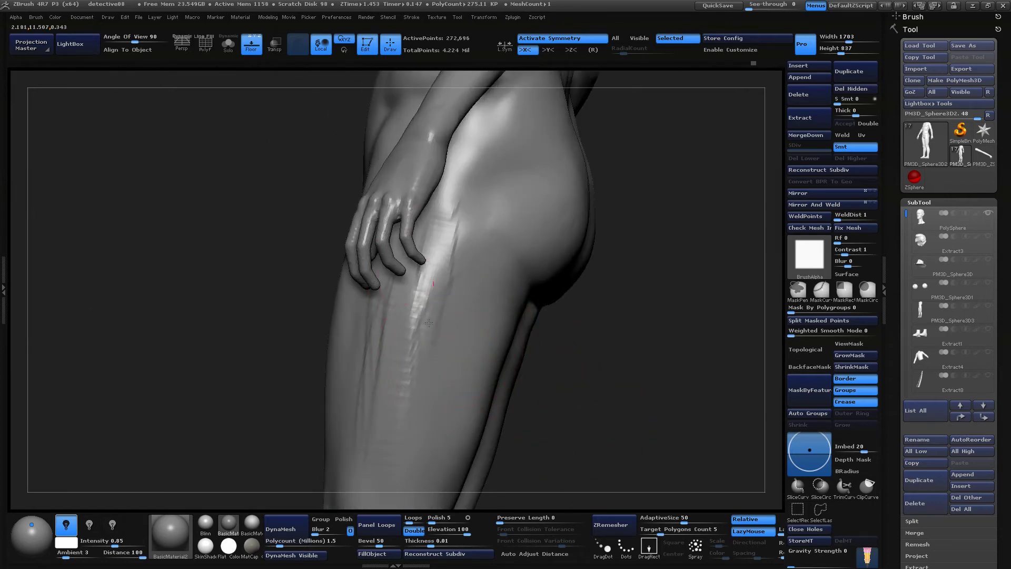
mouse_move(623, 470)
left_mouse_down("alt")
mouse_move(625, 330)
mouse_move(564, 340)
left_mouse_up("alt")
left_click_drag(441, 131, 404, 366)
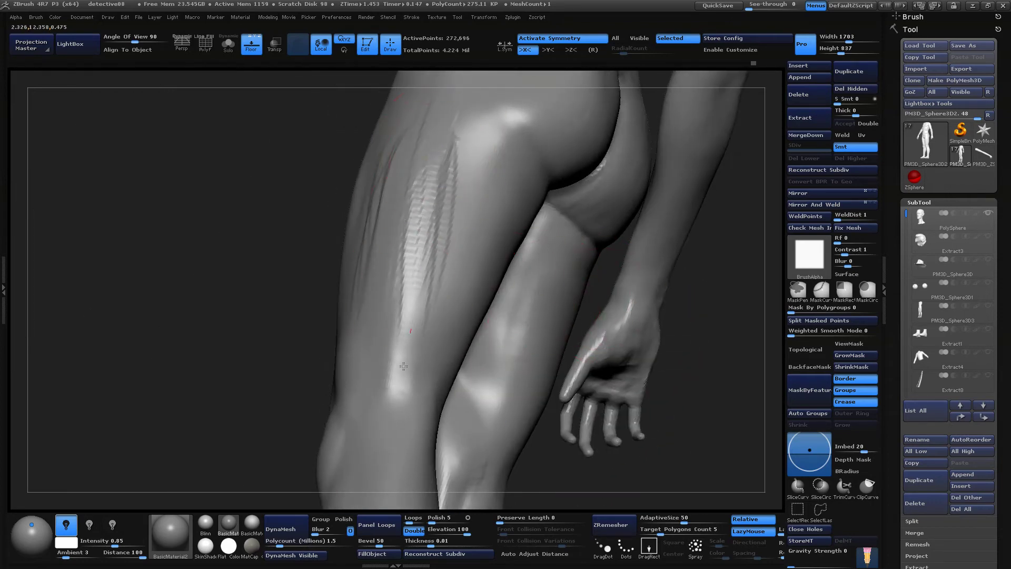
mouse_move(546, 382)
left_mouse_down()
mouse_move(692, 361)
mouse_move(654, 452)
mouse_move(634, 422)
mouse_move(649, 468)
mouse_move(693, 386)
left_mouse_up()
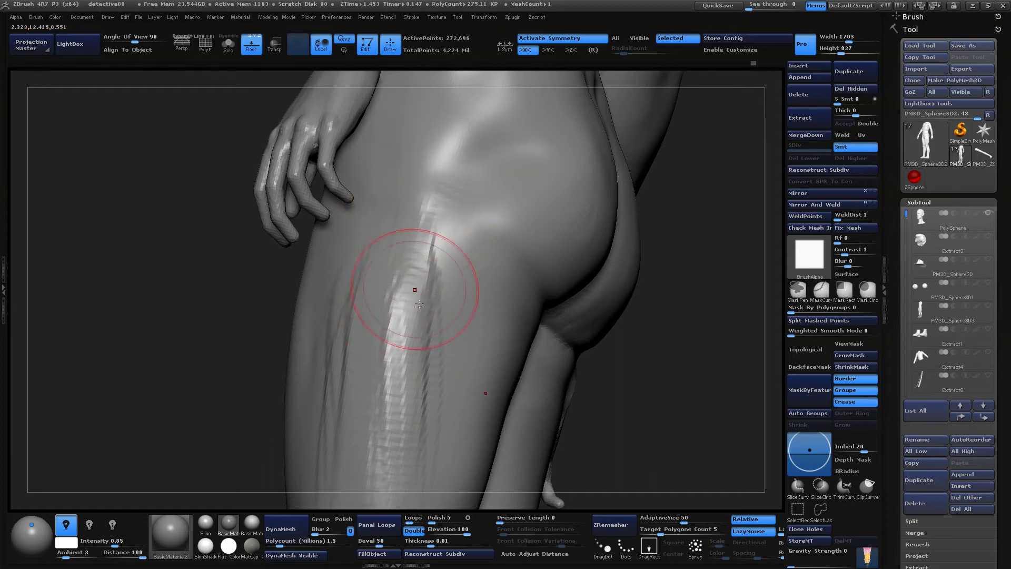
mouse_move(677, 279)
left_mouse_down()
mouse_move(674, 244)
mouse_move(681, 286)
mouse_move(668, 286)
left_mouse_up()
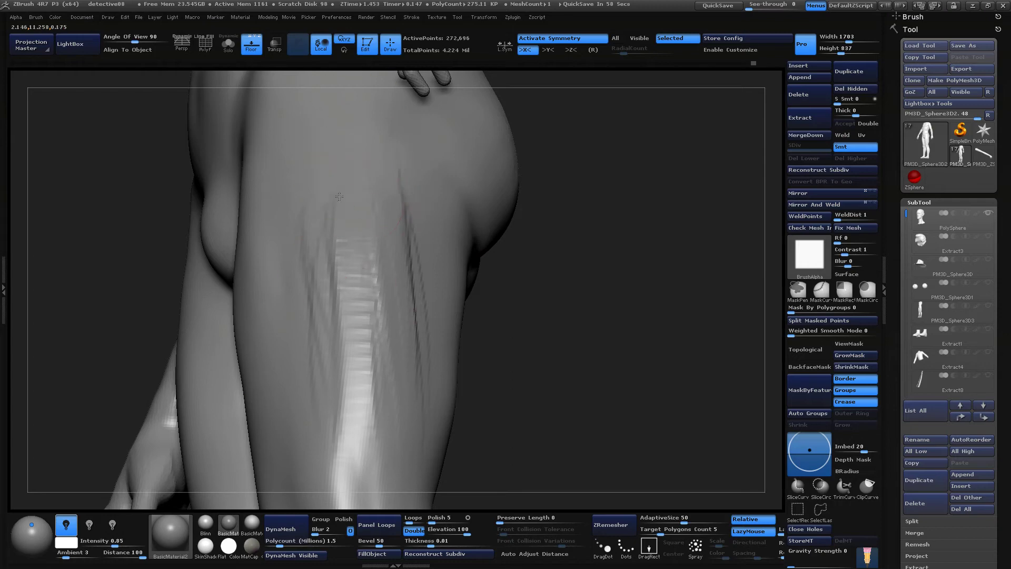
Add long clay strokes down the front outer thigh and smooth them into the surrounding muscle
left_click_drag(318, 304, 337, 442)
mouse_move(558, 295)
left_mouse_down()
mouse_move(580, 255)
mouse_move(558, 285)
left_mouse_up()
mouse_move(547, 327)
left_mouse_down()
mouse_move(602, 368)
mouse_move(616, 363)
mouse_move(545, 301)
mouse_move(564, 381)
mouse_move(387, 154)
left_mouse_up()
key("shift")
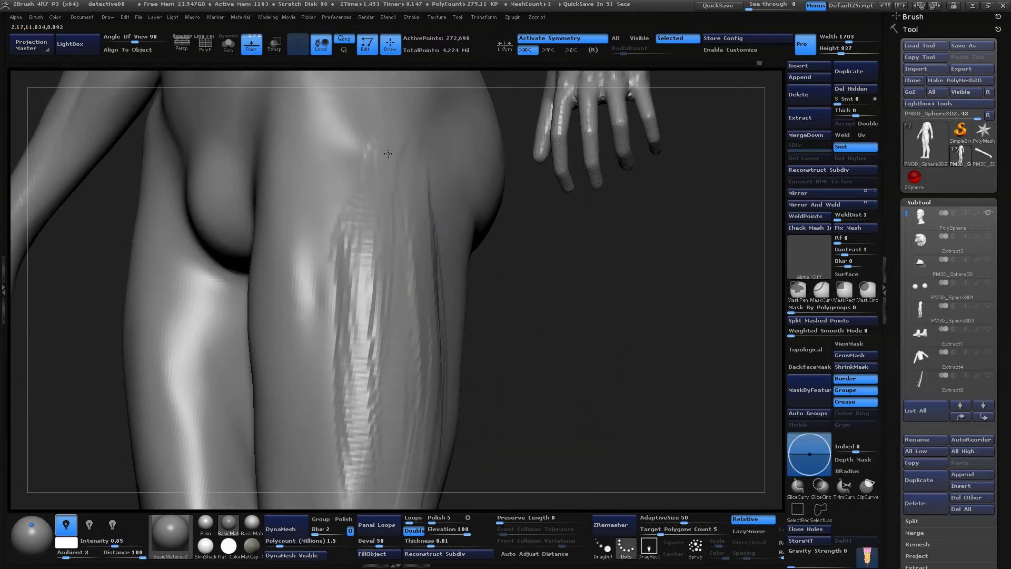
left_click_drag(371, 272, 359, 448, "shift")
left_click_drag(487, 399, 521, 366, "alt")
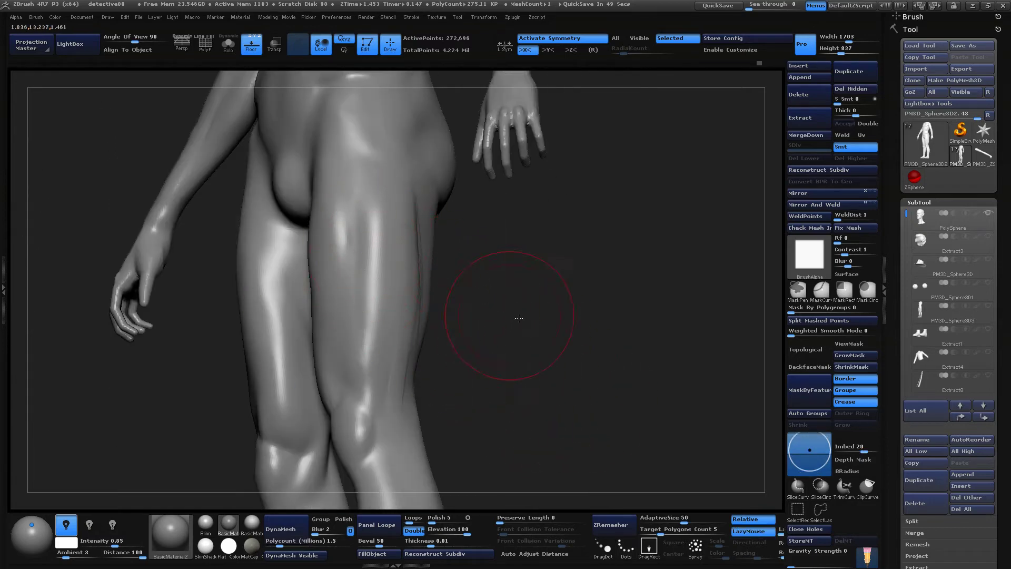
Carve along the outer thigh muscle and add smaller clay strokes down its lower end to the outer knee
left_click_drag(519, 318, 497, 369, "alt")
left_click_drag(367, 272, 358, 411, "alt")
left_click_drag(551, 383, 538, 321, "alt")
mouse_move(528, 404)
left_mouse_down()
mouse_move(518, 349)
mouse_move(536, 328)
left_mouse_up()
key("space")
key("space")
mouse_move(594, 251)
left_mouse_down("alt")
mouse_move(582, 379)
mouse_move(553, 441)
mouse_move(550, 383)
mouse_move(533, 382)
left_mouse_up("alt")
left_click_drag(350, 276, 359, 382)
left_click_drag(531, 395, 461, 374)
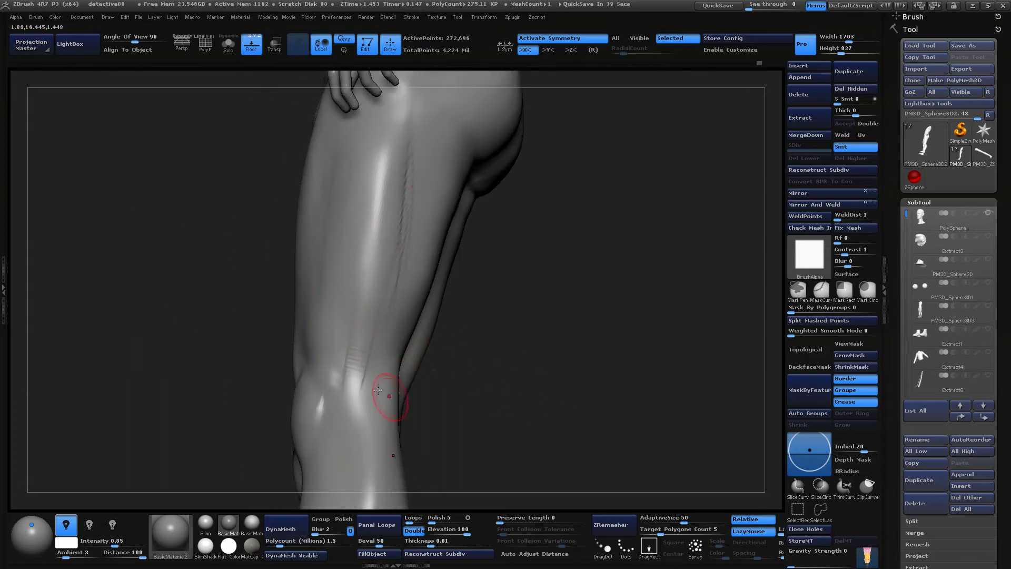
Add fine clay strokes above and around the outer side of the kneecap
left_click_drag(463, 388, 491, 413)
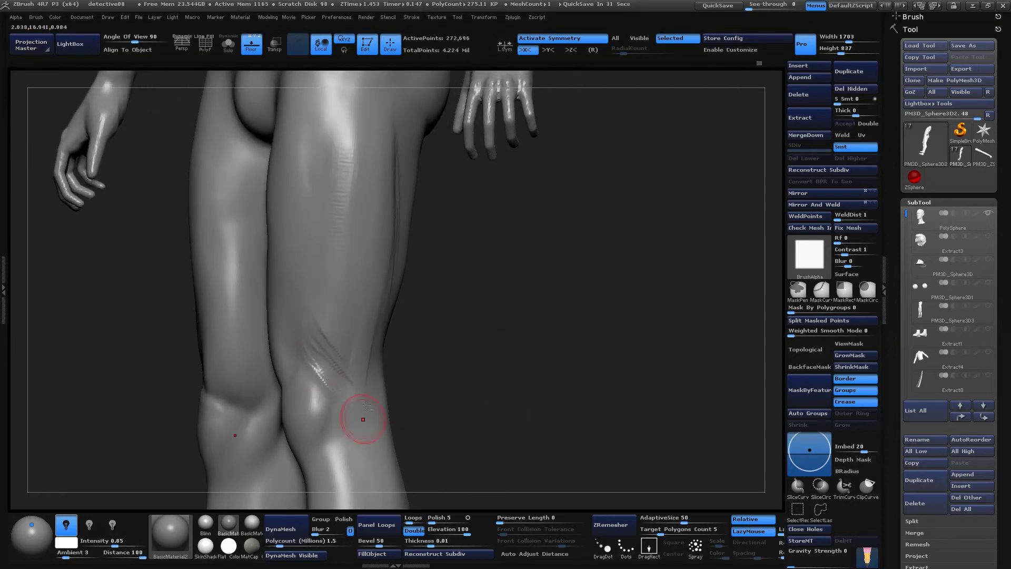
left_click_drag(393, 403, 485, 402)
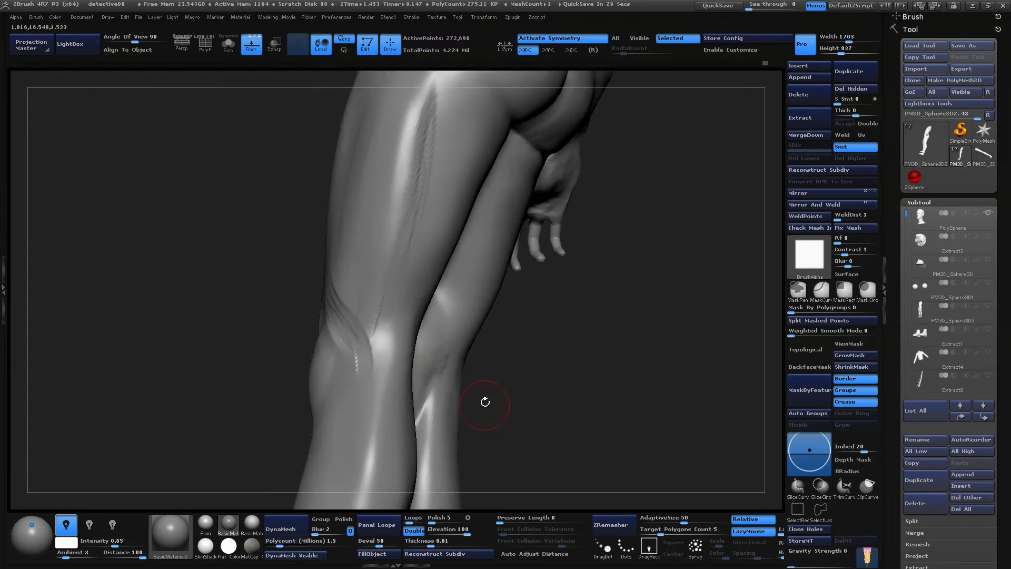
mouse_move(511, 329)
left_mouse_down()
mouse_move(541, 366)
mouse_move(520, 359)
left_mouse_up()
key("space")
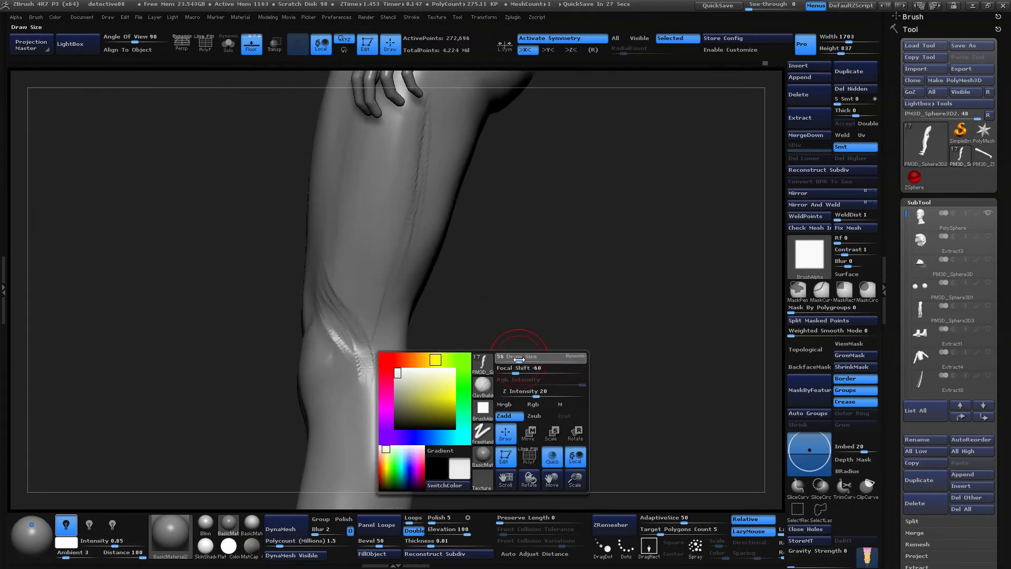
Build up the outer quadriceps muscle with ClayBuildup from the upper thigh down to the outer knee
left_click_drag(582, 238, 602, 317)
left_click_drag(361, 332, 374, 223)
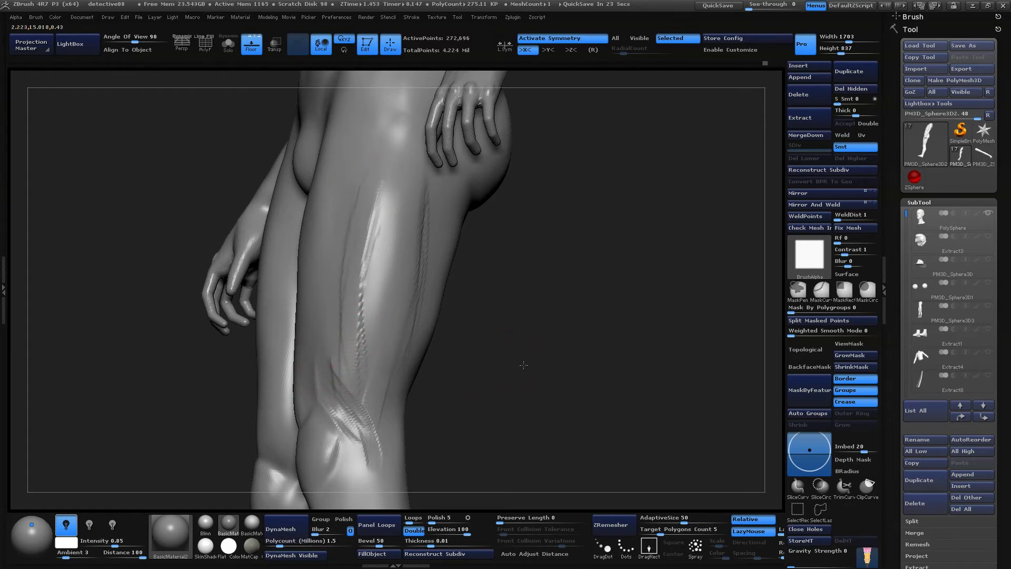
left_click_drag(523, 365, 509, 410, "alt")
left_click_drag(355, 245, 377, 444)
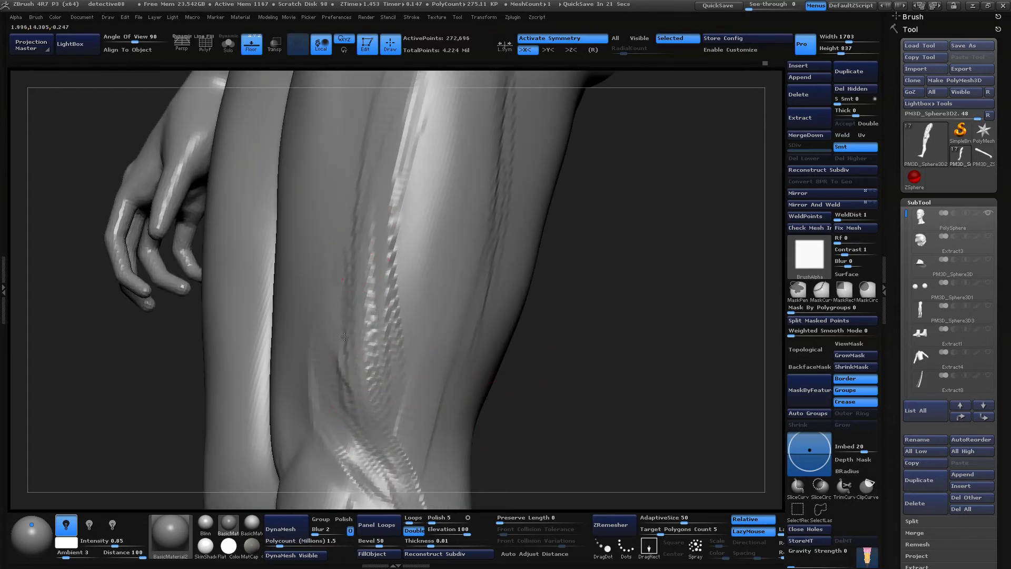
mouse_move(540, 411)
left_mouse_down("alt")
mouse_move(535, 320)
mouse_move(536, 387)
left_mouse_up("alt")
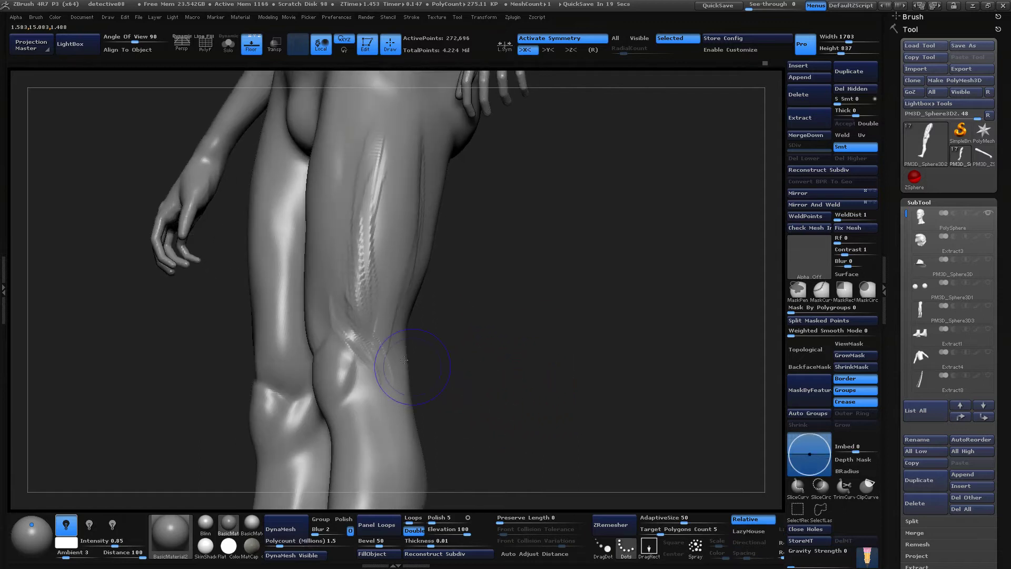
Smooth the outer quadriceps, the outer knee strokes and the rear outer thigh from several angles
mouse_move(404, 360)
left_mouse_down("shift")
mouse_move(366, 232)
mouse_move(376, 313)
left_mouse_up("shift")
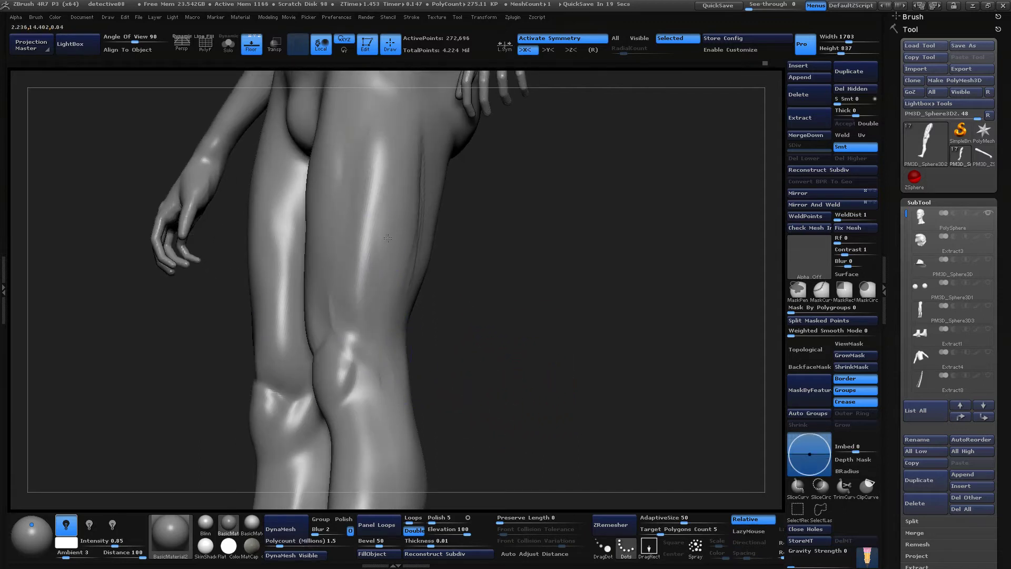
left_click_drag(439, 340, 654, 407)
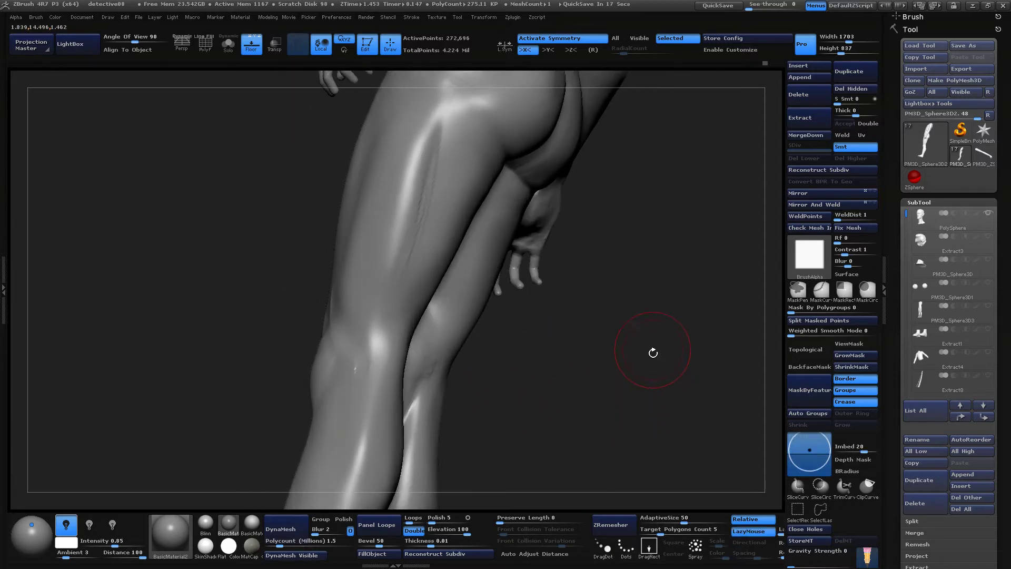
mouse_move(653, 352)
left_mouse_down()
mouse_move(598, 435)
mouse_move(605, 447)
mouse_move(528, 363)
left_mouse_up()
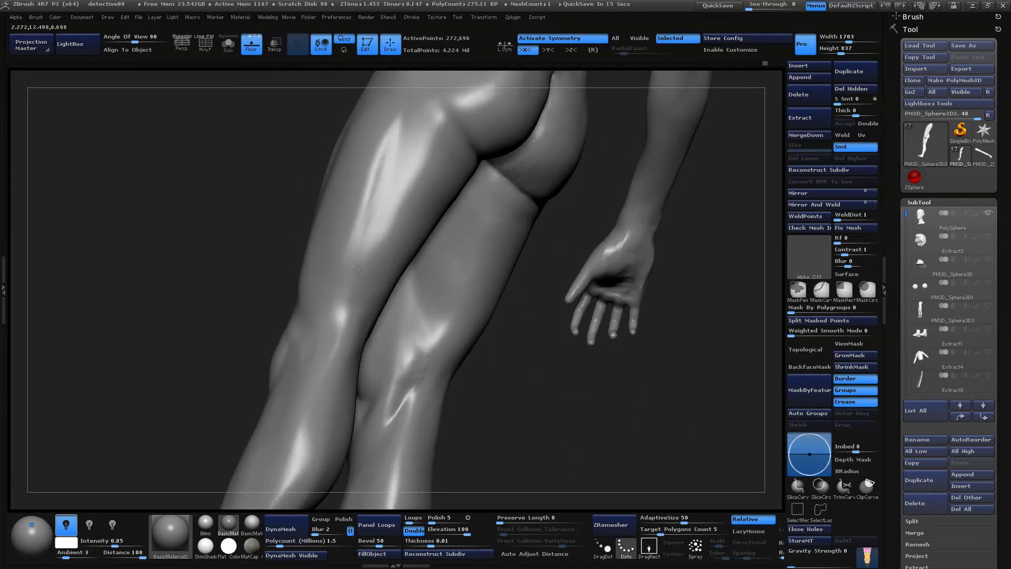
left_click_drag(357, 269, 377, 176, "shift")
mouse_move(555, 354)
left_mouse_down()
mouse_move(590, 444)
mouse_move(624, 445)
left_mouse_up()
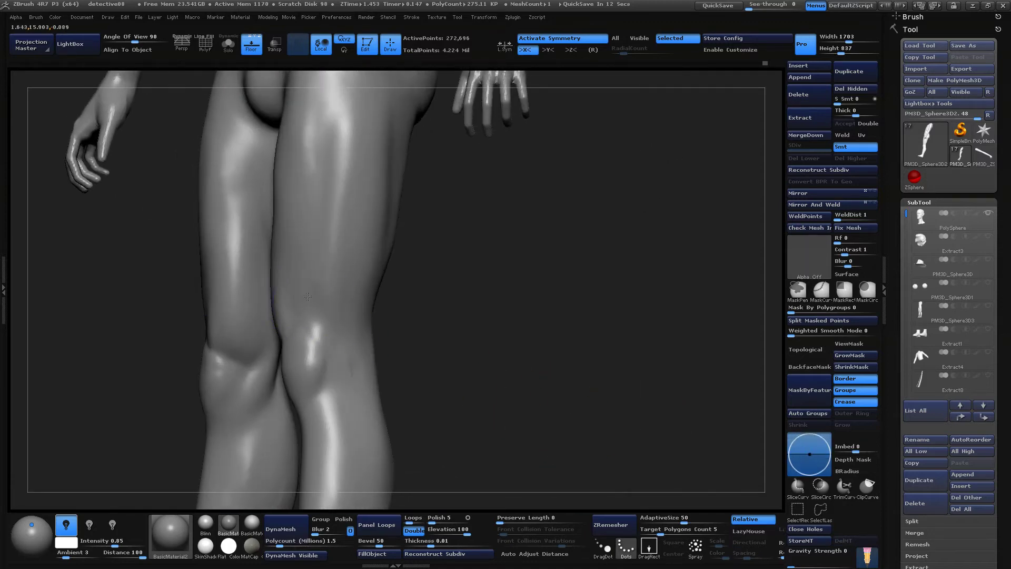
mouse_move(442, 363)
left_mouse_down()
mouse_move(465, 402)
mouse_move(494, 406)
mouse_move(462, 339)
mouse_move(466, 392)
left_mouse_up()
left_click_drag(466, 392, 467, 374, "shift")
Define the groove between the outer thigh band and the hamstrings with narrow clay strokes from hip to knee
left_click_drag(469, 434, 519, 267, "alt")
left_click_drag(523, 342, 416, 413)
left_click_drag(538, 329, 485, 413, "alt")
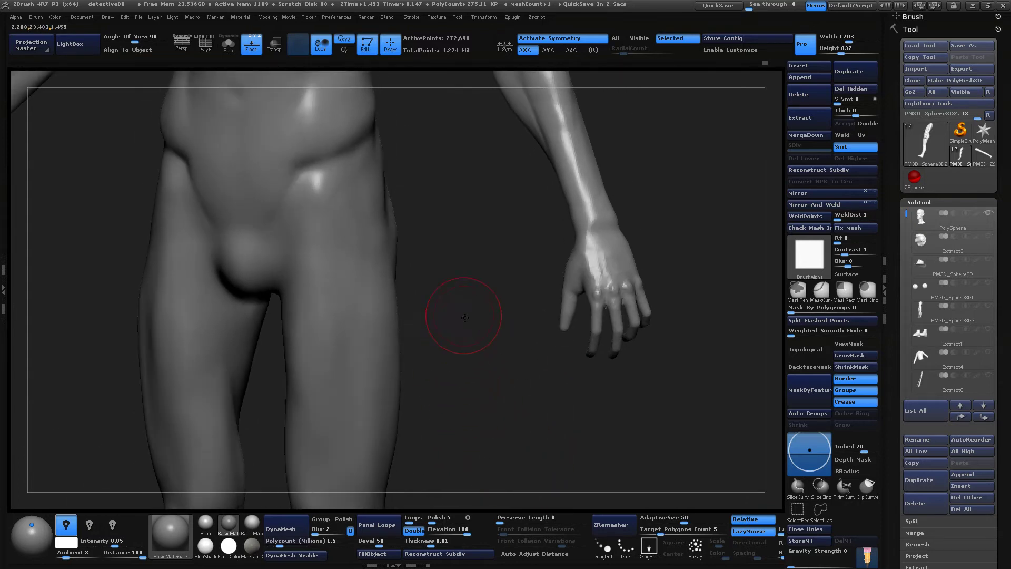
left_click_drag(463, 317, 488, 505, "alt")
mouse_move(491, 303)
left_mouse_down()
mouse_move(675, 236)
mouse_move(616, 226)
mouse_move(610, 209)
mouse_move(576, 271)
mouse_move(650, 228)
mouse_move(587, 289)
mouse_move(572, 275)
mouse_move(540, 311)
mouse_move(607, 334)
mouse_move(579, 350)
mouse_move(610, 343)
mouse_move(571, 379)
mouse_move(519, 383)
mouse_move(592, 350)
mouse_move(577, 372)
mouse_move(592, 366)
mouse_move(529, 420)
mouse_move(550, 370)
mouse_move(325, 331)
left_mouse_up()
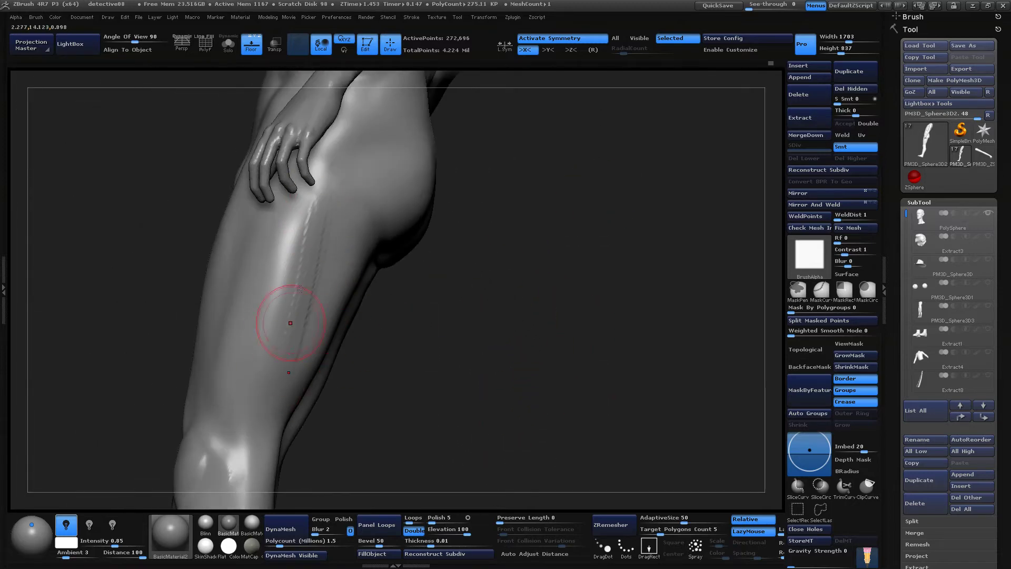
left_click_drag(534, 404, 521, 375)
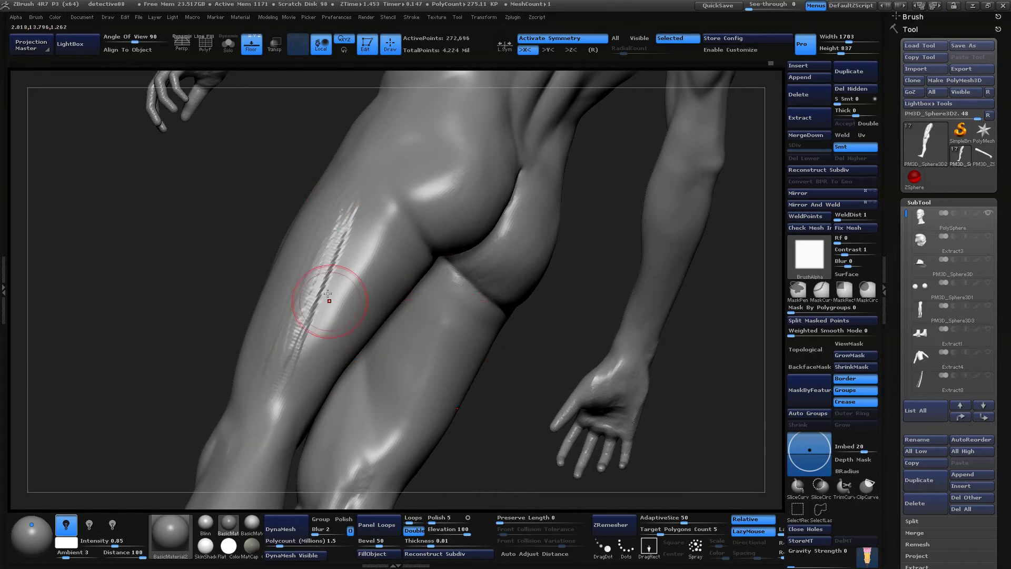
Smooth the outer thigh band and its transition down into the outer knee
left_click_drag(271, 334, 300, 316, "shift")
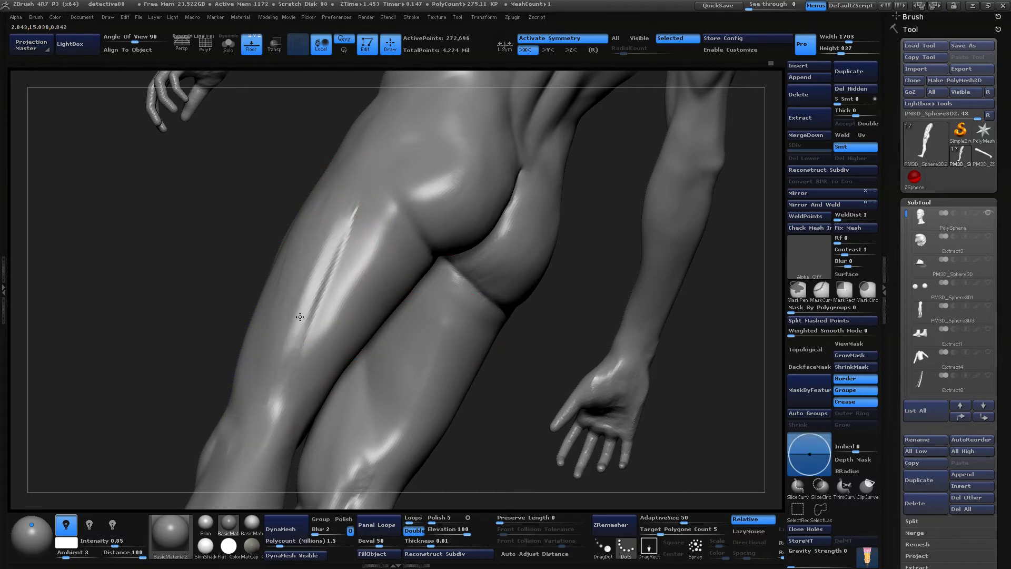
left_click_drag(100, 416, 158, 436)
mouse_move(542, 392)
left_mouse_down()
mouse_move(593, 384)
mouse_move(240, 384)
left_mouse_up()
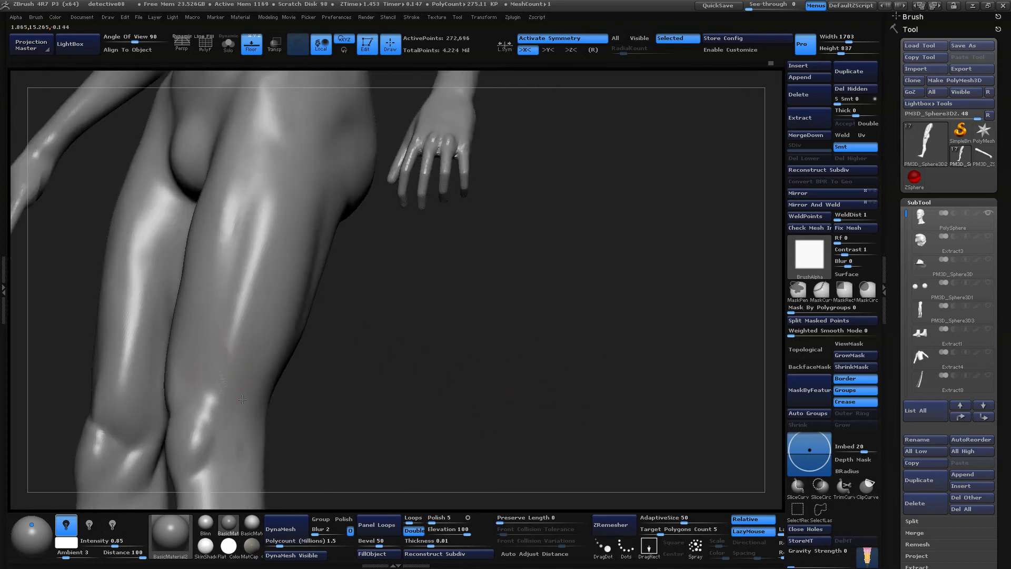
left_click_drag(236, 452, 233, 406, "shift")
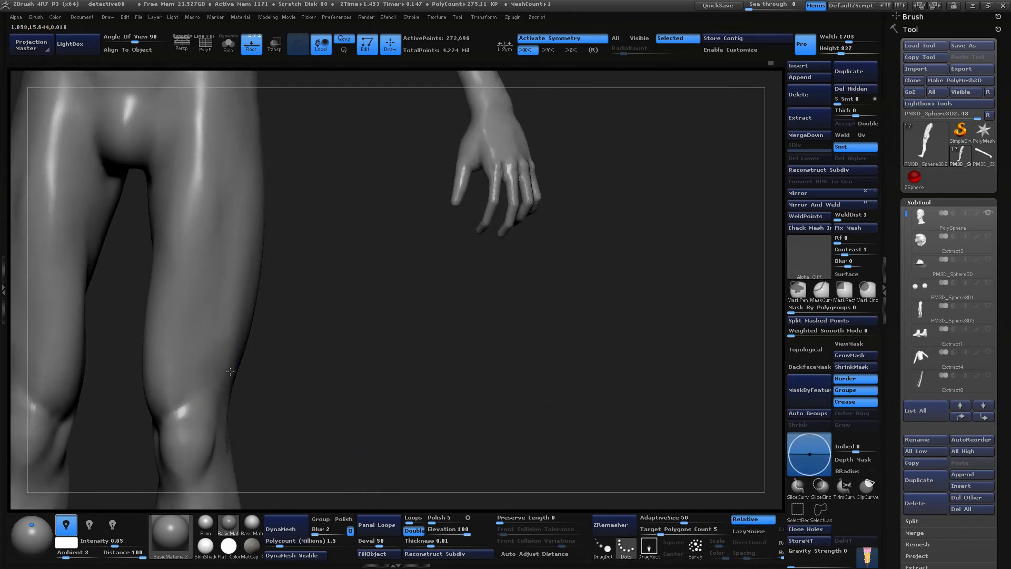
Reshape the outer and inner thigh contours above the knee from the front using the Move brush with topological masking
left_click_drag(230, 371, 420, 444)
mouse_move(390, 336)
left_mouse_down()
mouse_move(458, 377)
mouse_move(427, 290)
mouse_move(465, 377)
left_mouse_up()
left_click_drag(304, 259, 367, 336)
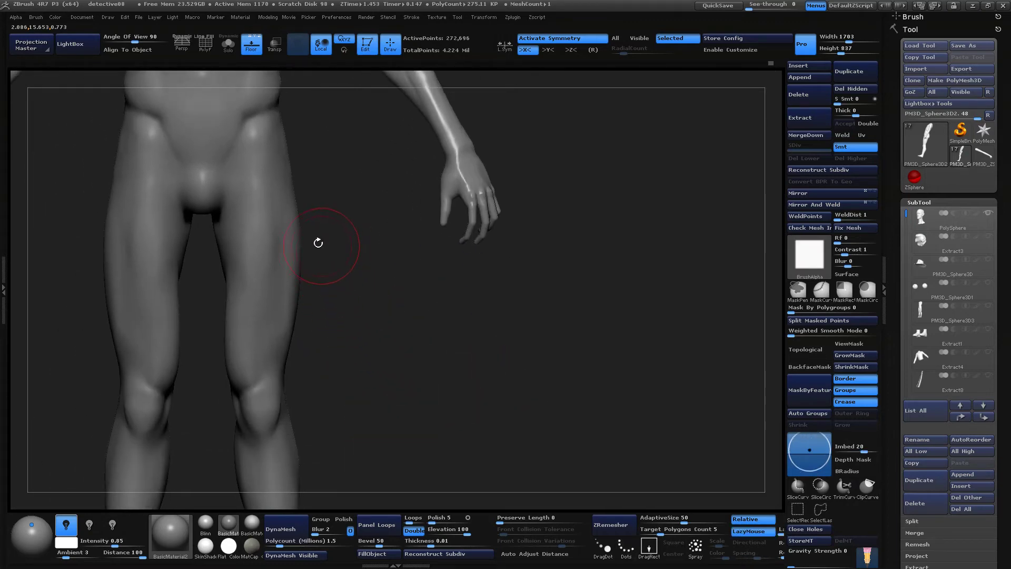
key("shift")
key("b")
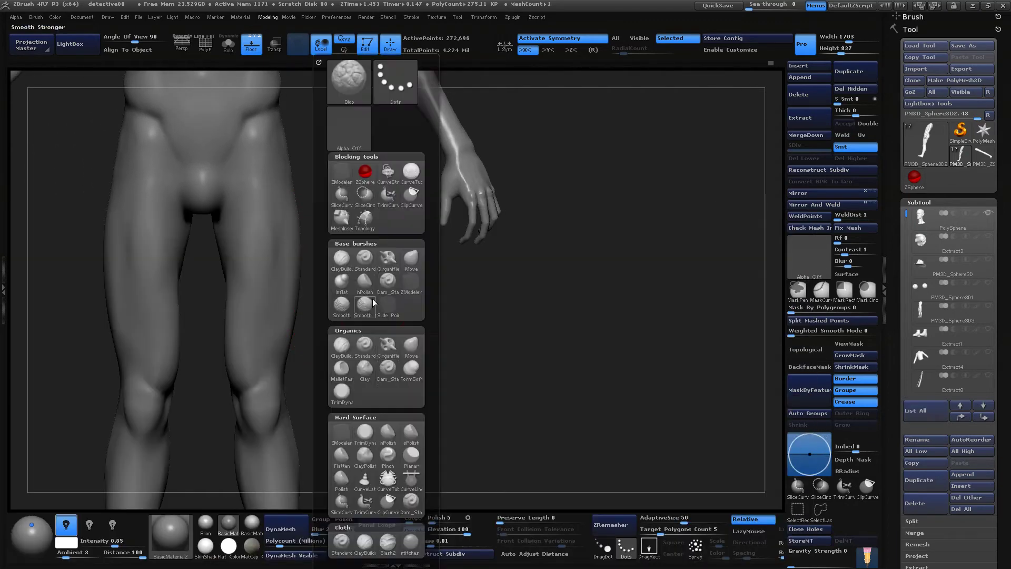
left_click(415, 257)
key("space")
left_click_drag(395, 311, 409, 309)
mouse_move(298, 312)
left_mouse_down()
mouse_move(357, 357)
mouse_move(385, 352)
left_mouse_up()
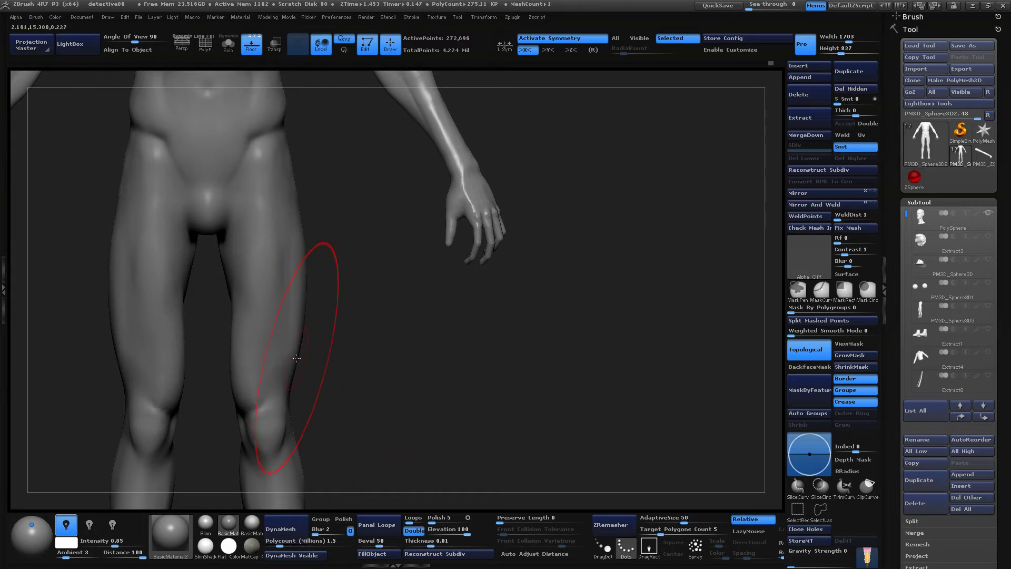
left_click_drag(226, 343, 232, 337)
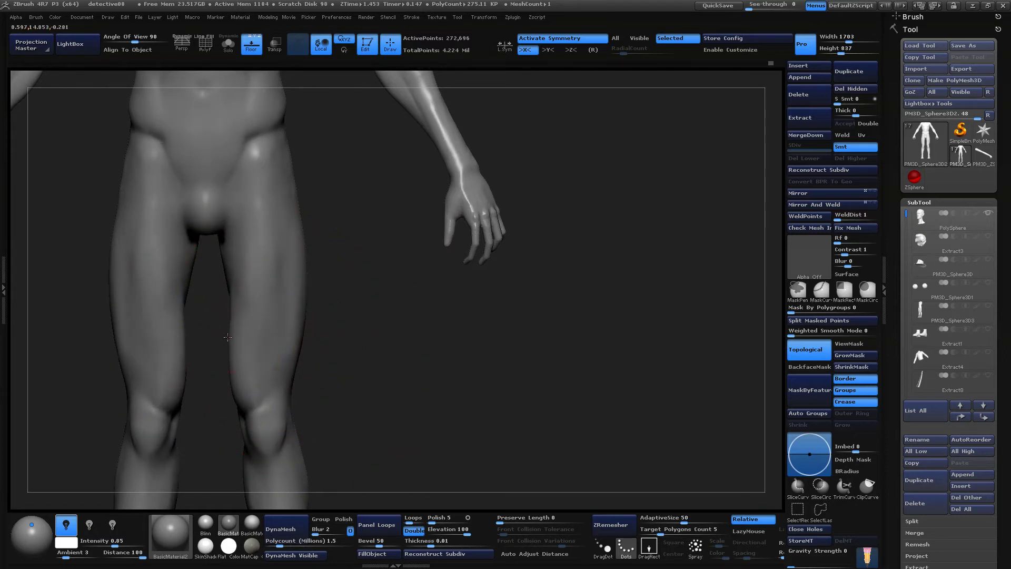
Adjust the rear outer contour of the thigh down to the knee with the Move brush
left_click_drag(399, 326, 246, 305)
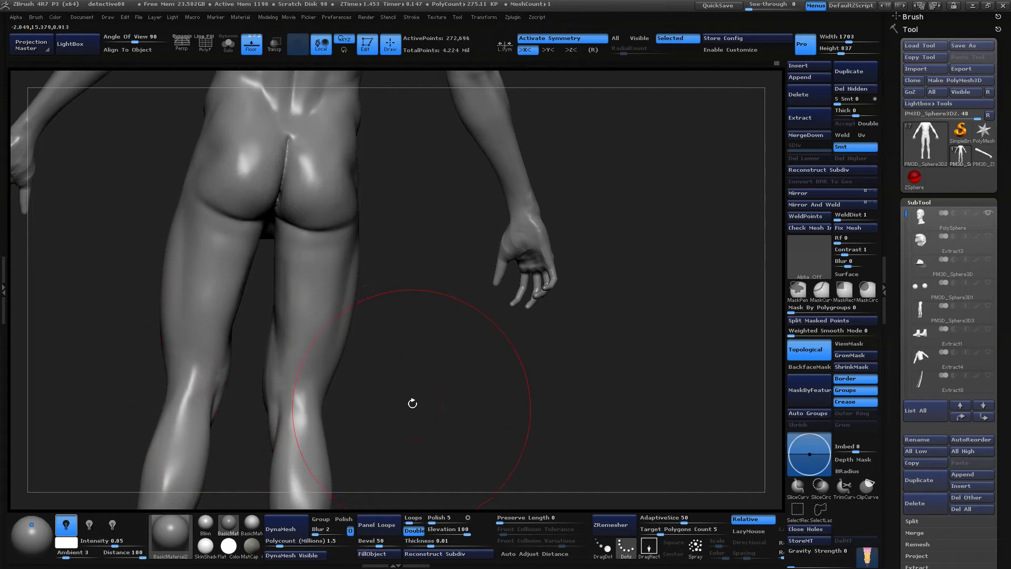
mouse_move(411, 404)
left_mouse_down()
mouse_move(404, 375)
mouse_move(325, 283)
left_mouse_up()
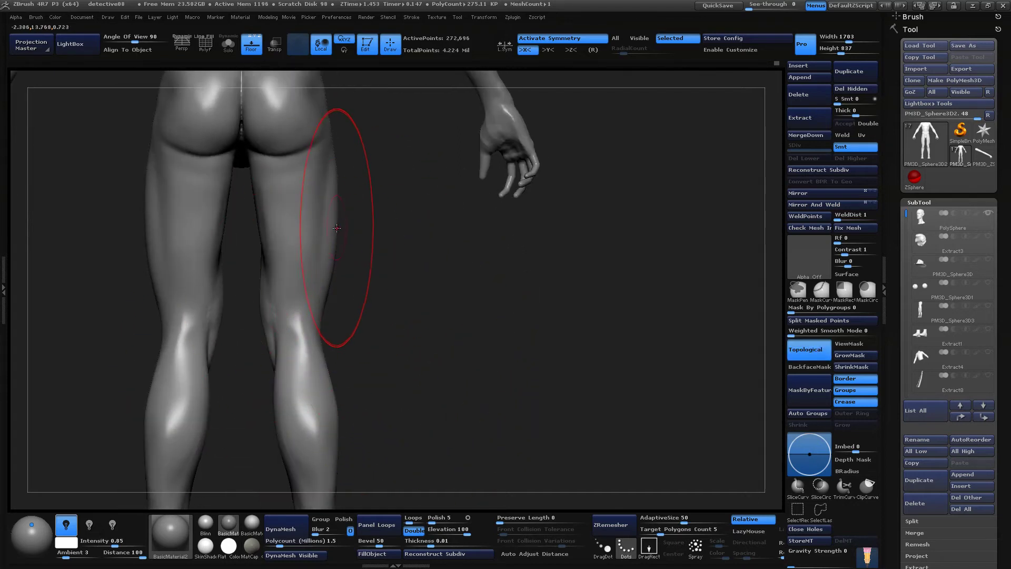
key("space")
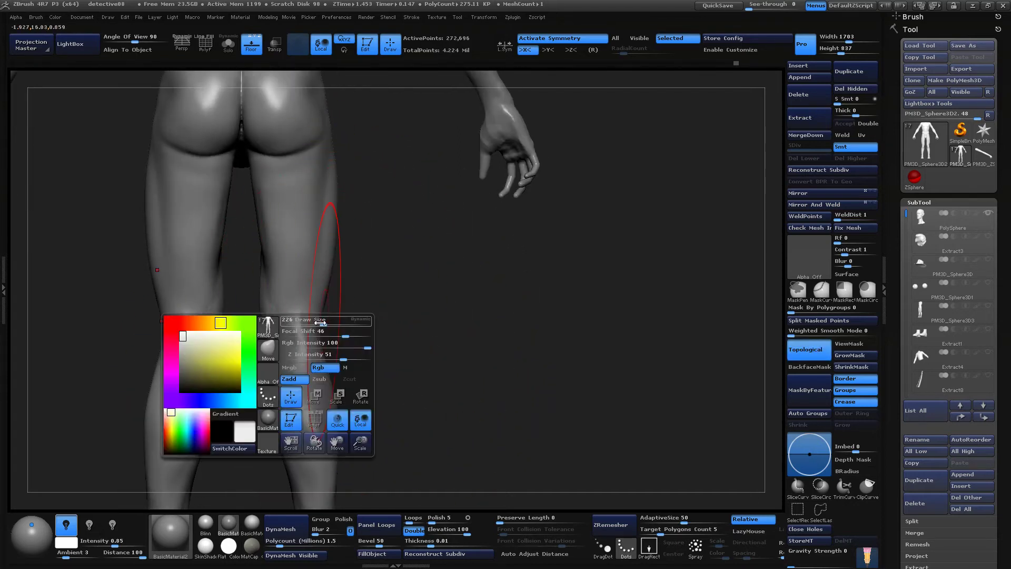
left_click_drag(268, 334, 499, 345)
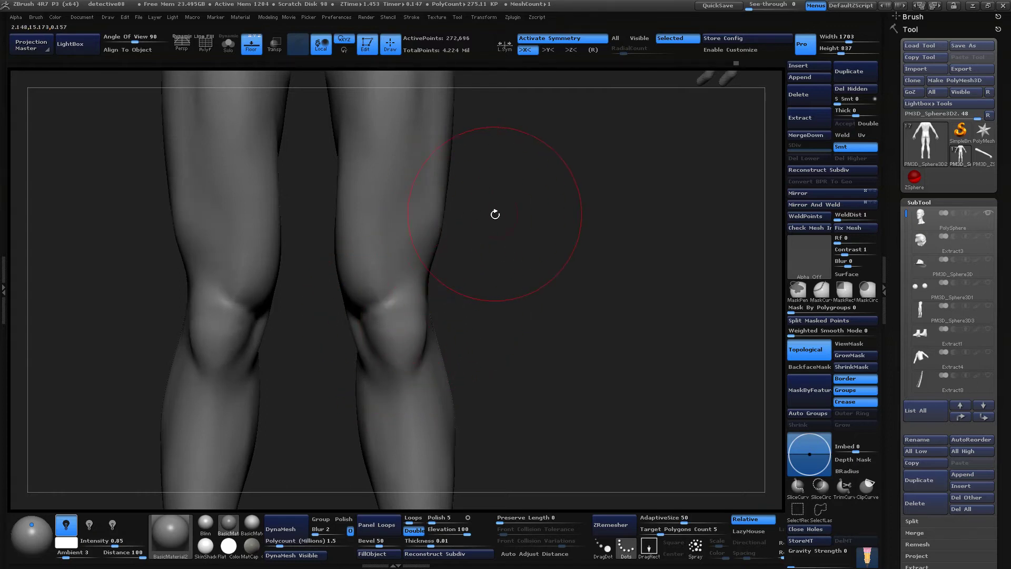
Refine the outer silhouette of the lower thigh just above the knee from the front
left_click_drag(495, 214, 475, 296, "alt")
key("space")
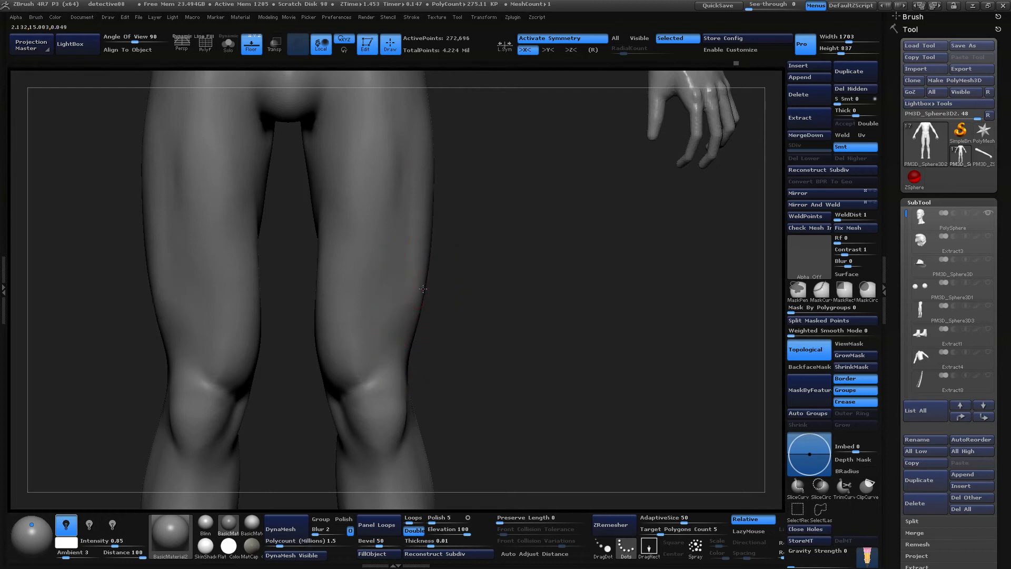
left_click_drag(503, 365, 491, 321, "alt")
left_click_drag(423, 303, 413, 316, "shift")
mouse_move(489, 321)
left_mouse_down()
mouse_move(490, 293)
mouse_move(504, 322)
mouse_move(476, 313)
left_mouse_up()
mouse_move(594, 284)
left_mouse_down()
mouse_move(614, 198)
mouse_move(481, 216)
mouse_move(499, 296)
mouse_move(454, 295)
left_mouse_up()
Resize the Move brush to adjust the inner thigh contour, and check the figure's proportions from several angles
key("space")
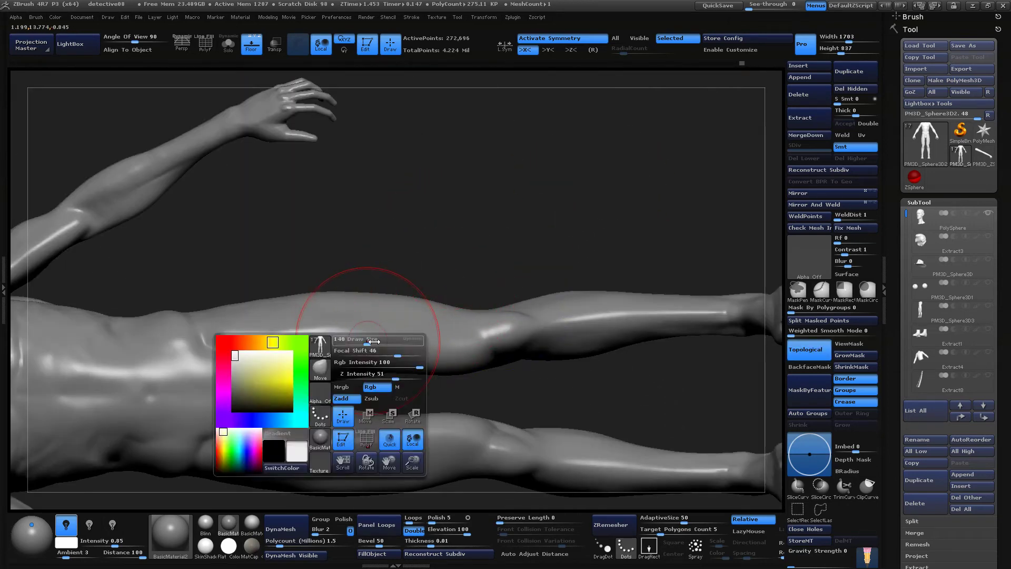
left_click_drag(372, 339, 357, 335)
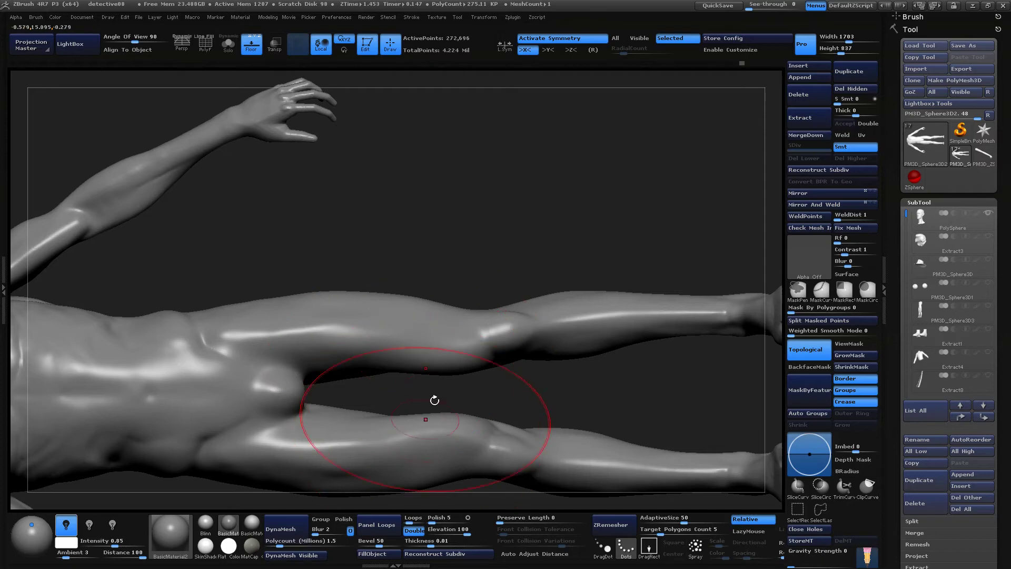
left_click_drag(474, 210, 530, 283)
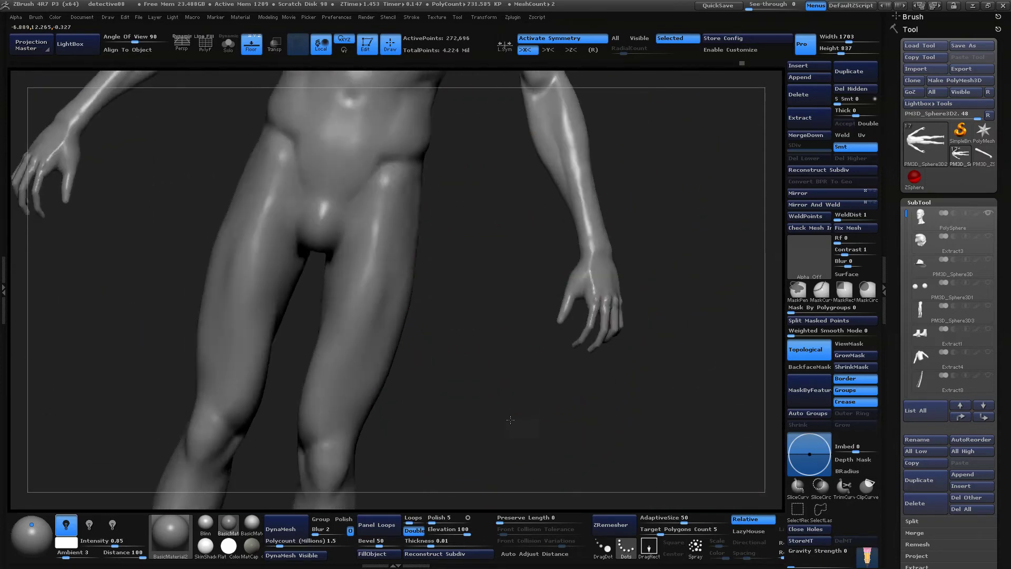
left_click_drag(510, 419, 520, 353)
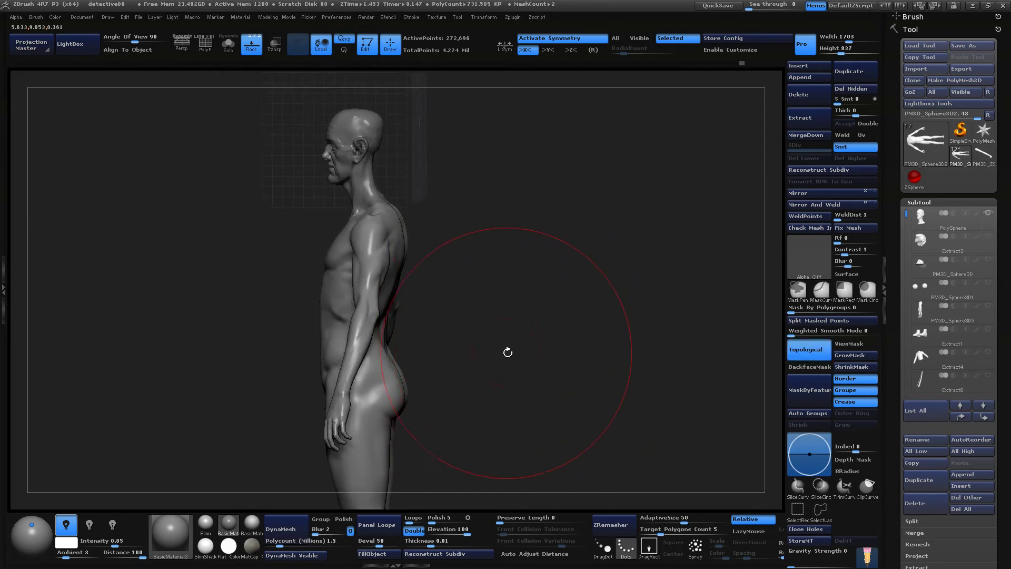
left_click_drag(506, 316, 589, 456)
left_click_drag(550, 274, 534, 197, "alt")
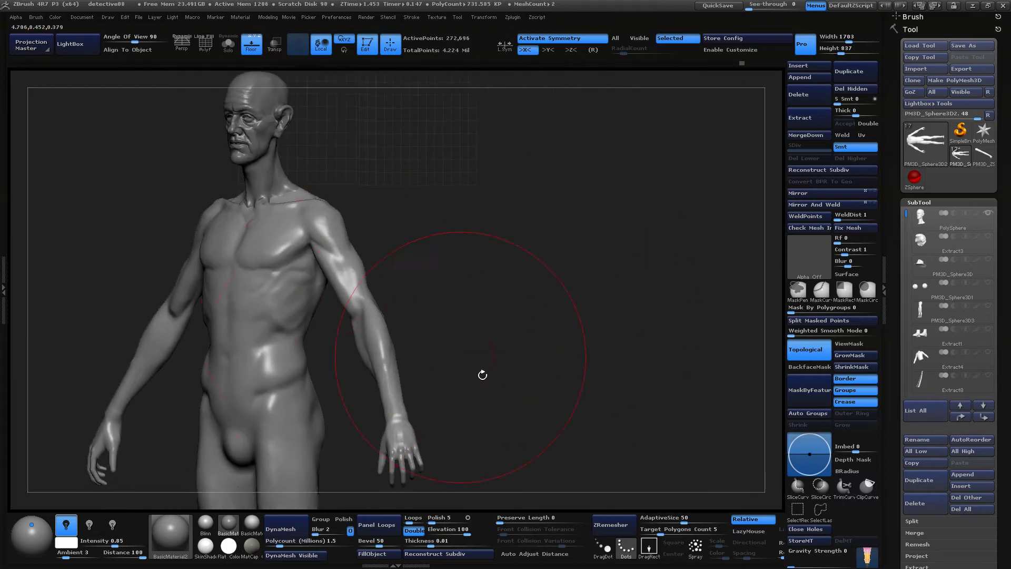
left_click_drag(482, 474, 489, 297, "alt")
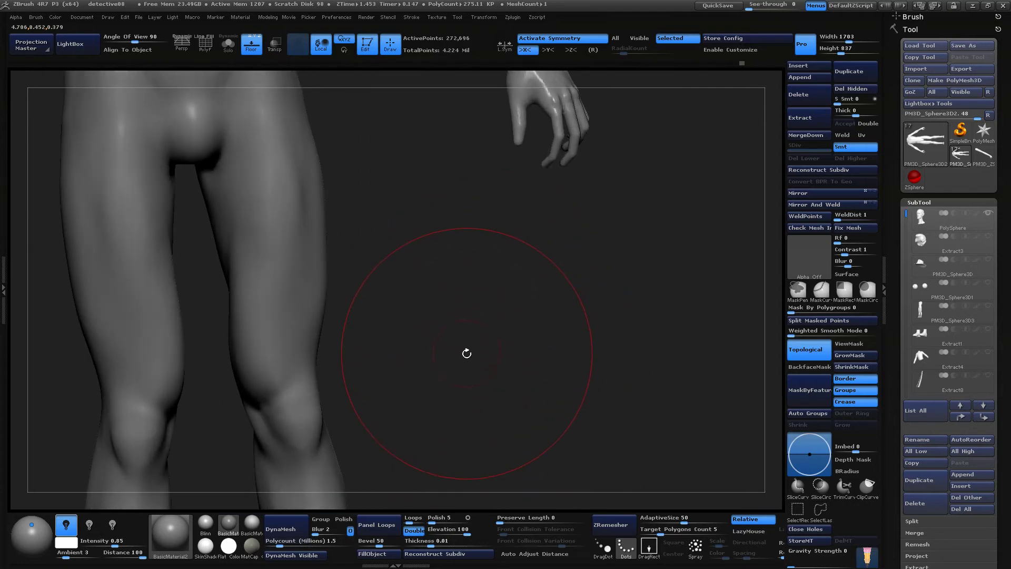
Sculpt the diagonal sartorius line across the front of the thigh from the groin towards the knee
key("space")
left_click(496, 262)
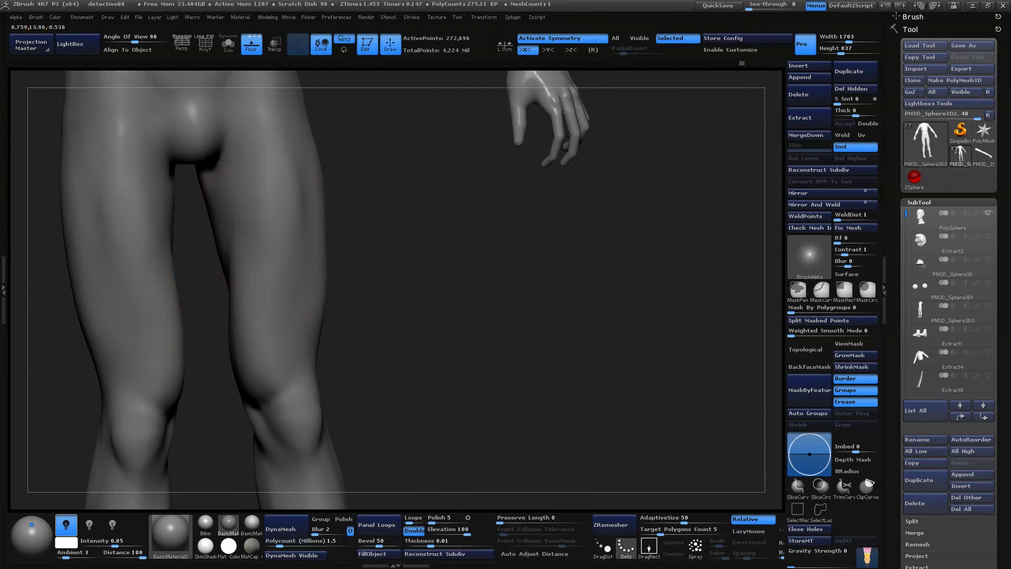
left_click_drag(359, 306, 436, 411, "alt")
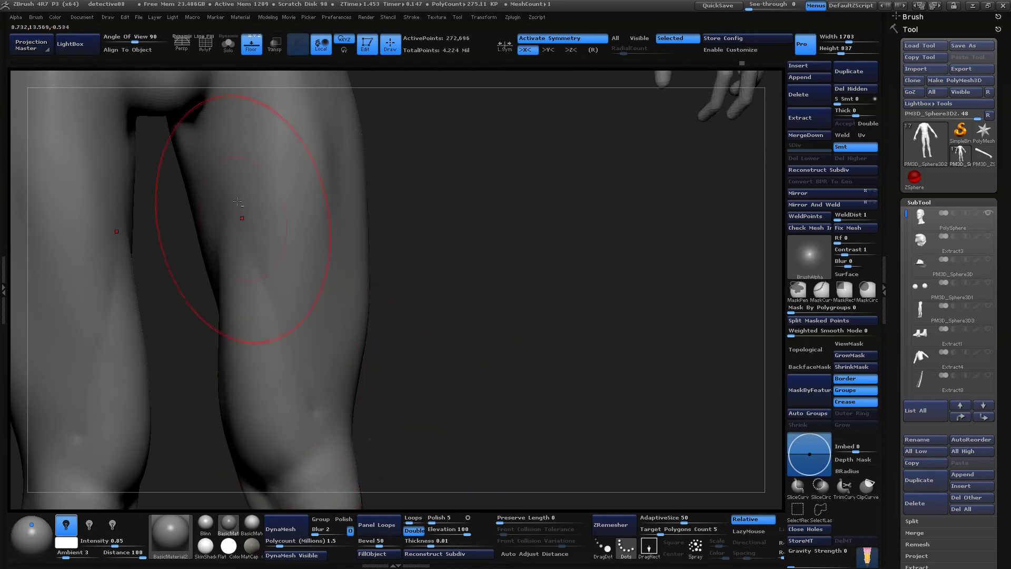
left_click_drag(231, 177, 292, 364)
left_click_drag(424, 342, 249, 228)
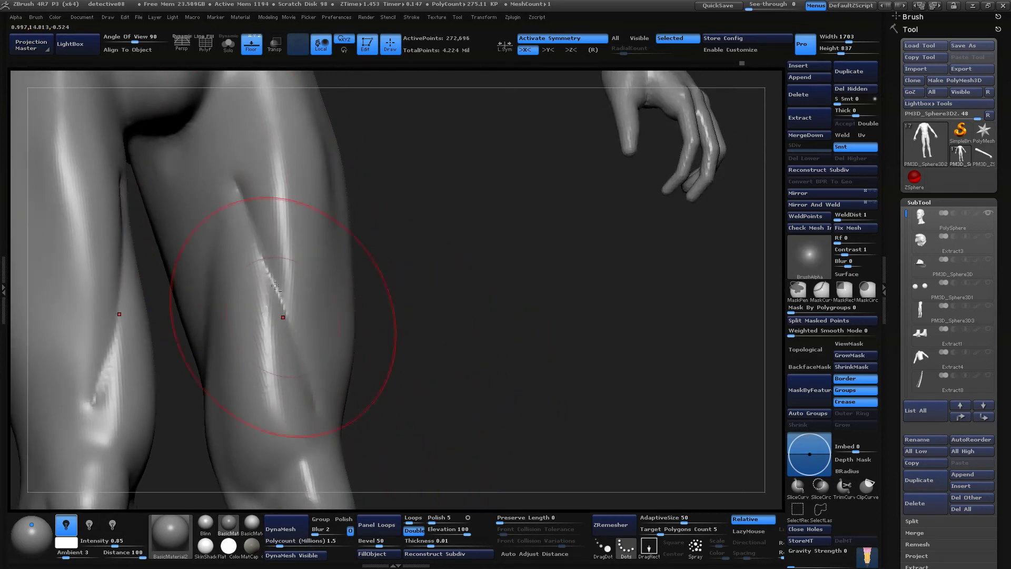
left_click_drag(328, 441, 407, 419)
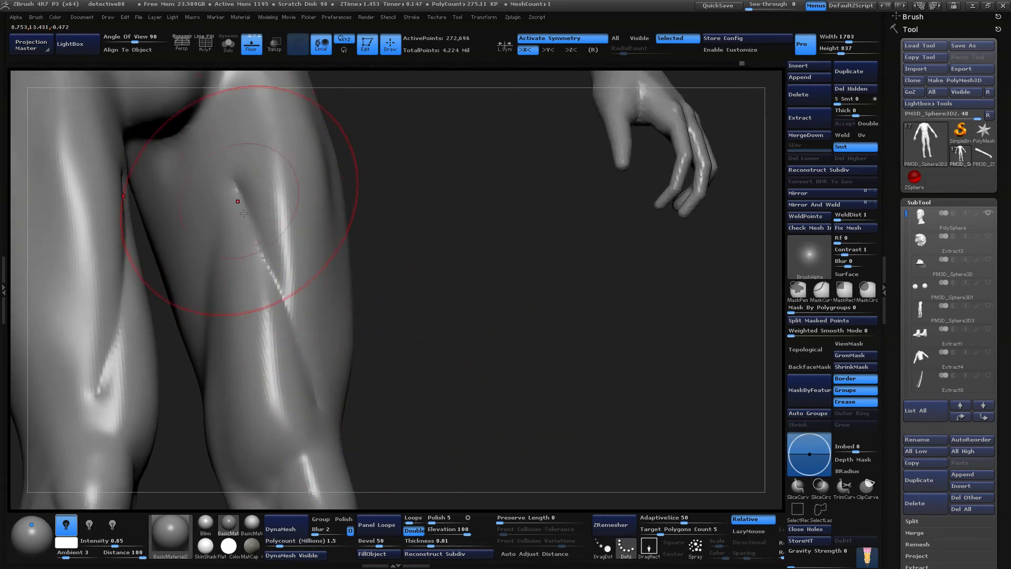
mouse_move(229, 169)
left_mouse_down("alt")
mouse_move(264, 221)
mouse_move(293, 334)
left_mouse_up("alt")
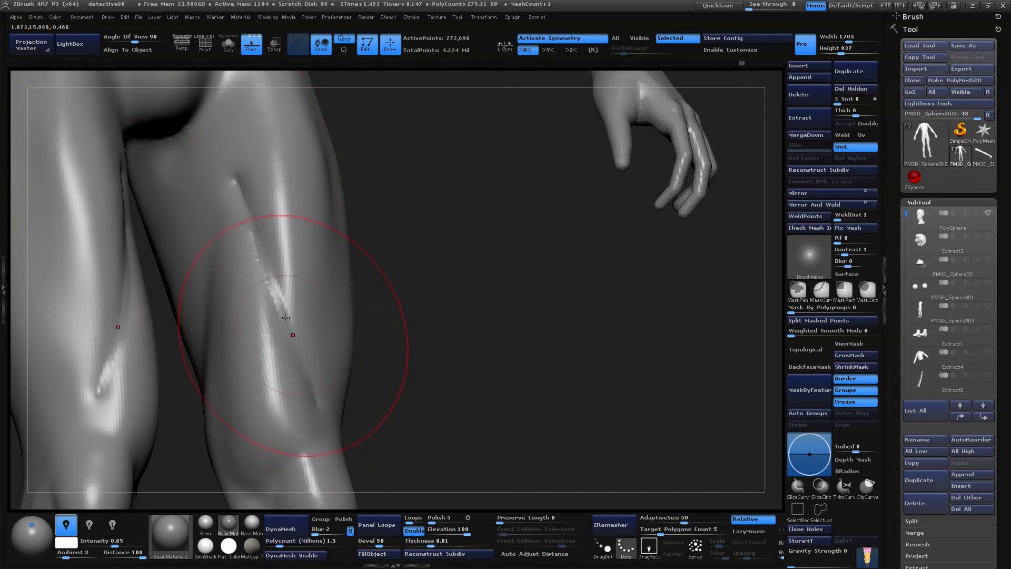
Smooth the diagonal muscle line and blend it into the surrounding front thigh
left_click_drag(307, 372, 237, 186, "shift")
left_click_drag(438, 318, 500, 376)
left_click_drag(451, 260, 437, 259)
left_click_drag(287, 252, 284, 243, "shift")
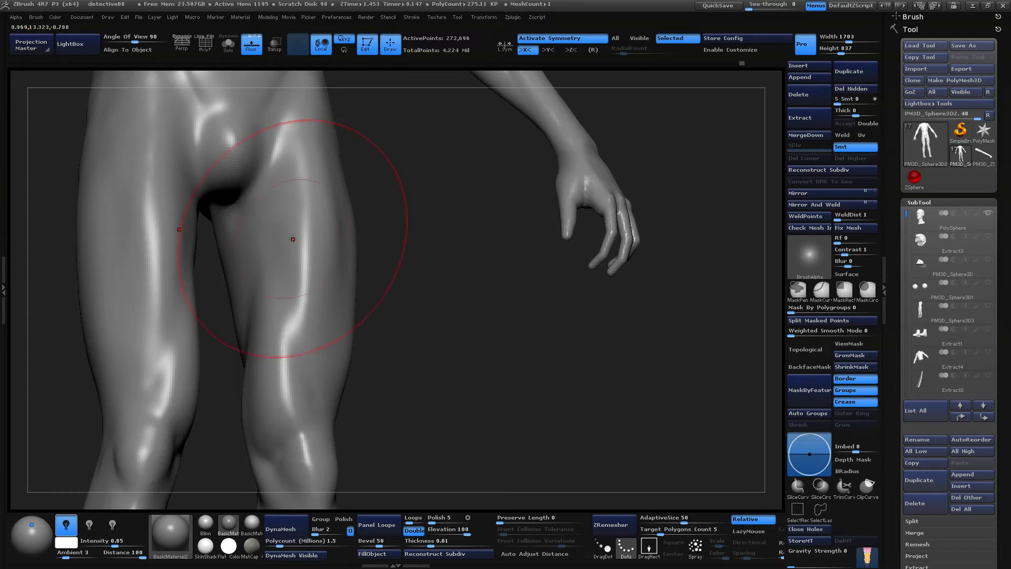
Define the upper thigh muscle and groin fold from the hip bone down with a smaller brush, smoothing the strokes
key("space")
left_click_drag(346, 280, 332, 280)
mouse_move(412, 266)
left_mouse_down()
mouse_move(418, 300)
mouse_move(409, 293)
left_mouse_up()
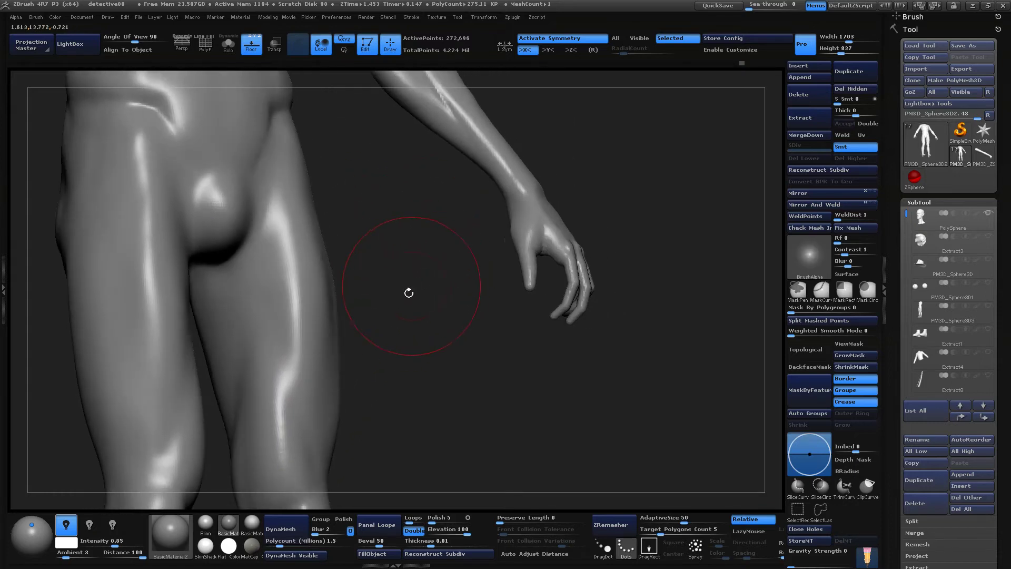
left_click_drag(422, 336, 340, 337)
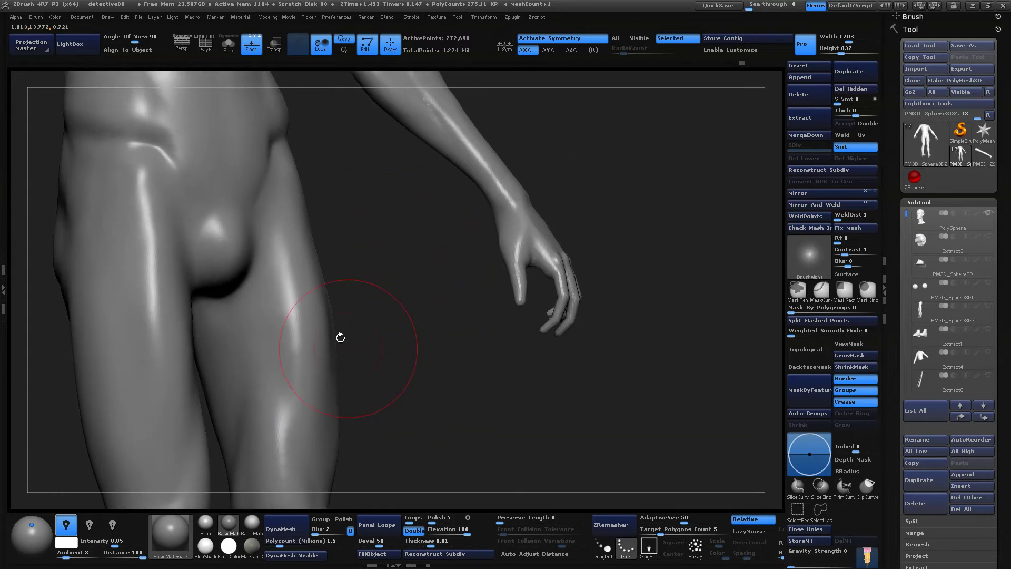
left_click_drag(371, 295, 410, 290)
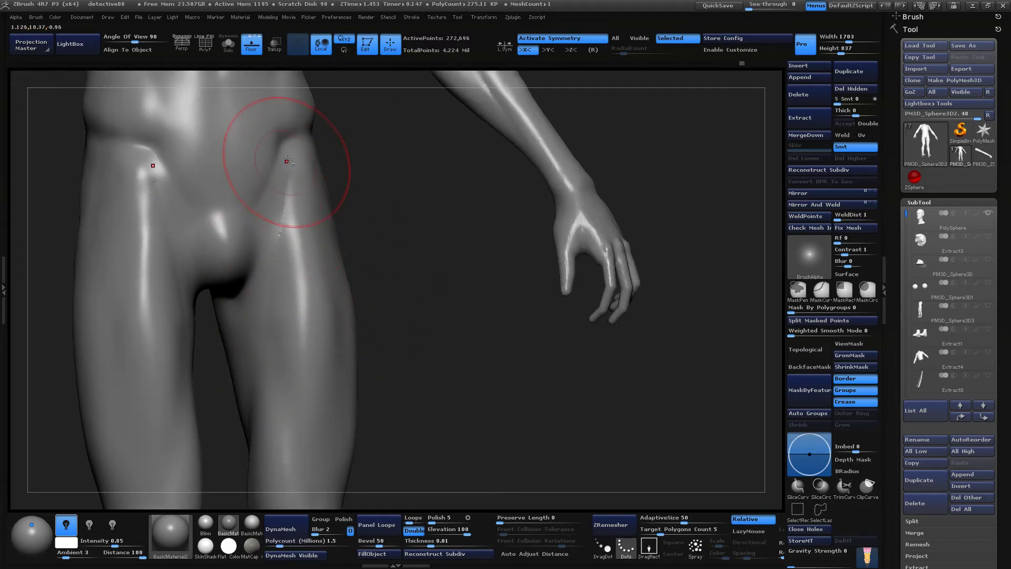
left_click_drag(386, 321, 392, 300, "shift")
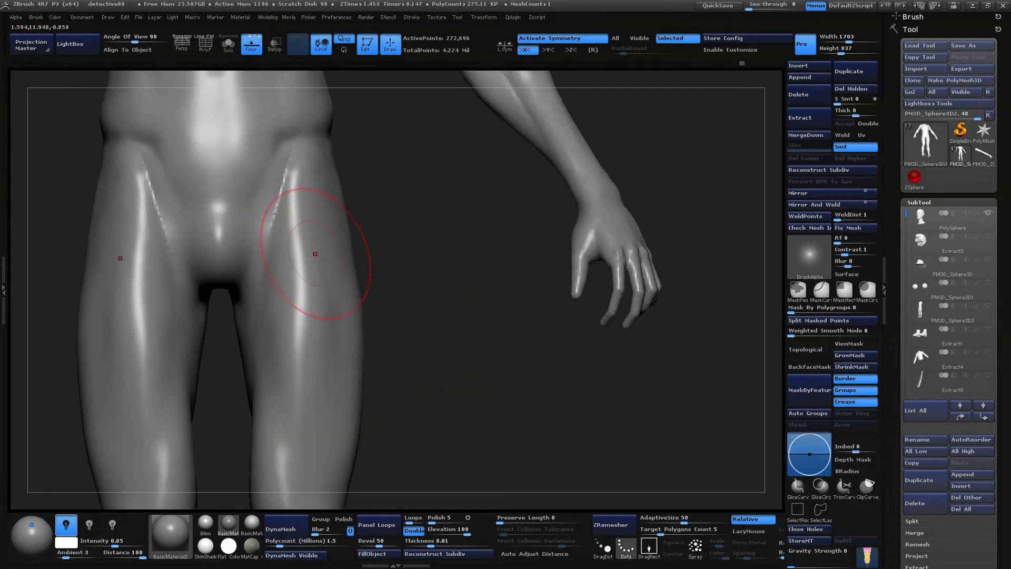
left_click_drag(444, 359, 449, 361)
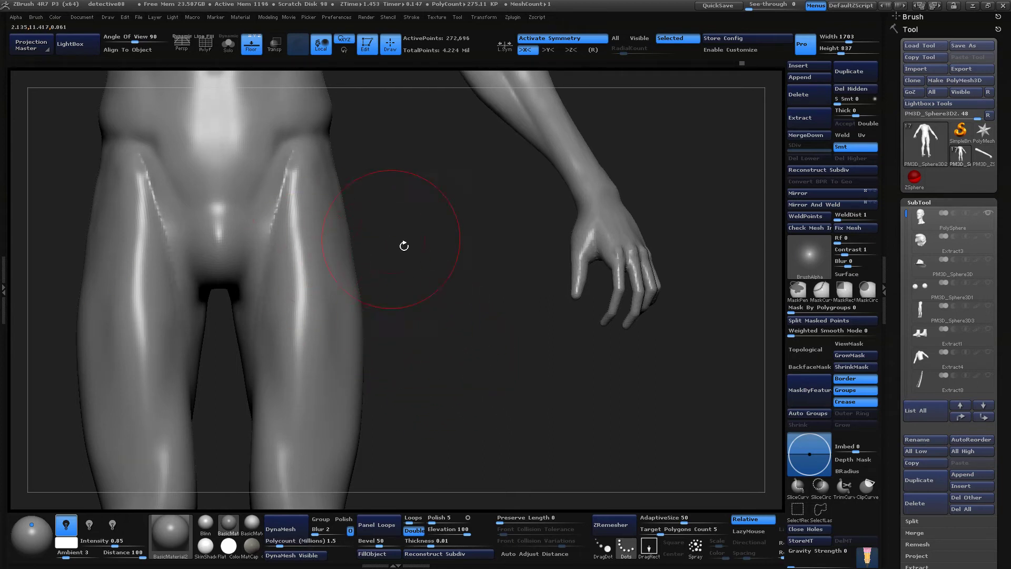
left_click_drag(404, 246, 339, 248)
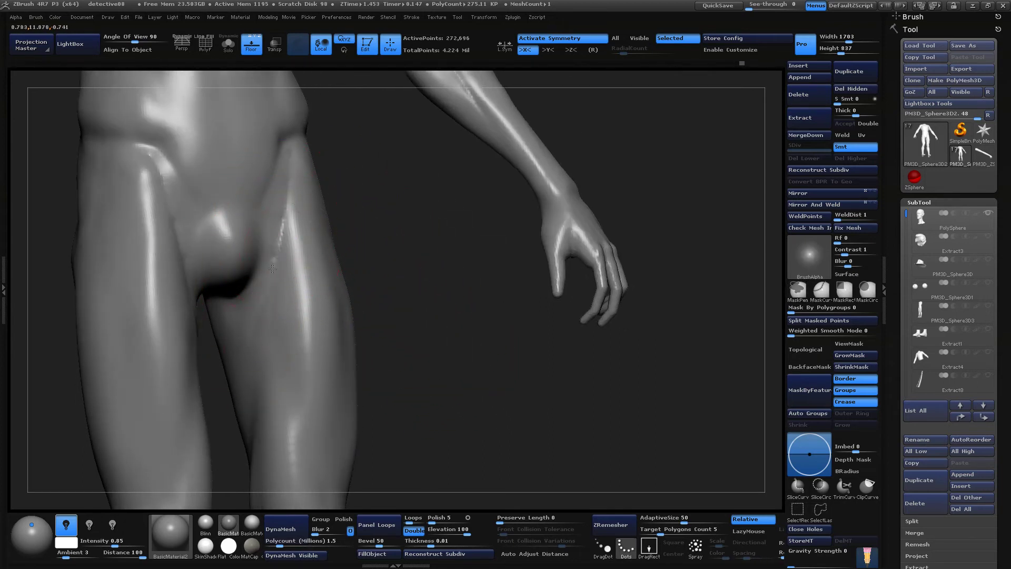
left_click_drag(389, 326, 404, 327)
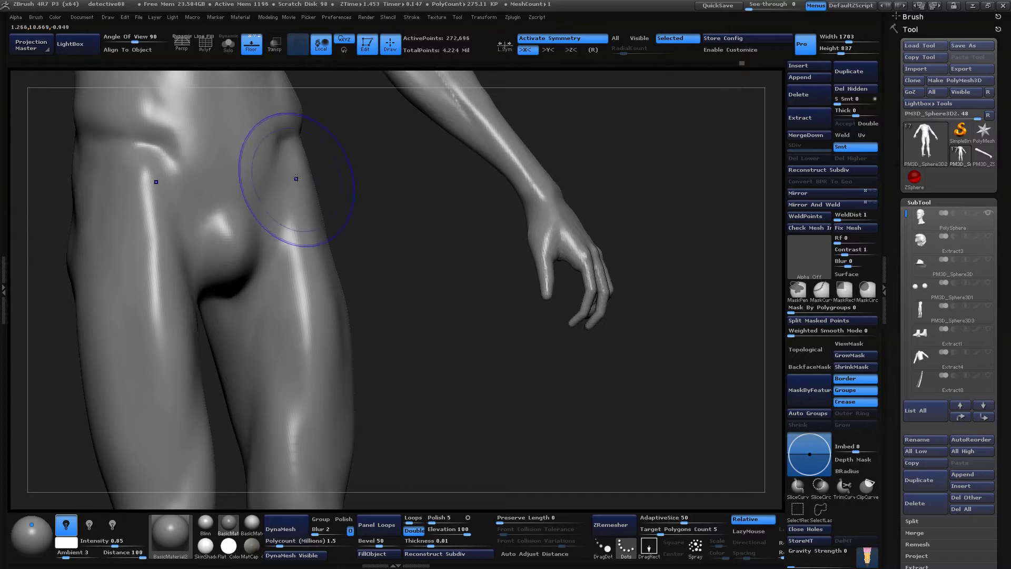
left_click_drag(390, 398, 425, 417)
Build up both sides of the groin and the upper inner thigh with ClayBuildup, and smooth the strokes
key("b")
key("c")
key("t")
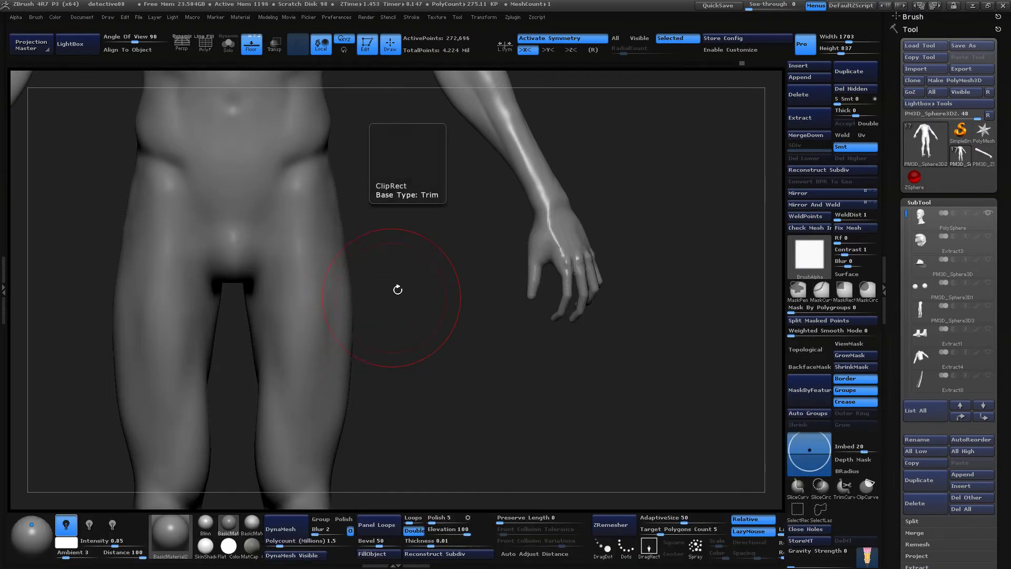
mouse_move(396, 239)
left_mouse_down()
mouse_move(409, 230)
mouse_move(405, 274)
left_mouse_up()
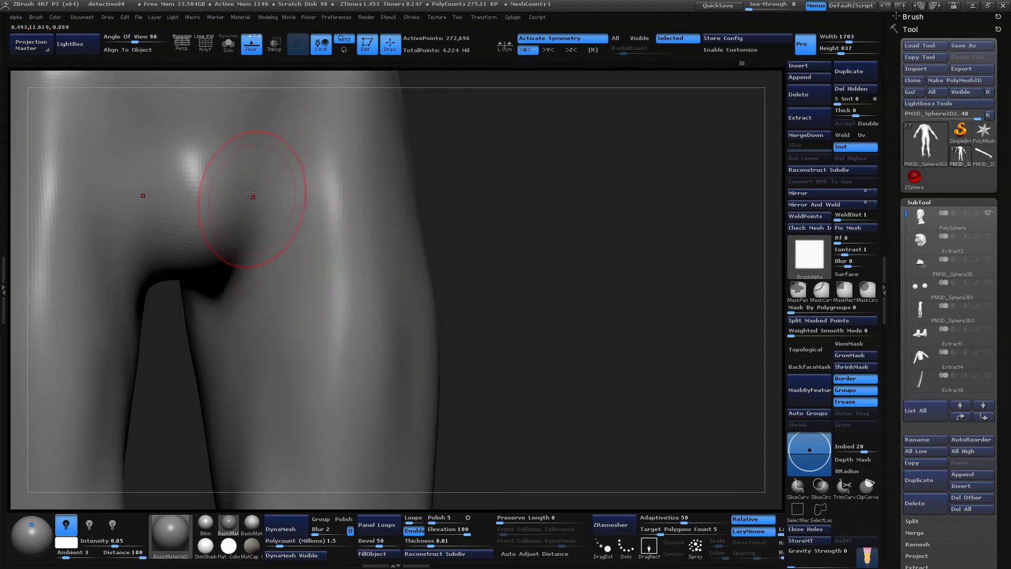
left_click_drag(499, 352, 536, 385, "alt")
left_click_drag(307, 176, 291, 310)
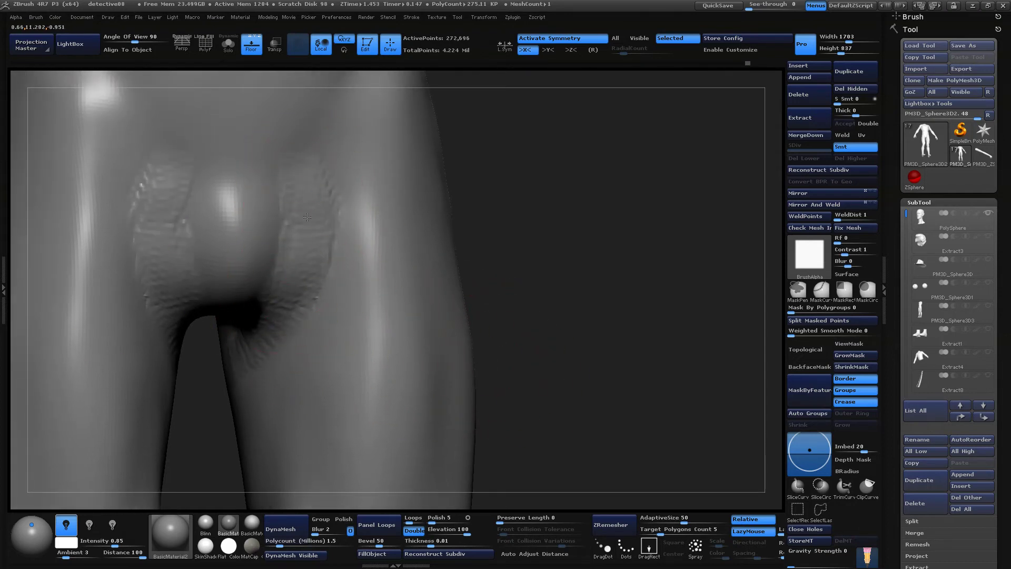
mouse_move(307, 216)
left_mouse_down("shift")
mouse_move(316, 248)
mouse_move(291, 231)
left_mouse_up("shift")
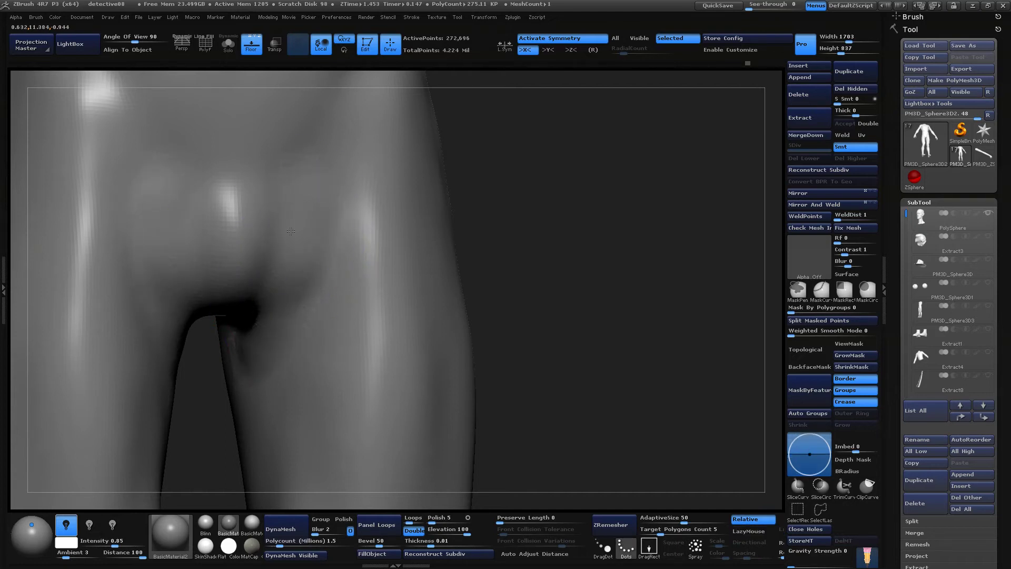
Add clay volume across the front of the pubic area and smooth it into the lower abdomen
left_click_drag(500, 285, 510, 216, "alt")
mouse_move(553, 295)
left_mouse_down()
mouse_move(530, 316)
mouse_move(496, 276)
mouse_move(496, 293)
mouse_move(484, 292)
mouse_move(495, 292)
left_mouse_up()
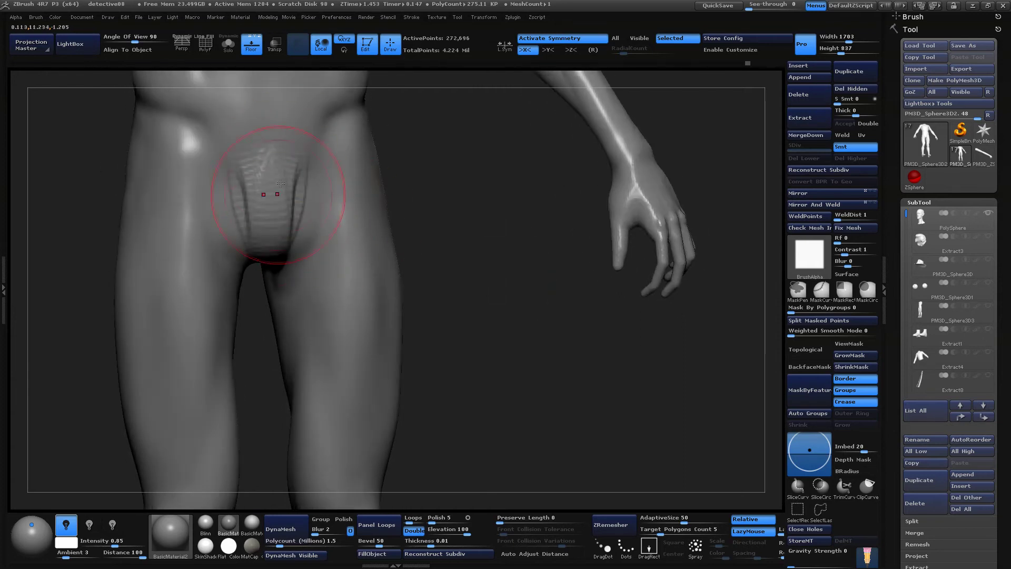
mouse_move(281, 183)
left_mouse_down("shift")
mouse_move(287, 195)
mouse_move(282, 178)
left_mouse_up("shift")
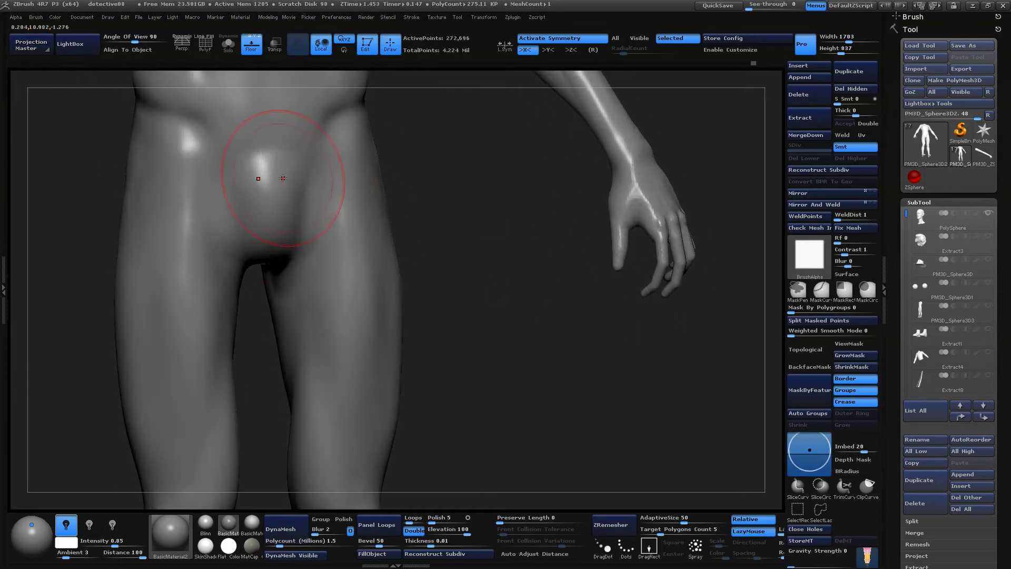
mouse_move(485, 363)
left_mouse_down("alt")
mouse_move(481, 372)
mouse_move(523, 376)
mouse_move(557, 338)
mouse_move(578, 353)
mouse_move(581, 328)
left_mouse_up("alt")
mouse_move(582, 328)
left_mouse_down()
mouse_move(626, 350)
mouse_move(542, 408)
mouse_move(519, 368)
left_mouse_up()
left_click_drag(466, 340, 461, 354)
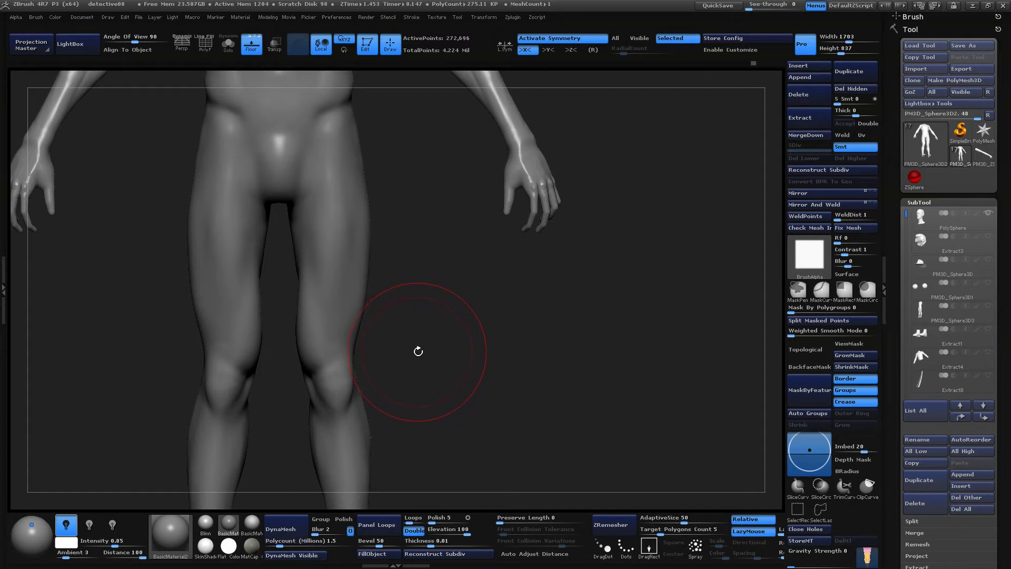
Switch to the Move brush and set its draw size to 186 for adjusting the body's silhouette
mouse_move(418, 352)
left_mouse_down()
mouse_move(558, 361)
mouse_move(562, 342)
mouse_move(503, 435)
mouse_move(509, 447)
left_mouse_up()
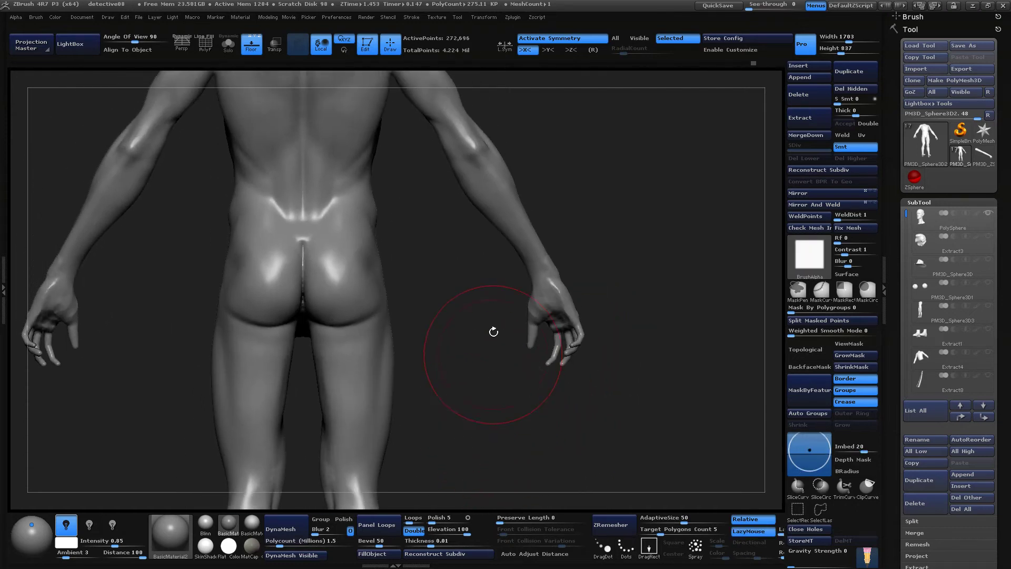
mouse_move(493, 331)
left_mouse_down()
mouse_move(463, 451)
mouse_move(583, 368)
mouse_move(573, 374)
mouse_move(550, 295)
left_mouse_up()
mouse_move(515, 379)
left_mouse_down()
mouse_move(539, 406)
mouse_move(492, 386)
mouse_move(486, 406)
mouse_move(506, 428)
left_mouse_up()
left_click_drag(527, 437, 513, 338, "alt")
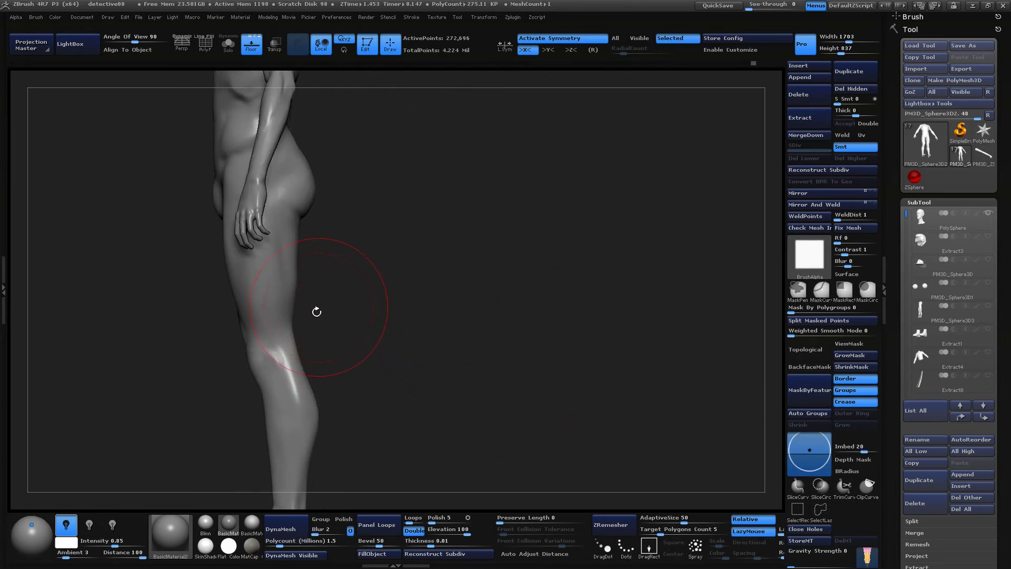
key("b")
left_click(352, 259)
mouse_move(463, 300)
left_mouse_down()
mouse_move(400, 305)
mouse_move(482, 324)
left_mouse_up()
left_click_drag(541, 402, 334, 208)
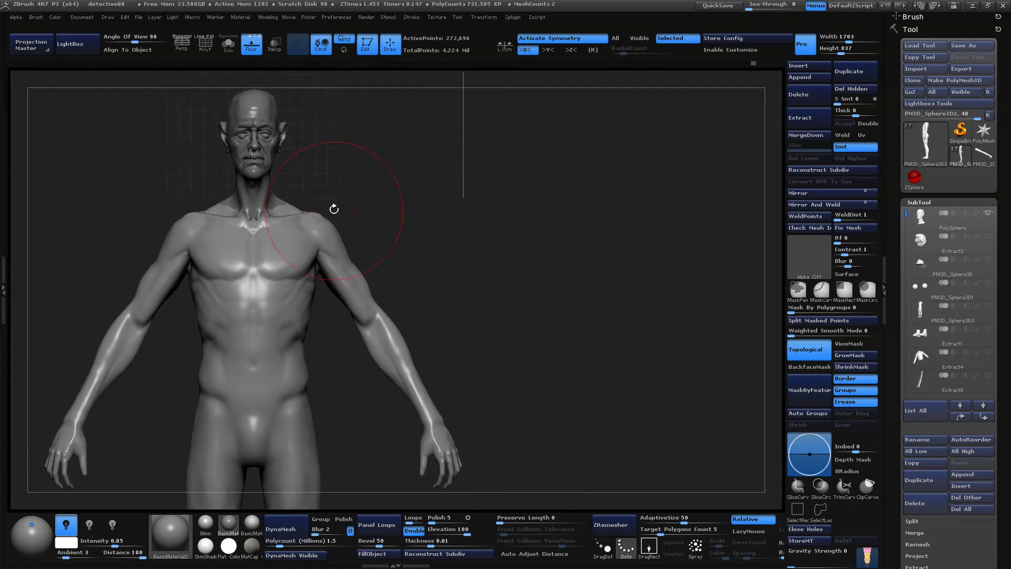
key("space")
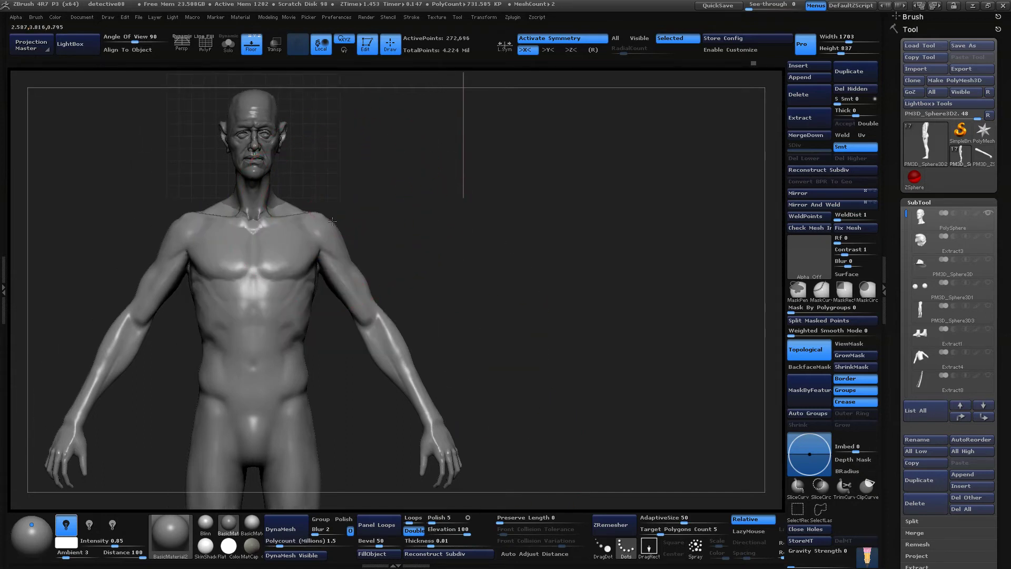
Reshape the outer contour of the hips and upper thighs with the Move brush, smoothing the outer hip
left_click_drag(524, 391, 503, 266, "alt")
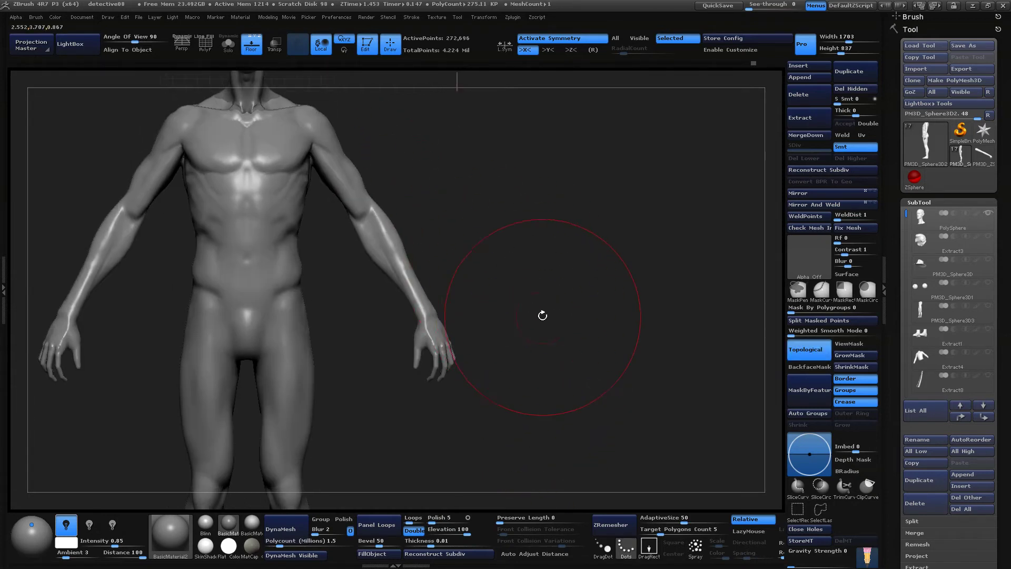
left_click_drag(542, 316, 592, 221)
left_click_drag(358, 220, 416, 352)
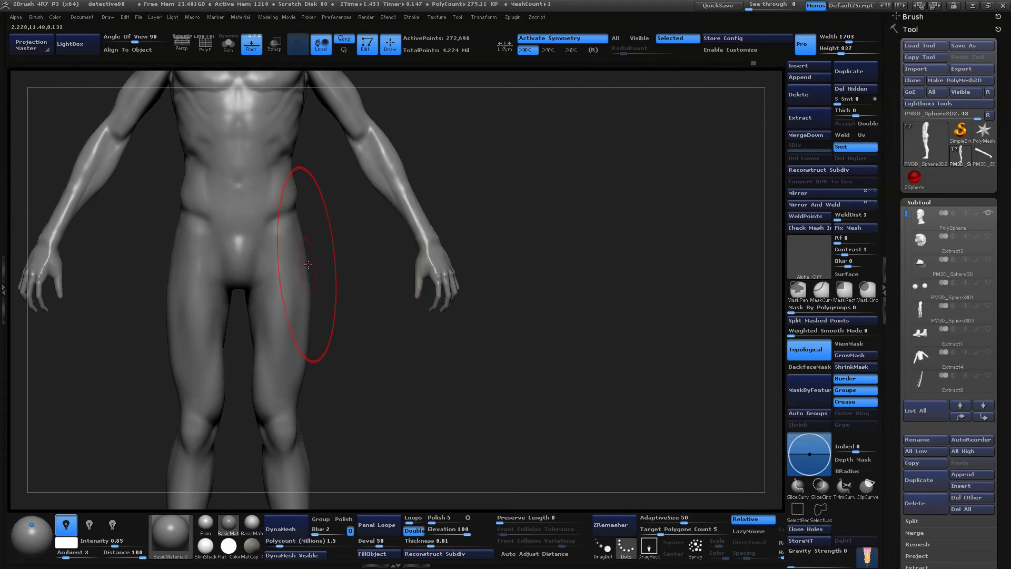
left_click_drag(329, 259, 312, 330, "alt")
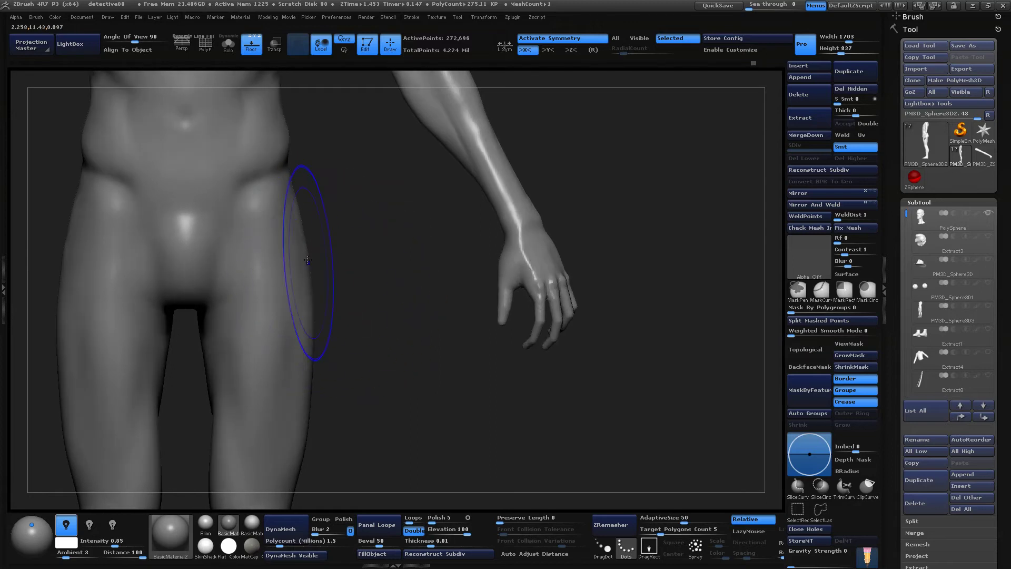
left_click_drag(588, 218, 334, 248)
mouse_move(253, 389)
left_mouse_down()
mouse_move(304, 384)
mouse_move(349, 314)
left_mouse_up()
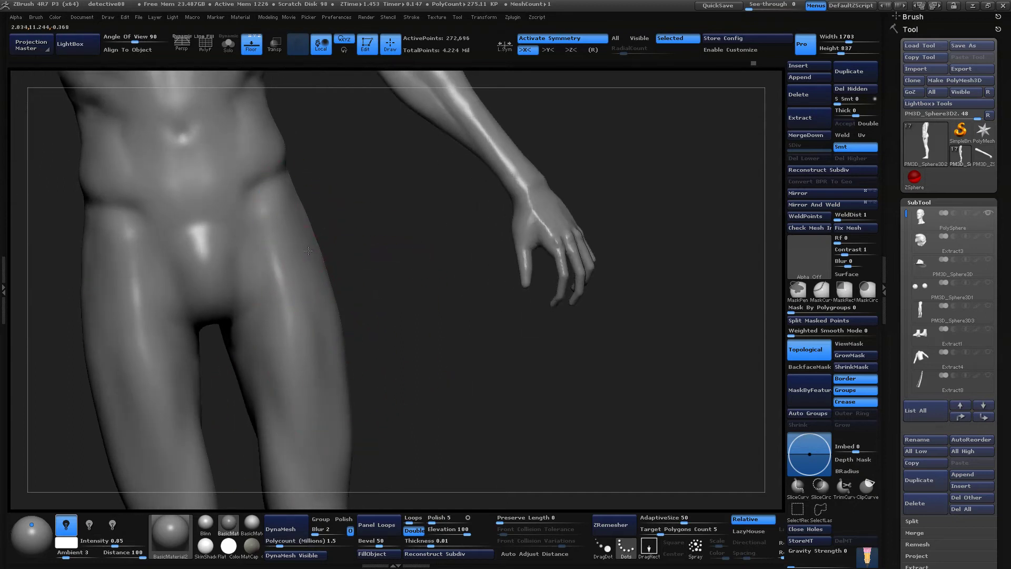
left_click_drag(406, 366, 369, 392, "alt")
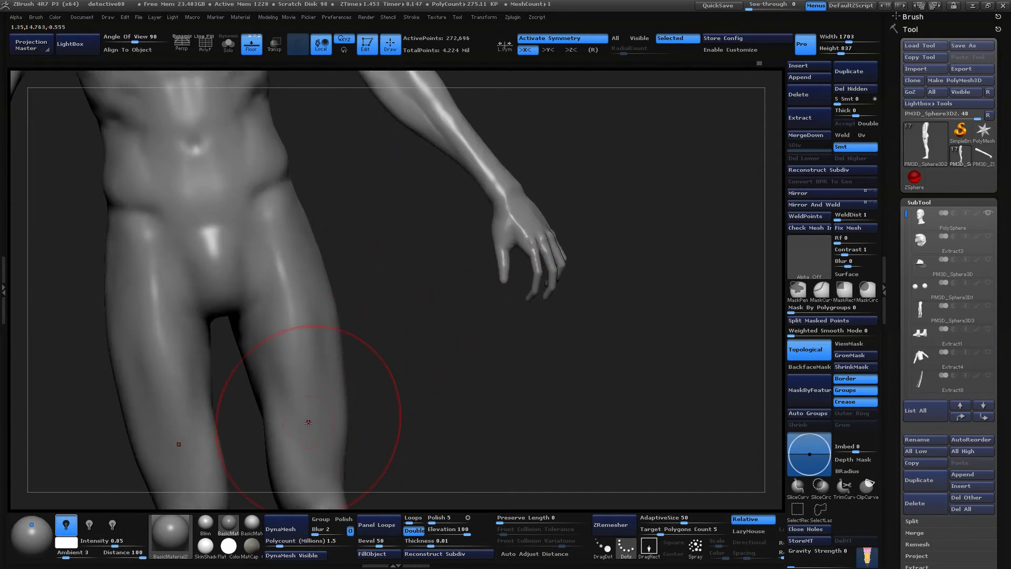
Adjust the front and outer contour of the lower thighs down to the knees
left_click_drag(312, 419, 347, 343)
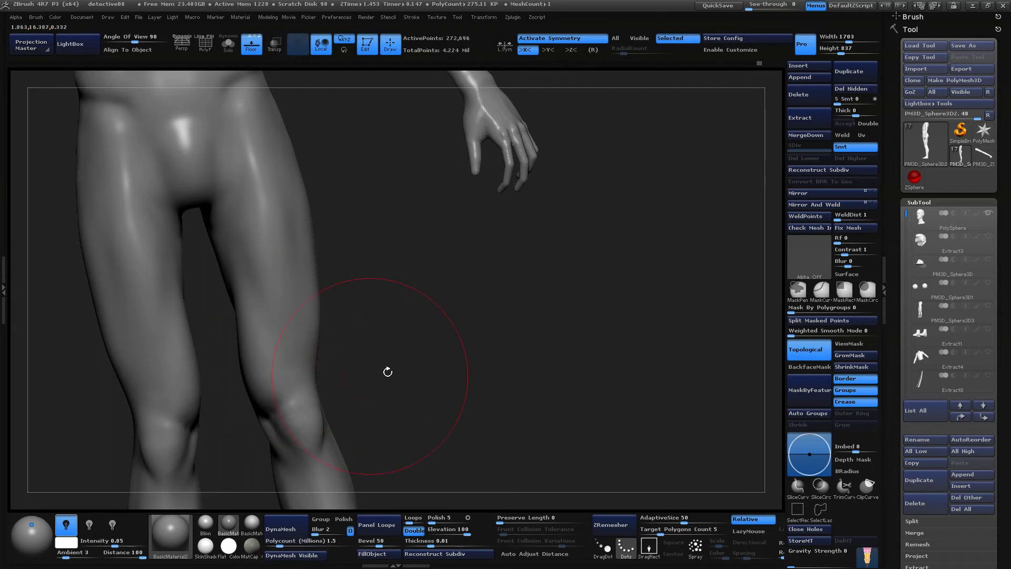
left_click_drag(388, 372, 406, 297)
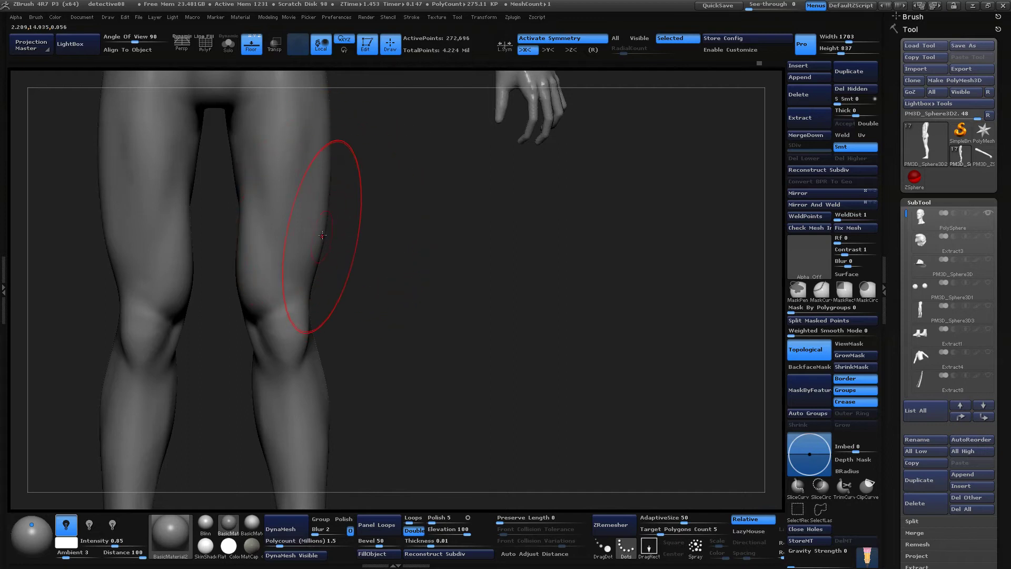
left_click_drag(399, 379, 369, 429, "alt")
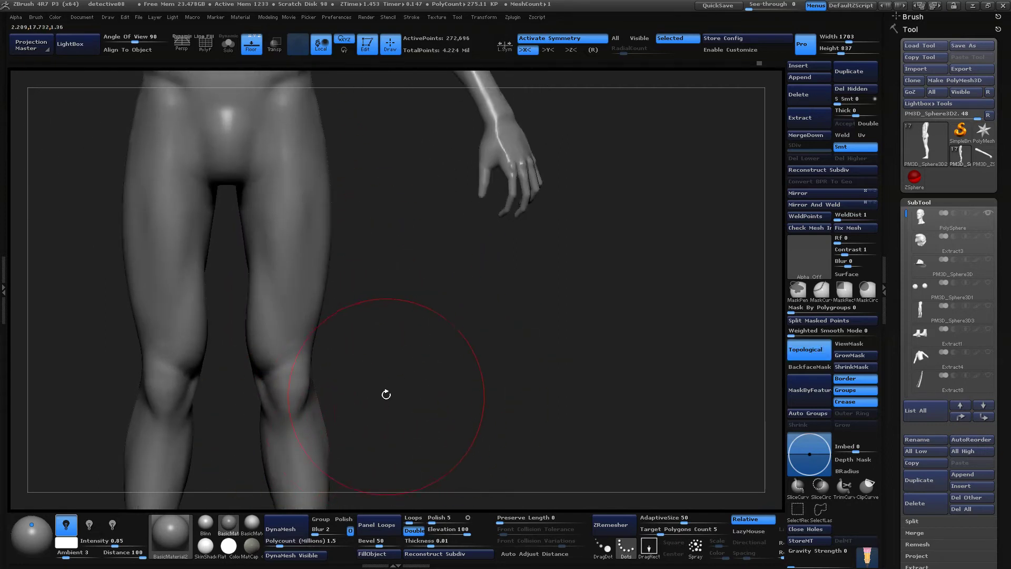
left_click_drag(386, 394, 410, 303, "alt")
mouse_move(403, 245)
left_mouse_down("alt")
mouse_move(416, 287)
mouse_move(413, 356)
mouse_move(326, 260)
left_mouse_up("alt")
Enlarge the Move brush to a draw size of 270 and reshape the outer thighs above the knees
key("space")
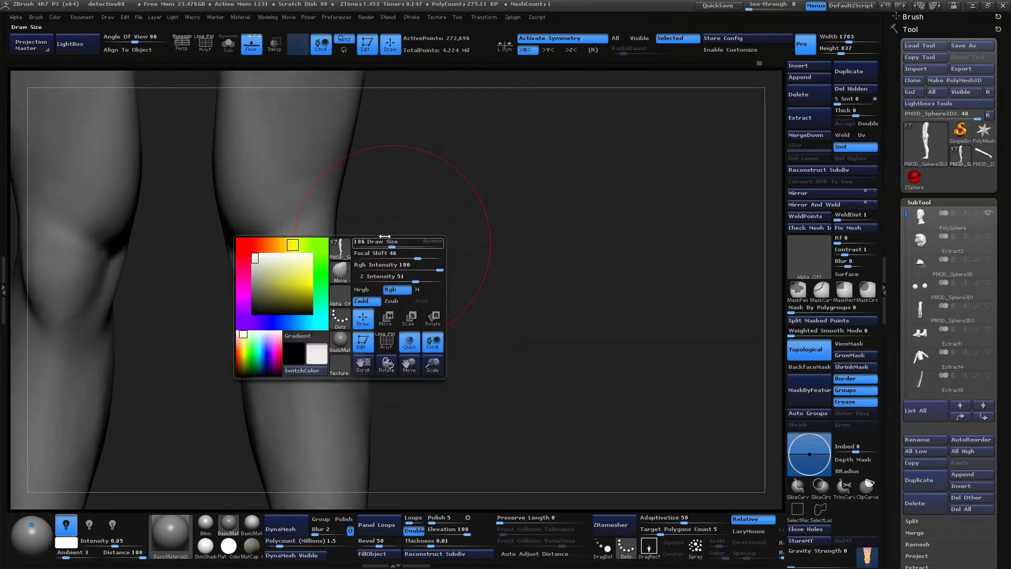
left_click_drag(387, 243, 399, 244)
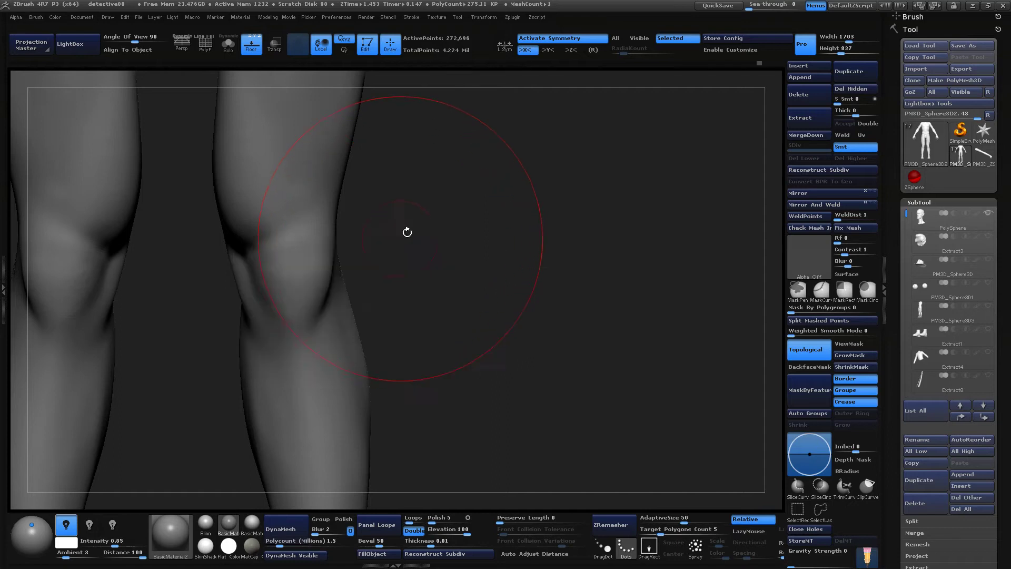
mouse_move(477, 237)
left_mouse_down("alt")
mouse_move(612, 301)
mouse_move(529, 255)
left_mouse_up("alt")
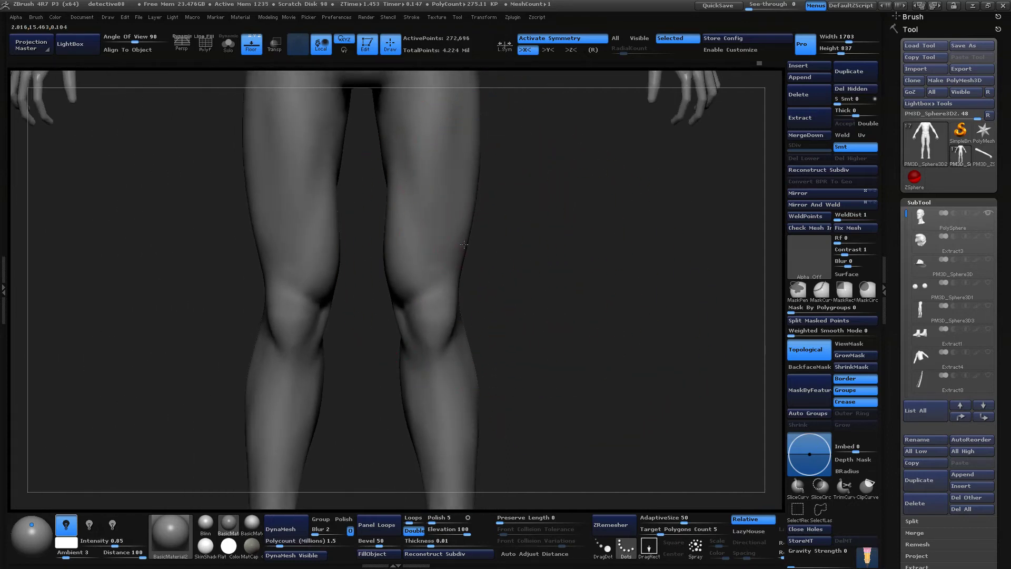
left_click_drag(464, 243, 472, 238)
left_click_drag(498, 155, 465, 223, "alt")
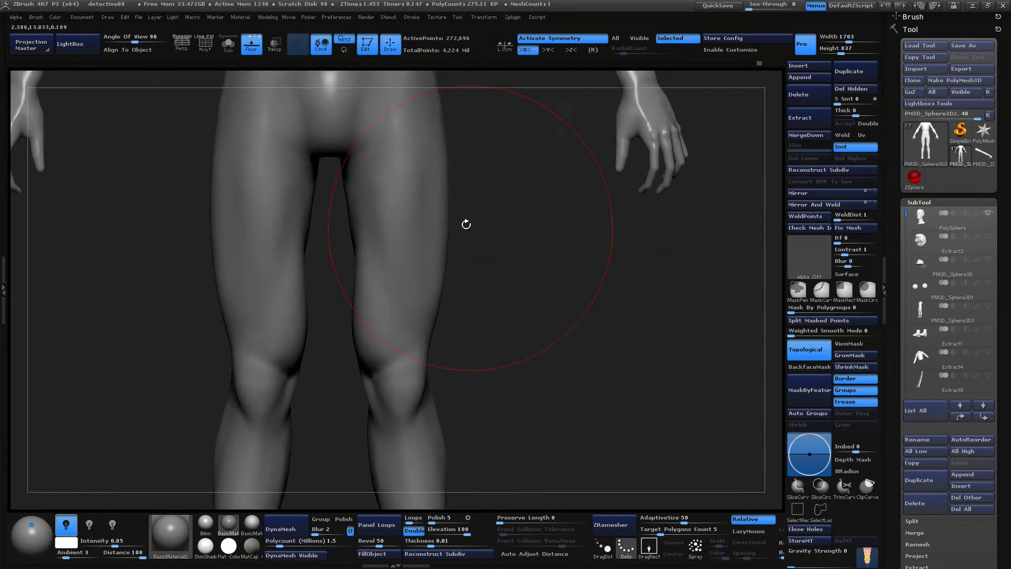
Adjust the back of the inner lower thighs and knees with the large Move brush
mouse_move(486, 267)
left_mouse_down()
mouse_move(495, 307)
mouse_move(519, 279)
mouse_move(550, 354)
left_mouse_up()
left_click_drag(593, 303, 586, 298)
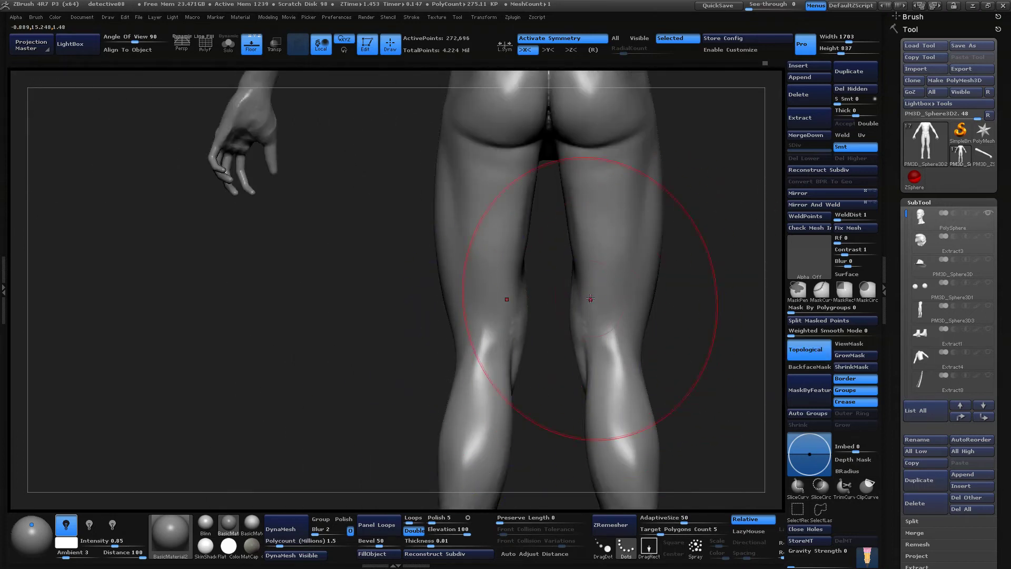
mouse_move(652, 381)
left_mouse_down("alt")
mouse_move(581, 316)
mouse_move(593, 365)
mouse_move(536, 367)
left_mouse_up("alt")
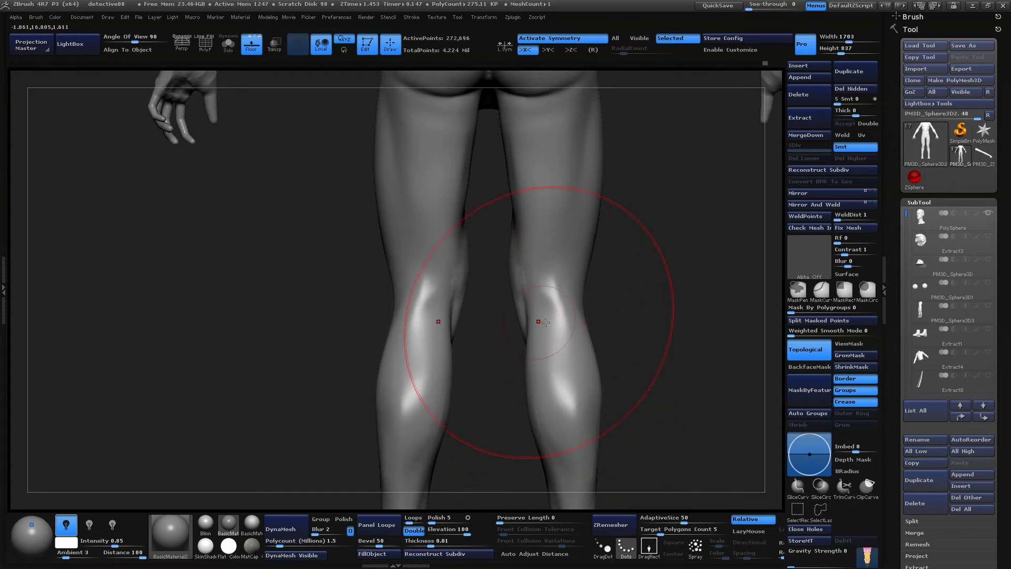
mouse_move(540, 320)
right_mouse_down("ctrl")
mouse_move(544, 285)
mouse_move(651, 337)
right_mouse_up("ctrl")
mouse_move(650, 337)
right_mouse_down("alt")
mouse_move(629, 318)
mouse_move(608, 348)
mouse_move(621, 377)
mouse_move(567, 379)
mouse_move(576, 384)
mouse_move(598, 377)
mouse_move(571, 300)
right_mouse_up("alt")
right_click_drag(571, 300, 545, 349, "ctrl")
mouse_move(631, 333)
right_mouse_down()
mouse_move(655, 330)
mouse_move(647, 277)
mouse_move(634, 333)
mouse_move(600, 346)
mouse_move(639, 343)
mouse_move(536, 339)
right_mouse_up()
Reduce the Move brush size and reshape the outer and rear contours of the calves
key("space")
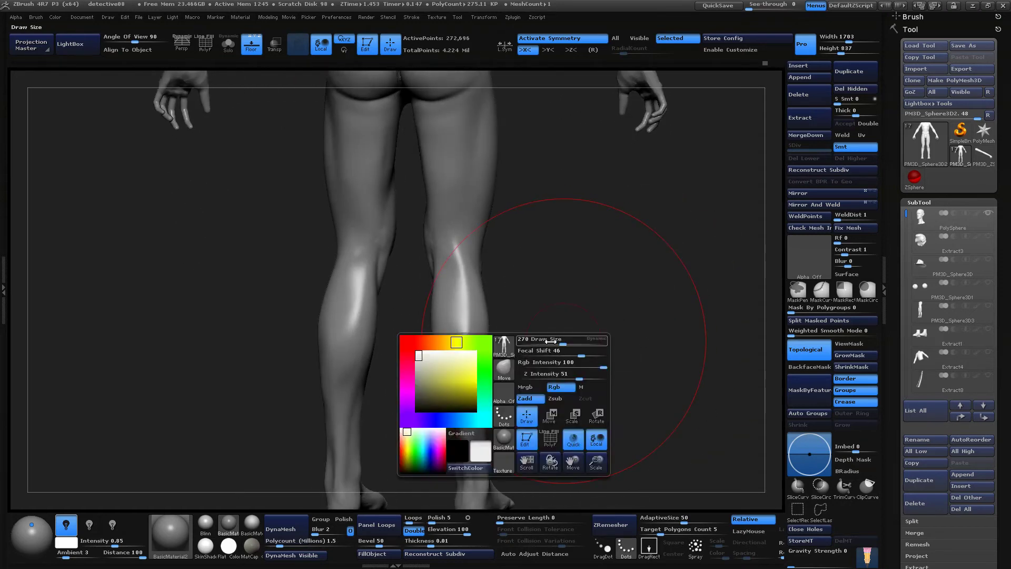
left_click_drag(550, 342, 561, 343)
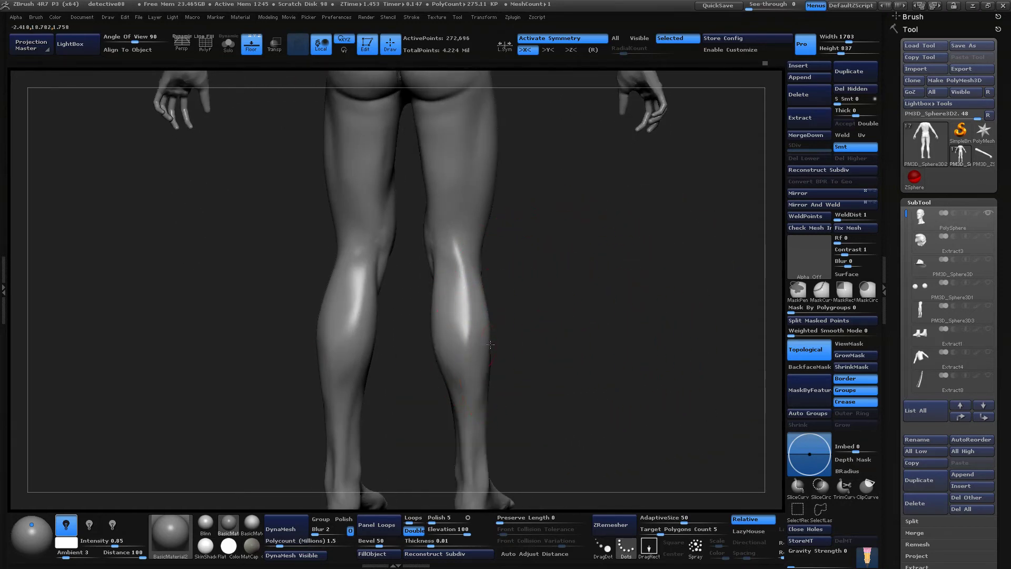
right_click_drag(549, 370, 583, 366)
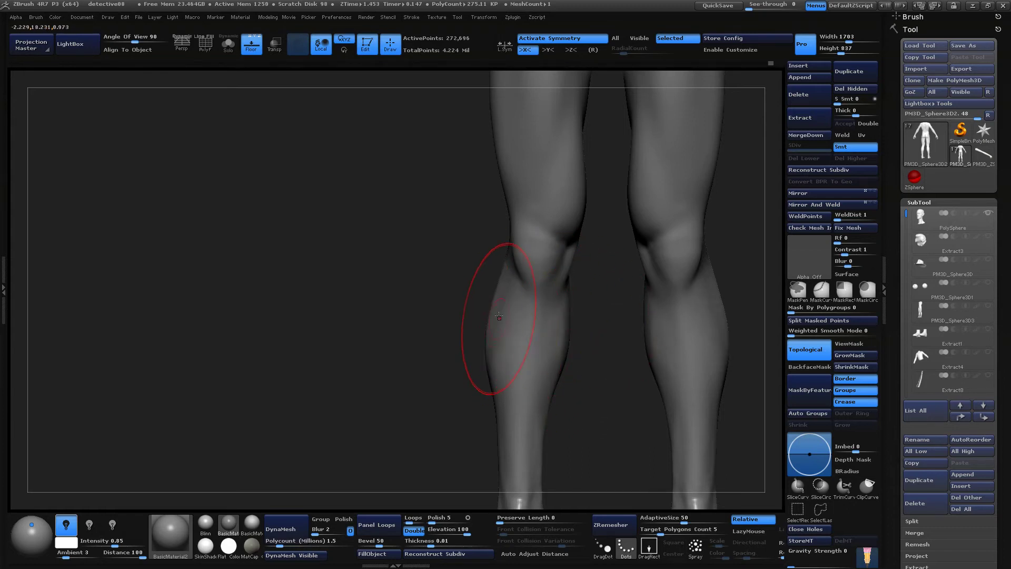
right_click_drag(587, 286, 539, 294)
right_click_drag(536, 423, 609, 326)
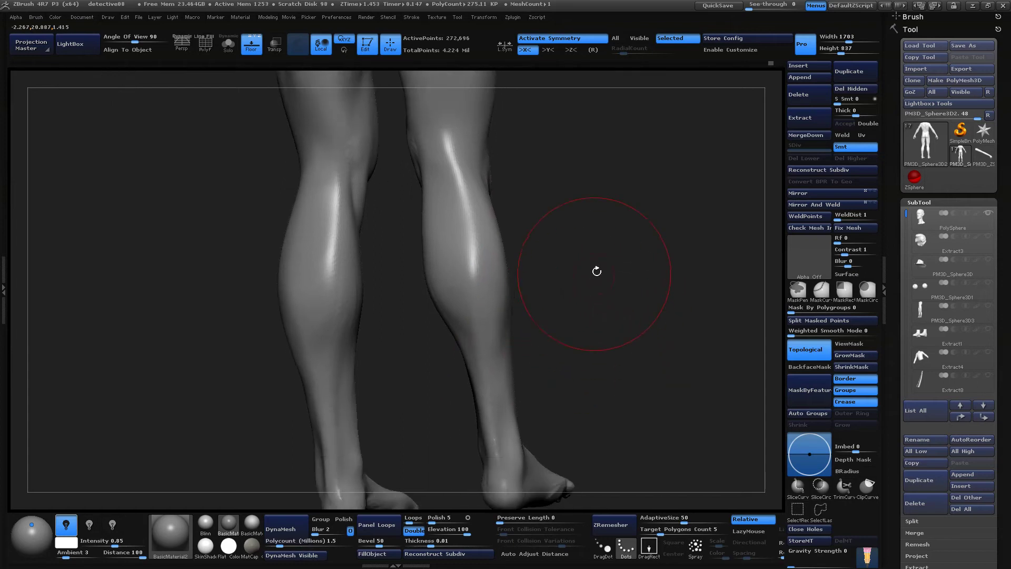
left_click_drag(617, 337, 500, 336)
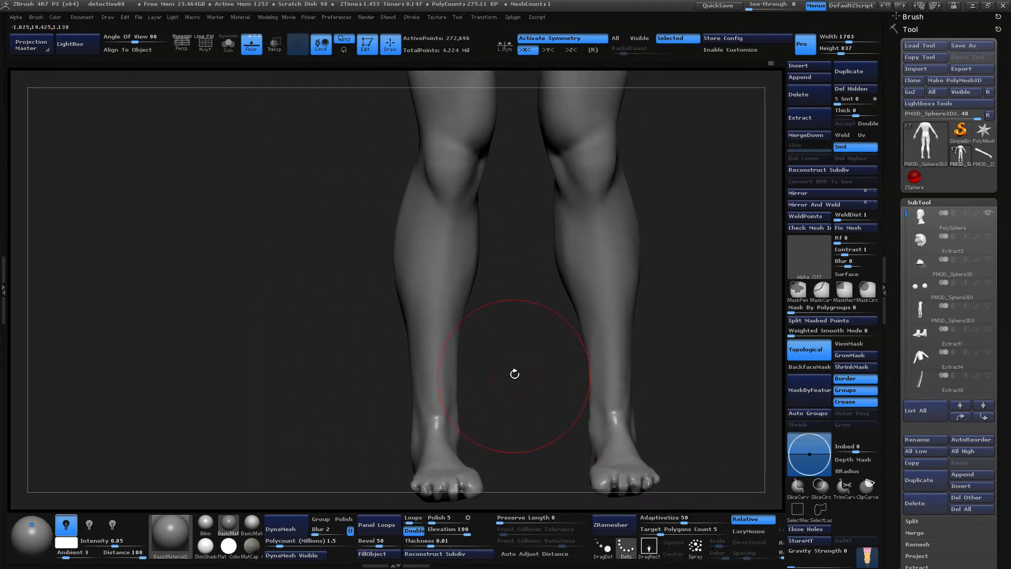
left_click_drag(521, 373, 520, 372)
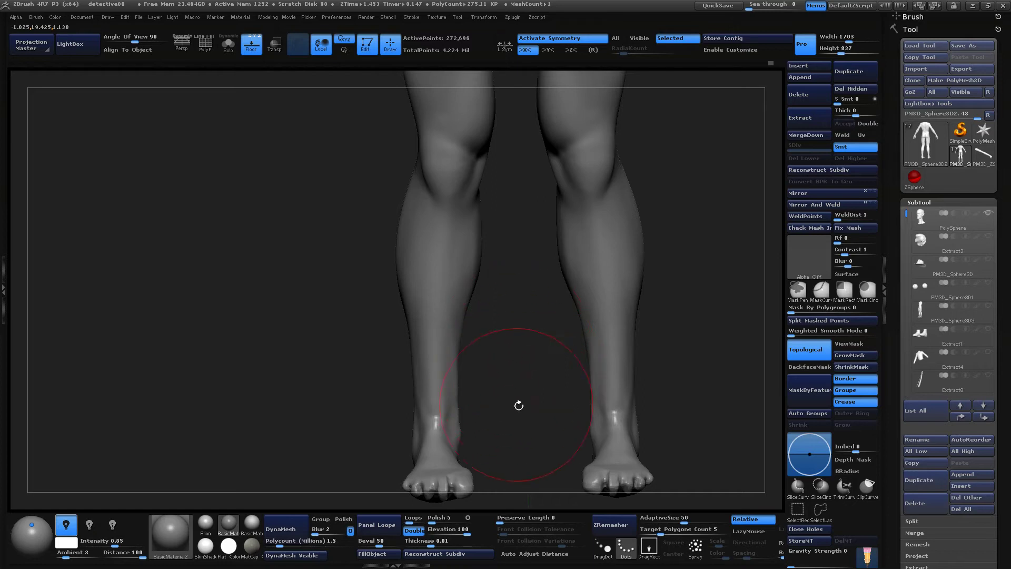
Adjust the outer thigh contour above the knees and the position of the knees
left_click_drag(703, 322, 628, 318, "alt")
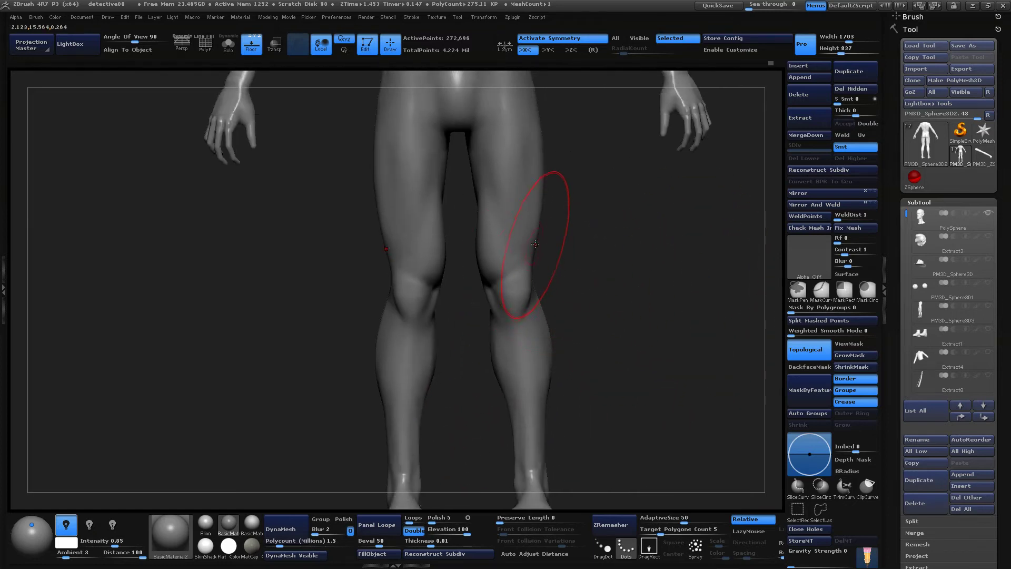
mouse_move(593, 255)
left_mouse_down("alt")
mouse_move(603, 300)
mouse_move(576, 361)
mouse_move(568, 340)
left_mouse_up("alt")
right_click(537, 311)
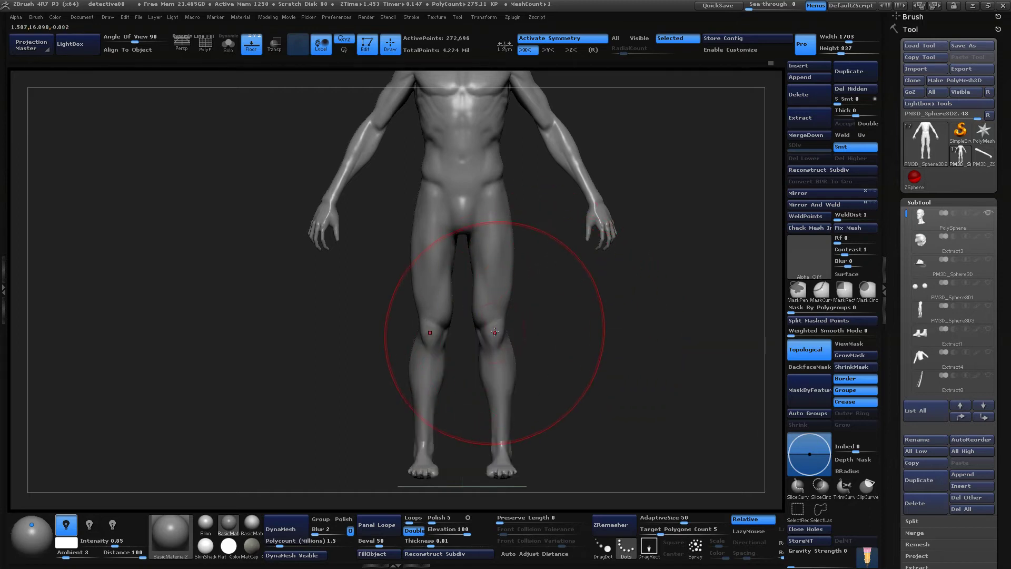
left_click_drag(495, 332, 493, 326)
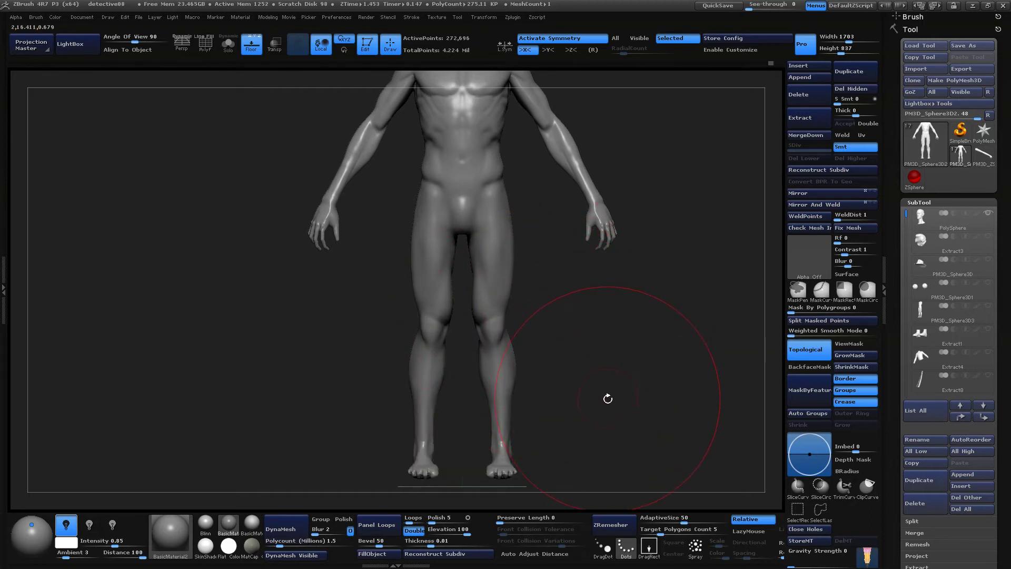
Reshape the inner sides of the knees and upper calves with the Move brush
mouse_move(604, 377)
left_mouse_down("alt")
mouse_move(605, 440)
mouse_move(508, 333)
left_mouse_up("alt")
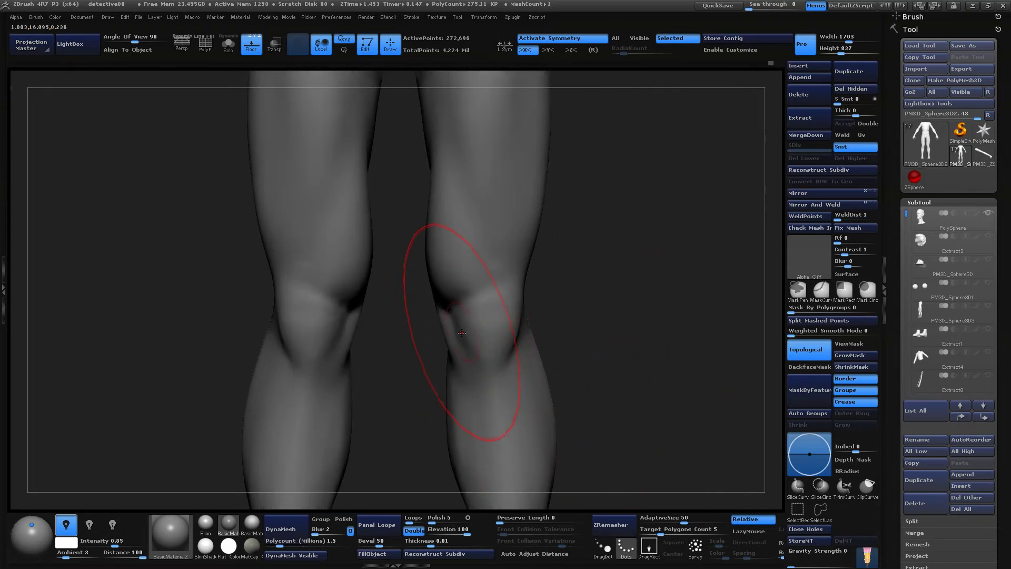
left_click_drag(434, 308, 464, 316)
key("space")
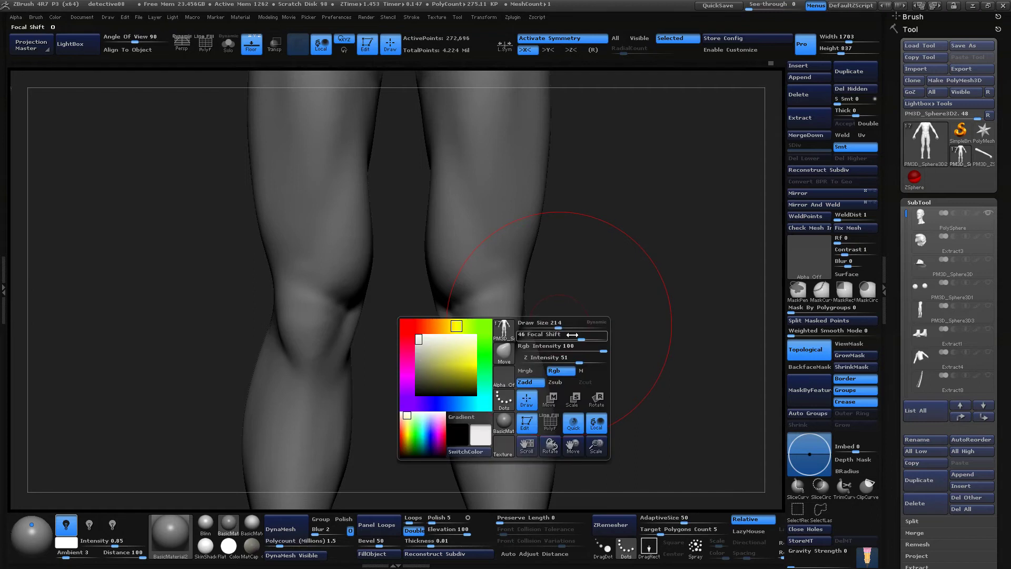
left_click_drag(593, 305, 596, 272)
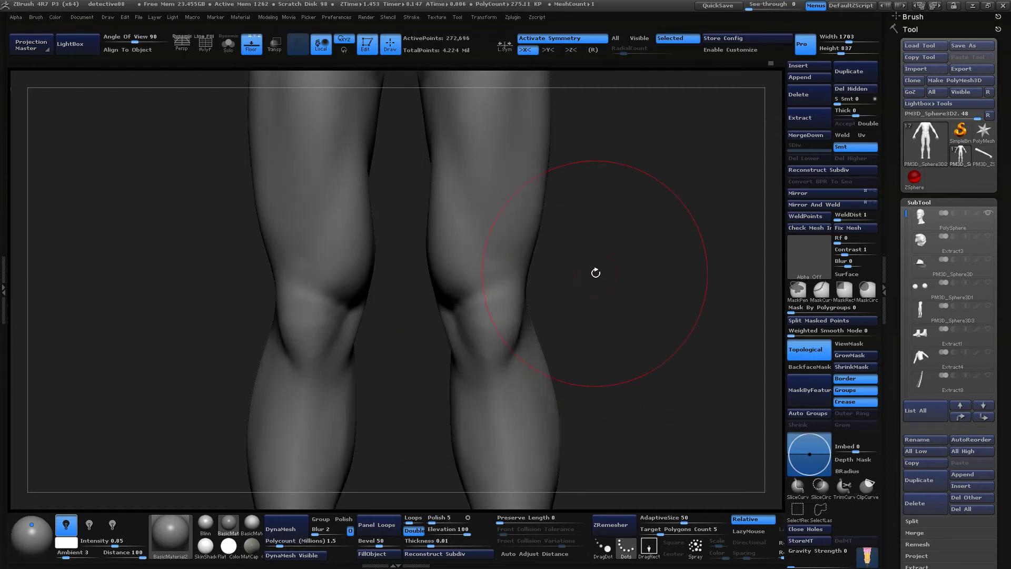
Refine the shape of the kneecaps and the thigh mass above them from front and three-quarter angles
mouse_move(561, 306)
left_mouse_down("alt")
mouse_move(580, 346)
mouse_move(613, 321)
mouse_move(592, 280)
mouse_move(604, 210)
left_mouse_up("alt")
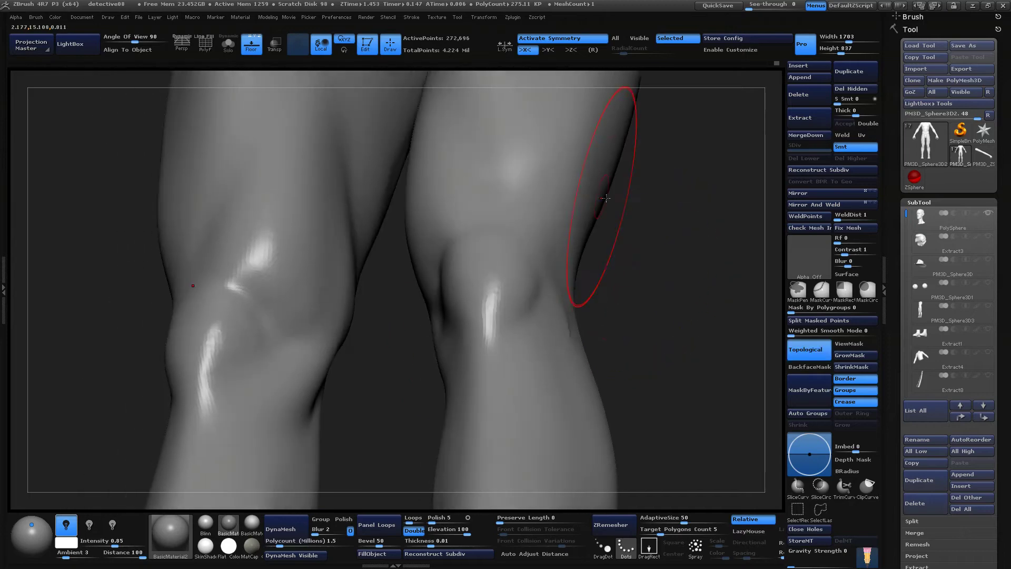
left_click_drag(644, 297, 657, 332)
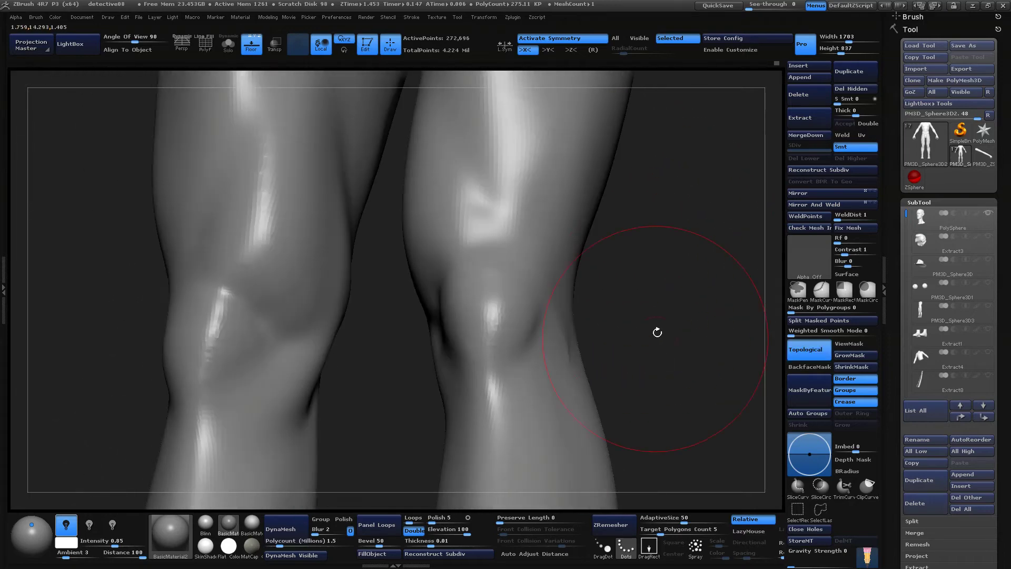
key("space")
left_click_drag(657, 271, 576, 309)
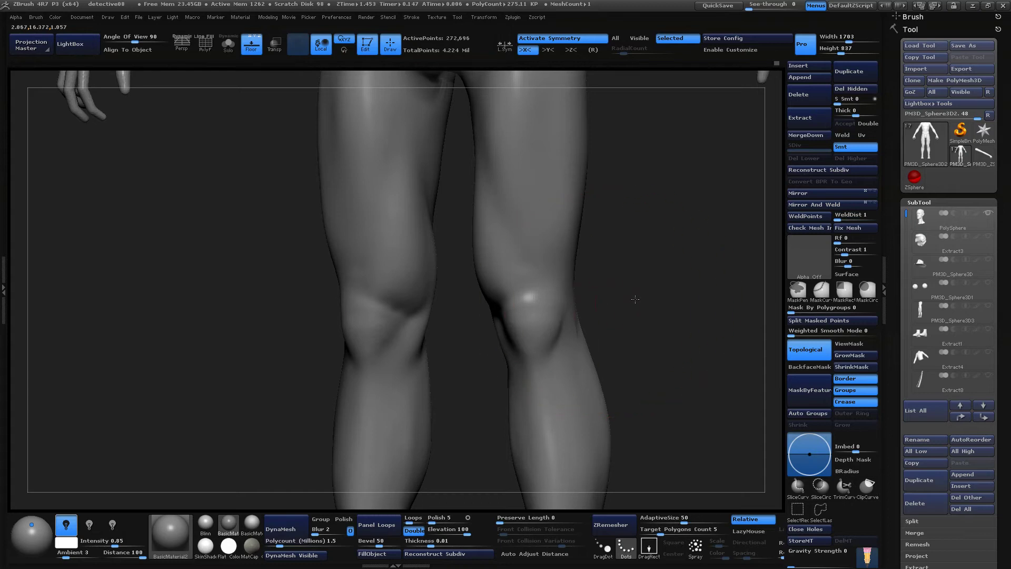
mouse_move(635, 299)
left_mouse_down()
mouse_move(542, 338)
mouse_move(514, 402)
mouse_move(546, 333)
mouse_move(652, 290)
mouse_move(548, 298)
mouse_move(630, 310)
left_mouse_up()
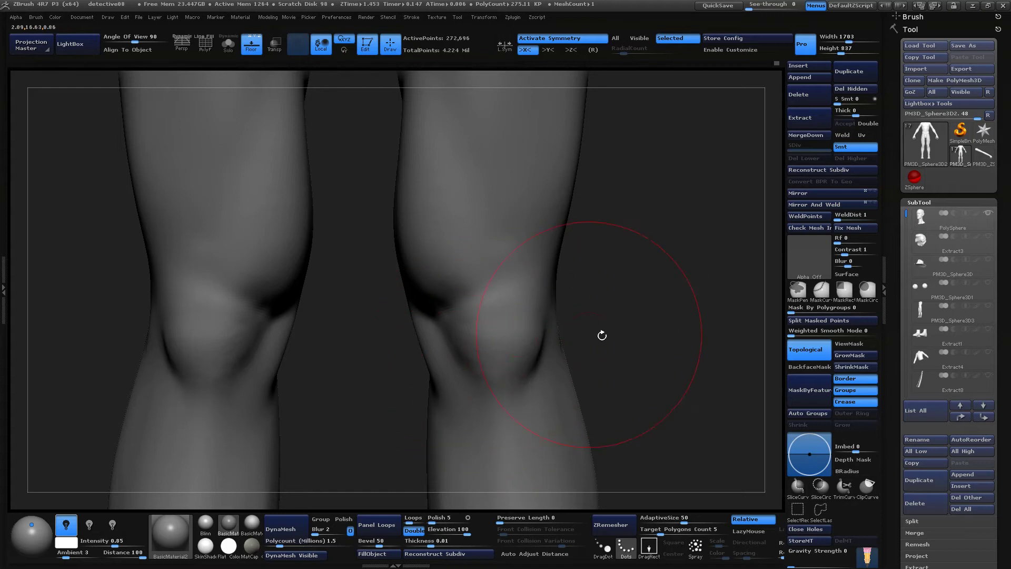
mouse_move(602, 336)
left_mouse_down("alt")
mouse_move(634, 318)
mouse_move(625, 284)
mouse_move(625, 318)
mouse_move(661, 325)
mouse_move(632, 334)
mouse_move(612, 322)
left_mouse_up("alt")
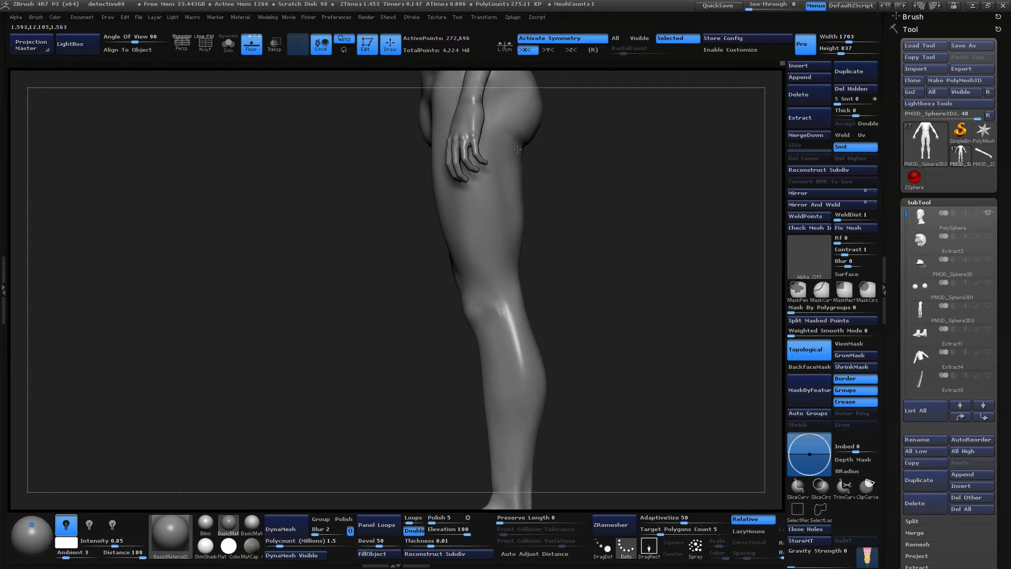
Adjust the Move brush size and reshape the rear contour of the buttocks
left_click_drag(552, 130, 564, 250, "alt")
key("space")
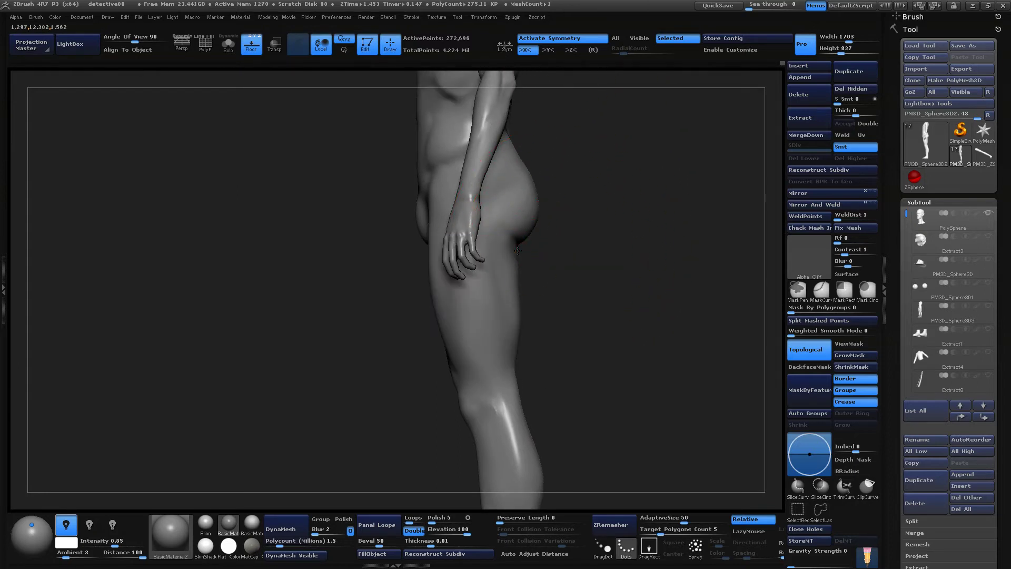
key("space")
key("space")
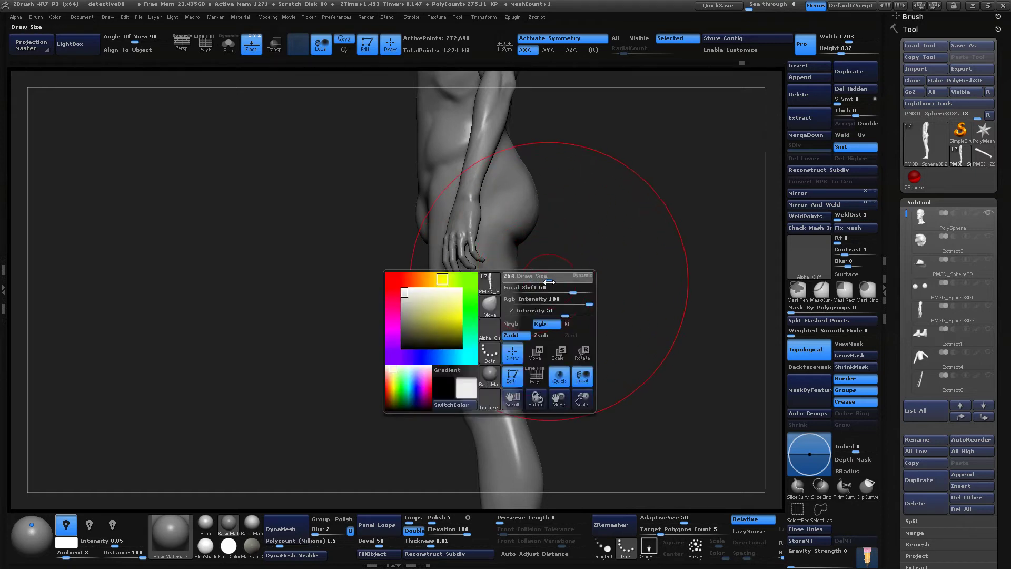
left_click_drag(514, 271, 684, 315)
key("space")
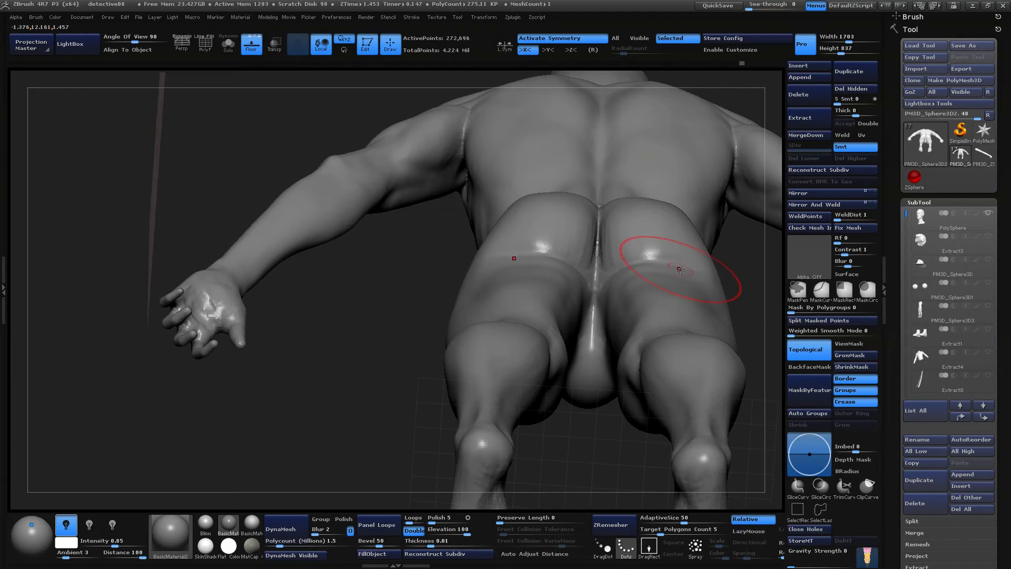
Refine the outer edge of the buttocks and the rear contour of the upper thighs
key("f")
key("space")
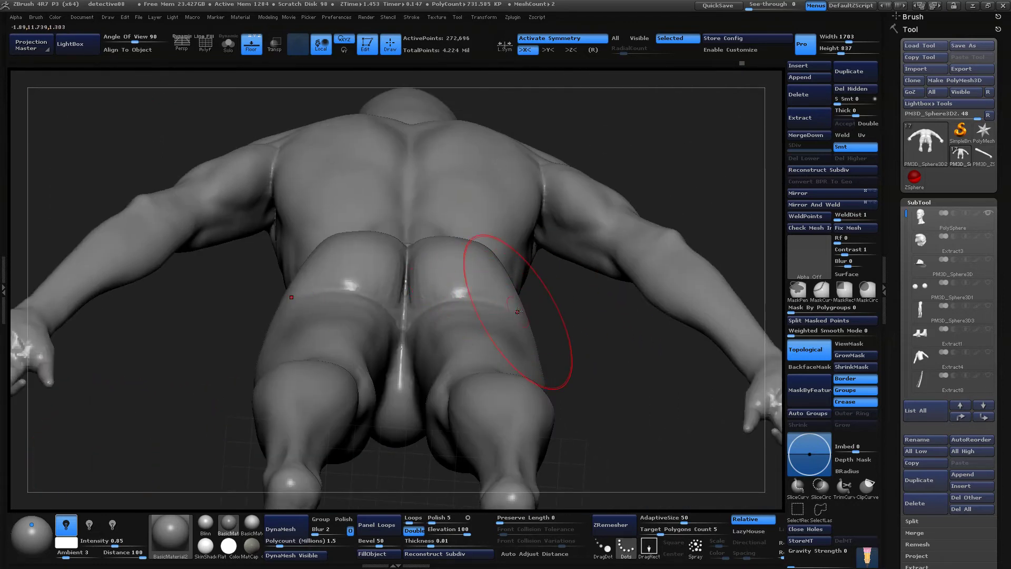
mouse_move(560, 349)
left_mouse_down()
mouse_move(583, 362)
mouse_move(508, 317)
left_mouse_up()
mouse_move(365, 163)
left_mouse_down()
mouse_move(526, 351)
mouse_move(605, 361)
mouse_move(661, 300)
mouse_move(605, 343)
left_mouse_up()
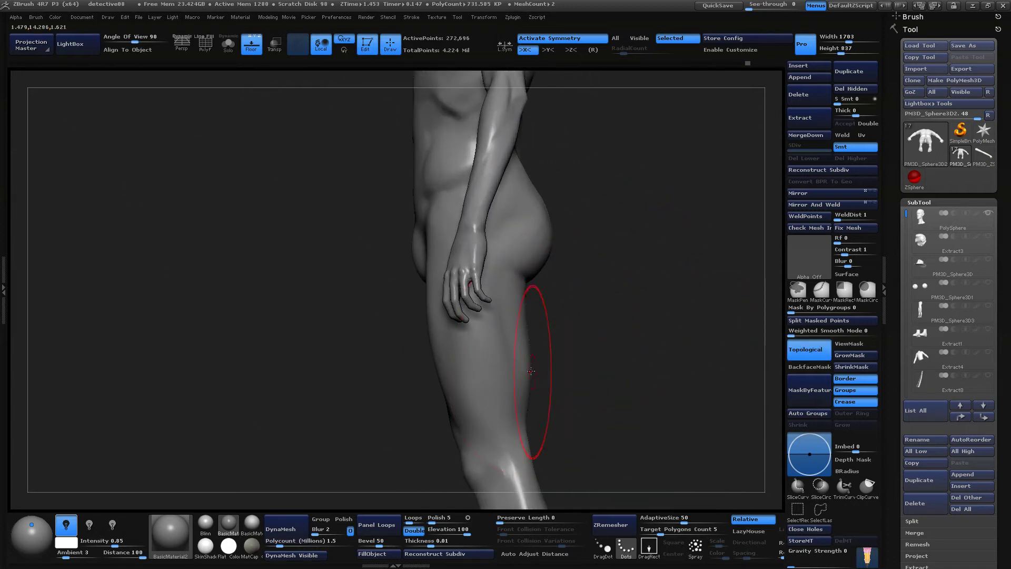
mouse_move(532, 380)
left_mouse_down()
mouse_move(583, 332)
mouse_move(522, 325)
mouse_move(549, 346)
mouse_move(504, 342)
left_mouse_up()
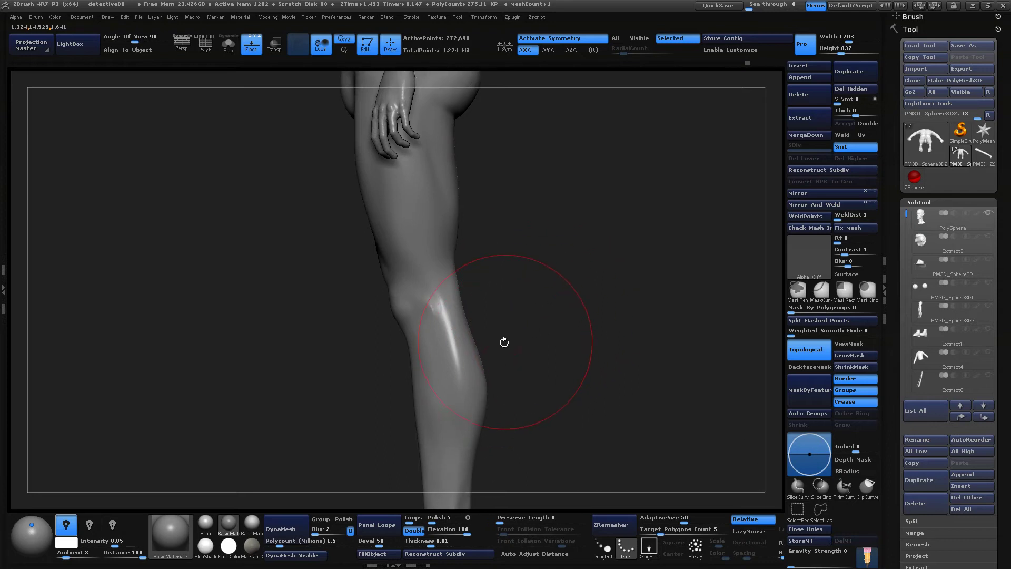
Examine the legs, feet, back and shoulders from below, behind and above
mouse_move(602, 350)
left_mouse_down()
mouse_move(532, 323)
mouse_move(542, 408)
mouse_move(466, 368)
mouse_move(548, 377)
mouse_move(537, 419)
mouse_move(690, 309)
mouse_move(702, 203)
mouse_move(659, 177)
left_mouse_up()
left_click_drag(676, 225, 576, 250)
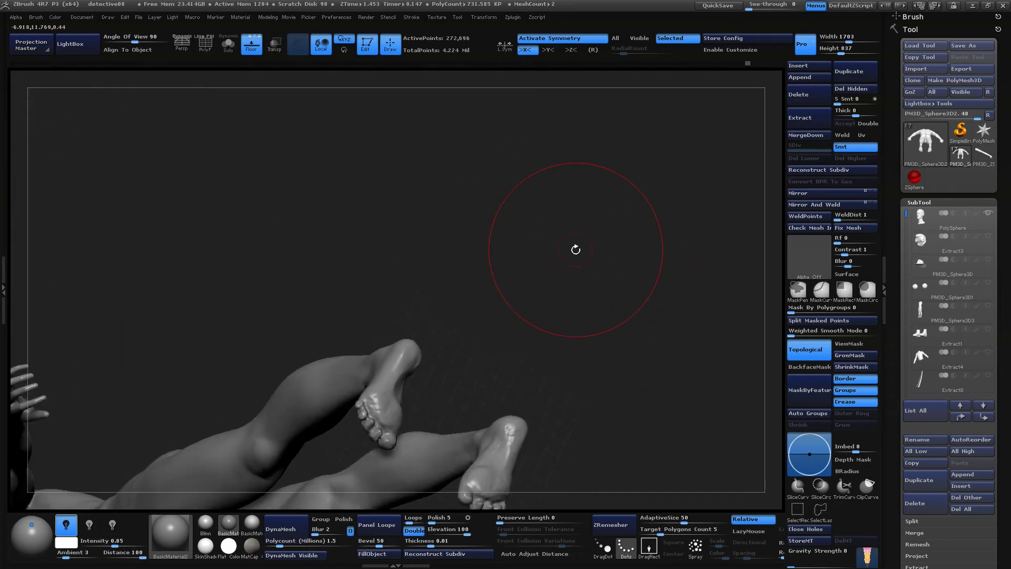
left_click_drag(571, 383, 529, 476)
left_click_drag(508, 295, 590, 331)
mouse_move(531, 260)
left_mouse_down()
mouse_move(521, 242)
mouse_move(541, 236)
mouse_move(517, 253)
mouse_move(467, 362)
mouse_move(382, 328)
mouse_move(400, 337)
mouse_move(289, 310)
left_mouse_up()
left_click_drag(356, 259, 457, 250)
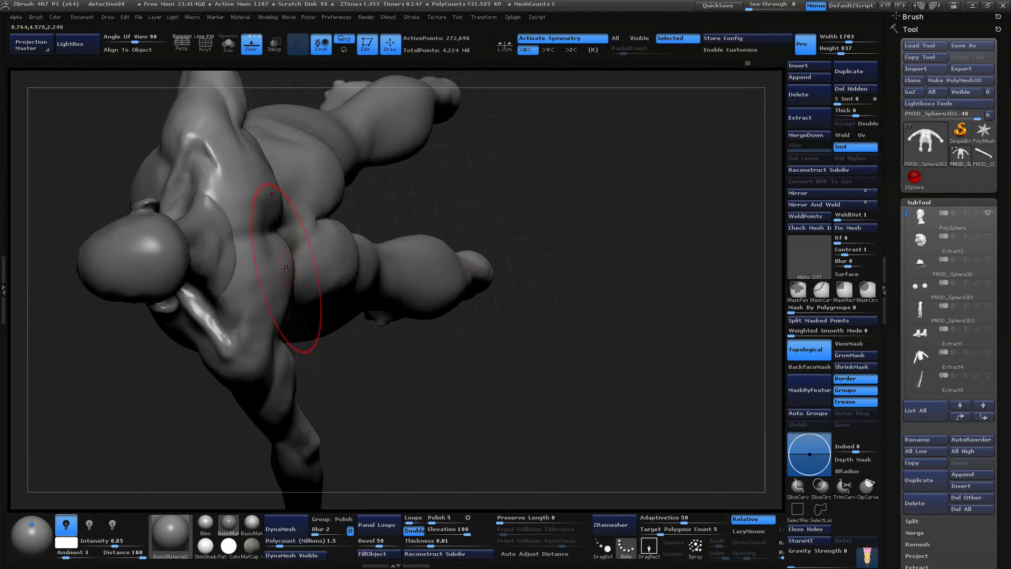
left_click_drag(464, 387, 643, 167)
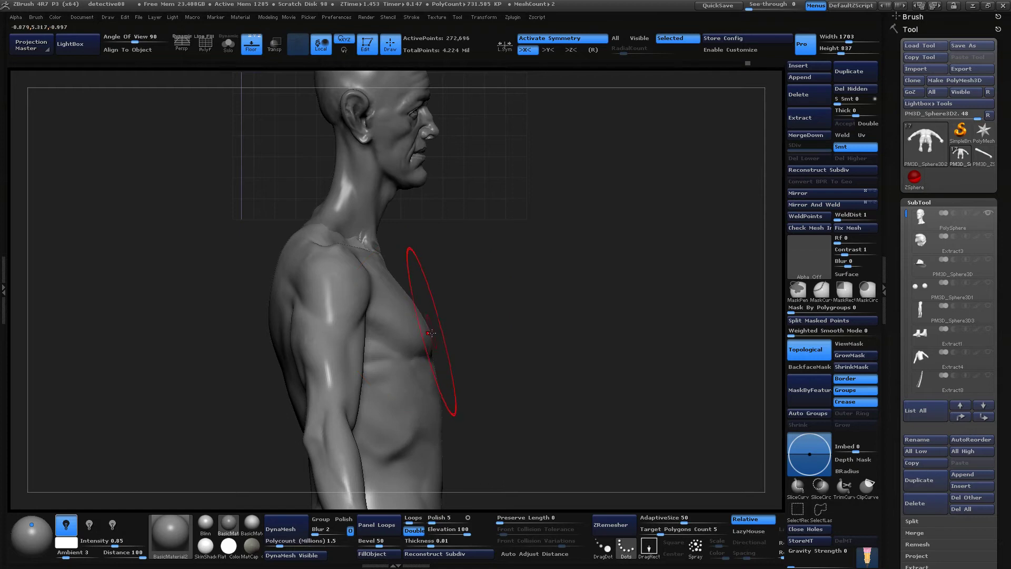
Enlarge the Move brush and reshape the chest profile and the lower edge of the chest muscles
mouse_move(538, 338)
left_mouse_down()
mouse_move(465, 350)
mouse_move(557, 316)
mouse_move(442, 336)
mouse_move(453, 361)
left_mouse_up()
key("space")
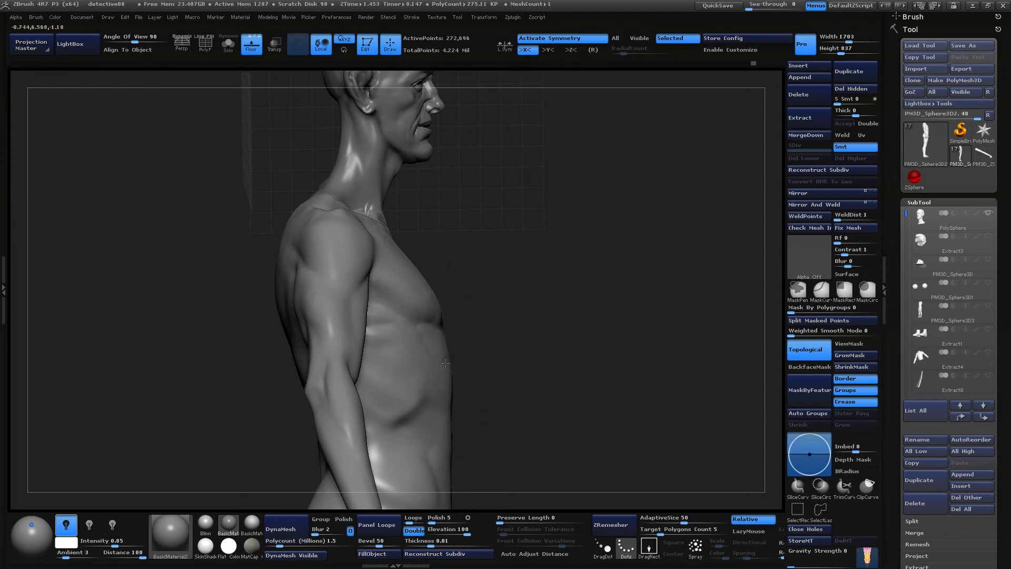
left_click_drag(474, 358, 463, 343)
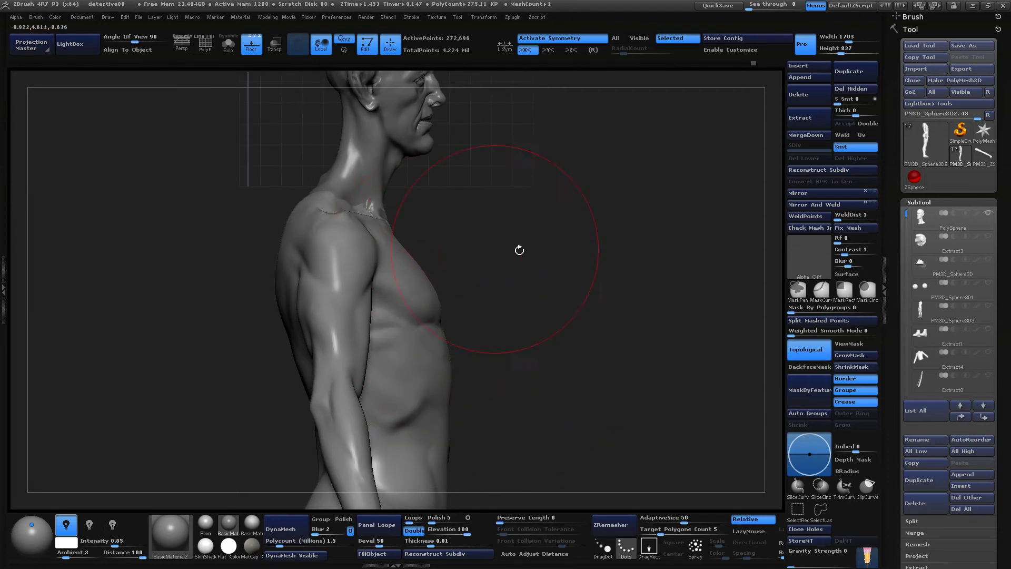
left_click_drag(519, 250, 556, 277)
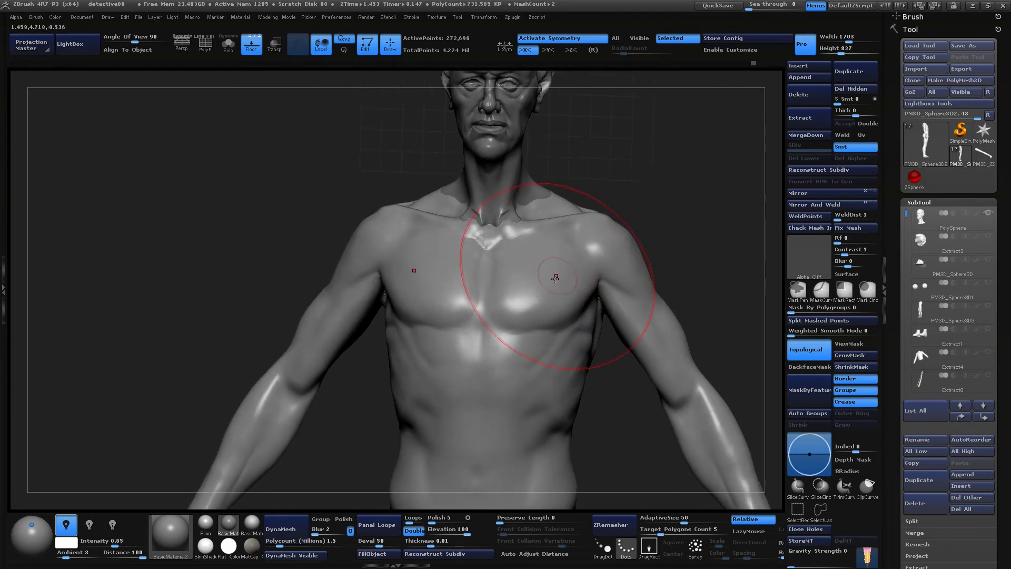
Refine the chest and the sides of the rib cage from front, low and three-quarter angles
mouse_move(676, 229)
left_mouse_down("shift")
mouse_move(680, 219)
mouse_move(616, 204)
mouse_move(657, 212)
mouse_move(650, 224)
mouse_move(653, 146)
mouse_move(491, 331)
left_mouse_up("shift")
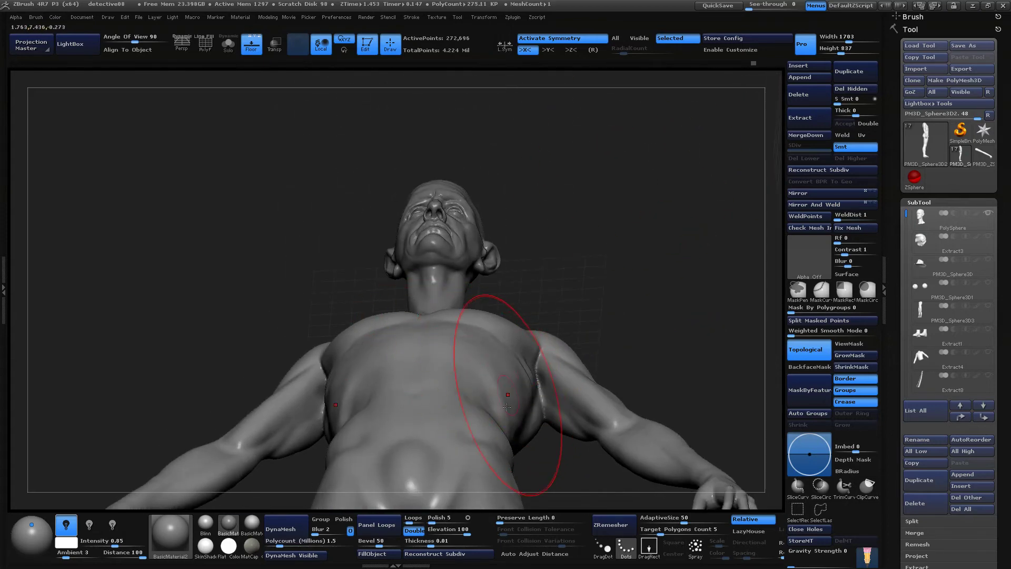
left_click_drag(610, 214, 532, 247)
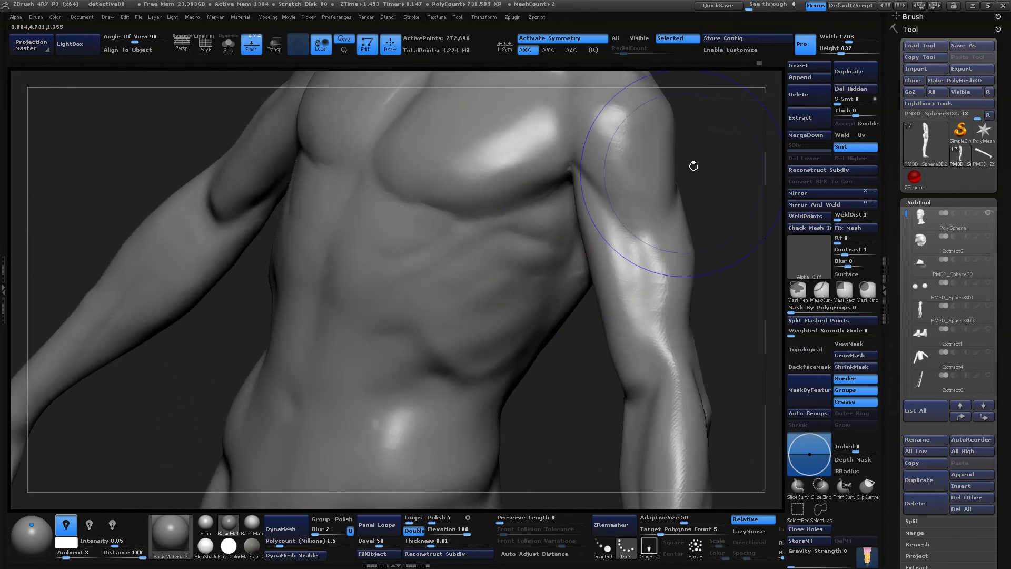
left_click_drag(685, 174, 707, 153, "shift")
mouse_move(703, 196)
left_mouse_down("alt")
mouse_move(627, 171)
mouse_move(635, 202)
left_mouse_up("alt")
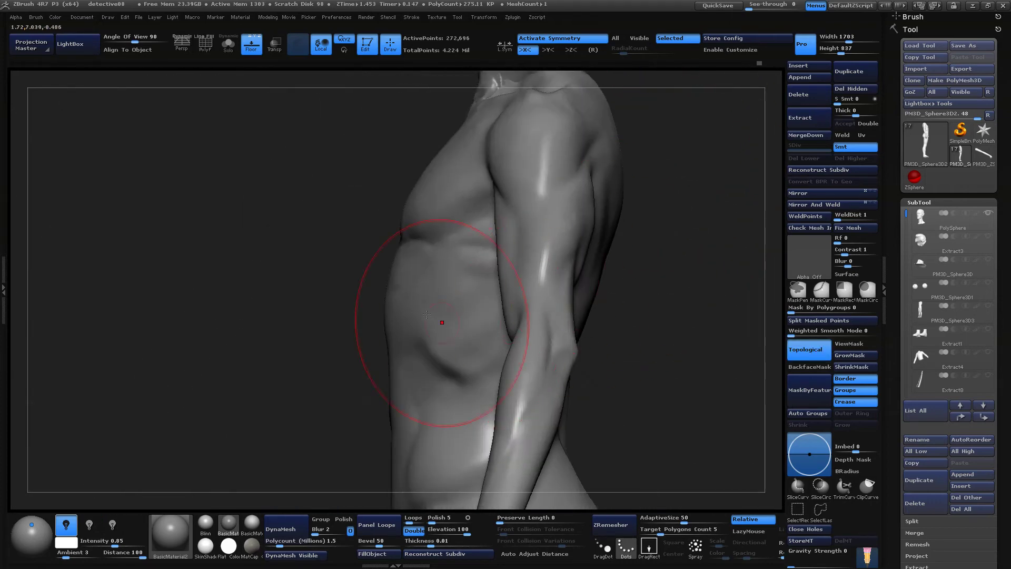
Adjust the crease under the chest muscles and the upper abdomen contour in side view
left_click_drag(311, 263, 279, 305, "alt")
left_click_drag(255, 216, 279, 303, "alt")
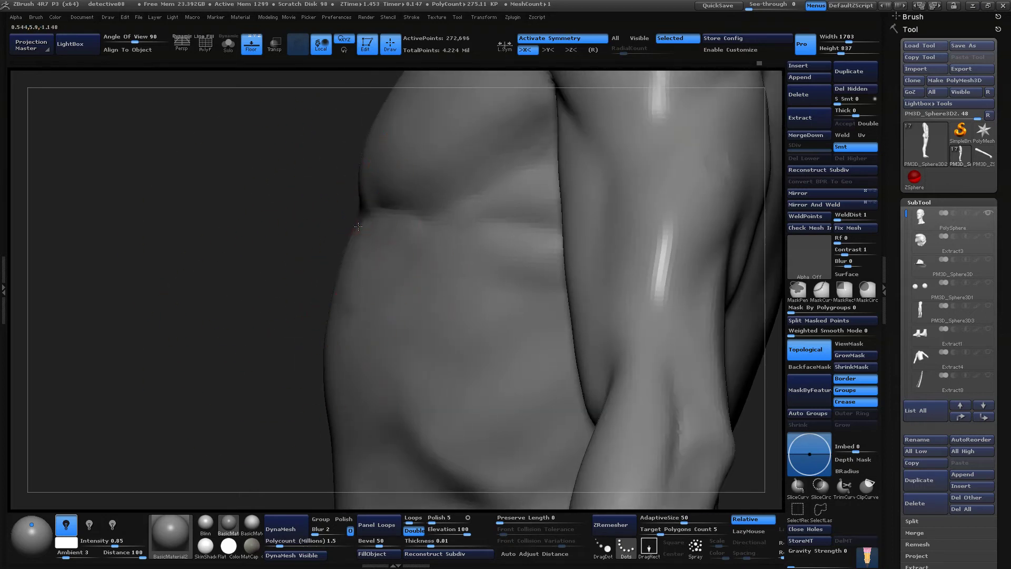
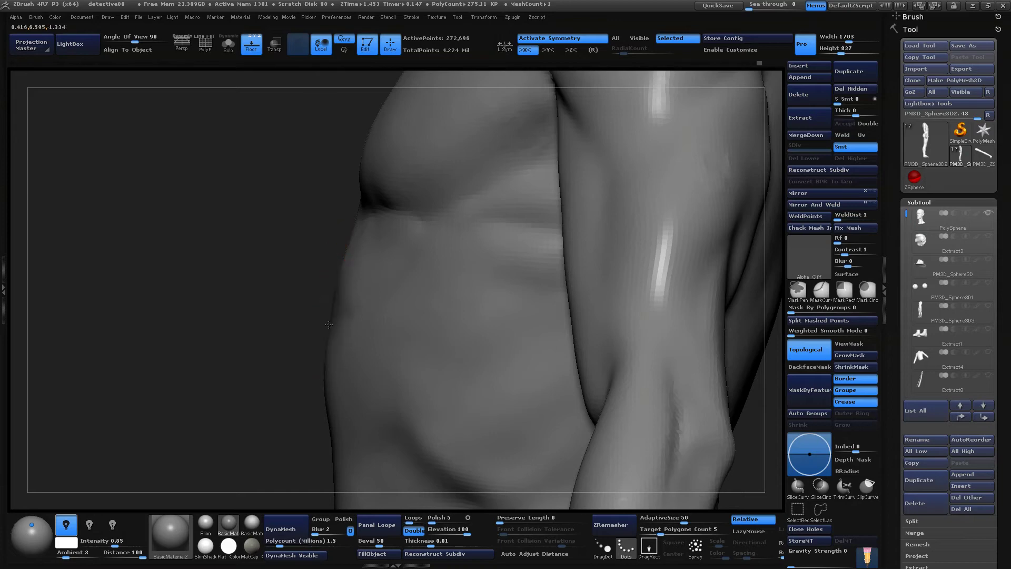
left_click_drag(279, 321, 300, 258, "alt")
Reduce the Move brush size and adjust the front of the rib cage below the chest muscles
mouse_move(641, 249)
left_mouse_down()
mouse_move(718, 246)
mouse_move(633, 208)
mouse_move(574, 325)
left_mouse_up()
mouse_move(713, 147)
left_mouse_down()
mouse_move(572, 395)
mouse_move(497, 340)
left_mouse_up()
key("space")
left_click_drag(431, 332, 417, 333)
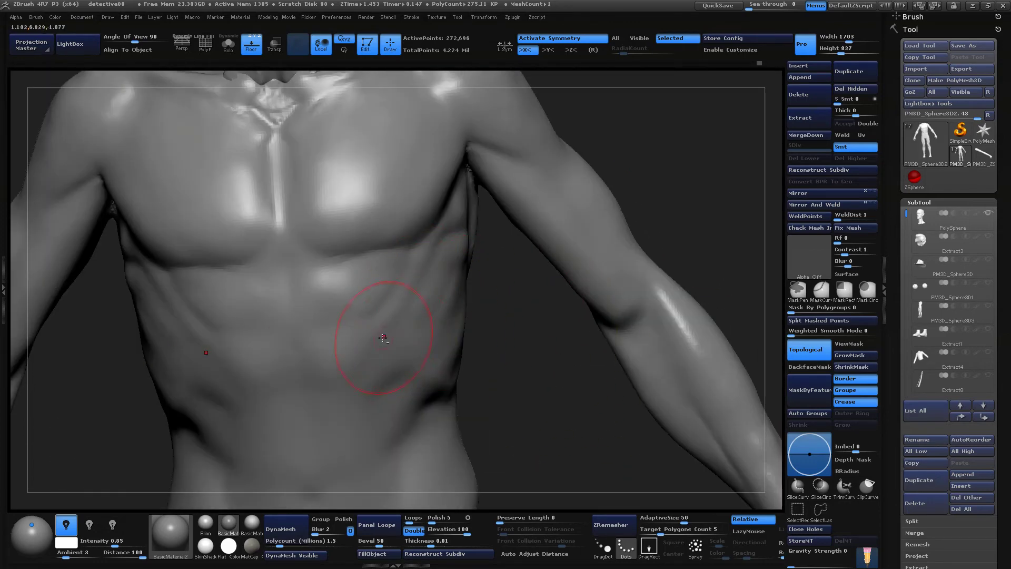
Smooth the abdomen beside the midline and reshape the belly's side profile below the chest with the Move brush
mouse_move(541, 409)
left_mouse_down()
mouse_move(672, 253)
mouse_move(639, 237)
mouse_move(601, 326)
mouse_move(564, 358)
left_mouse_up()
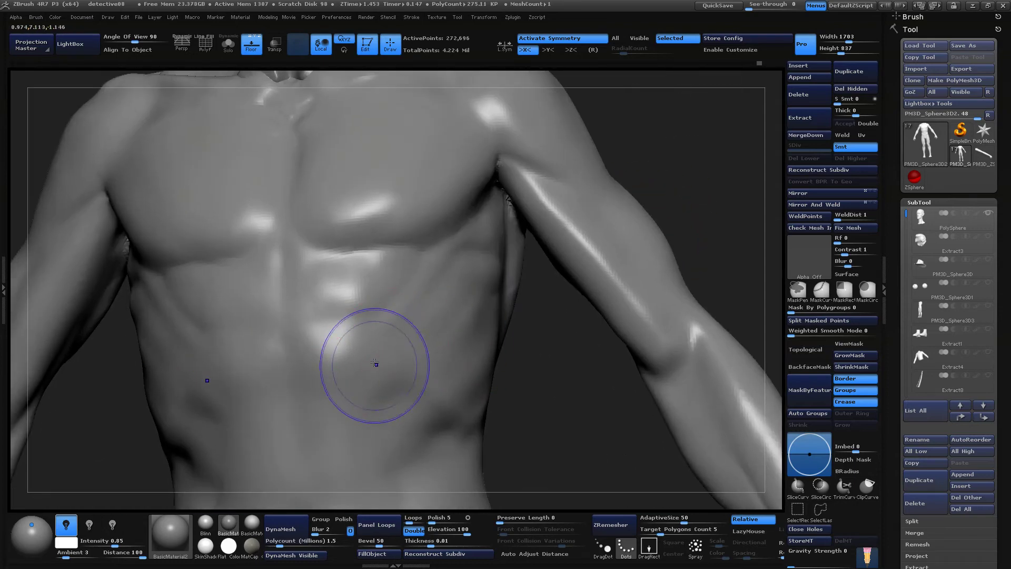
mouse_move(374, 364)
left_mouse_down("shift")
mouse_move(346, 360)
mouse_move(350, 378)
left_mouse_up("shift")
left_click_drag(727, 227, 647, 195)
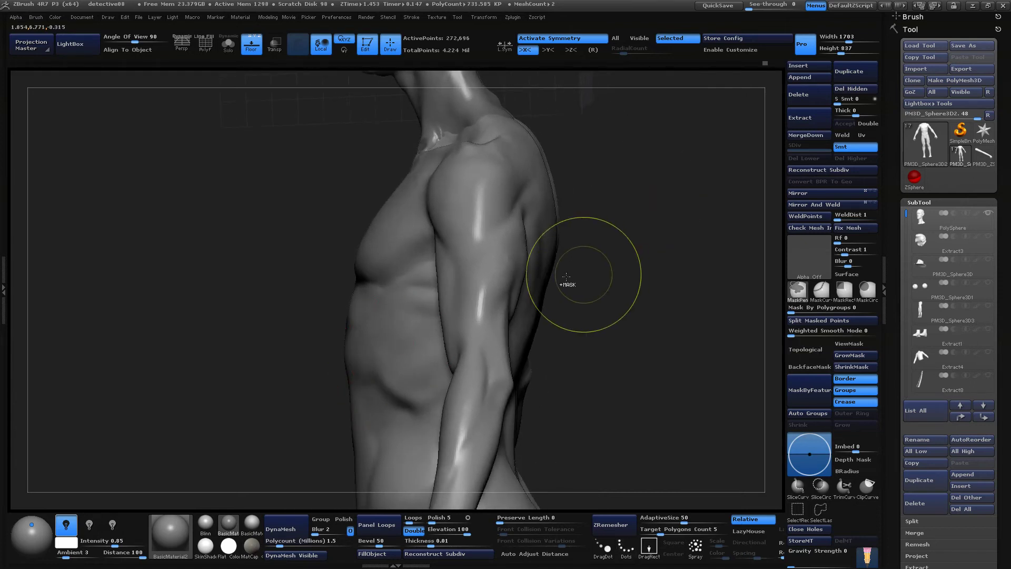
key("space")
left_click_drag(434, 348, 447, 349)
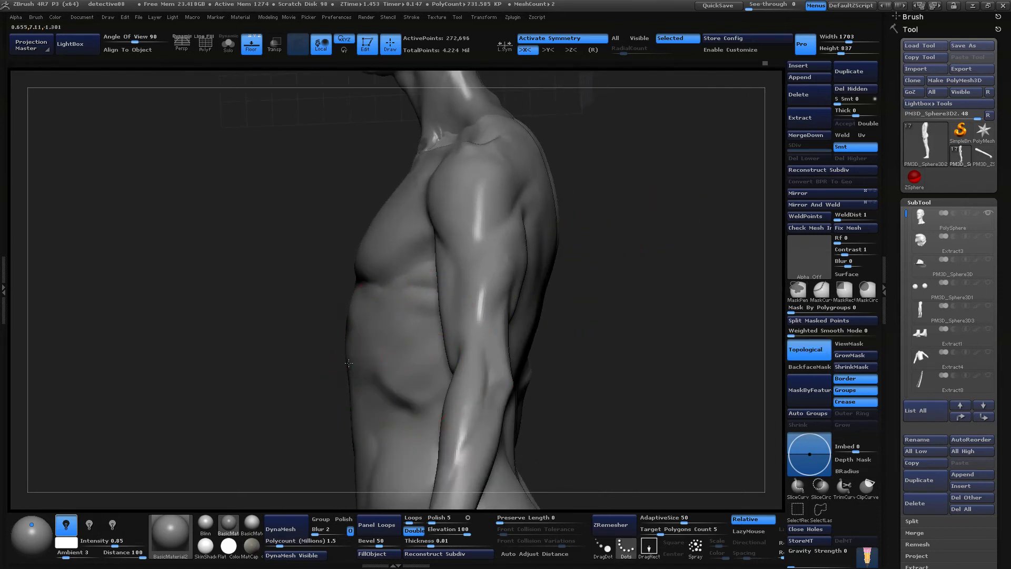
mouse_move(622, 318)
left_mouse_down("alt")
mouse_move(596, 320)
mouse_move(616, 331)
mouse_move(634, 325)
mouse_move(617, 337)
mouse_move(600, 323)
left_mouse_up("alt")
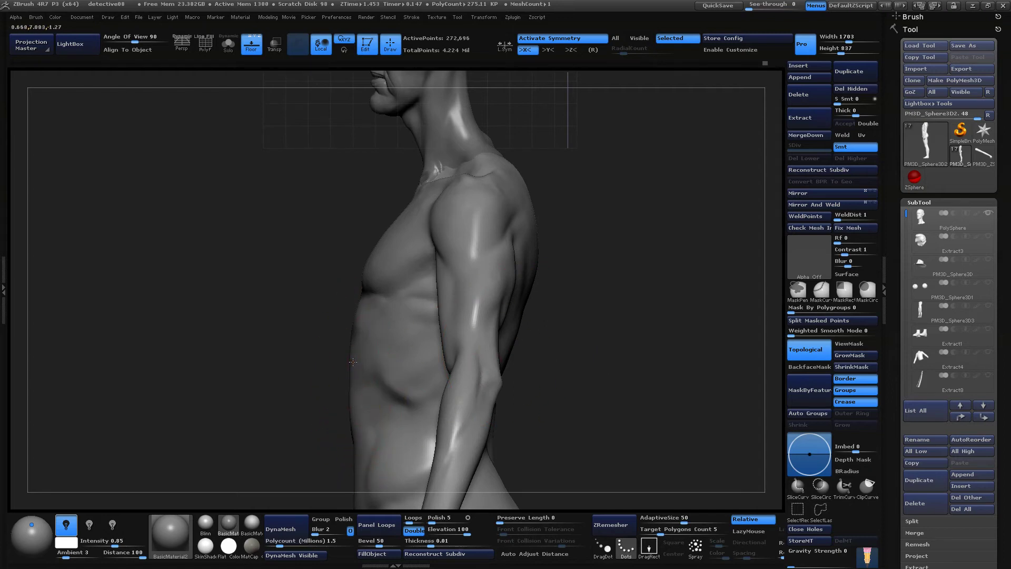
left_click_drag(317, 341, 316, 377, "alt")
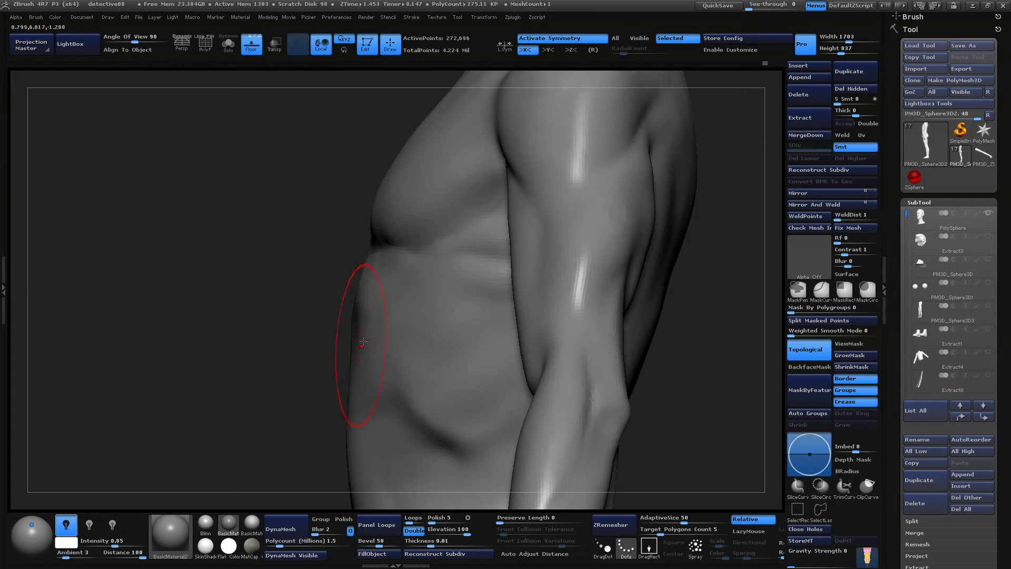
left_click_drag(265, 347, 297, 311, "alt")
Examine the figure's back, buttocks, legs and overall proportions from behind, the front and the side
mouse_move(607, 288)
left_mouse_down()
mouse_move(643, 305)
mouse_move(611, 261)
mouse_move(573, 289)
mouse_move(597, 269)
mouse_move(592, 321)
mouse_move(614, 314)
mouse_move(624, 321)
mouse_move(619, 337)
left_mouse_up()
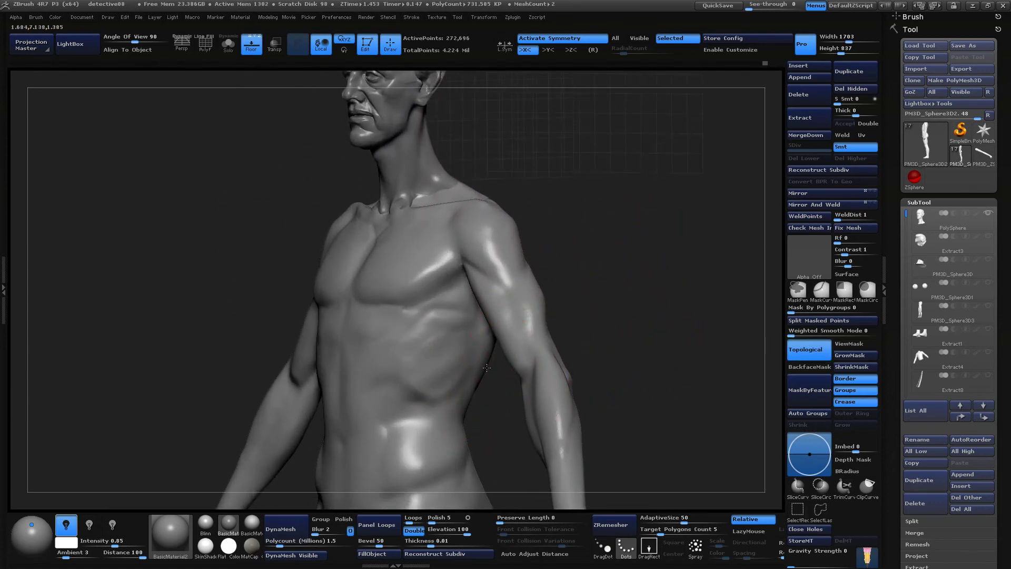
left_click_drag(625, 302, 561, 358)
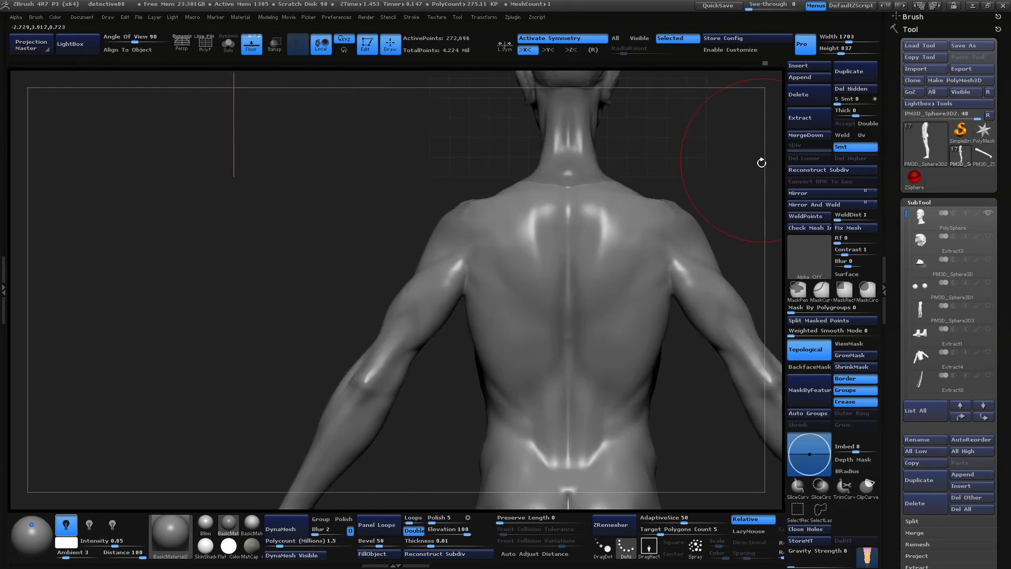
left_click_drag(729, 188, 600, 129, "alt")
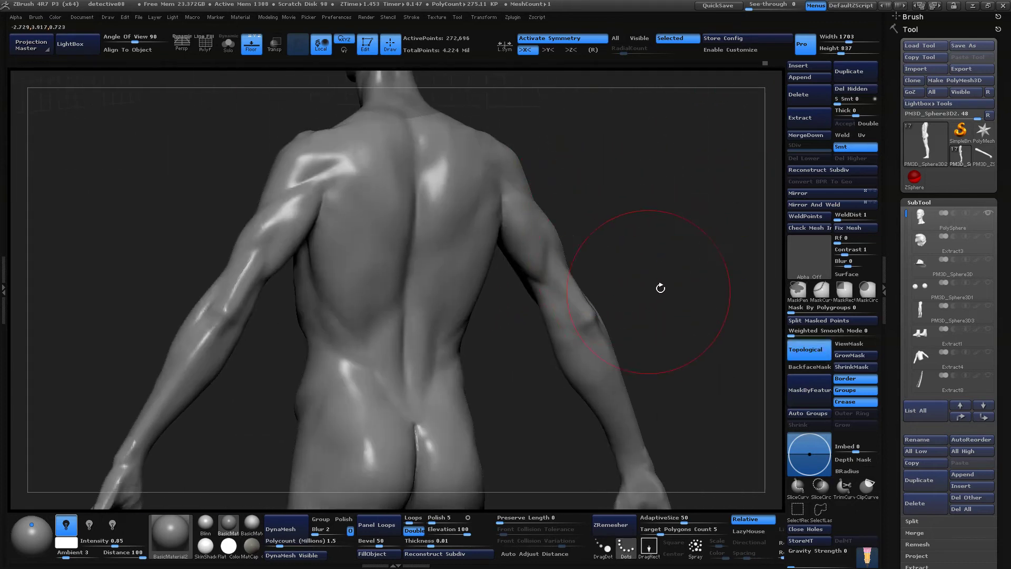
left_click_drag(661, 288, 677, 193, "alt")
left_click_drag(573, 400, 519, 389)
left_click_drag(700, 196, 629, 184, "alt")
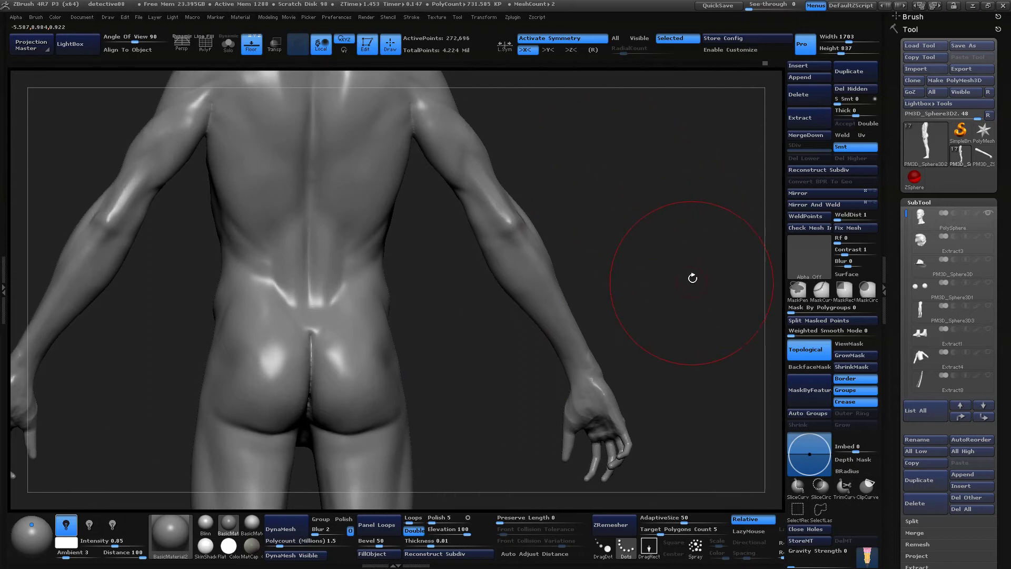
left_click_drag(692, 278, 663, 206, "alt")
left_click_drag(663, 206, 677, 156)
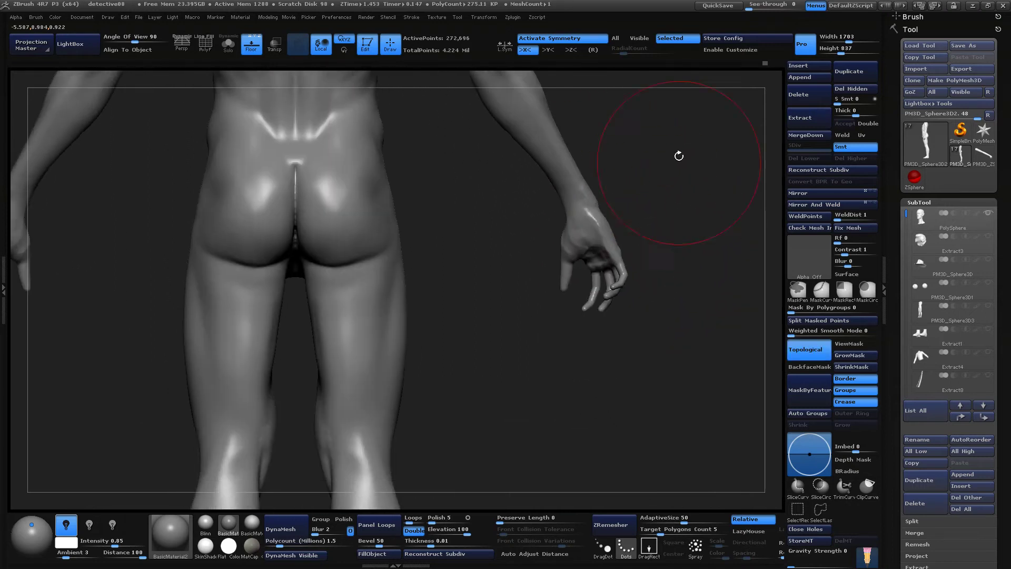
left_click_drag(584, 419, 568, 274, "alt")
left_click_drag(568, 274, 557, 465, "alt")
left_click_drag(605, 295, 632, 255)
left_click_drag(606, 194, 587, 268, "alt")
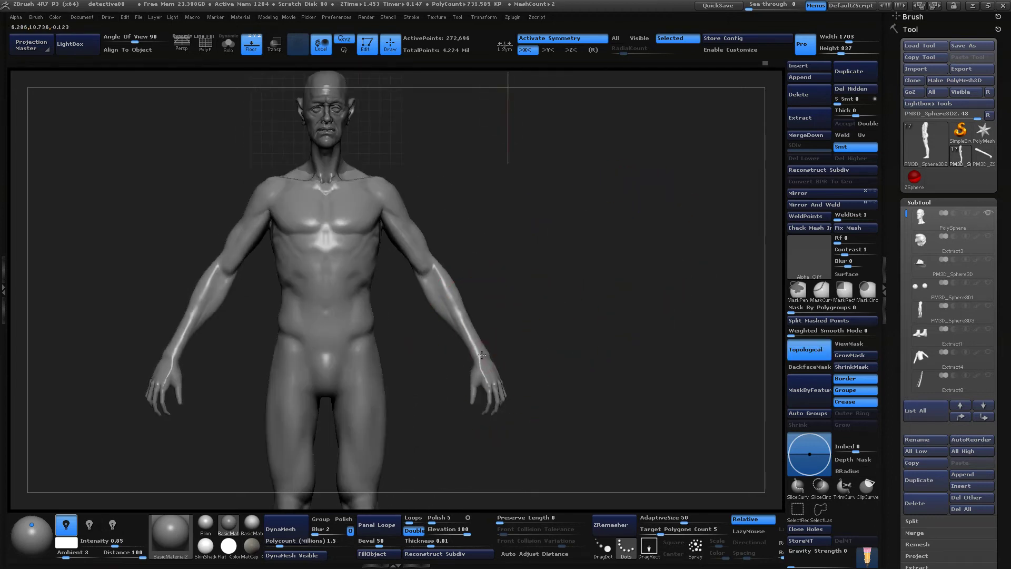
left_click_drag(581, 169, 533, 244)
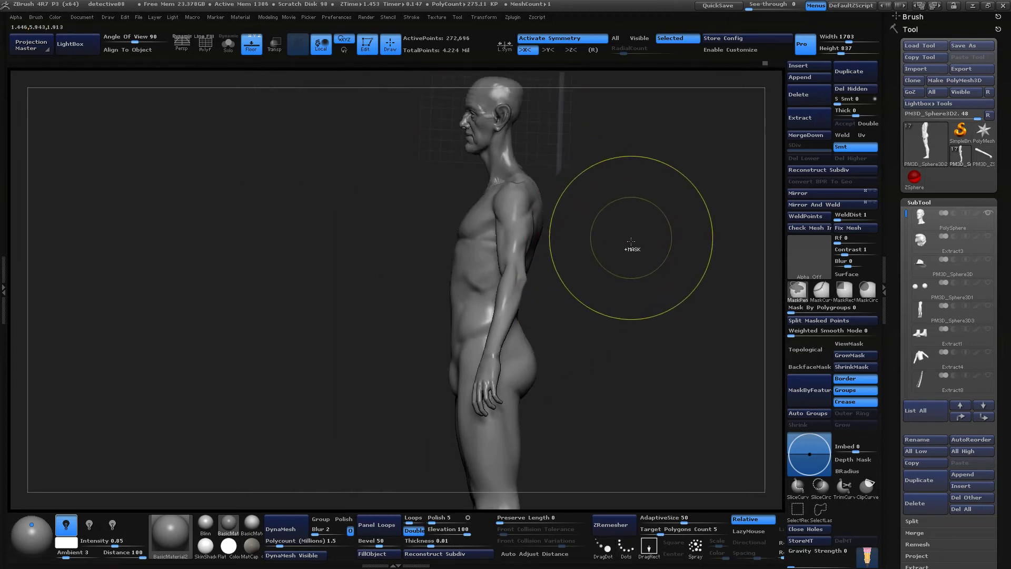
Refine the contour of the forearm between elbow and wrist with the Move brush
left_click_drag(623, 253, 447, 304)
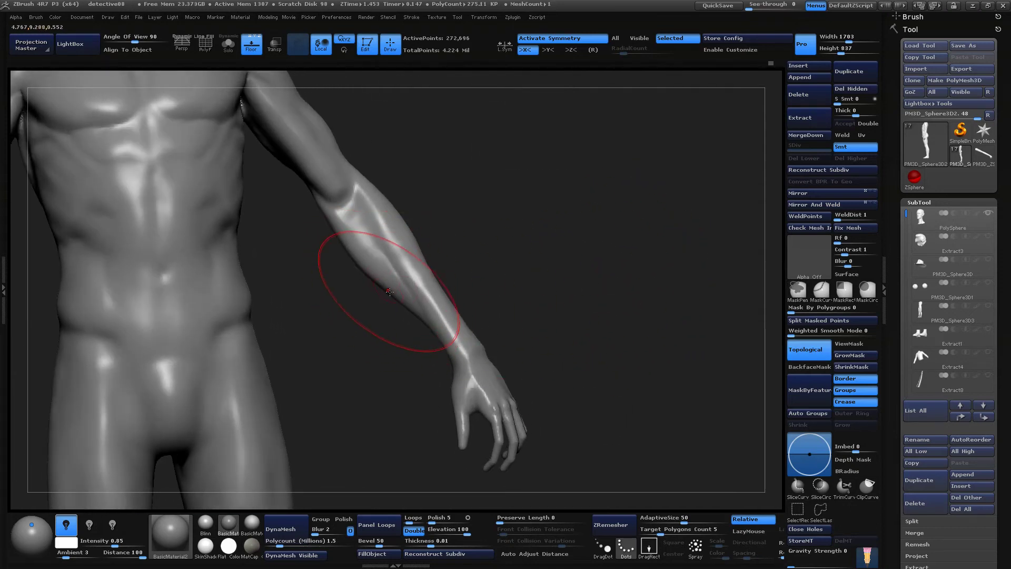
left_click_drag(461, 227, 419, 259)
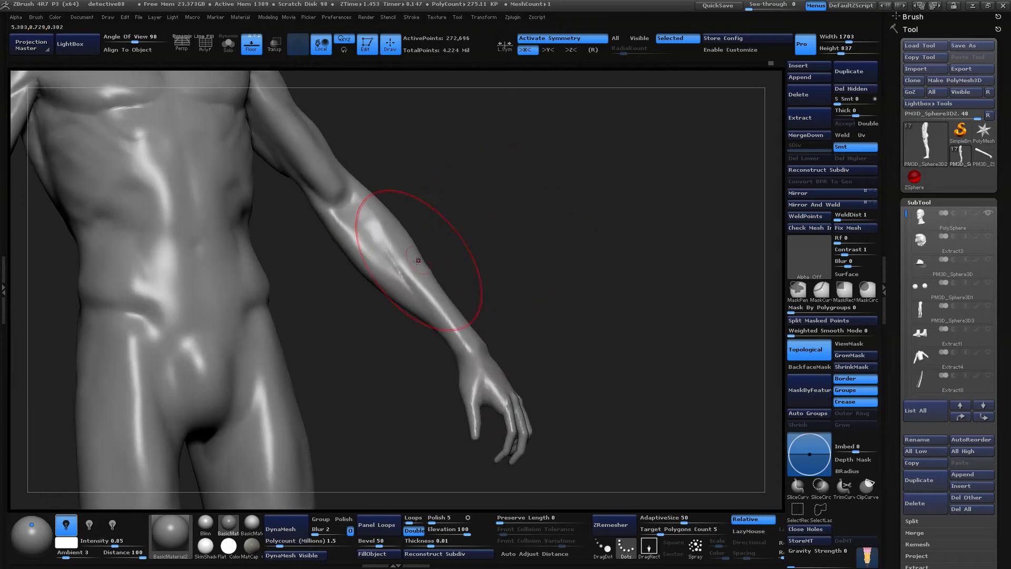
mouse_move(493, 242)
left_mouse_down()
mouse_move(530, 240)
mouse_move(545, 213)
left_mouse_up()
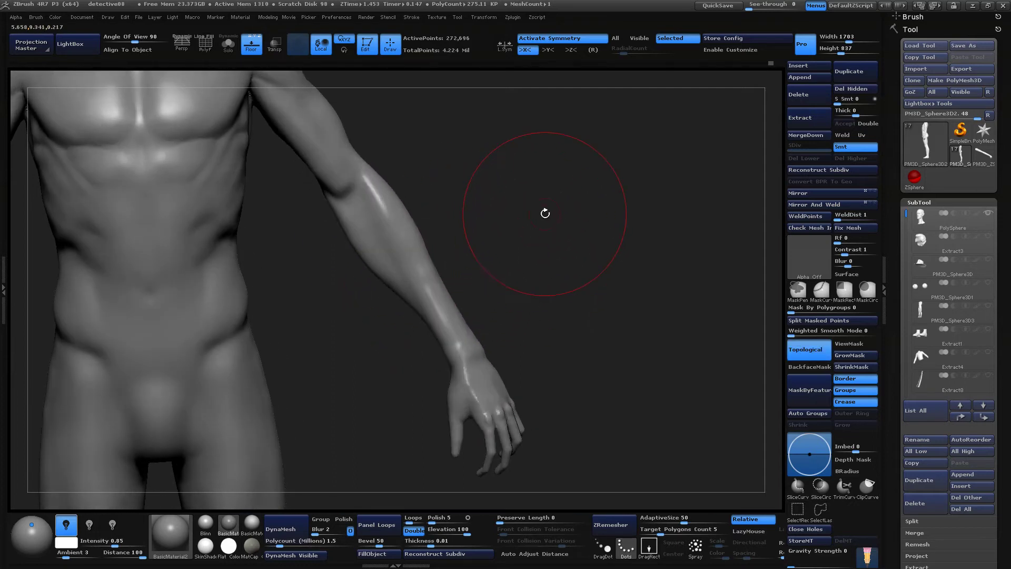
left_click_drag(569, 260, 569, 269)
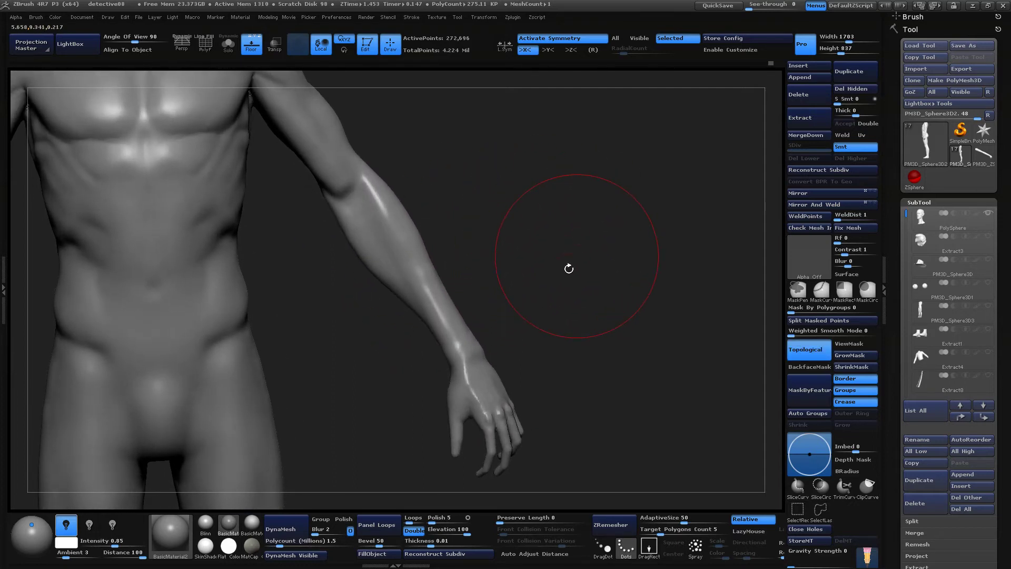
Build up the muscle mass on the inner forearm just below the elbow with a smaller ClayBuildup brush
key("b")
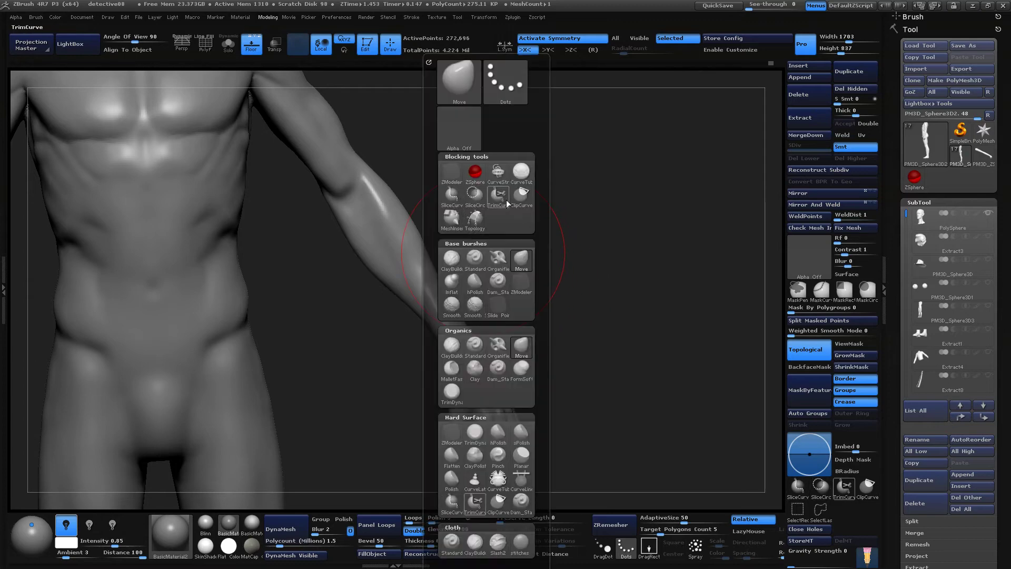
left_click(454, 261)
left_click_drag(621, 223, 627, 216)
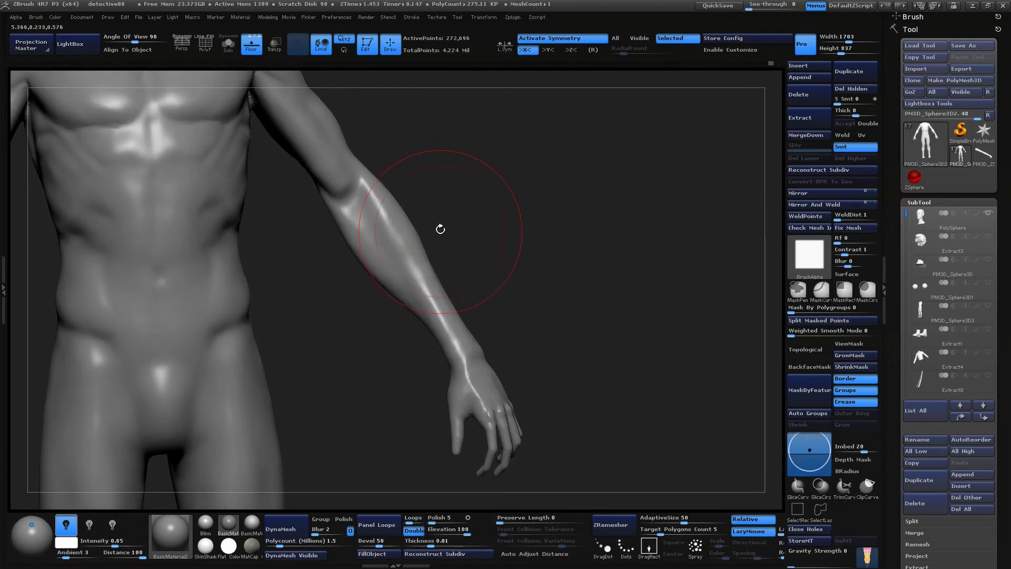
key("space")
left_click_drag(440, 228, 438, 243)
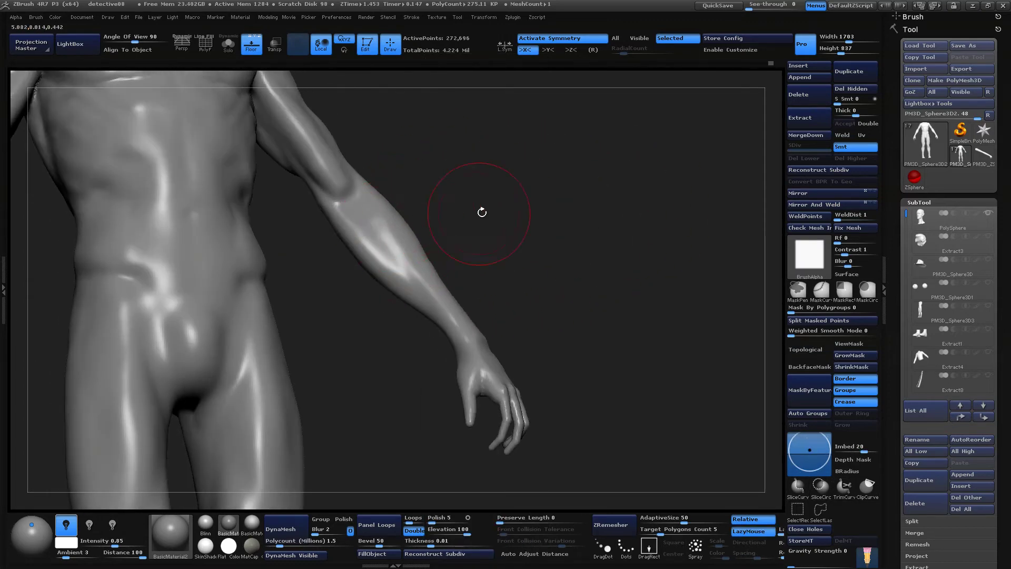
left_click_drag(482, 212, 504, 90)
left_click_drag(372, 346, 400, 397, "alt")
left_click_drag(421, 240, 381, 198)
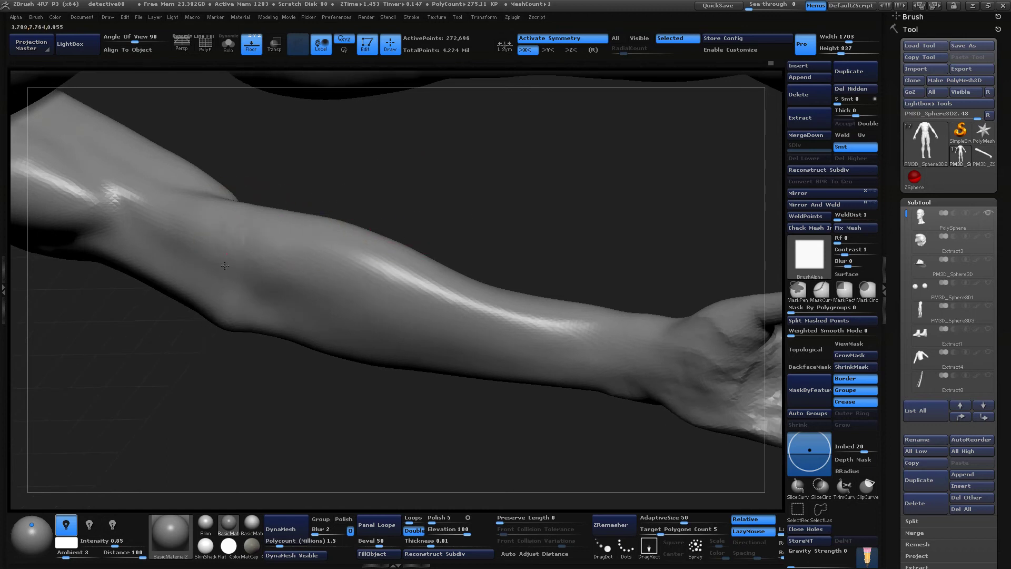
mouse_move(300, 227)
left_mouse_down()
mouse_move(321, 247)
mouse_move(332, 287)
mouse_move(353, 286)
mouse_move(364, 311)
left_mouse_up()
mouse_move(496, 182)
left_mouse_down()
mouse_move(525, 153)
mouse_move(508, 167)
left_mouse_up()
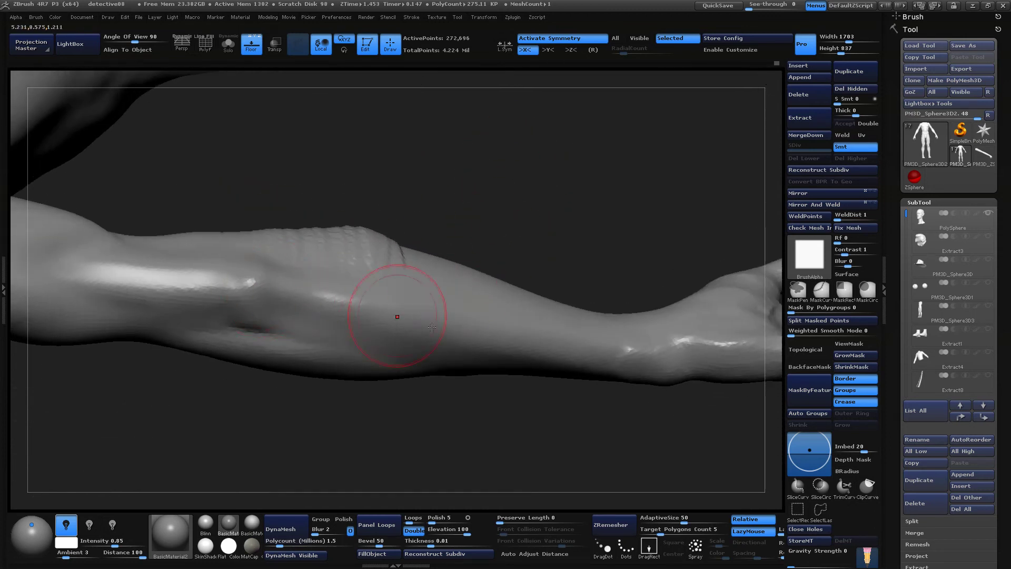
mouse_move(564, 195)
left_mouse_down()
mouse_move(576, 217)
mouse_move(542, 216)
left_mouse_up()
left_click_drag(482, 240, 432, 327)
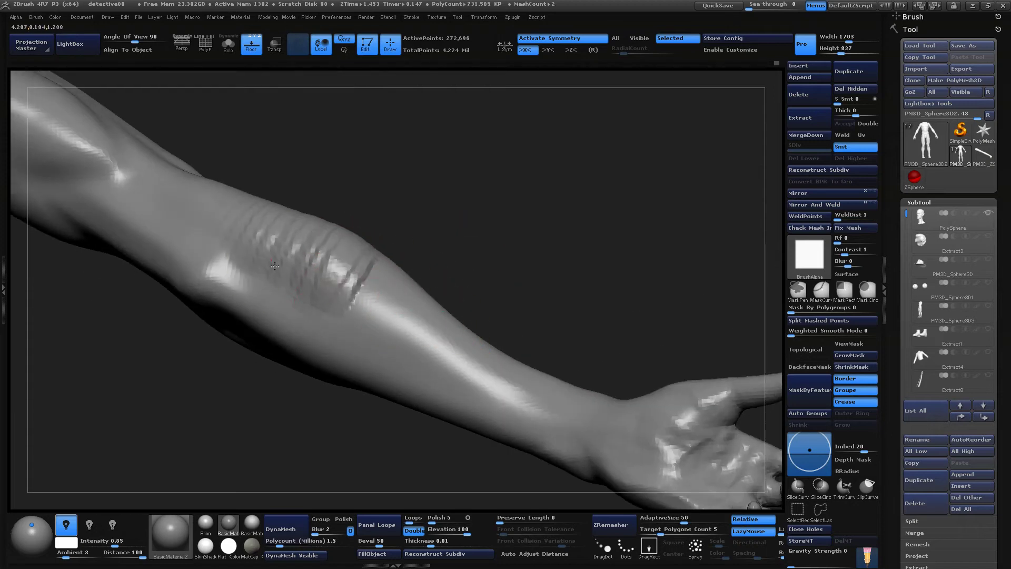
Sculpt long ClayBuildup strands for the flexor muscles from below the elbow along the inner forearm toward the wrist
left_click_drag(349, 325, 387, 345)
left_click_drag(289, 287, 426, 366)
mouse_move(266, 281)
left_mouse_down()
mouse_move(364, 355)
mouse_move(495, 409)
left_mouse_up()
left_click_drag(348, 311, 503, 387)
left_click_drag(359, 340, 522, 405)
left_click_drag(398, 361, 458, 395)
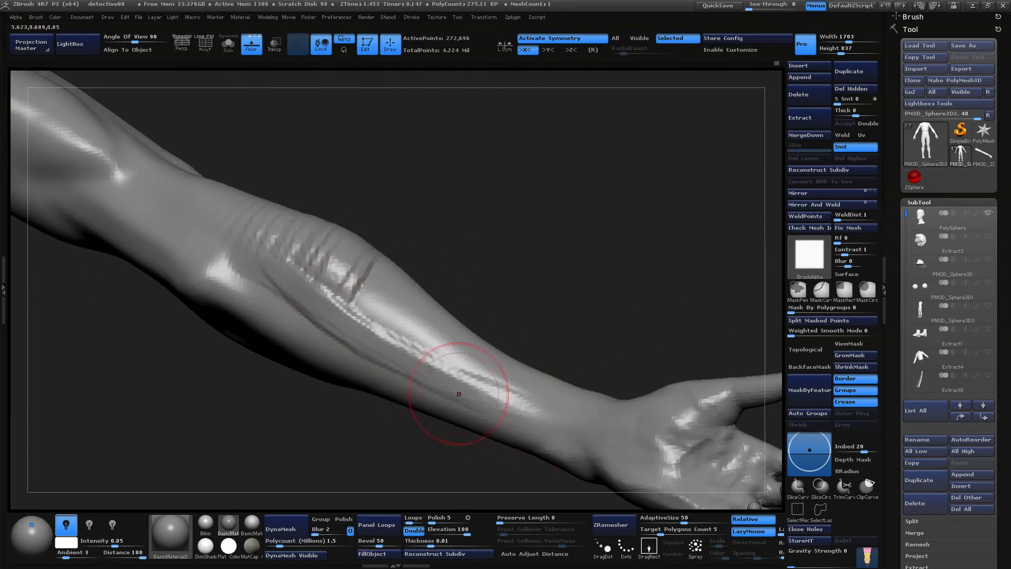
left_click_drag(361, 298, 459, 363)
Layer more clay strokes over the upper inner forearm to fill out and blend the muscle masses
mouse_move(508, 248)
left_mouse_down()
mouse_move(324, 270)
mouse_move(430, 415)
left_mouse_up()
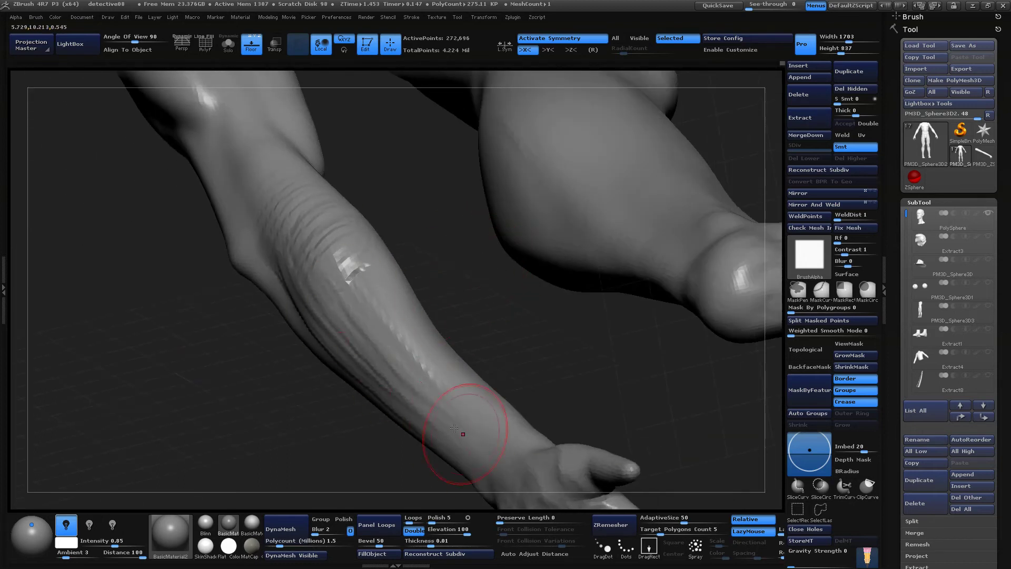
mouse_move(448, 299)
left_mouse_down()
mouse_move(621, 325)
mouse_move(613, 272)
mouse_move(361, 267)
left_mouse_up()
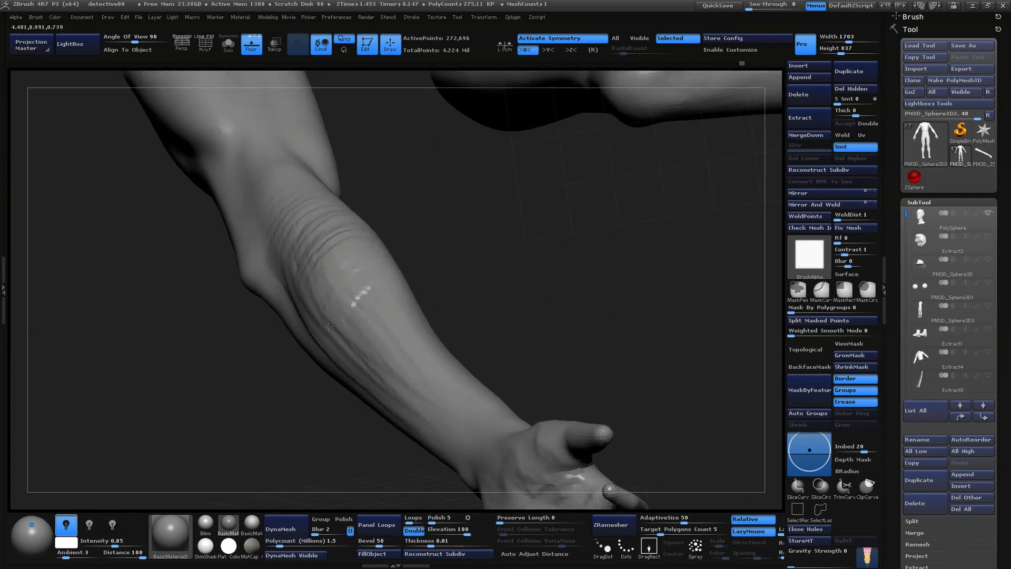
mouse_move(482, 293)
left_mouse_down()
mouse_move(501, 282)
mouse_move(518, 240)
left_mouse_up()
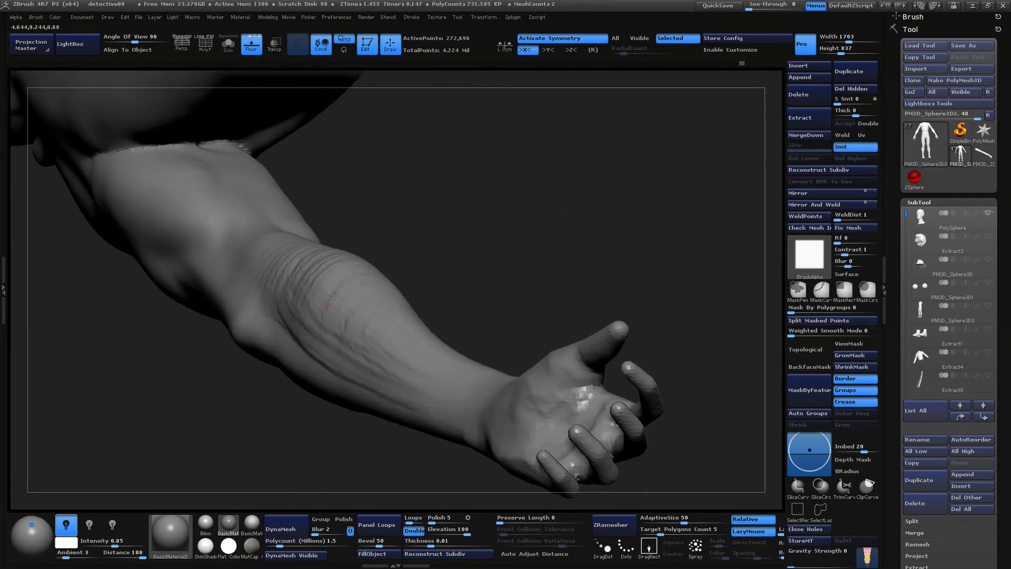
left_click_drag(334, 296, 398, 306)
mouse_move(299, 304)
left_mouse_down()
mouse_move(445, 328)
mouse_move(419, 341)
left_mouse_up()
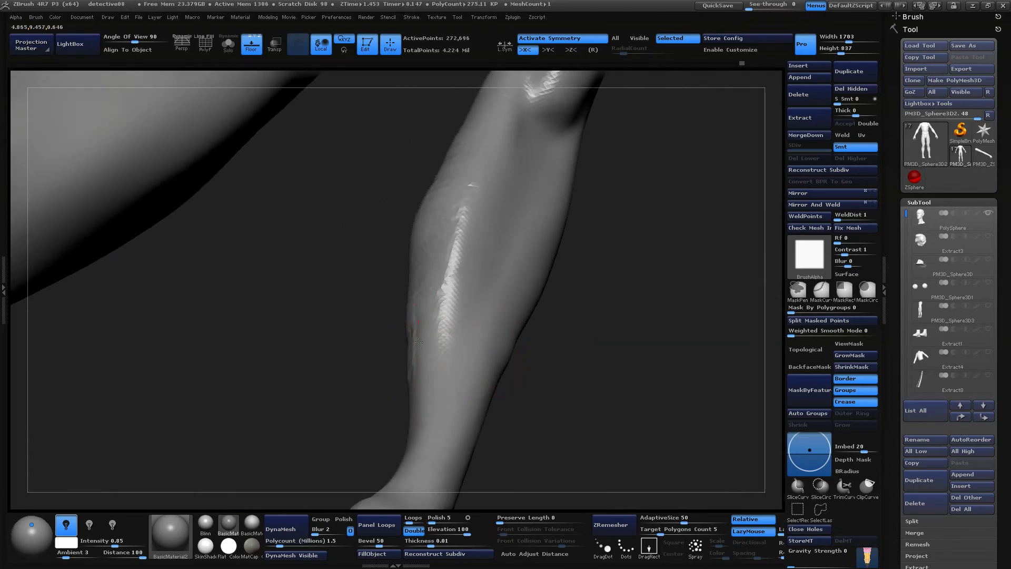
Extend the clay strokes down the lower forearm and over the thumb side toward the wrist
left_click_drag(562, 420, 598, 356)
left_click_drag(595, 412, 576, 373)
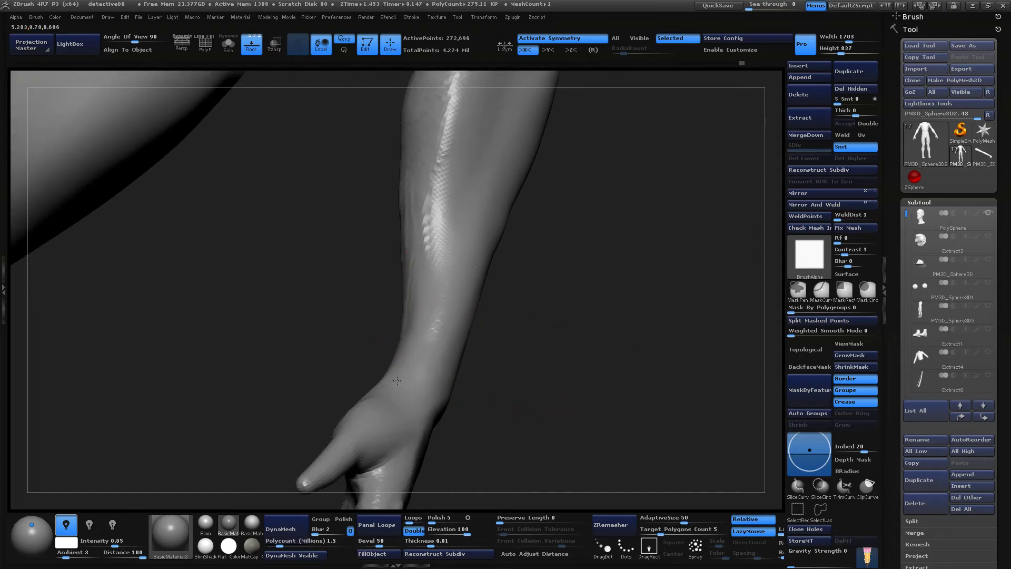
mouse_move(551, 340)
left_mouse_down()
mouse_move(571, 357)
mouse_move(495, 344)
mouse_move(623, 319)
mouse_move(573, 350)
left_mouse_up()
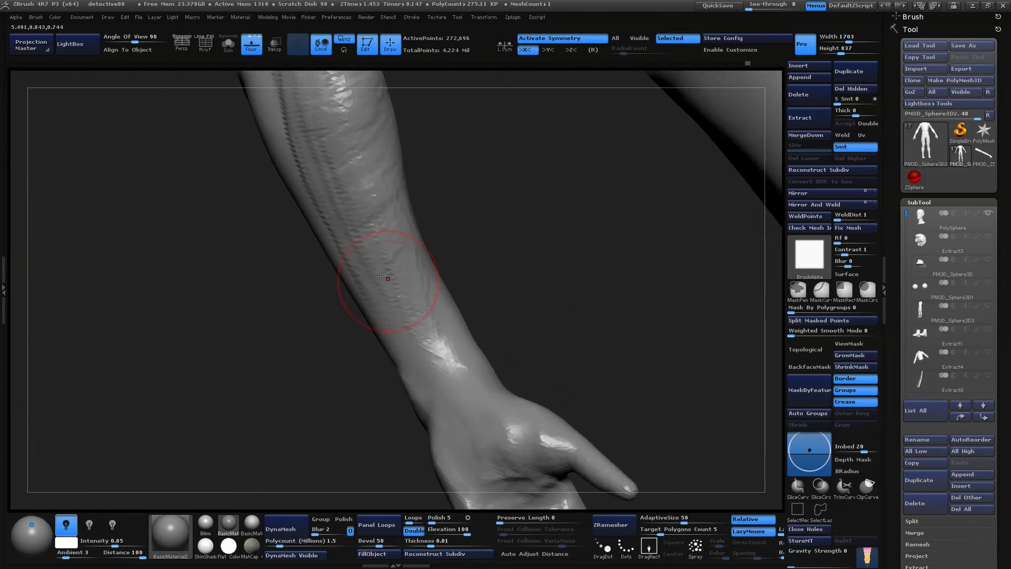
left_click_drag(501, 282, 564, 274)
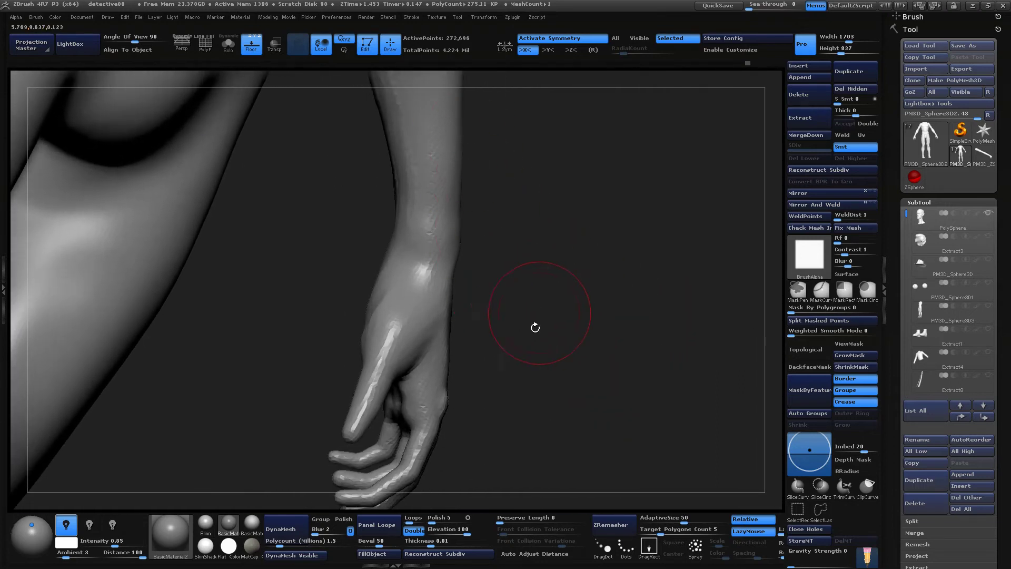
left_click_drag(519, 223, 466, 252)
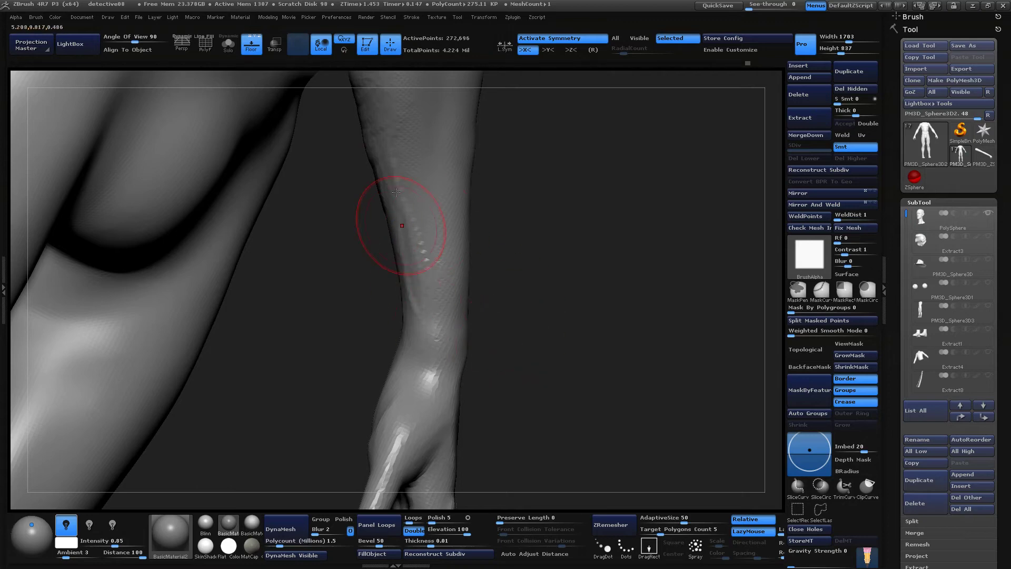
left_click_drag(454, 438, 639, 225)
Sculpt ridges and a crease across the inner wrist at the base of the palm with a smaller brush, and soften them
key("space")
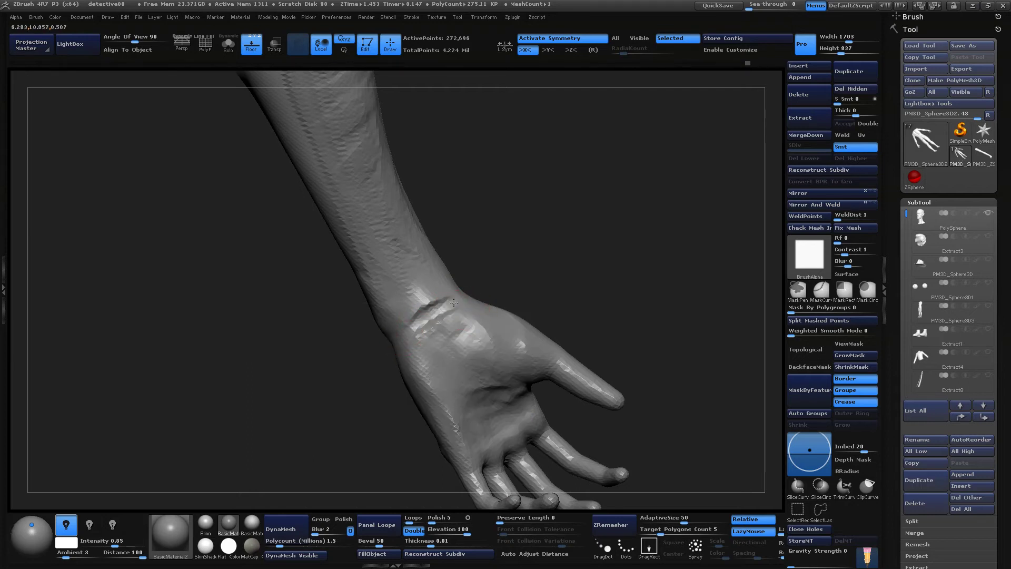
left_click_drag(526, 229, 528, 274)
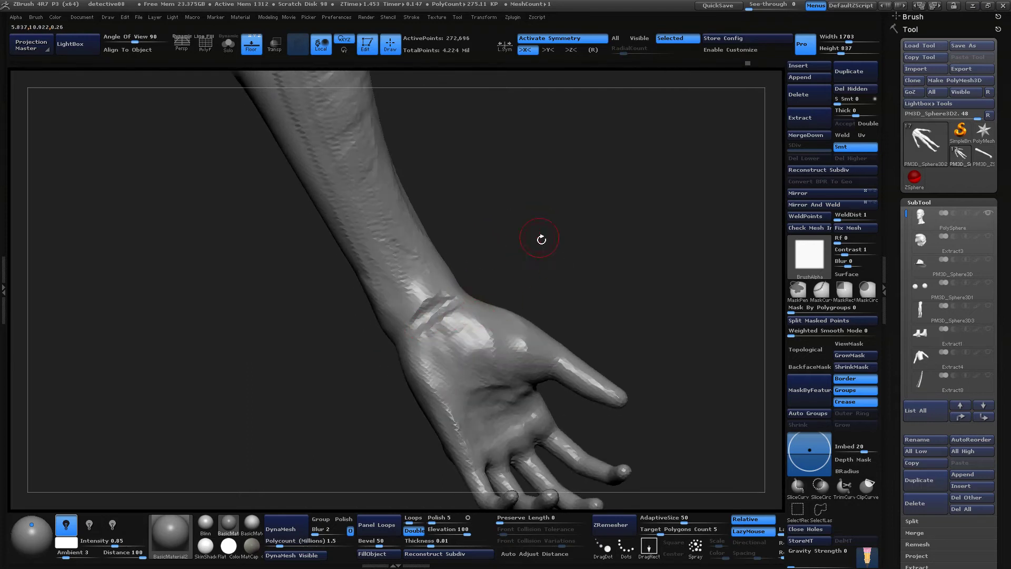
left_click_drag(541, 239, 543, 287)
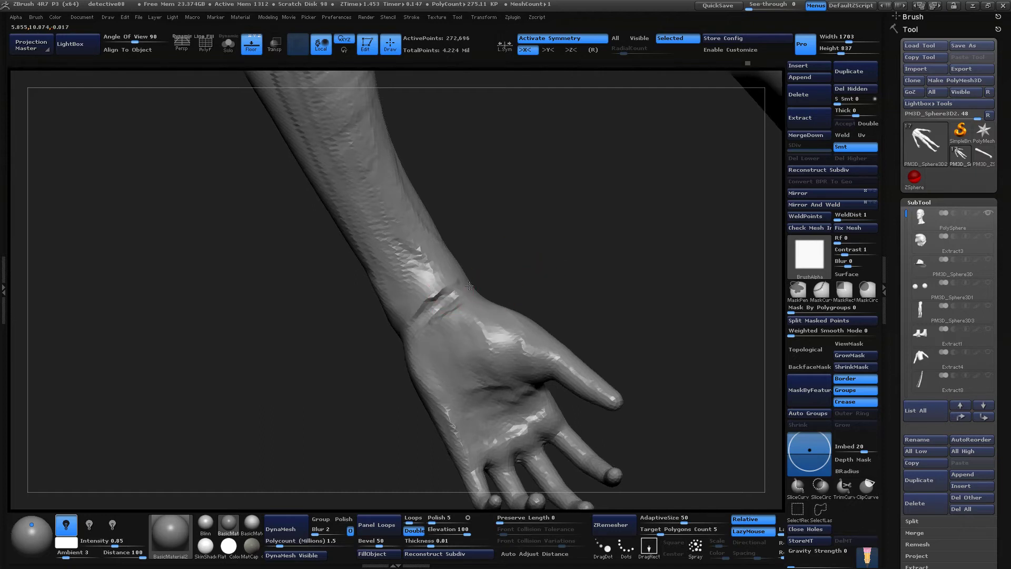
mouse_move(457, 287)
left_mouse_down("shift")
mouse_move(440, 303)
mouse_move(426, 298)
left_mouse_up("shift")
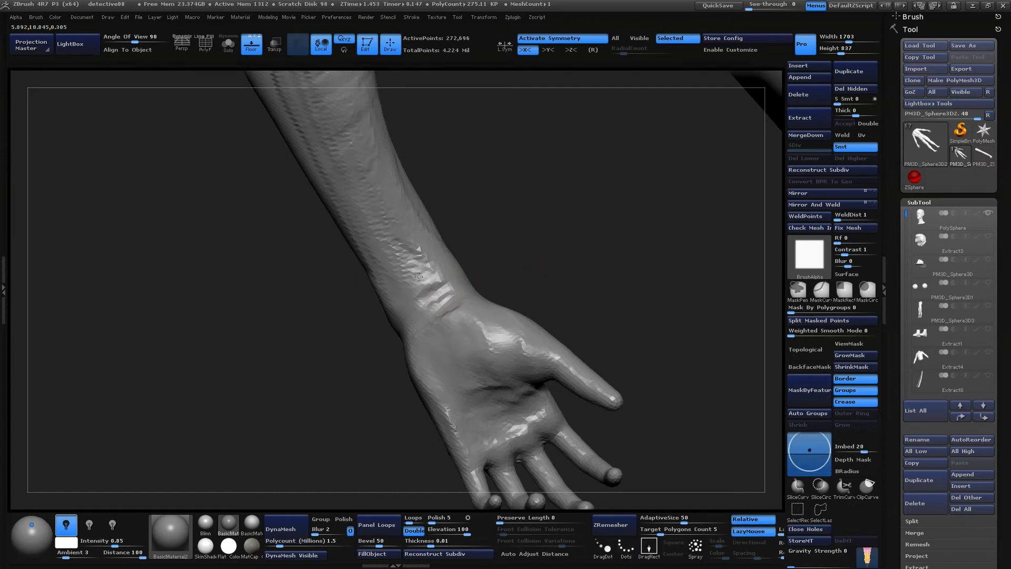
Build up long ClayBuildup strands along the outer forearm from below the elbow toward the wrist
mouse_move(533, 245)
left_mouse_down()
mouse_move(564, 266)
mouse_move(560, 287)
mouse_move(522, 300)
mouse_move(548, 288)
left_mouse_up()
key("space")
mouse_move(576, 251)
left_mouse_down()
mouse_move(479, 254)
mouse_move(358, 276)
left_mouse_up()
left_click_drag(355, 205, 367, 259)
mouse_move(232, 308)
left_mouse_down()
mouse_move(505, 271)
mouse_move(537, 378)
mouse_move(542, 342)
left_mouse_up()
left_click_drag(522, 267, 477, 278)
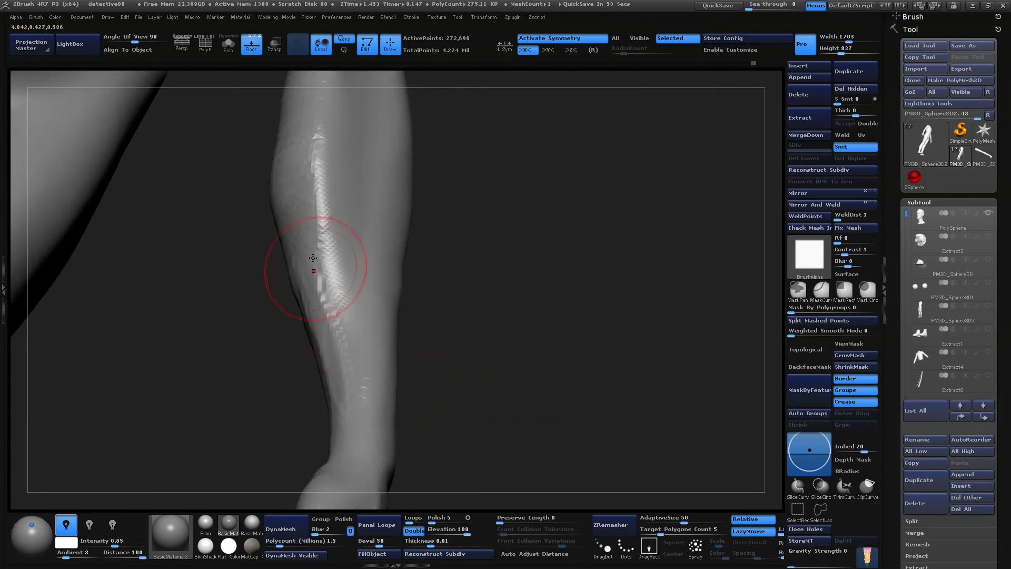
left_click_drag(316, 270, 357, 386)
mouse_move(442, 282)
left_mouse_down()
mouse_move(317, 269)
mouse_move(347, 442)
left_mouse_up()
left_click_drag(319, 293, 338, 408)
Smooth the fresh clay strands on the upper forearm to blend them into the surrounding muscle
left_click_drag(482, 369, 479, 313, "alt")
mouse_move(304, 233)
left_mouse_down("shift")
mouse_move(277, 227)
mouse_move(265, 259)
left_mouse_up("shift")
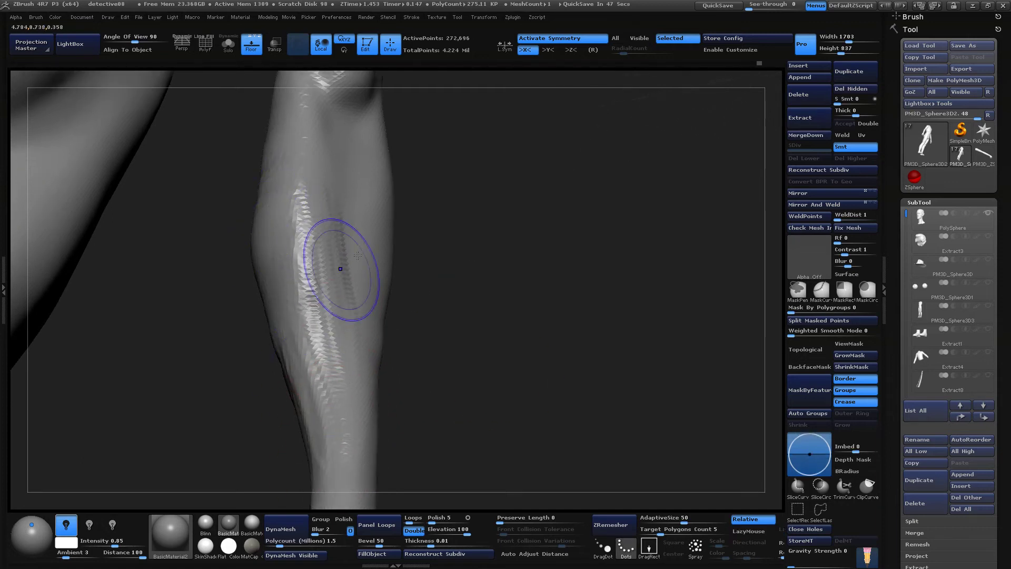
left_click_drag(477, 347, 467, 320, "alt")
mouse_move(293, 166)
left_mouse_down("shift")
mouse_move(302, 192)
mouse_move(323, 197)
left_mouse_up("shift")
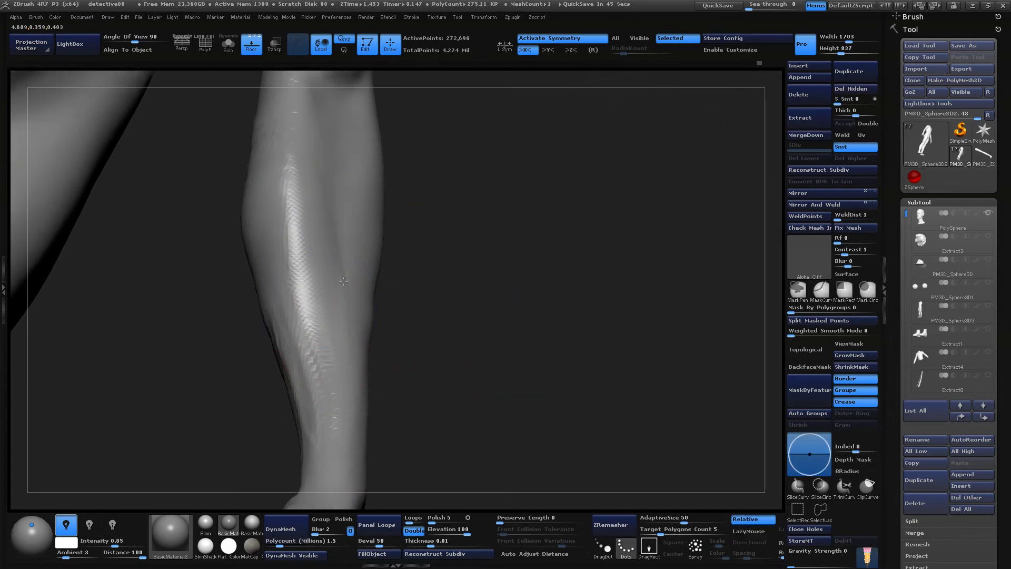
left_click_drag(494, 317, 462, 345)
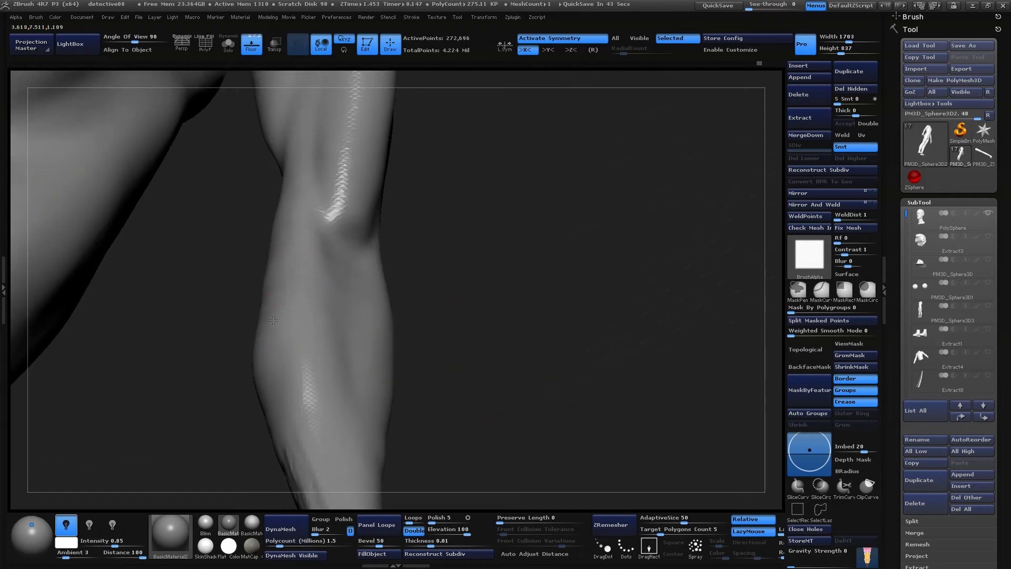
Layer clay strokes from the elbow down the back of the upper forearm to thicken the muscle mass
mouse_move(458, 311)
left_mouse_down()
mouse_move(560, 276)
mouse_move(632, 292)
left_mouse_up()
left_click_drag(410, 247, 437, 264)
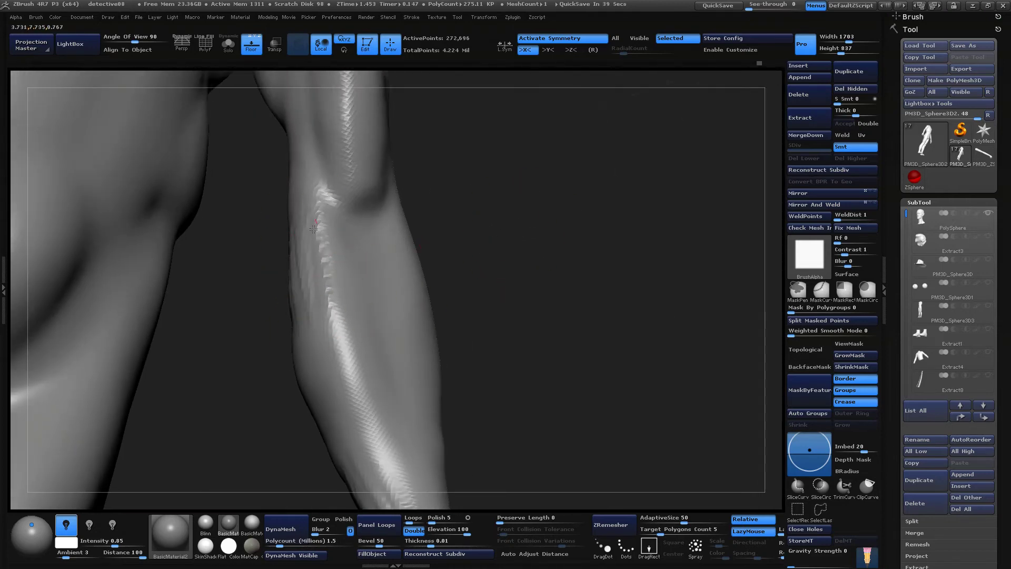
left_click_drag(421, 243, 476, 253)
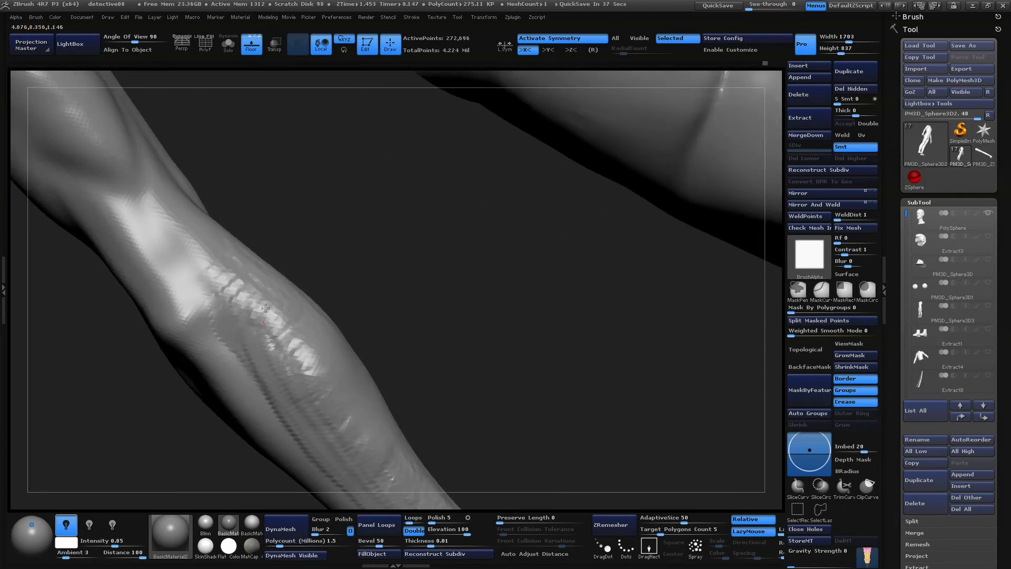
left_click_drag(309, 269, 299, 272)
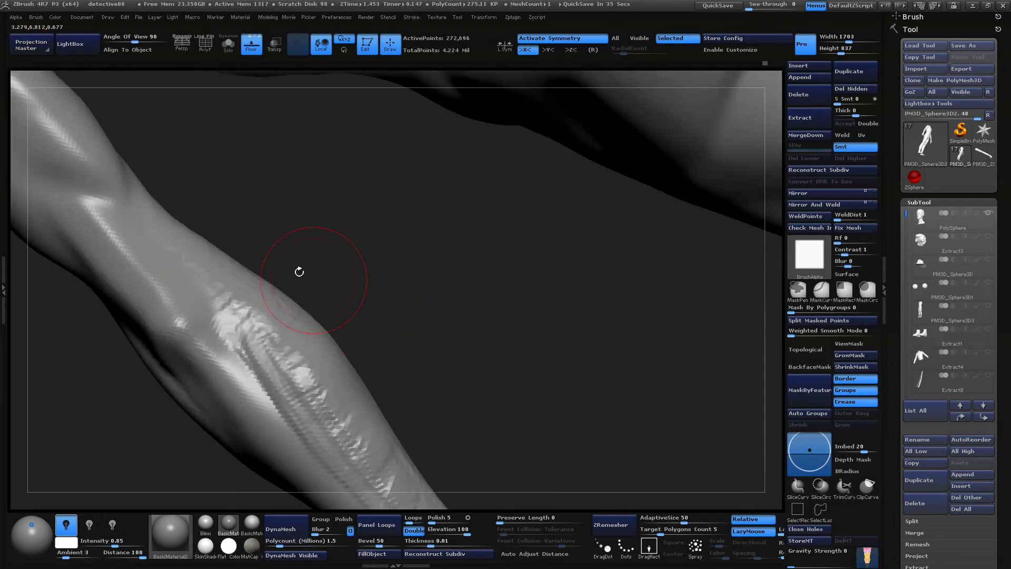
mouse_move(403, 322)
left_mouse_down()
mouse_move(455, 316)
mouse_move(461, 299)
mouse_move(514, 313)
mouse_move(595, 295)
mouse_move(504, 279)
mouse_move(495, 289)
mouse_move(516, 305)
left_mouse_up()
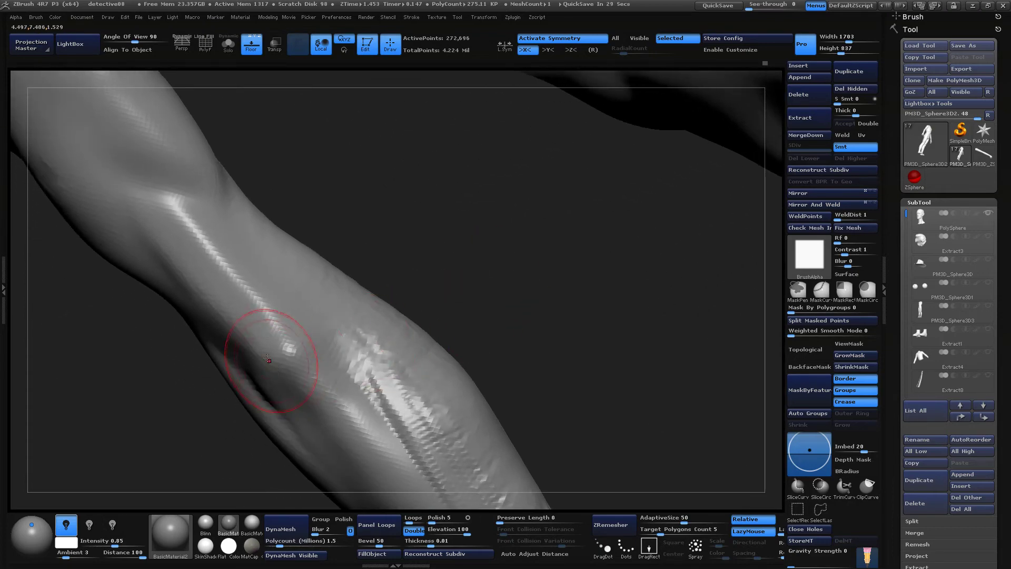
Reduce the brush size and sculpt the bony point of the elbow with short clay strokes
key("space")
key("space")
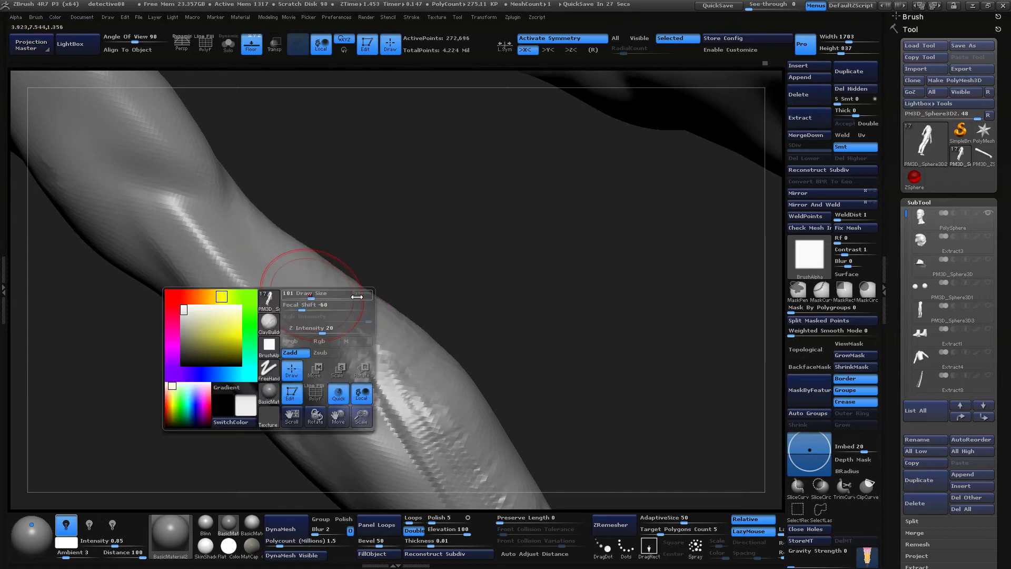
left_click_drag(311, 296, 299, 296)
mouse_move(441, 224)
left_mouse_down()
mouse_move(277, 291)
mouse_move(224, 340)
left_mouse_up()
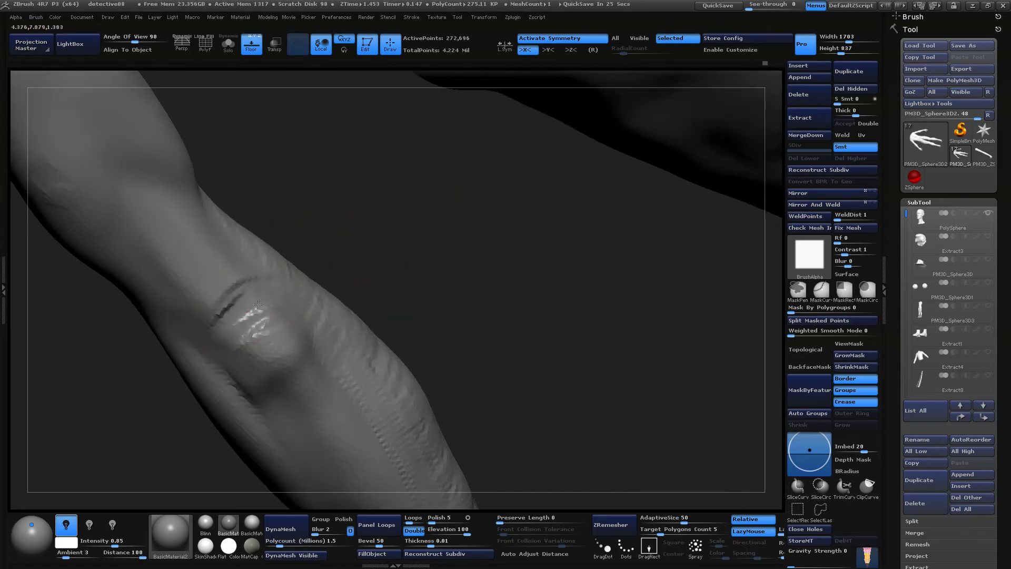
mouse_move(274, 298)
left_mouse_down()
mouse_move(221, 345)
mouse_move(289, 311)
left_mouse_up()
Shape and smooth the elbow bone and its transition into the upper arm and forearm
mouse_move(214, 304)
left_mouse_down("shift")
mouse_move(238, 295)
mouse_move(172, 281)
left_mouse_up("shift")
mouse_move(295, 226)
left_mouse_down()
mouse_move(343, 298)
mouse_move(402, 344)
mouse_move(200, 340)
left_mouse_up()
left_click_drag(135, 282, 181, 306)
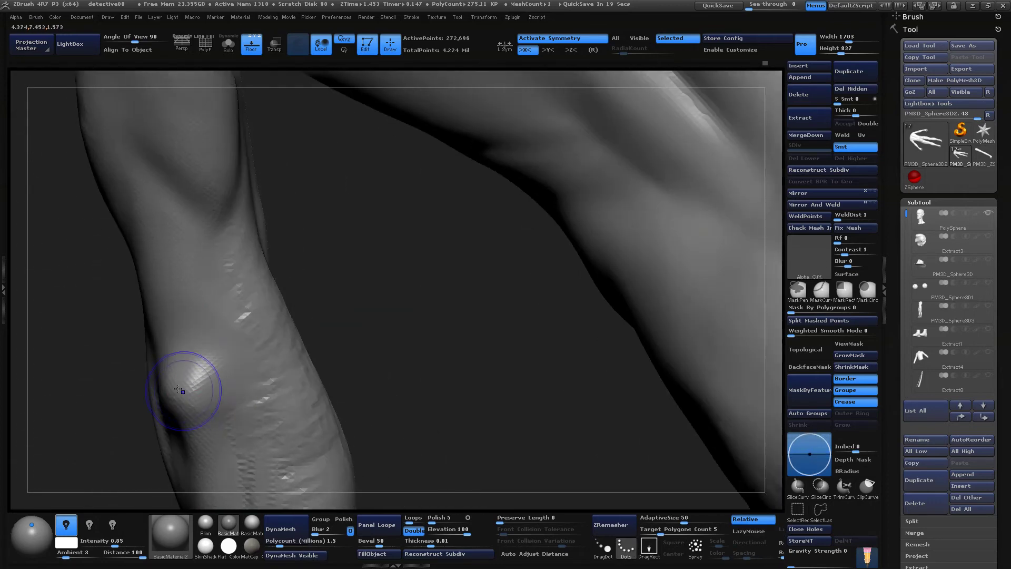
left_click_drag(181, 391, 208, 374, "shift")
mouse_move(450, 311)
left_mouse_down()
mouse_move(367, 363)
mouse_move(338, 364)
left_mouse_up()
left_click_drag(224, 409, 232, 442, "shift")
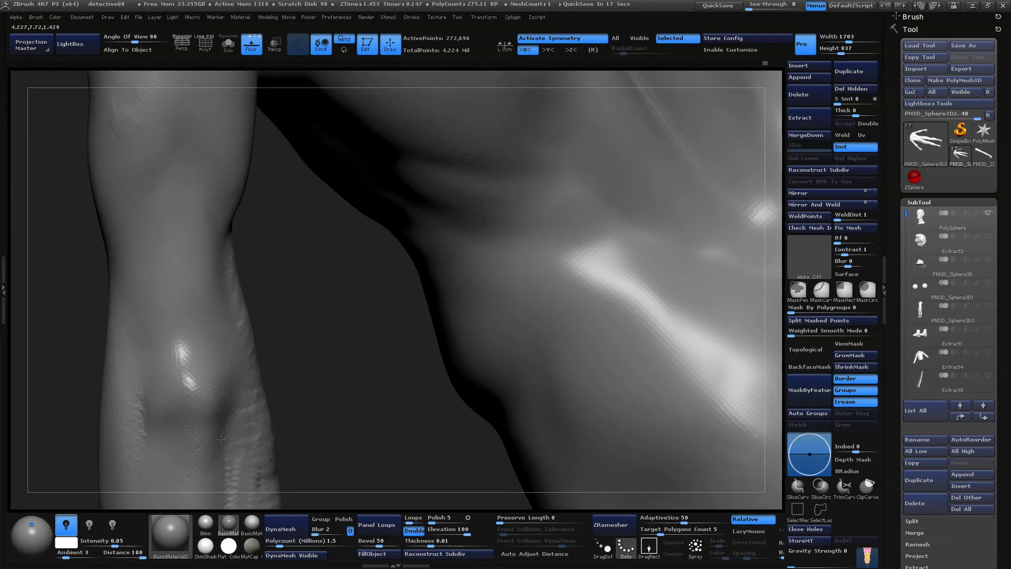
Smooth the forearm surface just below the elbow and undo the last change
left_click_drag(347, 424, 351, 315, "alt")
left_click_drag(235, 372, 236, 363, "shift")
mouse_move(316, 377)
left_mouse_down("alt")
mouse_move(307, 418)
mouse_move(316, 395)
left_mouse_up("alt")
left_click_drag(236, 345, 226, 379, "shift")
left_click_drag(300, 421, 367, 441, "alt")
key("ctrl+z")
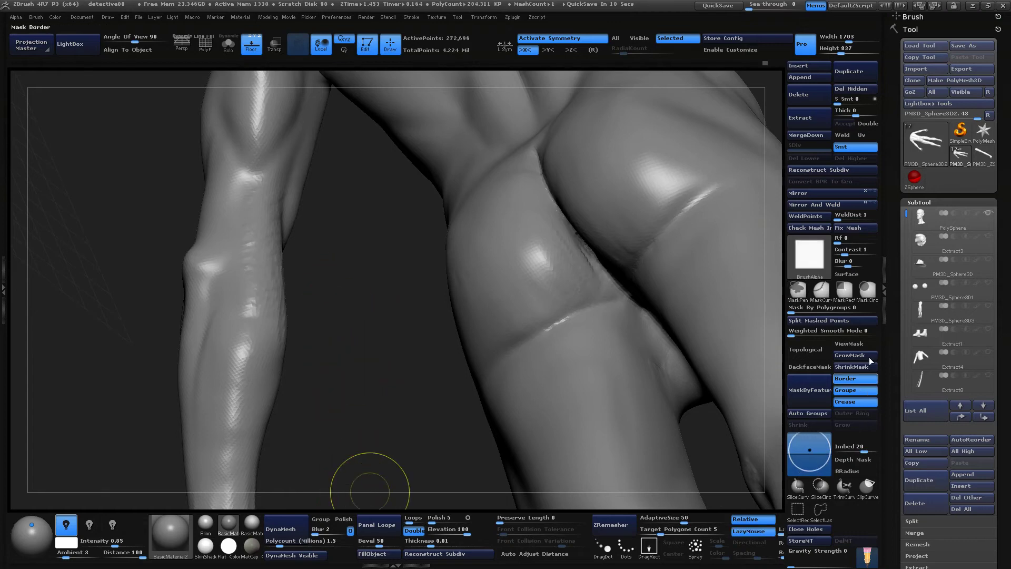
Set the DynaMesh resolution to 88 and remesh the body
scroll(916, 343, "down", 5)
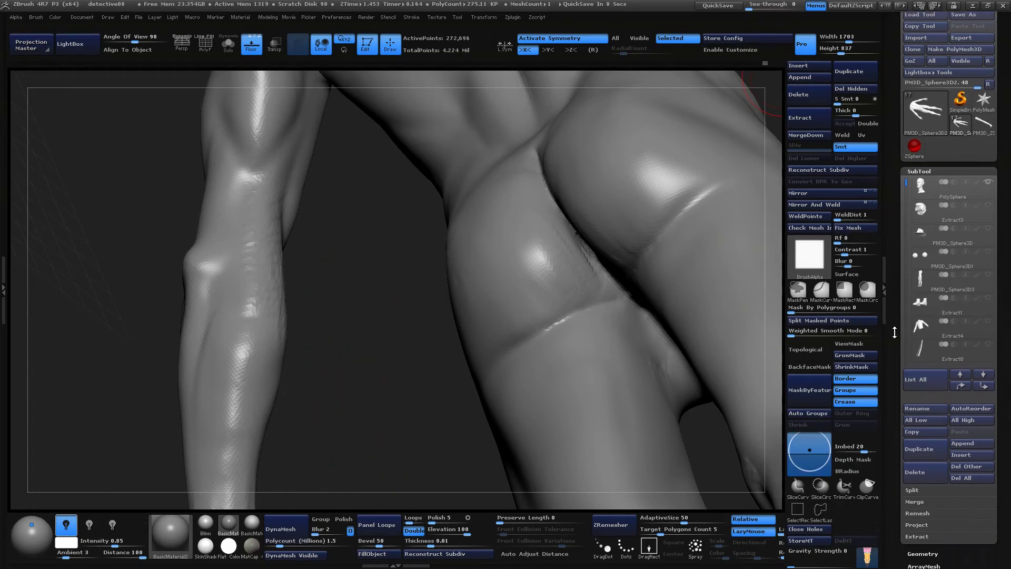
left_click(927, 298)
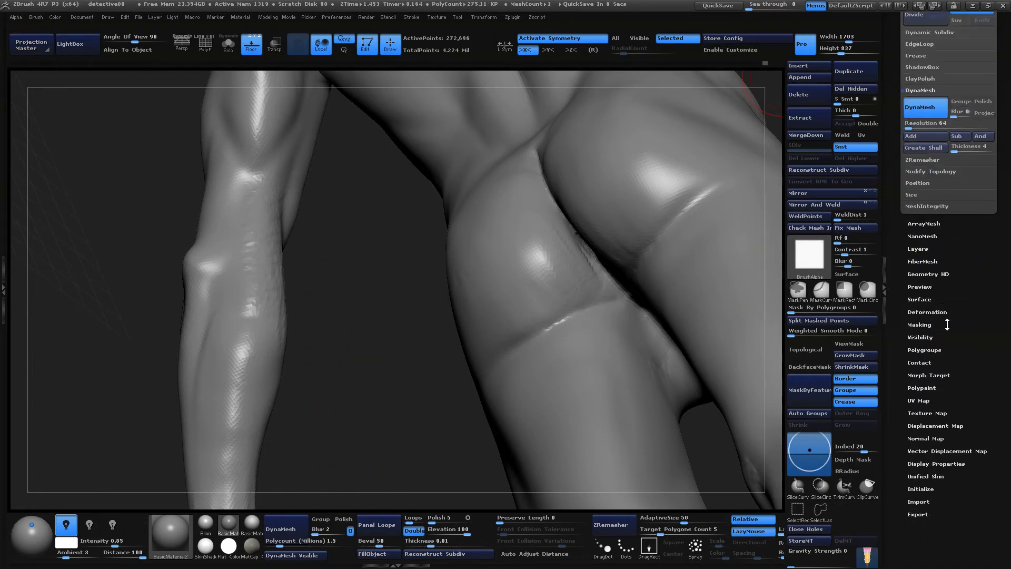
scroll(940, 264, "up", 1)
left_click(914, 180)
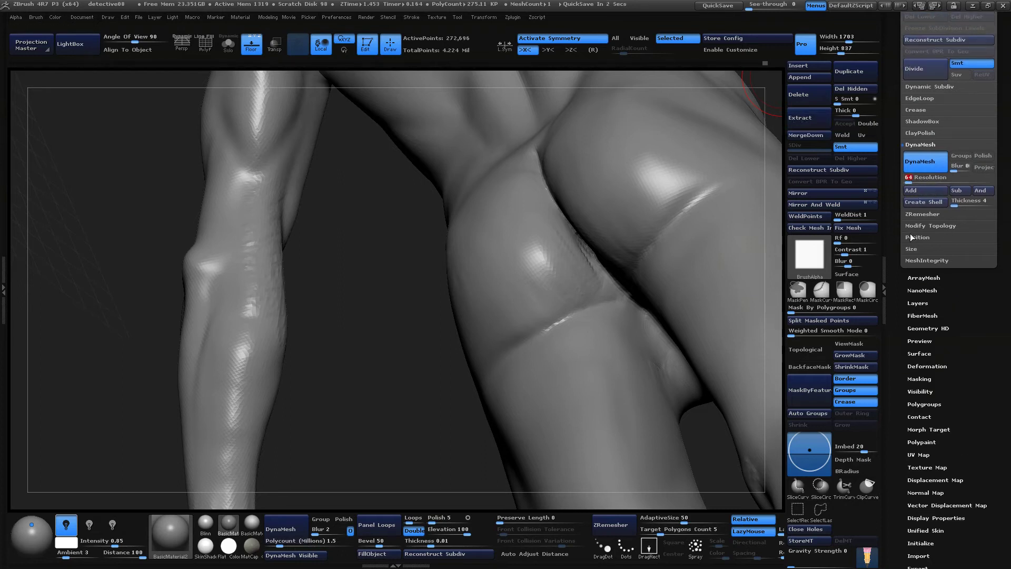
key("Return")
left_click_drag(392, 309, 444, 446, "alt")
left_click_drag(439, 393, 402, 453, "ctrl")
Smooth the elbow and forearm of the remeshed arm from several sides
left_click_drag(399, 482, 402, 384, "alt")
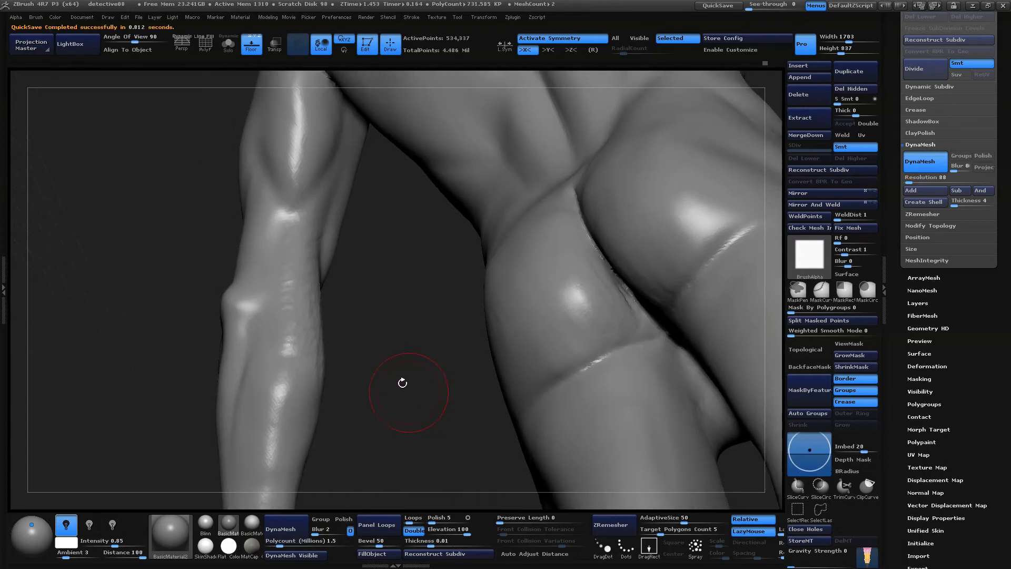
left_click_drag(298, 263, 299, 321, "shift")
mouse_move(400, 384)
left_mouse_down()
mouse_move(360, 384)
mouse_move(495, 318)
mouse_move(297, 343)
left_mouse_up()
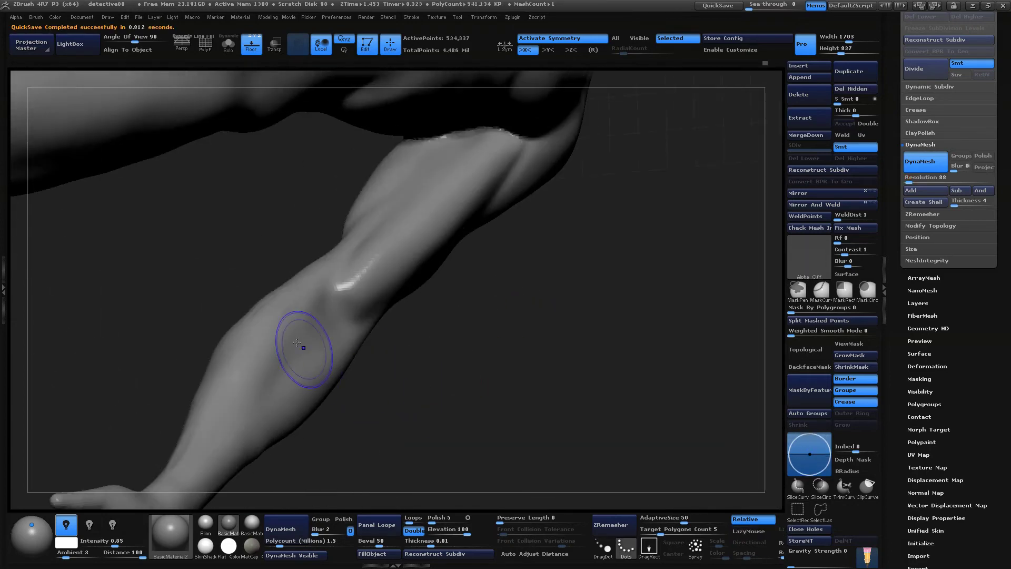
left_click_drag(263, 305, 527, 393)
left_click_drag(250, 353, 311, 414, "shift")
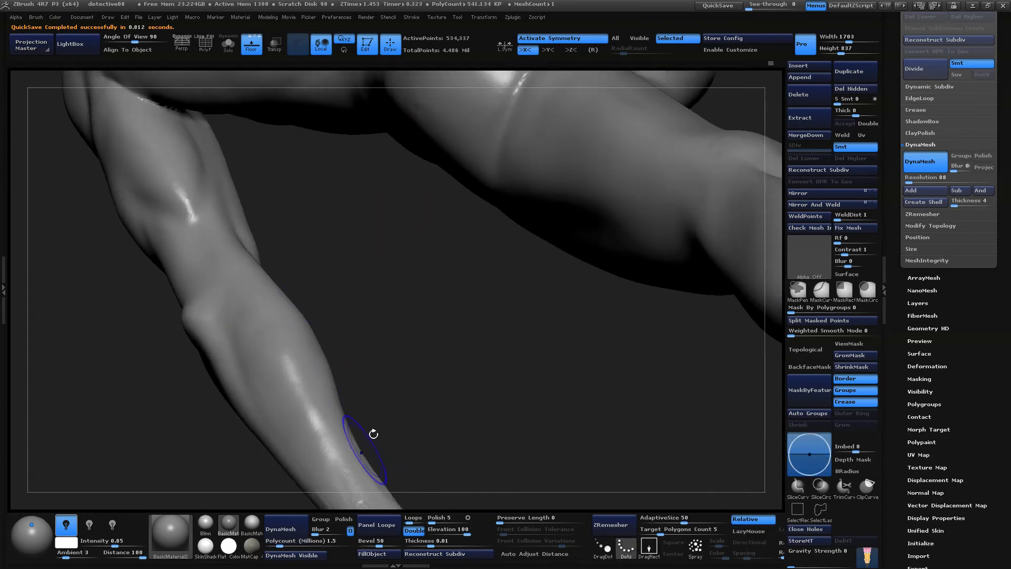
mouse_move(372, 434)
left_mouse_down()
mouse_move(354, 391)
mouse_move(339, 418)
mouse_move(416, 463)
mouse_move(428, 457)
left_mouse_up()
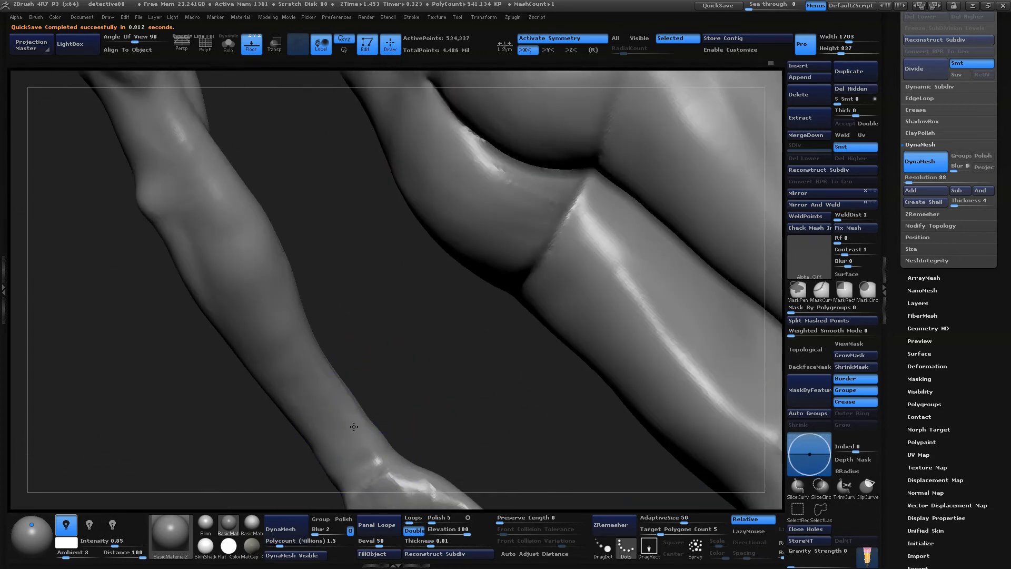
Sculpt the side of the wrist where the lower forearm meets the hand, and soften the strokes
mouse_move(337, 422)
left_mouse_down()
mouse_move(474, 363)
mouse_move(494, 330)
mouse_move(447, 327)
mouse_move(509, 344)
mouse_move(526, 383)
mouse_move(525, 344)
mouse_move(523, 372)
left_mouse_up()
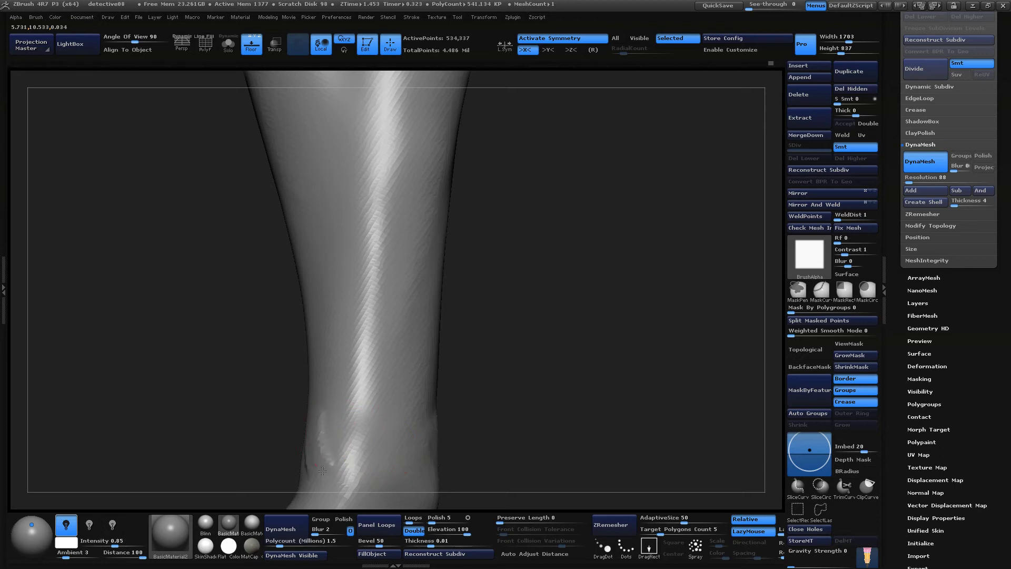
left_click_drag(322, 470, 446, 411)
left_click_drag(304, 449, 567, 389)
left_click_drag(476, 397, 395, 423, "alt")
left_click_drag(296, 396, 296, 377)
left_click_drag(416, 358, 487, 339)
left_click_drag(283, 390, 292, 361, "shift")
Add short clay strokes at the end of the forearm to bring out the wrist bone
left_click_drag(474, 342, 393, 392)
left_click_drag(520, 369, 432, 435)
left_click_drag(297, 404, 342, 345)
mouse_move(474, 387)
left_mouse_down()
mouse_move(532, 386)
mouse_move(484, 390)
left_mouse_up()
left_click_drag(337, 421, 358, 374)
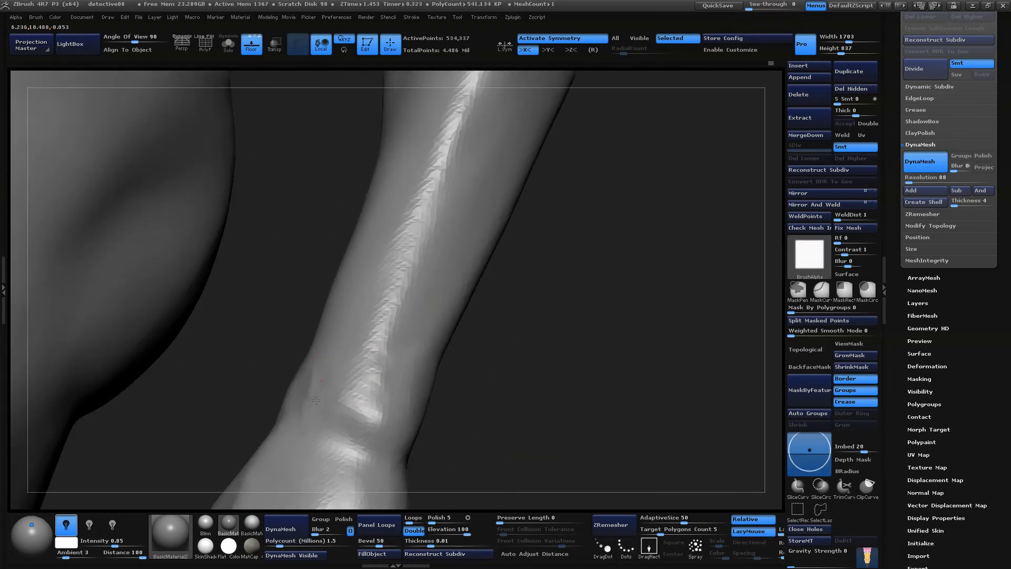
mouse_move(474, 392)
left_mouse_down()
mouse_move(506, 395)
mouse_move(453, 395)
left_mouse_up()
left_click_drag(329, 408, 344, 379)
Build up a patch of clay across the wrist just above the hand
left_click_drag(479, 398, 385, 403)
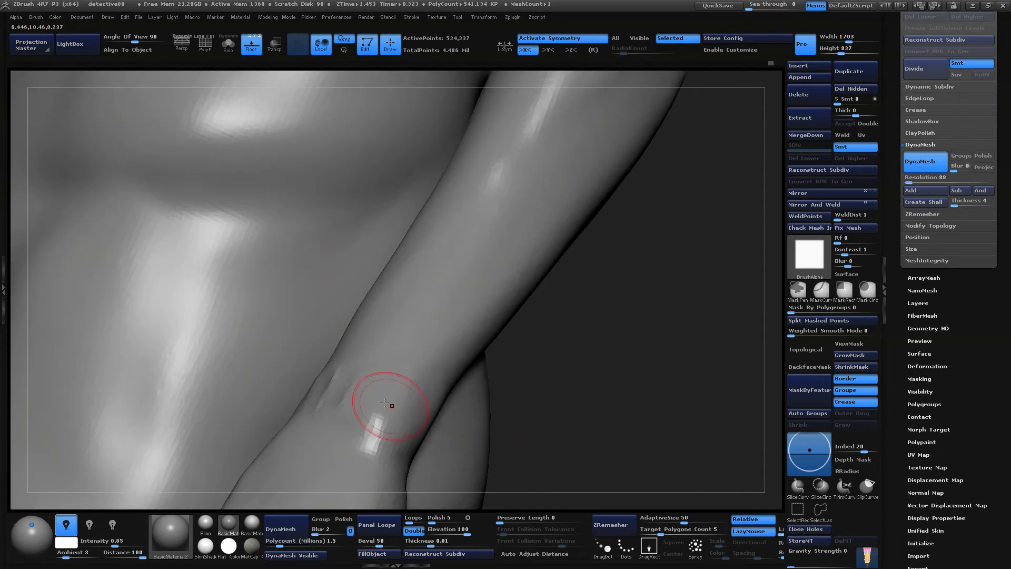
mouse_move(634, 394)
left_mouse_down()
mouse_move(609, 380)
mouse_move(466, 413)
left_mouse_up()
left_click_drag(347, 432, 368, 405)
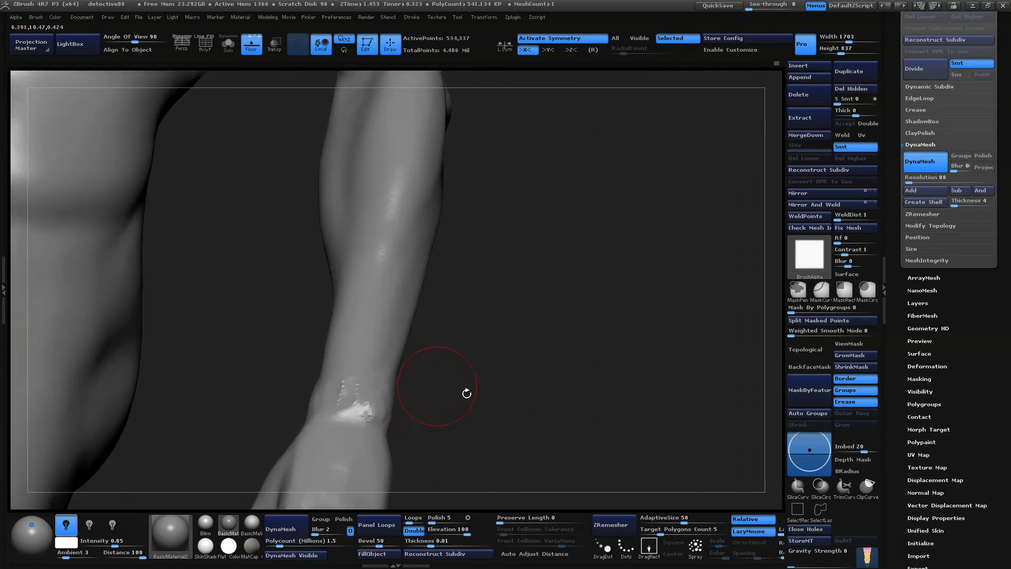
mouse_move(467, 393)
left_mouse_down()
mouse_move(522, 472)
mouse_move(354, 396)
left_mouse_up()
left_click_drag(442, 359, 411, 364)
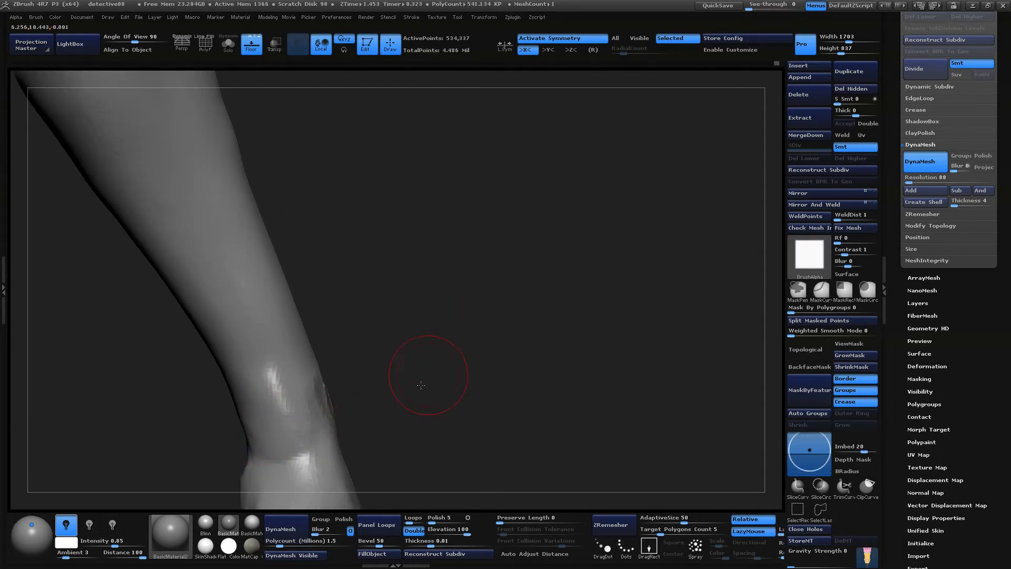
Smooth the built-up wrist forms so they blend into the lower forearm and the hand
left_click_drag(420, 377, 452, 357)
left_click_drag(419, 401, 377, 380, "shift")
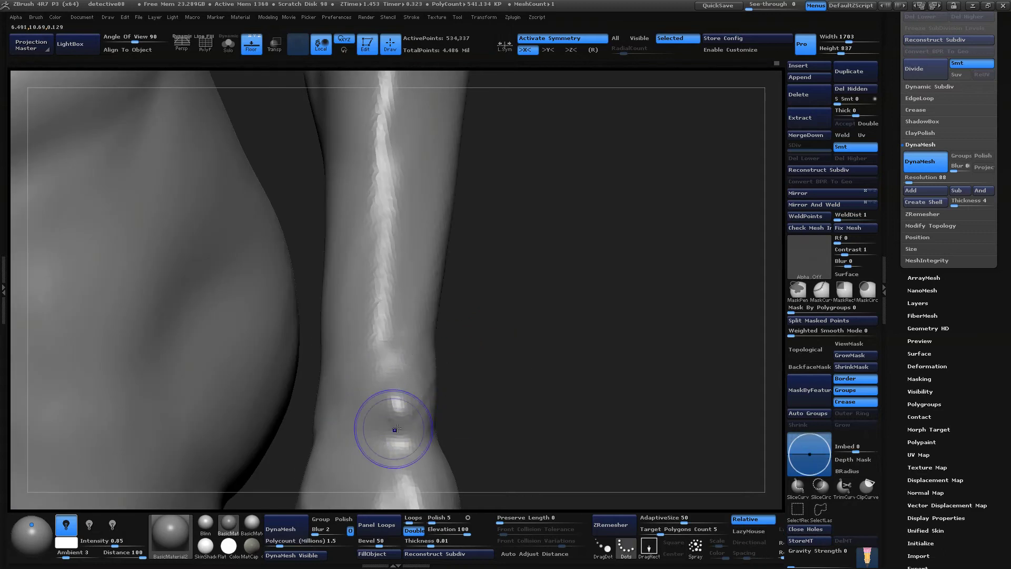
mouse_move(470, 337)
left_mouse_down()
mouse_move(548, 329)
mouse_move(440, 392)
left_mouse_up()
left_click_drag(566, 350, 481, 419)
left_click_drag(419, 416, 394, 411, "shift")
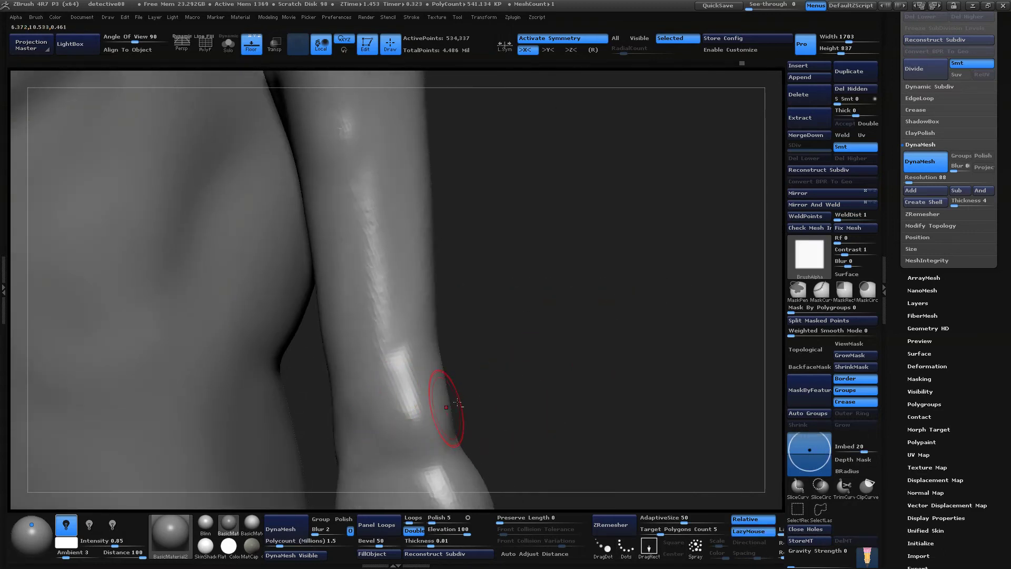
Layer more clay strokes over the wrist to connect the lower forearm to the thumb side of the hand
left_click_drag(479, 429, 484, 408, "alt")
left_click_drag(402, 431, 582, 300)
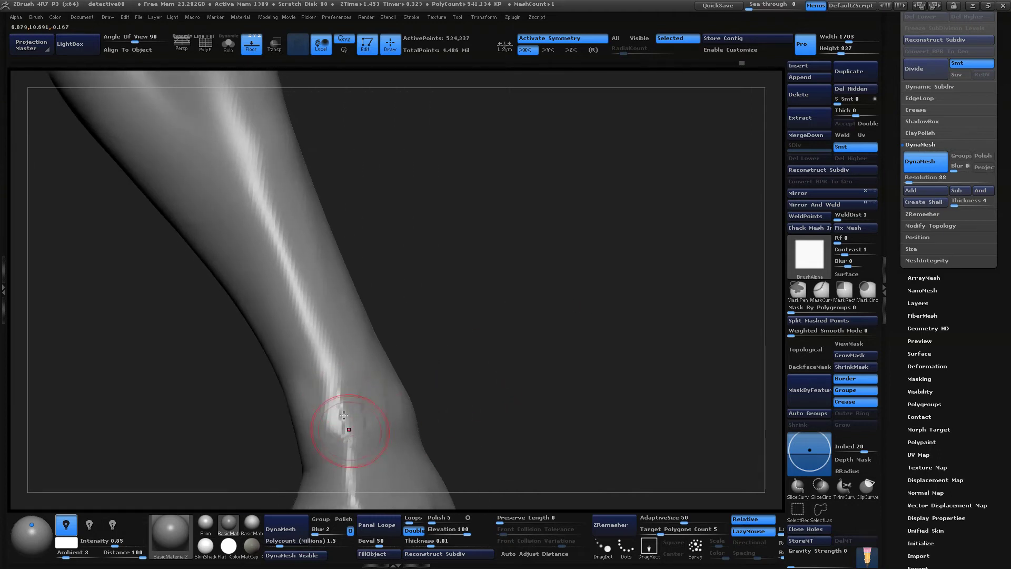
left_click_drag(487, 360, 425, 419)
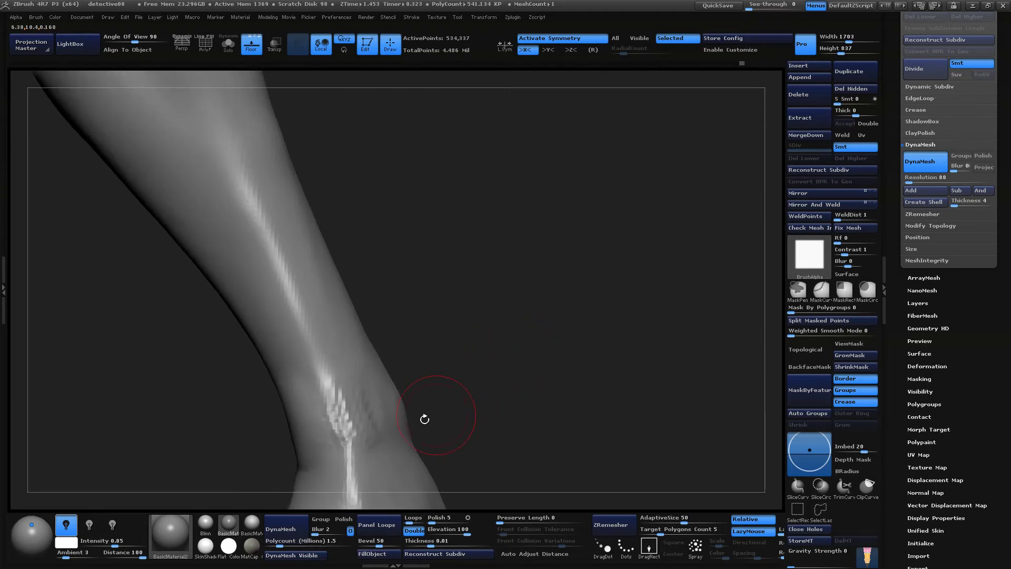
left_click_drag(468, 358, 448, 211, "alt")
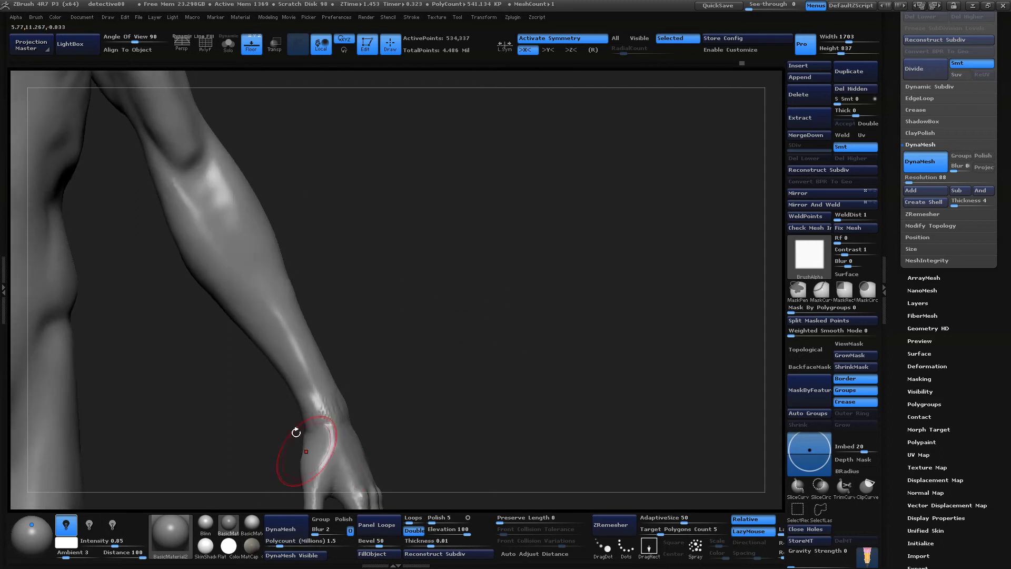
left_click_drag(456, 380, 447, 421, "alt")
mouse_move(337, 378)
left_mouse_down()
mouse_move(323, 416)
mouse_move(313, 362)
left_mouse_up()
left_click_drag(474, 333, 506, 335)
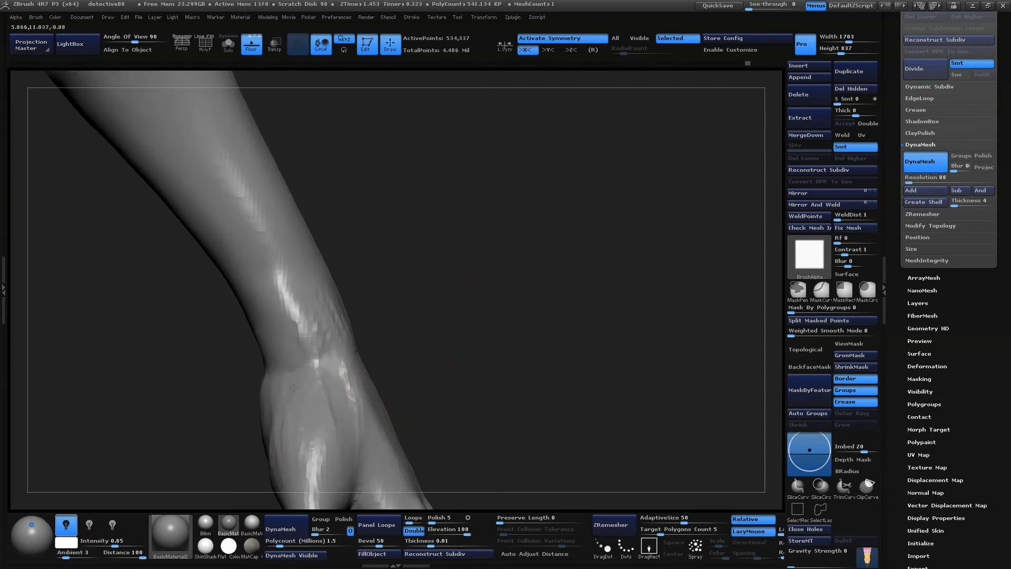
Extend clay strokes over the hand below the wrist and along the end of the forearm
left_click_drag(309, 440, 307, 479)
left_click_drag(450, 332, 448, 448, "alt")
mouse_move(395, 296)
left_mouse_down("alt")
mouse_move(343, 244)
mouse_move(395, 256)
left_mouse_up("alt")
left_click_drag(311, 287, 328, 350)
Sculpt the separations between the long forearm muscles running from the elbow toward the wrist
left_click_drag(403, 393, 448, 335, "alt")
left_click_drag(416, 296, 372, 296)
left_click_drag(440, 342, 506, 331)
left_click_drag(406, 287, 335, 308)
left_click_drag(319, 244, 241, 318)
left_click_drag(463, 282, 373, 253)
left_click_drag(257, 174, 257, 192)
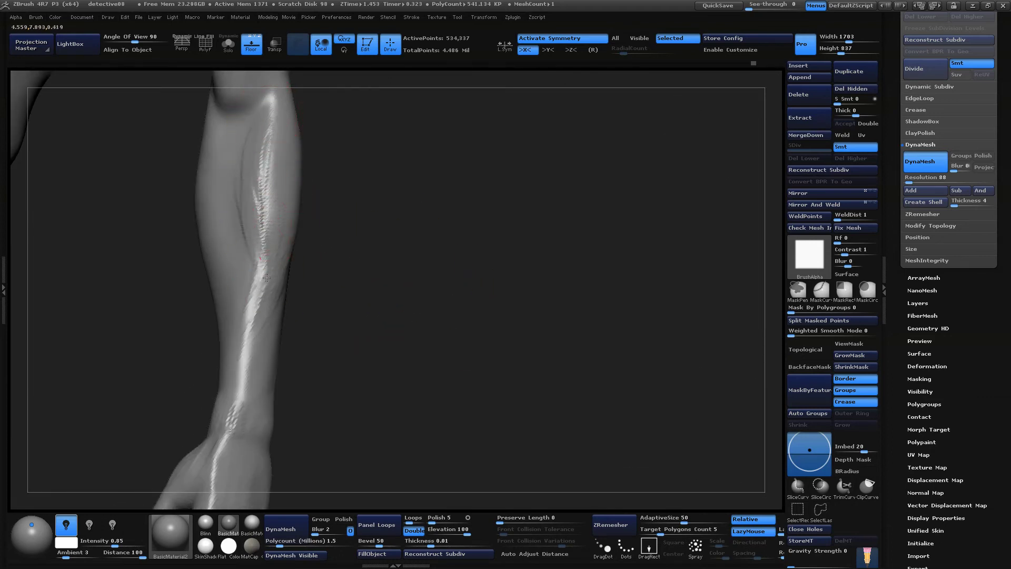
Define the muscle strands on the upper forearm where they meet the elbow, and smooth them
left_click_drag(383, 294, 446, 333)
mouse_move(485, 384)
left_mouse_down()
mouse_move(490, 418)
mouse_move(275, 298)
mouse_move(265, 327)
left_mouse_up()
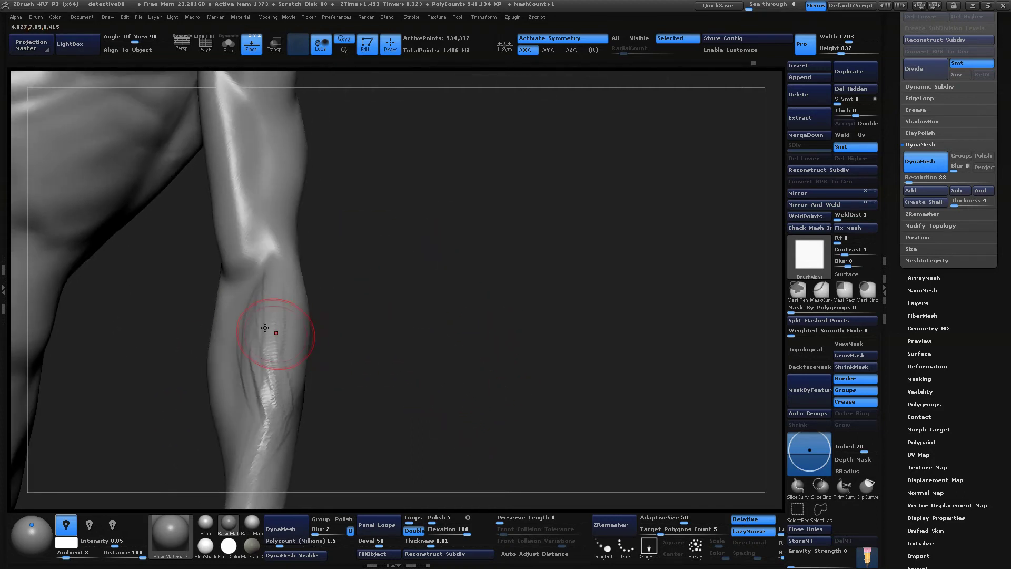
left_click_drag(298, 284, 281, 304)
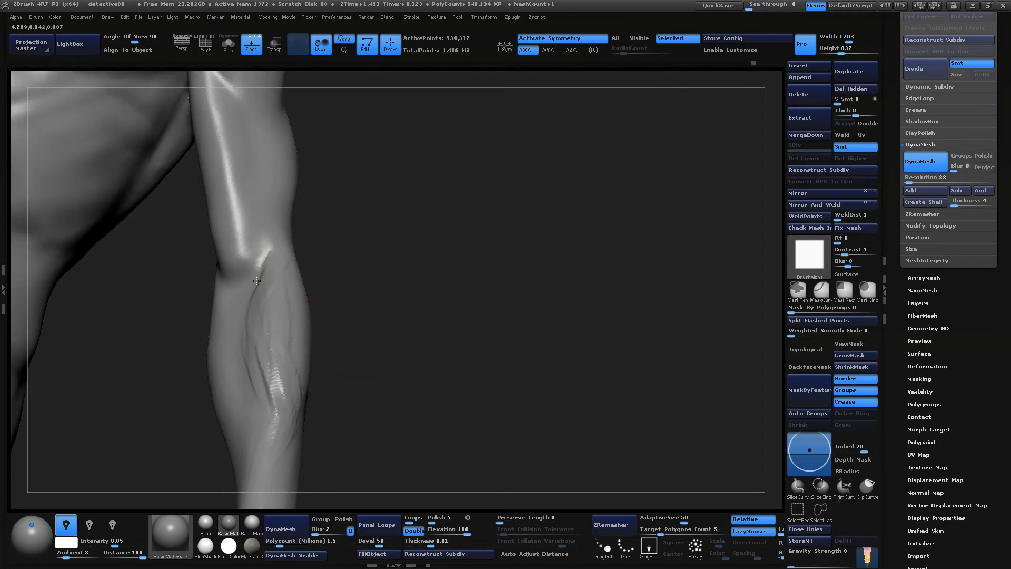
left_click_drag(400, 350, 345, 391)
left_click_drag(250, 383, 271, 338, "shift")
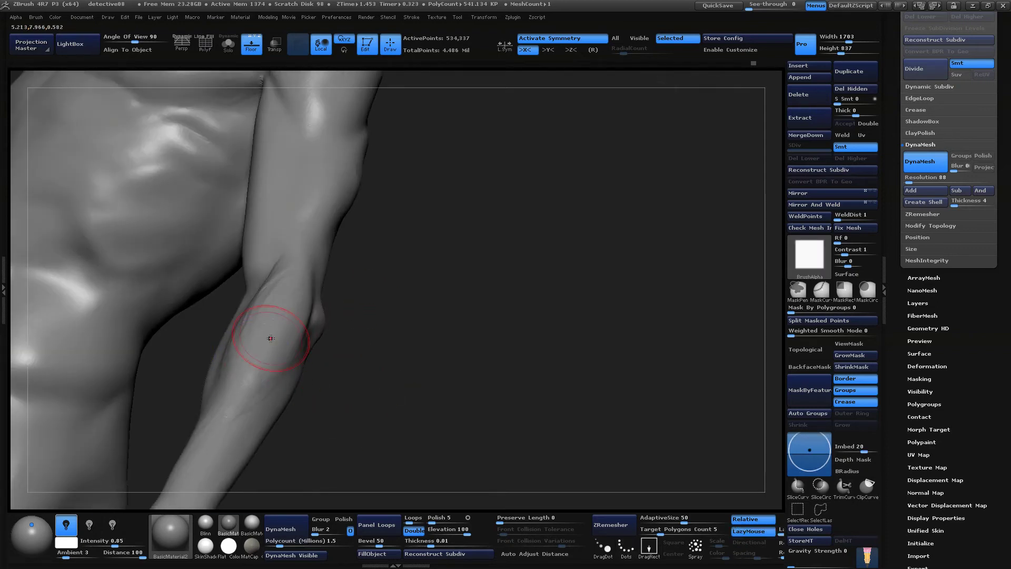
Lay clay strokes along the front of the forearm from the elbow crease toward the wrist
mouse_move(345, 343)
left_mouse_down()
mouse_move(490, 358)
mouse_move(245, 283)
mouse_move(231, 366)
left_mouse_up()
left_click_drag(392, 366, 295, 374)
left_click_drag(212, 298, 235, 396)
left_click_drag(226, 343, 240, 413)
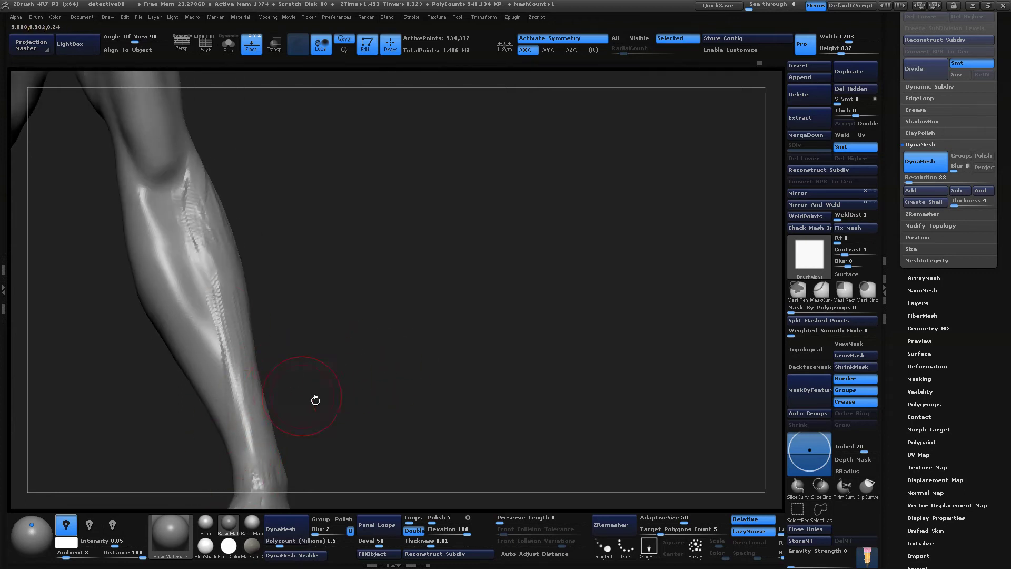
left_click_drag(316, 400, 226, 404)
left_click_drag(474, 295, 400, 287)
left_click_drag(514, 267, 380, 232)
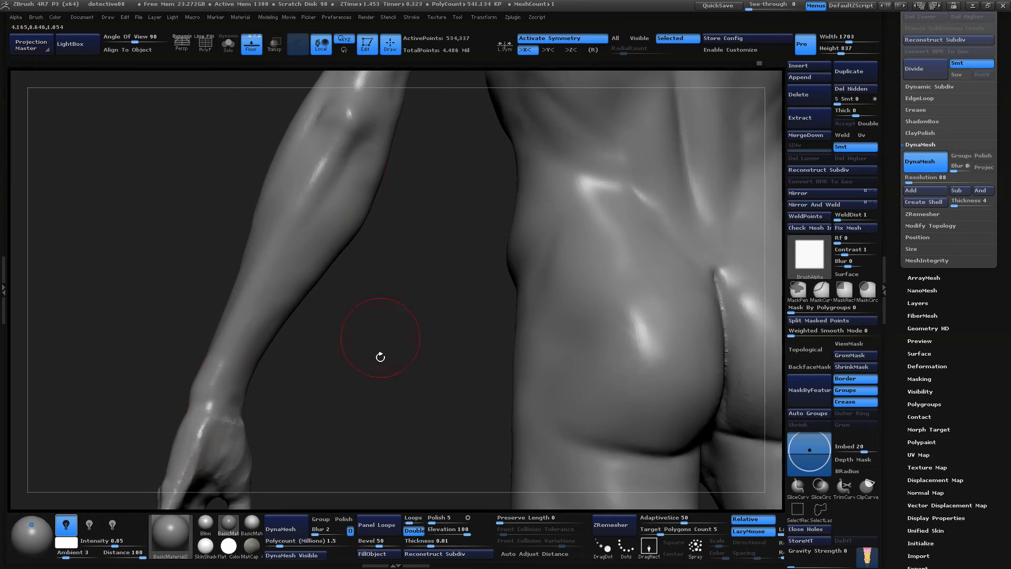
Smooth the rough clay ridge running down the forearm from the elbow crease toward the wrist
left_click_drag(380, 363, 373, 413, "alt")
left_click_drag(309, 448, 358, 221, "alt")
left_click_drag(214, 424, 399, 369)
left_click_drag(609, 275, 345, 315)
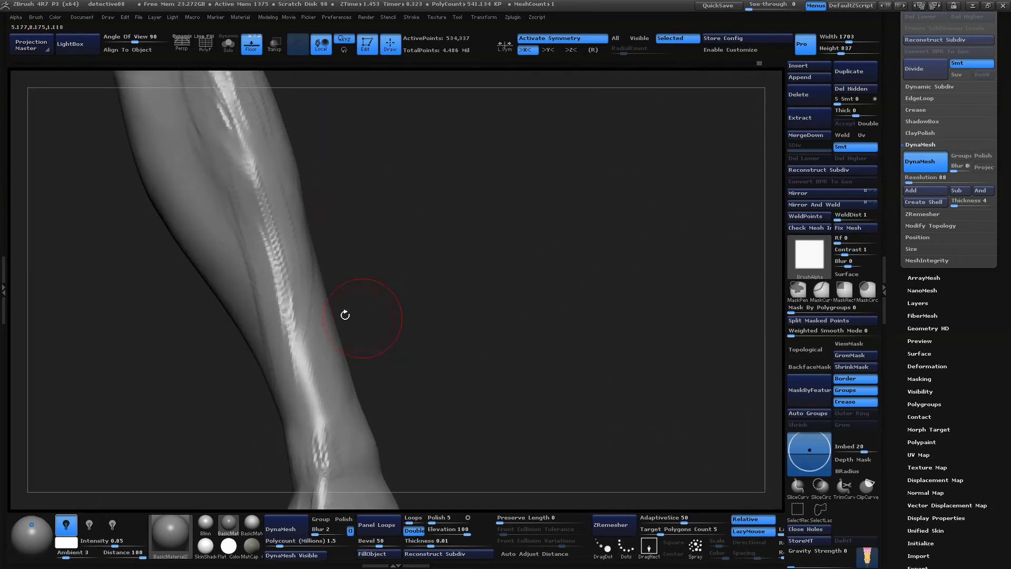
mouse_move(427, 248)
left_mouse_down()
mouse_move(509, 359)
mouse_move(400, 293)
left_mouse_up()
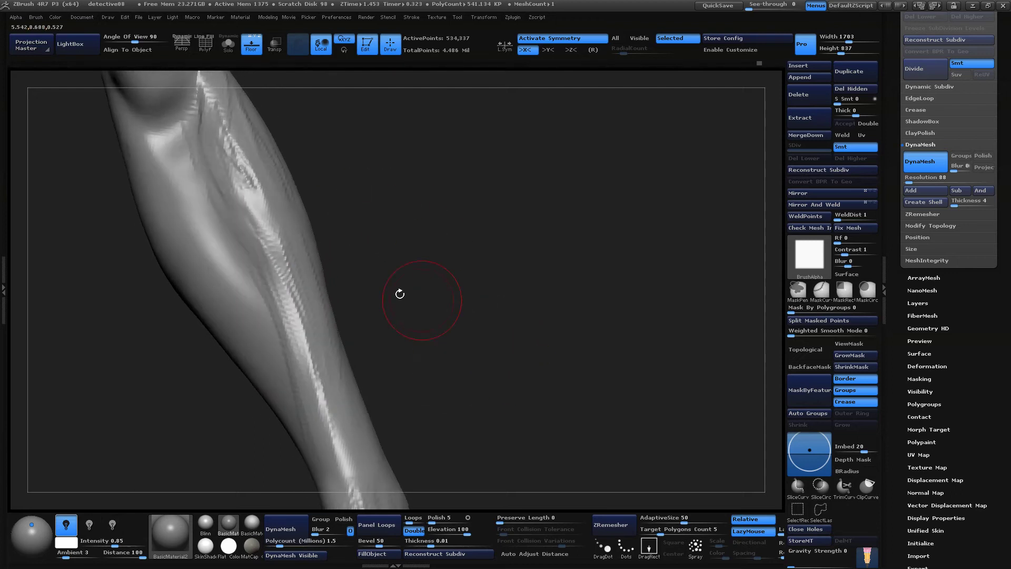
left_click_drag(355, 318, 318, 246, "alt")
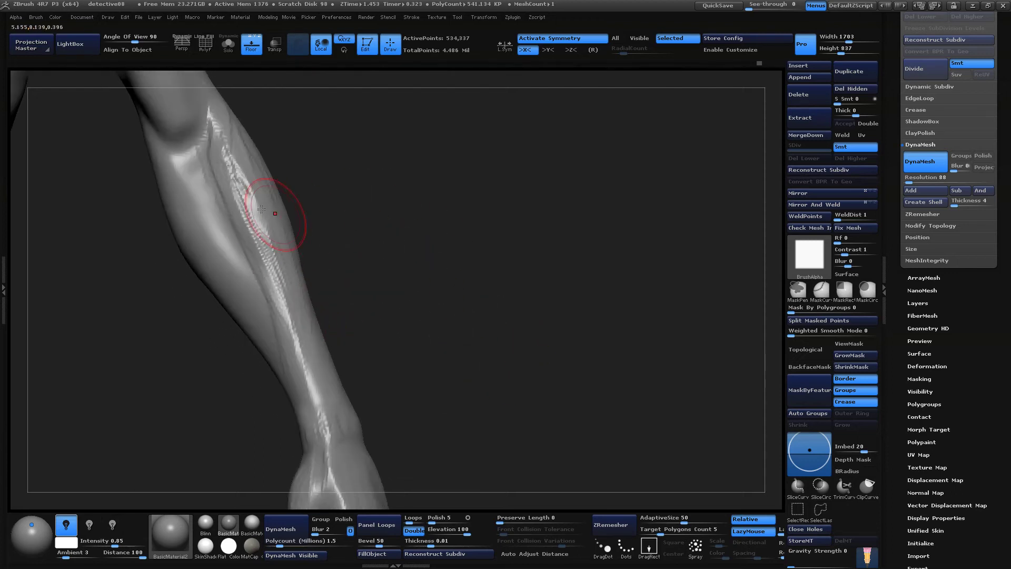
mouse_move(365, 219)
left_mouse_down()
mouse_move(365, 229)
mouse_move(274, 226)
left_mouse_up()
left_click_drag(199, 204, 195, 221, "shift")
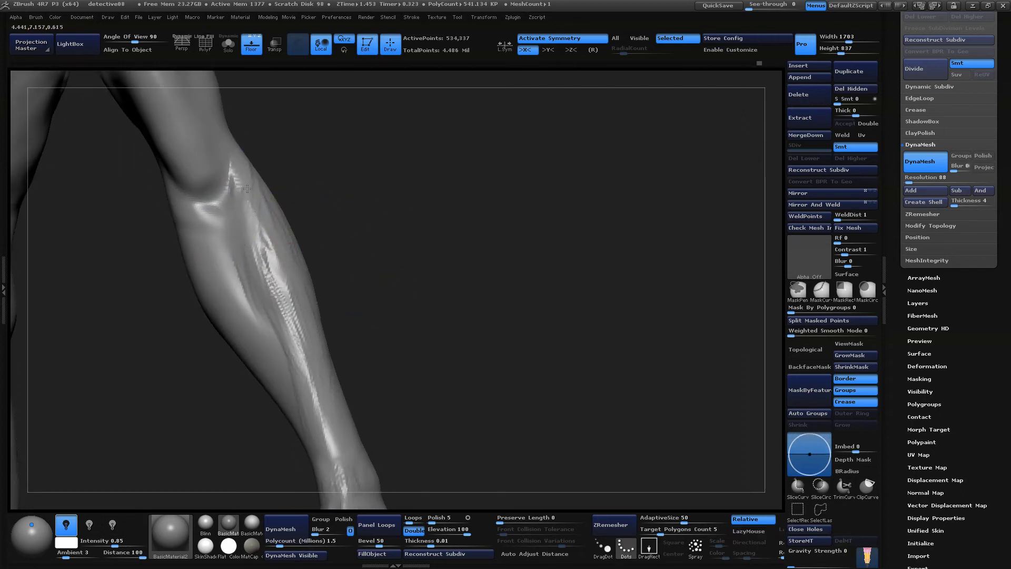
left_click_drag(256, 273, 283, 353, "shift")
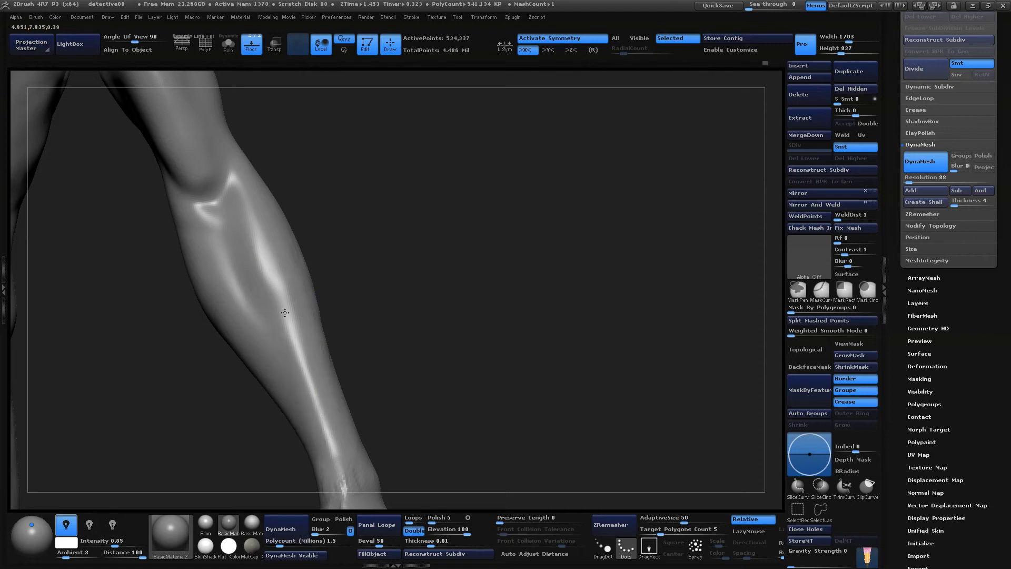
Switch to the Move brush with topological masking and enlarge its draw size for adjusting the arm's proportions
left_click_drag(321, 315, 349, 377)
left_click_drag(386, 291, 321, 334)
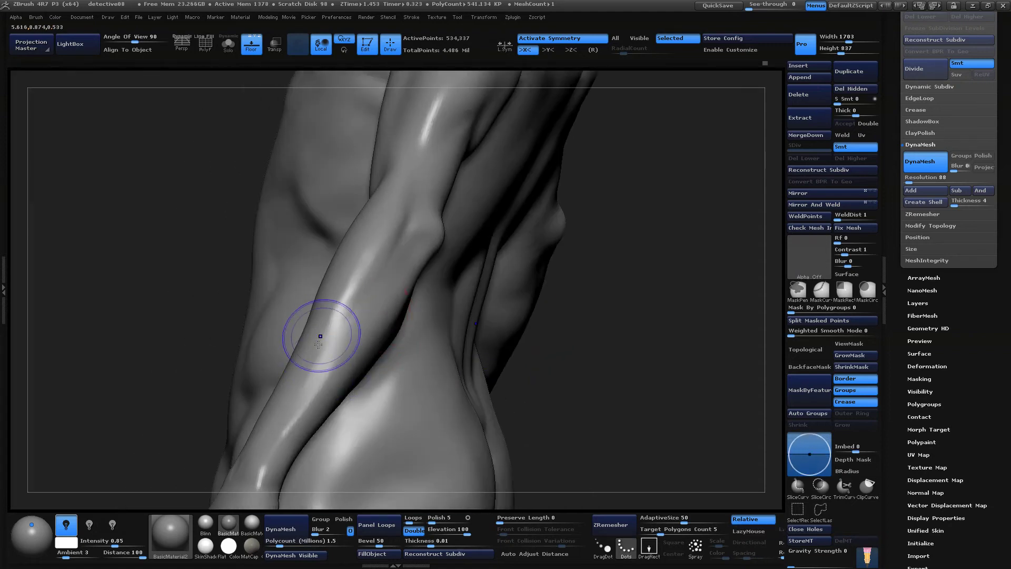
left_click_drag(657, 321, 645, 320, "alt")
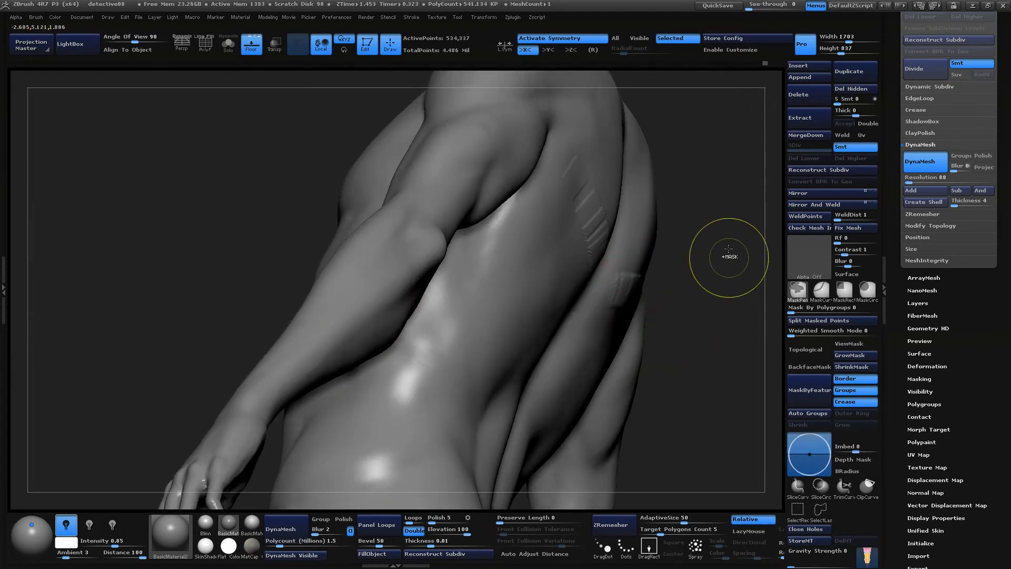
mouse_move(729, 259)
left_mouse_down()
mouse_move(706, 226)
mouse_move(690, 260)
mouse_move(709, 216)
mouse_move(713, 289)
mouse_move(669, 289)
mouse_move(720, 429)
mouse_move(675, 334)
mouse_move(616, 323)
mouse_move(567, 393)
left_mouse_up()
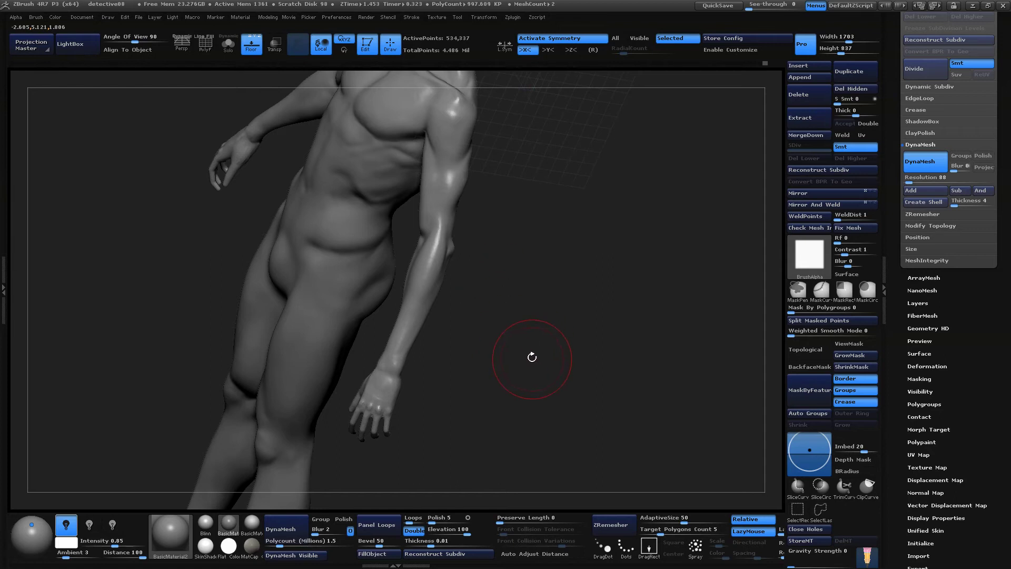
left_click_drag(532, 357, 526, 360)
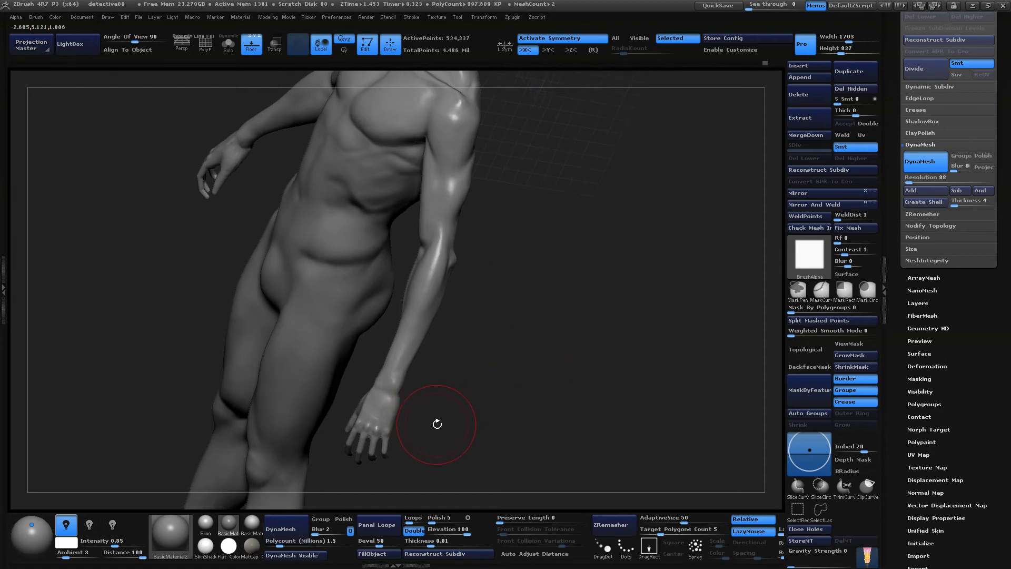
key("b")
left_click(475, 351)
key("space")
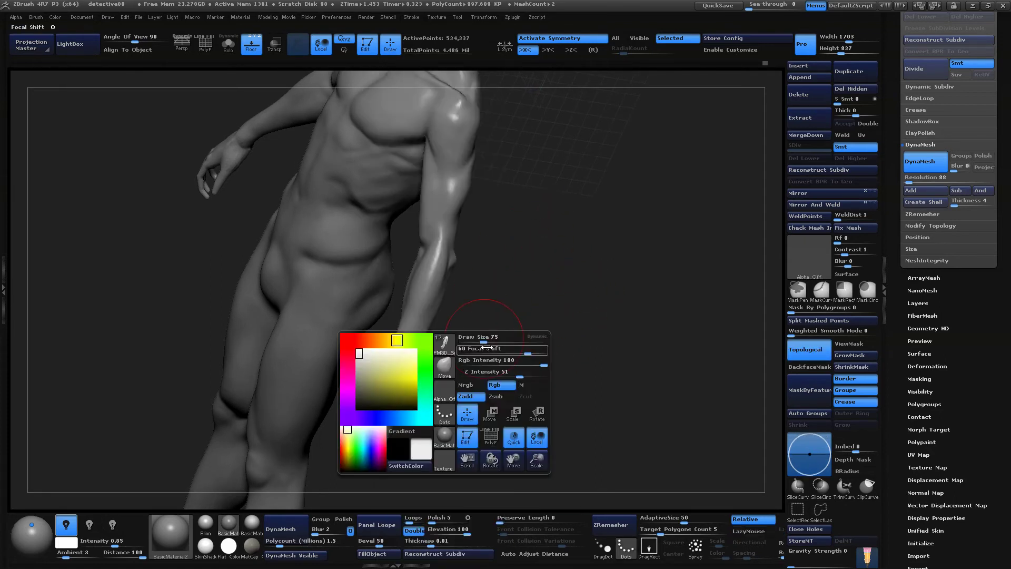
left_click(486, 341)
left_click_drag(494, 341, 496, 342)
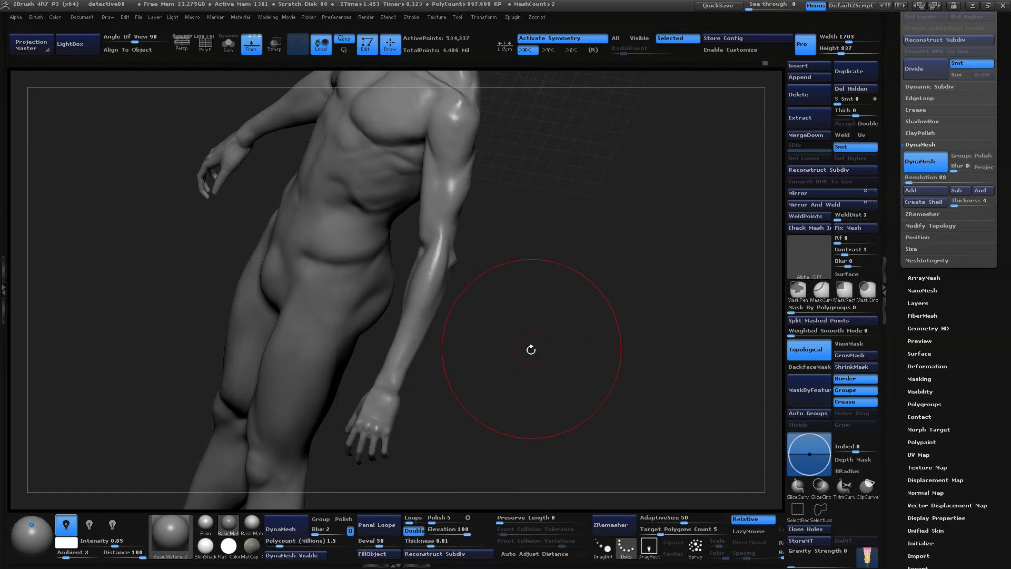
Reshape the silhouette of the elbow and forearm in front and side views with the large Move brush
left_click_drag(442, 373, 455, 356, "alt")
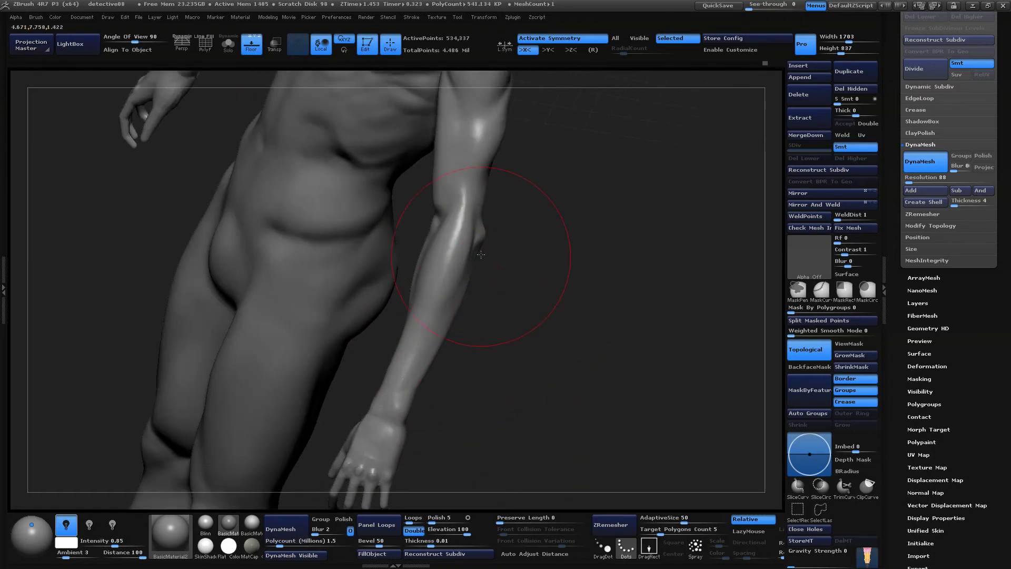
left_click_drag(560, 226, 541, 276)
left_click_drag(676, 283, 619, 271)
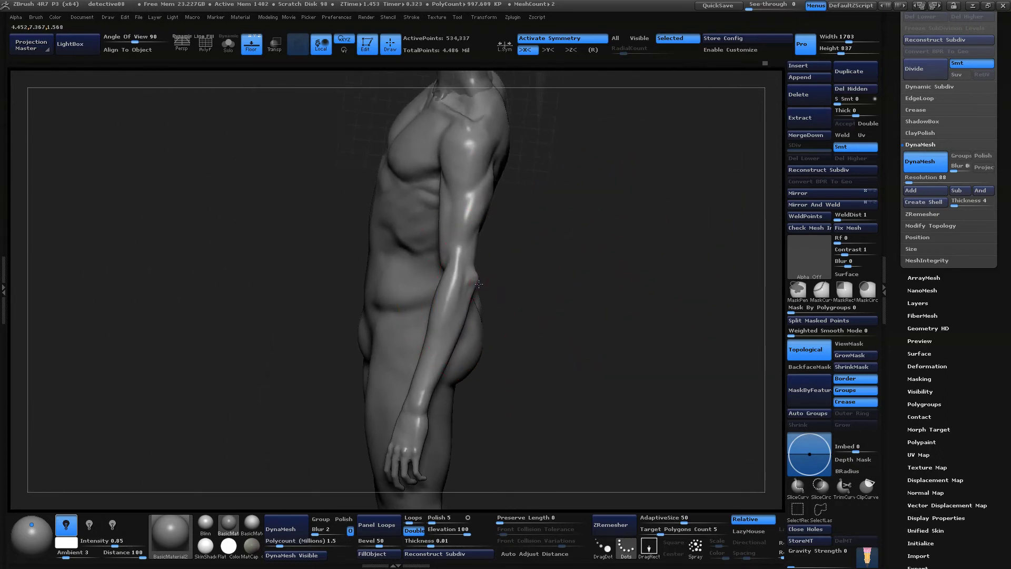
left_click_drag(516, 239, 482, 229, "alt")
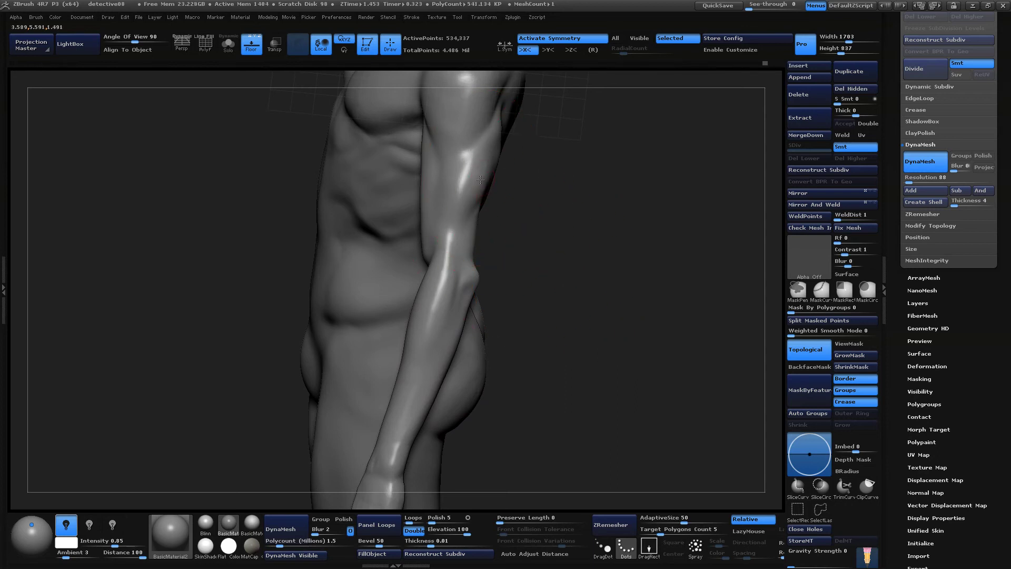
left_click_drag(690, 248, 531, 232)
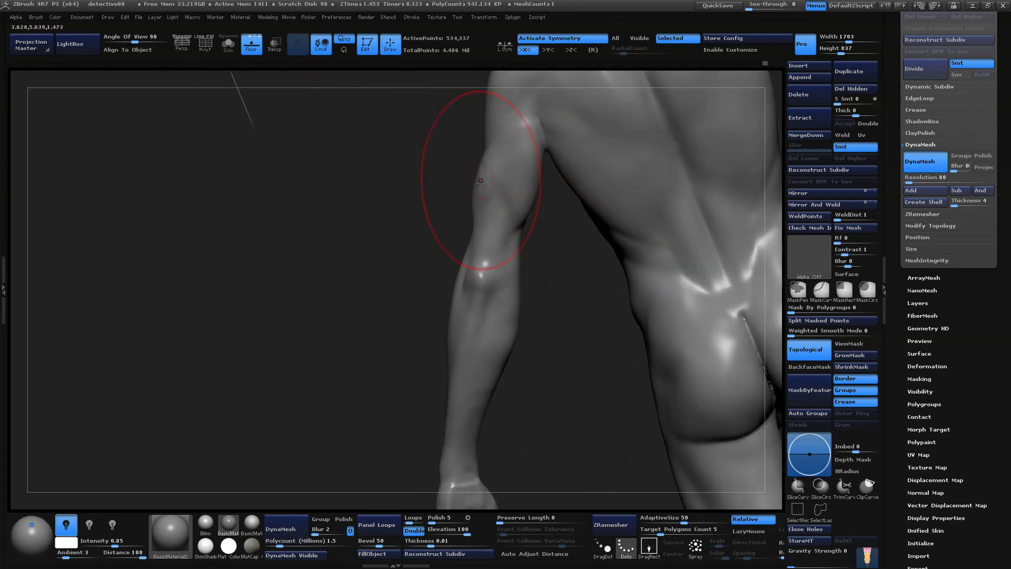
Adjust the outer contour of the upper arm above the elbow as seen from behind
left_click_drag(473, 189, 467, 193)
left_click_drag(380, 259, 423, 264)
left_click_drag(481, 169, 464, 206)
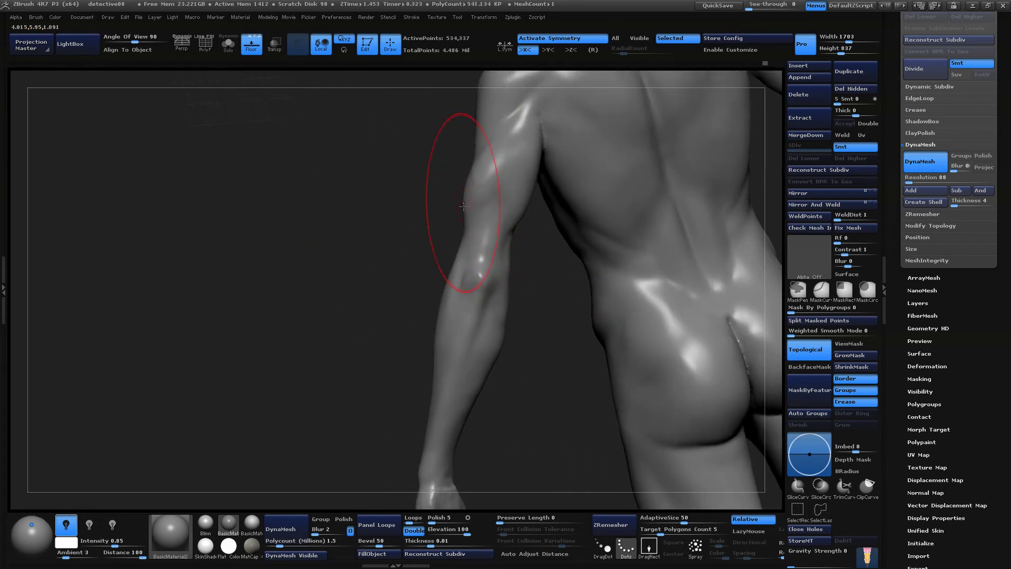
left_click_drag(356, 343, 379, 345)
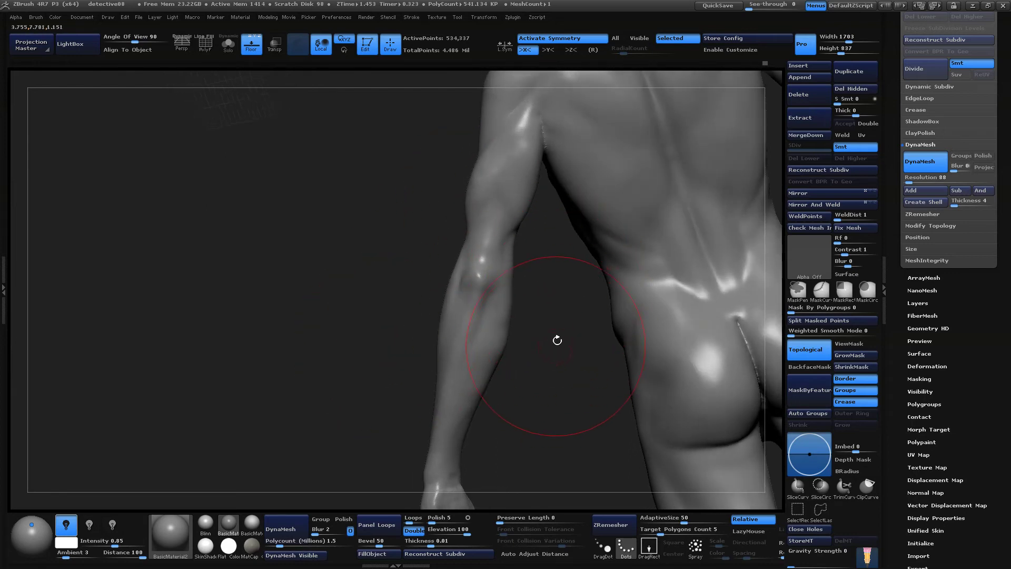
mouse_move(558, 309)
left_mouse_down()
mouse_move(519, 292)
mouse_move(526, 372)
left_mouse_up()
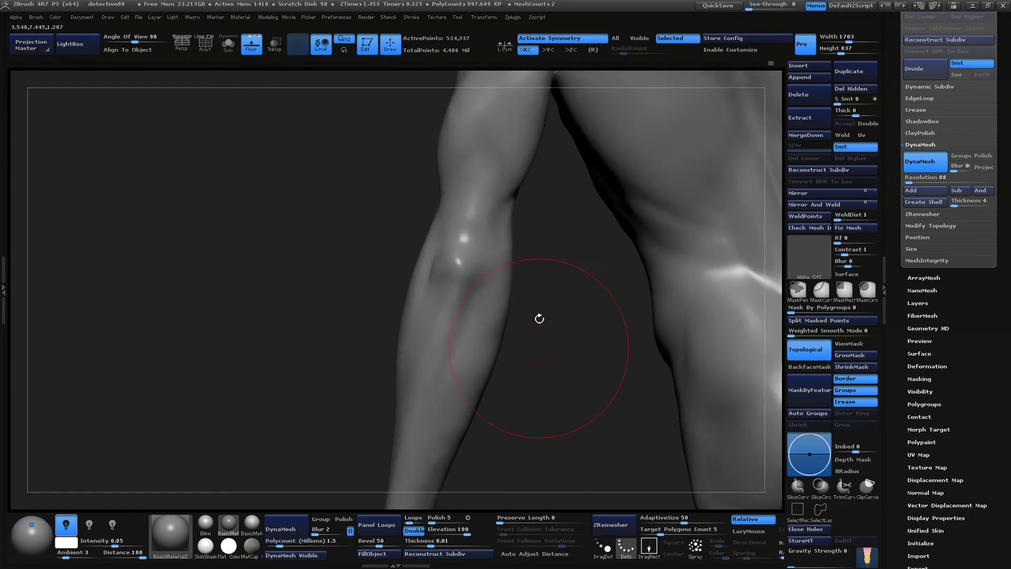
Reduce the Move brush's draw size and refine the contour around the elbow and its inner side
key("space")
left_click_drag(536, 284, 521, 284)
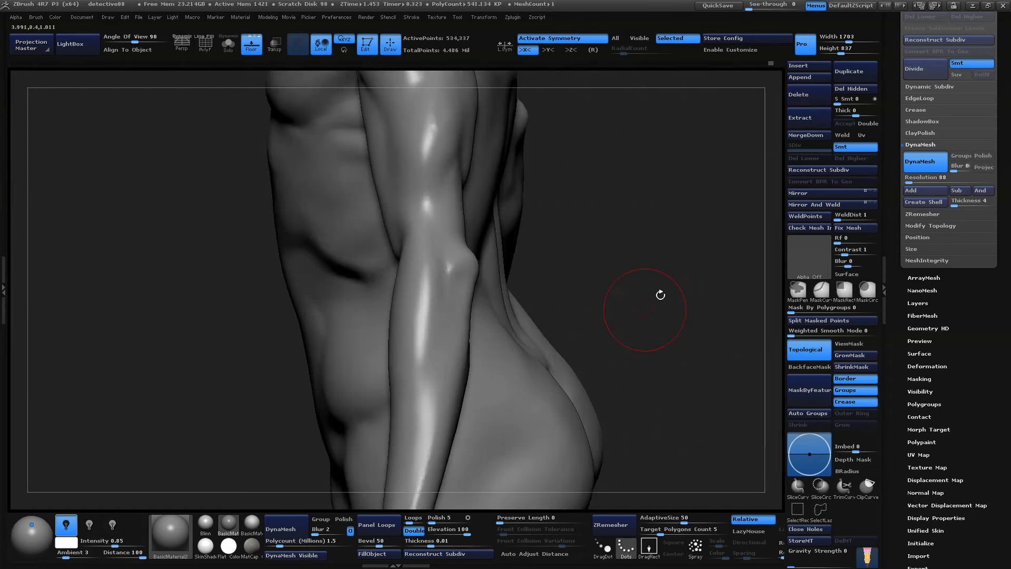
left_click_drag(659, 294, 639, 255)
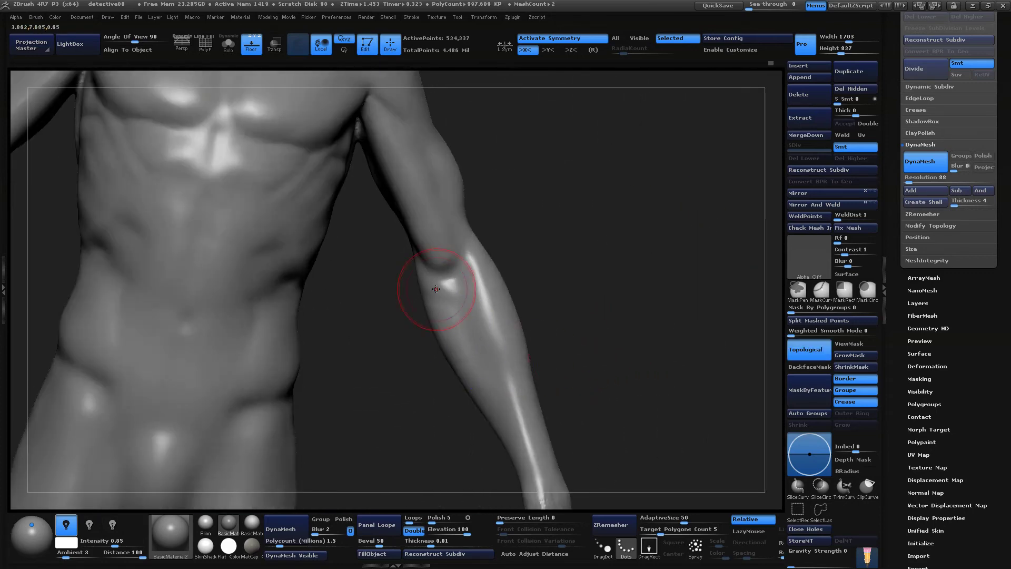
mouse_move(605, 337)
left_mouse_down()
mouse_move(650, 350)
mouse_move(600, 296)
mouse_move(621, 274)
mouse_move(577, 336)
left_mouse_up()
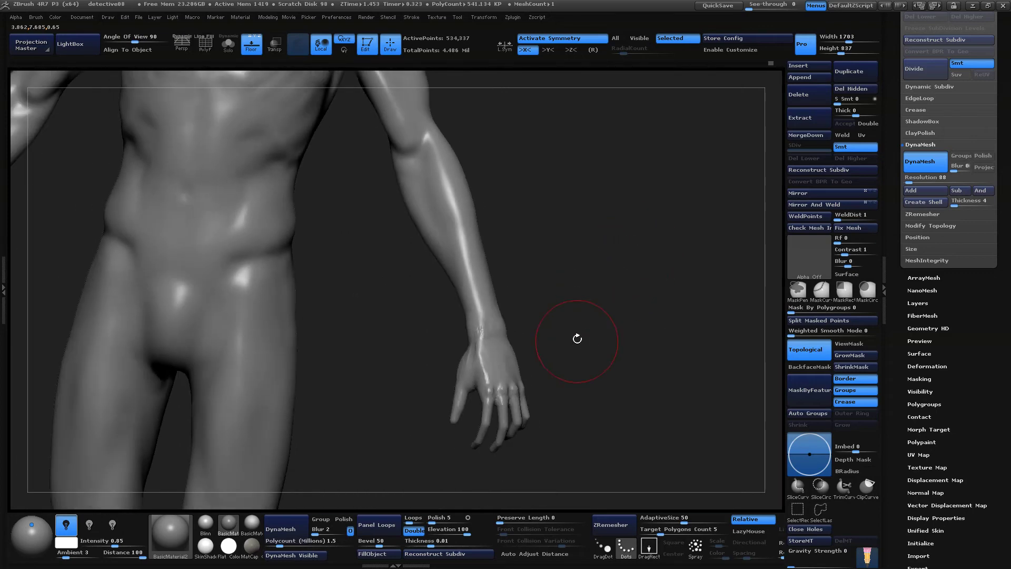
Switch back to the clay brush and build up the thumb side of the wrist and the top of the thumb base
key("b")
left_click(555, 263)
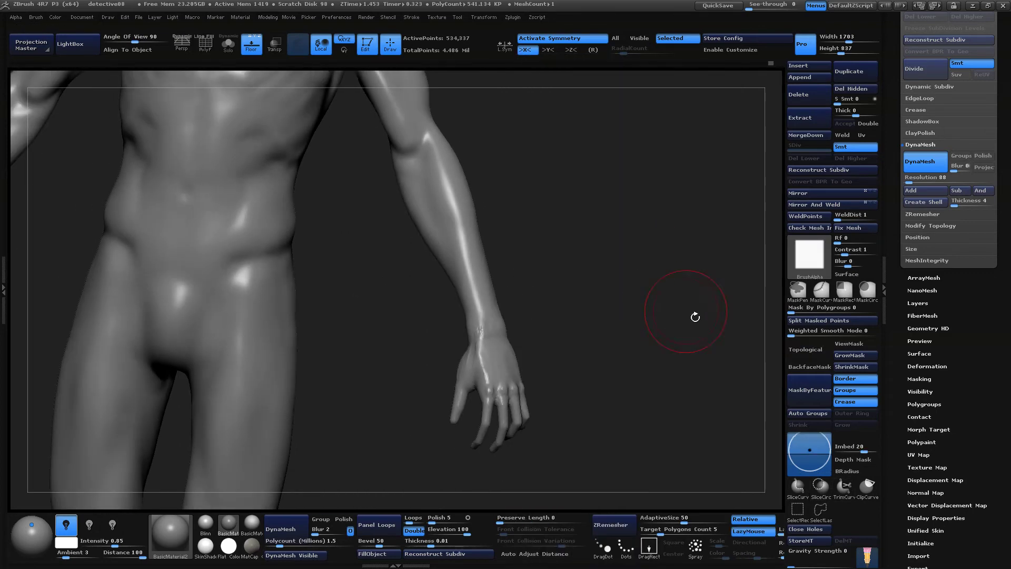
mouse_move(695, 316)
left_mouse_down()
mouse_move(659, 359)
mouse_move(606, 178)
left_mouse_up()
left_click_drag(653, 255, 533, 219, "alt")
left_click_drag(549, 271, 465, 339)
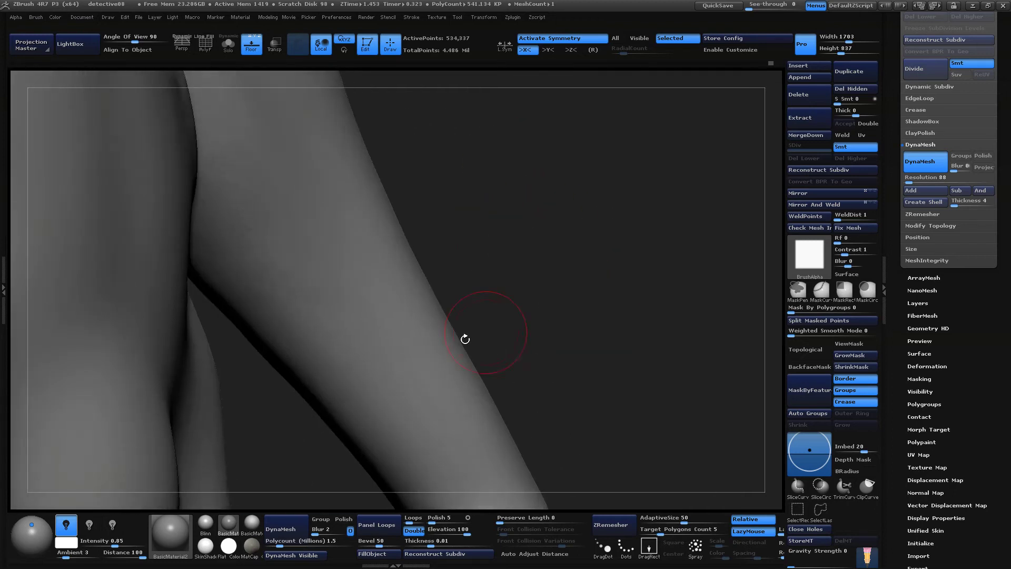
left_click_drag(550, 301, 510, 158, "alt")
mouse_move(544, 321)
left_mouse_down()
mouse_move(519, 274)
mouse_move(573, 295)
left_mouse_up()
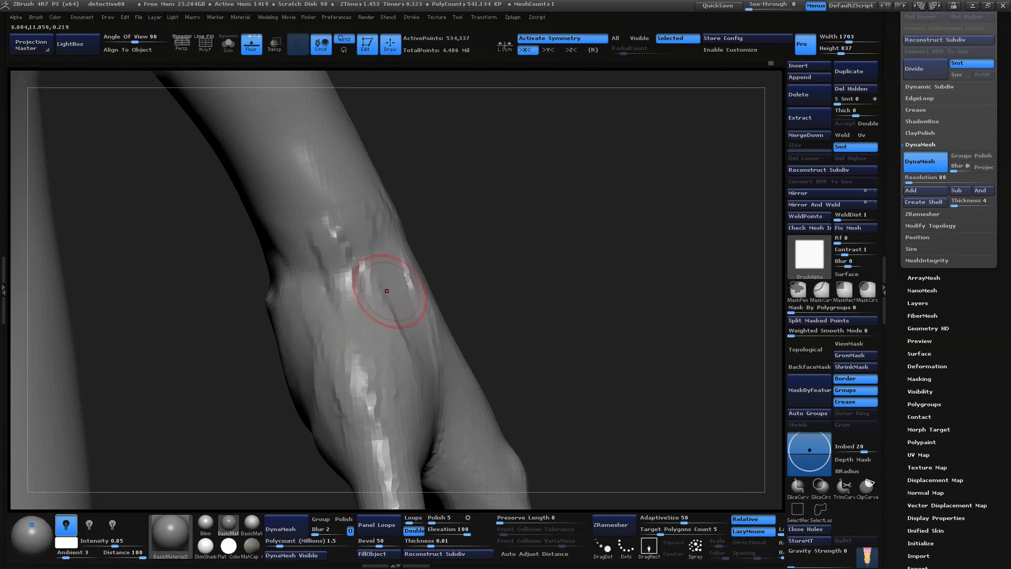
left_click_drag(329, 312, 325, 319)
mouse_move(519, 287)
left_mouse_down()
mouse_move(500, 253)
mouse_move(528, 245)
mouse_move(530, 283)
mouse_move(511, 302)
left_mouse_up()
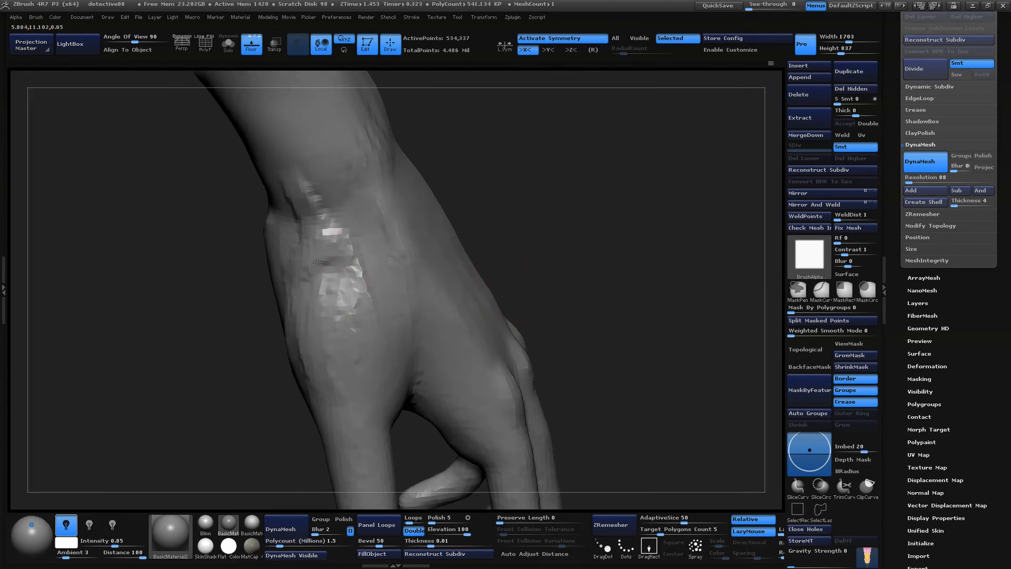
Add clay volume to the thumb base and to the web between the thumb and index finger
left_click_drag(605, 291, 585, 230, "alt")
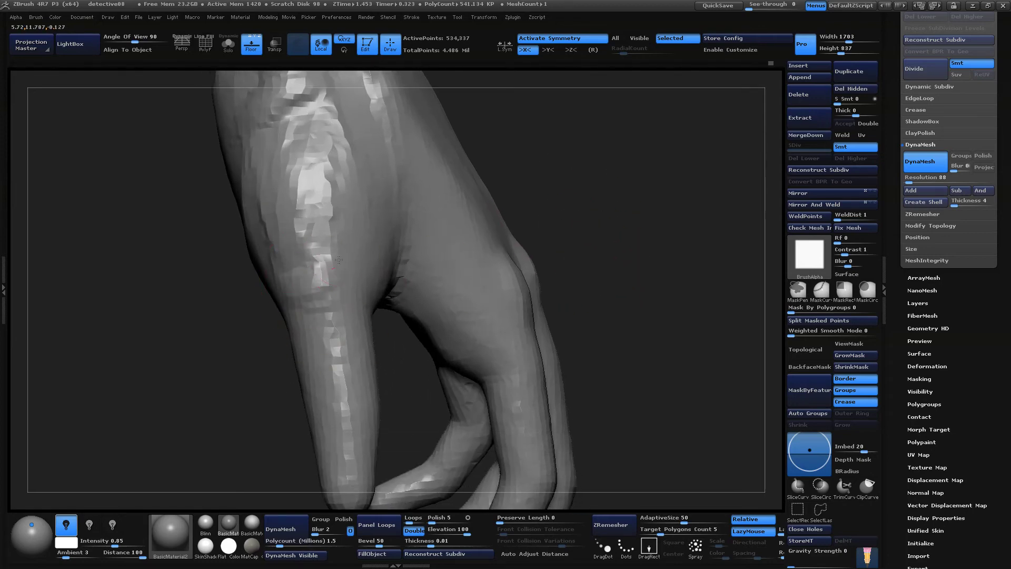
left_click_drag(673, 214, 568, 212)
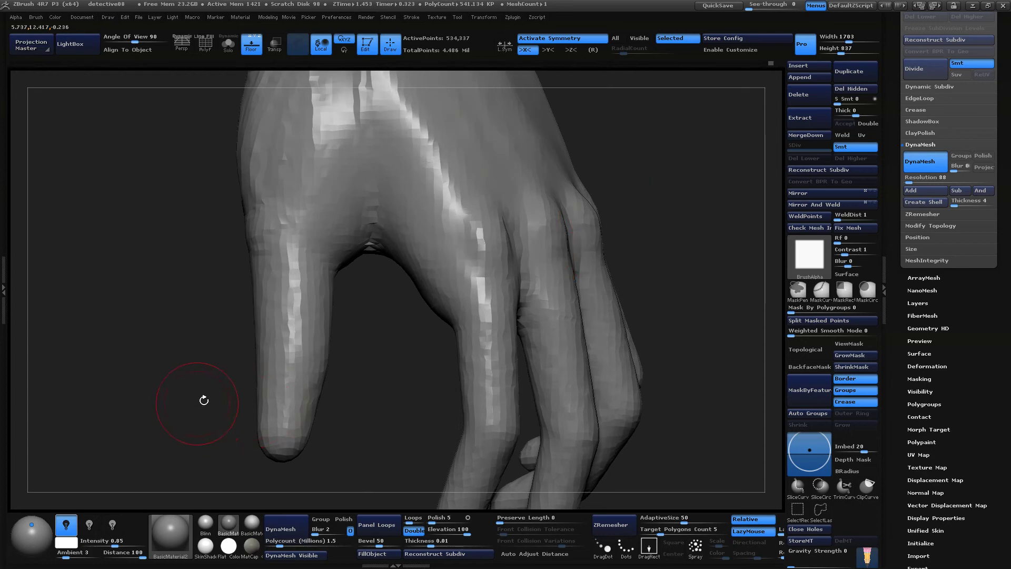
left_click_drag(203, 400, 263, 186)
left_click_drag(651, 191, 548, 230)
left_click_drag(179, 295, 269, 288)
left_click_drag(584, 243, 452, 250)
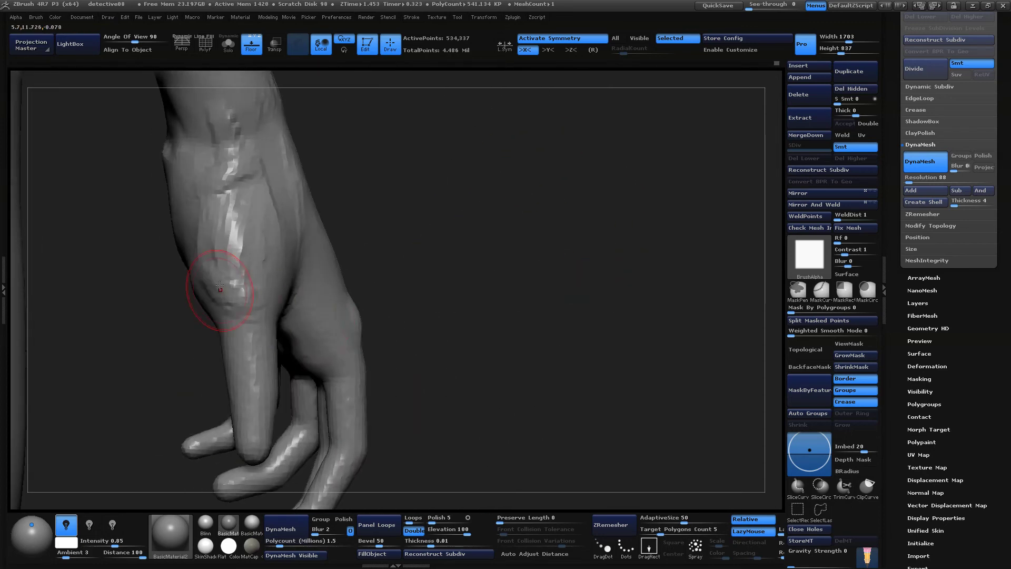
Isolate the hand and wrist by hiding the rest of the body
left_click_drag(539, 324, 566, 310)
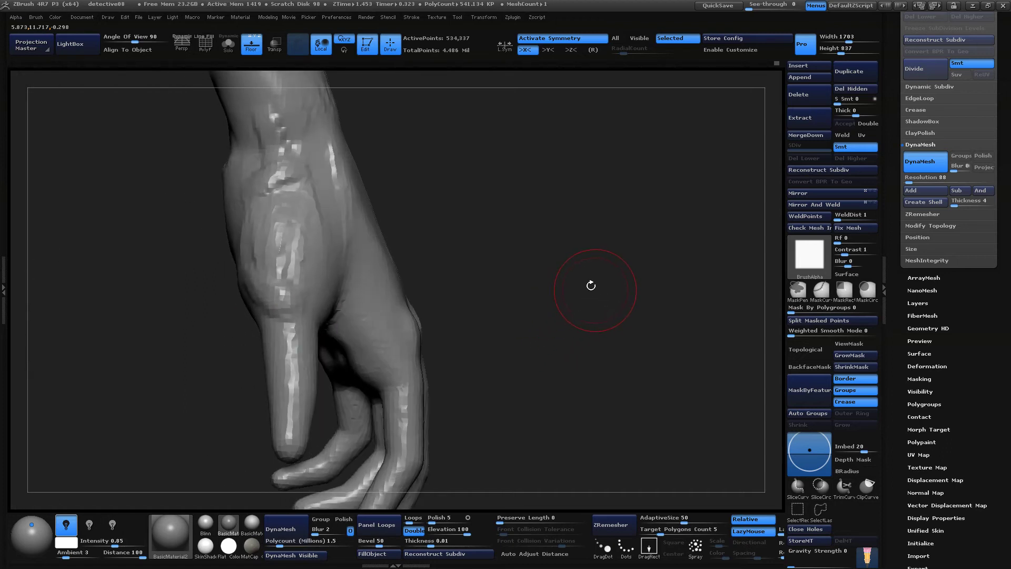
left_click_drag(536, 367, 564, 382, "alt")
left_click_drag(562, 458, 214, 191, "ctrl+shift")
Build up the rounded muscle mass at the thumb base on the isolated hand
left_click_drag(553, 320, 340, 326)
left_click_drag(557, 269, 542, 158)
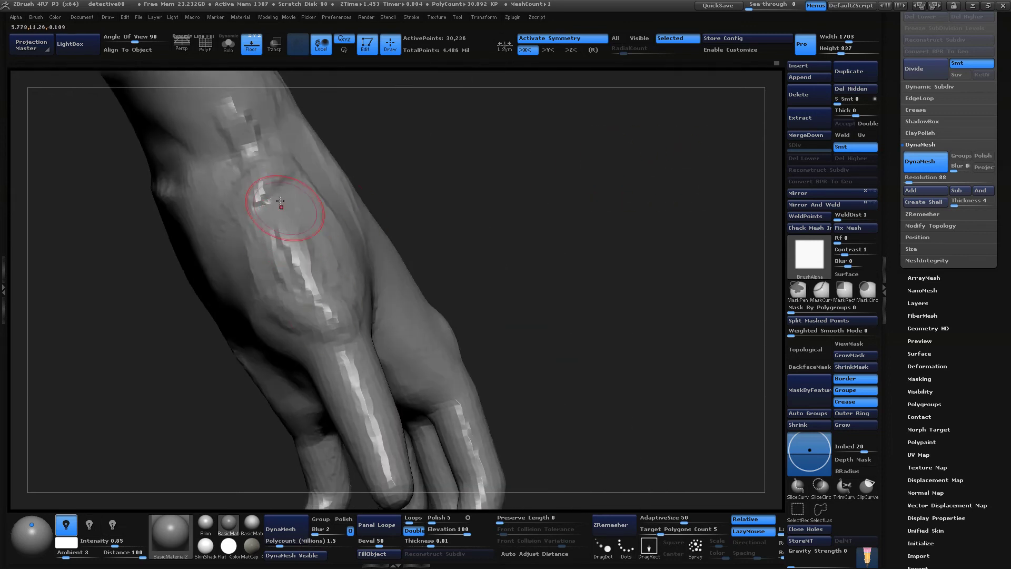
mouse_move(588, 317)
left_mouse_down()
mouse_move(579, 289)
mouse_move(596, 291)
mouse_move(588, 297)
left_mouse_up()
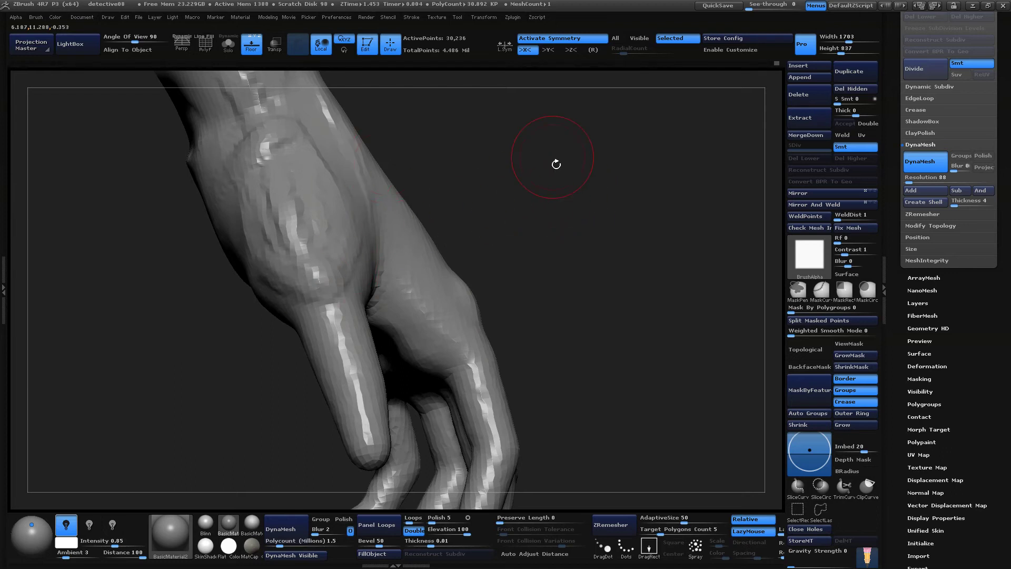
left_click_drag(556, 164, 271, 147)
left_click_drag(594, 185, 270, 239)
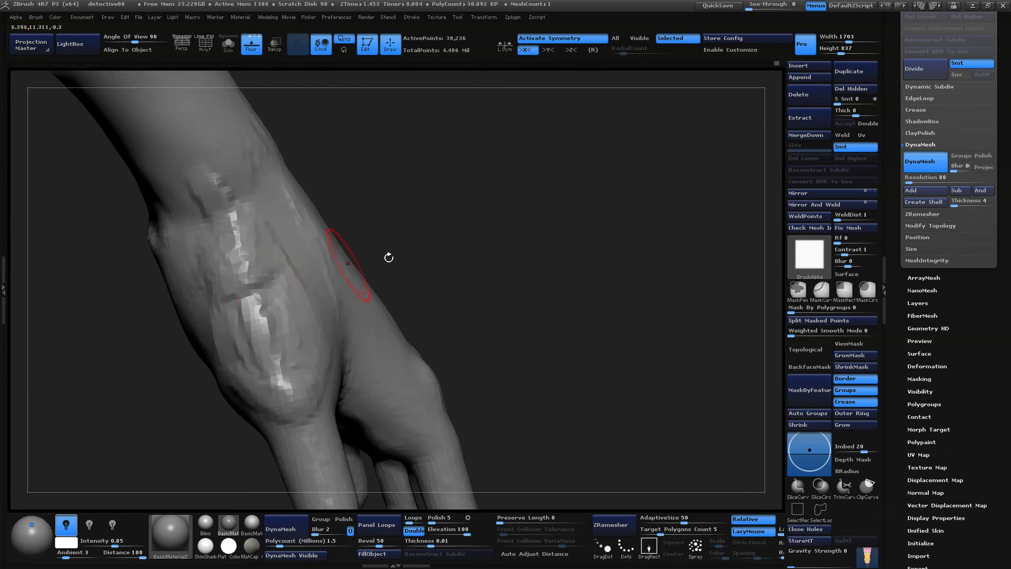
Layer clay strokes from the wrist across the upper thumb base to blend the two forms together
left_click_drag(389, 258, 350, 267)
left_click_drag(246, 219, 265, 224)
mouse_move(521, 163)
left_mouse_down()
mouse_move(513, 223)
mouse_move(530, 222)
left_mouse_up()
left_click_drag(544, 146, 381, 239)
left_click_drag(255, 243, 210, 251)
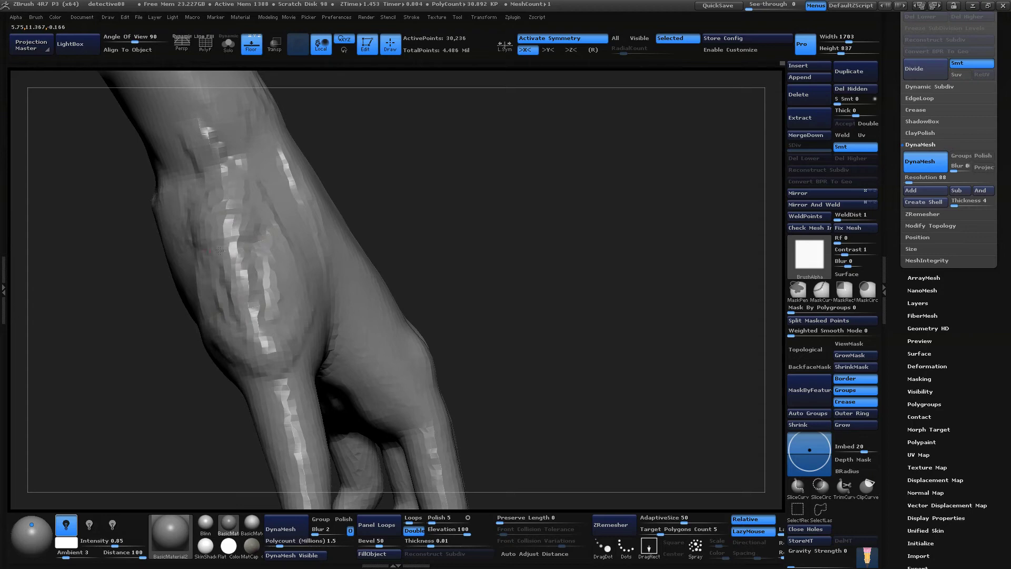
Add clay strokes over the thumb base and its lower knuckle on the back of the hand
left_click_drag(220, 251, 261, 318)
left_click_drag(553, 232, 432, 265)
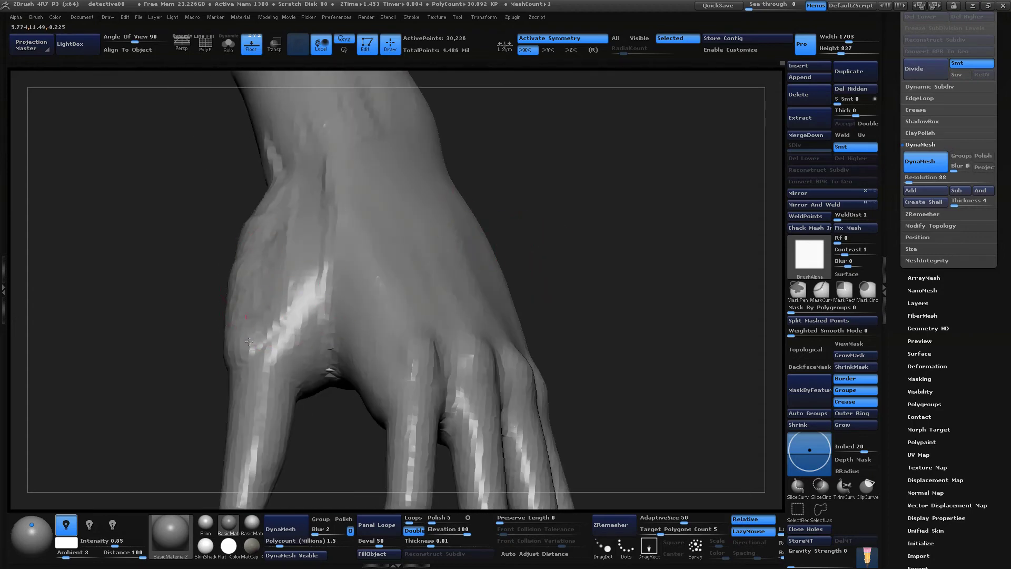
left_click_drag(249, 341, 265, 343)
mouse_move(554, 196)
left_mouse_down()
mouse_move(462, 225)
mouse_move(442, 282)
mouse_move(422, 285)
left_mouse_up()
Build up the web between the thumb and index finger with clay strokes toward the index knuckle
key("space")
mouse_move(345, 361)
left_mouse_down()
mouse_move(337, 352)
mouse_move(366, 338)
left_mouse_up()
left_click_drag(677, 264, 648, 272)
left_click_drag(375, 317, 347, 322)
left_click_drag(631, 305, 568, 315)
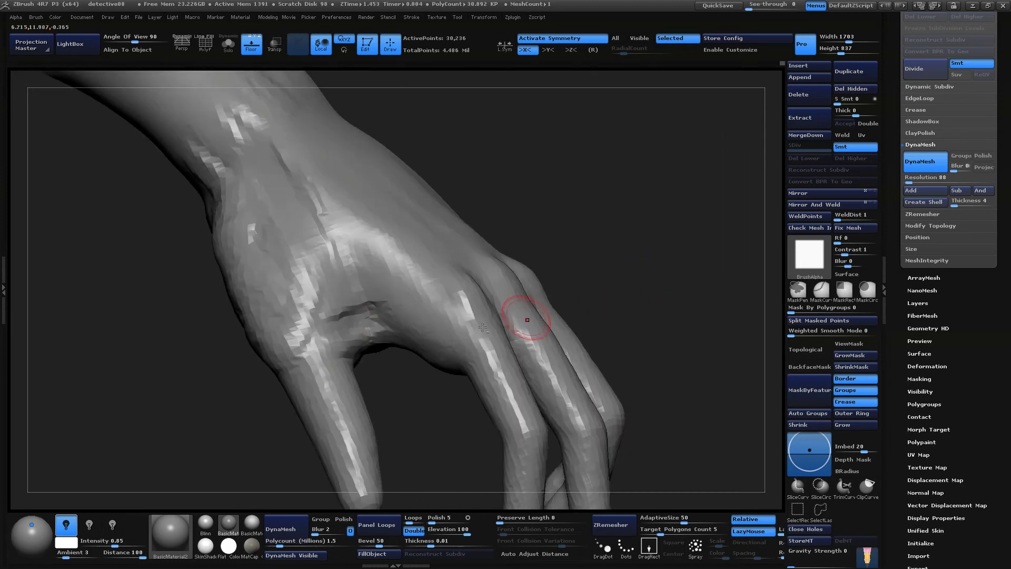
left_click_drag(375, 322, 414, 328)
mouse_move(669, 290)
left_mouse_down()
mouse_move(687, 252)
mouse_move(557, 228)
mouse_move(334, 368)
left_mouse_up()
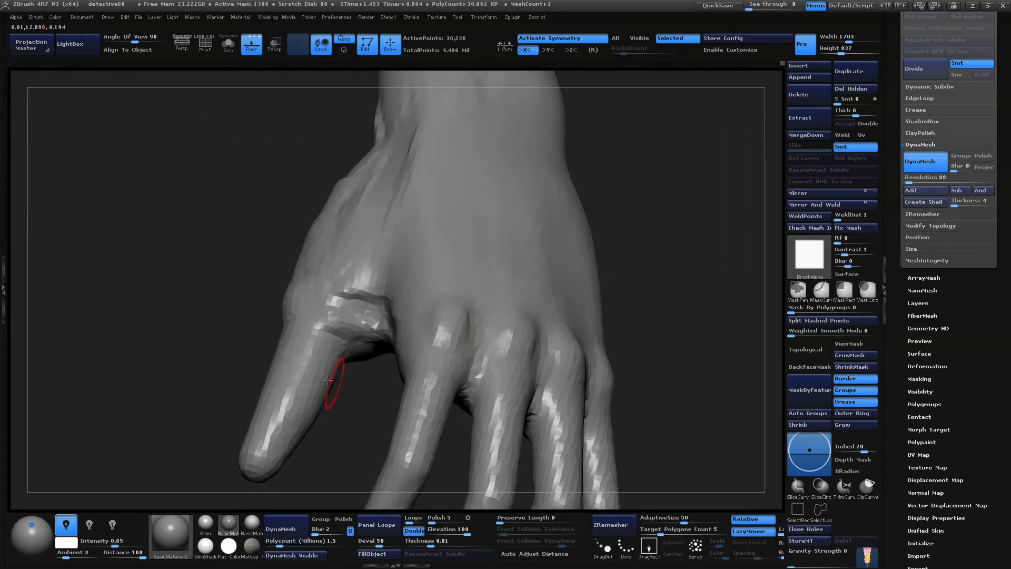
Soften the ridge across the thumb web with clay strokes and carve into its palm side
left_click_drag(690, 279, 437, 264, "shift")
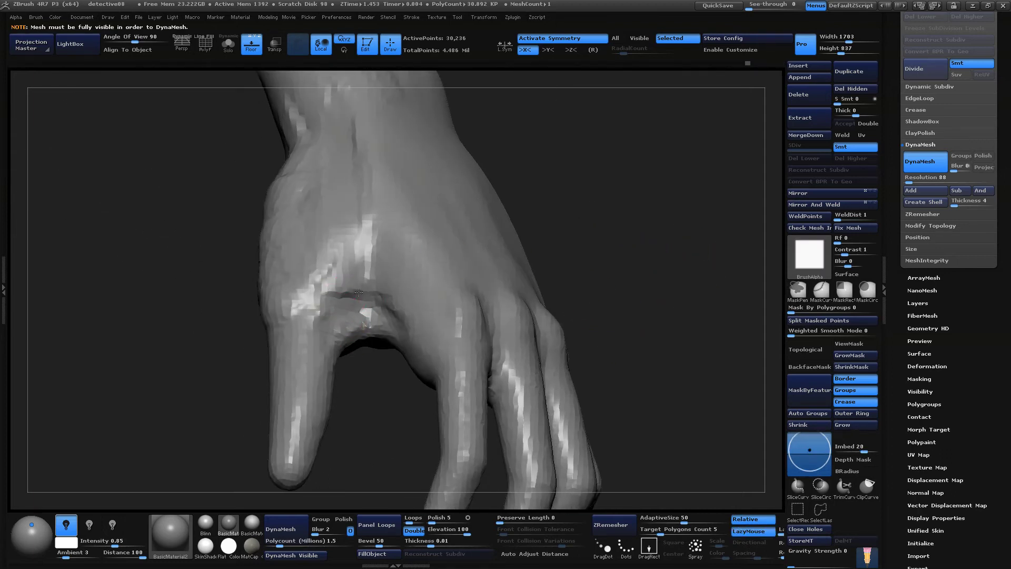
left_click_drag(359, 292, 336, 290)
key("space")
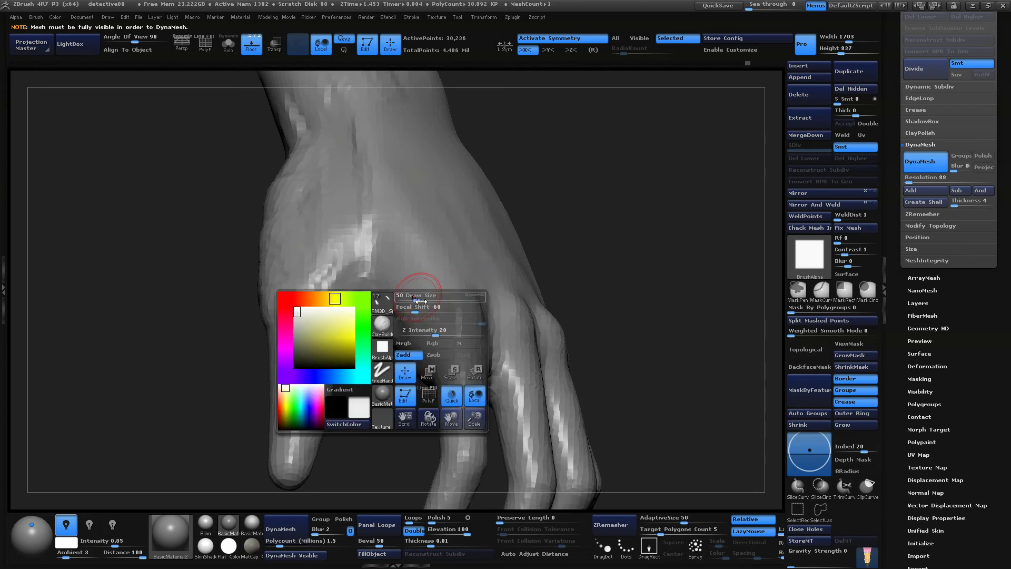
left_click_drag(584, 252, 511, 261)
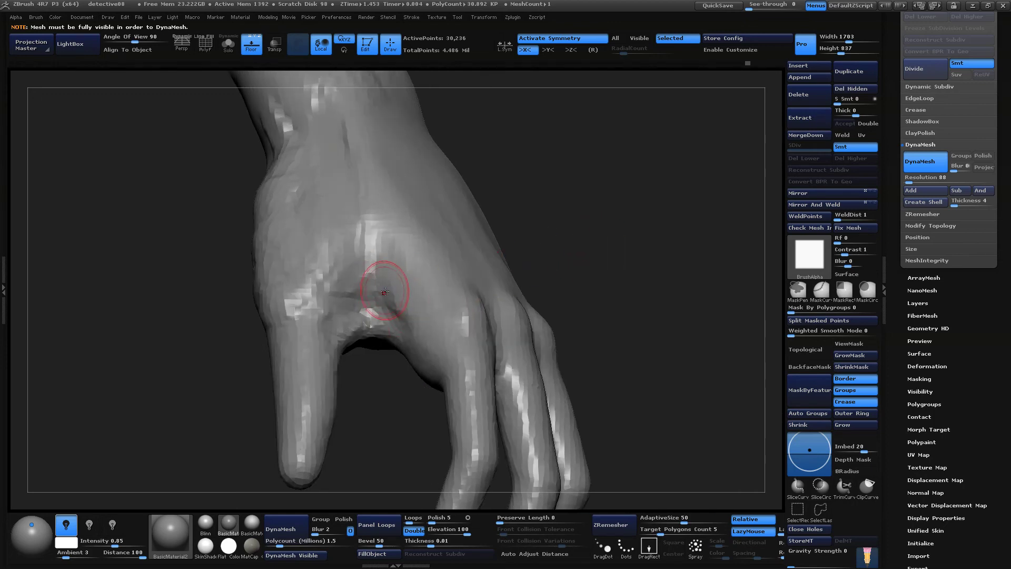
left_click_drag(553, 211, 569, 199)
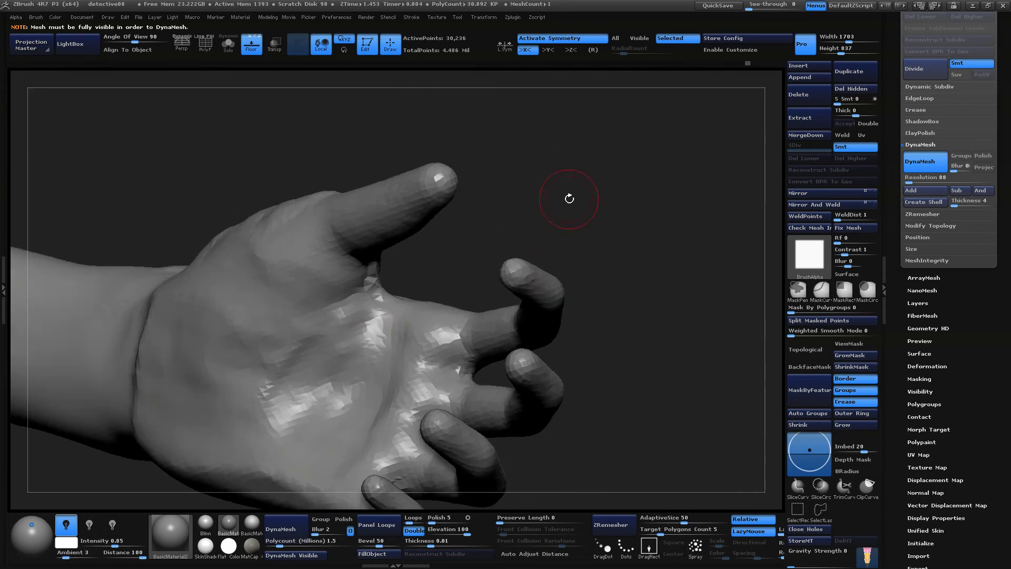
left_click_drag(379, 307, 358, 304, "alt")
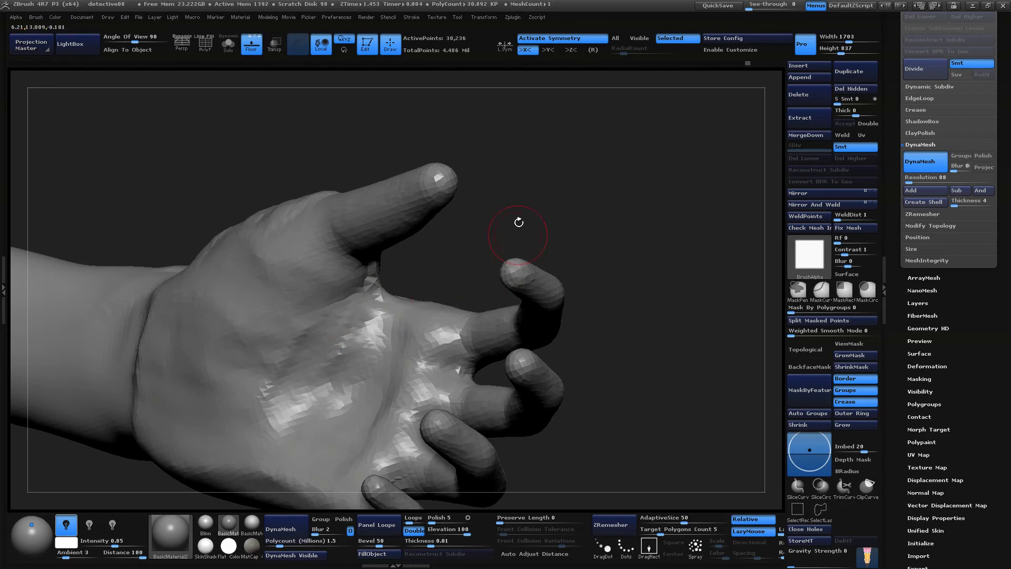
left_click_drag(515, 225, 576, 170)
Resize the clay brush and build up the fleshy thumb mass on the palm side of the hand
key("space")
mouse_move(329, 316)
left_mouse_down()
mouse_move(264, 336)
mouse_move(278, 319)
mouse_move(268, 331)
mouse_move(217, 324)
left_mouse_up()
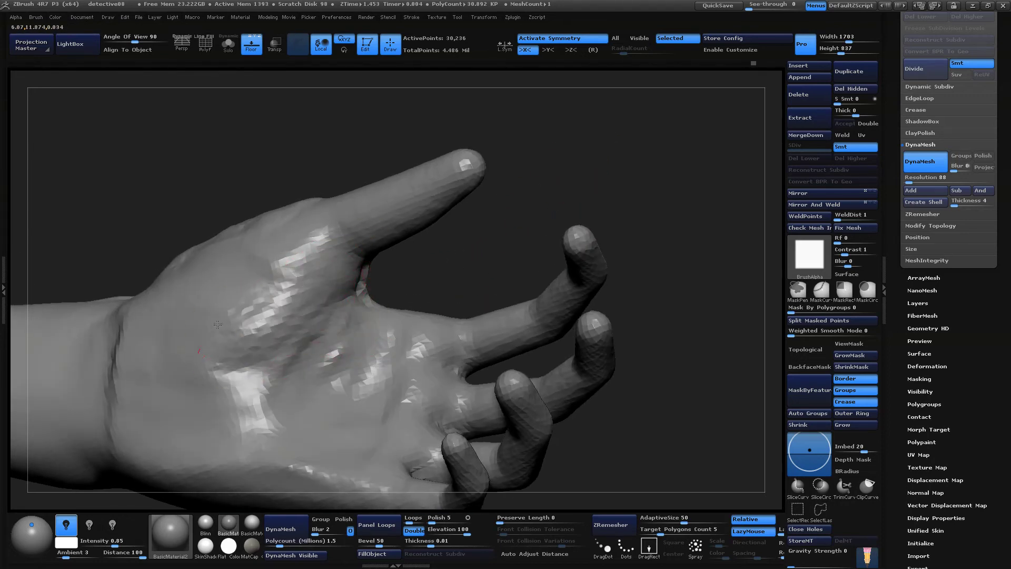
mouse_move(626, 152)
left_mouse_down()
mouse_move(616, 187)
mouse_move(579, 201)
mouse_move(608, 171)
left_mouse_up()
mouse_move(295, 288)
left_mouse_down()
mouse_move(296, 260)
mouse_move(226, 314)
left_mouse_up()
mouse_move(569, 171)
left_mouse_down()
mouse_move(542, 131)
mouse_move(565, 160)
mouse_move(508, 199)
mouse_move(535, 273)
mouse_move(545, 255)
left_mouse_up()
left_click_drag(325, 347, 277, 358)
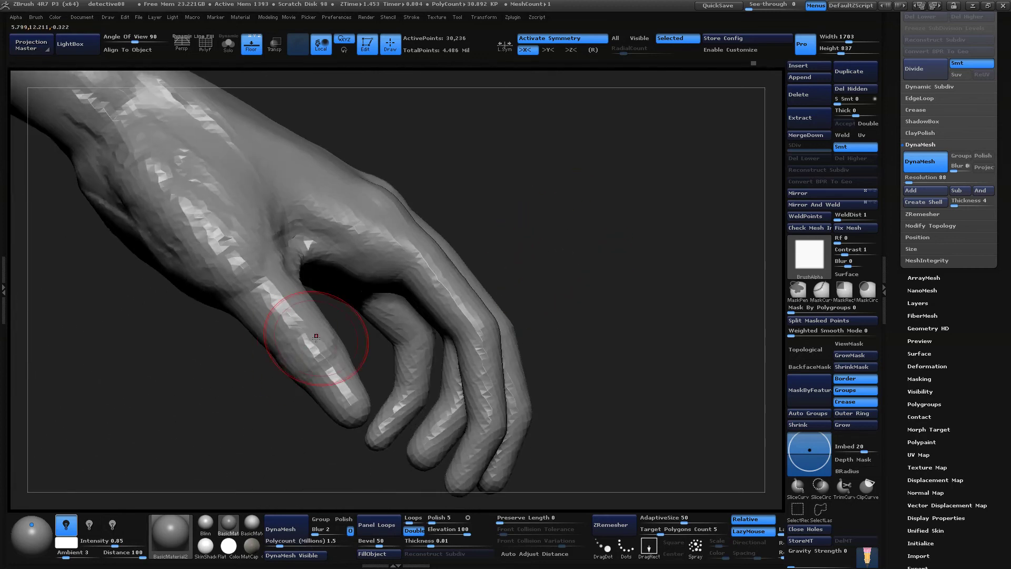
Turn on backface masking and add clay volume along the thumb's segments up to its tip
left_click(822, 368)
left_click_drag(645, 266, 459, 210)
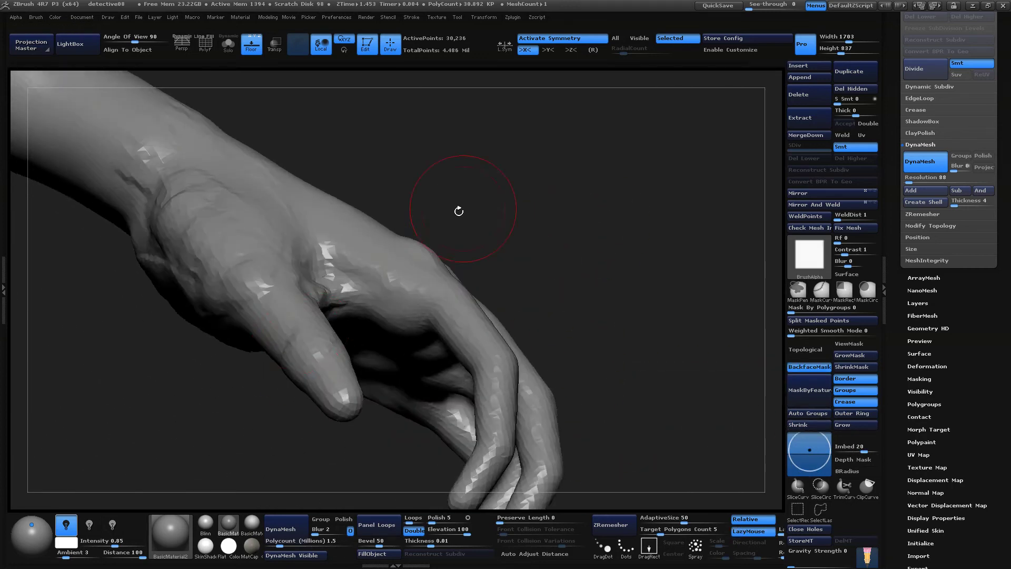
left_click_drag(516, 198, 297, 341)
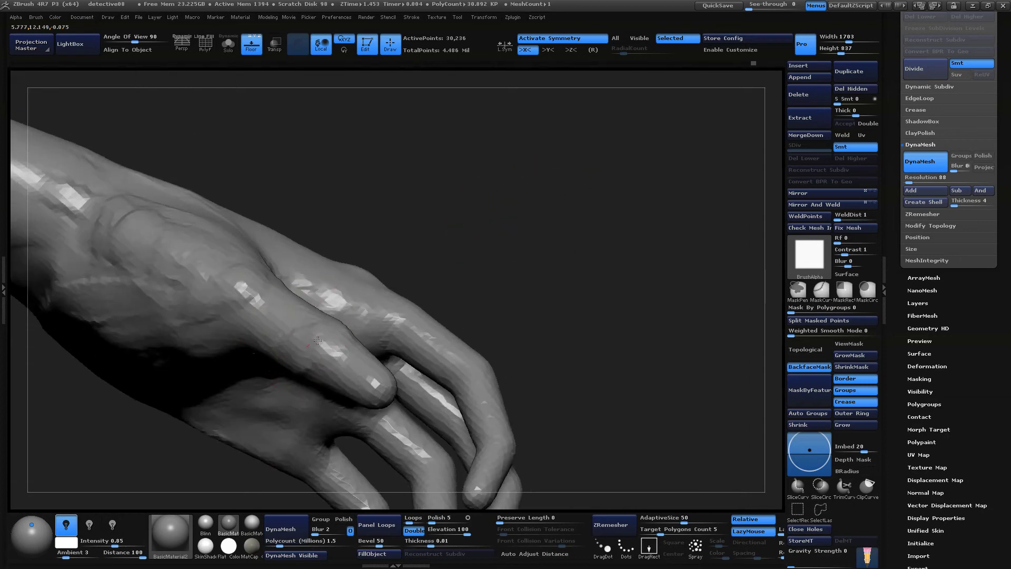
left_click_drag(524, 218, 445, 320)
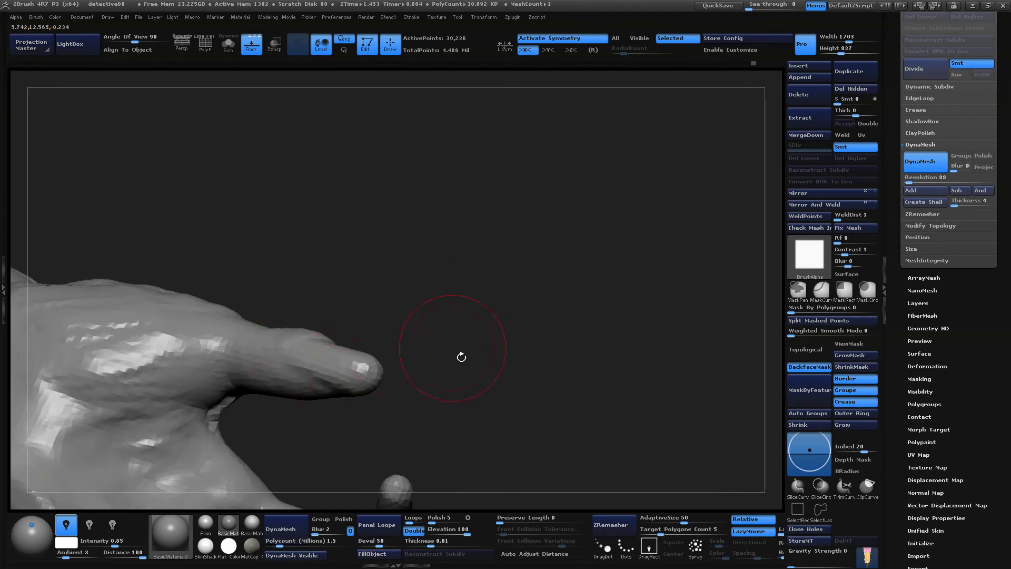
mouse_move(461, 357)
left_mouse_down()
mouse_move(402, 251)
mouse_move(300, 318)
mouse_move(339, 264)
mouse_move(433, 282)
mouse_move(434, 314)
left_mouse_up()
mouse_move(498, 400)
left_mouse_down()
mouse_move(429, 264)
mouse_move(315, 303)
left_mouse_up()
left_click_drag(384, 287, 439, 185)
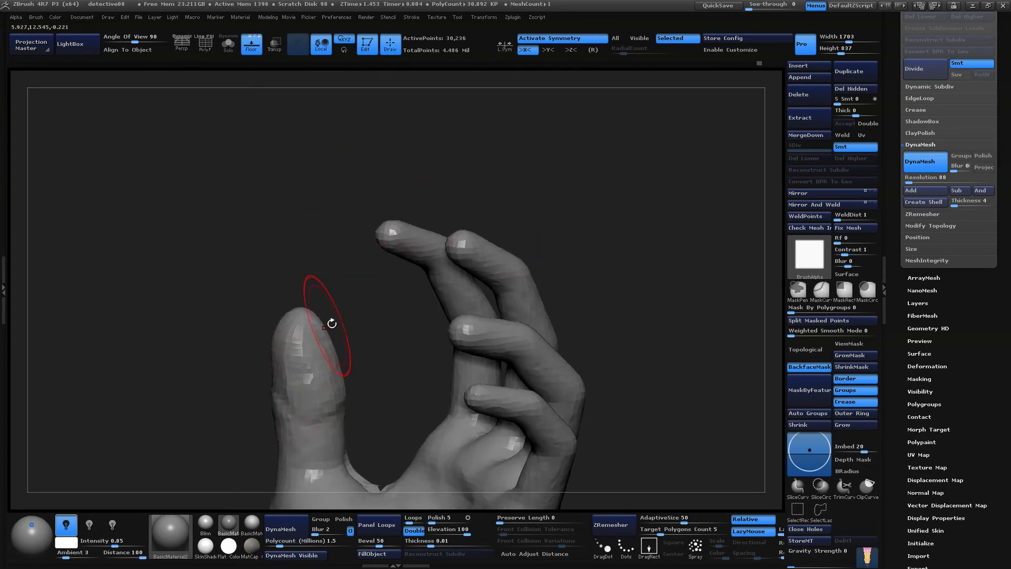
Switch to the Move brush, adjust its size and reshape the outline of the thumb tip
mouse_move(332, 323)
left_mouse_down()
mouse_move(406, 191)
mouse_move(417, 294)
mouse_move(375, 322)
mouse_move(341, 295)
mouse_move(305, 339)
left_mouse_up()
key("b")
left_click(372, 261)
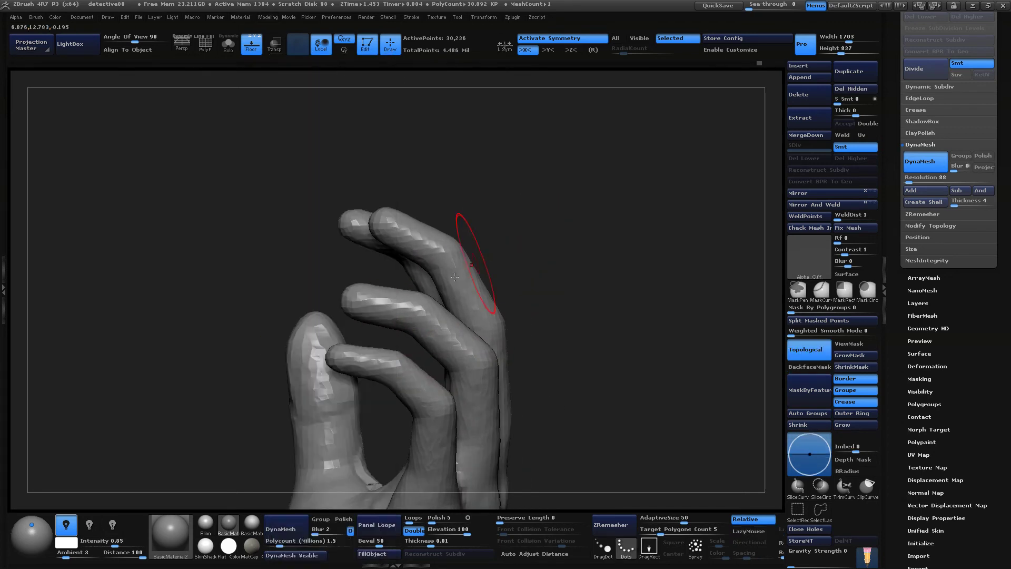
key("space")
key("space")
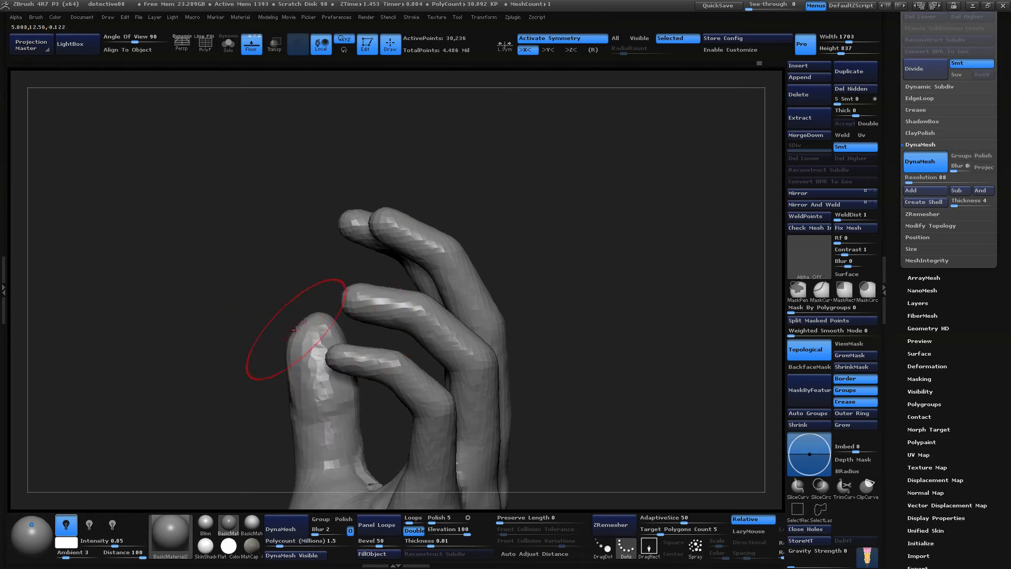
mouse_move(296, 322)
left_mouse_down()
mouse_move(401, 211)
mouse_move(467, 166)
mouse_move(467, 237)
left_mouse_up()
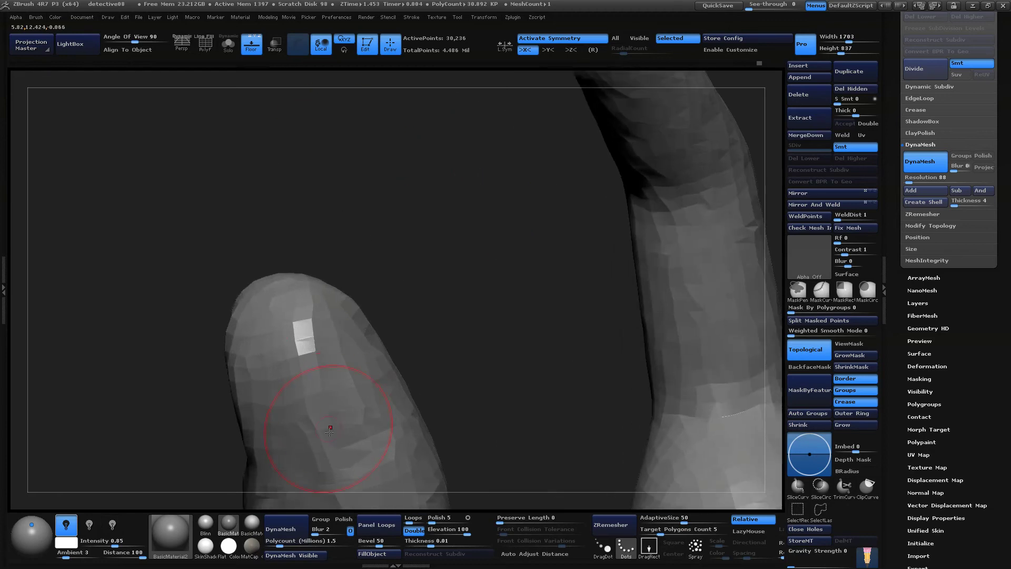
Smooth the surface of the thumb's end segment on its front and side
mouse_move(337, 400)
left_mouse_down("shift")
mouse_move(321, 328)
mouse_move(342, 369)
left_mouse_up("shift")
mouse_move(411, 211)
left_mouse_down()
mouse_move(365, 215)
mouse_move(353, 233)
mouse_move(374, 265)
left_mouse_up()
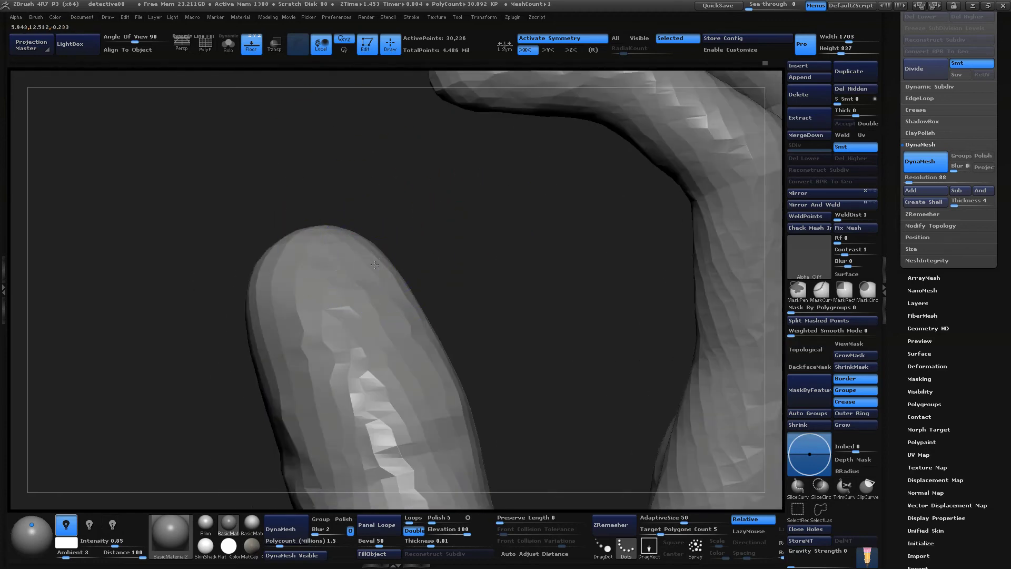
left_click_drag(346, 374, 379, 416, "shift")
left_click_drag(463, 211, 356, 373)
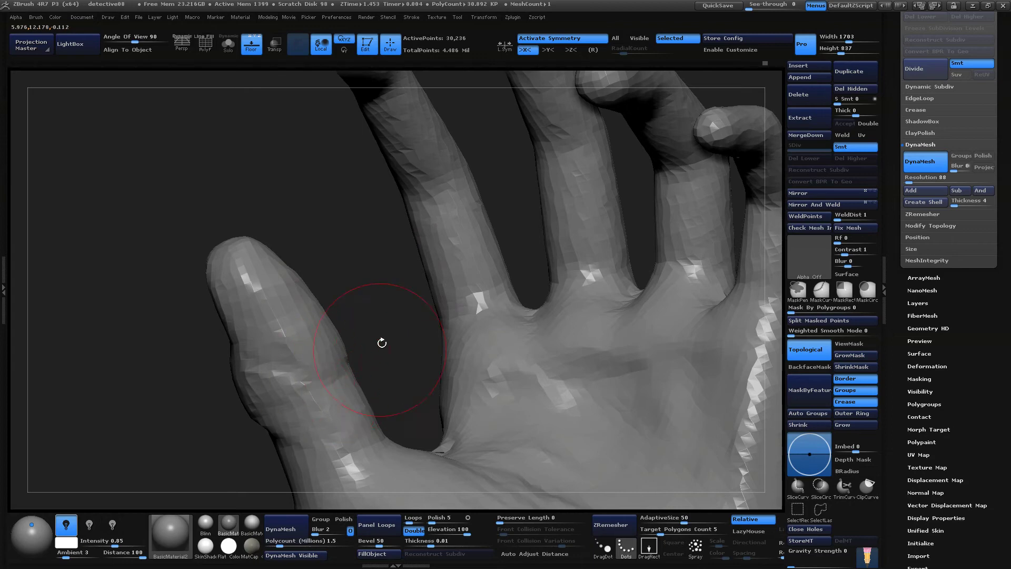
left_click_drag(382, 343, 312, 206)
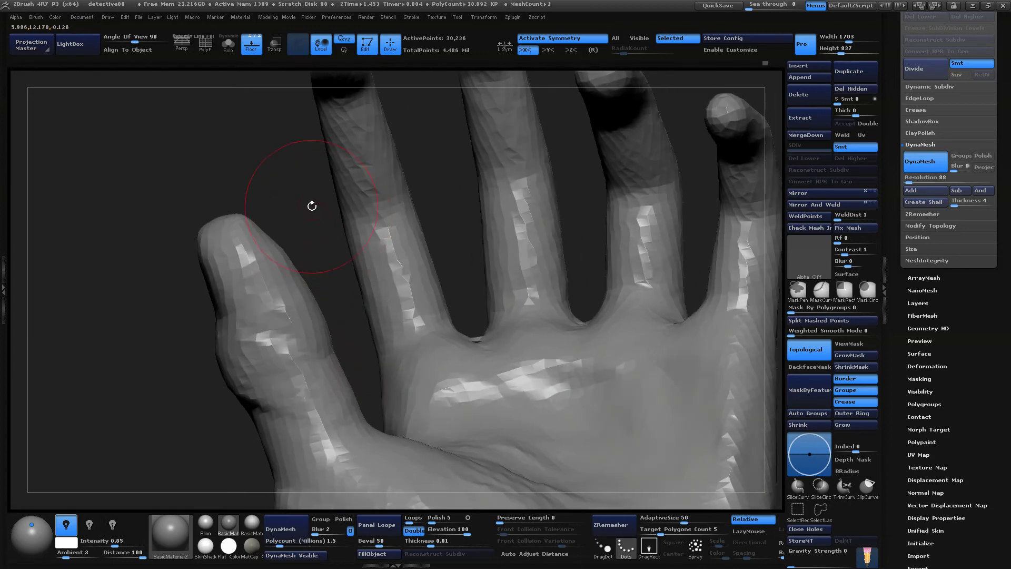
Enlarge the Move brush and adjust the thumb's contour around its joint and end segment from several angles
key("space")
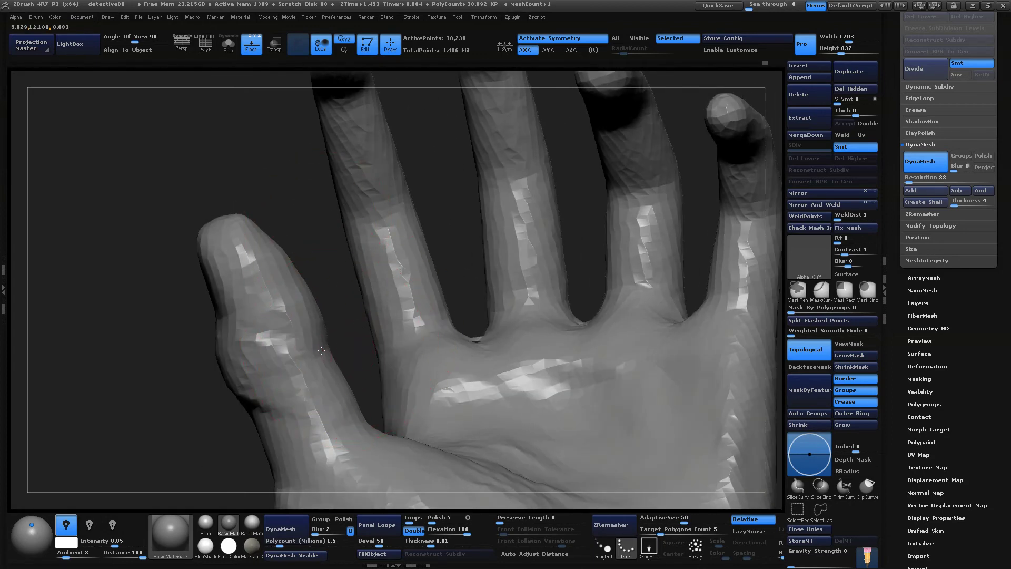
left_click_drag(343, 300, 367, 356)
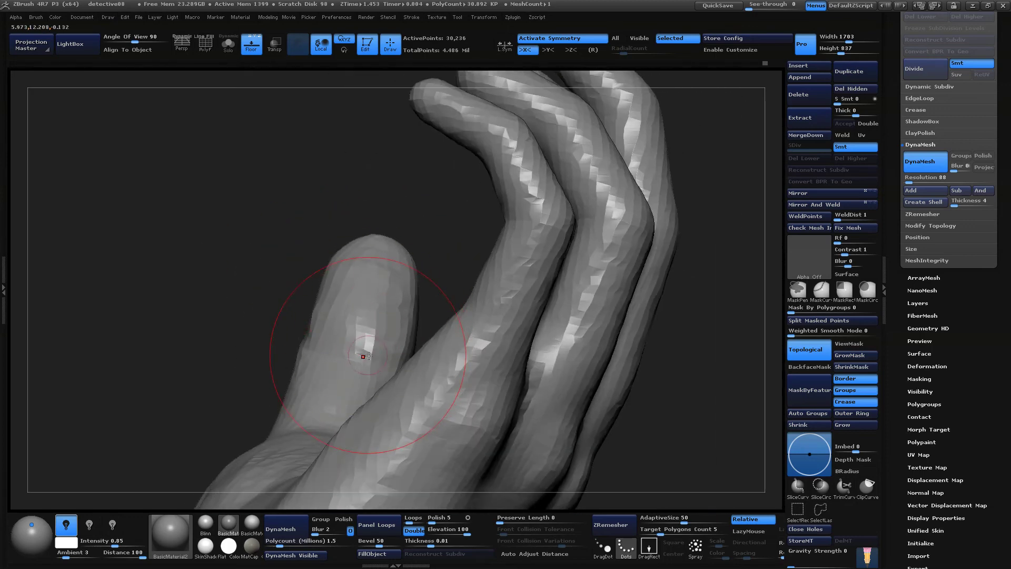
mouse_move(302, 276)
left_mouse_down()
mouse_move(458, 226)
mouse_move(424, 279)
left_mouse_up()
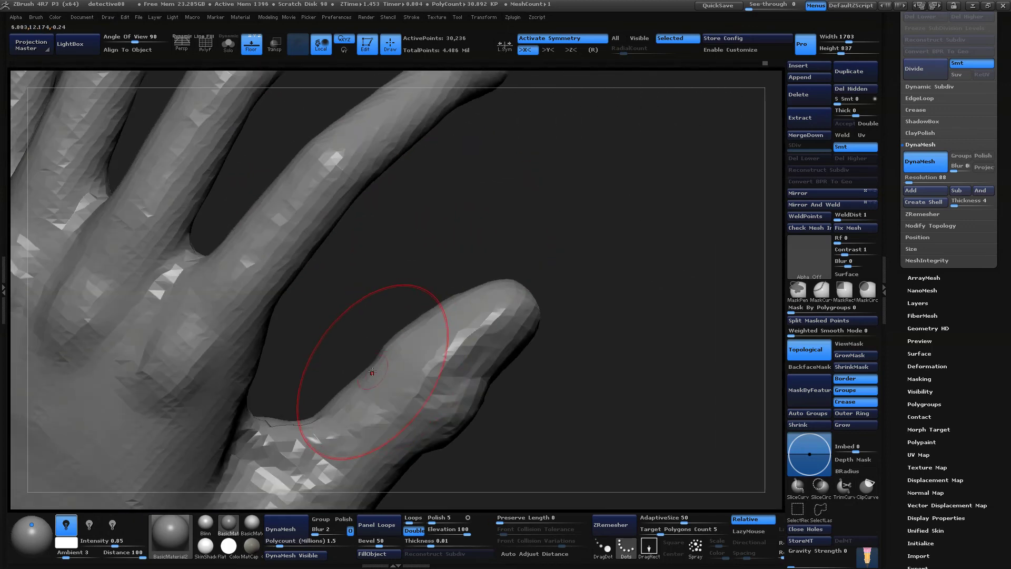
mouse_move(553, 321)
left_mouse_down()
mouse_move(539, 293)
mouse_move(596, 277)
mouse_move(577, 319)
mouse_move(421, 274)
mouse_move(309, 140)
mouse_move(211, 221)
left_mouse_up()
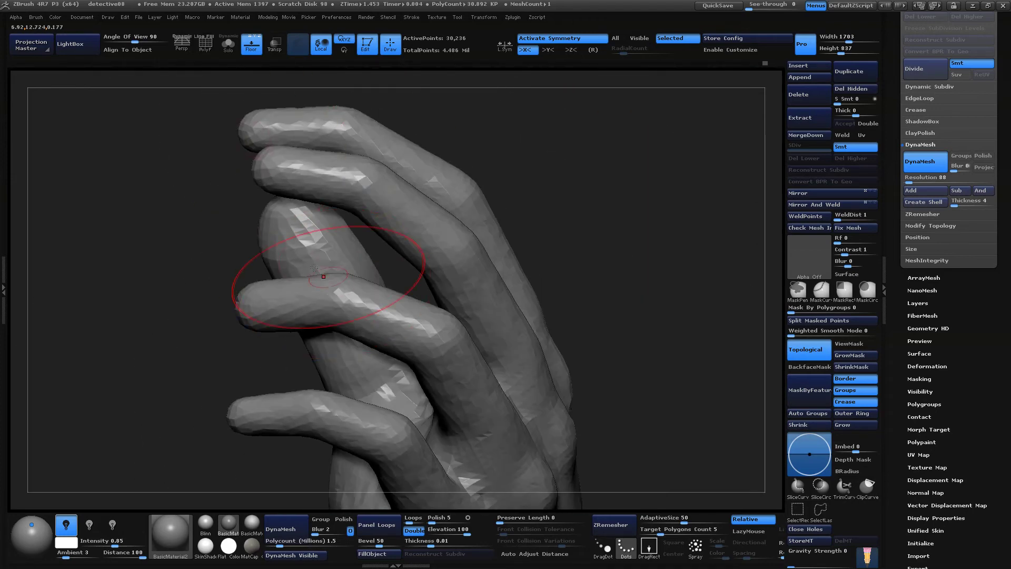
left_click_drag(211, 264, 326, 266)
left_click_drag(227, 298, 313, 295)
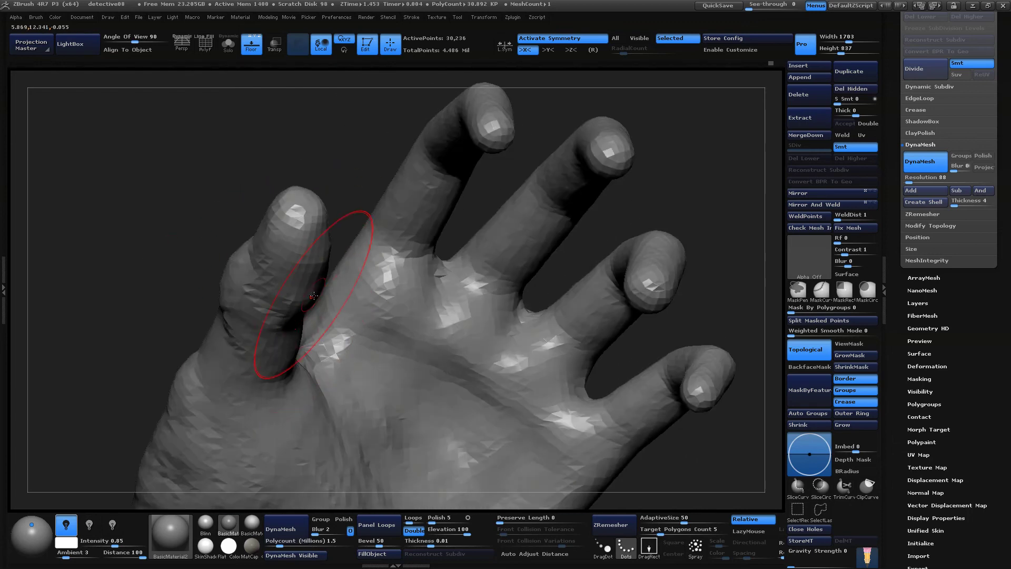
left_click_drag(242, 308, 541, 135)
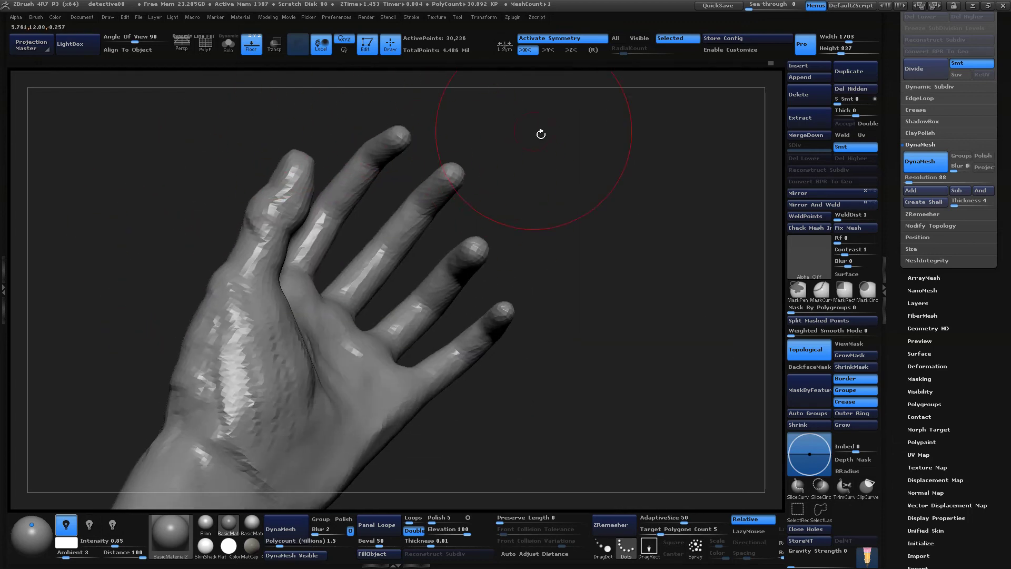
Switch to the ClayBuildup brush and build up the heel of the palm on the little finger side
left_click_drag(583, 313, 649, 230)
key("1")
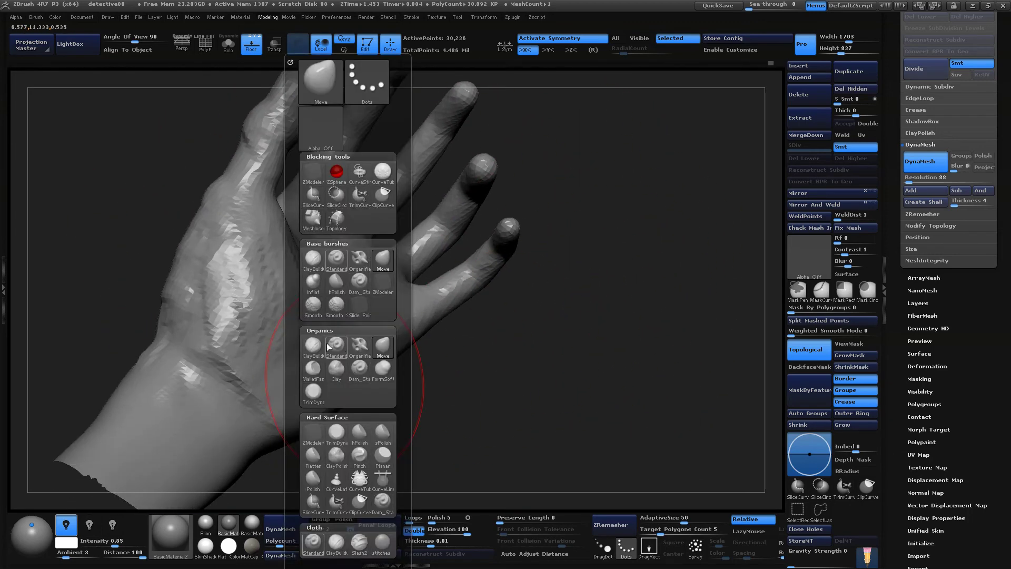
left_click(313, 544)
key("space")
mouse_move(592, 357)
left_mouse_down()
mouse_move(515, 352)
mouse_move(528, 350)
left_mouse_up()
left_click_drag(546, 316, 362, 358)
key("space")
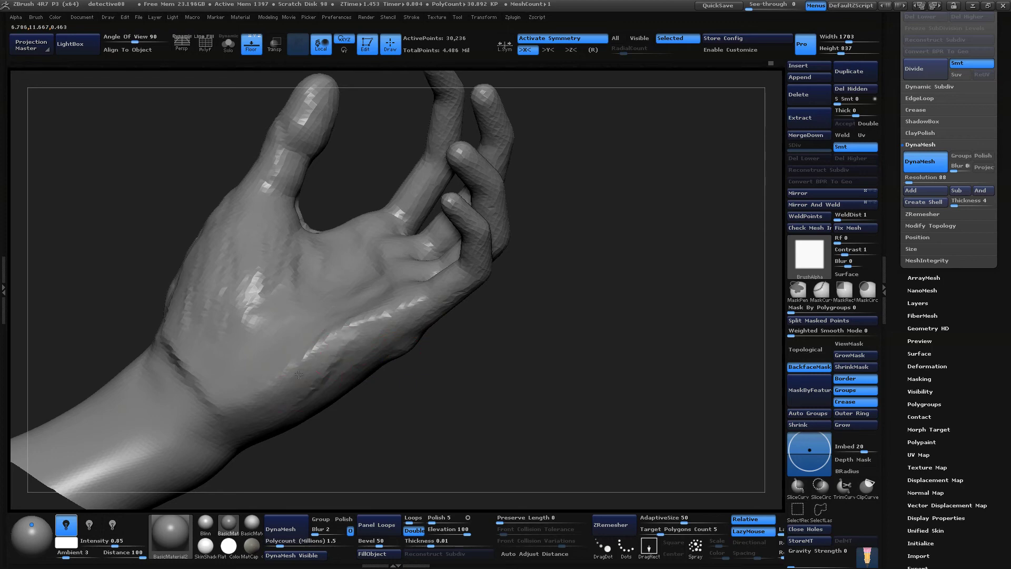
Add clay strokes across the palm pads below the little and ring fingers
left_click_drag(419, 473, 509, 399)
left_click_drag(384, 317, 462, 411)
mouse_move(543, 321)
left_mouse_down()
mouse_move(604, 373)
mouse_move(584, 350)
left_mouse_up()
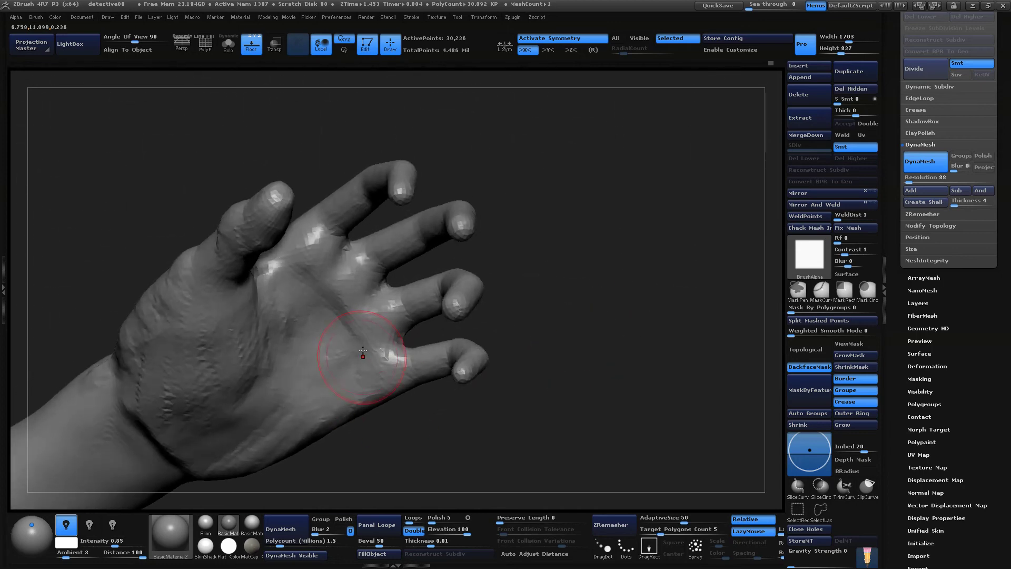
mouse_move(361, 355)
left_mouse_down()
mouse_move(355, 337)
mouse_move(334, 337)
mouse_move(350, 371)
left_mouse_up()
mouse_move(515, 379)
left_mouse_down()
mouse_move(587, 268)
mouse_move(620, 350)
left_mouse_up()
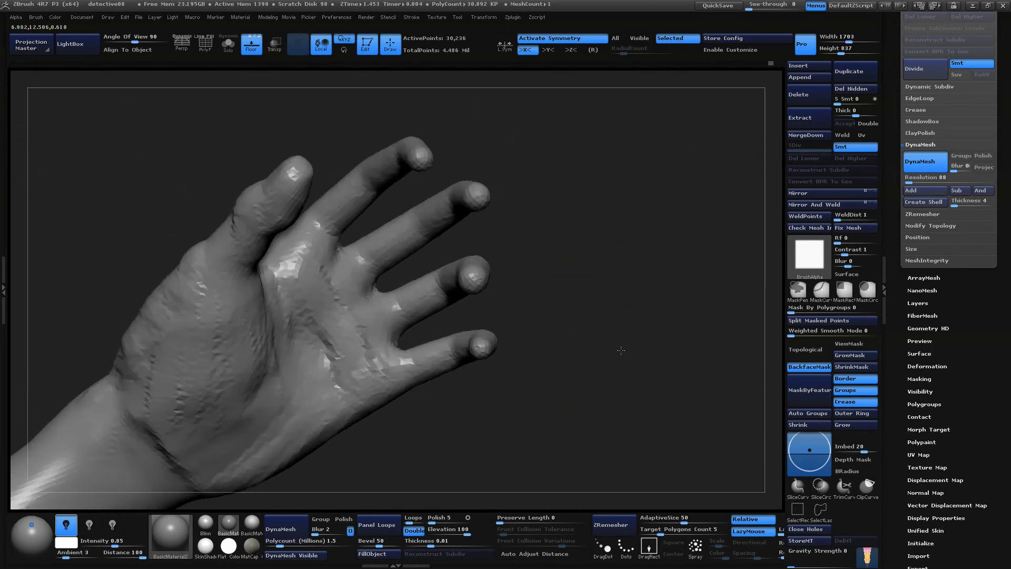
Build up the palm pad below the index finger and shape the hollow in the middle of the palm
left_click_drag(307, 271, 296, 229)
mouse_move(568, 348)
left_mouse_down()
mouse_move(627, 295)
mouse_move(579, 209)
left_mouse_up()
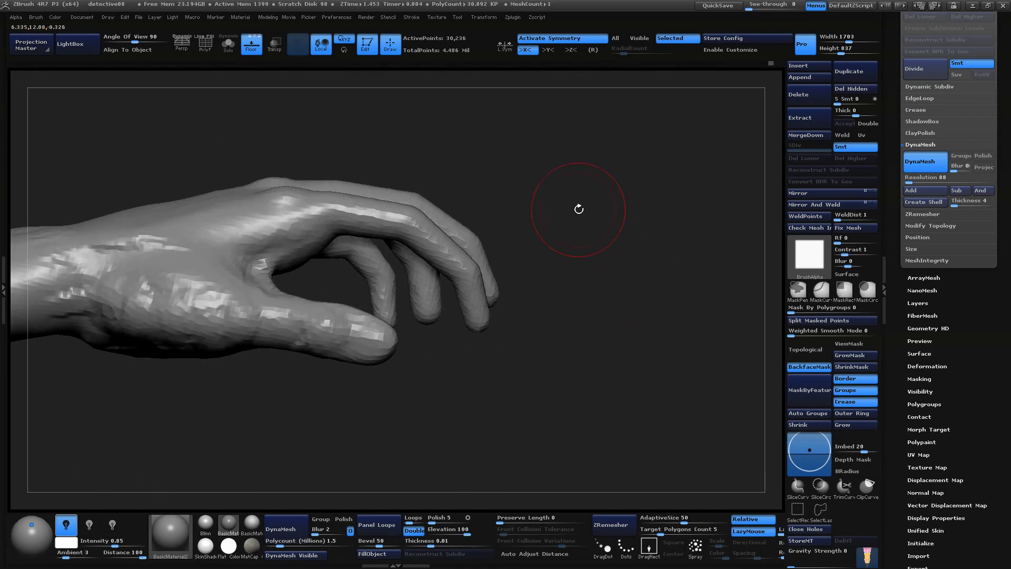
left_click_drag(684, 261, 673, 235)
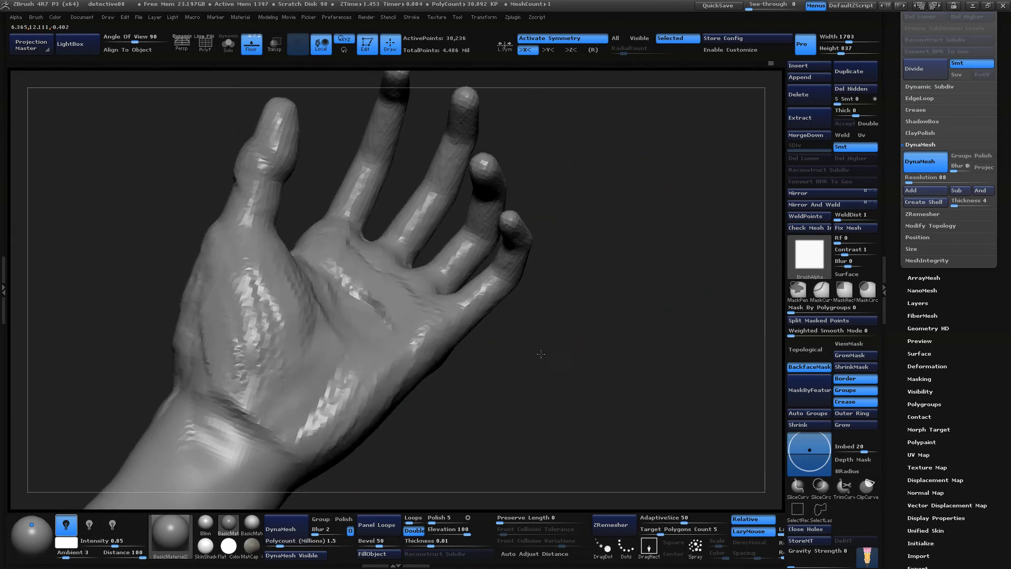
left_click_drag(541, 353, 419, 362)
left_click_drag(330, 308, 341, 295)
Add clay to the middle joints on the backs of the little and ring fingers
mouse_move(636, 256)
left_mouse_down()
mouse_move(553, 296)
mouse_move(614, 300)
mouse_move(633, 253)
left_mouse_up()
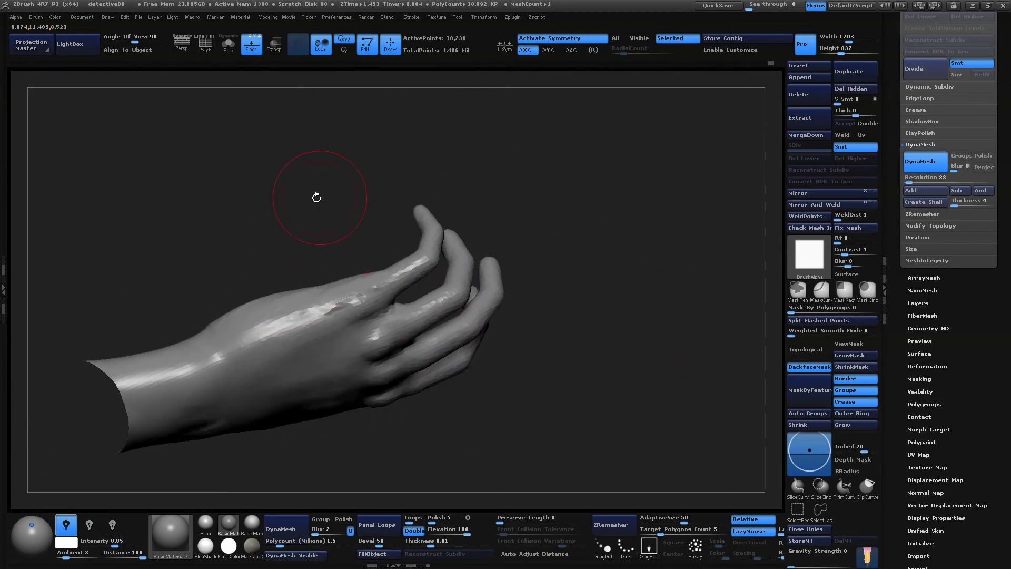
left_click_drag(316, 199, 317, 274)
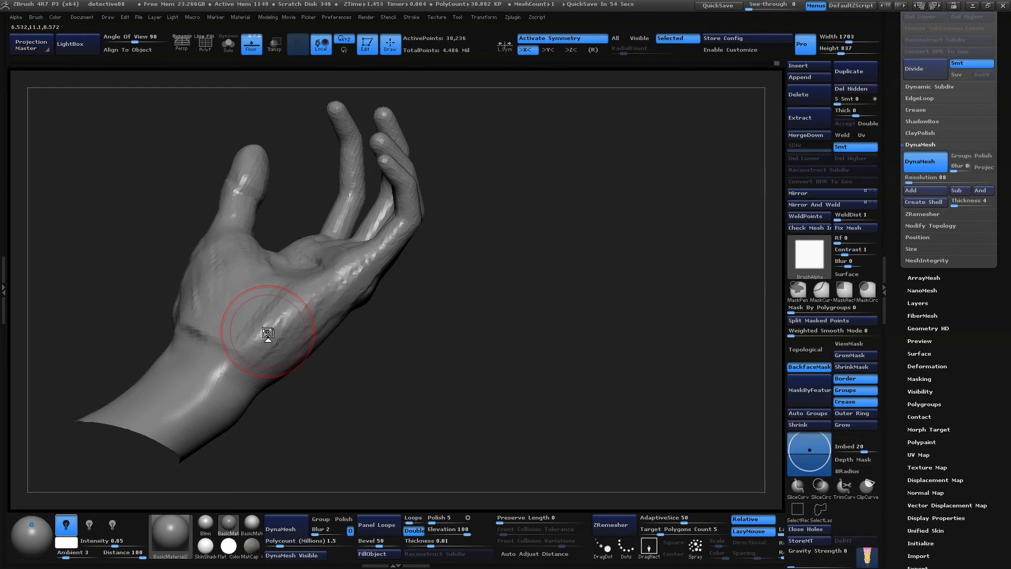
left_click_drag(504, 312, 447, 221)
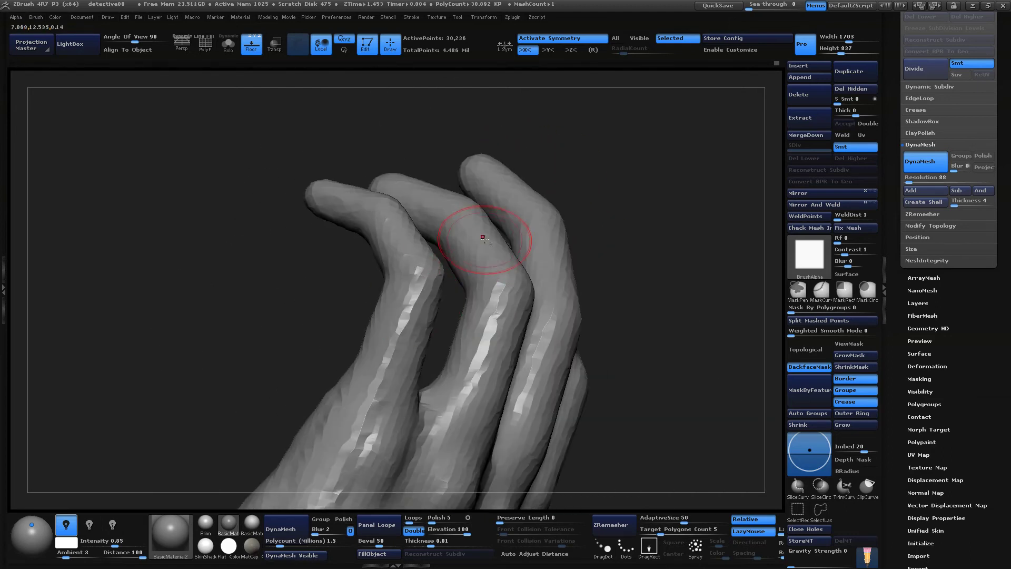
left_click_drag(600, 229, 701, 232)
left_click_drag(464, 157, 452, 227, "alt")
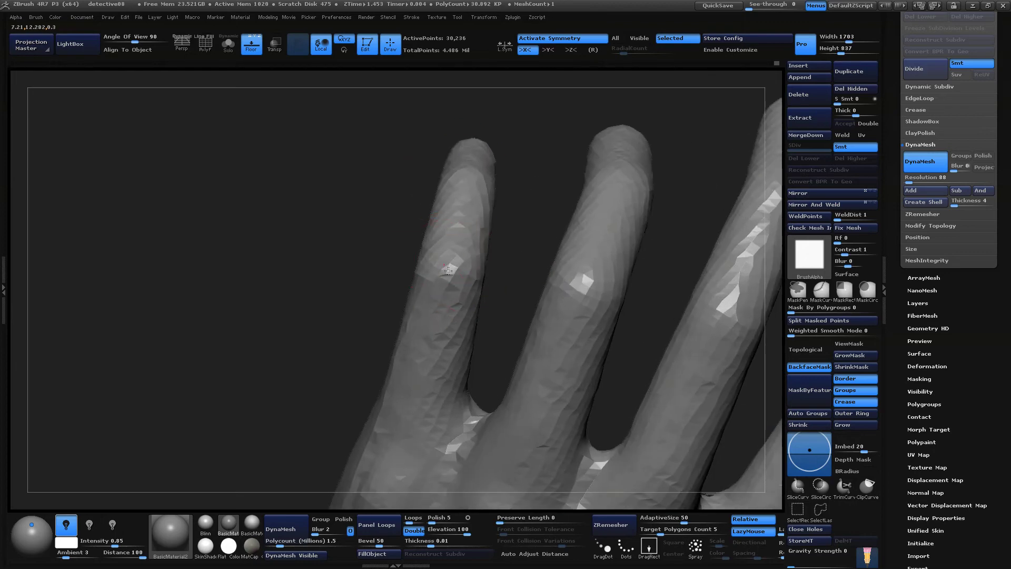
left_click_drag(348, 204, 454, 290)
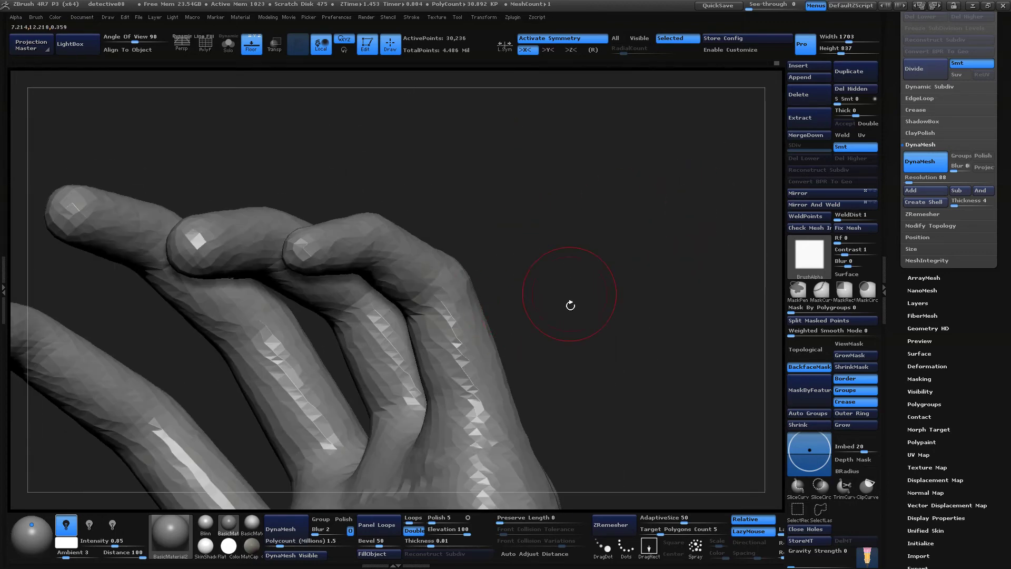
Define the bent middle joints and the backs of the remaining fingers from several side angles
left_click_drag(571, 305, 511, 270)
left_click_drag(611, 296, 559, 244)
left_click_drag(643, 154, 624, 202, "alt")
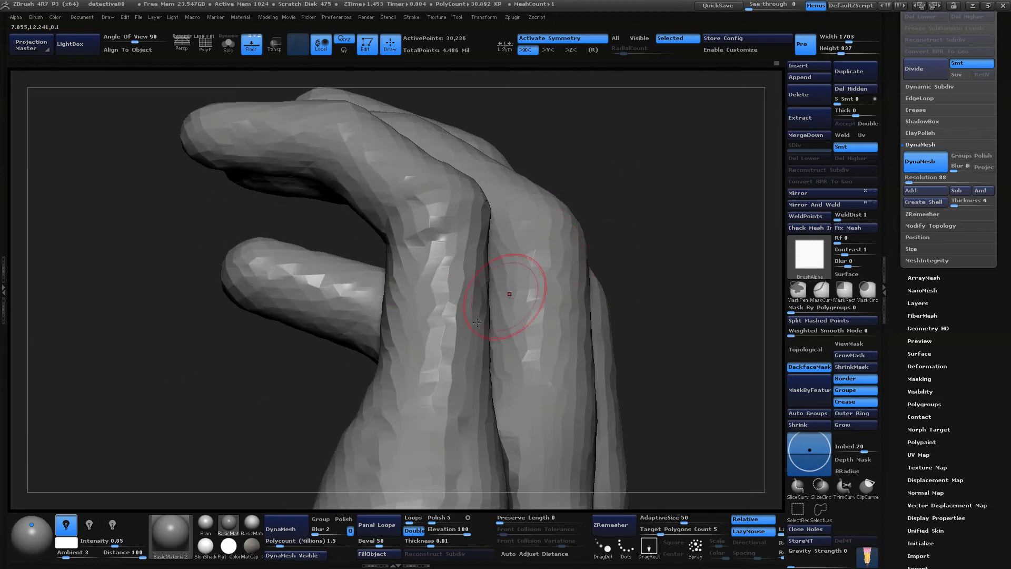
left_click_drag(476, 323, 429, 227, "alt")
left_click_drag(574, 211, 385, 174)
left_click_drag(744, 287, 722, 231, "alt")
key("space")
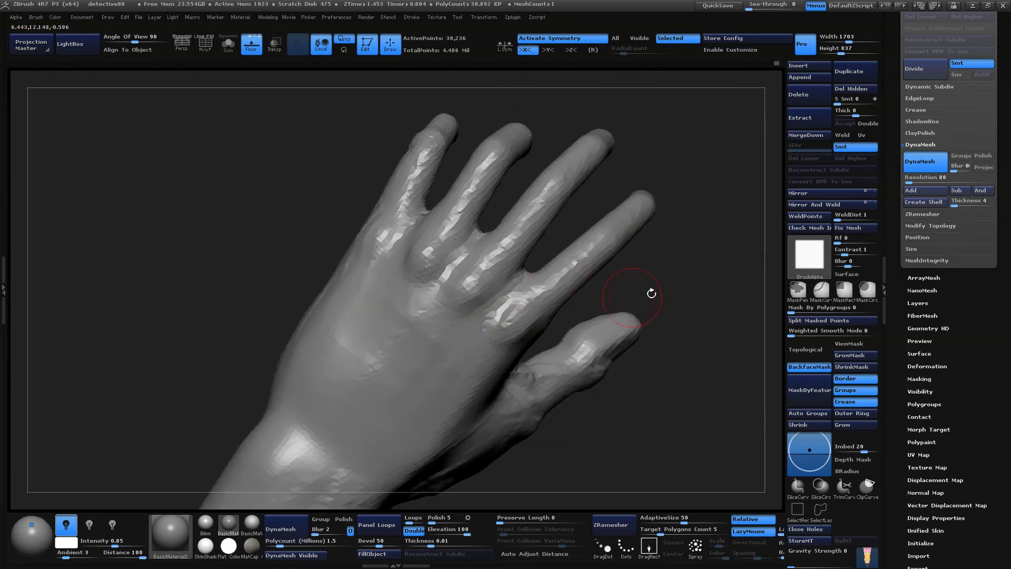
Adjust the brush size and add long clay strokes from the knuckles toward the wrist to form the tendons on the back of the hand
left_click_drag(650, 292, 599, 248, "alt")
key("space")
left_click_drag(501, 315, 495, 315)
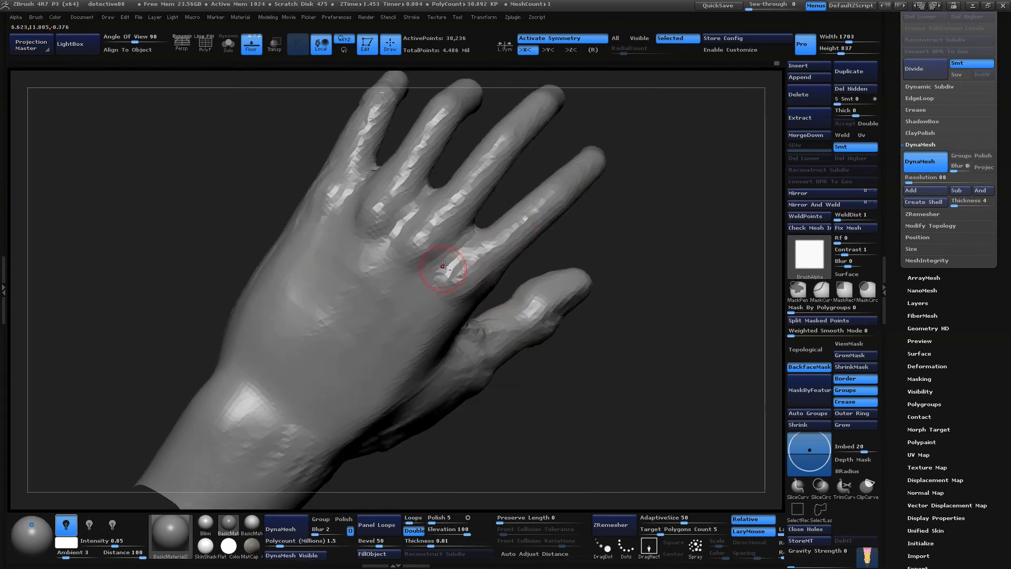
mouse_move(427, 254)
left_mouse_down()
mouse_move(402, 264)
mouse_move(445, 292)
left_mouse_up()
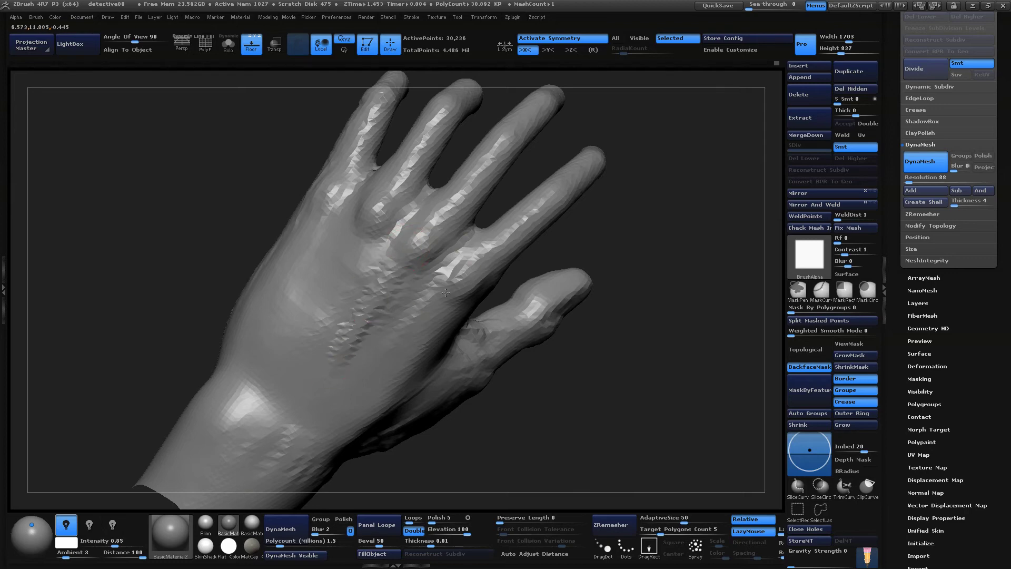
left_click_drag(659, 257, 644, 258)
left_click_drag(622, 224, 579, 322)
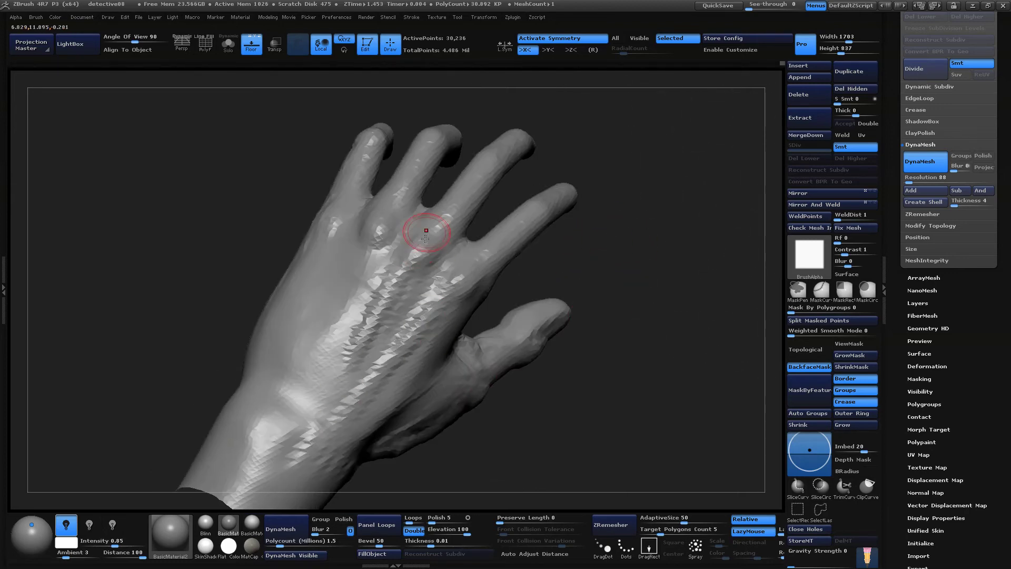
left_click_drag(373, 219, 307, 364)
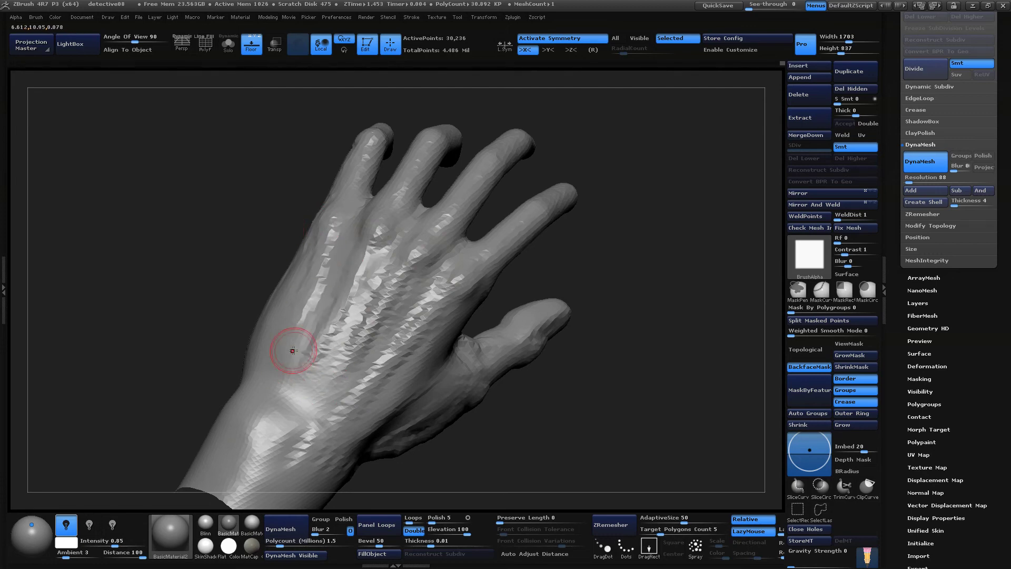
Build up the back of the thumb's base and the metacarpal ridge leading to the index finger
left_click_drag(615, 235, 603, 257)
left_click_drag(667, 346, 642, 380)
left_click_drag(339, 268, 371, 325)
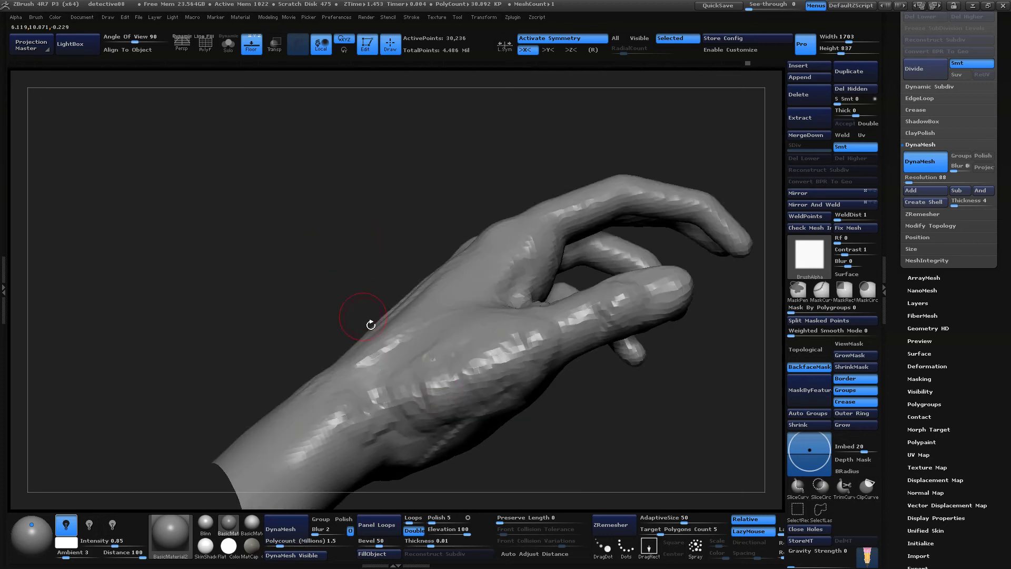
left_click_drag(574, 441, 589, 478)
key("space")
left_click_drag(580, 360, 571, 360)
left_click_drag(687, 364, 656, 400)
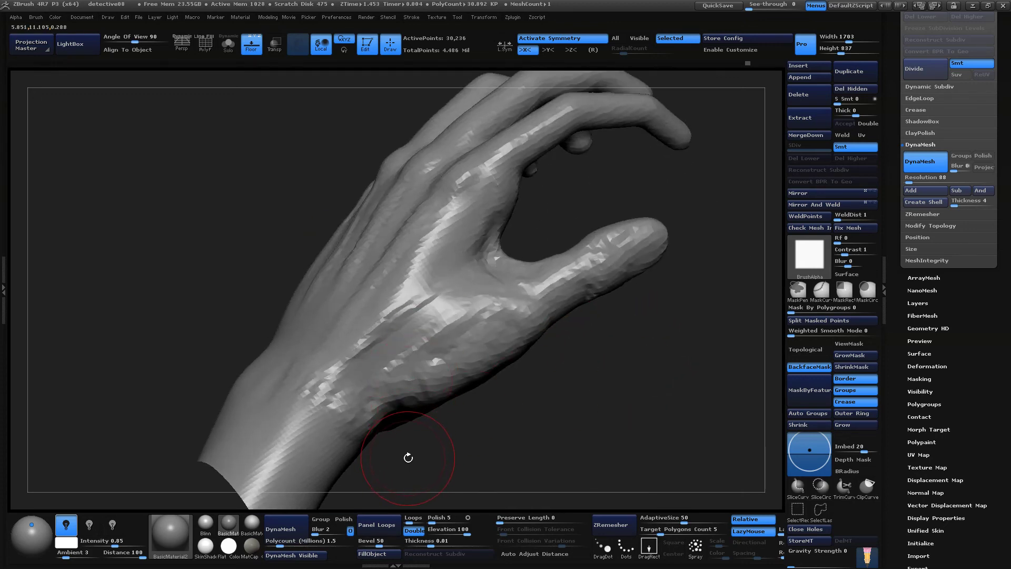
Add clay to the thumb side of the wrist and along the thumb's metacarpal
left_click_drag(568, 451, 564, 440)
mouse_move(506, 429)
left_mouse_down()
mouse_move(409, 433)
mouse_move(417, 460)
left_mouse_up()
mouse_move(550, 450)
left_mouse_down("alt")
mouse_move(564, 375)
mouse_move(508, 381)
mouse_move(424, 366)
left_mouse_up("alt")
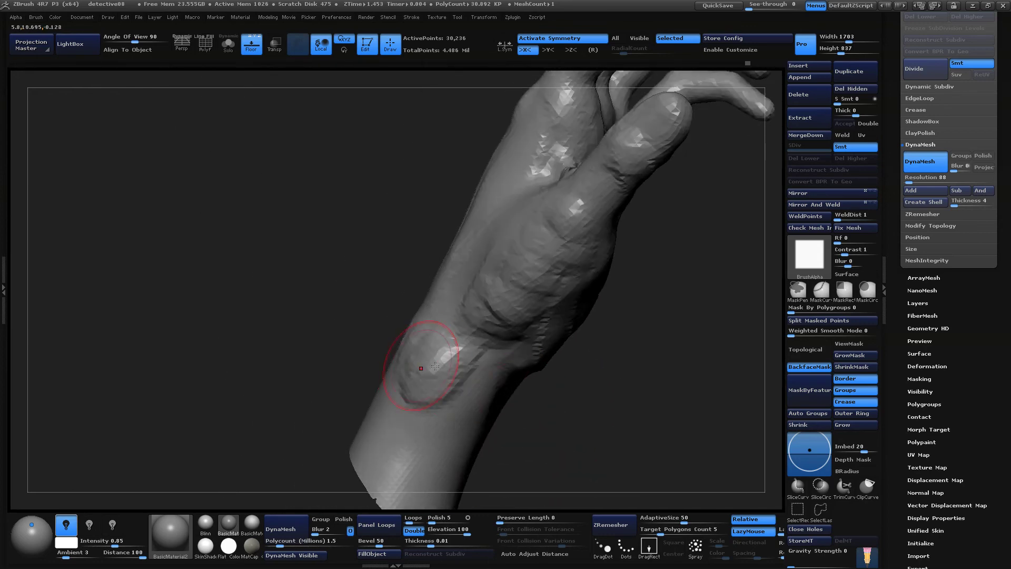
mouse_move(519, 406)
left_mouse_down()
mouse_move(569, 392)
mouse_move(535, 379)
mouse_move(598, 393)
left_mouse_up()
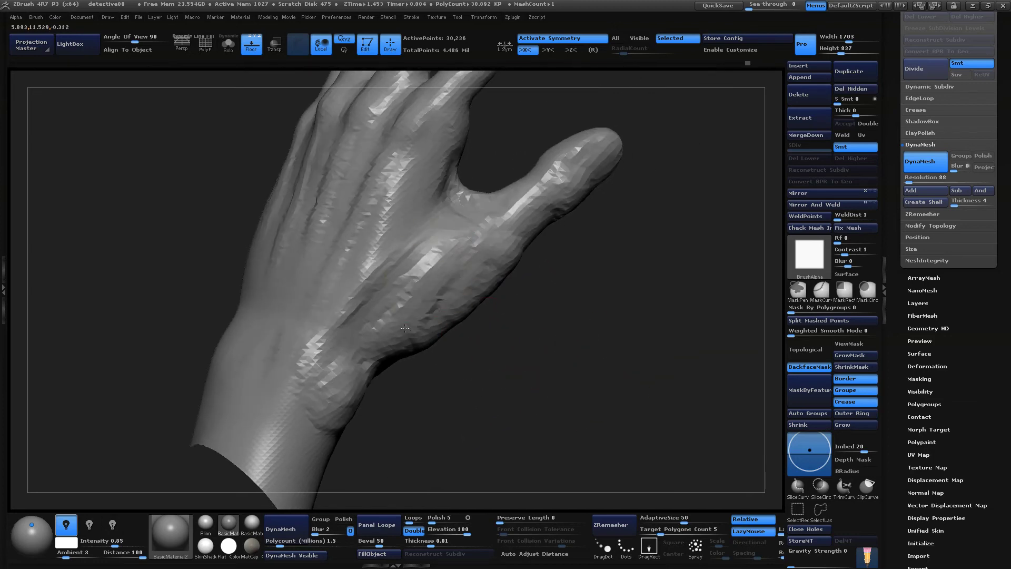
left_click_drag(439, 311, 477, 261)
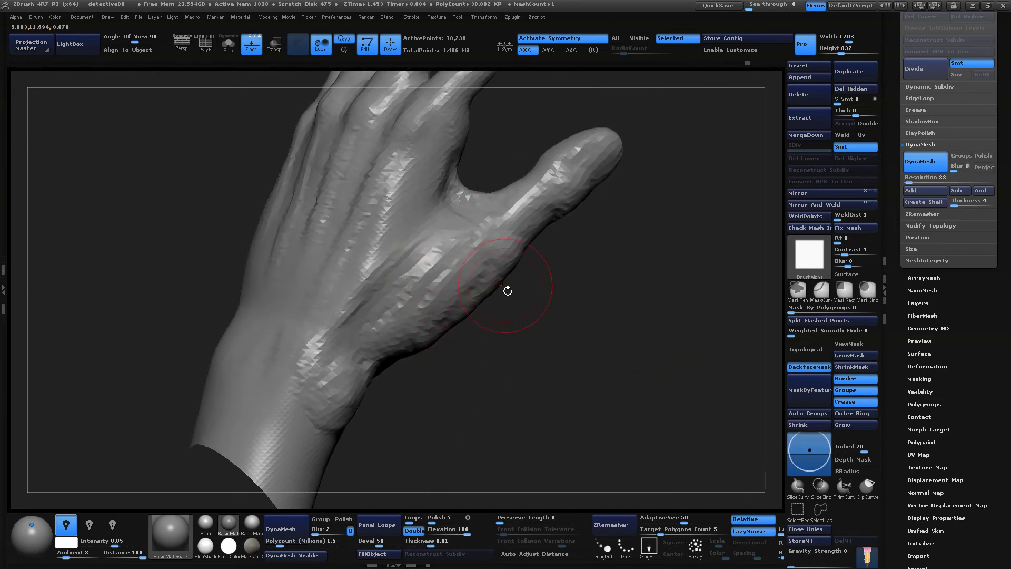
Enlarge the brush and fill in the back of the hand between the thumb and index finger metacarpals
mouse_move(568, 316)
left_mouse_down()
mouse_move(576, 302)
mouse_move(560, 304)
mouse_move(521, 362)
mouse_move(505, 314)
mouse_move(475, 390)
mouse_move(447, 345)
mouse_move(440, 360)
left_mouse_up()
key("space")
key("space")
mouse_move(519, 361)
left_mouse_down()
mouse_move(532, 350)
mouse_move(489, 344)
left_mouse_up()
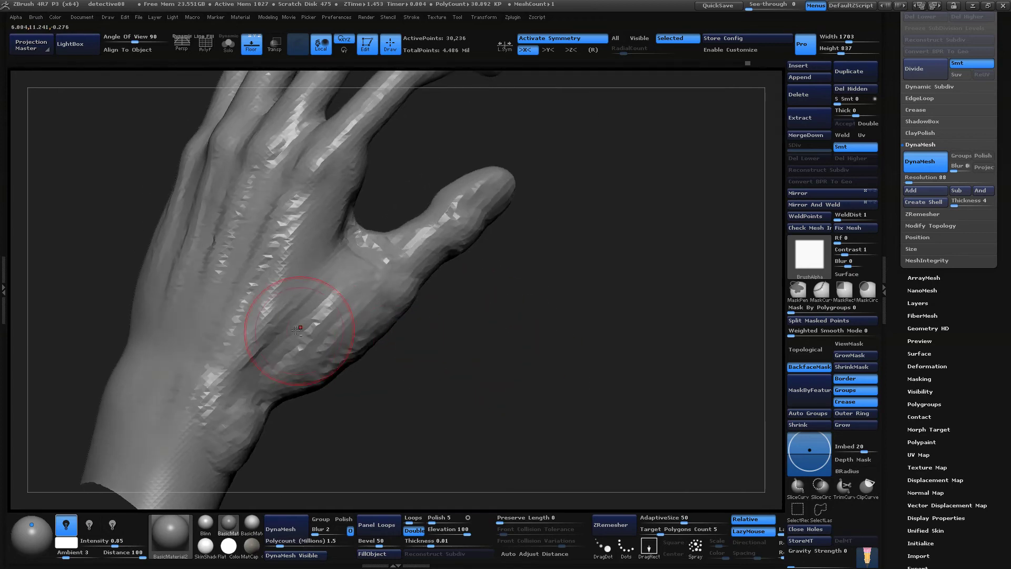
left_click_drag(285, 276, 232, 358)
Build up the outer edge of the palm below the little finger
mouse_move(569, 358)
left_mouse_down()
mouse_move(535, 368)
mouse_move(522, 395)
mouse_move(335, 273)
left_mouse_up()
left_click_drag(305, 330, 615, 299)
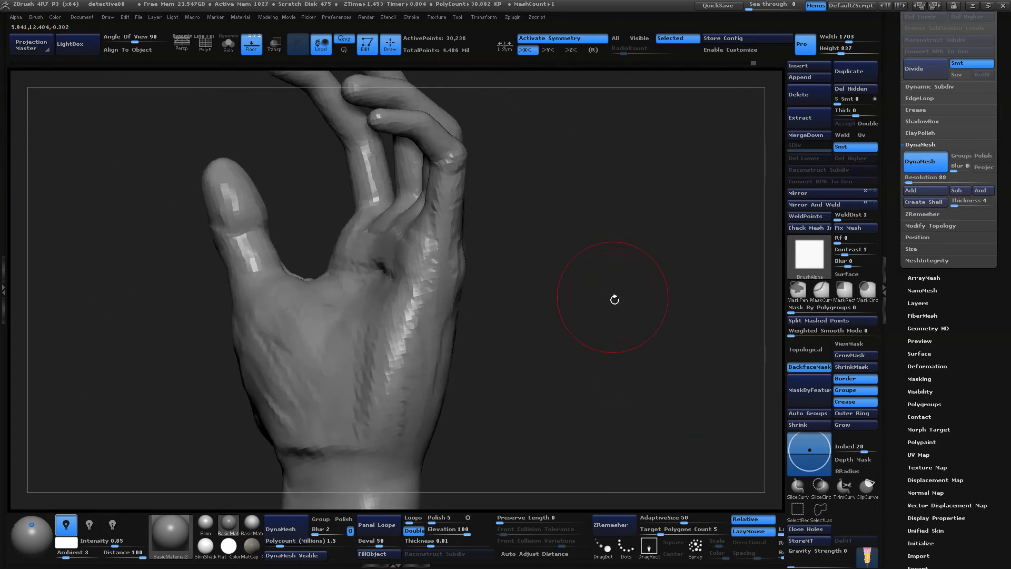
left_click_drag(473, 292, 679, 268)
Shape the knuckles and the finger bases on the back of the hand, working across to the index finger
mouse_move(463, 175)
left_mouse_down()
mouse_move(334, 163)
mouse_move(337, 274)
left_mouse_up()
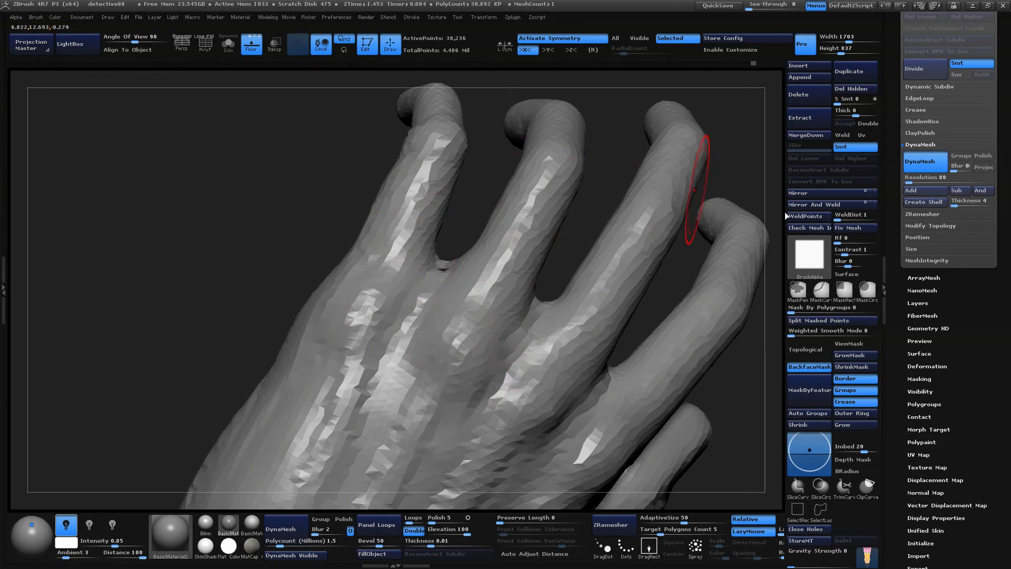
mouse_move(765, 148)
left_mouse_down("alt")
mouse_move(607, 97)
mouse_move(676, 143)
left_mouse_up("alt")
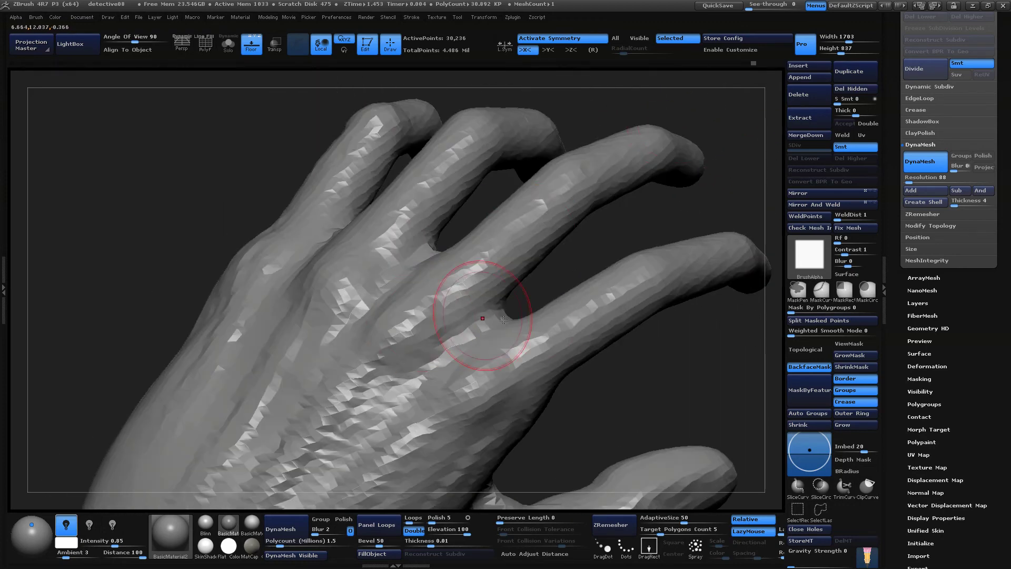
left_click_drag(491, 424, 513, 383)
mouse_move(637, 404)
left_mouse_down("alt")
mouse_move(671, 337)
mouse_move(603, 253)
mouse_move(661, 171)
mouse_move(632, 336)
mouse_move(542, 290)
left_mouse_up("alt")
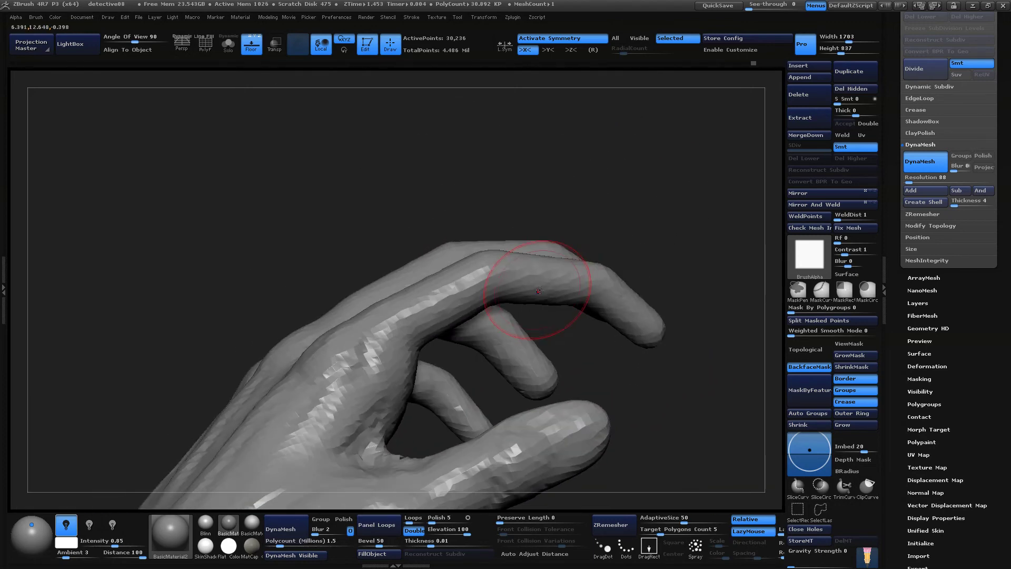
Refine the sides and undersides of the fingers from several angles
left_click_drag(661, 232, 612, 136)
left_click_drag(460, 236, 419, 289)
left_click_drag(371, 232, 311, 285)
left_click_drag(592, 104, 474, 158)
left_click_drag(500, 210, 470, 230)
left_click_drag(554, 184, 648, 259)
left_click_drag(671, 307, 642, 334)
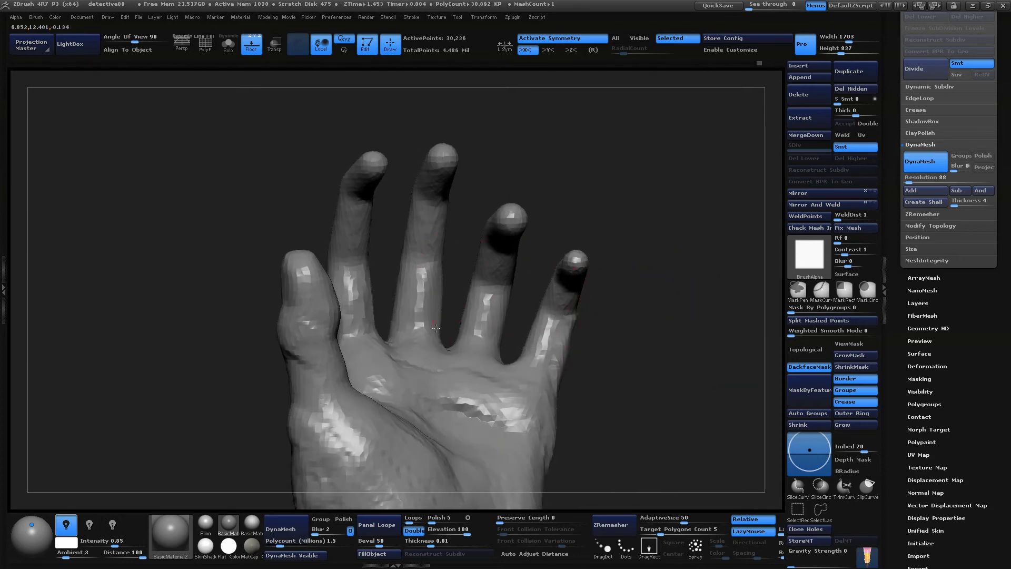
Reveal the whole figure, remesh it with DynaMesh, and isolate and frame the hand again
mouse_move(592, 145)
left_mouse_down("ctrl")
mouse_move(615, 226)
mouse_move(640, 212)
left_mouse_up("ctrl")
mouse_move(653, 210)
left_mouse_down("ctrl")
mouse_move(670, 247)
mouse_move(642, 256)
left_mouse_up("ctrl")
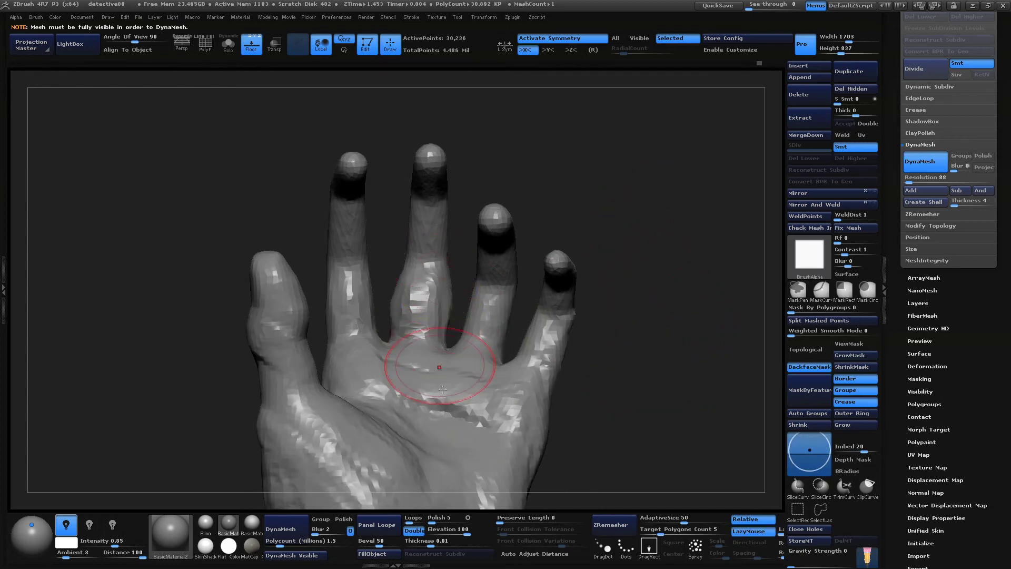
left_click_drag(662, 423, 663, 412)
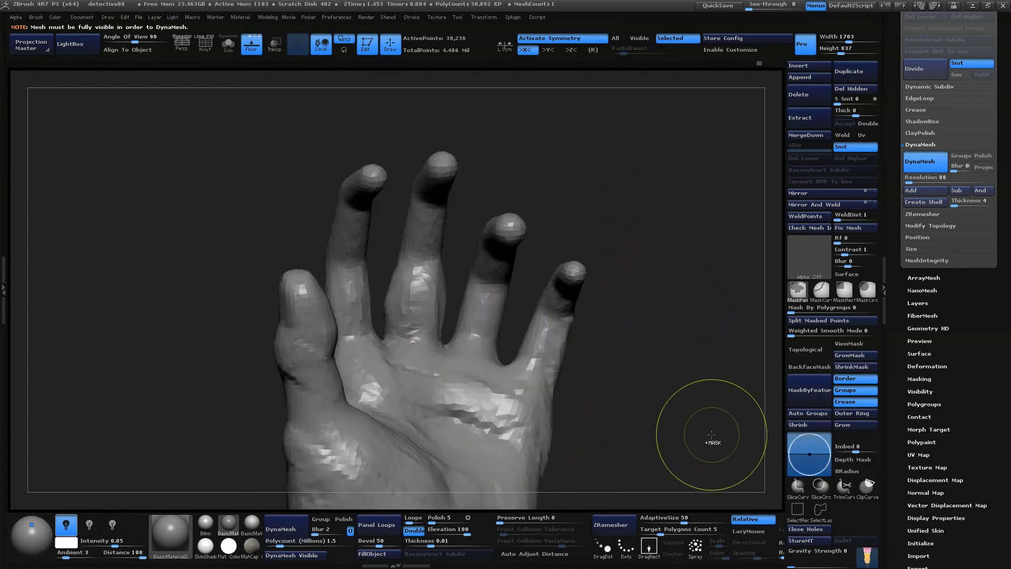
left_click(642, 263, "ctrl+shift")
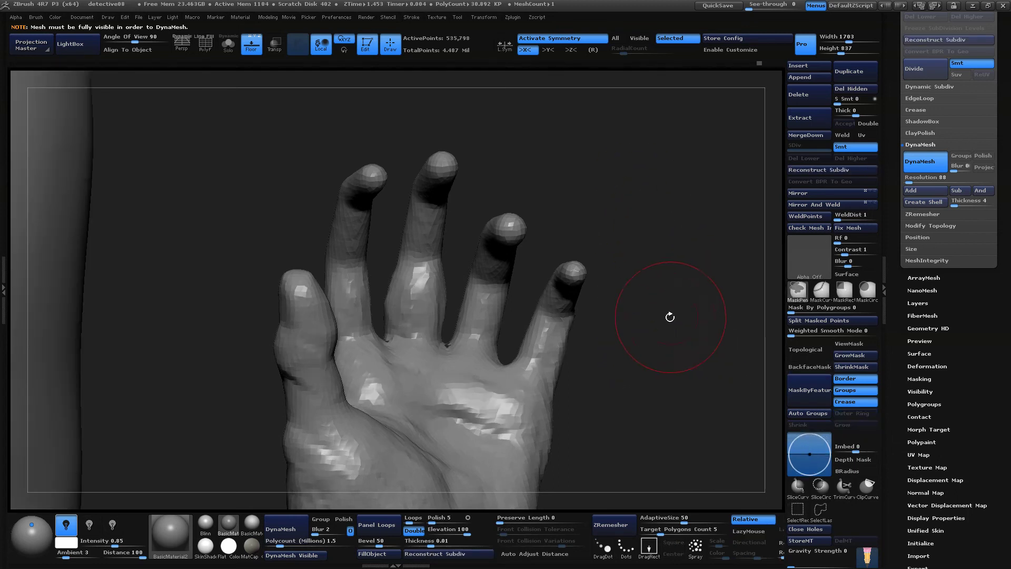
left_click(648, 247, "ctrl")
left_click_drag(622, 234, 347, 420, "ctrl")
mouse_move(607, 374)
left_mouse_down()
mouse_move(606, 256)
mouse_move(671, 360)
mouse_move(649, 251)
left_mouse_up()
key("f")
Smooth and build up the base segments of the index and middle fingers on the palm side
left_click_drag(416, 311, 367, 291, "shift")
left_click_drag(639, 191, 589, 205)
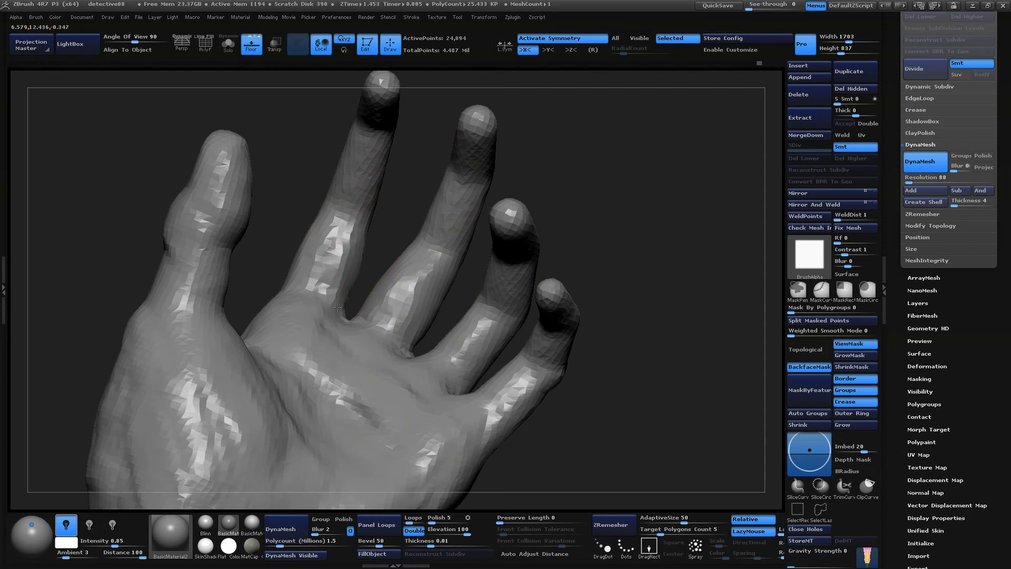
left_click_drag(337, 306, 542, 259)
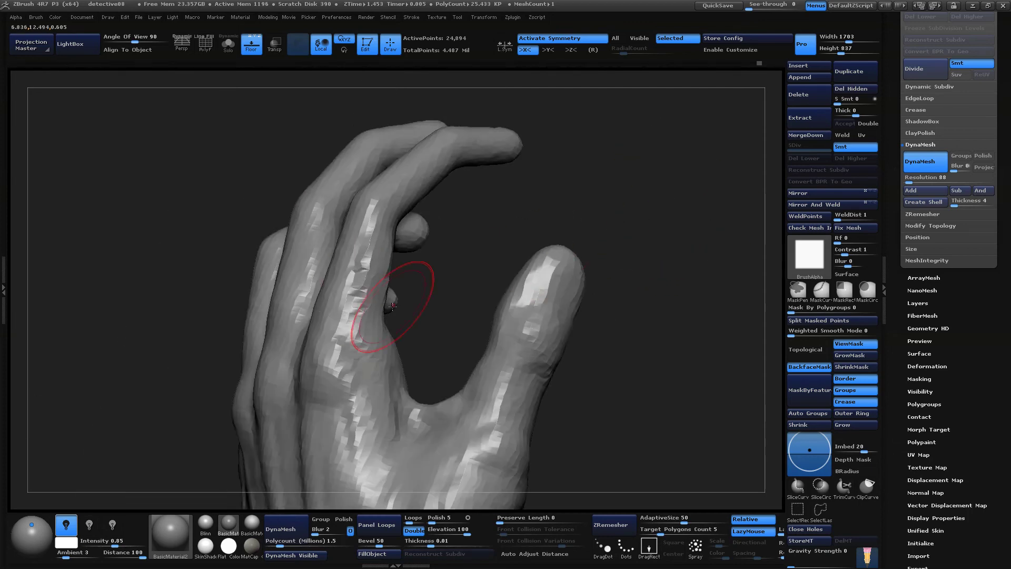
left_click_drag(666, 253, 665, 158)
mouse_move(665, 158)
left_mouse_down("alt")
mouse_move(570, 269)
mouse_move(409, 291)
left_mouse_up("alt")
Build up the palm-side pad on the middle segment of the index finger, adjusting the brush size
left_click_drag(595, 211, 448, 247)
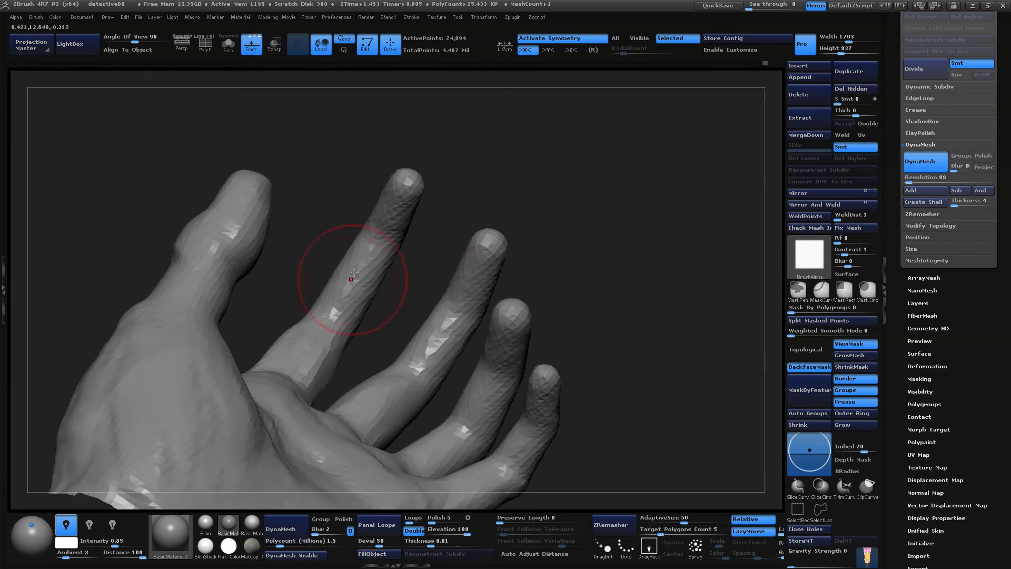
mouse_move(356, 311)
left_mouse_down()
mouse_move(546, 199)
mouse_move(351, 260)
left_mouse_up()
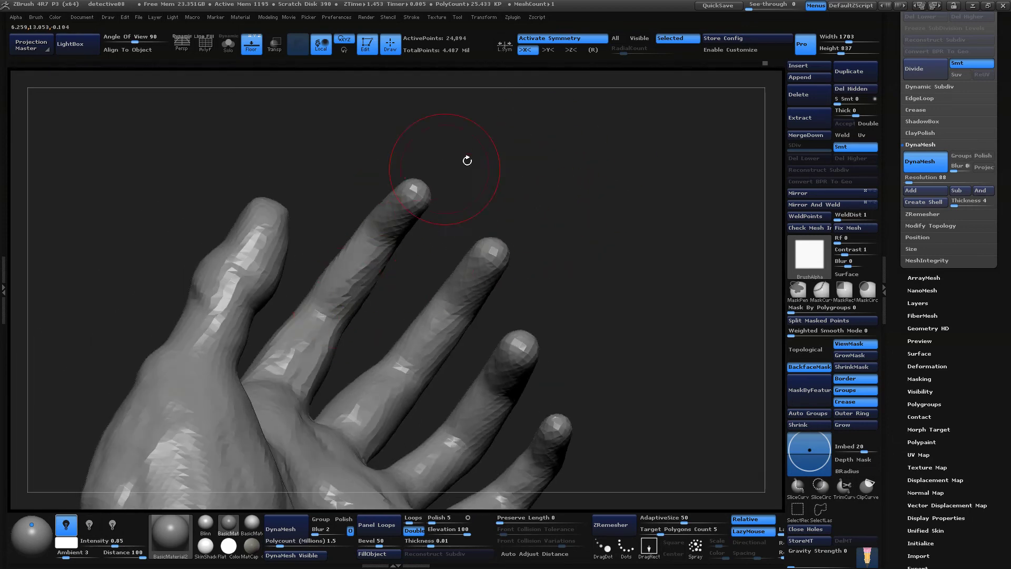
left_click_drag(467, 160, 342, 248)
mouse_move(635, 223)
left_mouse_down()
mouse_move(682, 212)
mouse_move(358, 264)
left_mouse_up()
mouse_move(469, 149)
left_mouse_down()
mouse_move(387, 224)
mouse_move(445, 211)
left_mouse_up()
key("space")
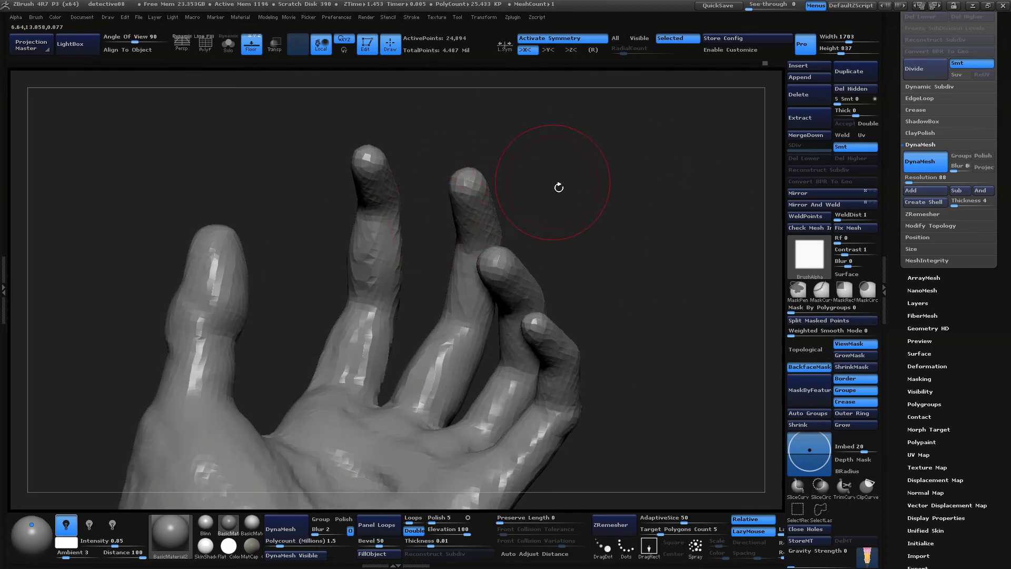
left_click_drag(558, 187, 406, 280)
left_click_drag(571, 146, 640, 182)
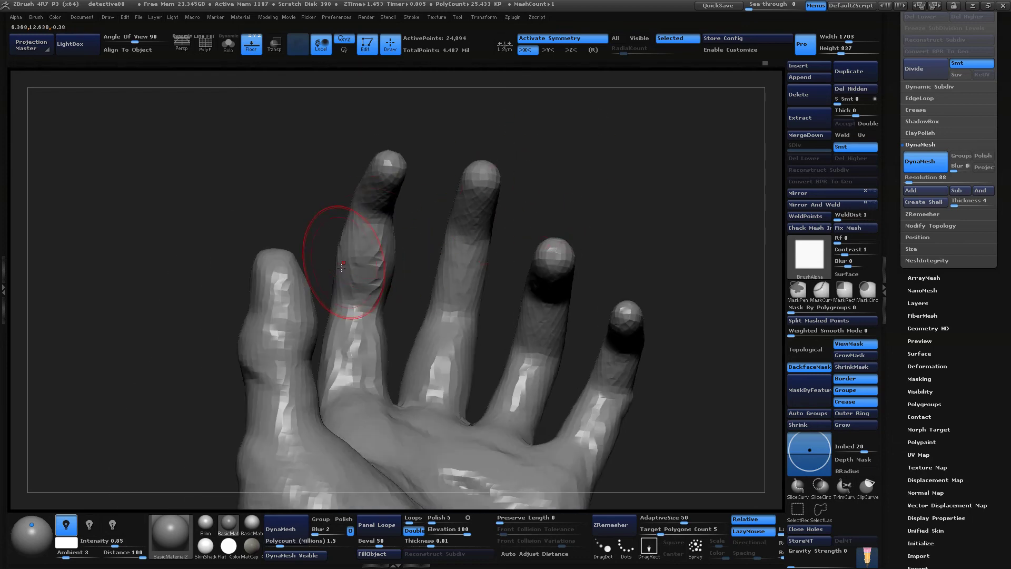
Shape the middle joint of the index finger and add volume along the back of its outer segments
left_click_drag(567, 151, 398, 281)
left_click_drag(334, 316, 525, 271)
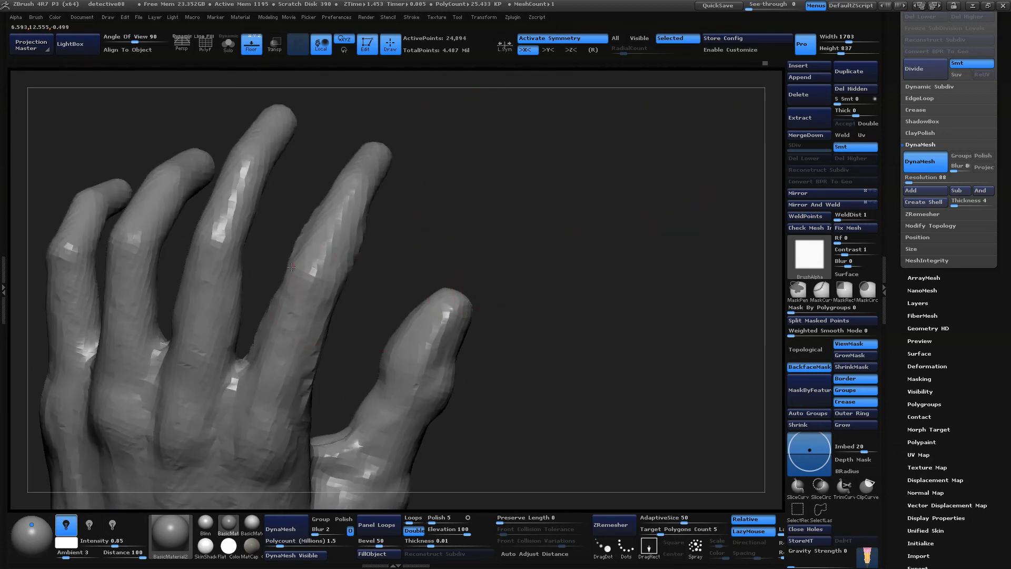
left_click_drag(428, 251, 297, 267)
mouse_move(549, 229)
left_mouse_down()
mouse_move(539, 219)
mouse_move(582, 182)
mouse_move(551, 223)
mouse_move(505, 232)
mouse_move(275, 221)
left_mouse_up()
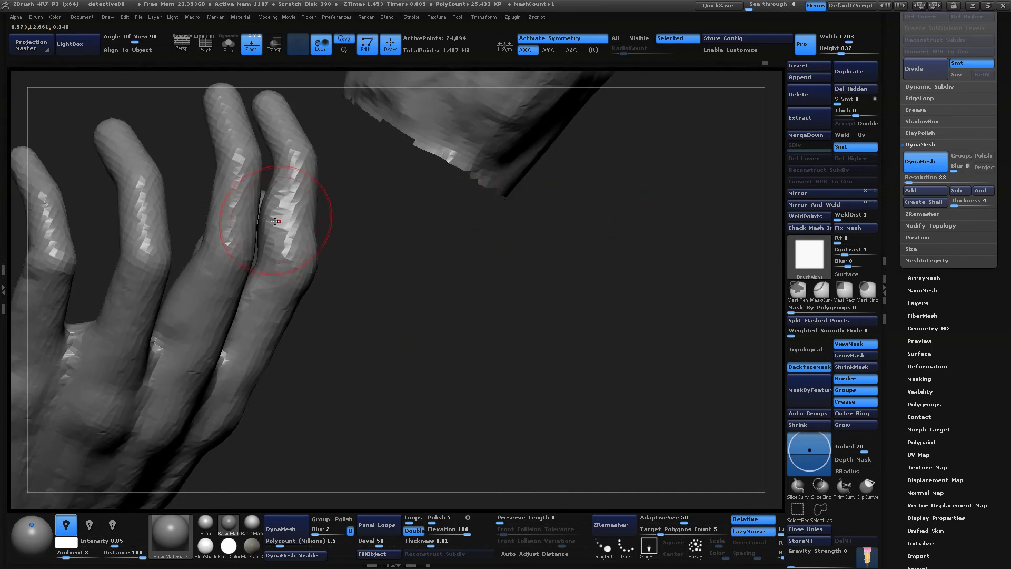
left_click_drag(266, 287, 288, 230)
Work on the finger bases and the palm pads just below them
left_click_drag(442, 292, 371, 299)
left_click_drag(436, 312, 474, 229)
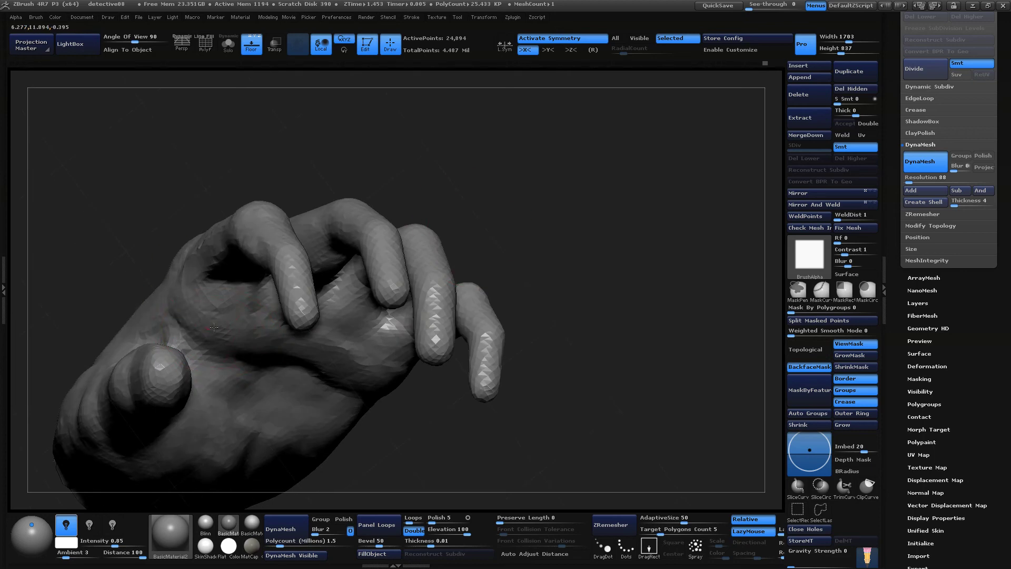
left_click_drag(166, 297, 411, 163)
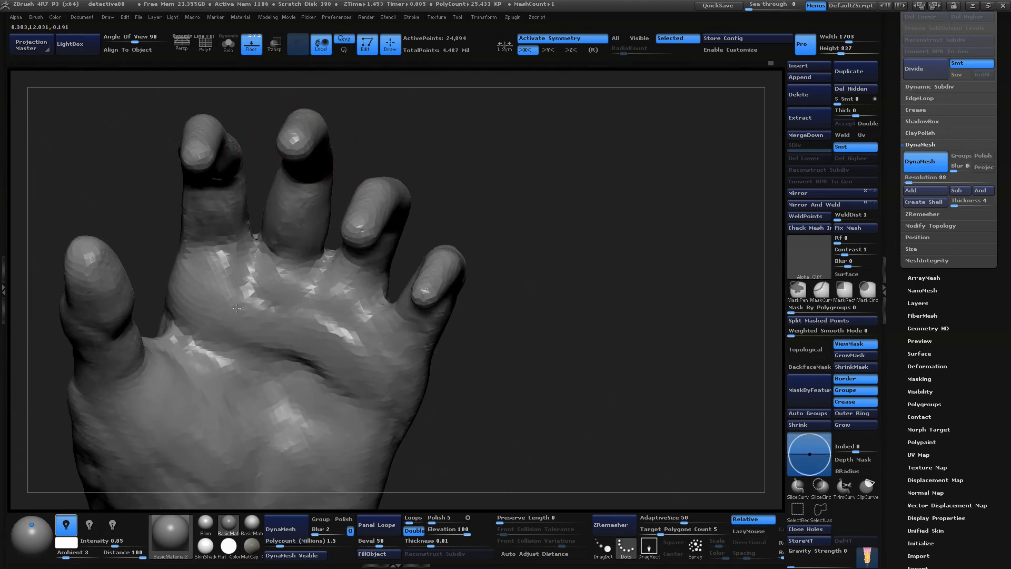
Build up the thumb pad and the centre of the palm with a clay brush
left_click_drag(395, 375, 340, 318)
key("space")
left_click(354, 261)
mouse_move(453, 300)
left_mouse_down()
mouse_move(481, 271)
mouse_move(490, 327)
left_mouse_up()
mouse_move(462, 424)
left_mouse_down()
mouse_move(458, 341)
mouse_move(388, 348)
mouse_move(408, 381)
left_mouse_up()
left_click_drag(339, 358, 280, 376)
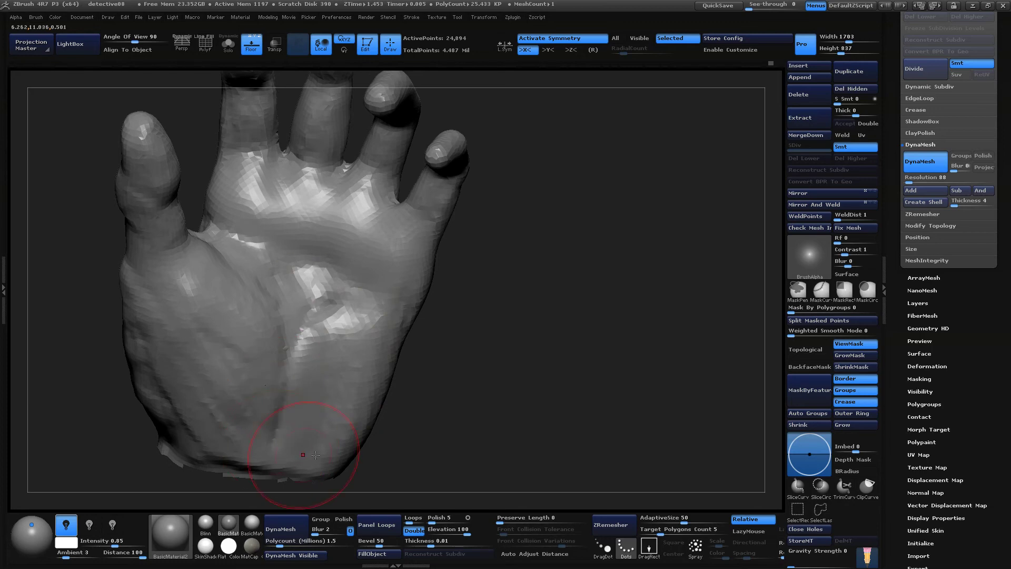
Add volume to the heel of the palm and the pad along its little-finger side
left_click_drag(315, 454, 383, 371)
left_click_drag(487, 390, 294, 381)
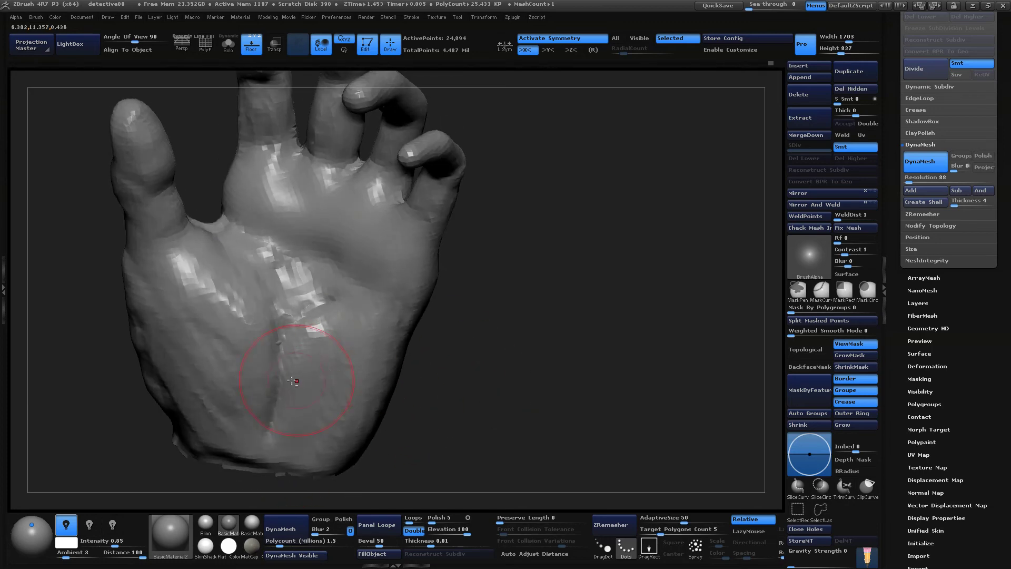
left_click_drag(412, 292, 297, 320)
left_click_drag(322, 278, 340, 298)
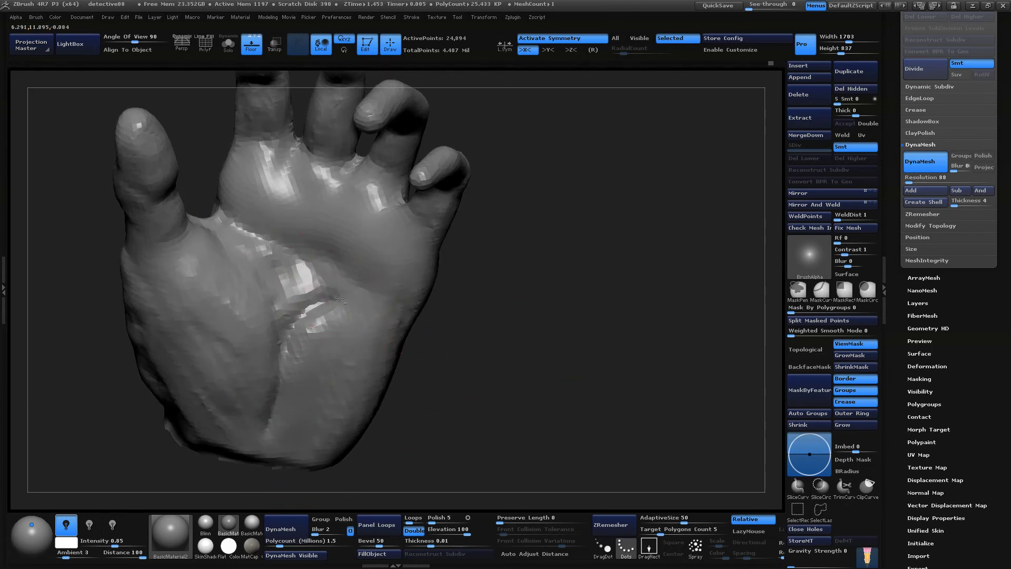
left_click_drag(540, 314, 518, 368)
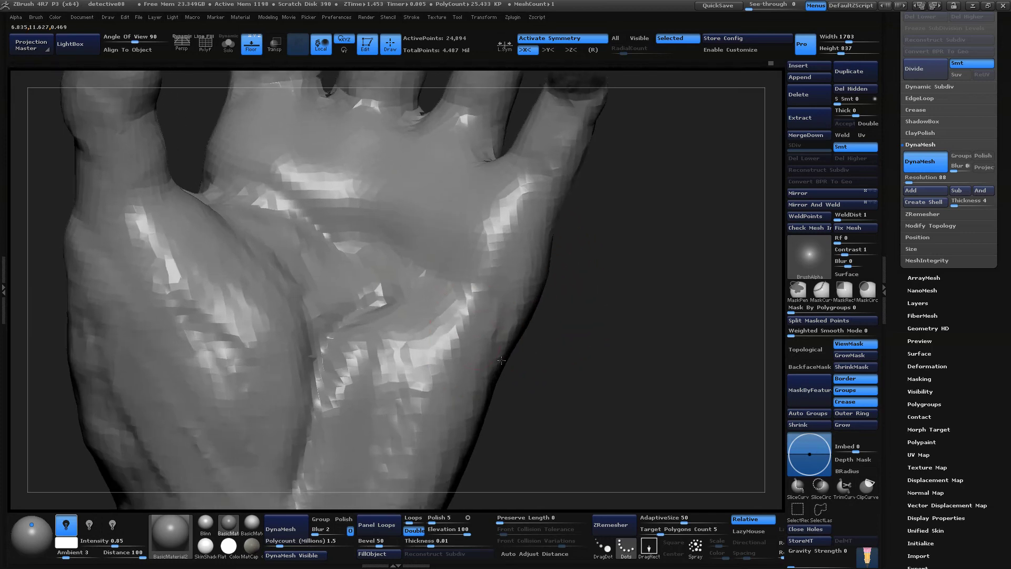
Smooth the thumb pad, the palm centre and the heel of the hand
mouse_move(248, 206)
left_mouse_down("shift")
mouse_move(339, 289)
mouse_move(413, 305)
mouse_move(366, 400)
mouse_move(413, 382)
left_mouse_up("shift")
left_click_drag(543, 391, 529, 348, "alt")
mouse_move(419, 384)
left_mouse_down("shift")
mouse_move(418, 353)
mouse_move(392, 374)
left_mouse_up("shift")
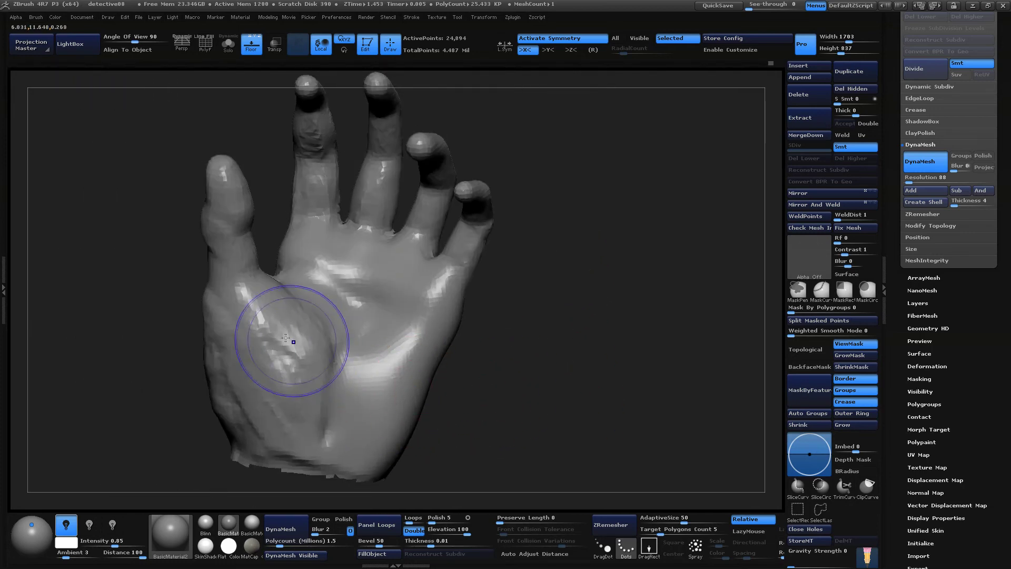
left_click_drag(318, 395, 244, 369, "shift")
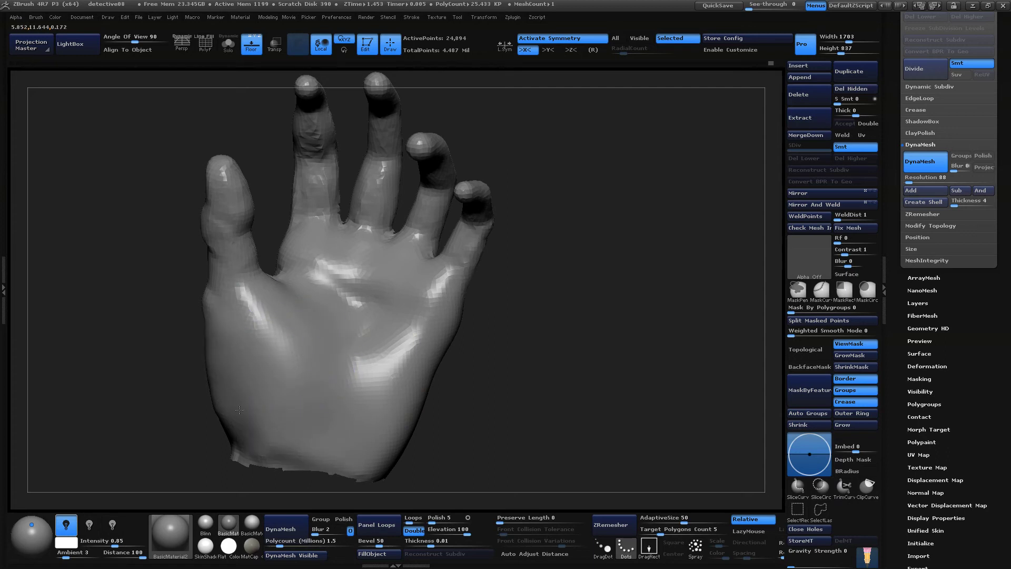
Enable topological masking, enlarge the brush and reshape the webbing between the finger bases on the palm side
left_click_drag(606, 360, 422, 378)
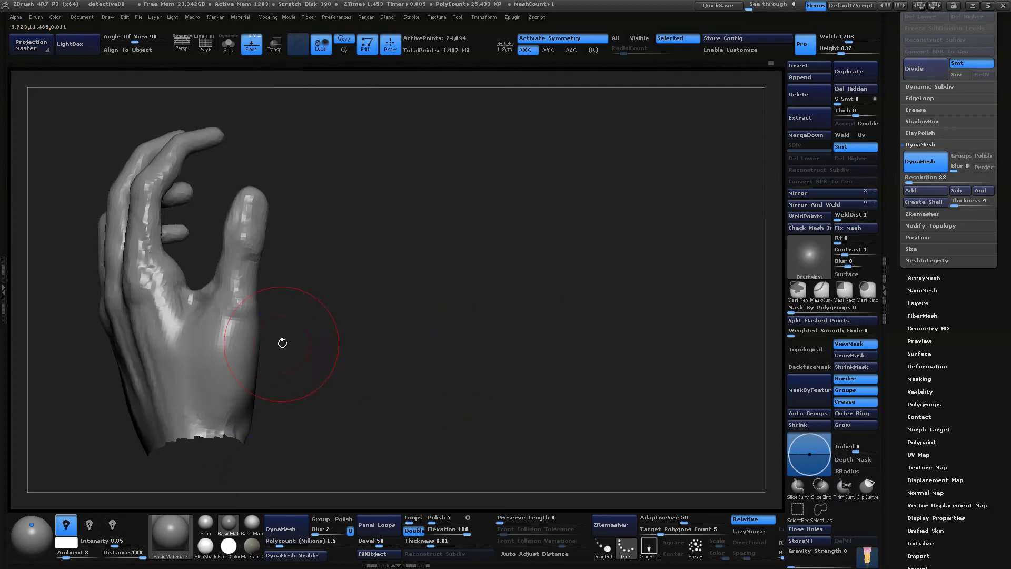
mouse_move(282, 343)
left_mouse_down()
mouse_move(372, 384)
mouse_move(395, 316)
mouse_move(460, 363)
mouse_move(418, 289)
mouse_move(402, 153)
mouse_move(387, 177)
mouse_move(595, 344)
left_mouse_up()
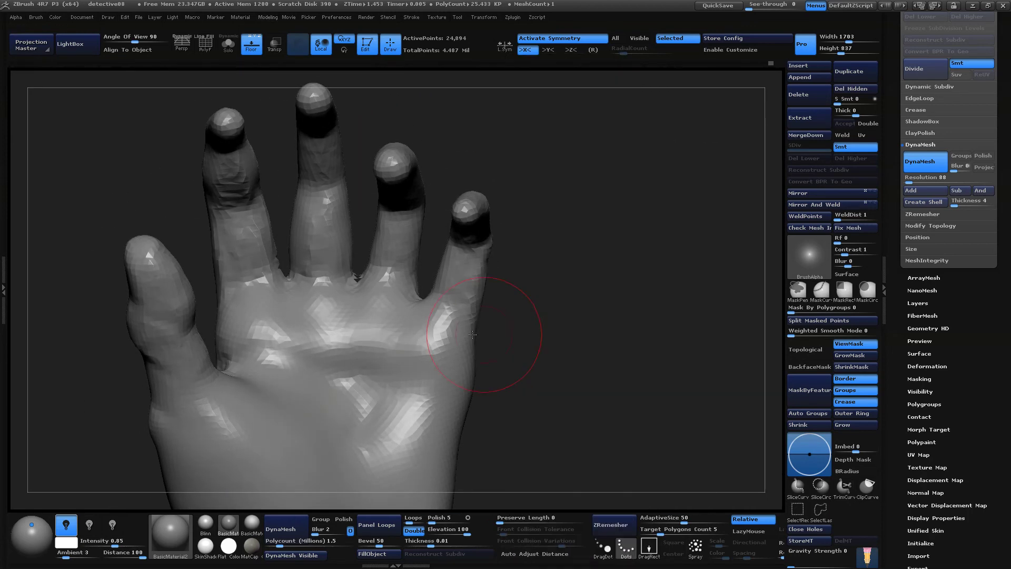
key("b")
left_click(582, 259)
key("space")
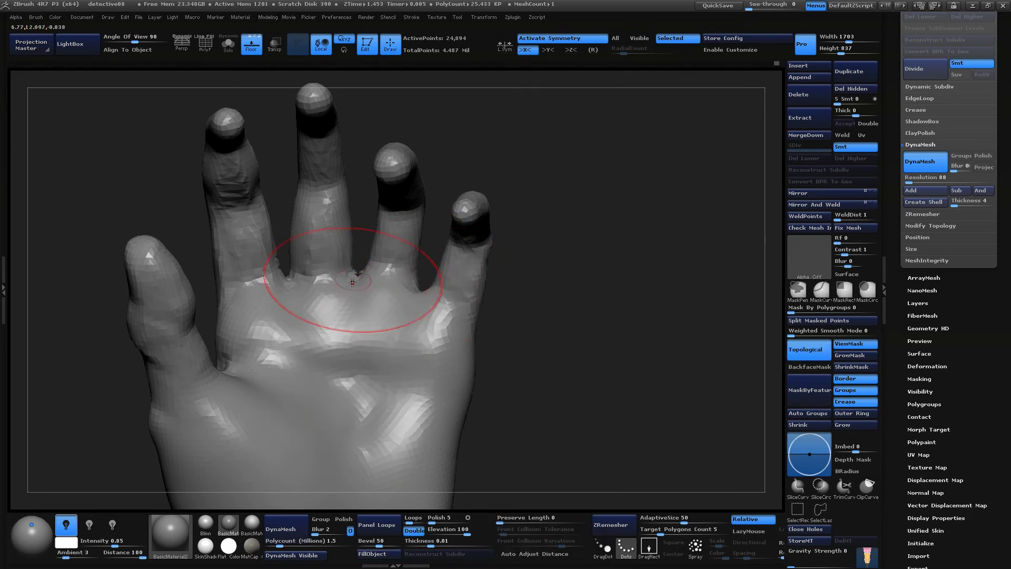
left_click_drag(289, 285, 235, 331)
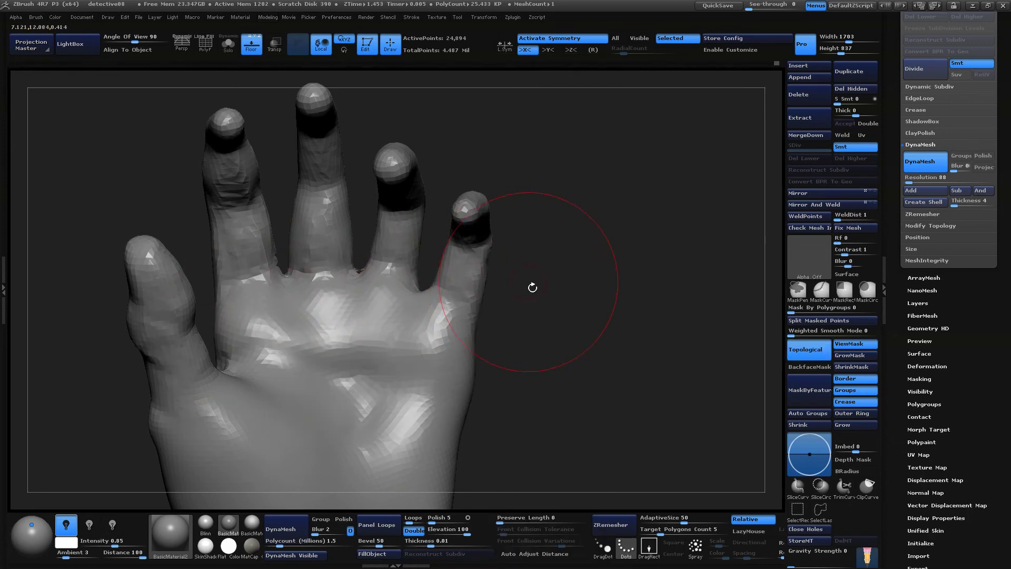
Adjust the finger bases and webbing from the back of the hand
left_click_drag(532, 287, 535, 332)
mouse_move(409, 325)
left_mouse_down()
mouse_move(456, 400)
mouse_move(389, 379)
mouse_move(463, 372)
mouse_move(555, 285)
mouse_move(618, 171)
mouse_move(641, 192)
mouse_move(555, 232)
mouse_move(609, 259)
mouse_move(622, 280)
mouse_move(429, 169)
left_mouse_up()
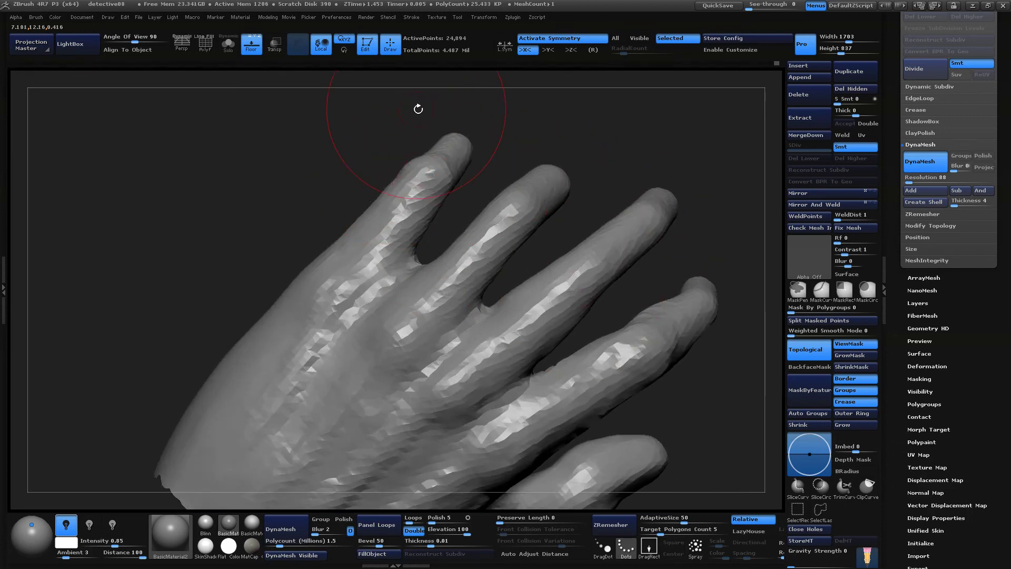
mouse_move(418, 106)
left_mouse_down()
mouse_move(503, 142)
mouse_move(382, 257)
mouse_move(356, 212)
left_mouse_up()
mouse_move(402, 240)
left_mouse_down()
mouse_move(528, 284)
mouse_move(507, 359)
mouse_move(470, 279)
mouse_move(453, 285)
left_mouse_up()
left_click_drag(421, 339, 502, 353)
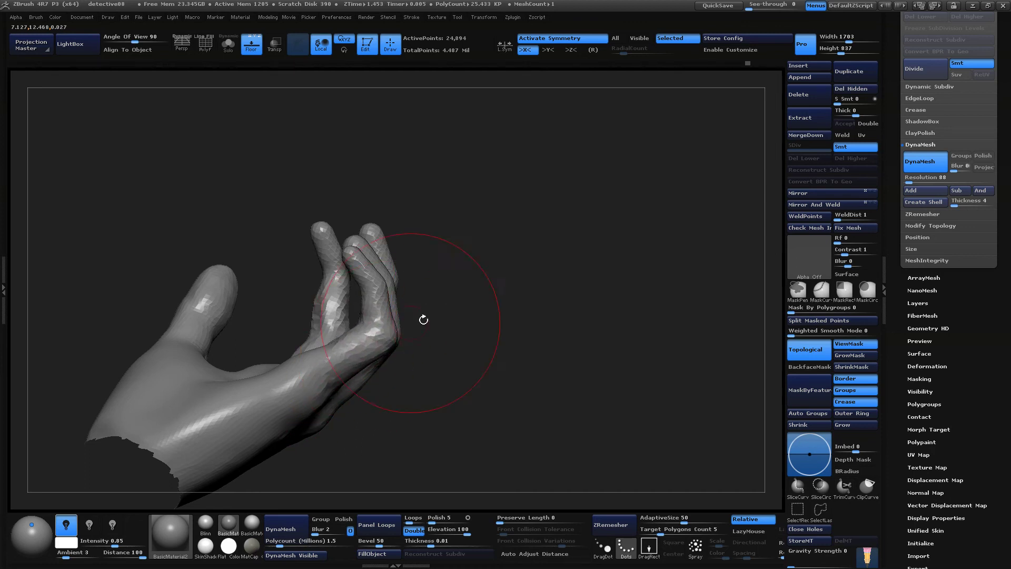
Shape the base of the little finger and its transition into the palm's outer edge
left_click_drag(423, 319, 336, 358)
mouse_move(512, 356)
left_mouse_down()
mouse_move(489, 361)
mouse_move(337, 329)
left_mouse_up()
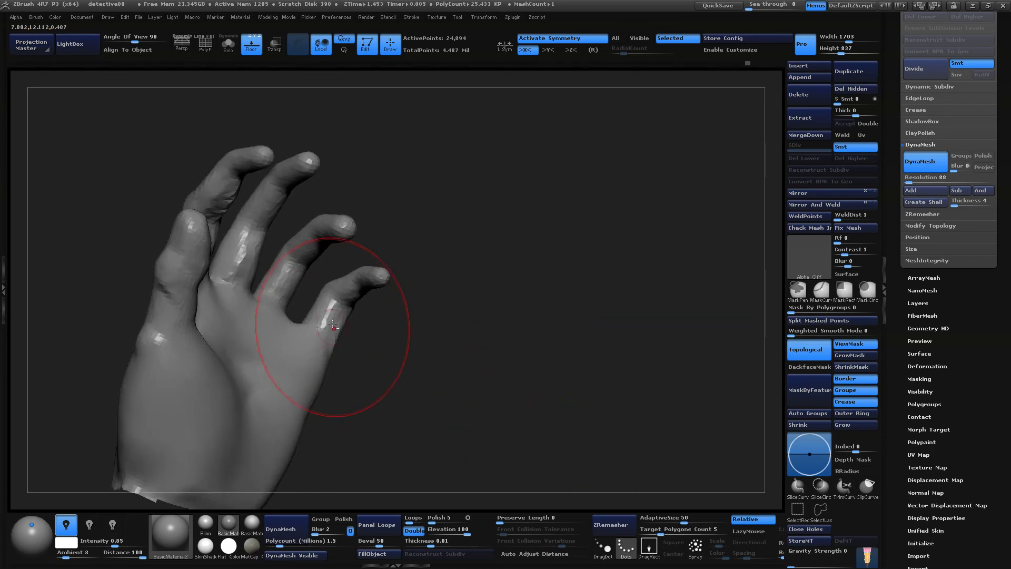
mouse_move(487, 343)
left_mouse_down()
mouse_move(451, 321)
mouse_move(323, 335)
left_mouse_up()
left_click_drag(412, 392, 311, 336)
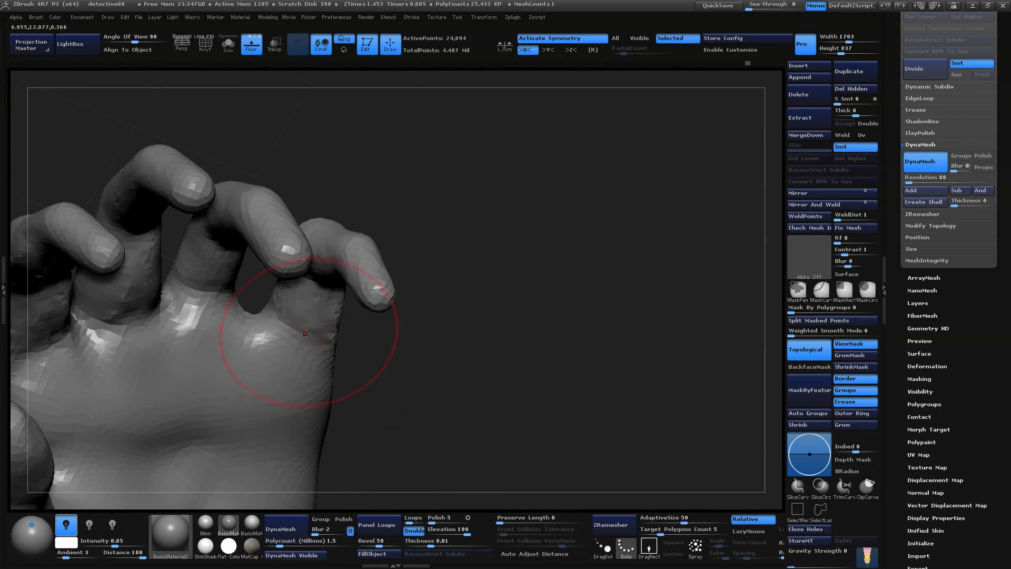
left_click_drag(405, 349, 324, 298)
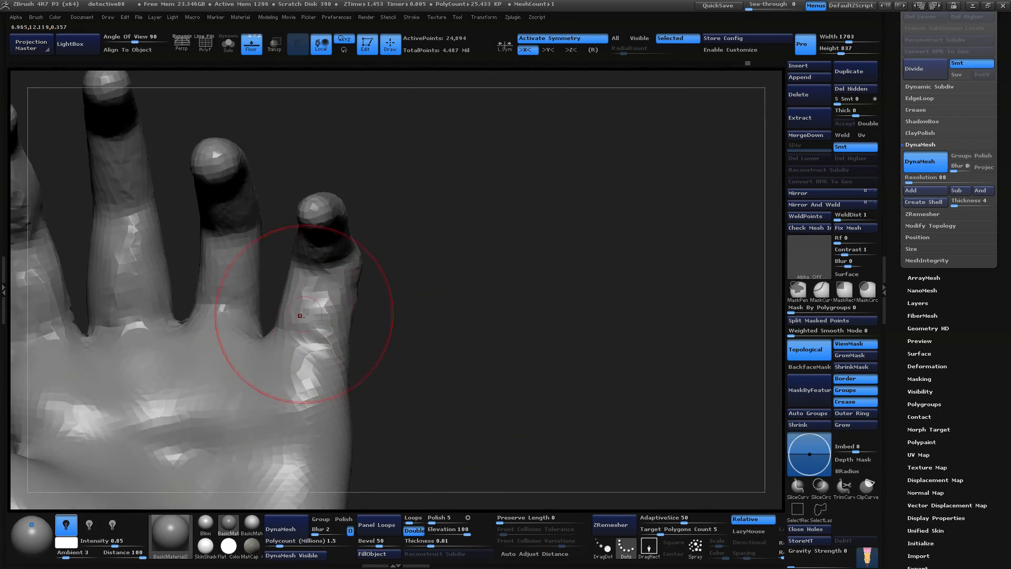
mouse_move(411, 343)
left_mouse_down()
mouse_move(440, 355)
mouse_move(338, 386)
left_mouse_up()
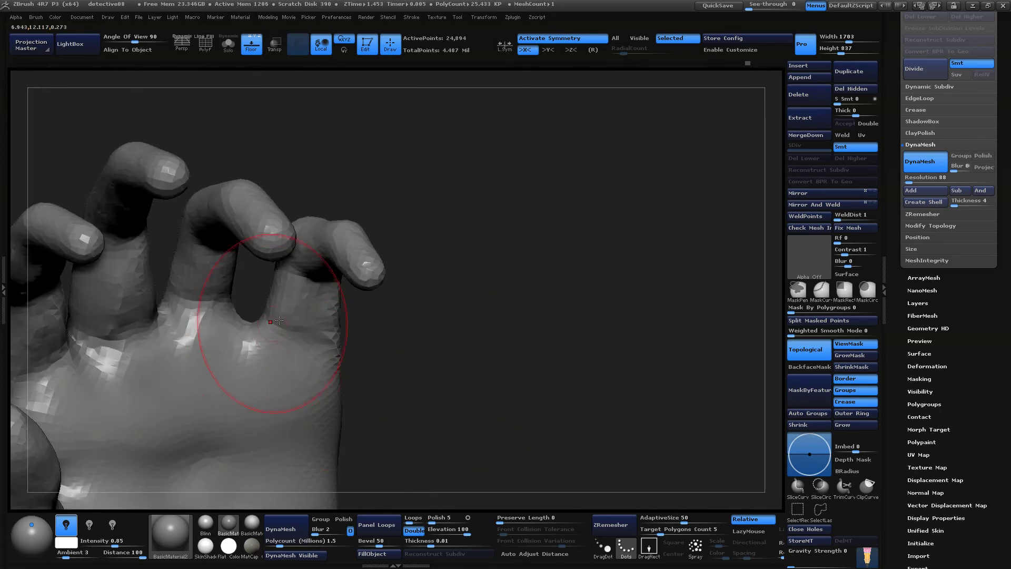
mouse_move(369, 337)
left_mouse_down()
mouse_move(442, 282)
mouse_move(457, 250)
mouse_move(341, 259)
left_mouse_up()
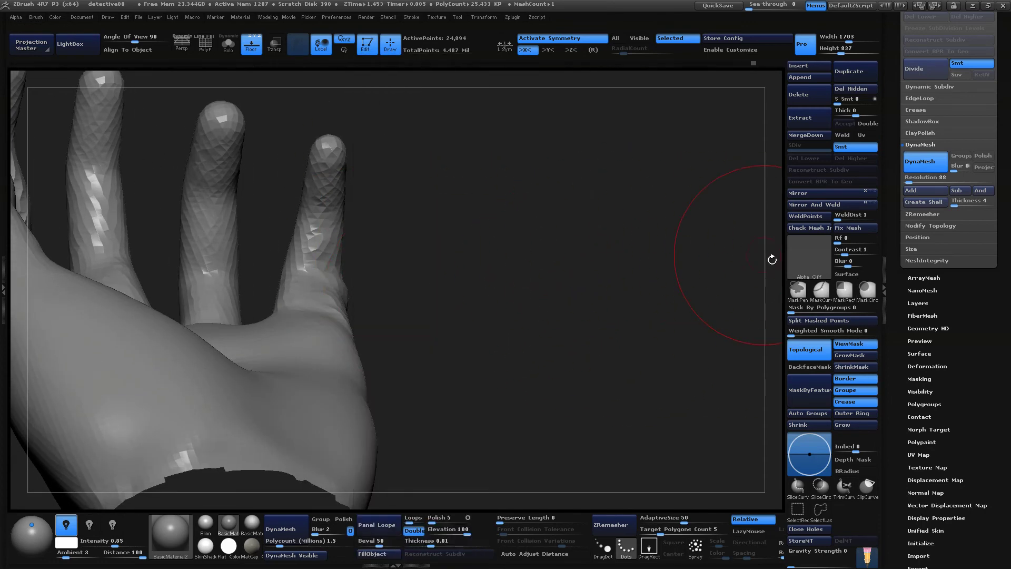
Enable backface masking, enlarge the brush and widen the outer segments of the little finger
mouse_move(696, 330)
left_mouse_down()
mouse_move(501, 271)
mouse_move(370, 256)
mouse_move(383, 261)
left_mouse_up()
key("space")
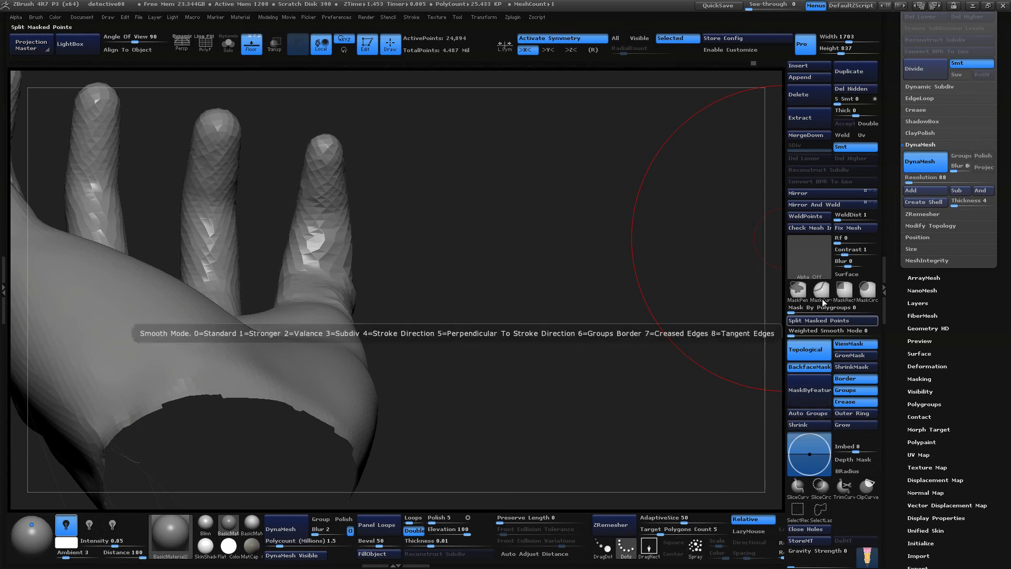
left_click_drag(487, 272, 475, 262)
left_click_drag(340, 171, 351, 143)
left_click_drag(293, 194, 287, 192)
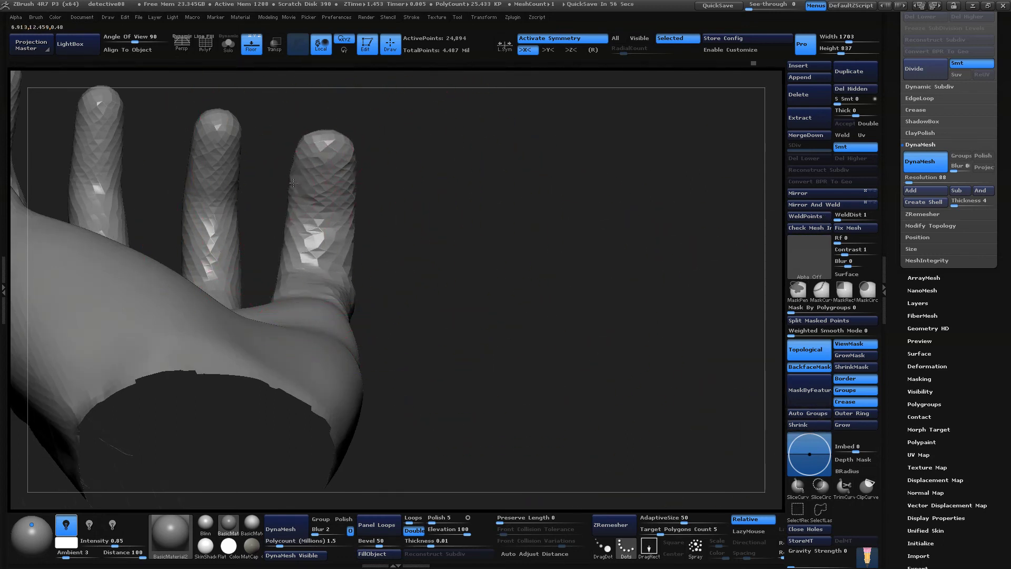
Refine the contour and thickness of the little finger from its base to its tip
left_click_drag(483, 250, 483, 305)
mouse_move(501, 211)
left_mouse_down("ctrl")
mouse_move(542, 264)
mouse_move(456, 268)
left_mouse_up("ctrl")
left_click_drag(336, 254, 349, 199)
left_click_drag(560, 293, 549, 193)
left_click_drag(327, 176, 319, 170)
mouse_move(550, 157)
left_mouse_down("alt")
mouse_move(558, 265)
mouse_move(528, 248)
mouse_move(619, 280)
mouse_move(546, 282)
mouse_move(583, 259)
mouse_move(674, 302)
mouse_move(560, 205)
left_mouse_up("alt")
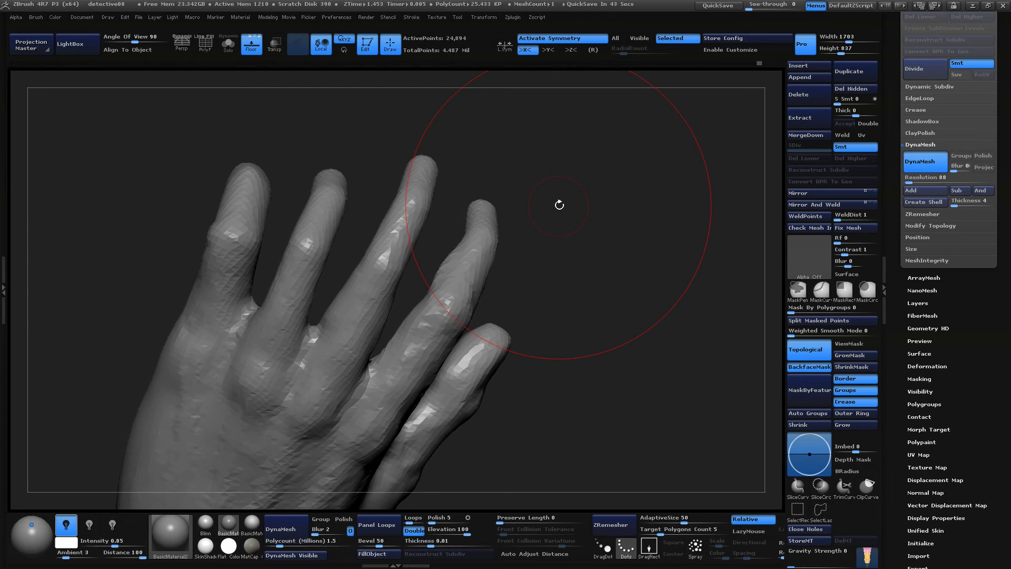
Turn off topological masking and reshape the outer segments of the index finger
left_click_drag(560, 205, 580, 204)
left_click_drag(587, 253, 601, 255)
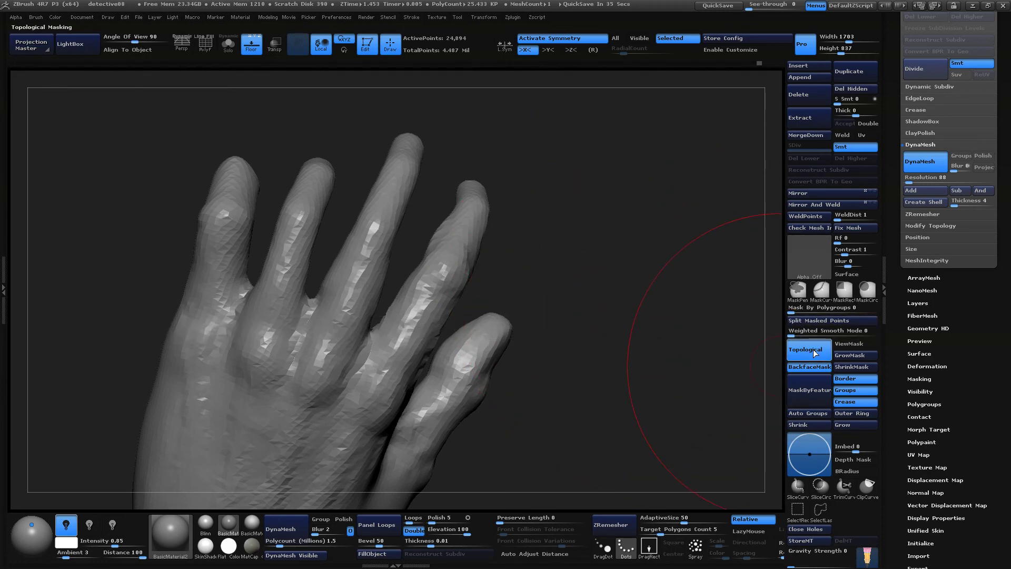
mouse_move(651, 305)
left_mouse_down()
mouse_move(510, 246)
mouse_move(640, 311)
mouse_move(625, 312)
mouse_move(634, 243)
mouse_move(582, 270)
mouse_move(595, 261)
mouse_move(634, 282)
mouse_move(643, 303)
left_mouse_up()
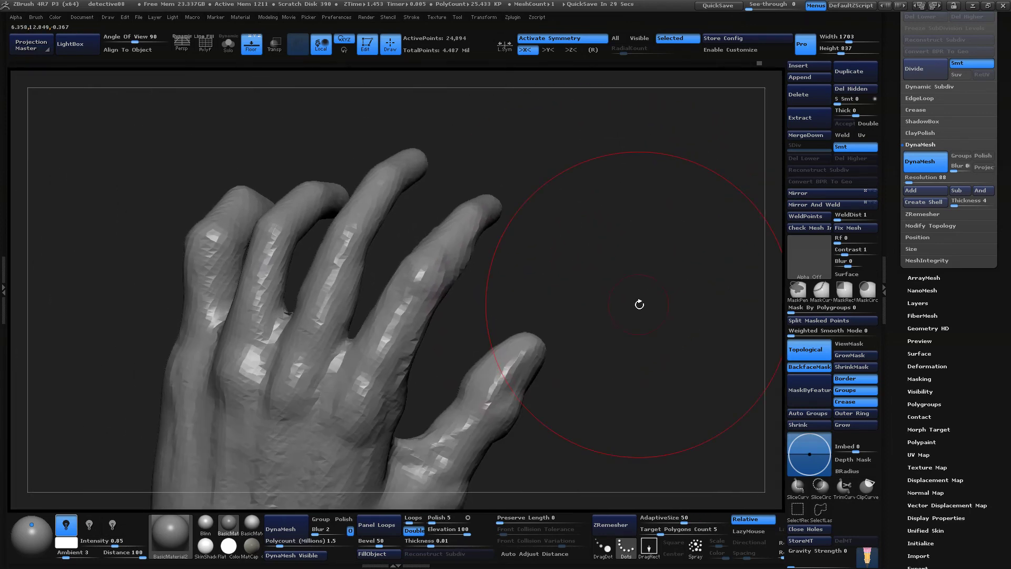
left_click_drag(627, 308, 610, 284)
left_click(813, 346)
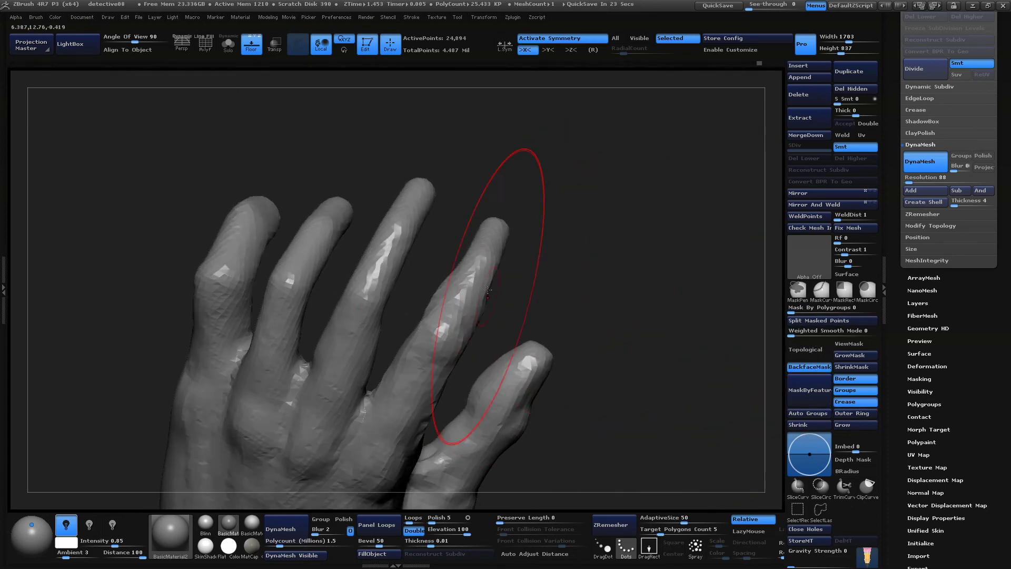
left_click_drag(488, 289, 339, 304)
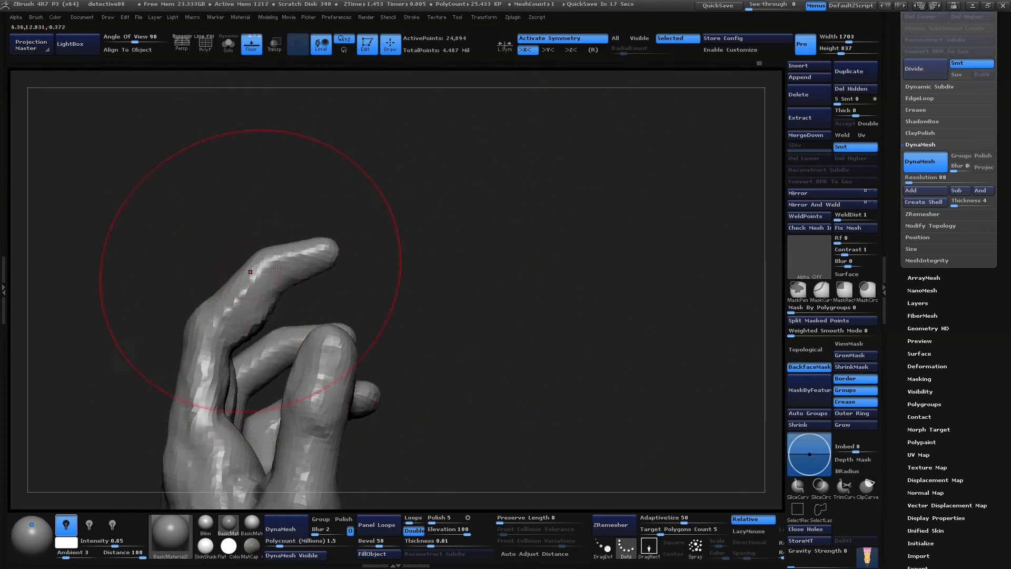
Adjust the shape of the middle finger from the palm side and reduce the brush size
mouse_move(273, 321)
left_mouse_down()
mouse_move(417, 282)
mouse_move(413, 189)
mouse_move(406, 210)
mouse_move(365, 248)
mouse_move(388, 300)
left_mouse_up()
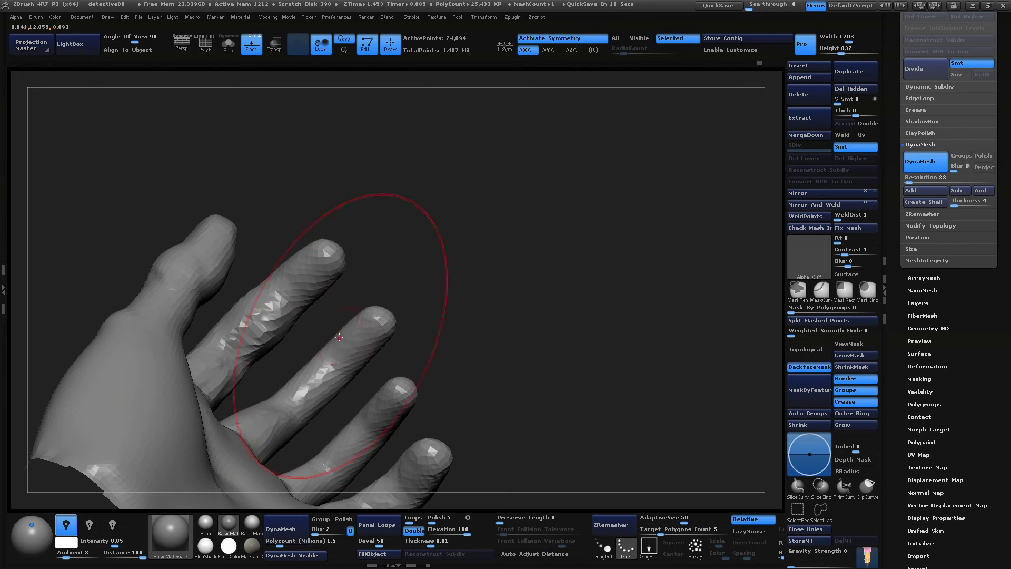
left_click_drag(508, 343, 315, 416)
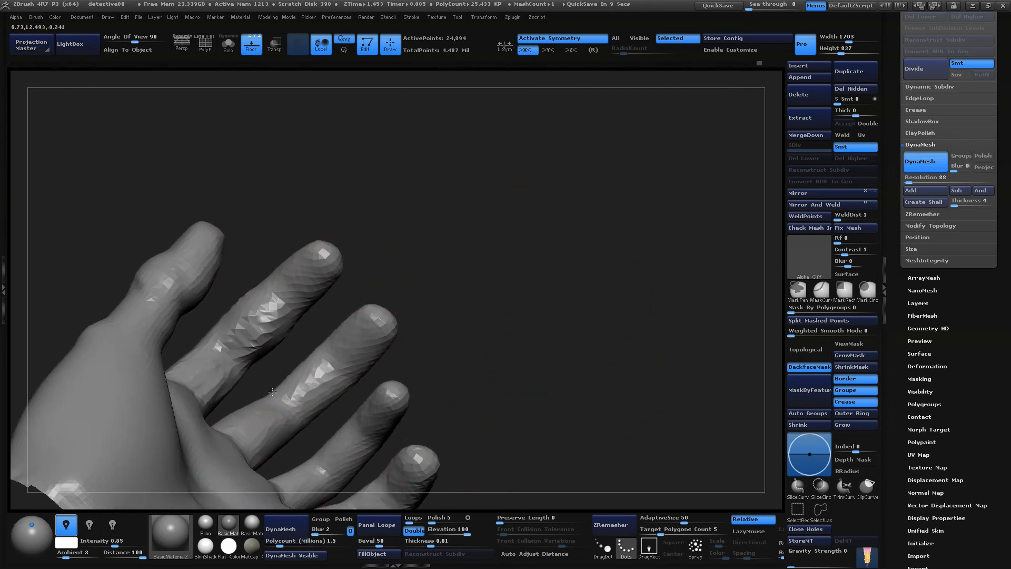
mouse_move(447, 342)
left_mouse_down()
mouse_move(555, 255)
mouse_move(342, 337)
mouse_move(386, 340)
mouse_move(364, 346)
left_mouse_up()
key("space")
mouse_move(436, 302)
left_mouse_down()
mouse_move(379, 322)
mouse_move(465, 301)
mouse_move(516, 262)
left_mouse_up()
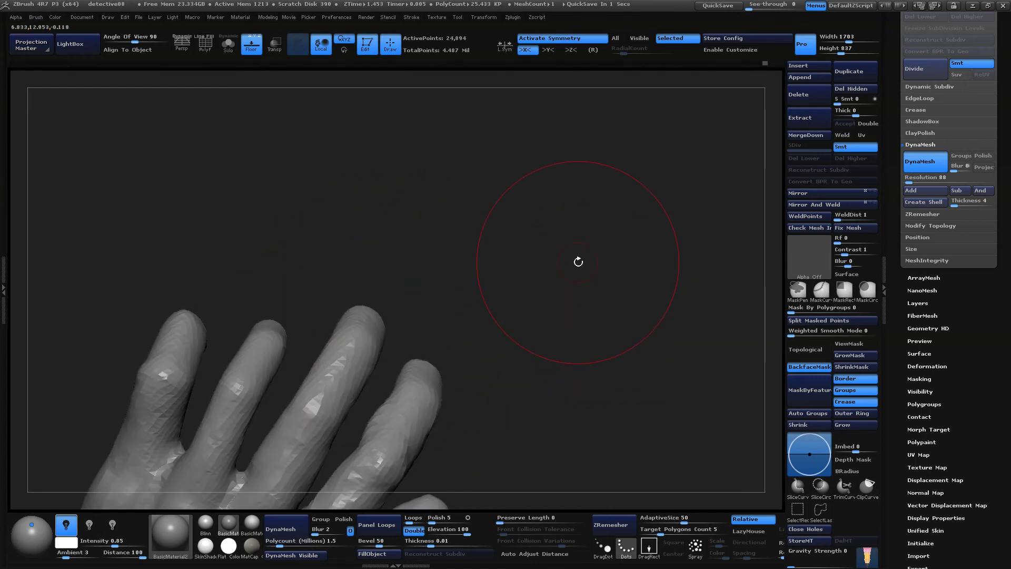
left_click(823, 367)
left_click(813, 355)
left_click_drag(534, 334, 478, 239)
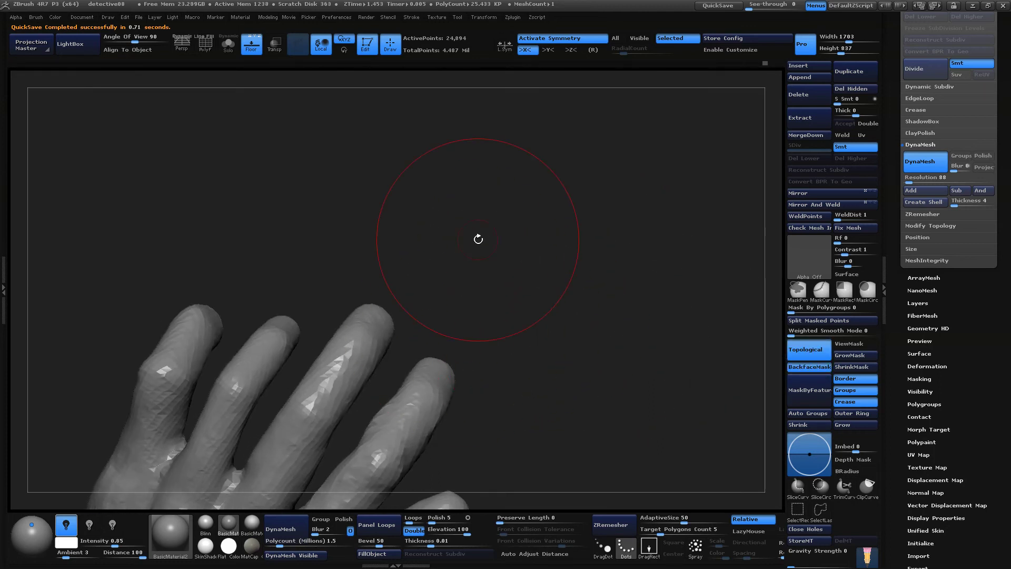
left_click(809, 354)
key("space")
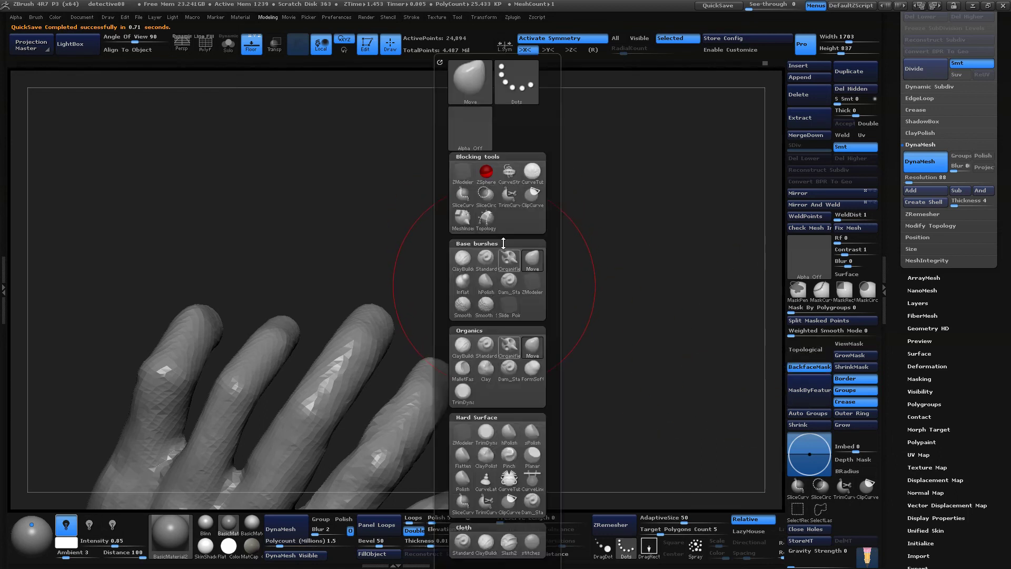
key("space")
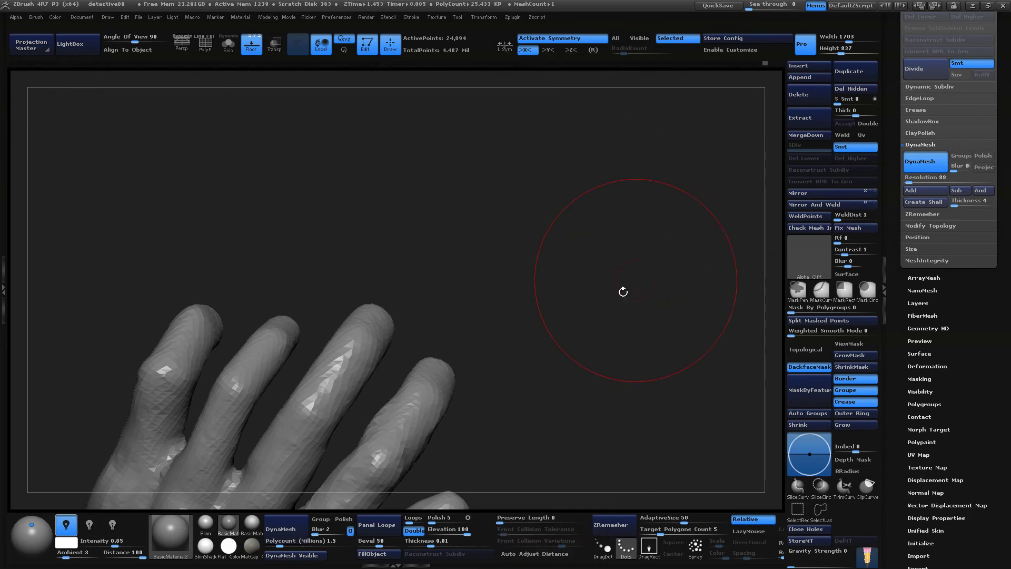
Reshape the end of the ring finger with the Move brush, enlarging the brush and enabling topological masking
key("space")
left_click_drag(646, 285, 467, 248)
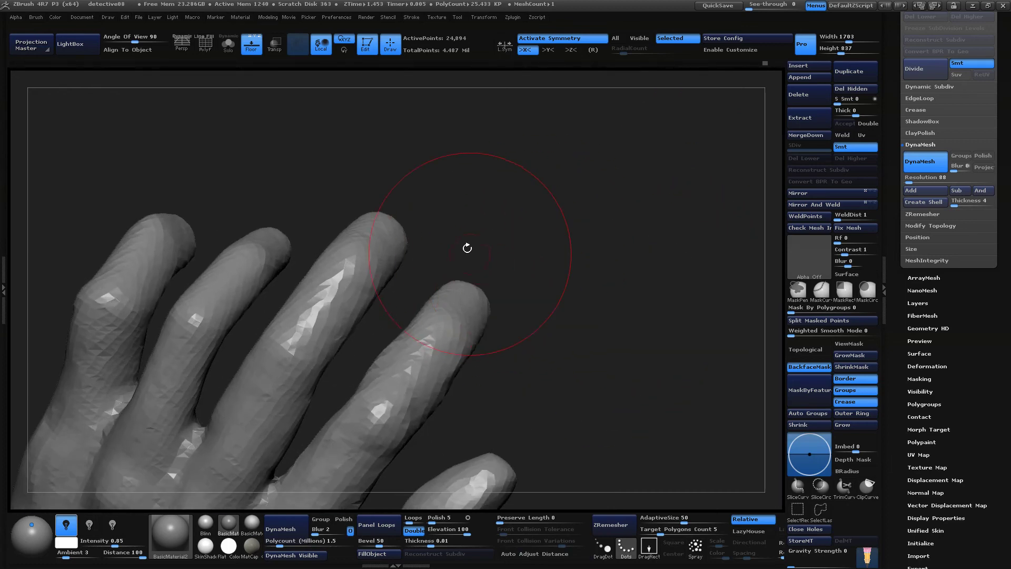
mouse_move(289, 251)
left_mouse_down()
mouse_move(257, 224)
mouse_move(295, 219)
left_mouse_up()
key("space")
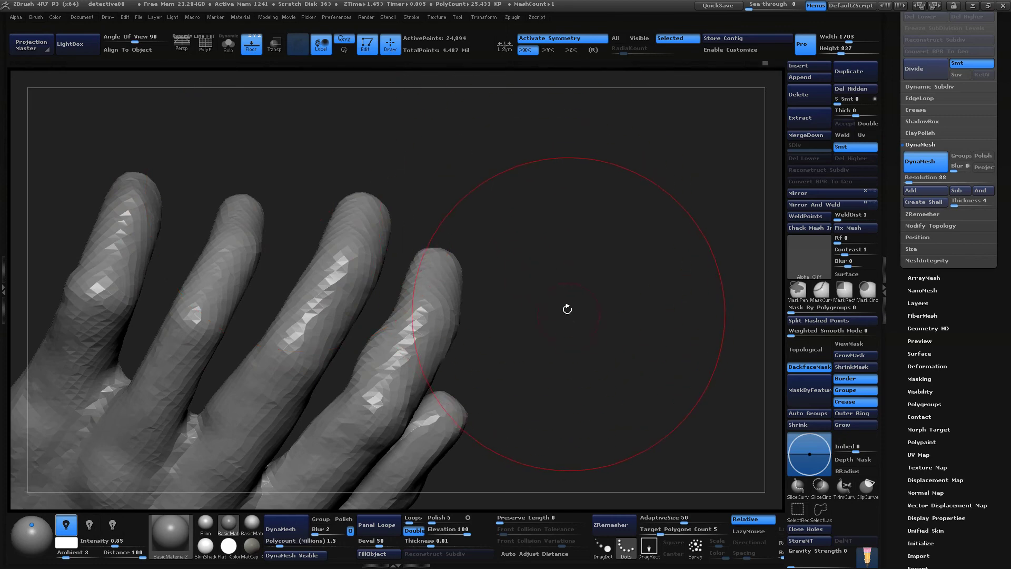
left_click_drag(567, 309, 541, 463)
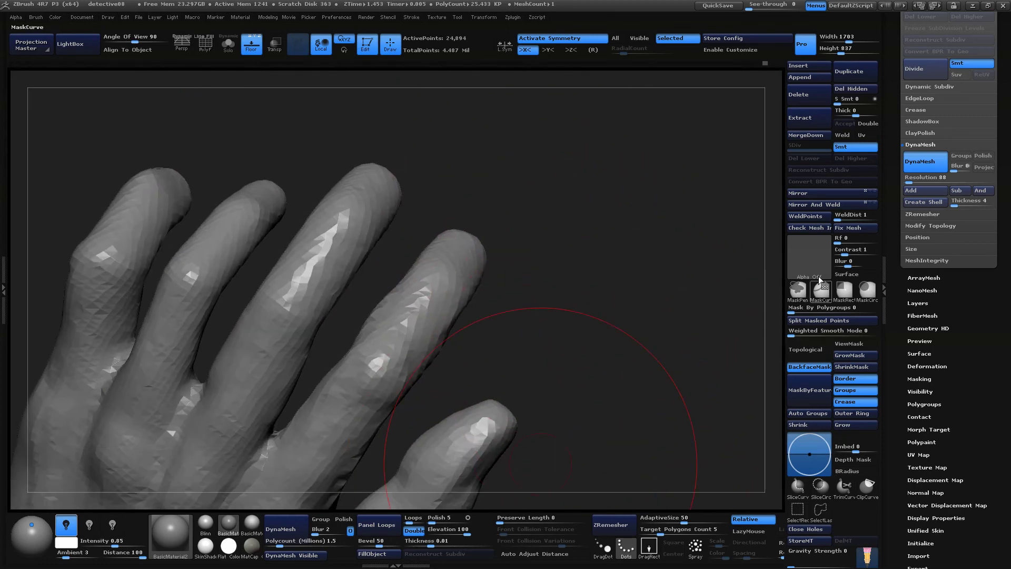
left_click(821, 357)
left_click_drag(658, 290, 543, 252)
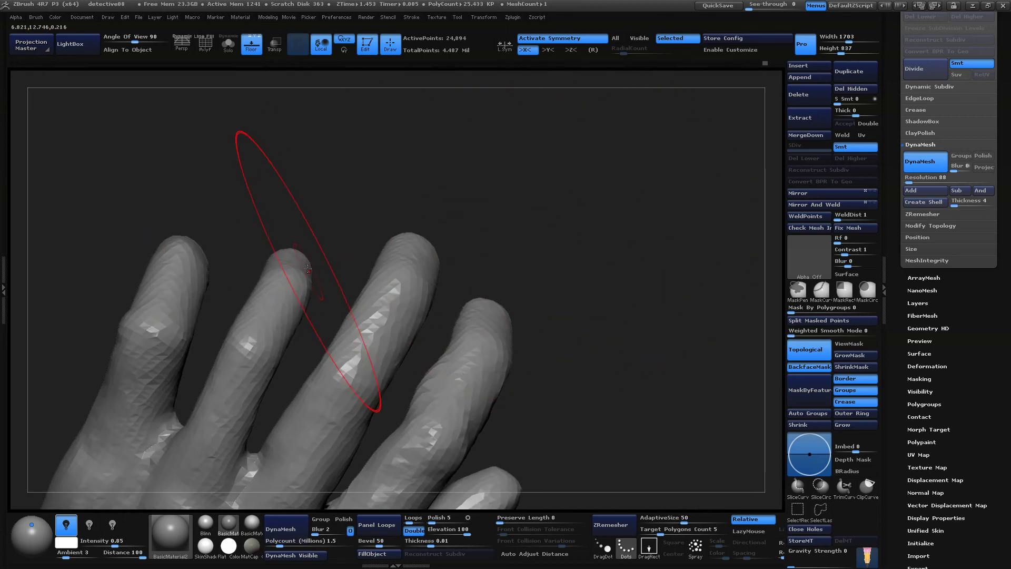
left_click_drag(471, 230, 567, 217)
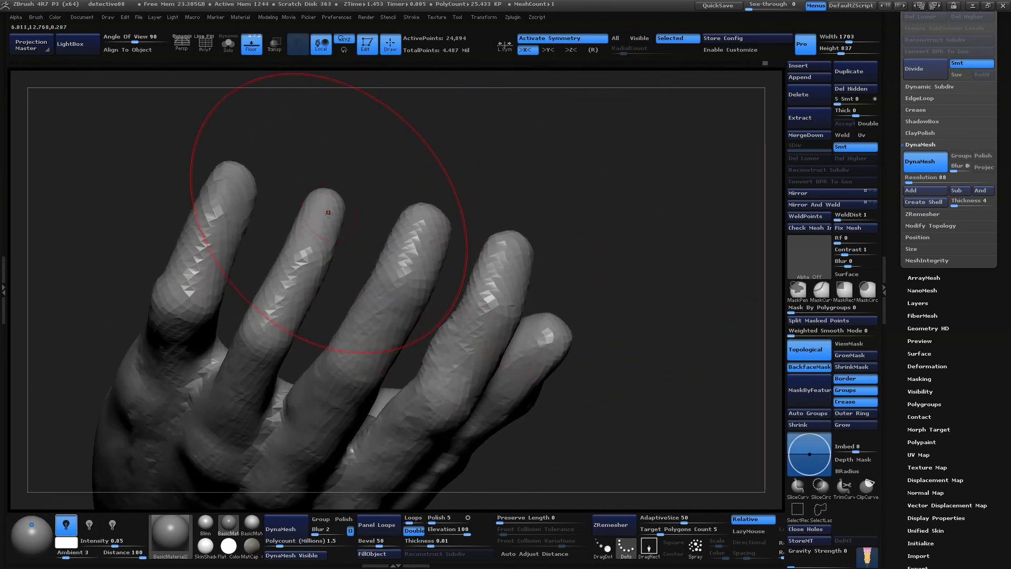
Lengthen and widen the end of the ring finger with the Move brush and adjust the web beside its base
left_click_drag(328, 213, 308, 193)
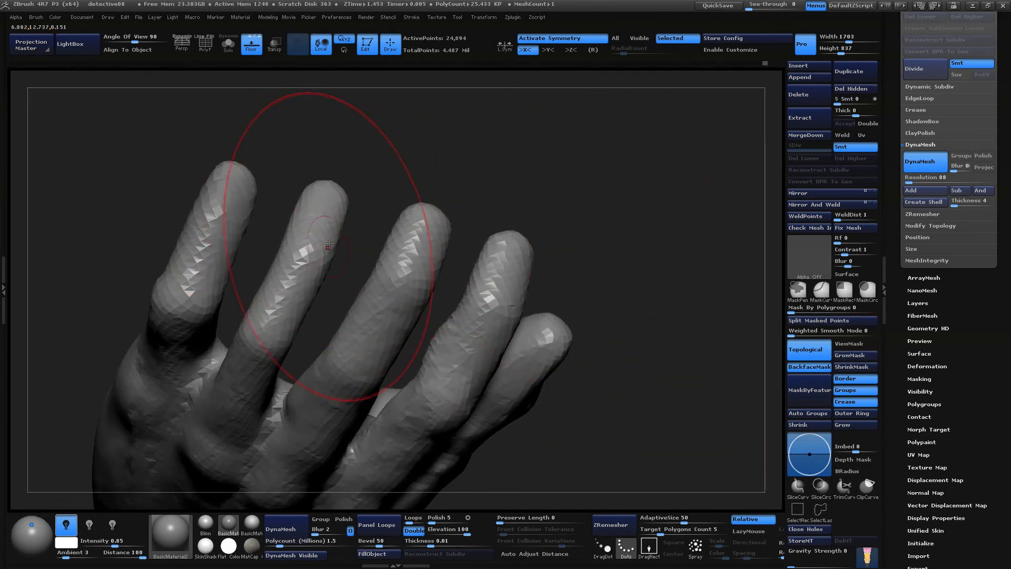
left_click_drag(328, 245, 344, 240)
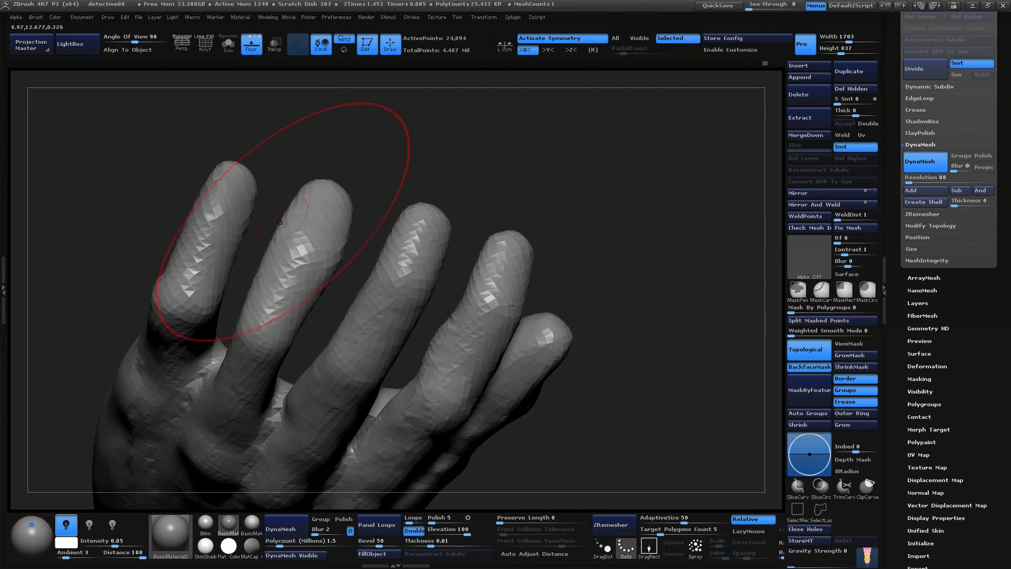
left_click_drag(694, 114, 673, 157)
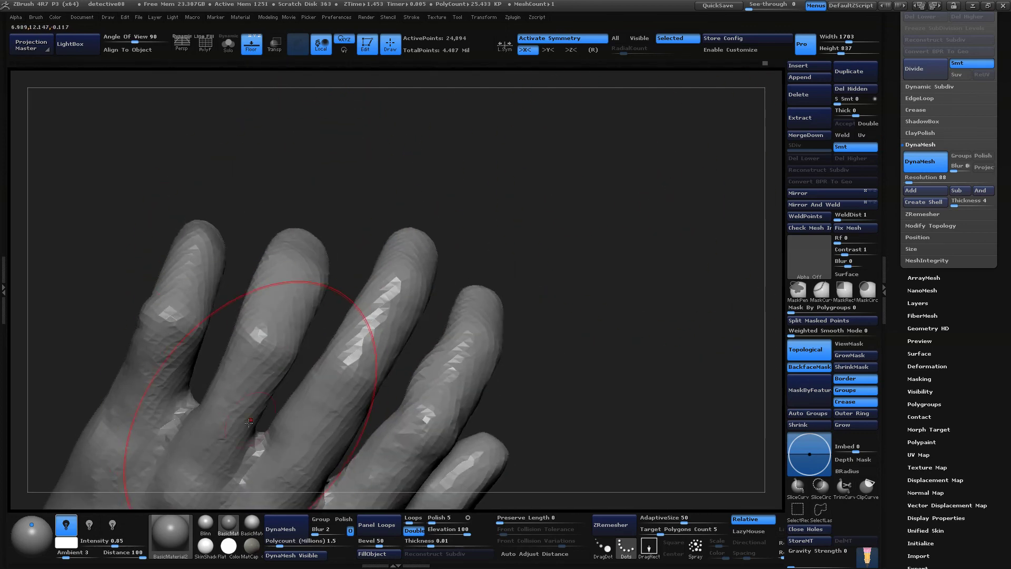
left_click_drag(206, 407, 197, 408)
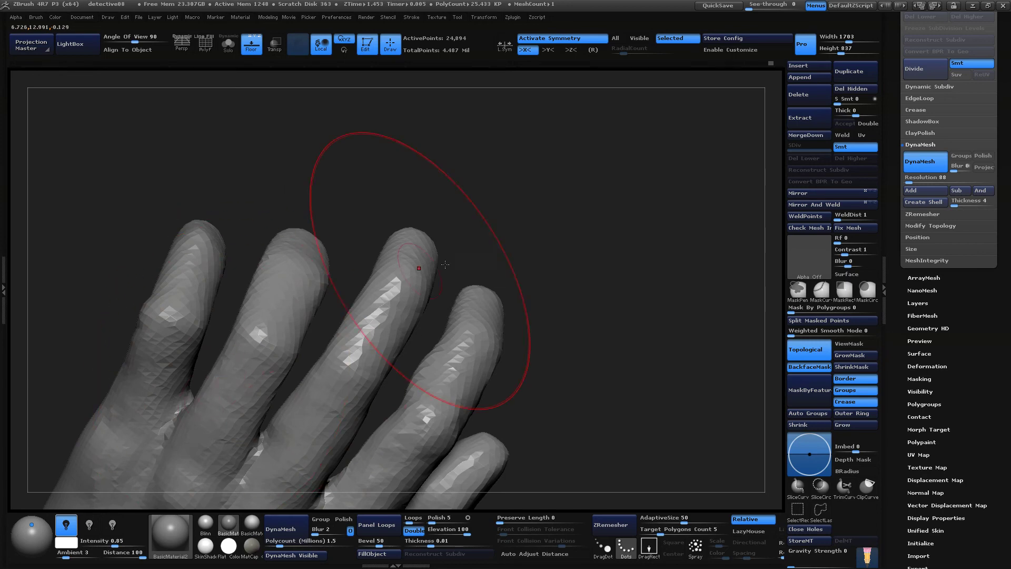
Refine the contours of the middle and index fingers from several angles, reducing the Move brush size
left_click_drag(445, 264, 567, 209)
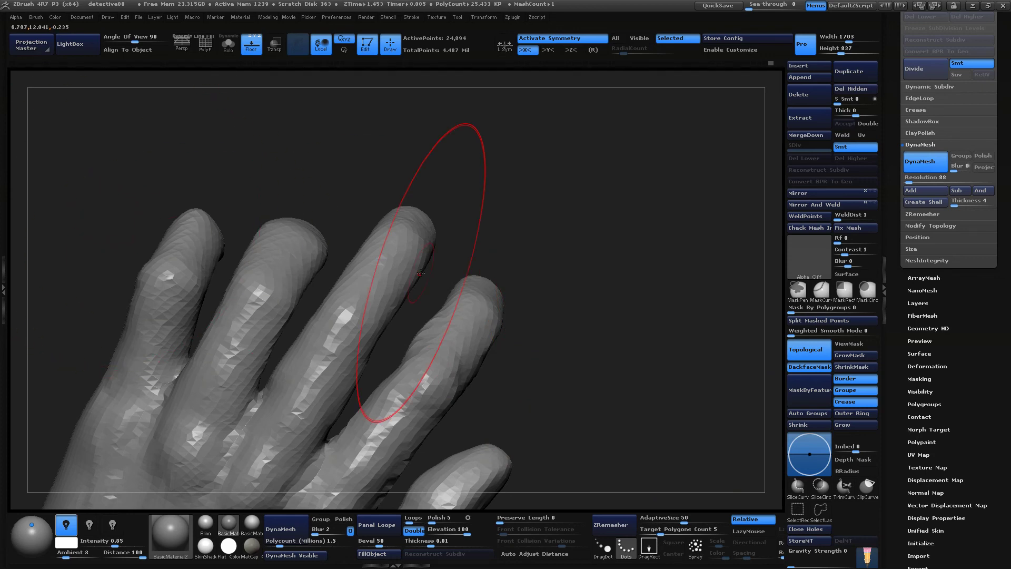
left_click_drag(576, 327, 492, 295)
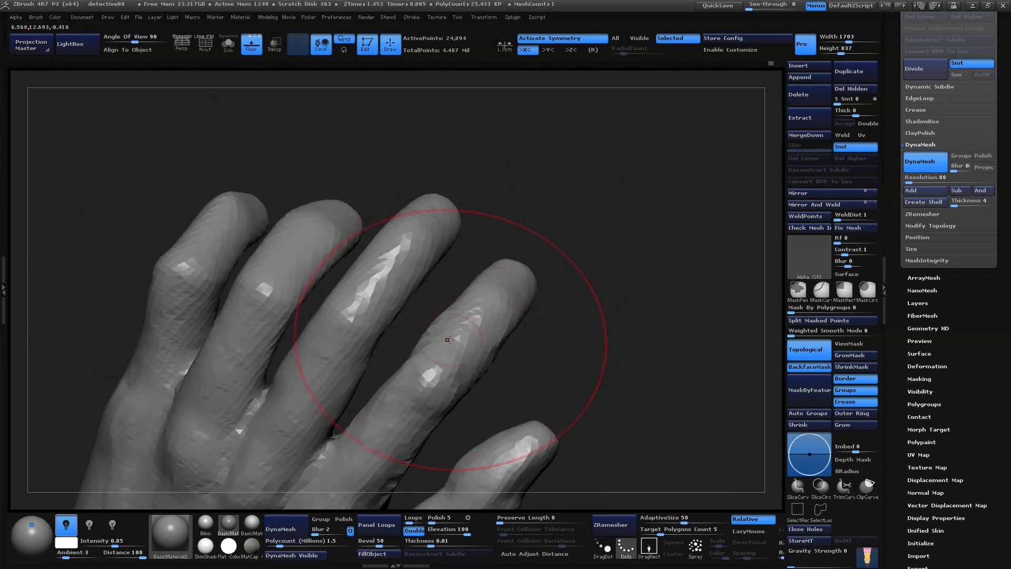
left_click_drag(585, 342, 647, 294)
mouse_move(578, 261)
left_mouse_down()
mouse_move(646, 185)
mouse_move(592, 293)
mouse_move(601, 248)
mouse_move(557, 257)
mouse_move(496, 200)
mouse_move(540, 252)
mouse_move(396, 332)
left_mouse_up()
key("space")
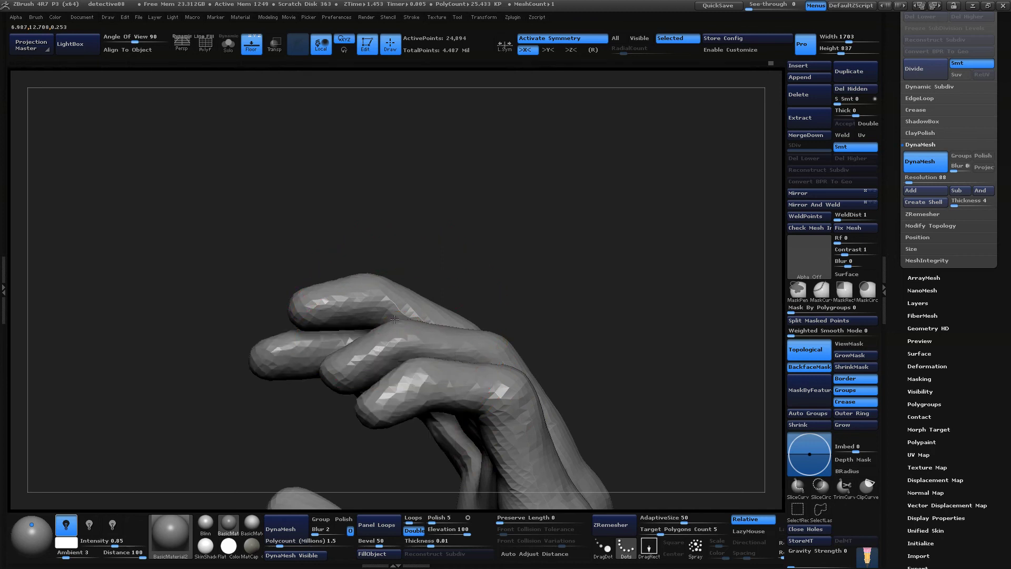
mouse_move(574, 266)
left_mouse_down()
mouse_move(548, 280)
mouse_move(622, 221)
left_mouse_up()
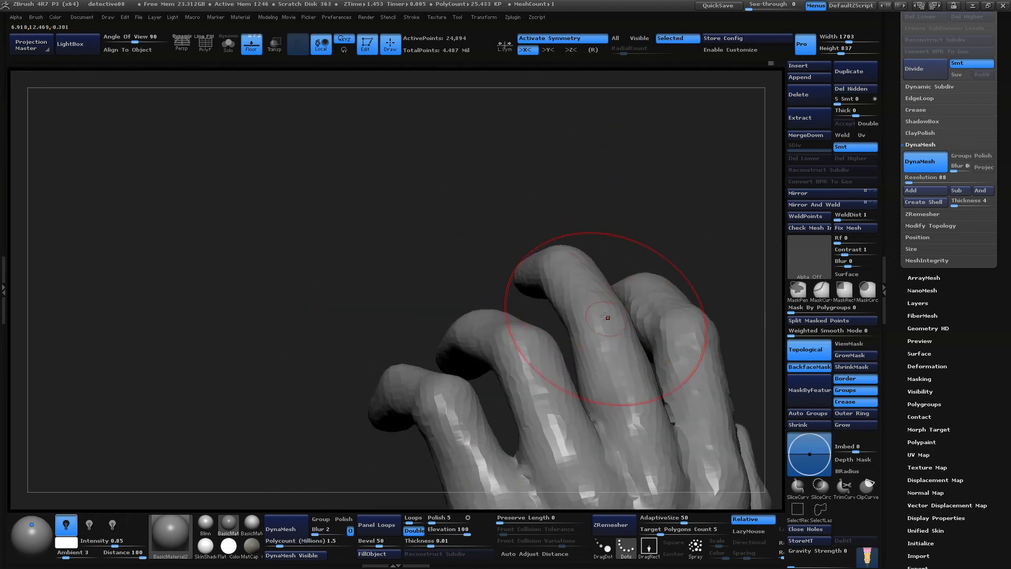
left_click_drag(635, 140, 535, 155)
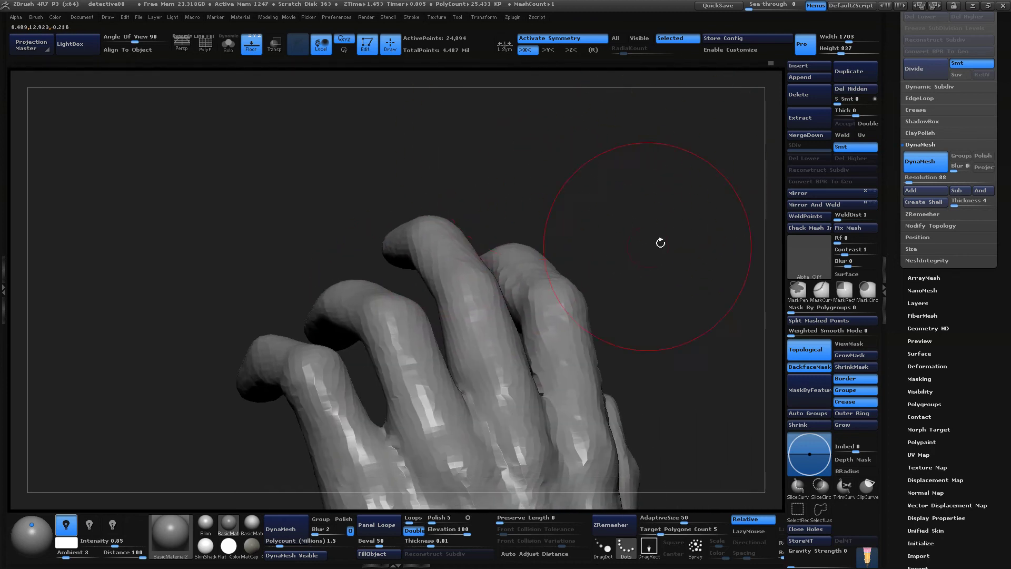
Adjust the outer segments of the ring and little fingers as seen from the back of the hand
left_click_drag(660, 243, 653, 132)
left_click_drag(591, 201, 630, 174)
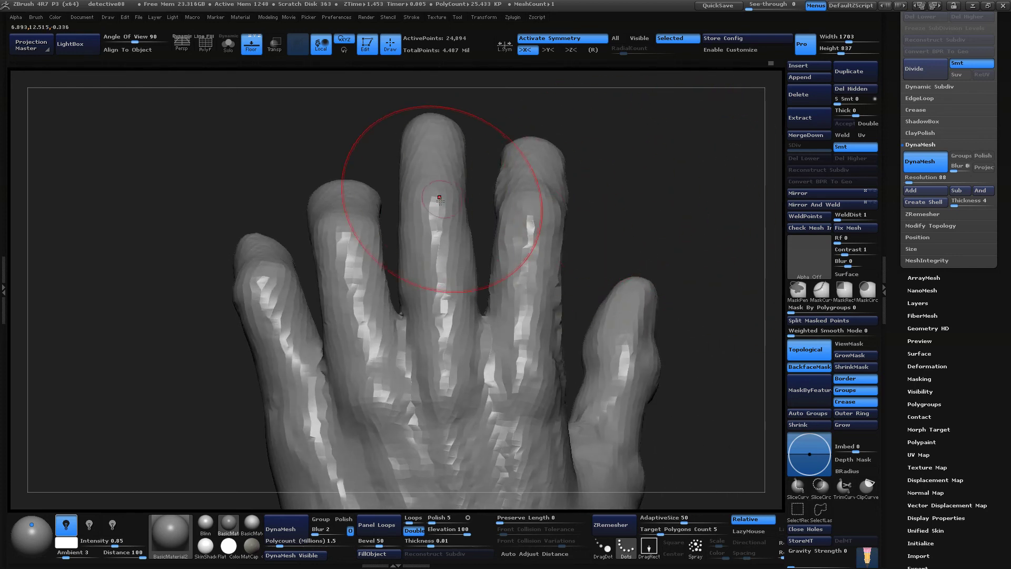
left_click_drag(359, 218, 361, 210)
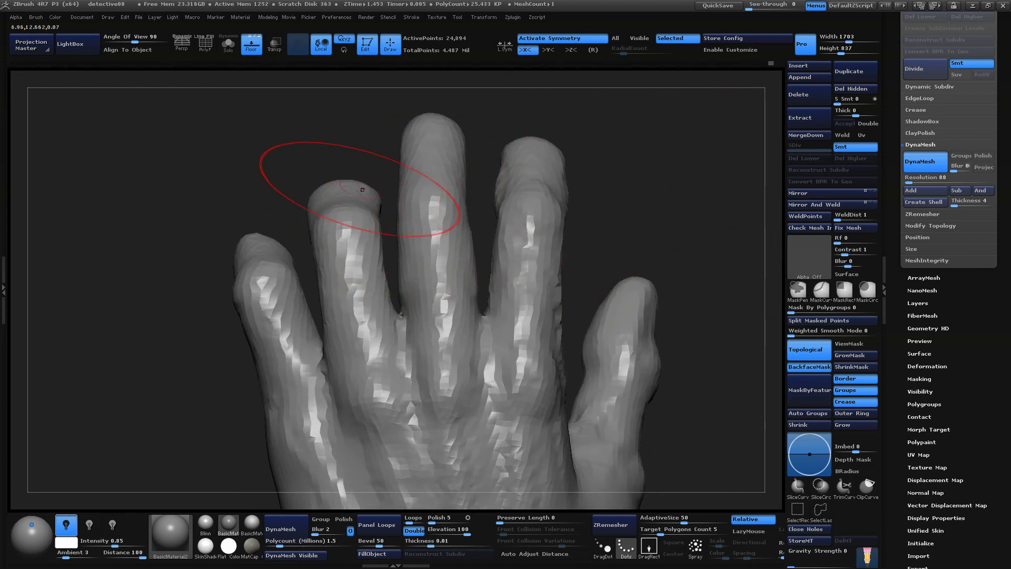
left_click_drag(356, 118, 380, 163, "alt")
left_click_drag(290, 285, 295, 279)
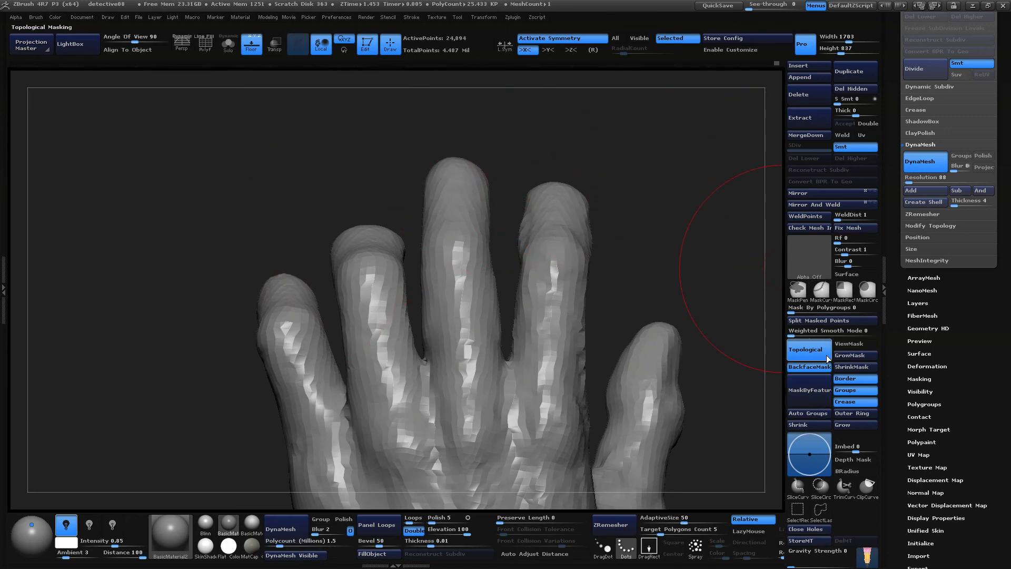
Check the finger profiles from the side, unhide the rest of the figure and remesh it with DynaMesh
left_click_drag(775, 291, 640, 250)
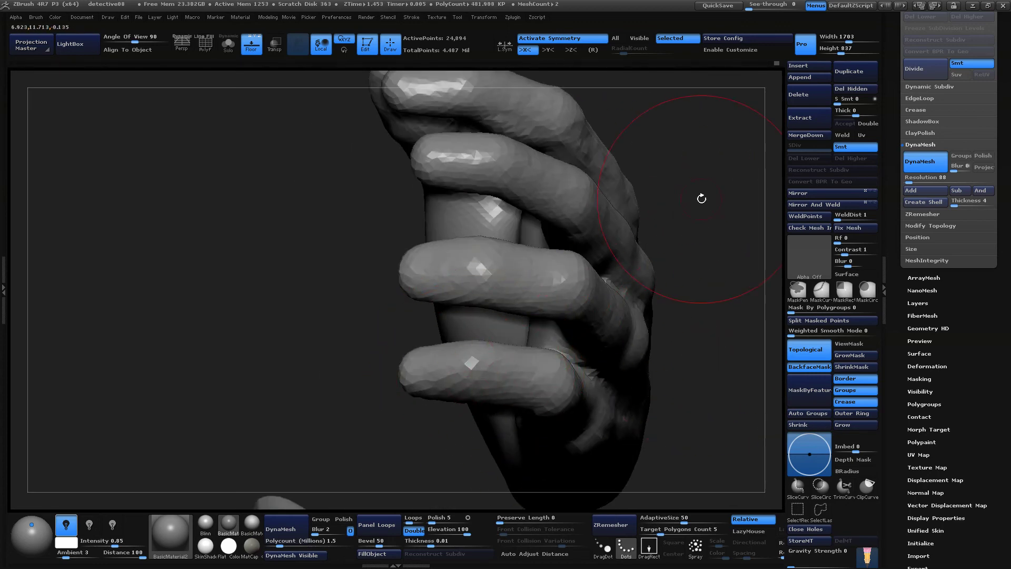
left_click_drag(701, 199, 684, 203)
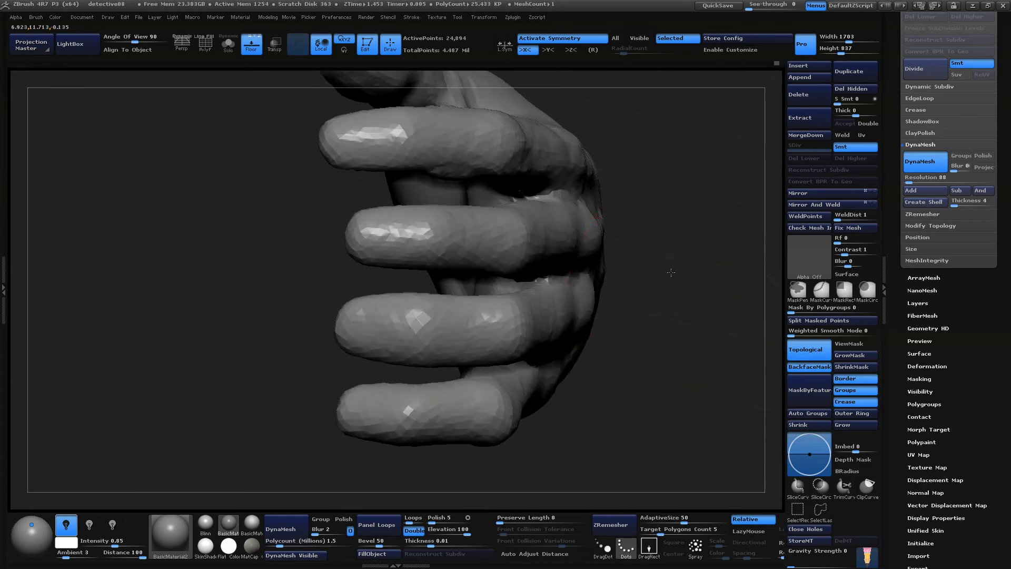
mouse_move(669, 207)
left_mouse_down()
mouse_move(638, 213)
mouse_move(586, 280)
mouse_move(491, 210)
mouse_move(508, 312)
mouse_move(474, 285)
mouse_move(481, 267)
mouse_move(463, 242)
mouse_move(501, 232)
mouse_move(542, 301)
left_mouse_up()
left_click(509, 282, "ctrl+shift")
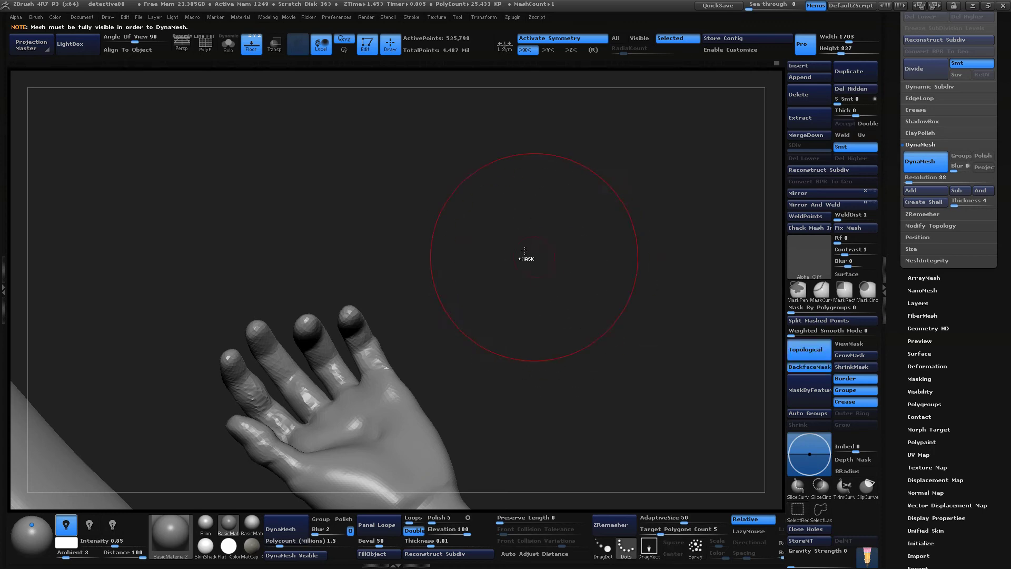
left_click_drag(522, 251, 540, 318, "ctrl")
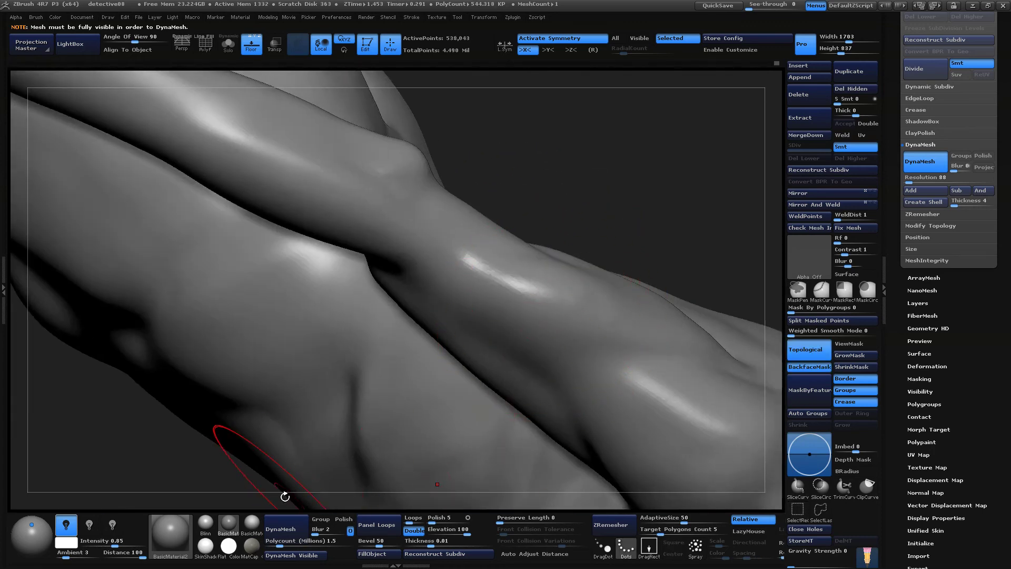
Turn off topological and backface masking and smooth the rough webbing between the fingers on the back of the hand
left_click_drag(658, 226, 619, 106, "alt")
left_click_drag(551, 331, 499, 388)
key("space")
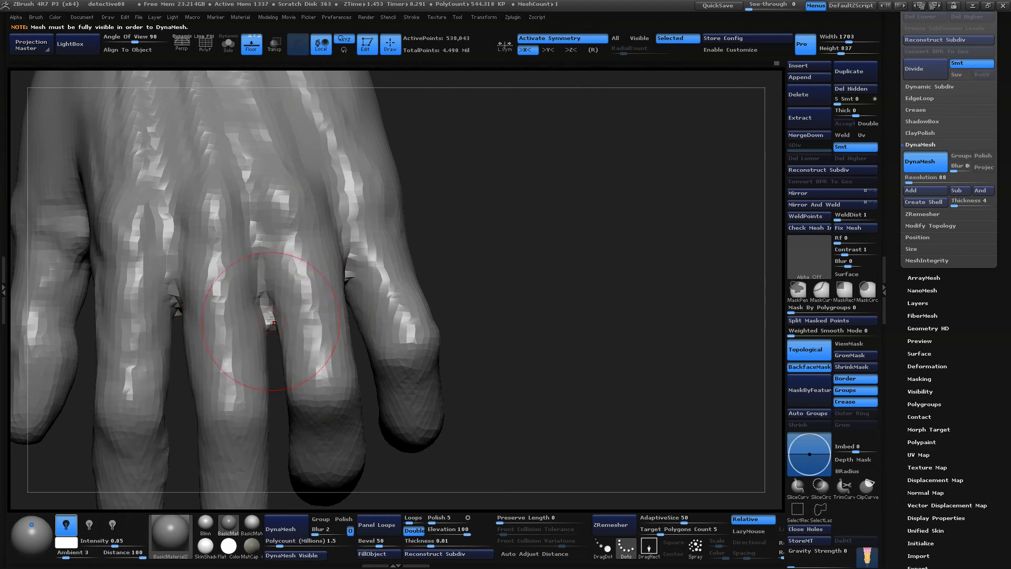
key("shift")
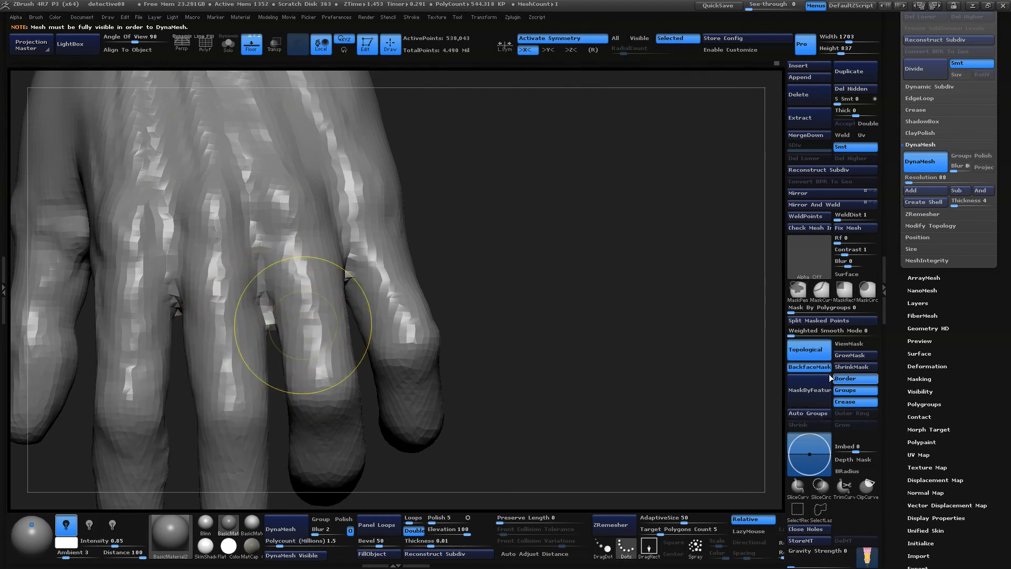
mouse_move(288, 329)
left_mouse_down("shift")
mouse_move(269, 305)
mouse_move(257, 236)
mouse_move(222, 245)
mouse_move(196, 278)
left_mouse_up("shift")
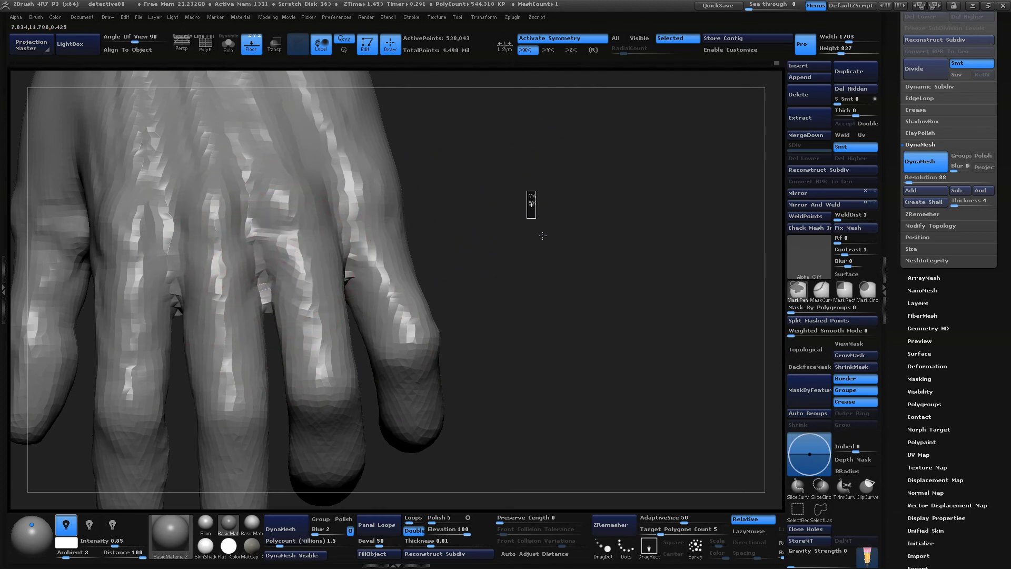
Set the DynaMesh resolution to 128 and remesh the figure
mouse_move(524, 273)
left_mouse_down()
mouse_move(479, 246)
mouse_move(540, 274)
left_mouse_up()
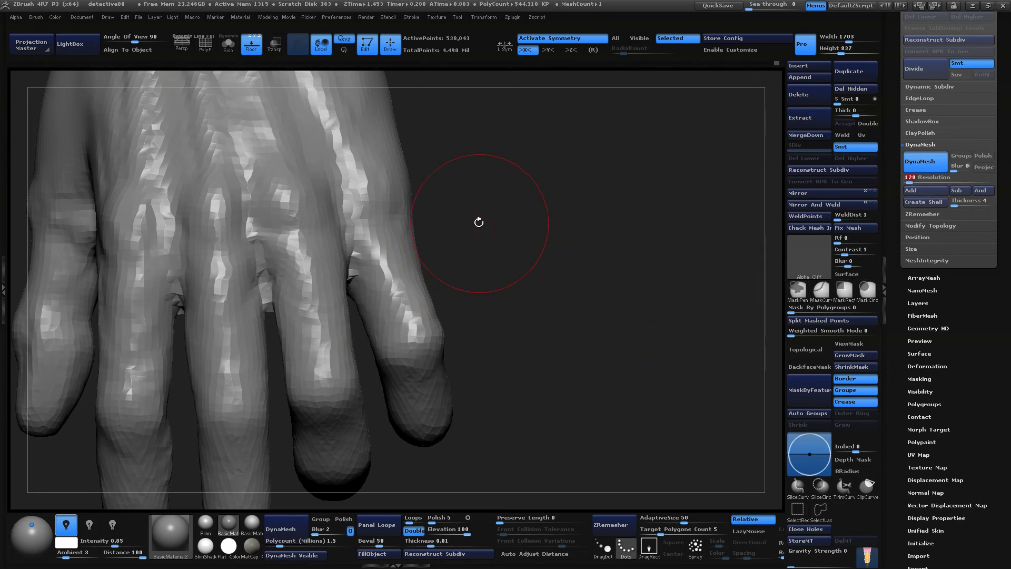
left_click_drag(498, 226, 580, 224, "ctrl")
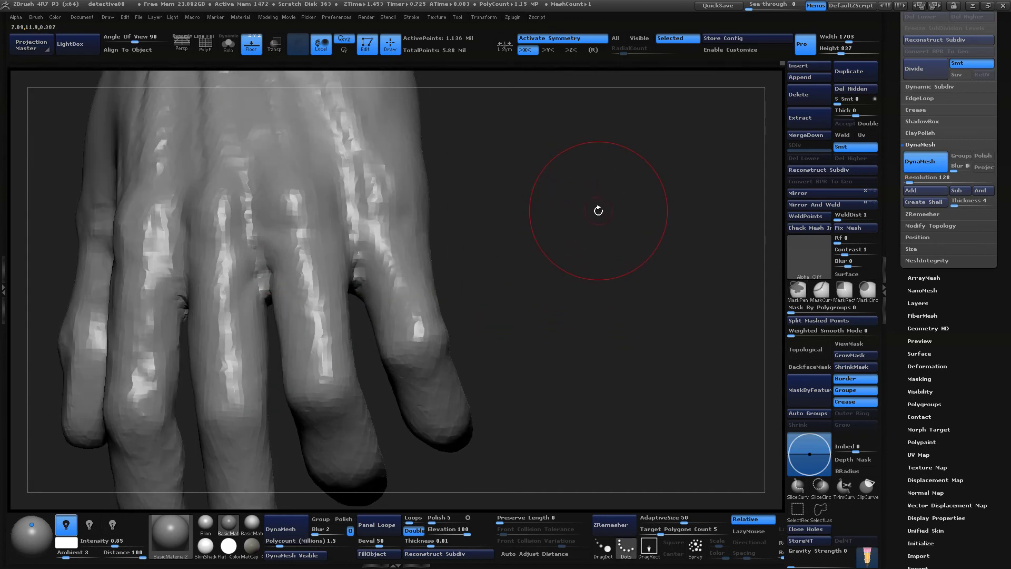
Resize the Move brush and adjust its focal shift for work around the bases of the fingers
left_click_drag(531, 278, 397, 240)
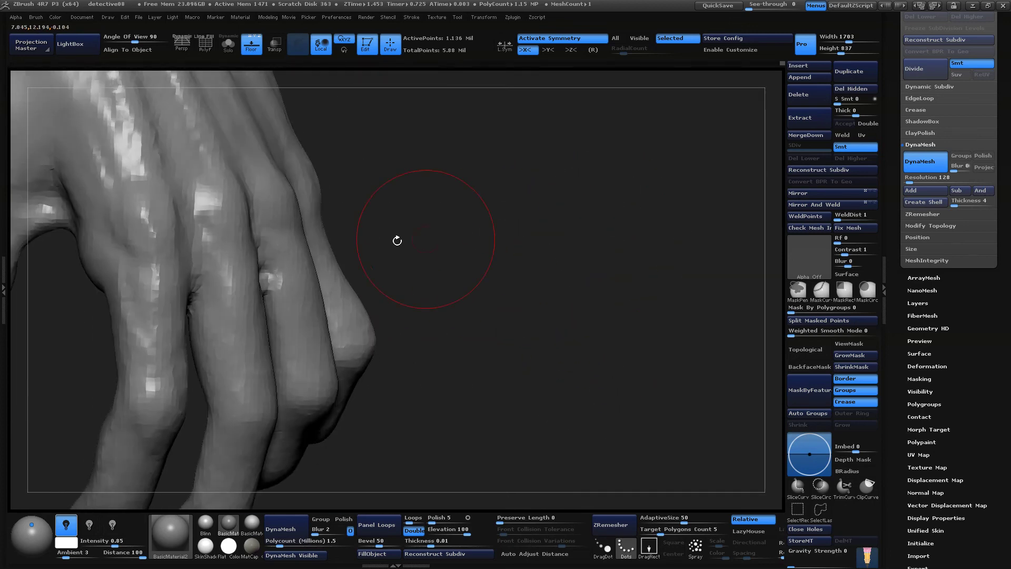
left_click_drag(470, 278, 614, 235)
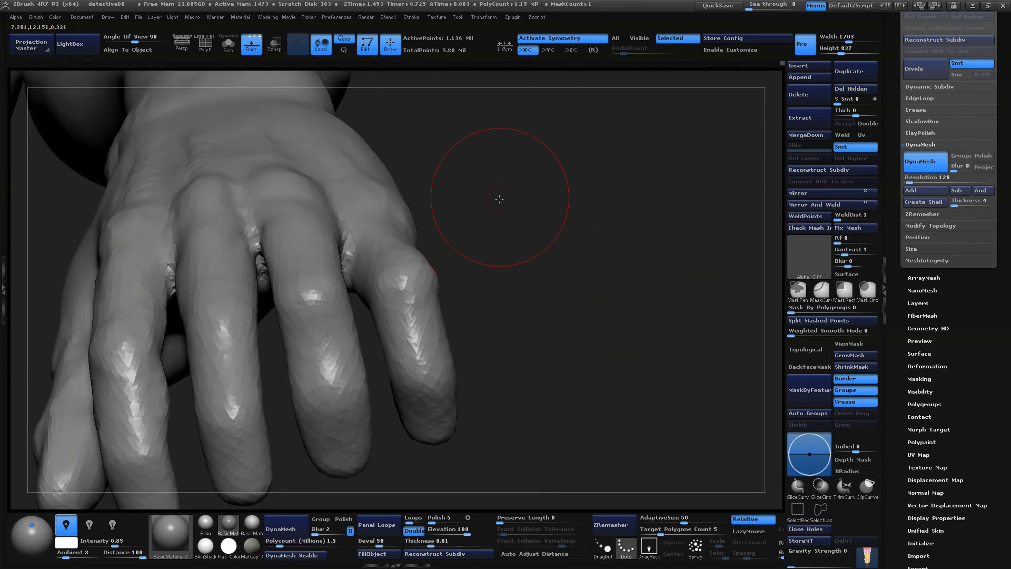
left_click_drag(500, 199, 548, 190)
key("space")
mouse_move(419, 200)
left_mouse_down()
mouse_move(412, 205)
mouse_move(429, 197)
mouse_move(402, 196)
left_mouse_up()
key("space")
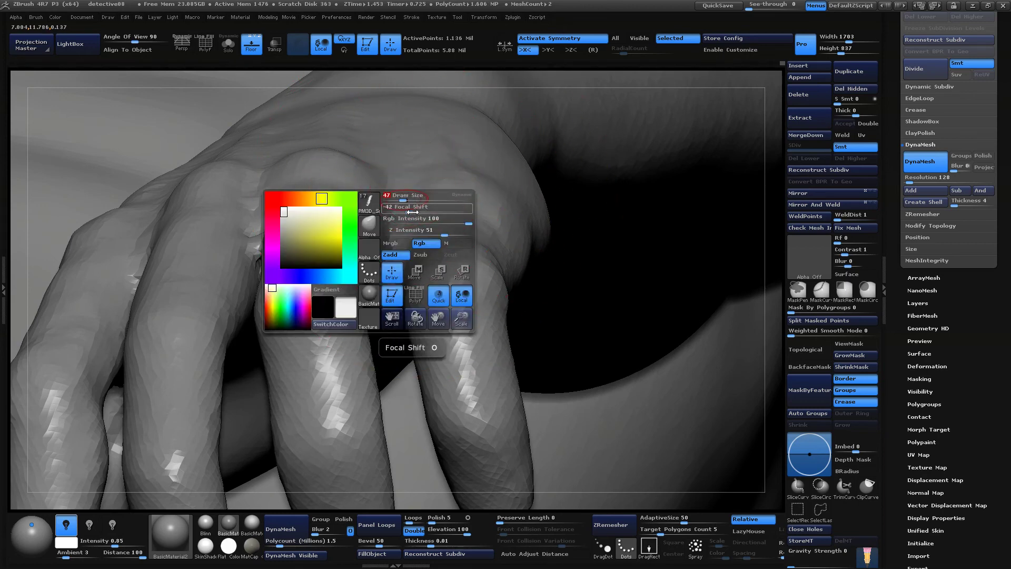
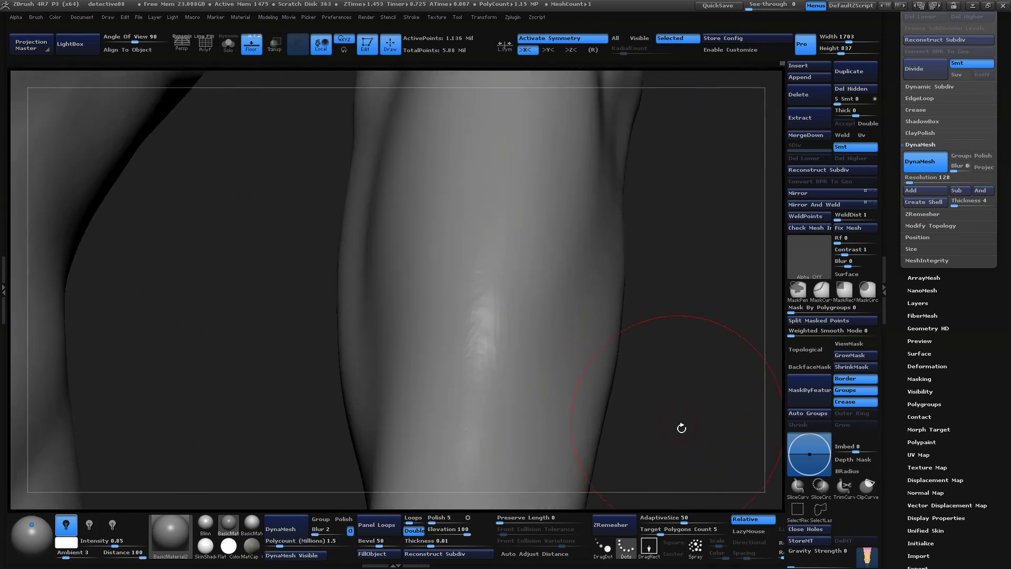
Reshape the gaps between the finger bases from the back of the hand, switching topological masking on and off again
left_click_drag(589, 349, 534, 264)
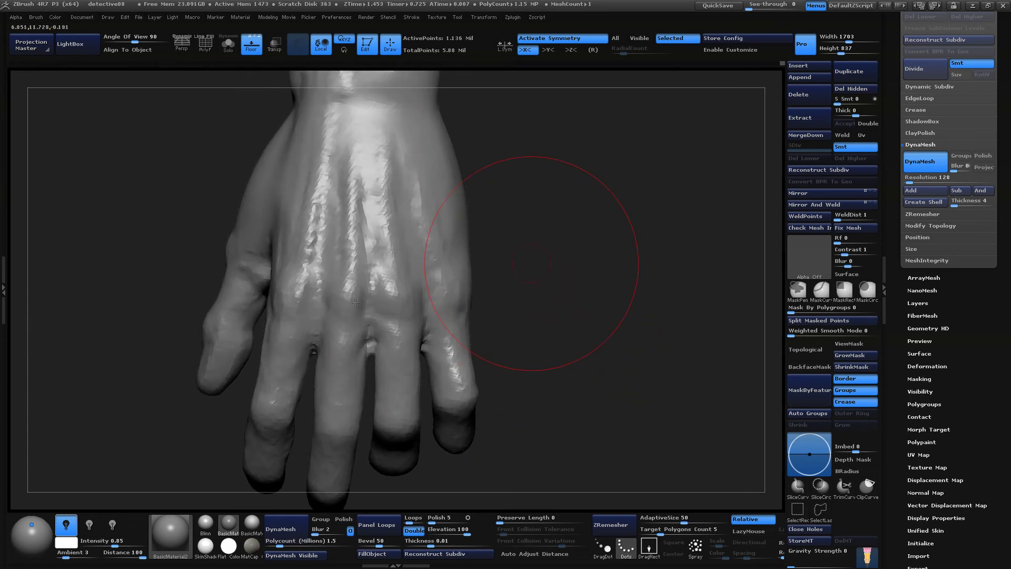
left_click_drag(593, 244, 315, 395)
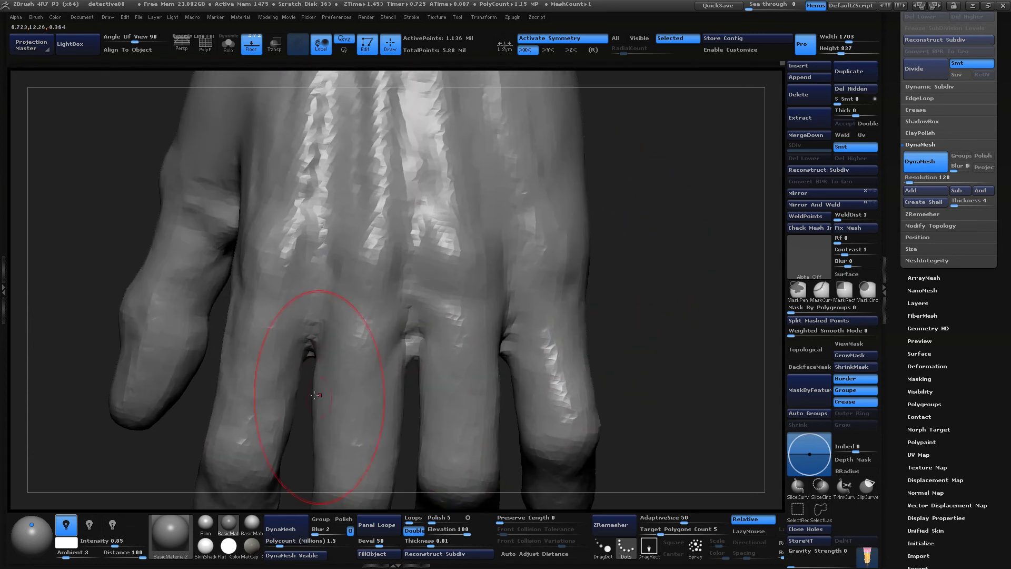
left_click(814, 350)
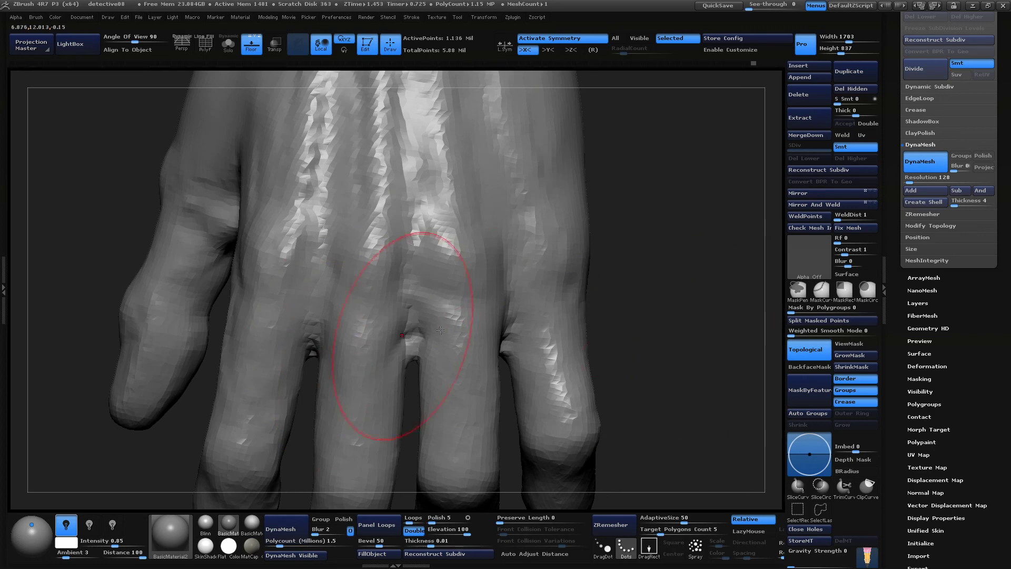
left_click(817, 349)
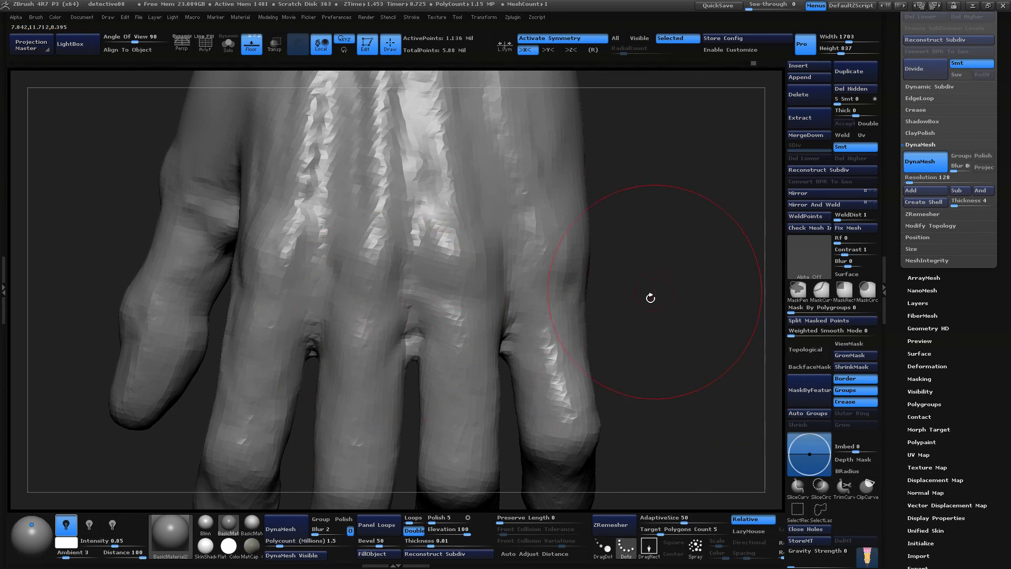
Reshape the knuckles and the webbing around the middle, ring and little fingers with a smaller Move brush
left_click_drag(651, 298, 411, 183)
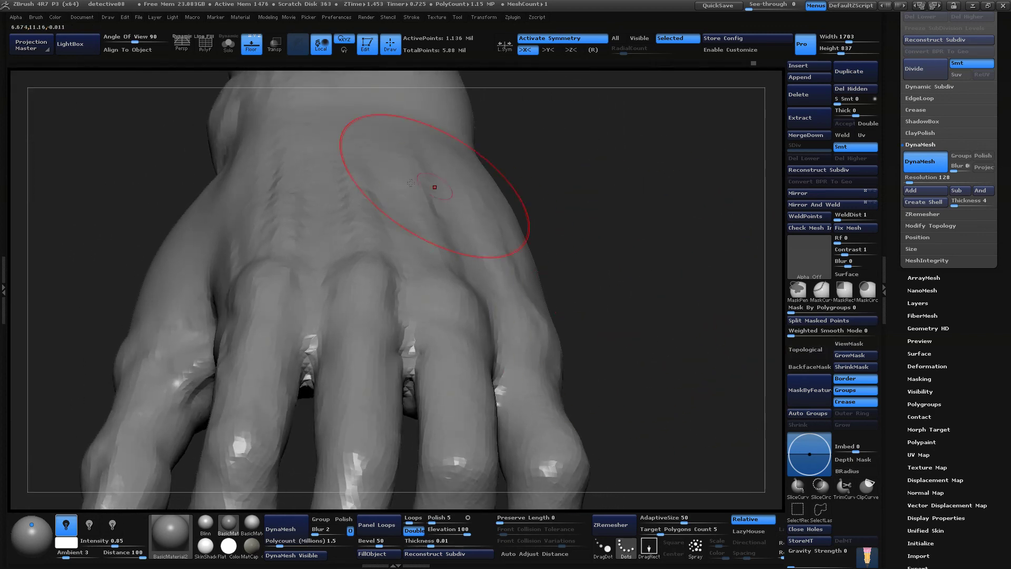
left_click_drag(542, 199, 426, 376)
right_click(427, 376)
left_click_drag(586, 291, 595, 337)
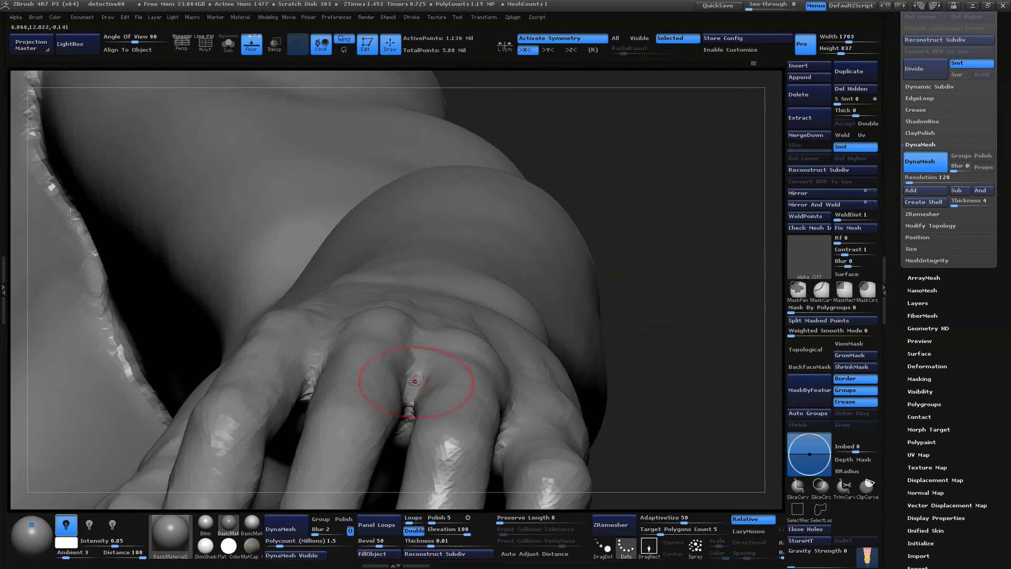
left_click_drag(718, 271, 667, 375)
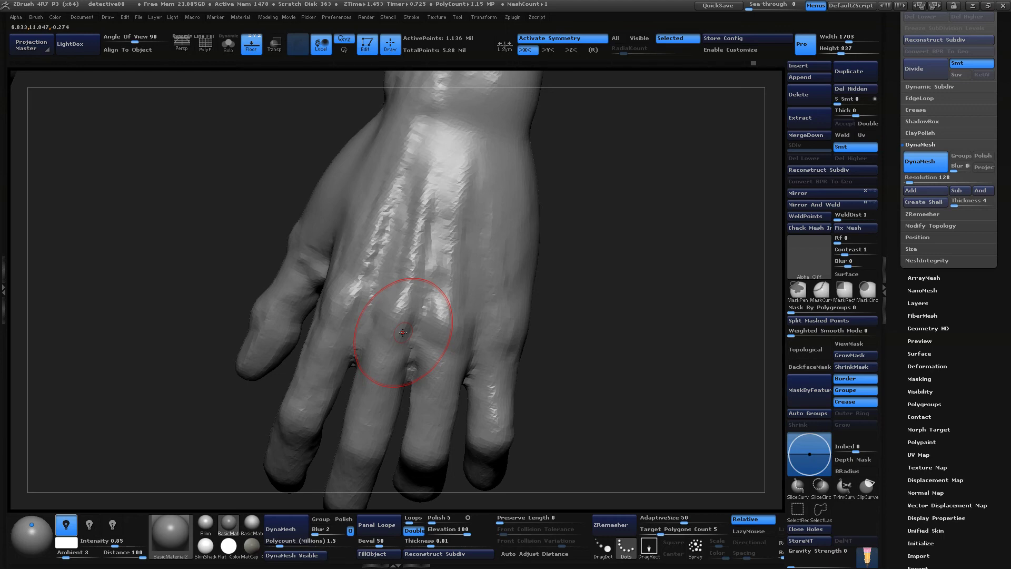
left_click_drag(558, 314, 586, 302)
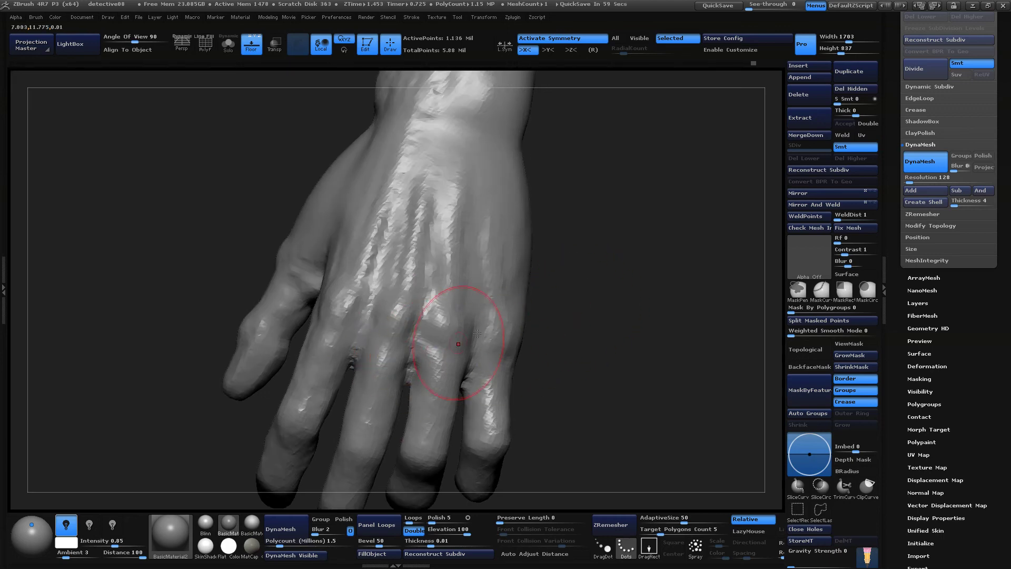
mouse_move(477, 333)
left_mouse_down()
mouse_move(611, 342)
mouse_move(598, 323)
mouse_move(578, 334)
left_mouse_up()
Build up the base of the little finger with the ClayBuildup brush at a draw size of about 59
key("b")
left_click(413, 259)
key("space")
left_click_drag(520, 389, 509, 390)
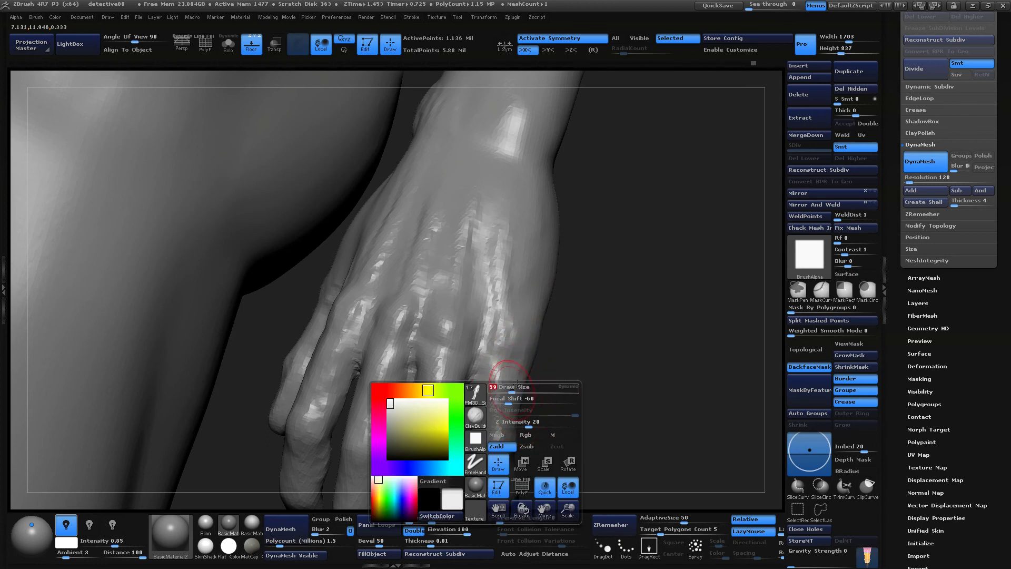
left_click_drag(609, 322, 546, 468, "alt")
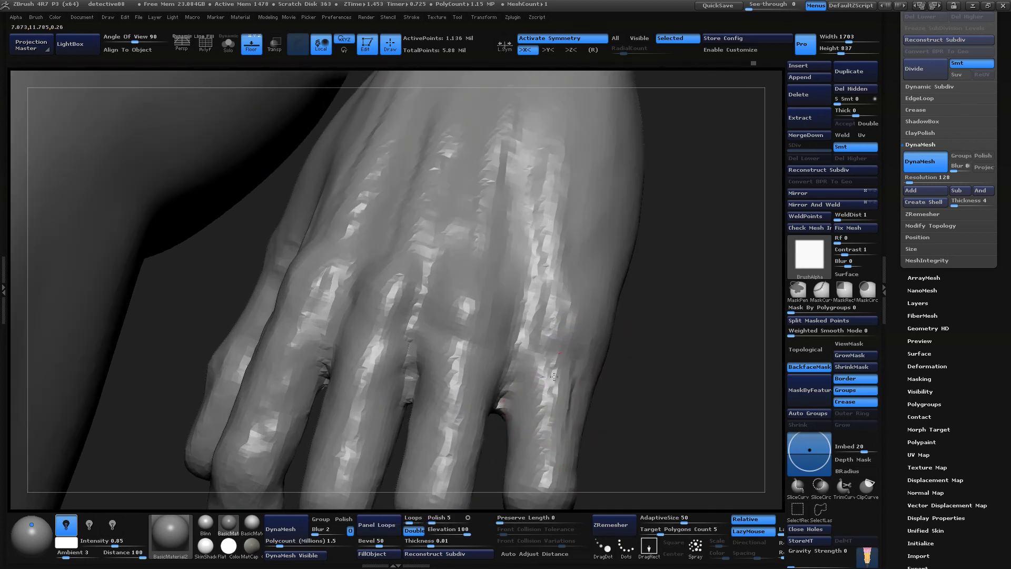
mouse_move(554, 377)
left_mouse_down()
mouse_move(546, 402)
mouse_move(518, 343)
left_mouse_up()
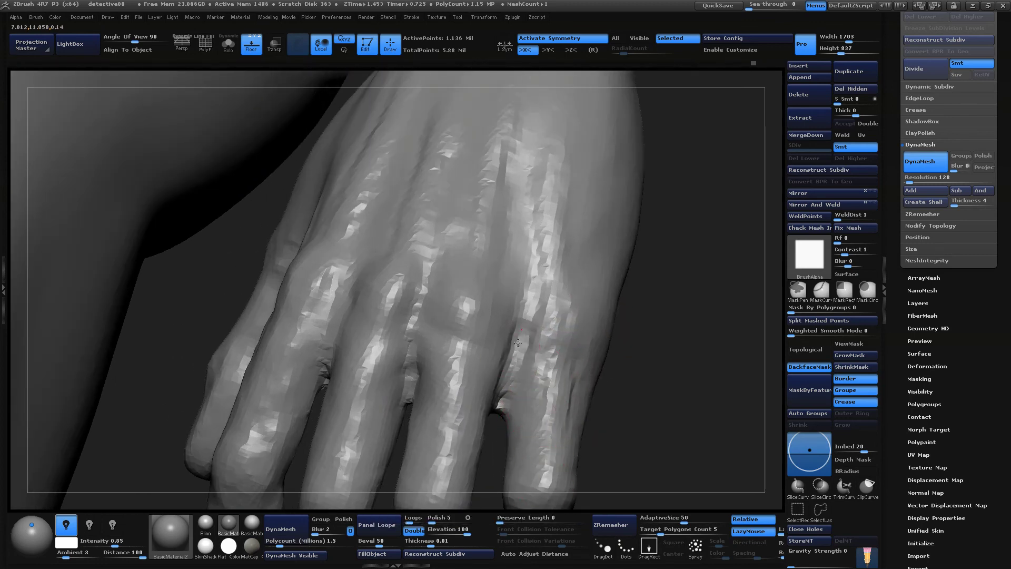
Remesh the figure and smooth the webbing between the middle, ring and little fingers
key("ctrl")
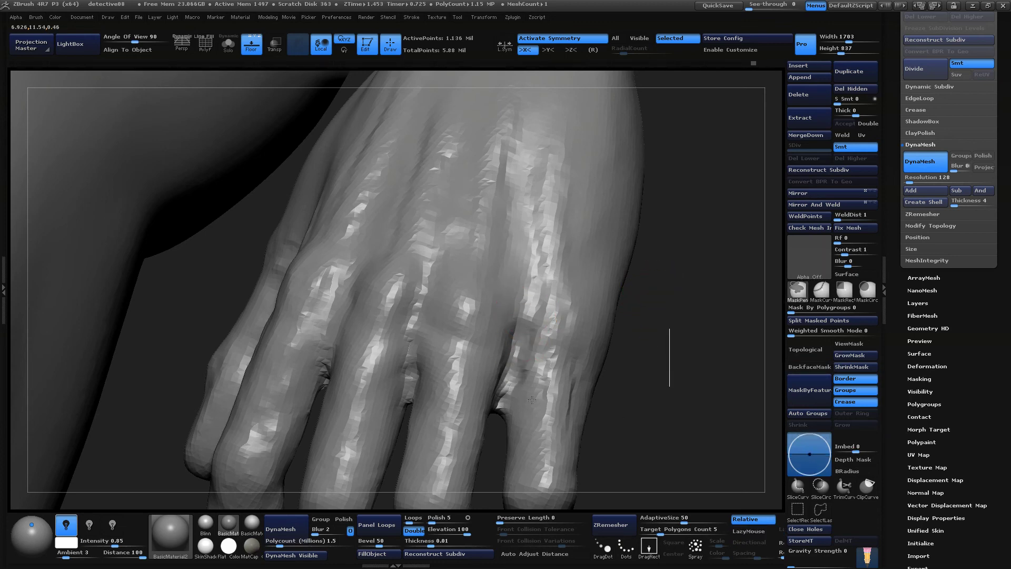
left_click_drag(669, 330, 696, 365, "ctrl")
mouse_move(518, 373)
left_mouse_down("shift")
mouse_move(515, 363)
mouse_move(413, 345)
left_mouse_up("shift")
right_click_drag(416, 350, 526, 383)
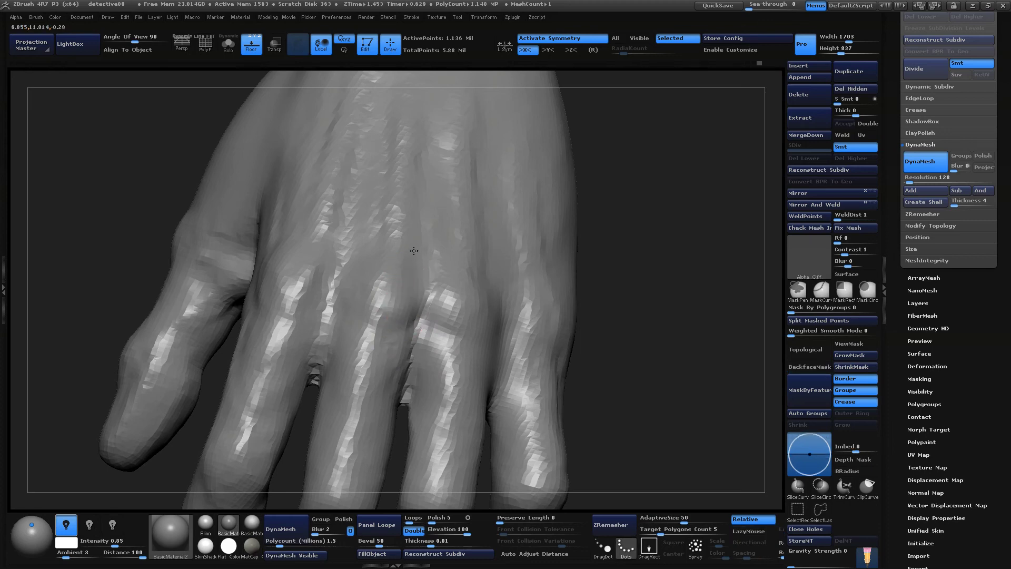
Fill the gaps beside the index and little finger bases with clay, then smooth the filled area and remesh
right_click_drag(467, 237, 592, 330)
right_click_drag(492, 318, 500, 390)
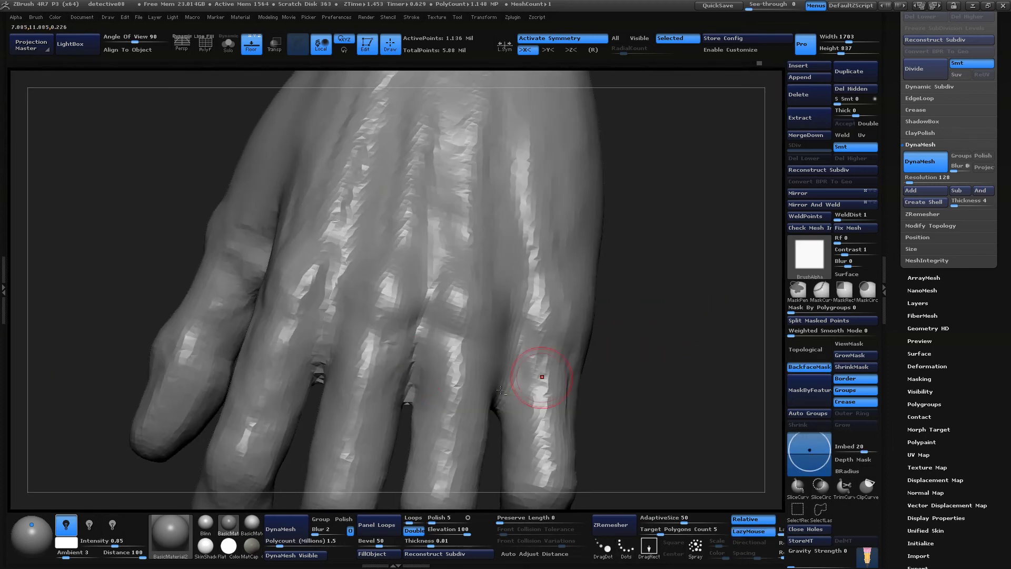
left_click_drag(325, 341, 327, 335)
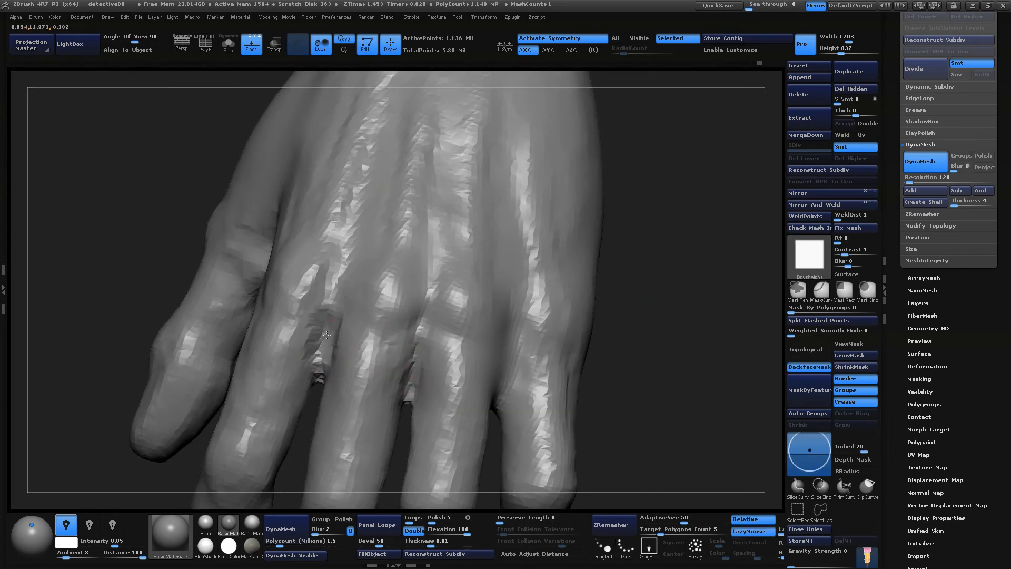
right_click_drag(687, 320, 645, 314)
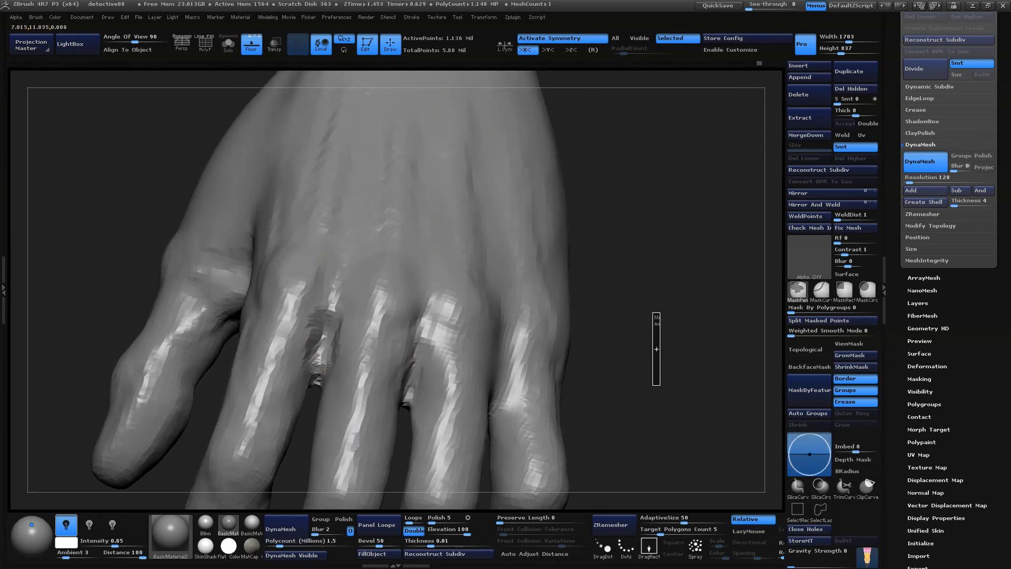
mouse_move(326, 349)
left_mouse_down("shift")
mouse_move(319, 362)
mouse_move(324, 317)
left_mouse_up("shift")
mouse_move(664, 330)
left_mouse_down()
mouse_move(702, 352)
mouse_move(661, 328)
mouse_move(653, 369)
left_mouse_up()
Rebuild and smooth the webbing between the index and middle fingers, and add clay along the little-finger side of the hand's back
left_click_drag(321, 363, 331, 339)
mouse_move(665, 337)
left_mouse_down("alt")
mouse_move(660, 312)
mouse_move(613, 316)
left_mouse_up("alt")
left_click_drag(326, 355, 333, 333, "shift")
mouse_move(614, 345)
left_mouse_down()
mouse_move(650, 356)
mouse_move(595, 386)
left_mouse_up()
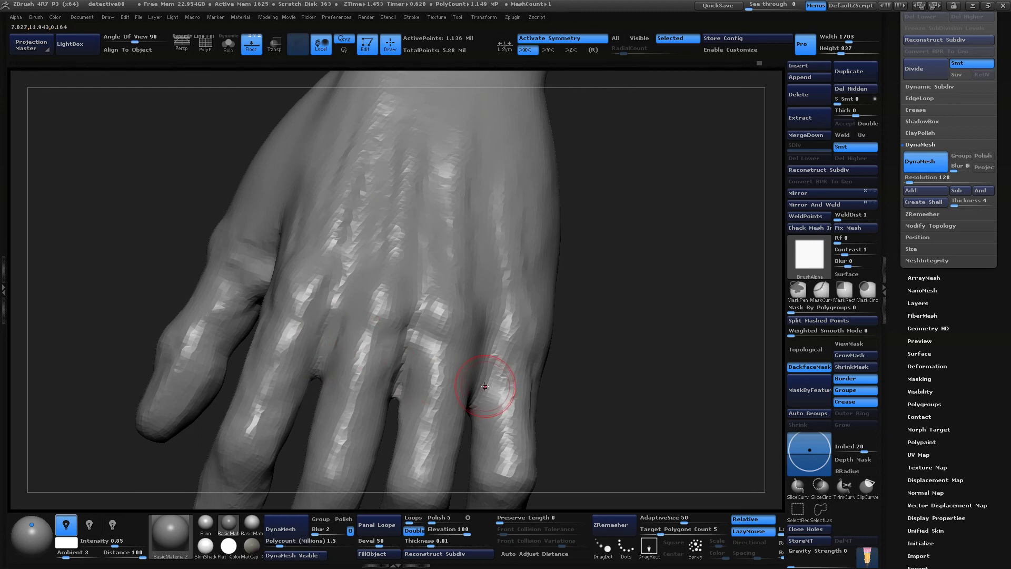
left_click_drag(570, 376, 432, 339)
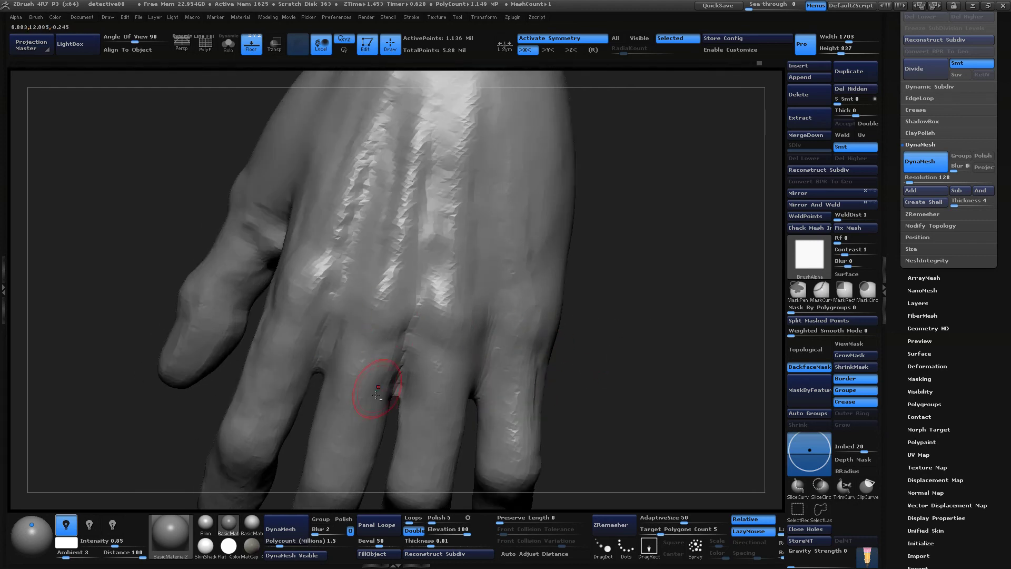
left_click_drag(474, 137, 459, 280)
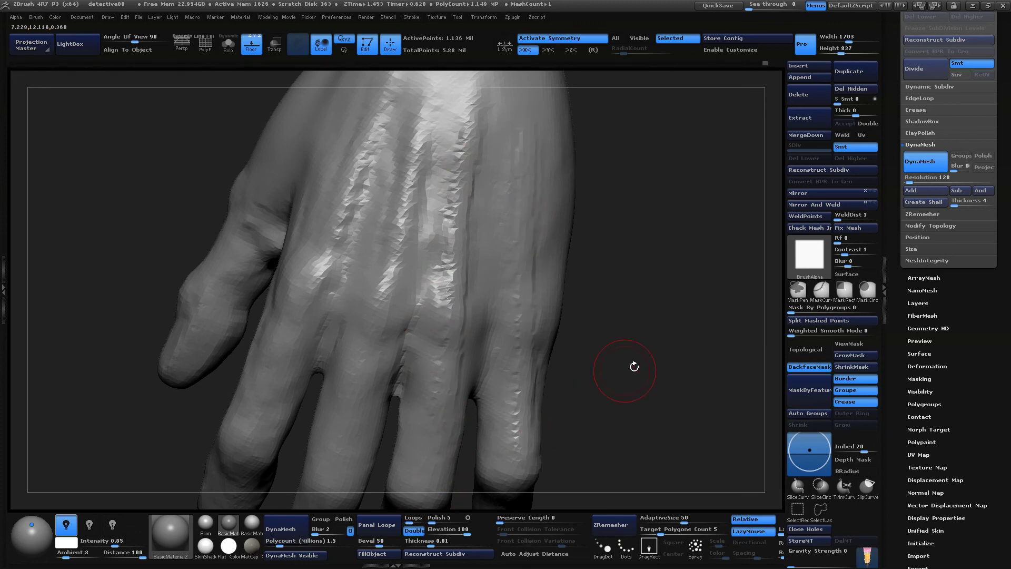
Smooth the sides and palm-facing surfaces of the index and middle fingers
left_click_drag(634, 367, 687, 170, "alt")
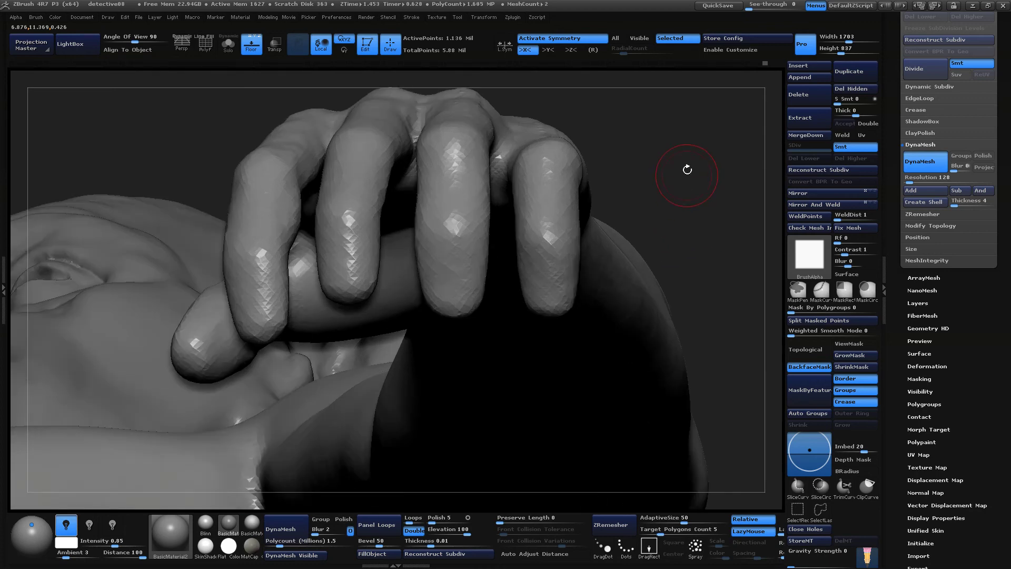
key("shift")
left_click_drag(297, 222, 294, 235, "shift")
mouse_move(703, 264)
left_mouse_down()
mouse_move(702, 130)
mouse_move(662, 299)
mouse_move(643, 204)
left_mouse_up()
key("shift")
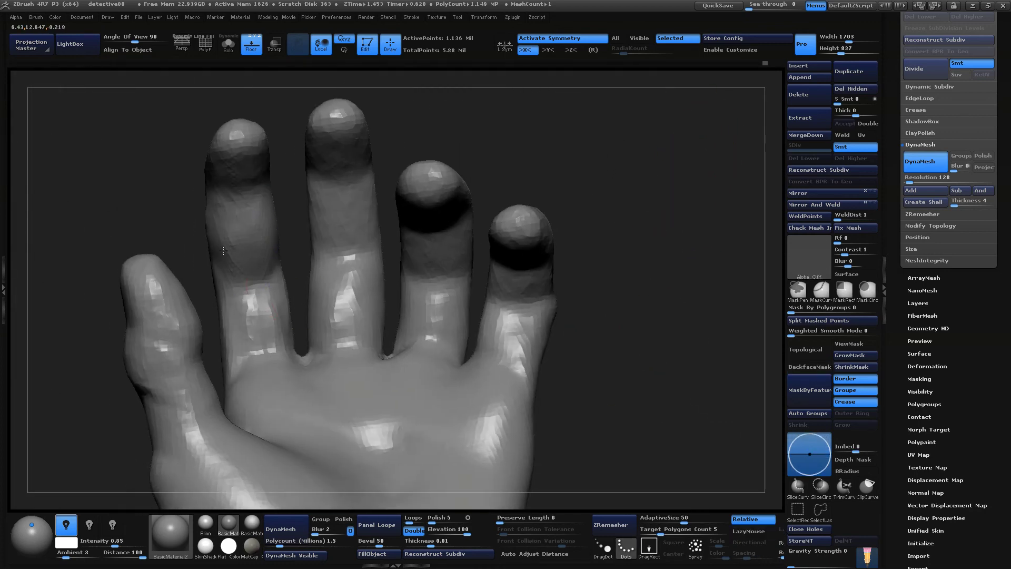
left_click_drag(223, 251, 222, 211, "shift")
left_click_drag(350, 192, 346, 205, "shift")
Build up clay on the outer side of the little finger and over its knuckle
mouse_move(595, 142)
left_mouse_down("alt")
mouse_move(605, 158)
mouse_move(495, 234)
mouse_move(582, 240)
mouse_move(603, 354)
mouse_move(563, 299)
left_mouse_up("alt")
left_click_drag(405, 330, 425, 296)
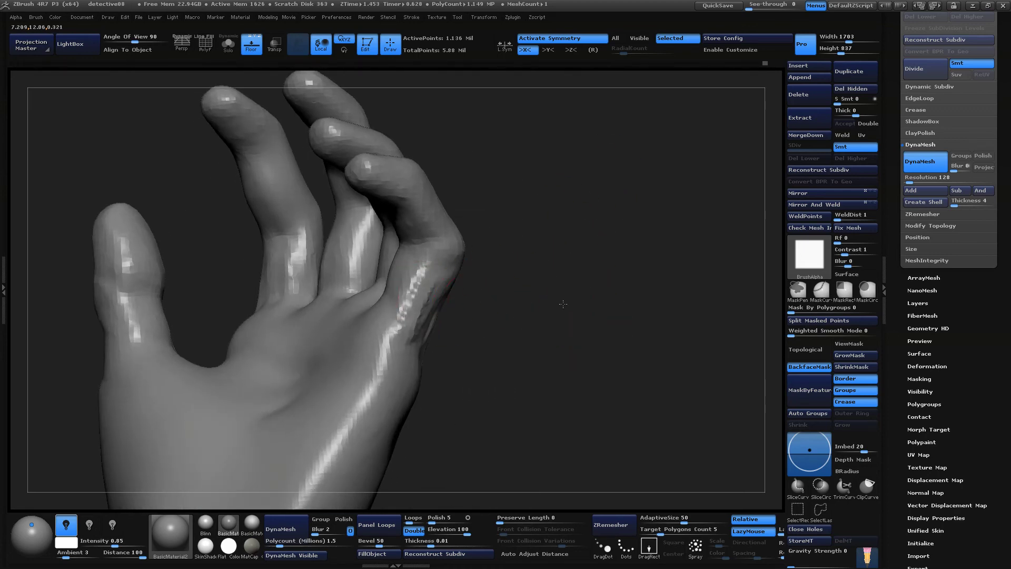
left_click_drag(563, 302, 512, 323)
mouse_move(447, 291)
left_mouse_down()
mouse_move(409, 369)
mouse_move(420, 382)
left_mouse_up()
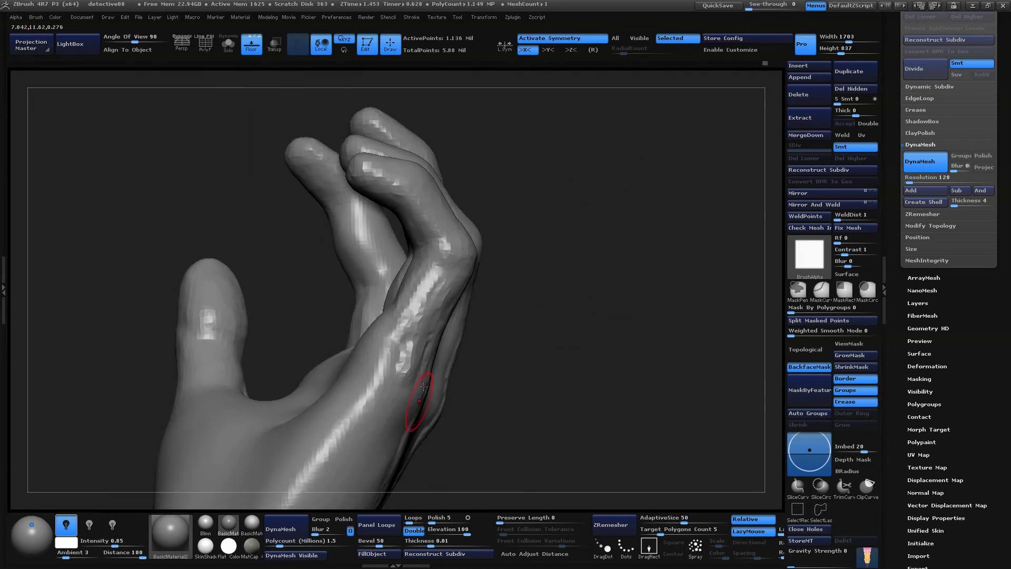
left_click_drag(550, 319, 471, 295)
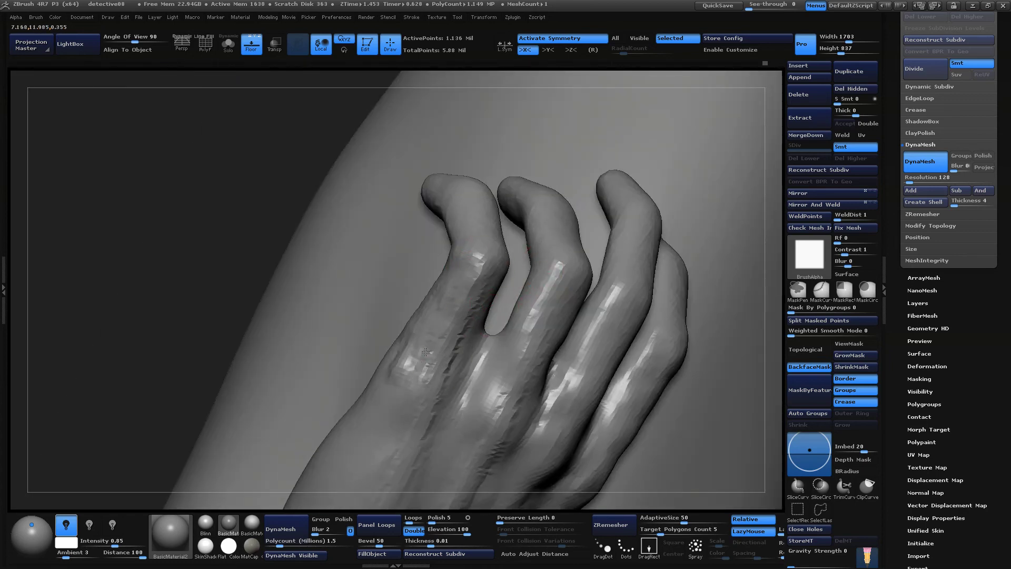
mouse_move(425, 352)
left_mouse_down()
mouse_move(424, 363)
mouse_move(415, 323)
left_mouse_up()
Sculpt the tendons fanning across the back of the hand from the wrist toward the outer knuckles
mouse_move(190, 192)
left_mouse_down("alt")
mouse_move(156, 161)
mouse_move(171, 208)
mouse_move(528, 119)
mouse_move(625, 190)
mouse_move(590, 247)
left_mouse_up("alt")
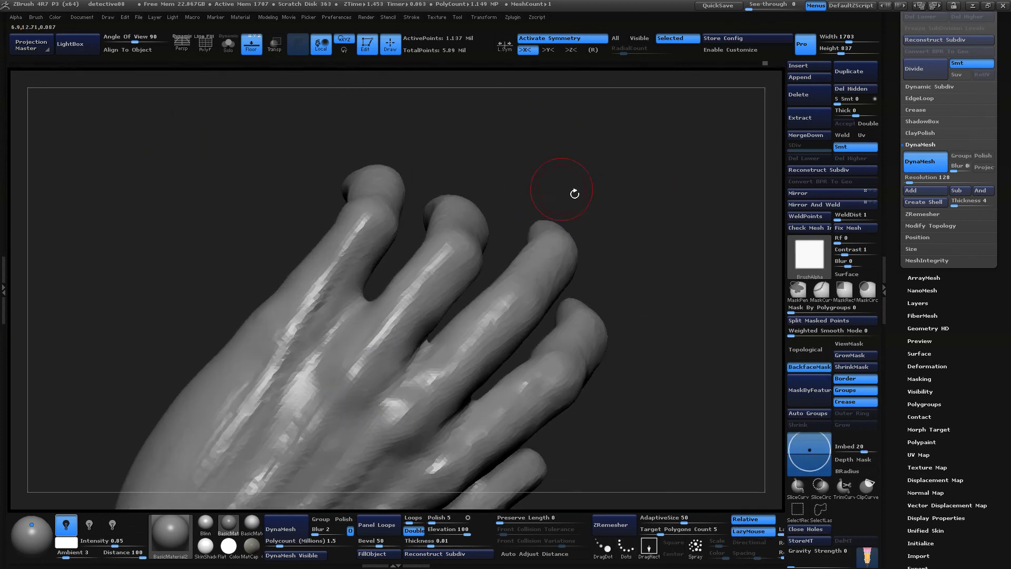
left_click_drag(654, 275, 660, 168, "alt")
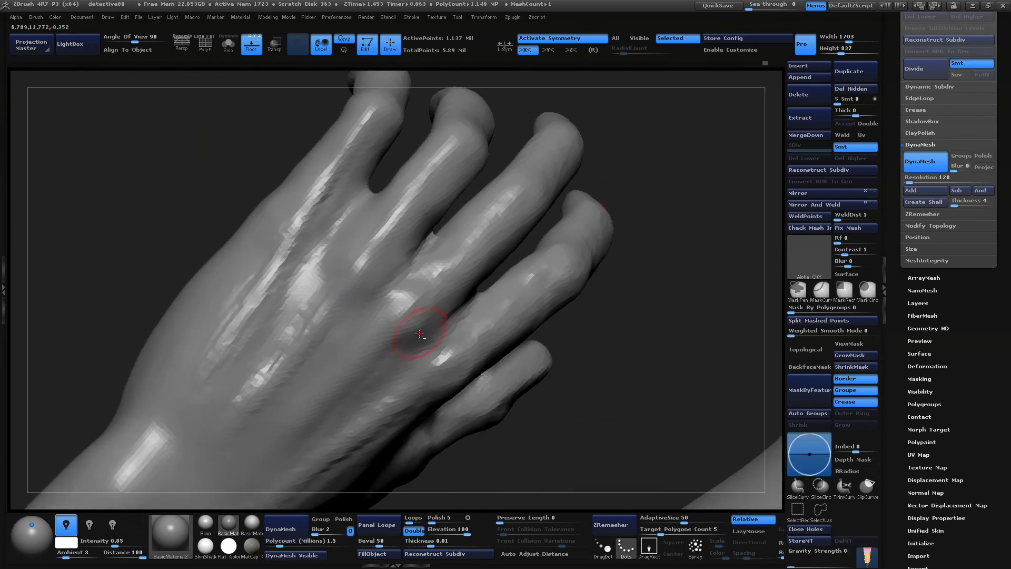
mouse_move(590, 327)
left_mouse_down()
mouse_move(605, 281)
mouse_move(586, 315)
left_mouse_up()
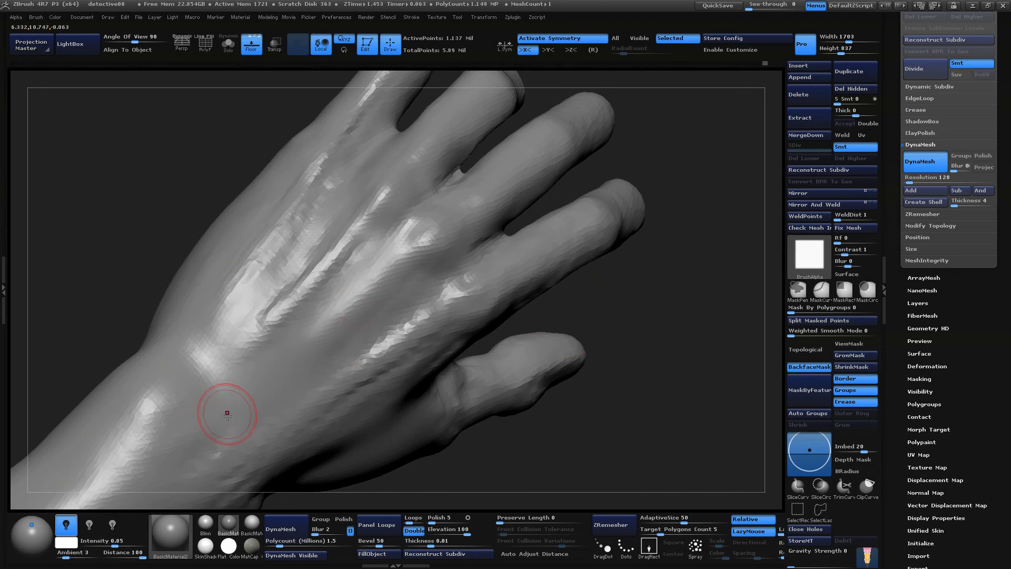
left_click_drag(230, 399, 369, 291)
mouse_move(238, 378)
left_mouse_down()
mouse_move(298, 290)
mouse_move(315, 213)
left_mouse_up()
mouse_move(198, 360)
left_mouse_down()
mouse_move(300, 212)
mouse_move(182, 404)
left_mouse_up()
left_click_drag(271, 232, 162, 419)
left_click_drag(241, 288, 205, 358)
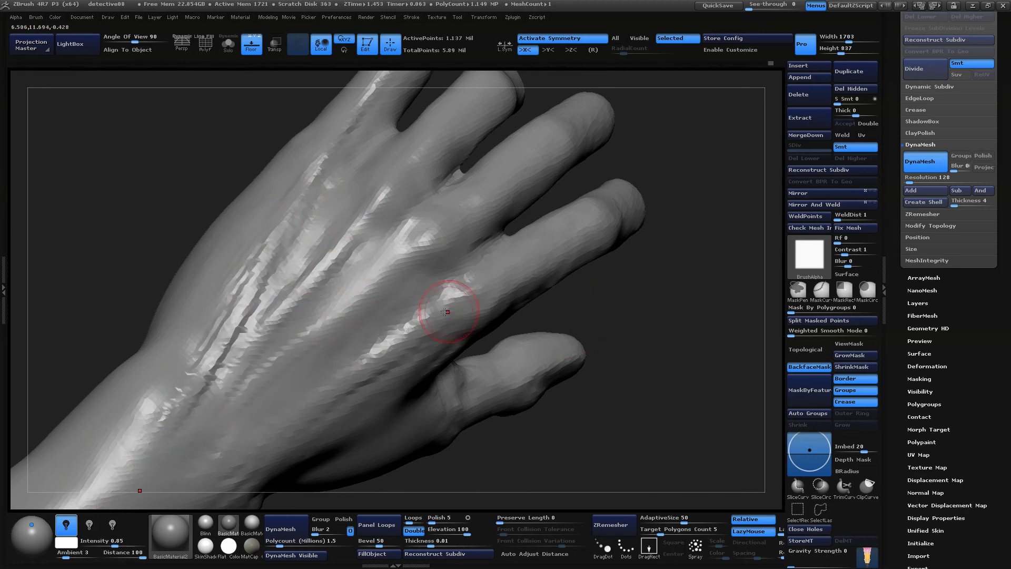
Build up the index finger's tendon down to the wrist, and refine and smooth the surface between the neighbouring tendons
left_click_drag(445, 312, 263, 425)
left_click_drag(724, 271, 710, 216, "alt")
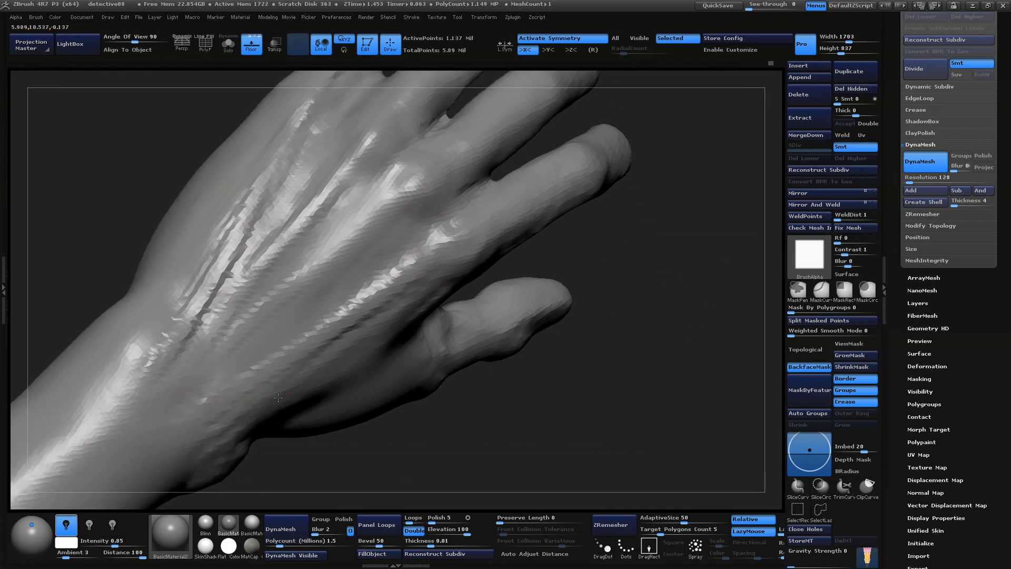
left_click_drag(680, 329, 640, 370)
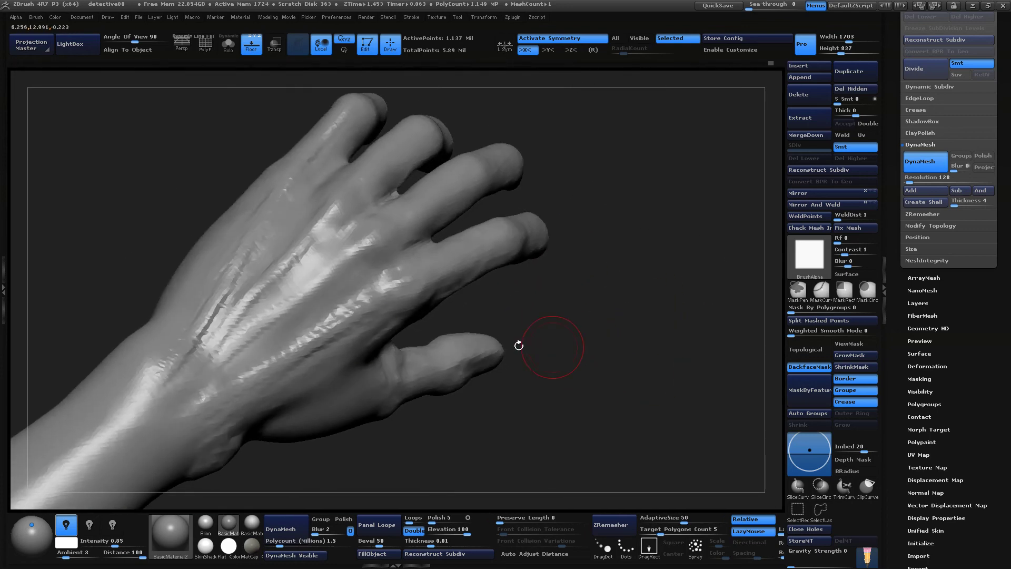
left_click_drag(358, 232, 226, 356)
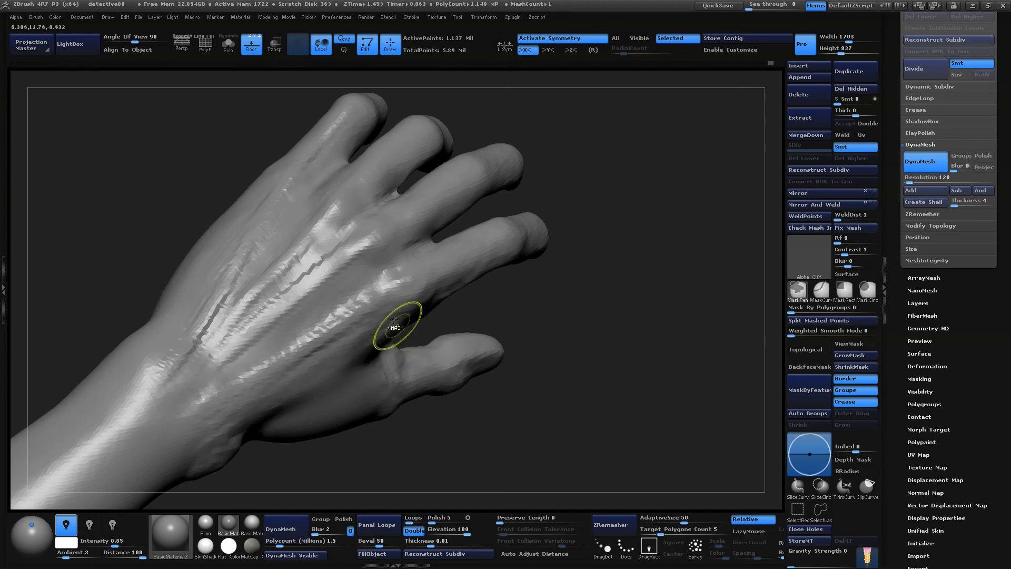
mouse_move(395, 327)
left_mouse_down("shift")
mouse_move(361, 282)
mouse_move(361, 235)
mouse_move(216, 368)
left_mouse_up("shift")
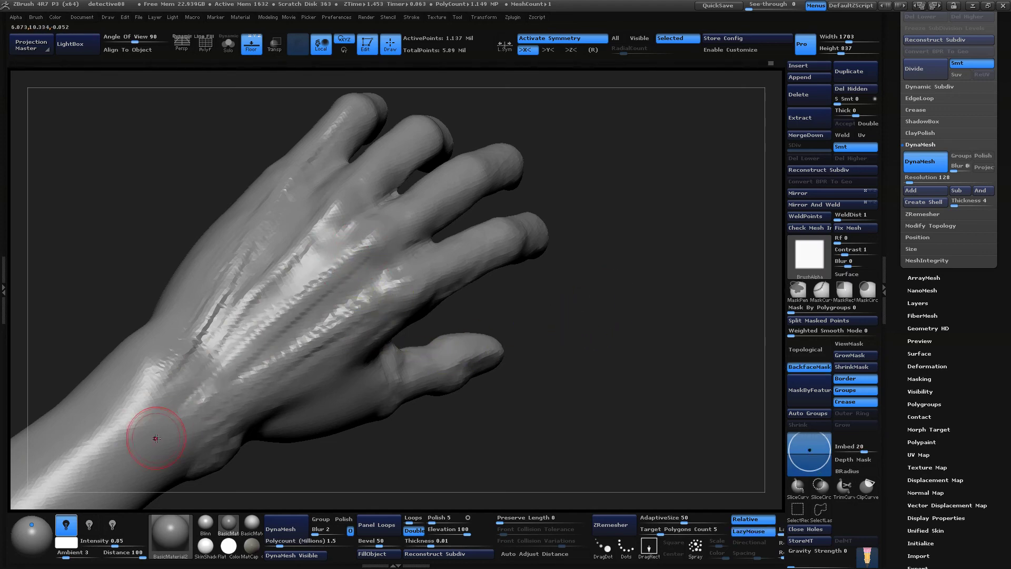
Refine the forearm's surface from the elbow down to the wrist with light clay strokes
left_click_drag(644, 343, 680, 264, "alt")
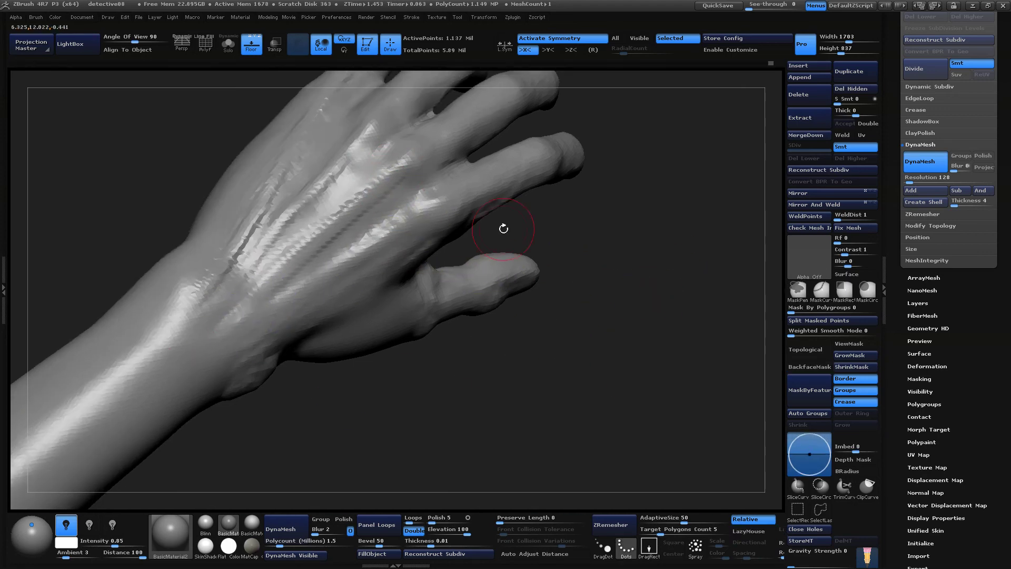
mouse_move(504, 229)
left_mouse_down()
mouse_move(586, 294)
mouse_move(578, 332)
left_mouse_up()
mouse_move(595, 248)
left_mouse_down()
mouse_move(559, 264)
mouse_move(552, 297)
left_mouse_up()
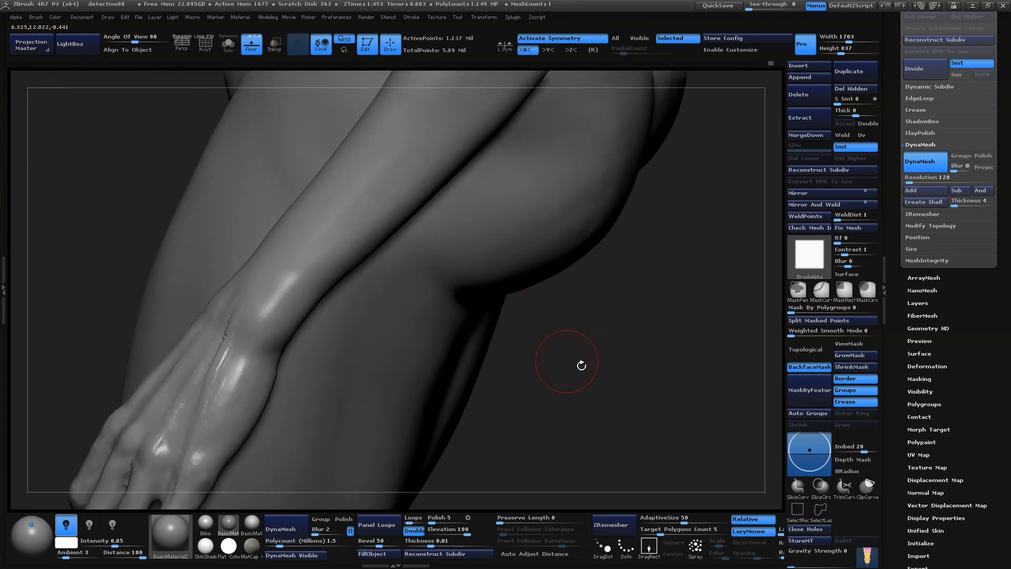
left_click_drag(581, 365, 493, 395)
left_click_drag(611, 229, 588, 280)
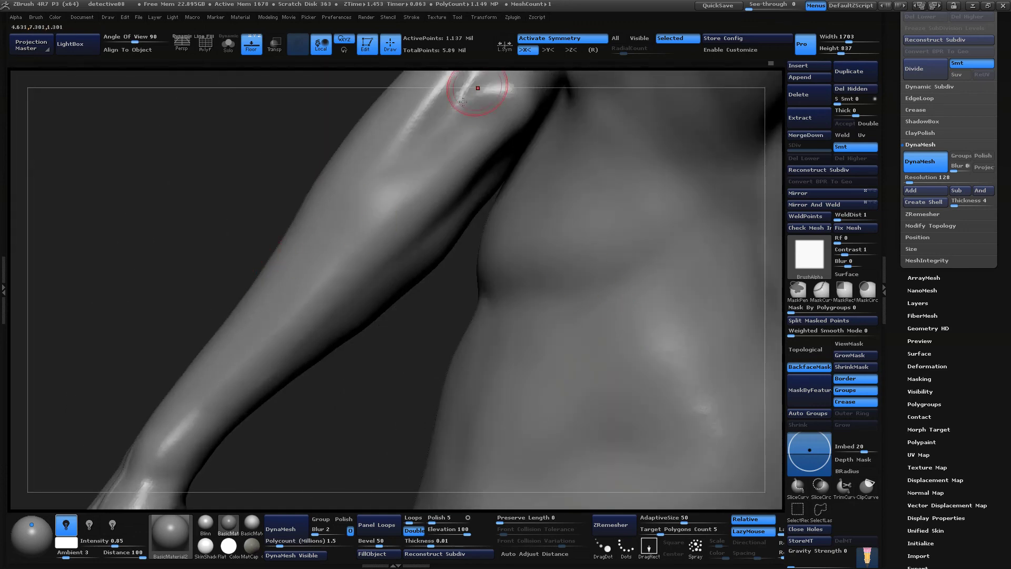
left_click_drag(343, 384, 69, 350)
left_click_drag(364, 226, 438, 352)
left_click_drag(386, 218, 195, 380)
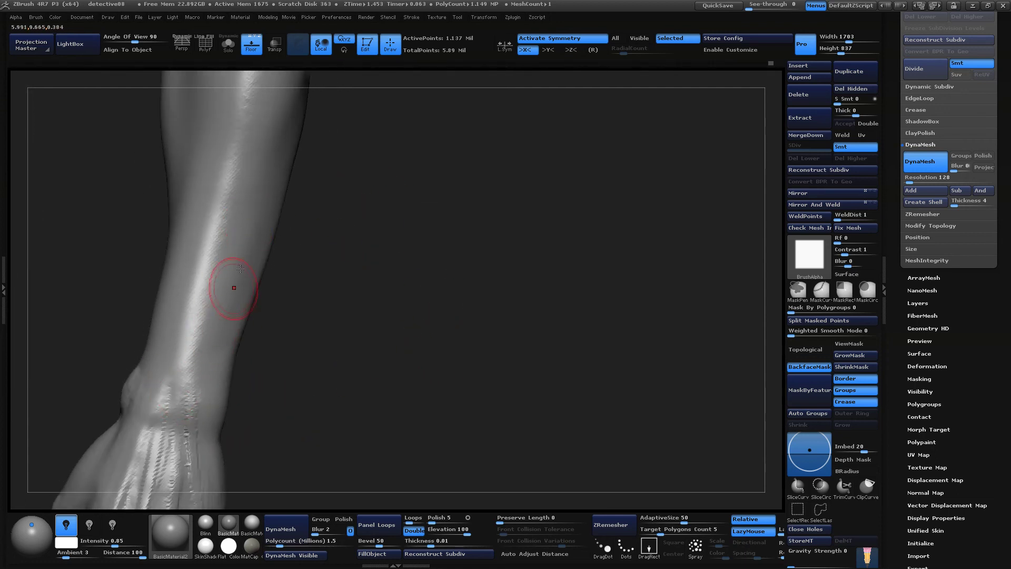
left_click_drag(400, 332, 234, 332)
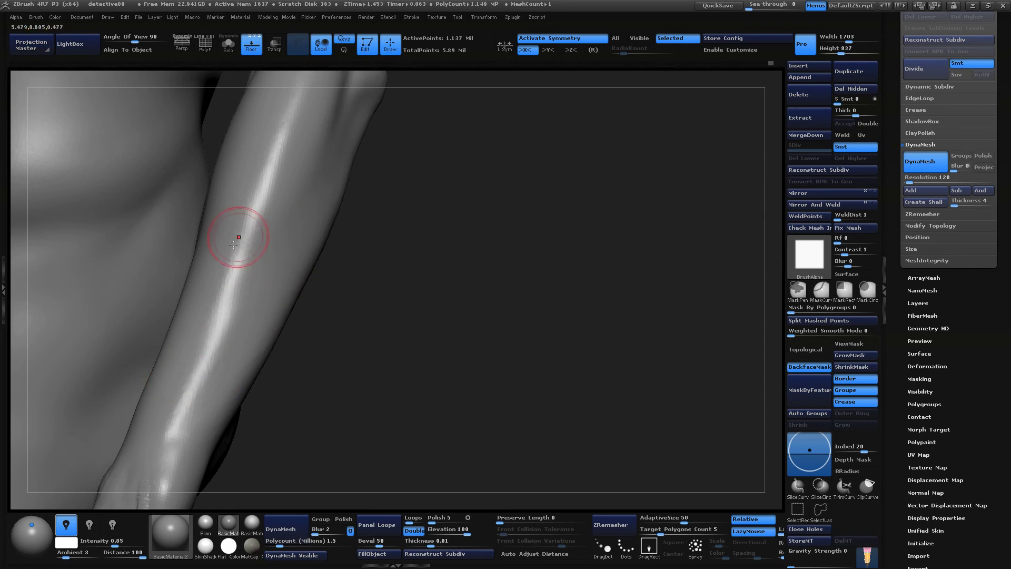
left_click_drag(147, 384, 235, 267)
left_click_drag(420, 228, 416, 340)
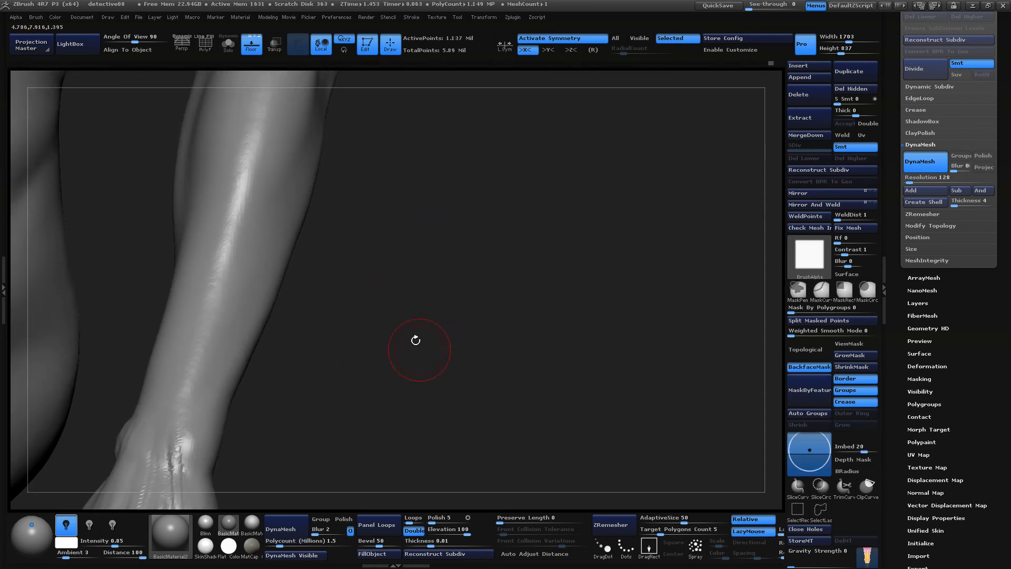
left_click_drag(310, 369, 411, 368)
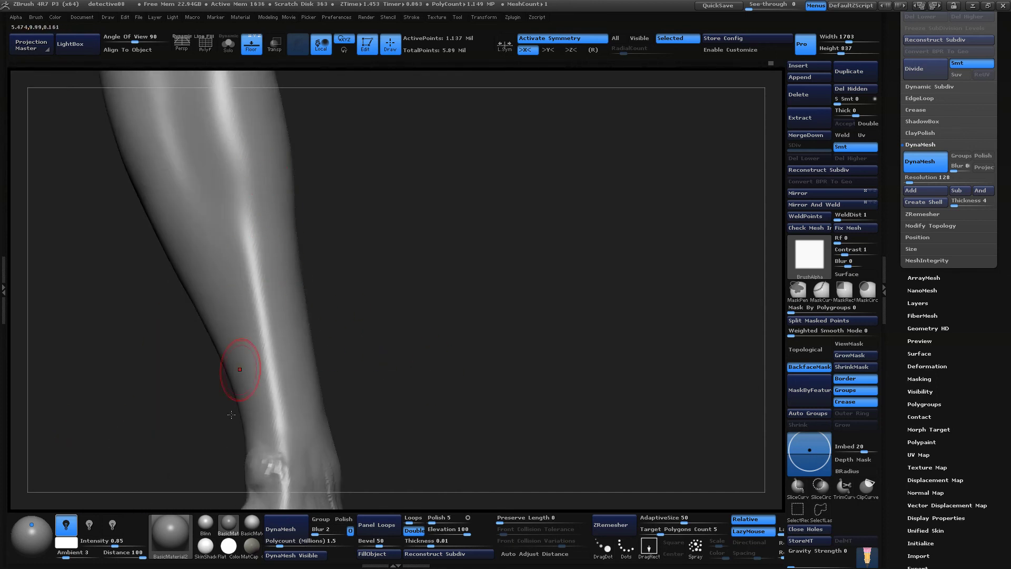
Smooth the wrist and the upper back of the hand where the tendons begin
left_click_drag(383, 403, 504, 237, "alt")
mouse_move(350, 304)
left_mouse_down()
mouse_move(293, 281)
mouse_move(292, 322)
left_mouse_up()
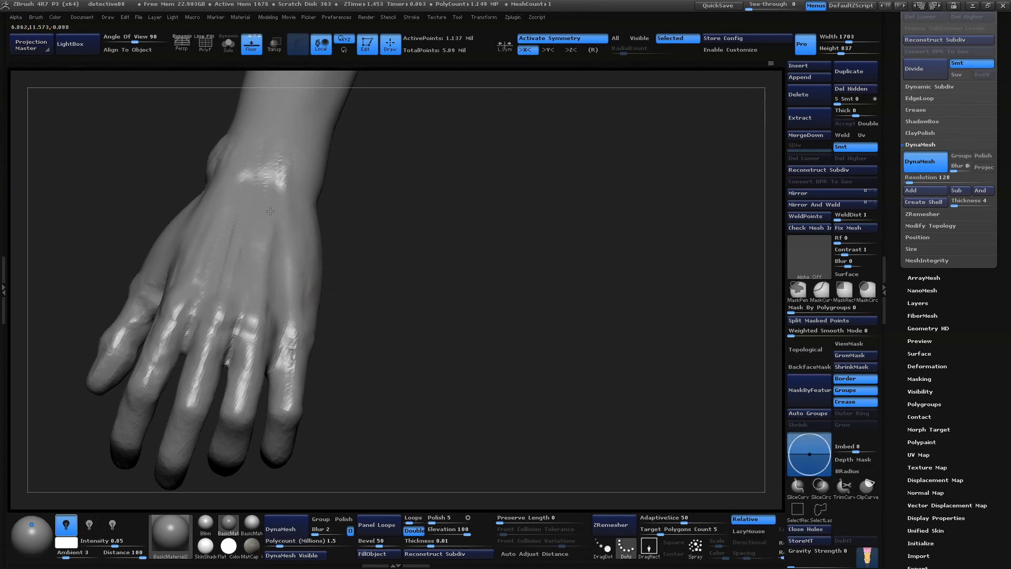
left_click_drag(220, 217, 250, 172, "shift")
mouse_move(433, 358)
left_mouse_down()
mouse_move(460, 332)
mouse_move(448, 277)
mouse_move(449, 315)
mouse_move(436, 280)
left_mouse_up()
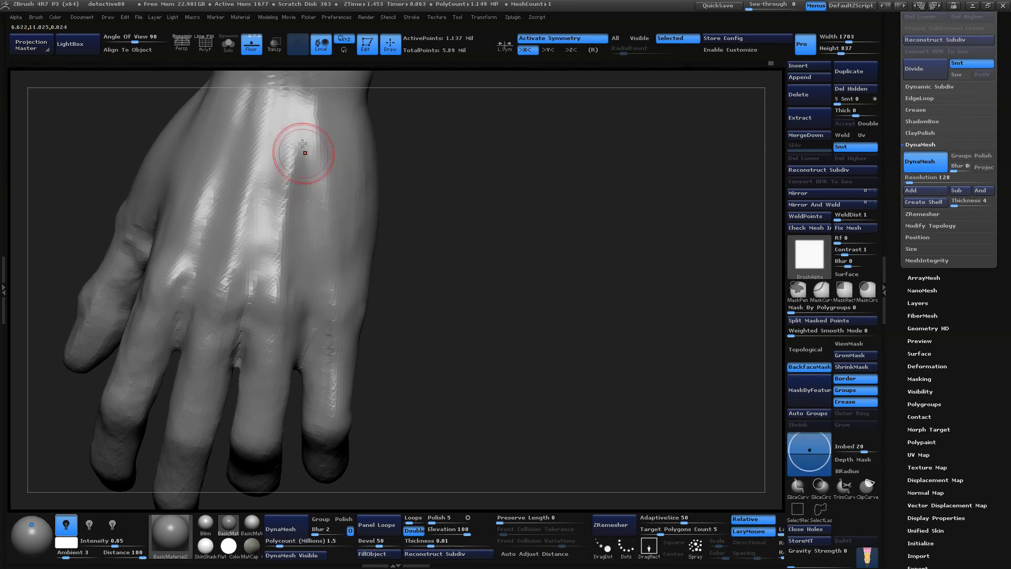
Build up the upper back of the hand just below the wrist with a larger clay brush and smooth it
key("space")
left_click_drag(288, 140, 303, 140)
left_click_drag(465, 224, 481, 307, "alt")
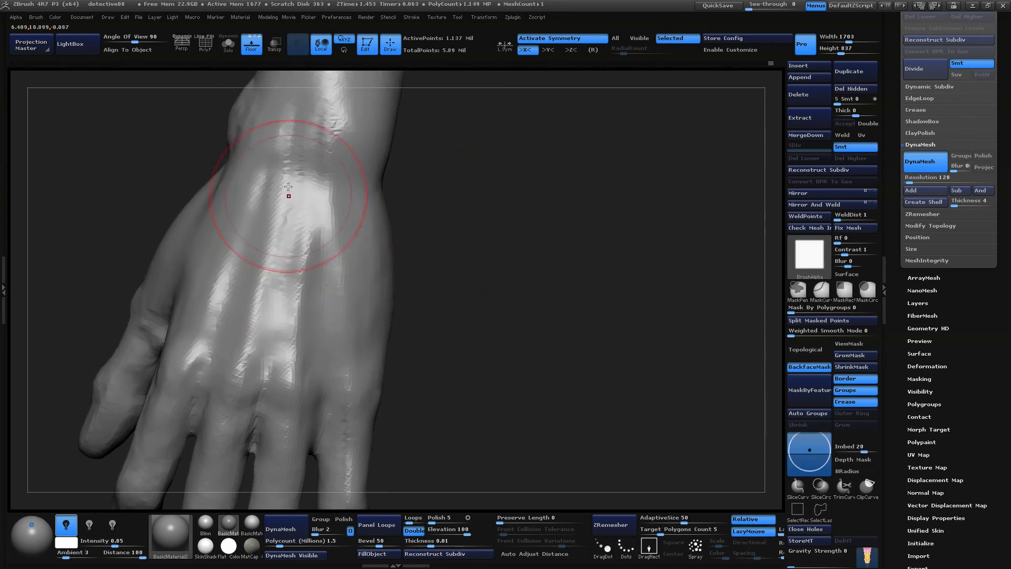
key("shift")
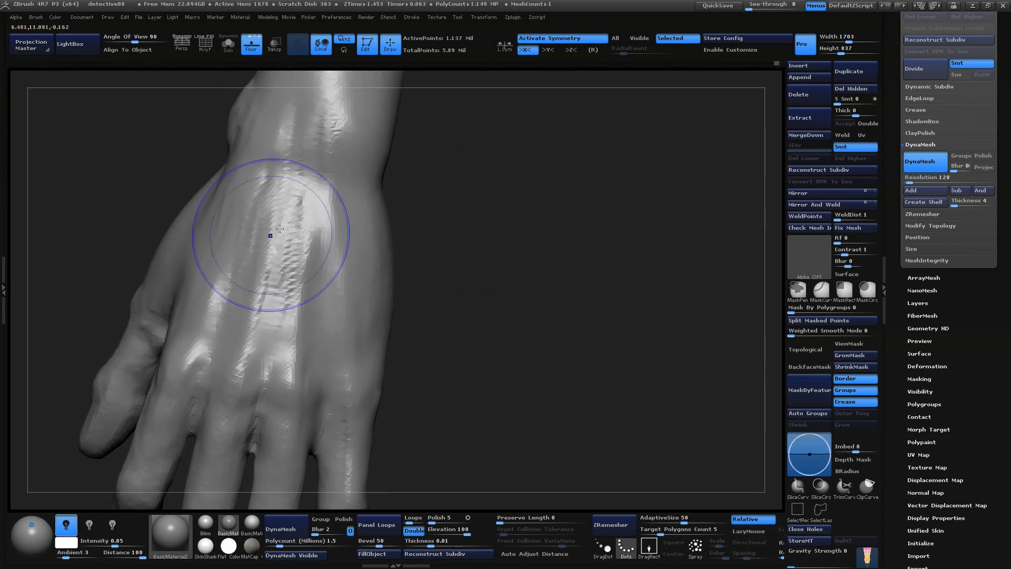
Add clay strokes along the little-finger side of the hand's back, from the wrist toward the knuckle, and smooth them
left_click_drag(532, 279, 451, 287)
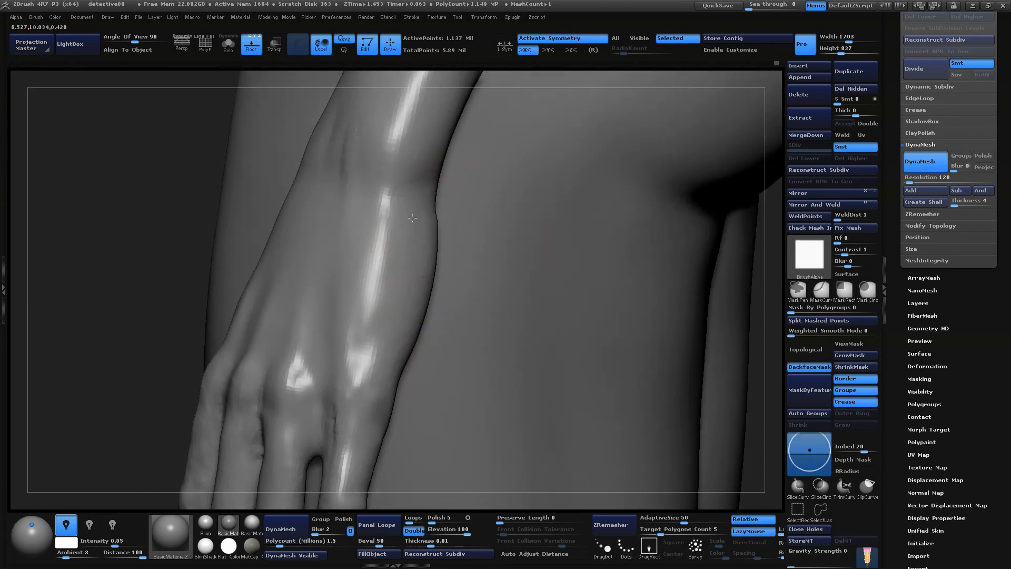
left_click_drag(413, 218, 399, 290)
left_click_drag(100, 379, 97, 328, "alt")
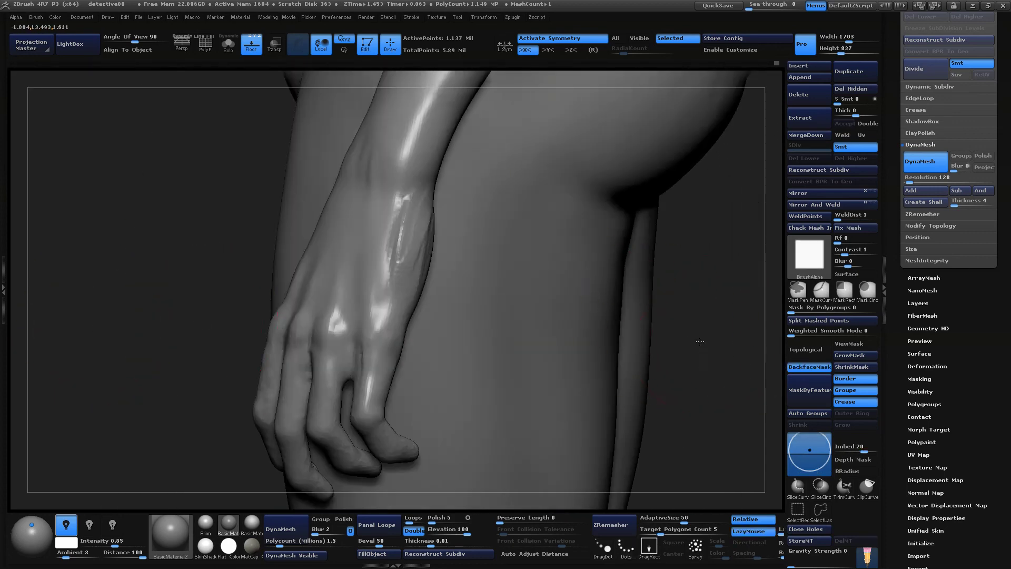
left_click_drag(700, 341, 600, 342)
left_click_drag(267, 327, 268, 368, "alt")
left_click_drag(414, 208, 374, 274)
left_click_drag(363, 205, 341, 324)
left_click_drag(276, 346, 337, 345)
key("shift")
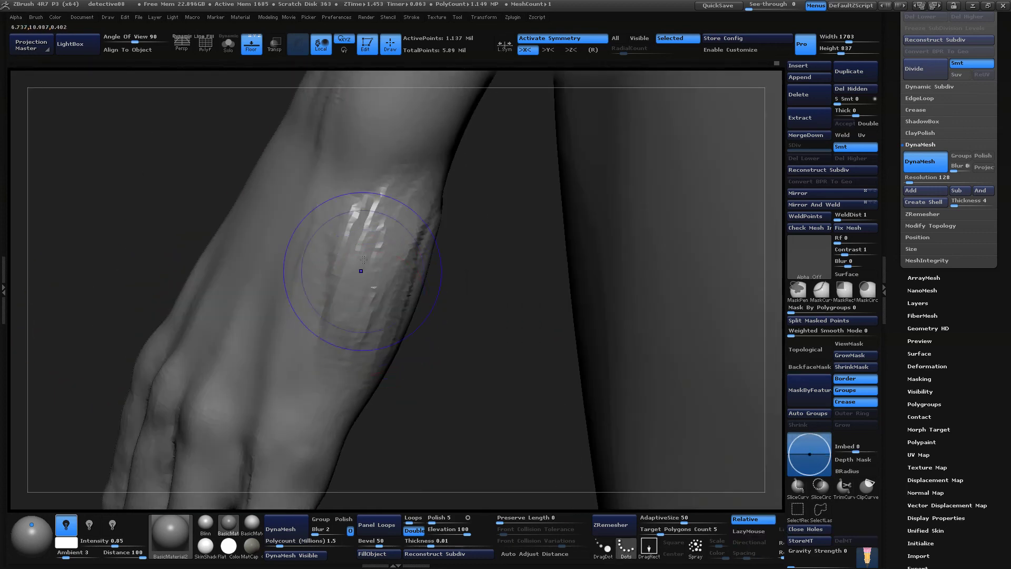
left_click_drag(364, 259, 371, 211, "shift")
Adjust the shapes of the fingers around their middle joints with the Move brush
mouse_move(469, 355)
left_mouse_down()
mouse_move(577, 356)
mouse_move(520, 309)
mouse_move(447, 342)
mouse_move(474, 327)
mouse_move(469, 358)
left_mouse_up()
mouse_move(464, 401)
left_mouse_down("alt")
mouse_move(481, 437)
mouse_move(522, 416)
mouse_move(532, 323)
mouse_move(512, 357)
mouse_move(463, 337)
mouse_move(457, 387)
left_mouse_up("alt")
left_click_drag(287, 433, 240, 374)
mouse_move(464, 379)
left_mouse_down()
mouse_move(442, 332)
mouse_move(459, 406)
mouse_move(451, 353)
mouse_move(460, 352)
left_mouse_up()
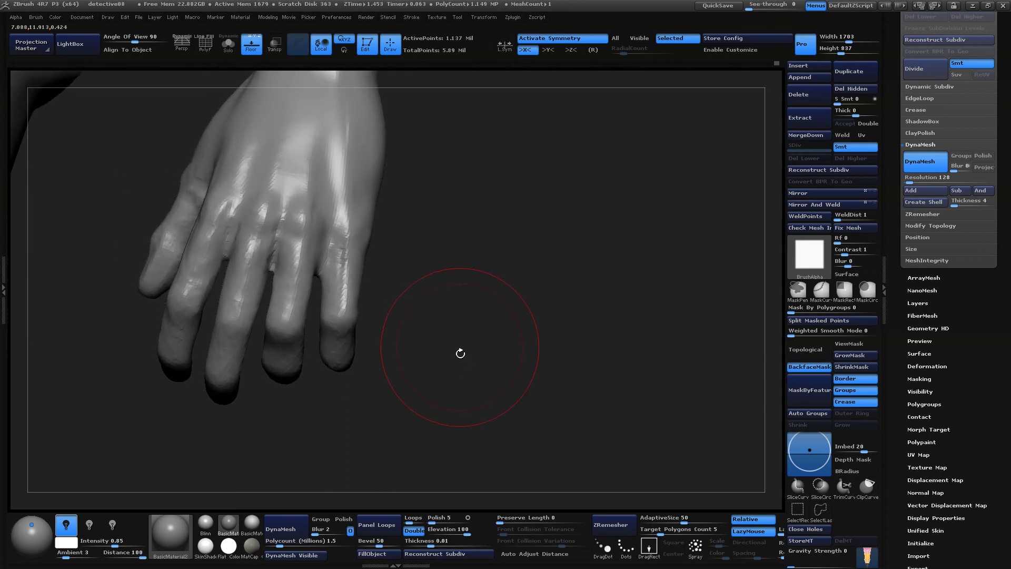
key("space")
left_click(413, 348)
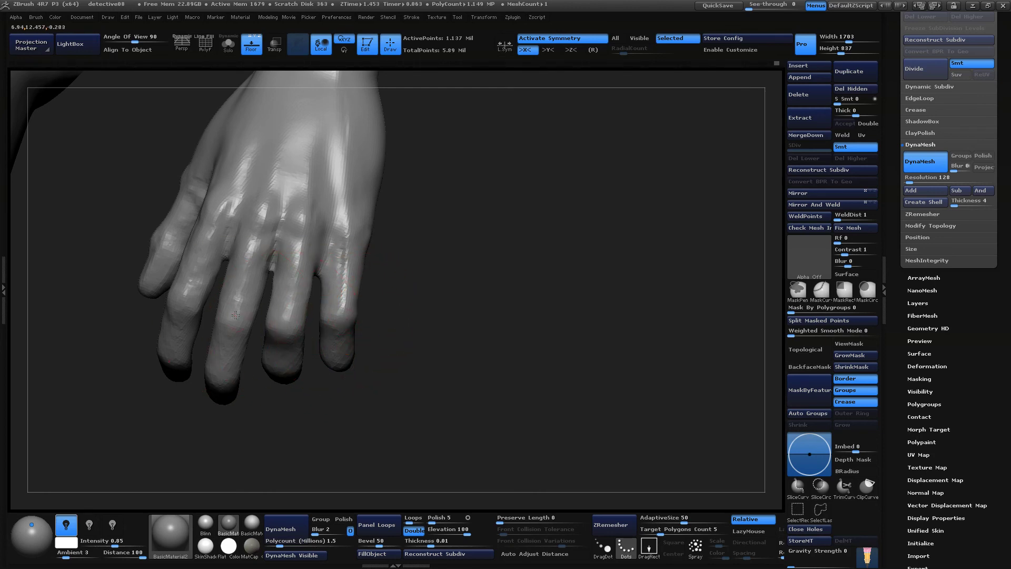
left_click_drag(480, 325, 252, 343)
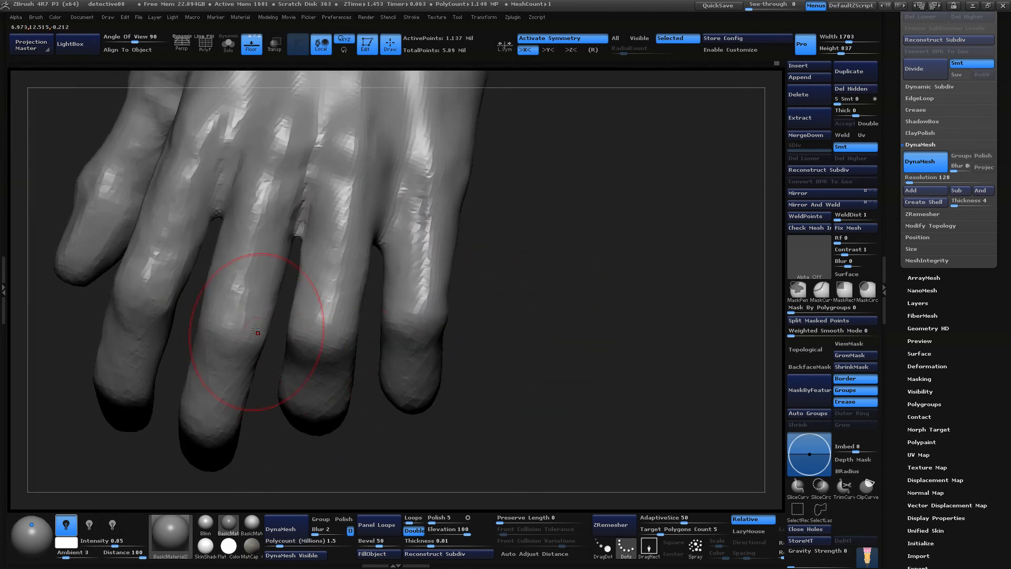
left_click_drag(245, 293, 315, 343)
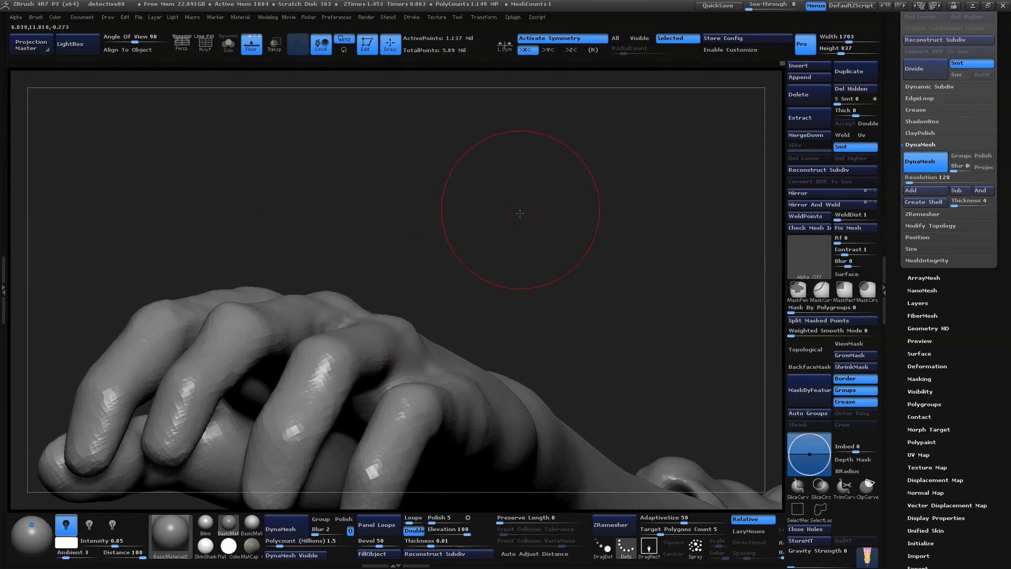
left_click_drag(519, 214, 301, 322)
left_click_drag(345, 347, 497, 96)
left_click_drag(641, 143, 638, 275)
Enlarge the Move brush and lift the outer knuckle area in the hand's side profile
key("space")
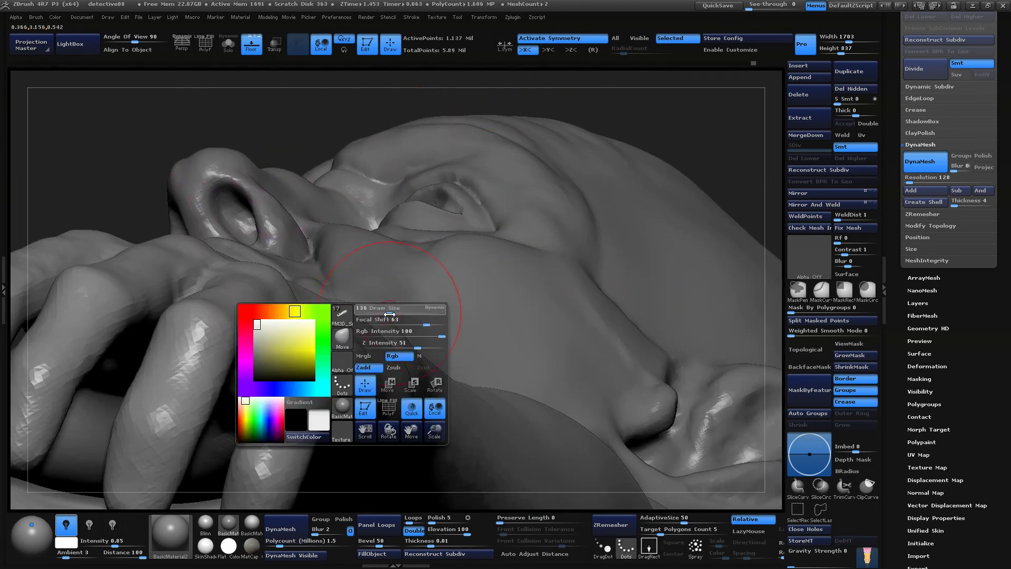
left_click_drag(386, 313, 394, 314)
mouse_move(194, 107)
left_mouse_down()
mouse_move(404, 129)
mouse_move(416, 150)
left_mouse_up()
left_click_drag(393, 354, 385, 339)
left_click_drag(318, 353, 321, 345)
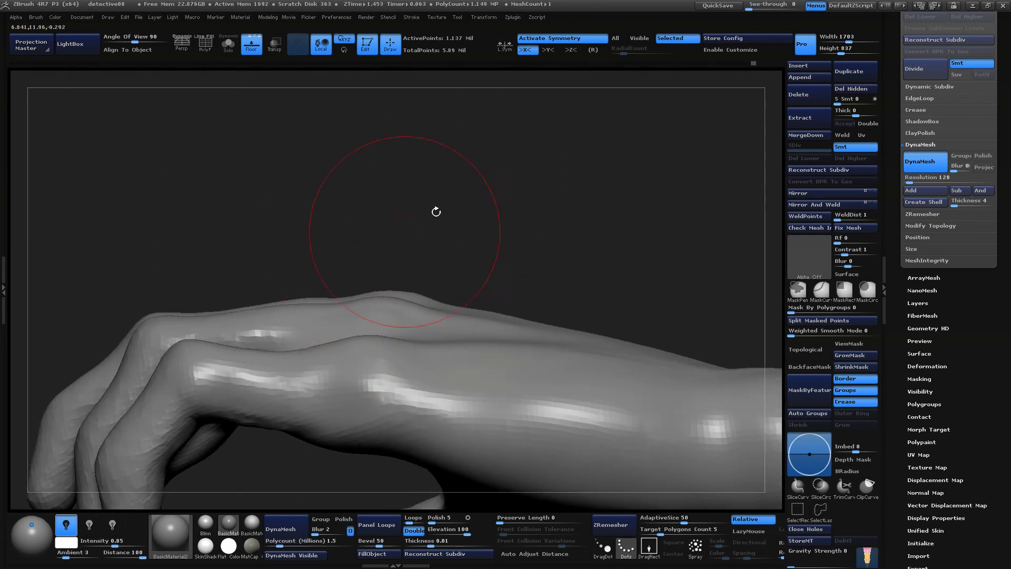
Refine the silhouette of the knuckles and the back of the hand with small Move brush adjustments
left_click_drag(436, 210, 501, 183)
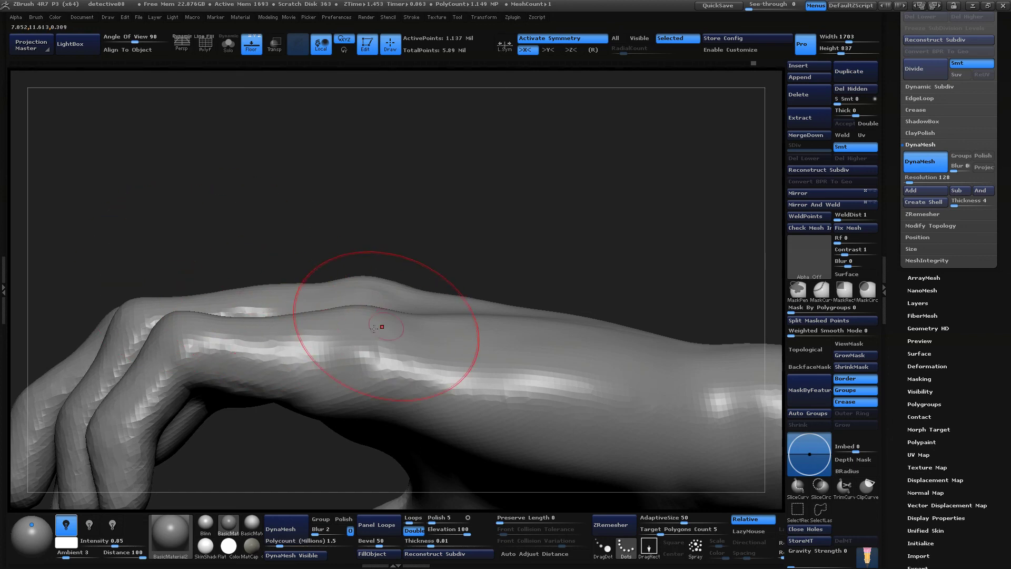
left_click_drag(458, 208, 442, 196)
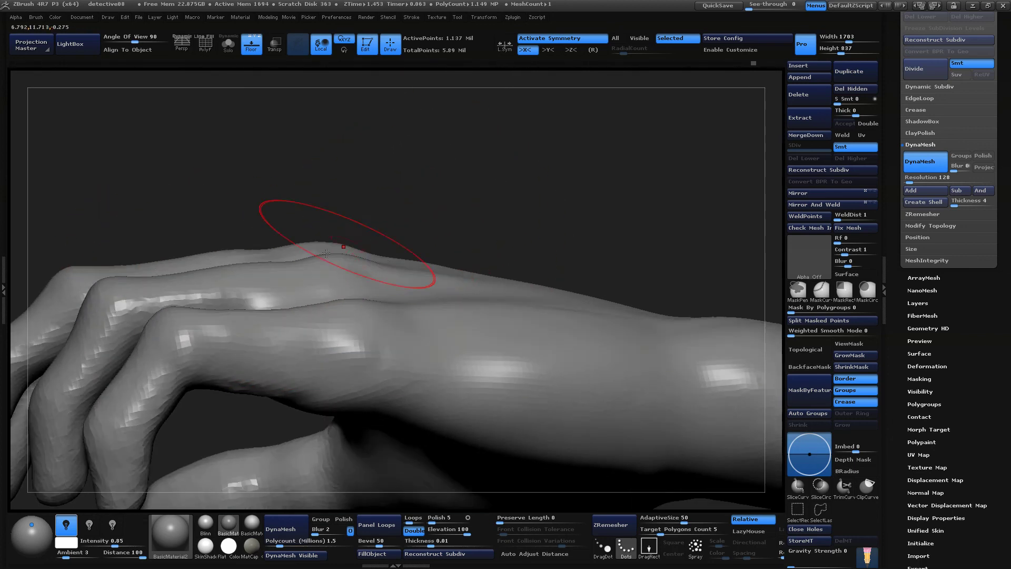
left_click_drag(346, 245, 337, 254)
left_click_drag(459, 209, 485, 202)
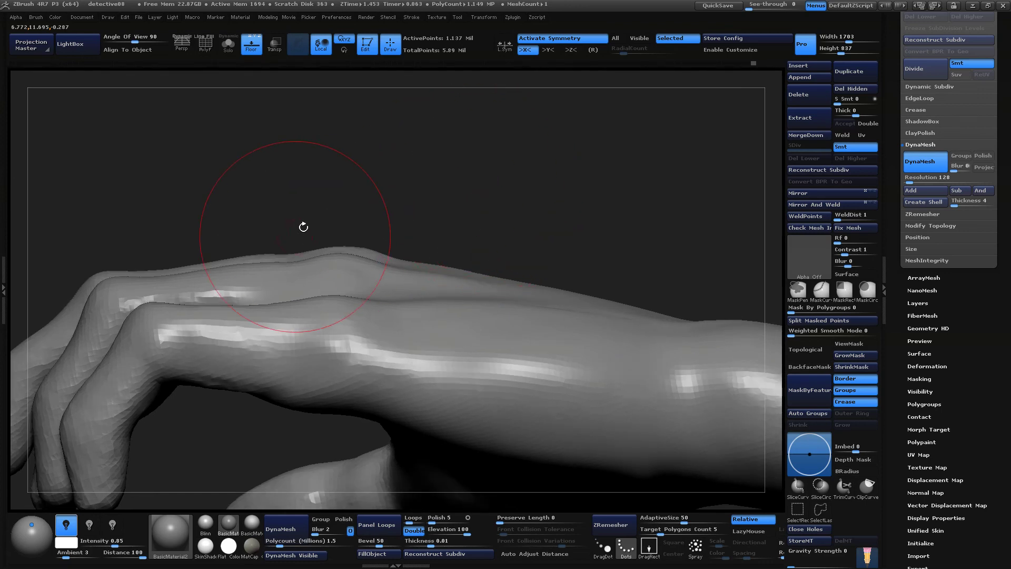
left_click_drag(303, 227, 365, 212)
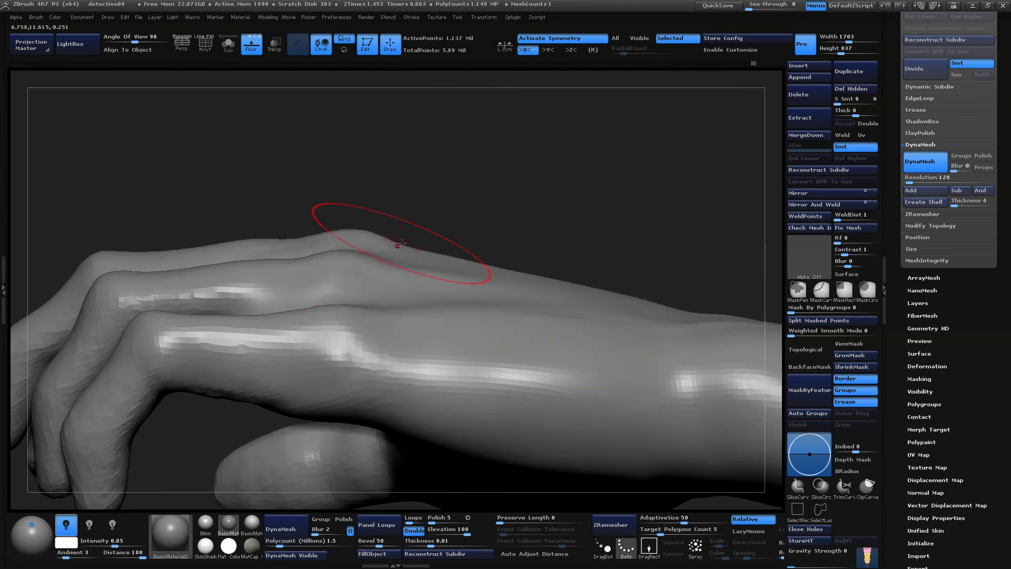
mouse_move(376, 264)
left_mouse_down()
mouse_move(375, 276)
mouse_move(376, 266)
left_mouse_up()
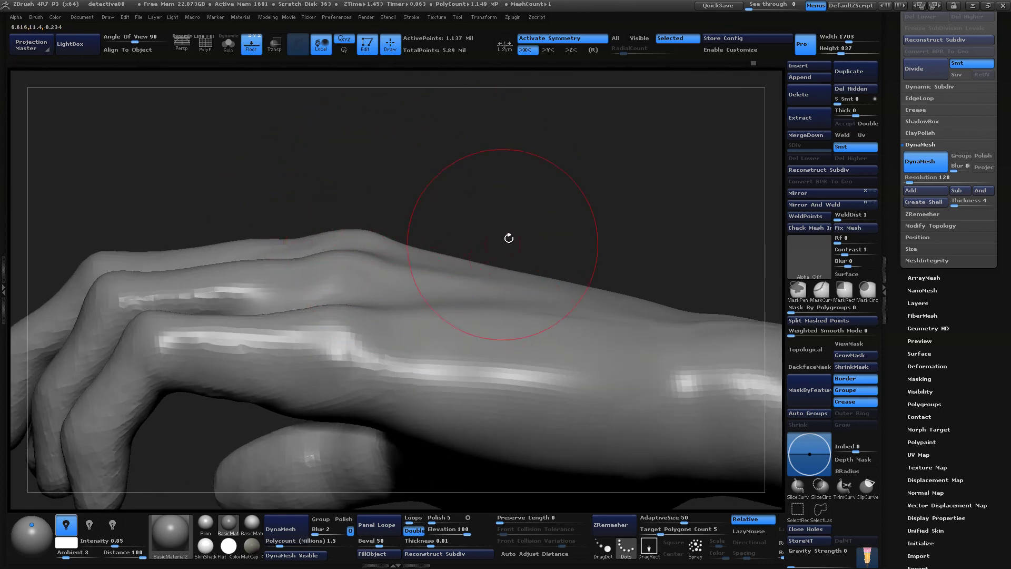
left_click_drag(503, 181, 417, 235)
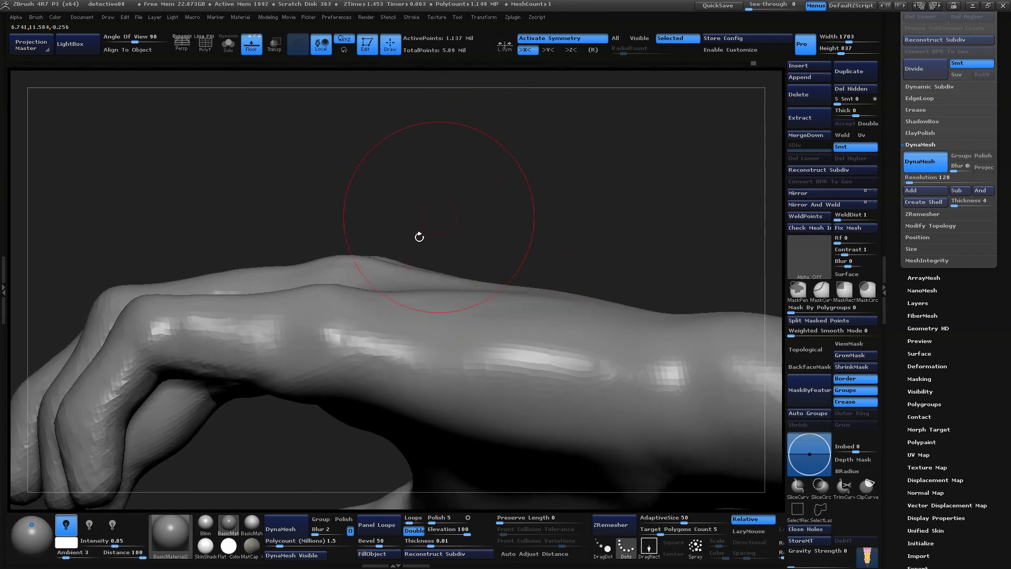
Reshape the little finger's segment between its knuckle and middle joint with the Move brush
left_click_drag(196, 285, 196, 281)
mouse_move(571, 210)
left_mouse_down()
mouse_move(553, 226)
mouse_move(514, 230)
left_mouse_up()
left_click_drag(235, 318, 222, 315)
mouse_move(319, 195)
left_mouse_down()
mouse_move(318, 205)
mouse_move(287, 202)
left_mouse_up()
left_click_drag(477, 178, 466, 206)
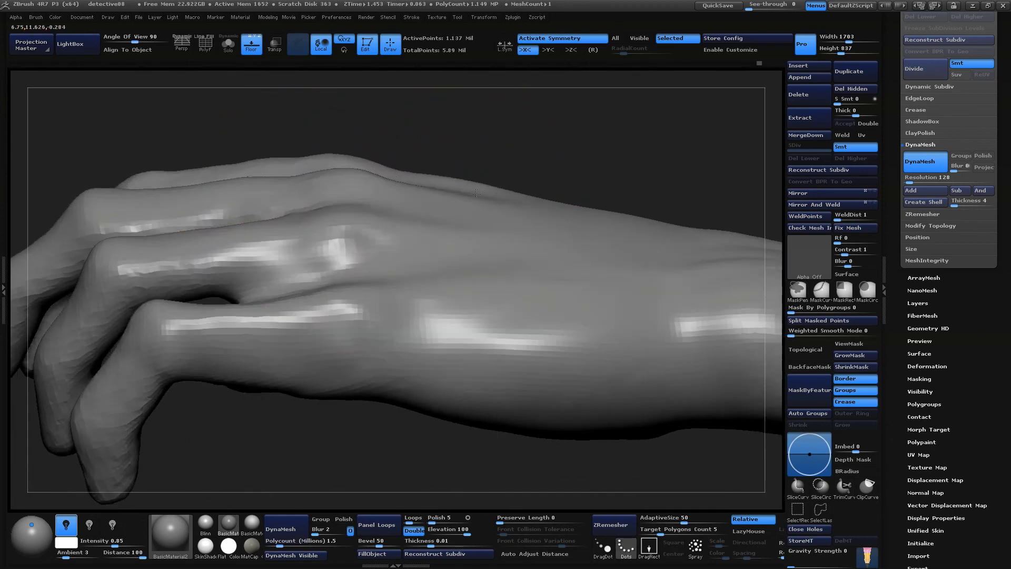
left_click_drag(235, 309, 235, 302)
left_click_drag(526, 119, 522, 213)
left_click_drag(274, 399, 260, 383)
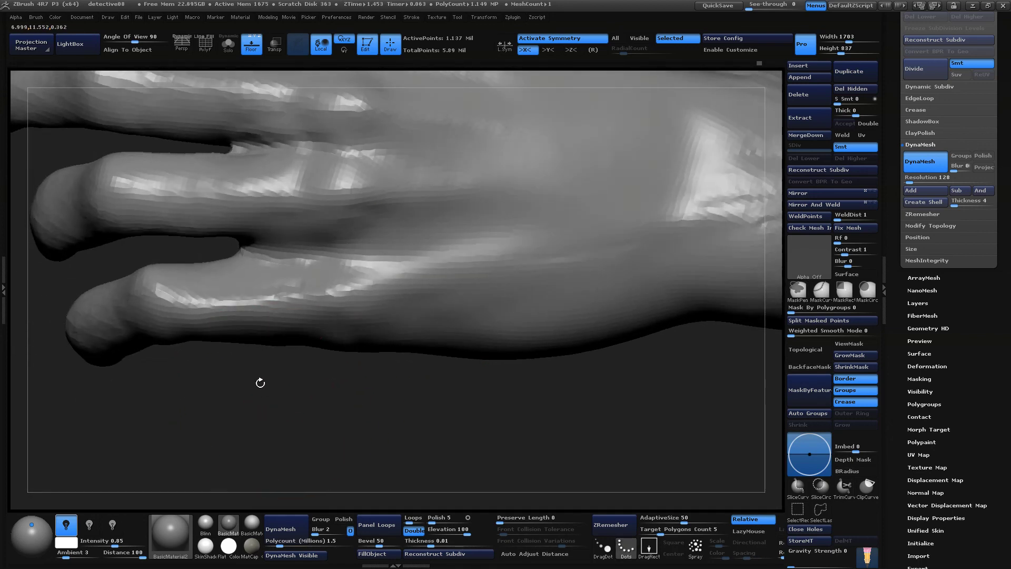
left_click_drag(238, 282, 214, 286)
Reduce the Move brush size and refine the contour of the little finger near its base and middle joint
mouse_move(275, 376)
left_mouse_down()
mouse_move(309, 435)
mouse_move(299, 375)
left_mouse_up()
key("space")
left_click(354, 323)
left_click_drag(289, 284, 268, 289)
left_click_drag(247, 416, 249, 451)
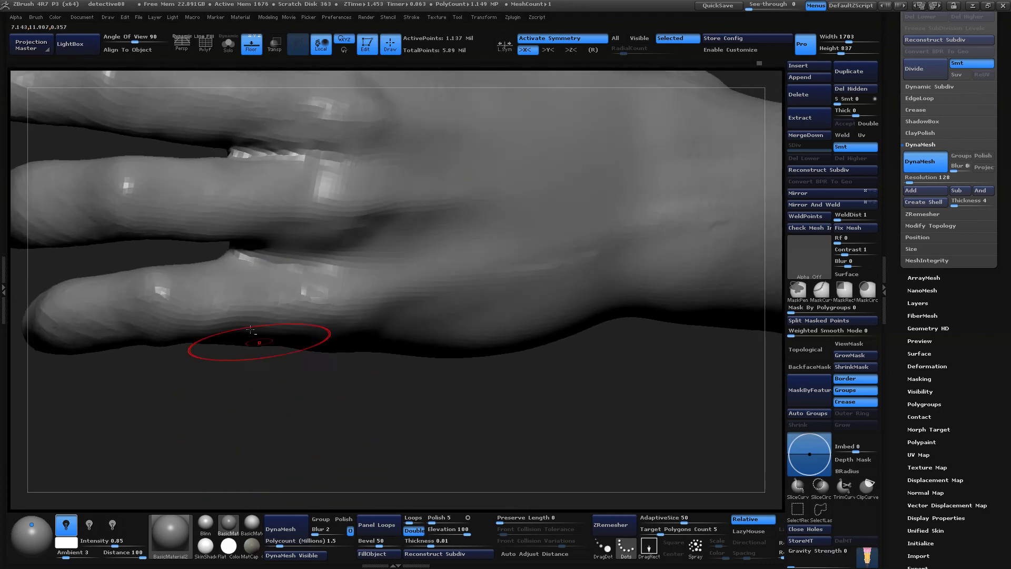
left_click_drag(198, 411, 160, 343)
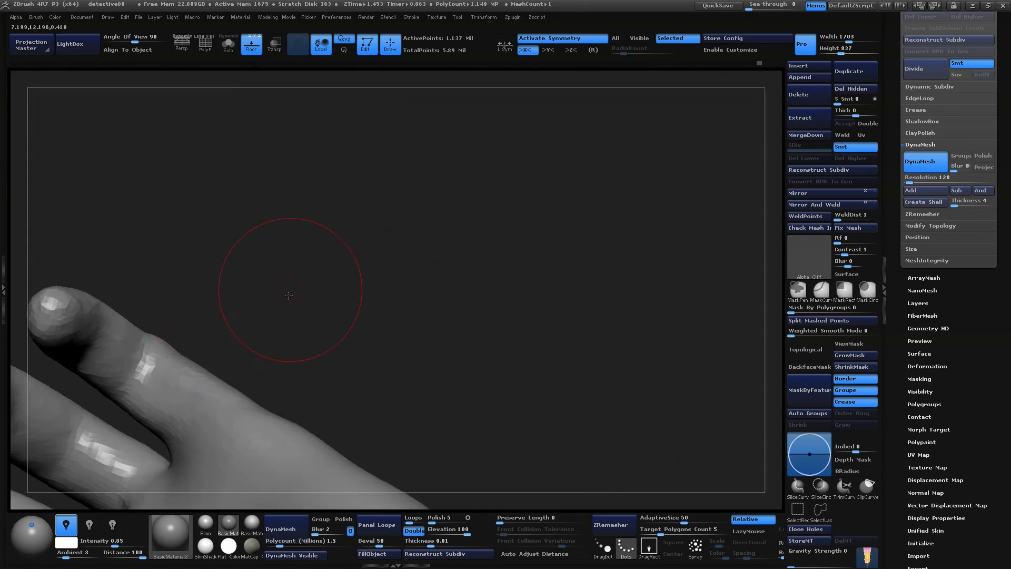
Fine-tune the curvature of the fingers and the outer edge of the hand with the Move brush
mouse_move(288, 295)
left_mouse_down()
mouse_move(289, 273)
mouse_move(290, 348)
left_mouse_up()
left_click_drag(401, 264, 430, 392)
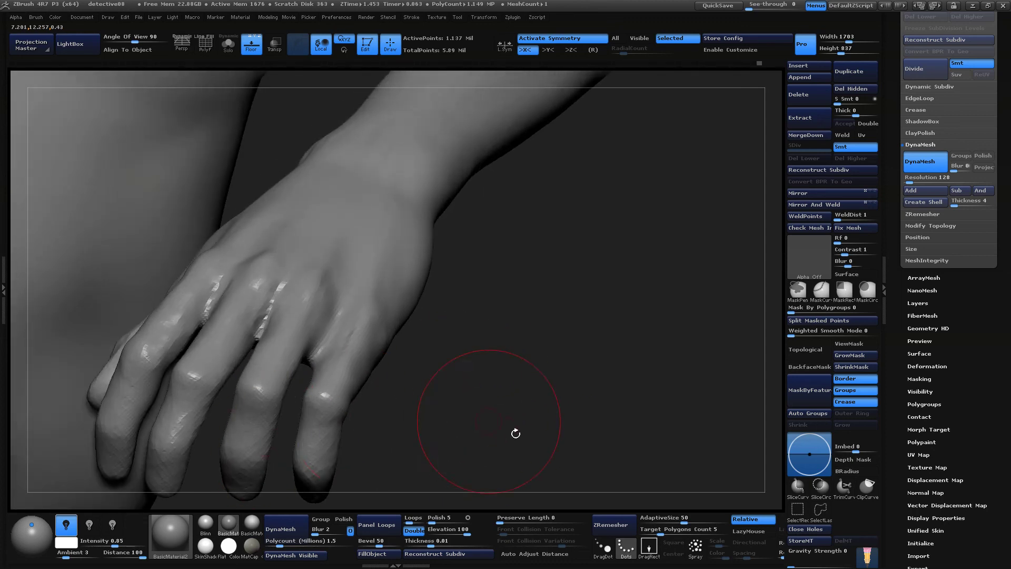
left_click_drag(515, 433, 412, 401)
left_click_drag(474, 342, 270, 334)
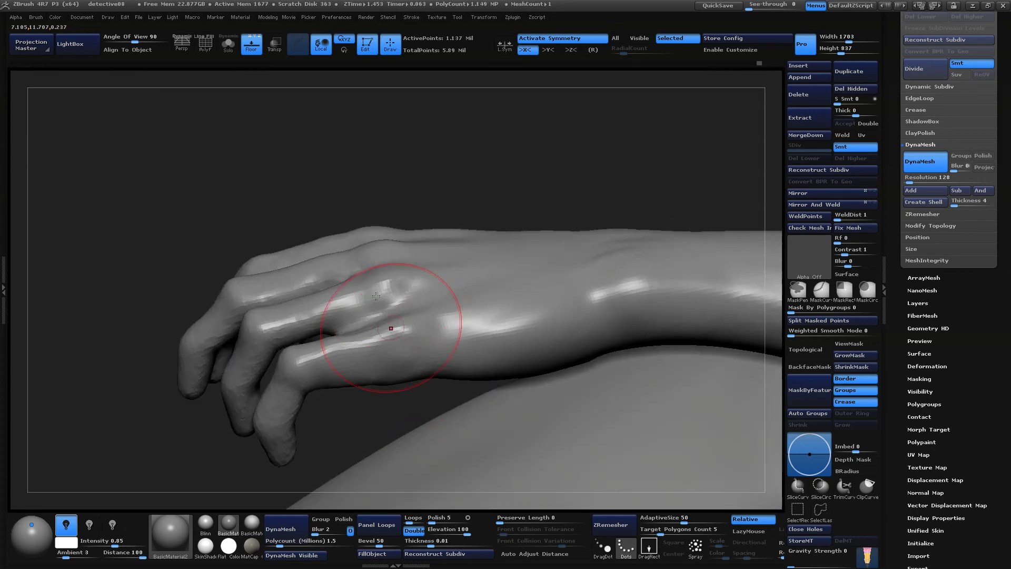
left_click_drag(376, 296, 336, 211)
left_click_drag(479, 199, 426, 122)
Define the creases and webbing where the fingers meet the palm, using a smaller detail brush
key("b")
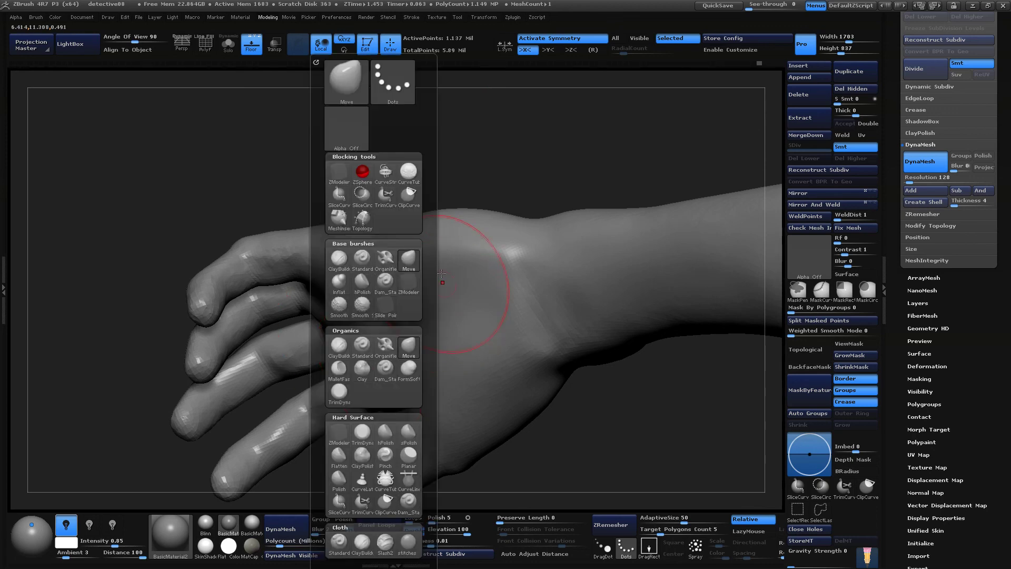
left_click(408, 261)
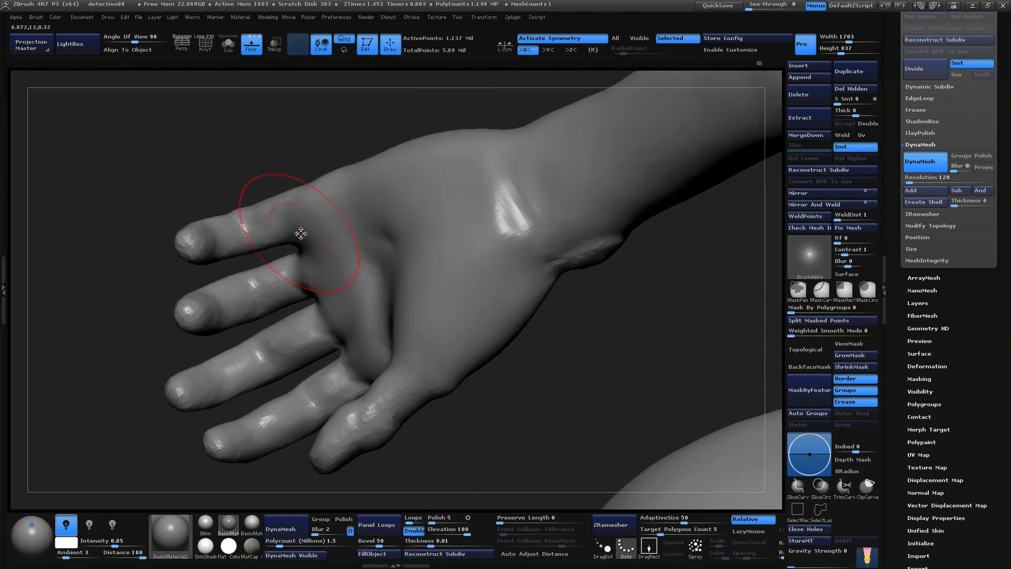
key("space")
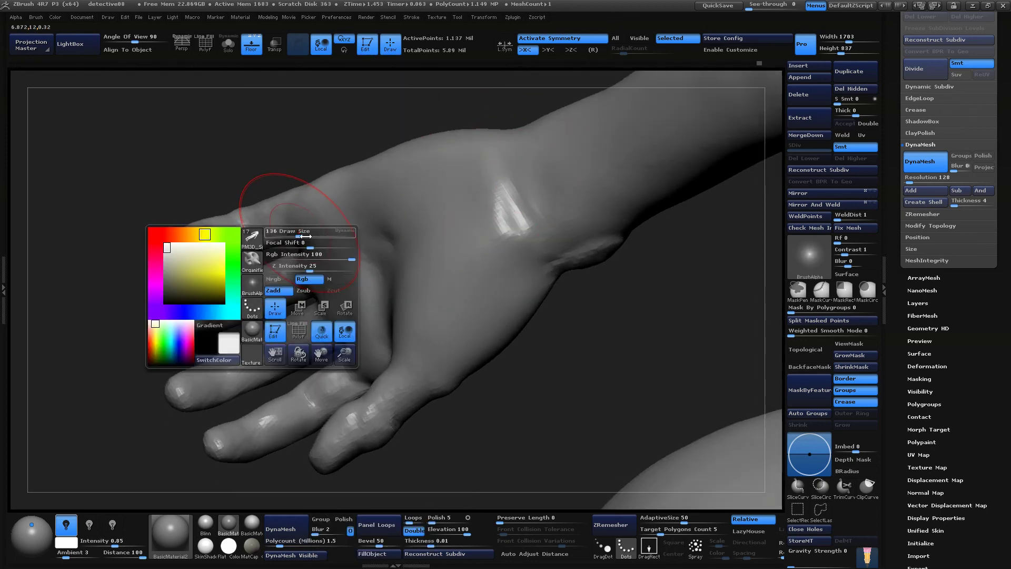
mouse_move(261, 156)
left_mouse_down()
mouse_move(233, 172)
mouse_move(253, 174)
mouse_move(292, 211)
left_mouse_up()
left_click_drag(296, 246, 296, 260, "shift")
mouse_move(304, 196)
left_mouse_down("shift")
mouse_move(294, 201)
mouse_move(300, 140)
mouse_move(290, 258)
left_mouse_up("shift")
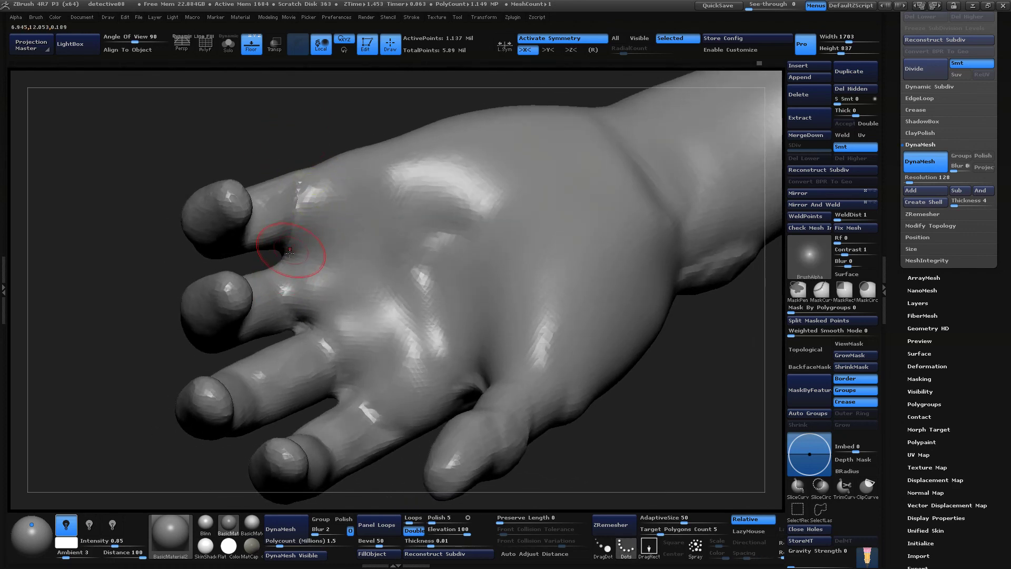
key("space")
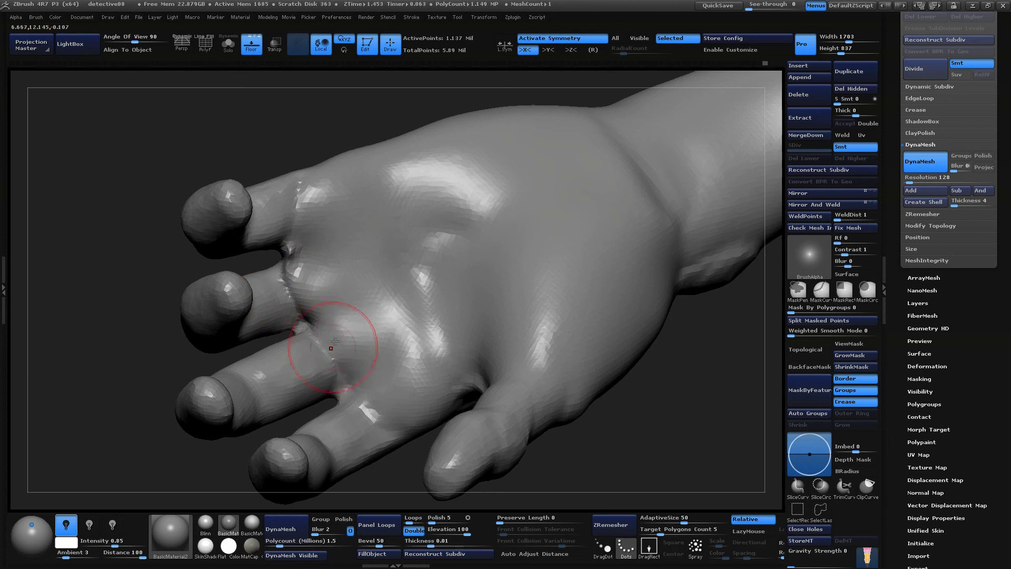
left_click_drag(620, 463, 368, 399)
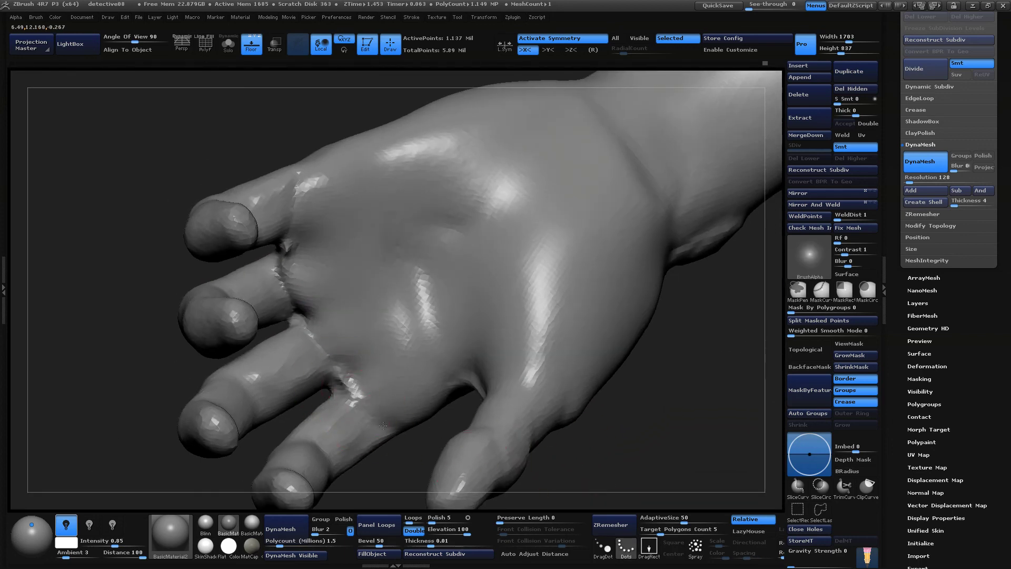
left_click_drag(643, 445, 449, 312)
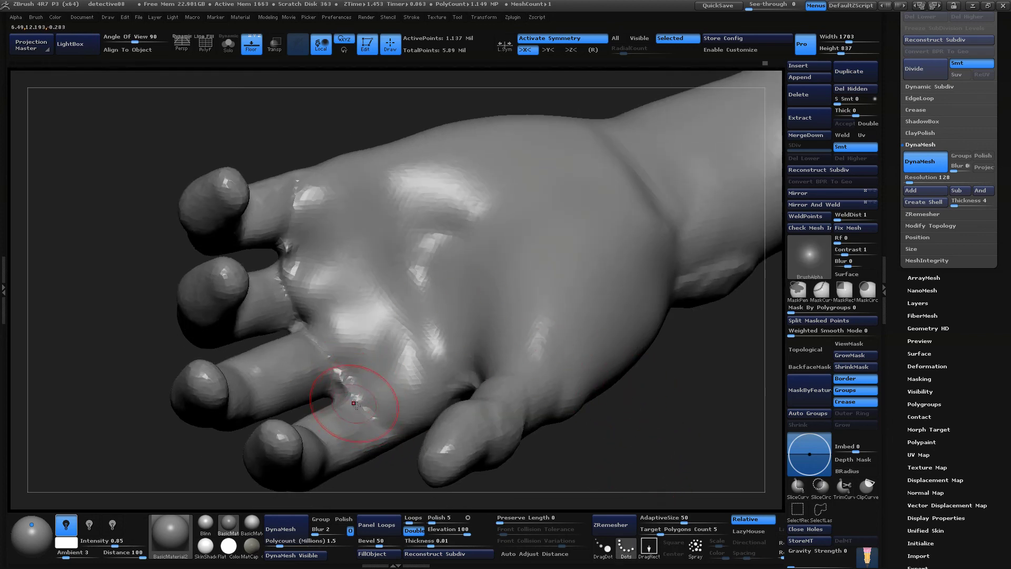
Build up the palm pads below the fingers with the ClayBuildup brush and smooth them into the palm
key("b")
key("c")
key("b")
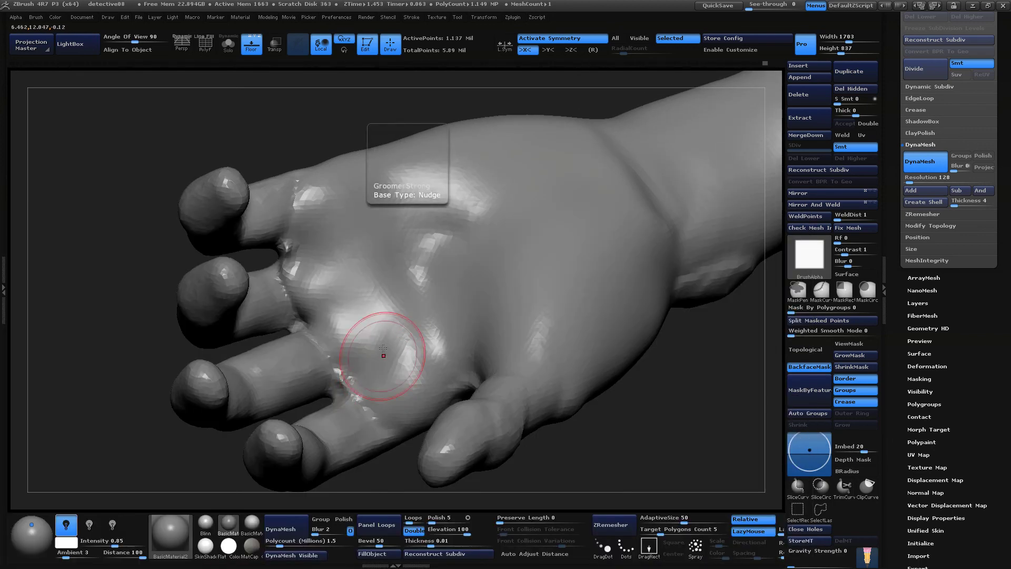
mouse_move(363, 375)
left_mouse_down()
mouse_move(363, 406)
mouse_move(391, 420)
mouse_move(377, 368)
mouse_move(416, 402)
mouse_move(387, 350)
mouse_move(409, 387)
mouse_move(382, 382)
mouse_move(408, 358)
left_mouse_up()
mouse_move(416, 274)
left_mouse_down()
mouse_move(327, 316)
mouse_move(325, 344)
mouse_move(371, 308)
mouse_move(348, 338)
mouse_move(342, 295)
mouse_move(383, 324)
mouse_move(369, 352)
left_mouse_up()
mouse_move(368, 342)
left_mouse_down("shift")
mouse_move(359, 318)
mouse_move(365, 289)
mouse_move(308, 261)
mouse_move(304, 275)
mouse_move(326, 263)
mouse_move(320, 246)
mouse_move(329, 280)
left_mouse_up("shift")
left_click_drag(330, 279, 322, 237, "shift")
left_click_drag(345, 121, 323, 204)
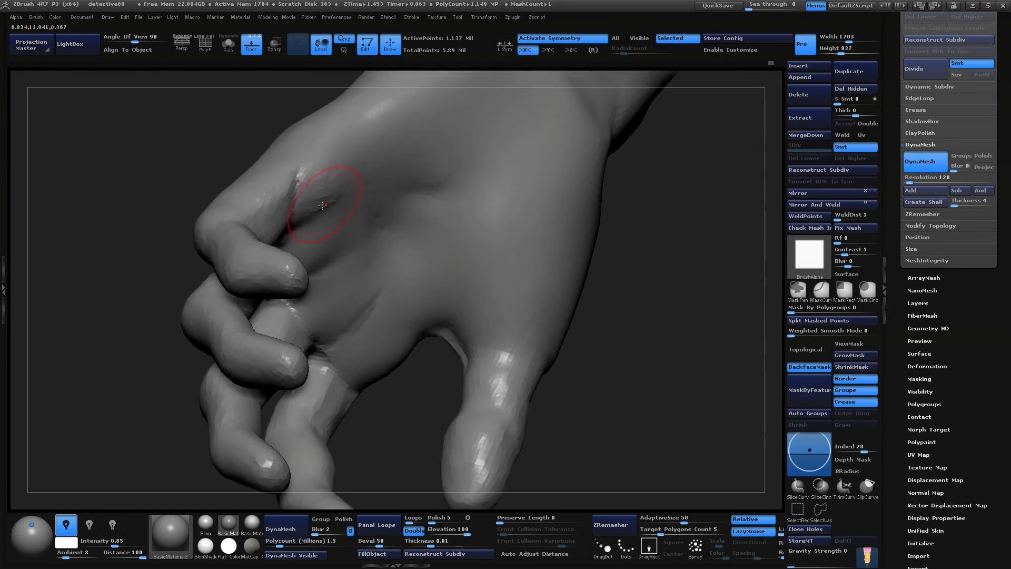
Build up the pad at the base of the little finger, smooth it, and extend the palm pad toward the thumb
left_click_drag(205, 158, 86, 244)
left_click_drag(606, 287, 676, 287)
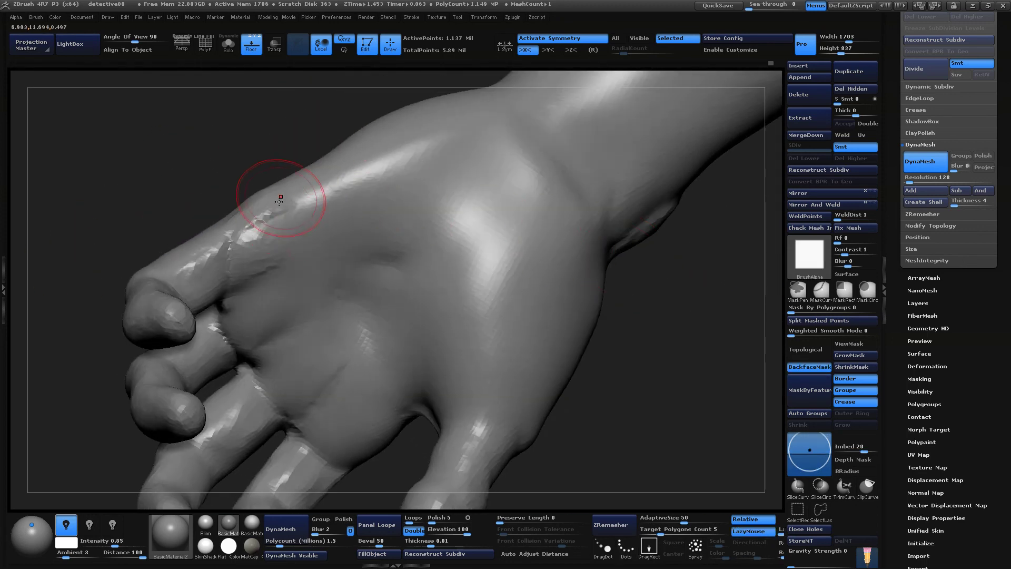
left_click_drag(262, 227, 271, 216)
left_click_drag(684, 360, 653, 324)
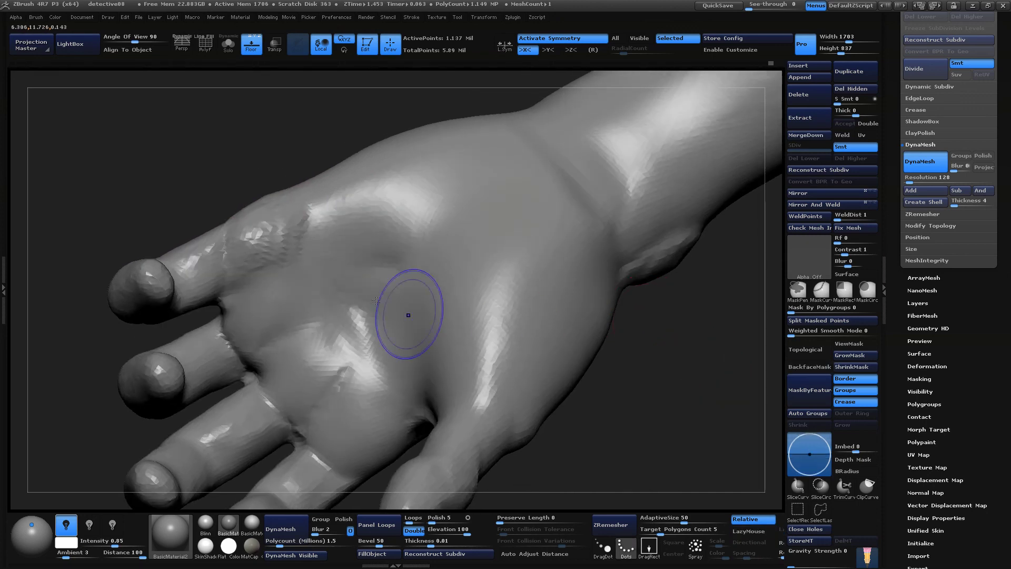
left_click_drag(257, 232, 275, 242, "shift")
left_click_drag(337, 358, 387, 377)
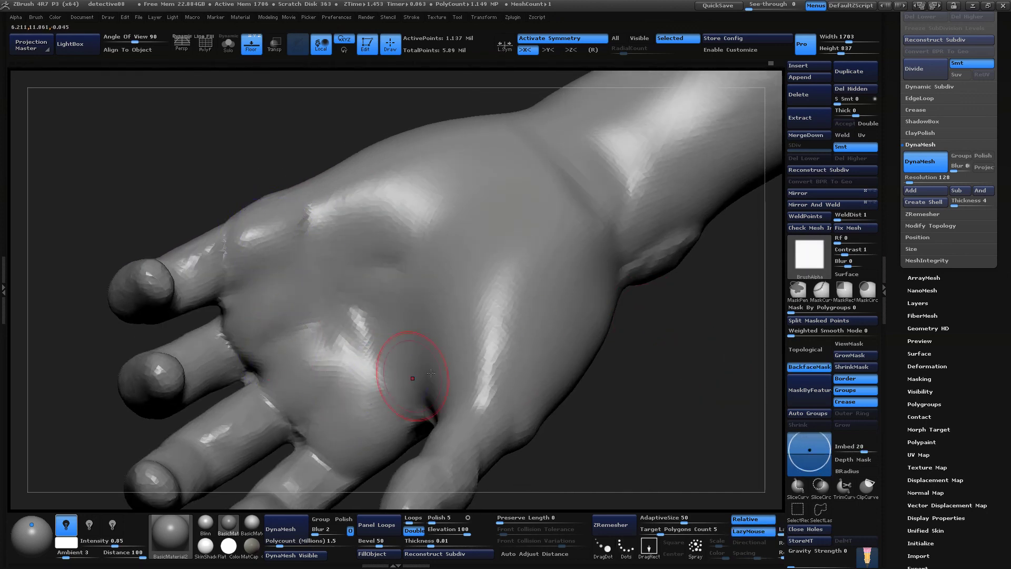
mouse_move(601, 384)
left_mouse_down()
mouse_move(639, 416)
mouse_move(652, 372)
mouse_move(614, 316)
mouse_move(564, 377)
left_mouse_up()
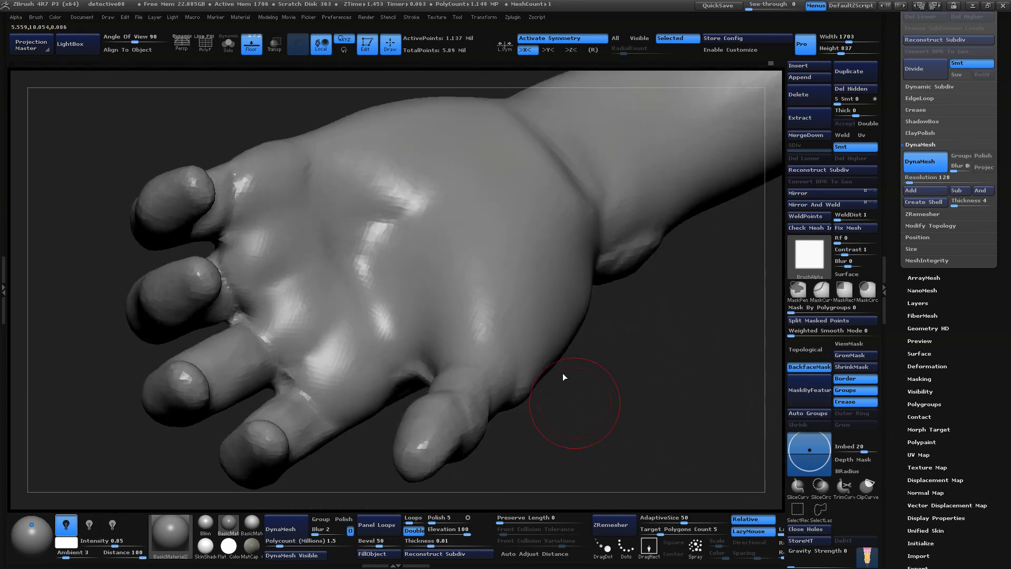
Sculpt the curved crease around the palm pads below the index and middle fingers with a larger, soft brush
key("space")
left_click(611, 261)
left_click_drag(679, 363, 686, 417)
key("space")
left_click_drag(491, 383, 497, 384)
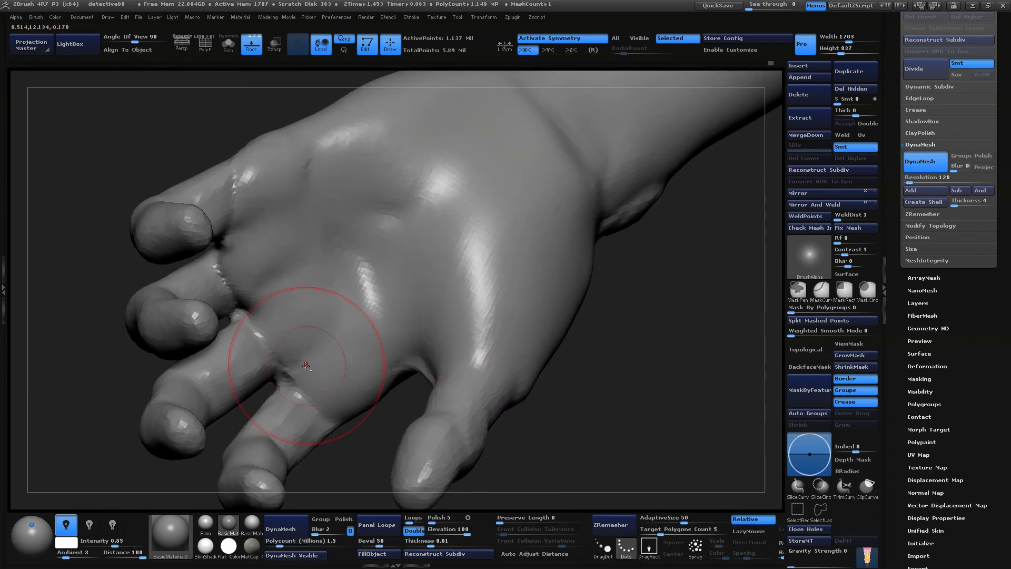
left_click_drag(376, 280, 288, 377)
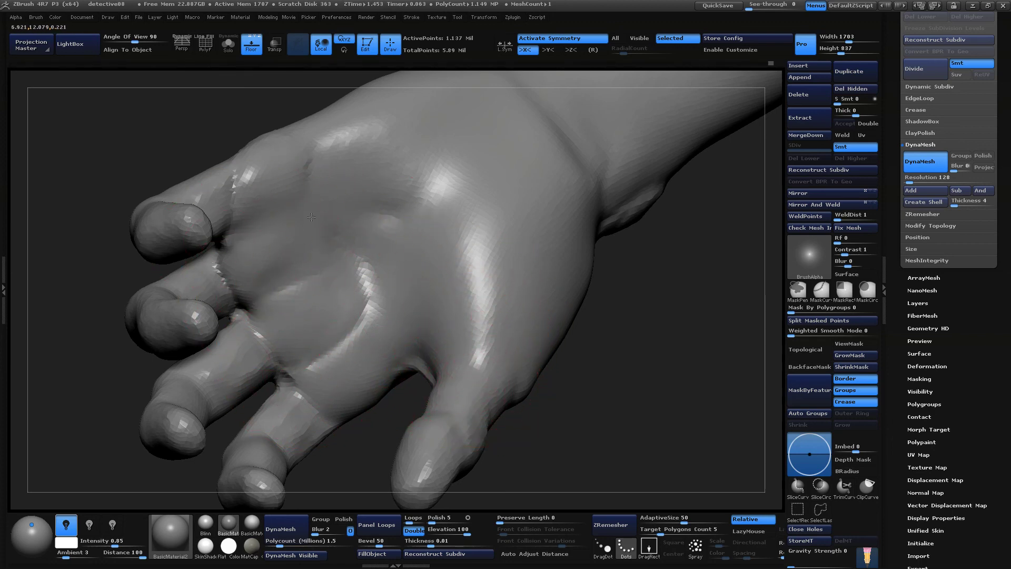
left_click_drag(593, 357, 589, 347)
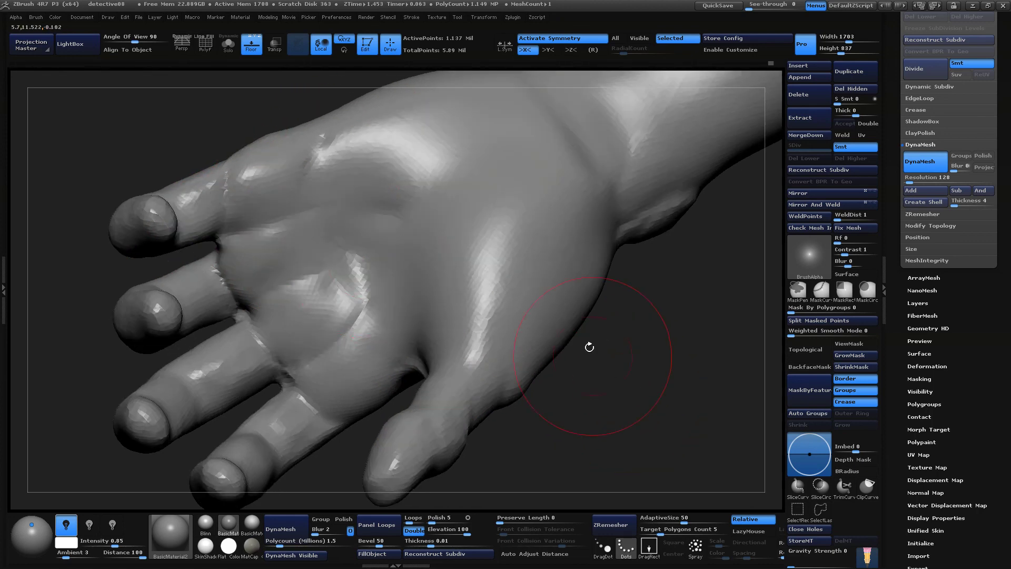
Deepen the crease between the thumb mound and the palm, and smooth the surrounding surface
left_click_drag(610, 428, 612, 425)
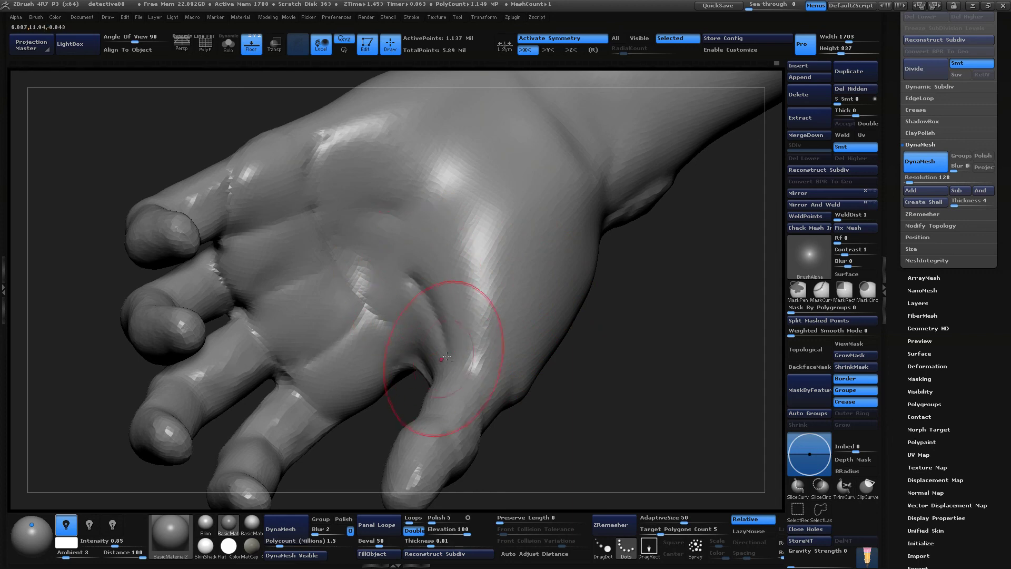
left_click_drag(558, 371, 564, 374)
mouse_move(420, 308)
left_mouse_down()
mouse_move(453, 356)
mouse_move(403, 298)
mouse_move(444, 329)
left_mouse_up()
left_click_drag(579, 327, 651, 288)
left_click_drag(732, 196, 605, 264, "alt")
left_click_drag(465, 289, 400, 298, "shift")
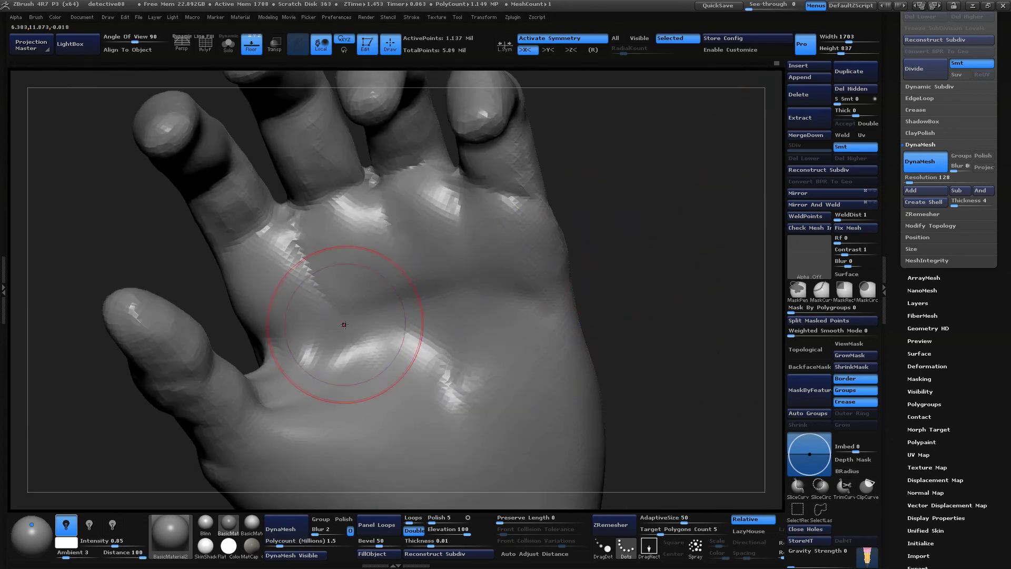
Carve the crease along the thumb mound from the centre of the palm down to the wrist
left_click_drag(642, 337, 548, 304, "alt")
mouse_move(263, 312)
left_mouse_down()
mouse_move(327, 342)
mouse_move(366, 387)
left_mouse_up()
left_click_drag(591, 380, 566, 248)
left_click_drag(287, 328, 315, 394)
mouse_move(456, 334)
left_mouse_down()
mouse_move(505, 269)
mouse_move(482, 337)
left_mouse_up()
left_click_drag(279, 292, 322, 403, "alt")
left_click_drag(299, 363, 348, 476)
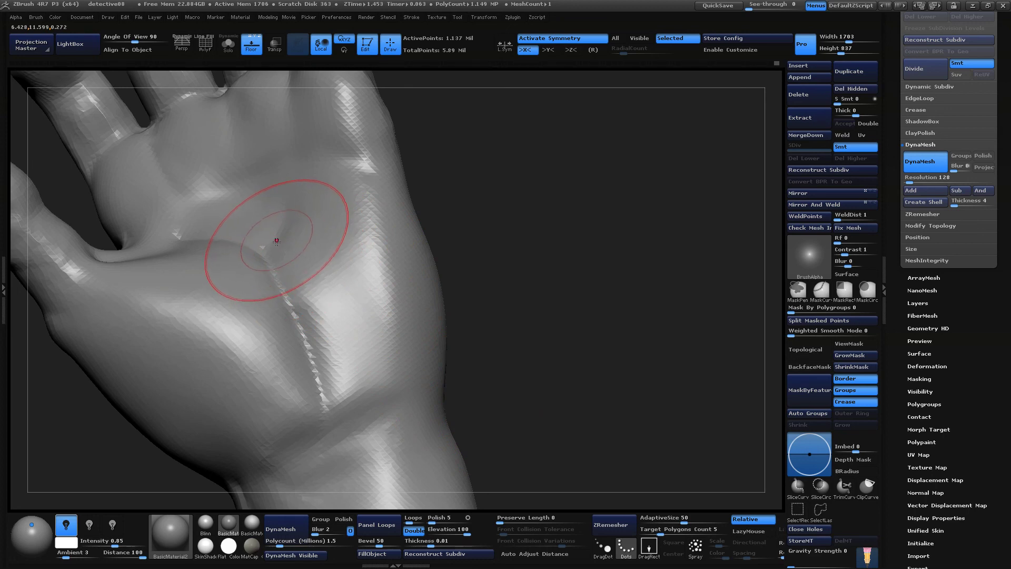
Add short creases fanning out from the centre of the palm toward the heel of the hand
left_click_drag(277, 240, 364, 324)
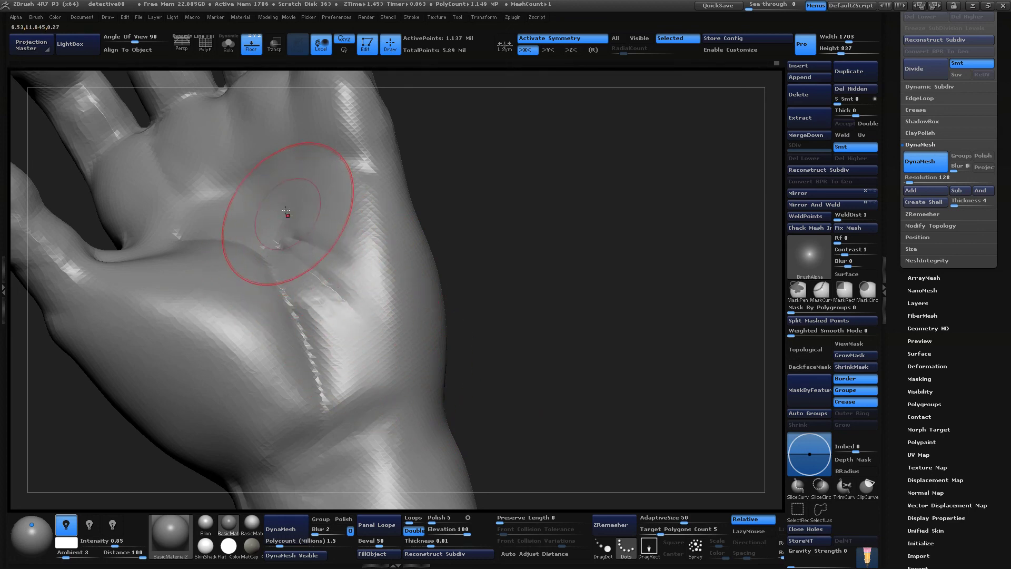
left_click_drag(568, 305, 543, 332)
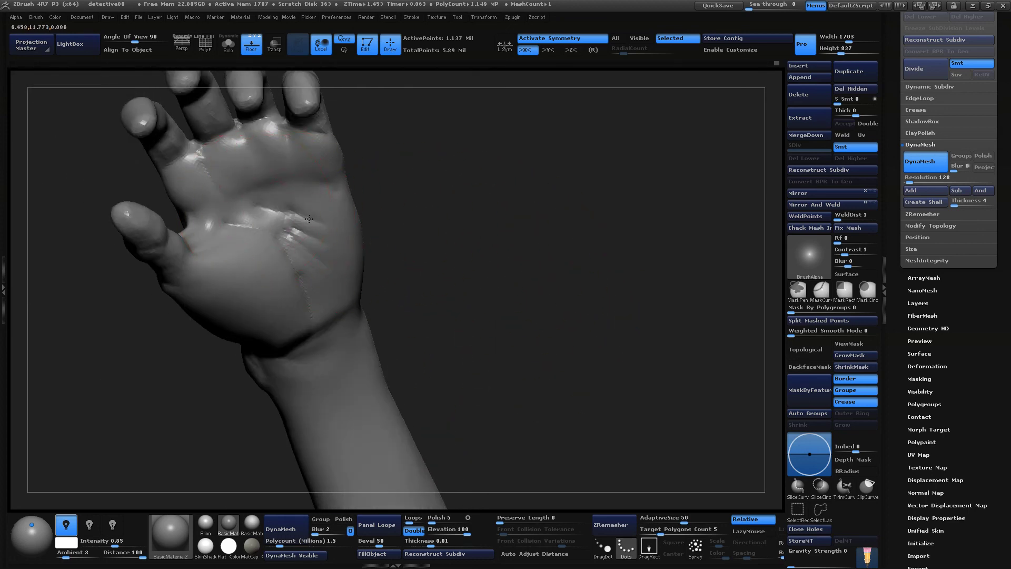
left_click_drag(377, 323, 360, 293)
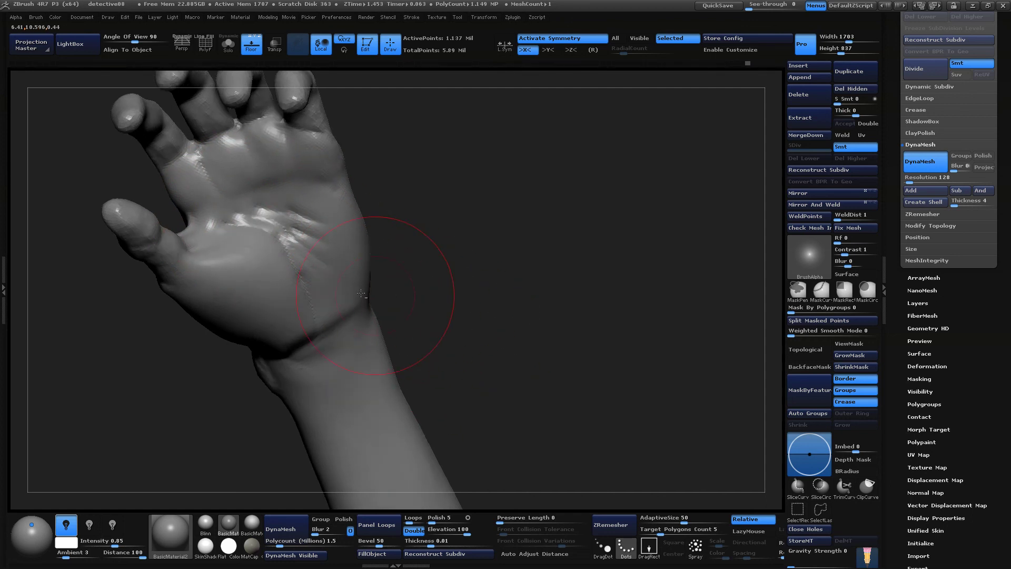
left_click_drag(487, 334, 463, 337)
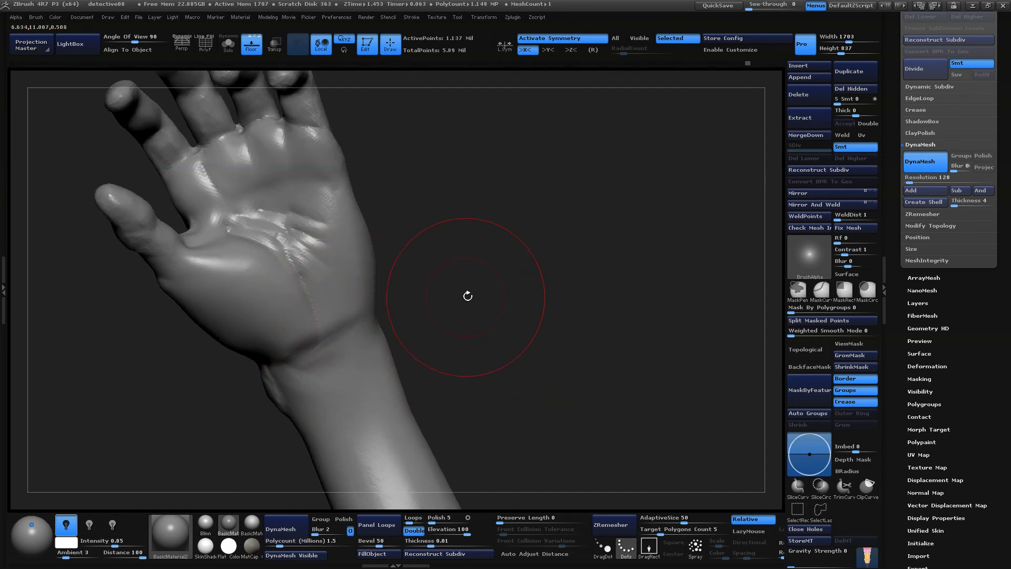
mouse_move(467, 296)
left_mouse_down()
mouse_move(305, 248)
mouse_move(271, 219)
mouse_move(451, 300)
mouse_move(431, 203)
mouse_move(391, 228)
left_mouse_up()
left_click_drag(282, 234, 306, 245)
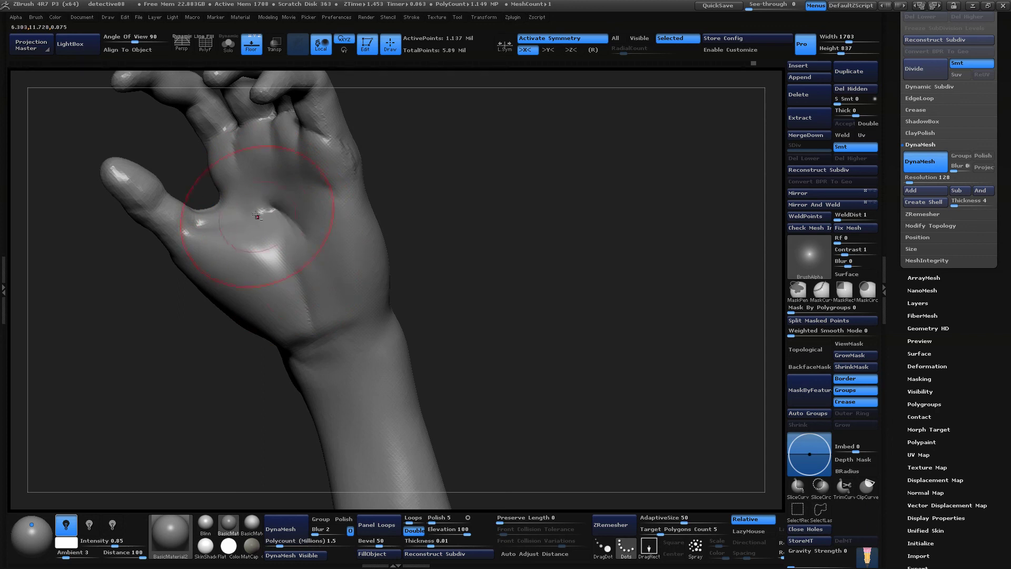
Smooth the central palm creases and shape the hollow between the thumb mound and the heel of the hand
mouse_move(256, 215)
left_mouse_down()
mouse_move(280, 253)
mouse_move(261, 226)
left_mouse_up()
left_click_drag(498, 273, 465, 282)
mouse_move(287, 232)
left_mouse_down("shift")
mouse_move(273, 224)
mouse_move(253, 237)
left_mouse_up("shift")
mouse_move(462, 235)
left_mouse_down()
mouse_move(526, 228)
mouse_move(528, 250)
mouse_move(472, 244)
mouse_move(523, 243)
mouse_move(526, 219)
mouse_move(533, 277)
left_mouse_up()
left_click_drag(310, 358, 319, 361, "shift")
left_click_drag(310, 320, 279, 389)
left_click_drag(543, 306, 550, 319)
mouse_move(309, 319)
left_mouse_down()
mouse_move(288, 383)
mouse_move(314, 333)
mouse_move(369, 363)
mouse_move(342, 368)
left_mouse_up()
left_click_drag(541, 278, 545, 306)
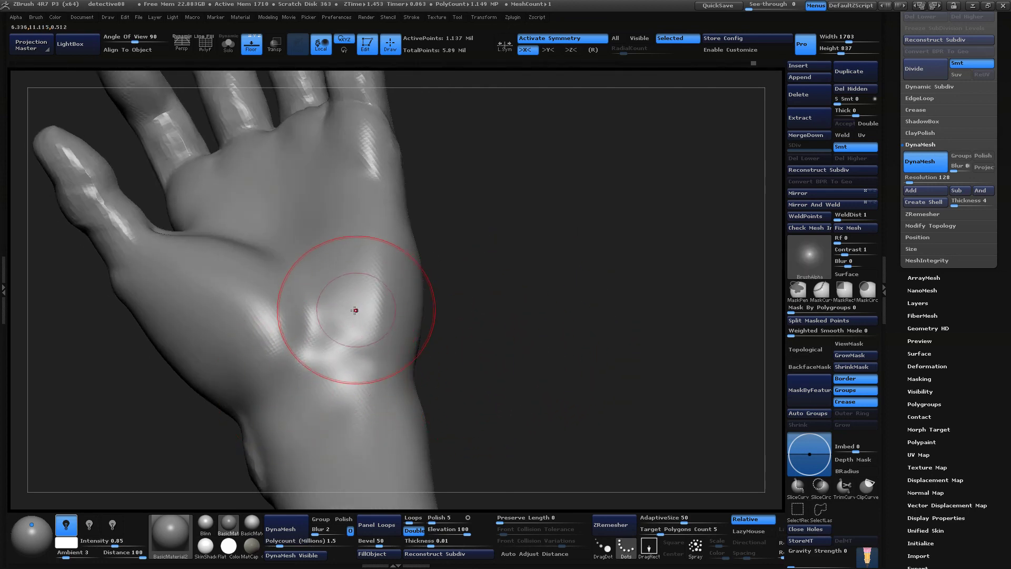
Build up the inner wrist below the heel of the hand and add tendon lines with a smaller brush
key("space")
left_click(342, 264)
left_click_drag(466, 322, 439, 327)
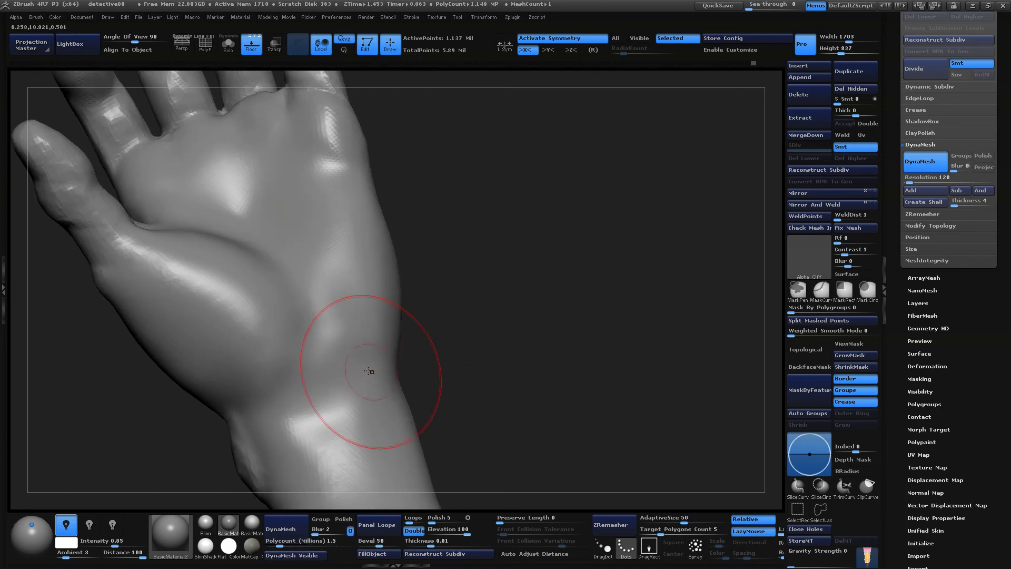
key("space")
mouse_move(369, 370)
left_mouse_down()
mouse_move(361, 369)
mouse_move(343, 483)
left_mouse_up()
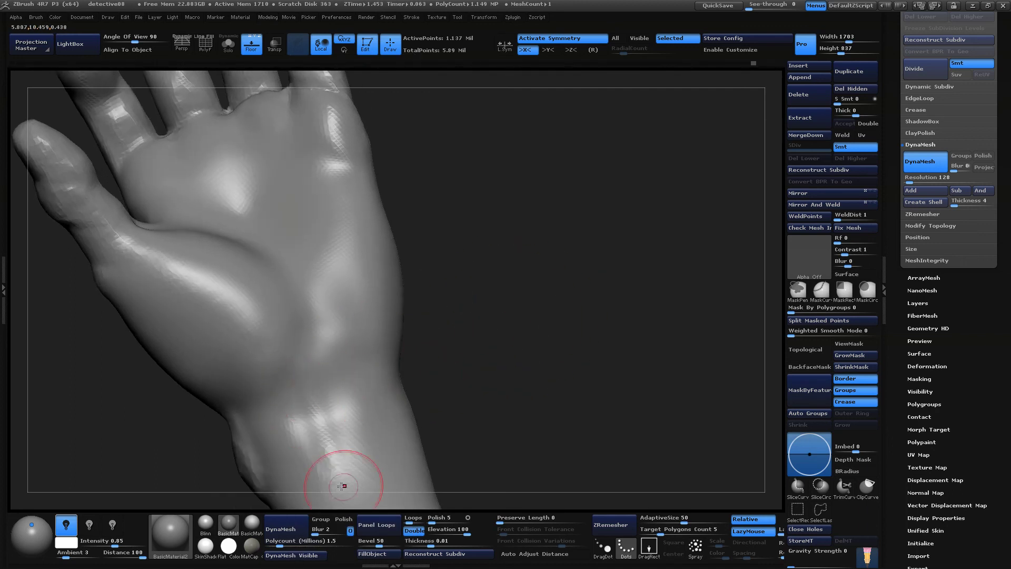
left_click_drag(316, 369, 352, 501)
Define the groove between the inner wrist tendons and soften their transition into the palm
left_click_drag(451, 404, 439, 315, "alt")
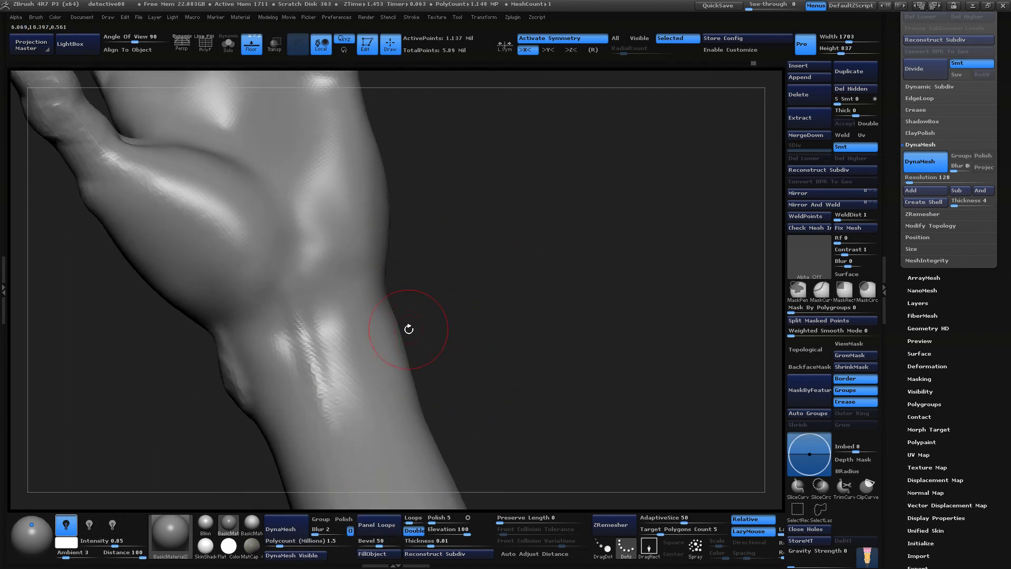
mouse_move(305, 285)
left_mouse_down()
mouse_move(332, 444)
mouse_move(353, 485)
left_mouse_up()
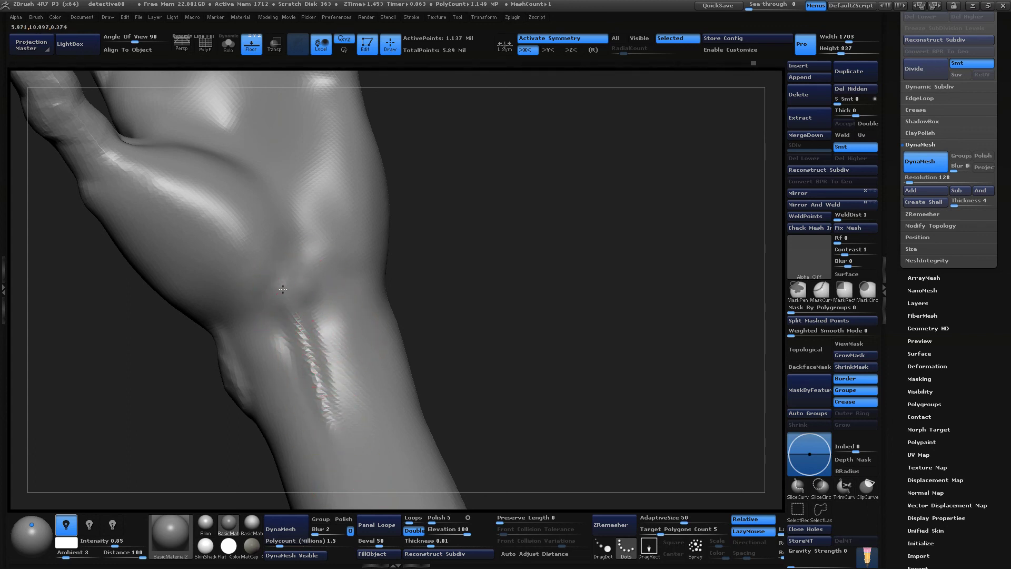
left_click_drag(284, 282, 324, 401, "shift")
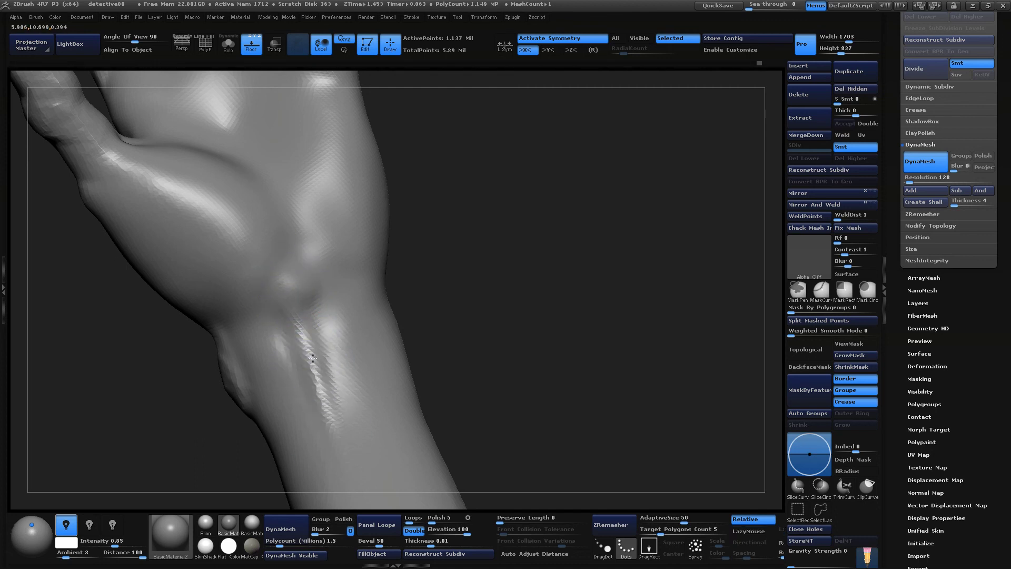
key("l")
mouse_move(424, 319)
left_mouse_down()
mouse_move(499, 333)
mouse_move(519, 311)
mouse_move(456, 267)
mouse_move(459, 256)
left_mouse_up()
Adjust the contour of the wrist and lower forearm with a larger Move brush
key("b")
left_click(511, 261)
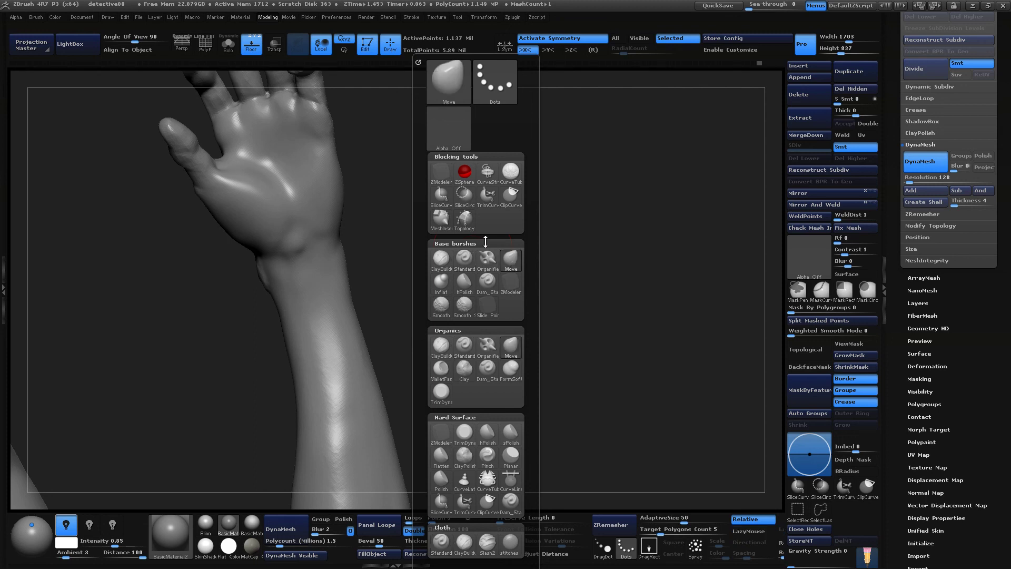
key("space")
mouse_move(373, 293)
left_mouse_down()
mouse_move(387, 293)
mouse_move(420, 349)
left_mouse_up()
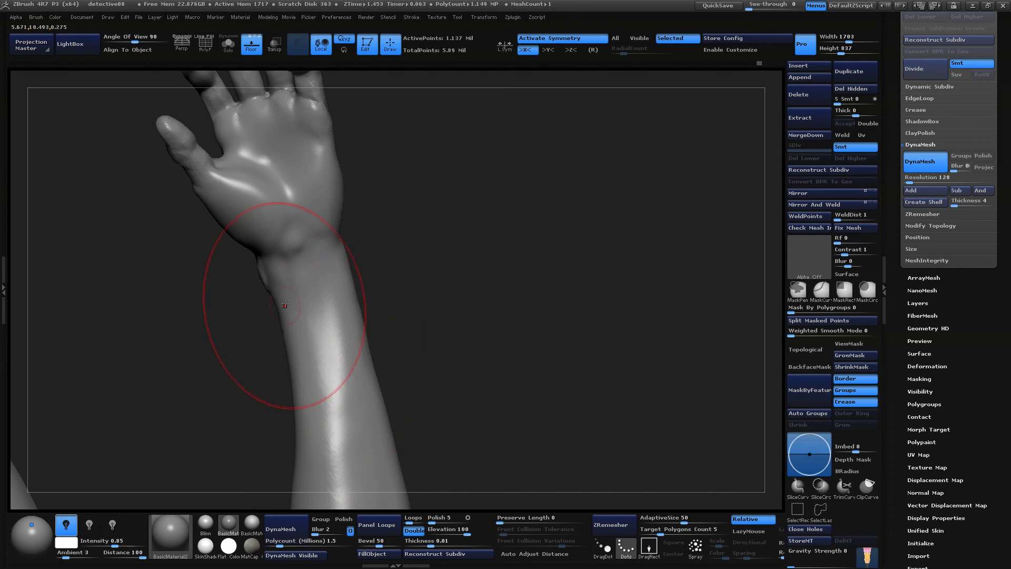
left_click_drag(421, 303, 496, 237, "alt")
mouse_move(603, 266)
left_mouse_down()
mouse_move(638, 322)
mouse_move(598, 338)
mouse_move(379, 293)
mouse_move(398, 309)
mouse_move(326, 319)
left_mouse_up()
left_click_drag(390, 338, 449, 347)
Refine the wrist and hand silhouette from the back with the Move brush
mouse_move(365, 324)
left_mouse_down()
mouse_move(524, 243)
mouse_move(479, 321)
mouse_move(538, 278)
mouse_move(501, 218)
mouse_move(449, 215)
mouse_move(342, 308)
mouse_move(295, 294)
mouse_move(257, 311)
mouse_move(249, 379)
mouse_move(210, 343)
mouse_move(226, 416)
left_mouse_up()
left_click_drag(208, 380, 250, 386)
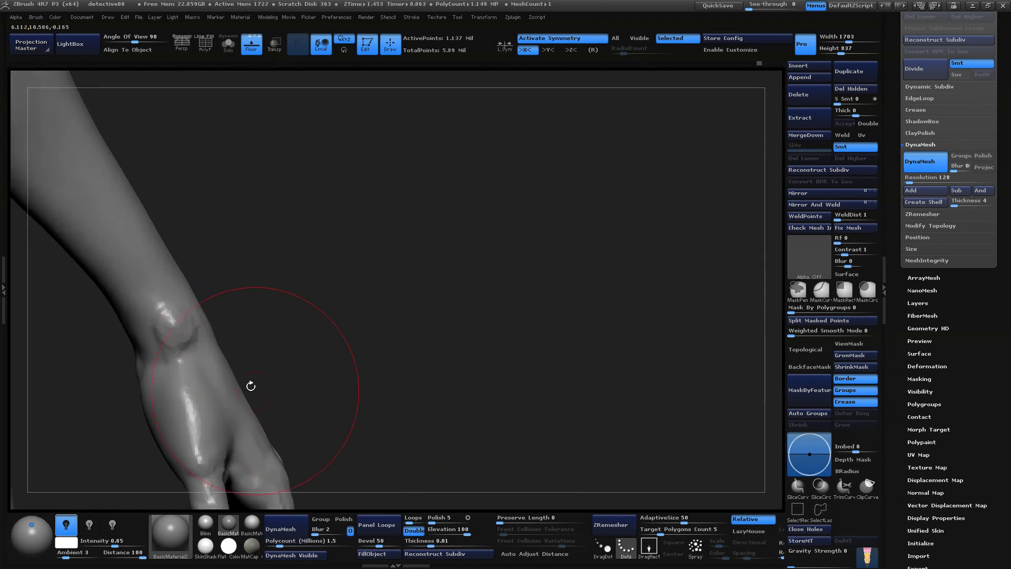
left_click_drag(314, 361, 250, 392)
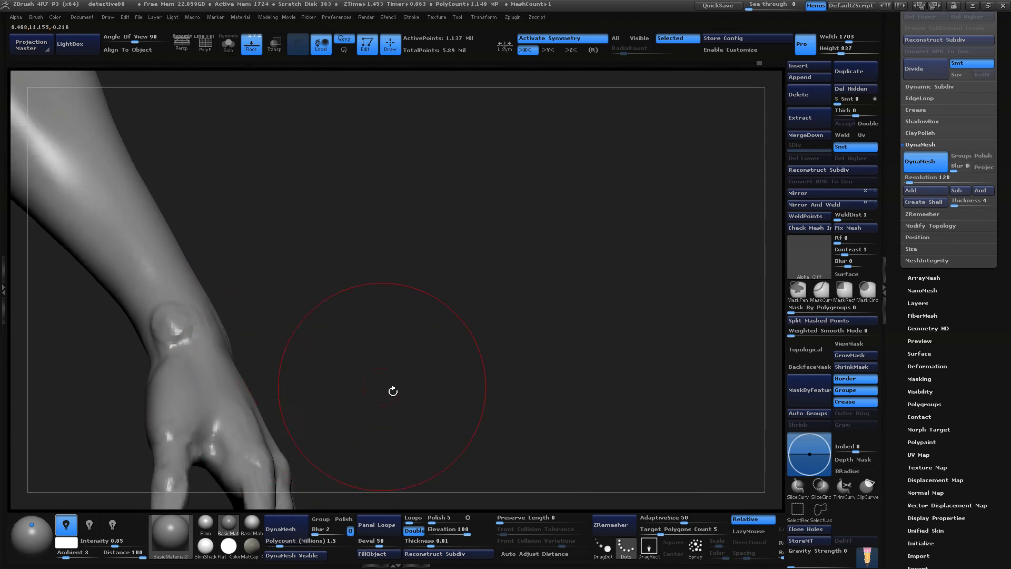
left_click_drag(393, 390, 452, 284)
Adjust the shape and spacing of the fingers with the Move brush and topological masking
mouse_move(369, 272)
left_mouse_down("alt")
mouse_move(429, 331)
mouse_move(481, 223)
mouse_move(456, 273)
mouse_move(456, 355)
mouse_move(456, 318)
mouse_move(174, 300)
mouse_move(430, 322)
mouse_move(316, 337)
mouse_move(263, 333)
left_mouse_up("alt")
left_click_drag(468, 198, 570, 130)
left_click_drag(548, 176, 450, 202)
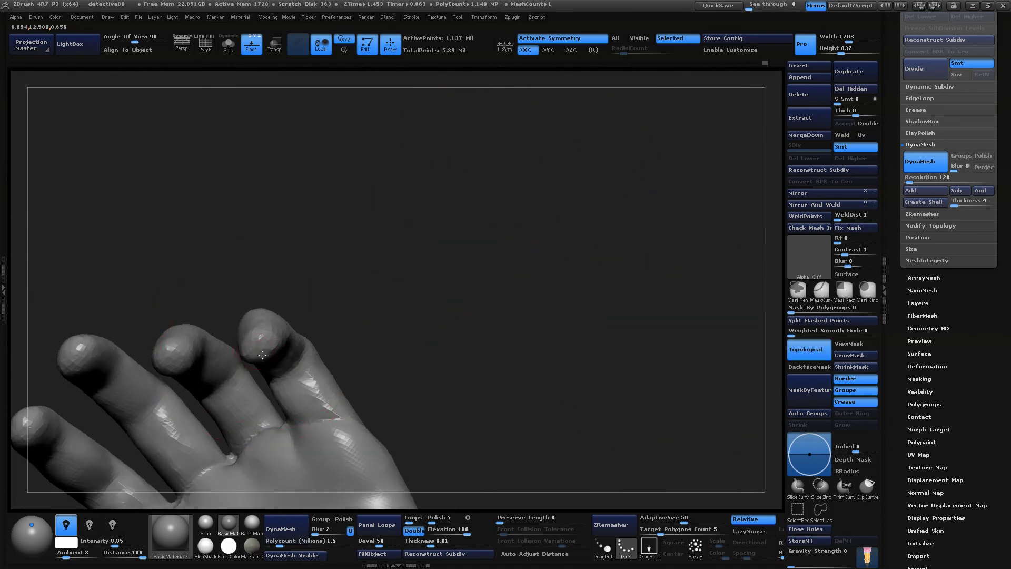
left_click_drag(470, 316, 431, 279)
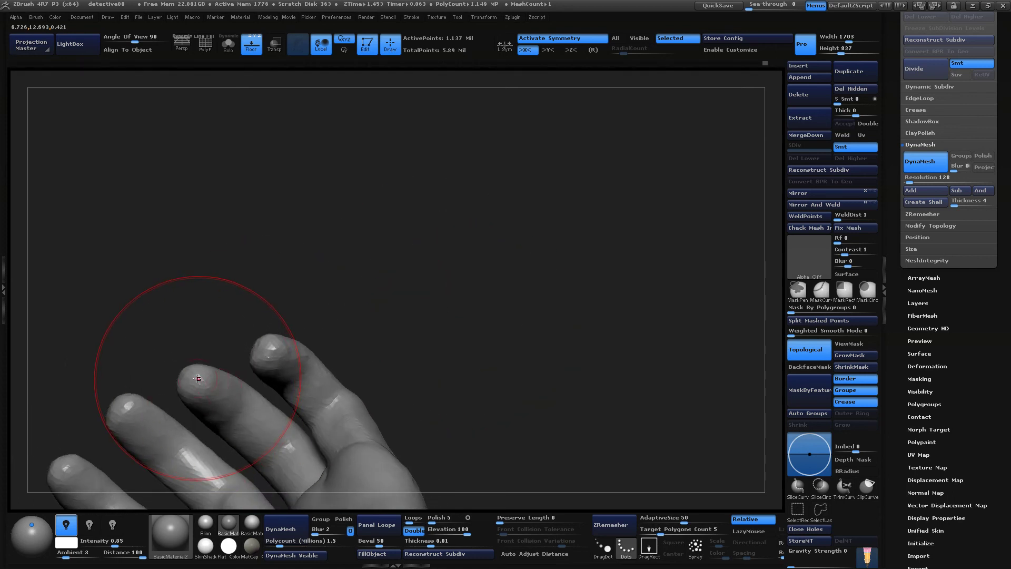
mouse_move(216, 295)
left_mouse_down()
mouse_move(221, 273)
mouse_move(282, 231)
mouse_move(326, 124)
mouse_move(165, 341)
left_mouse_up()
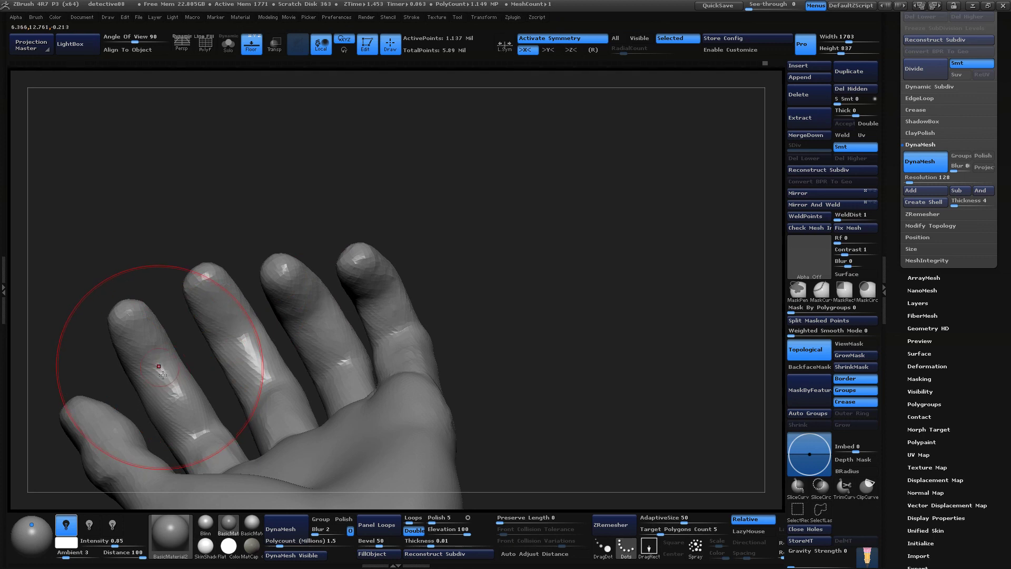
Switch to the Move Topological brush, enlarge it, and adjust the tip of the index finger
left_click(814, 360)
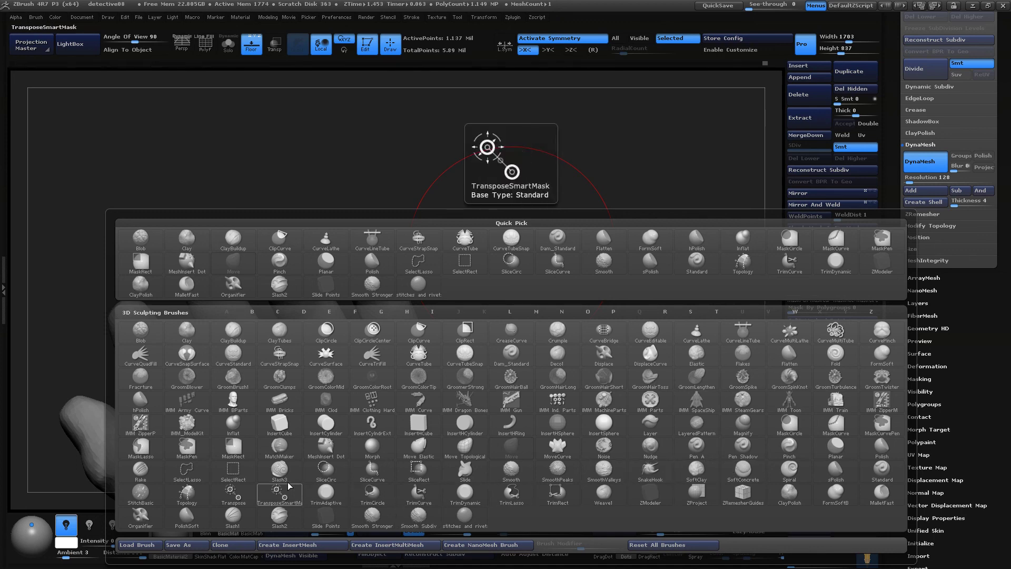
left_click(466, 449)
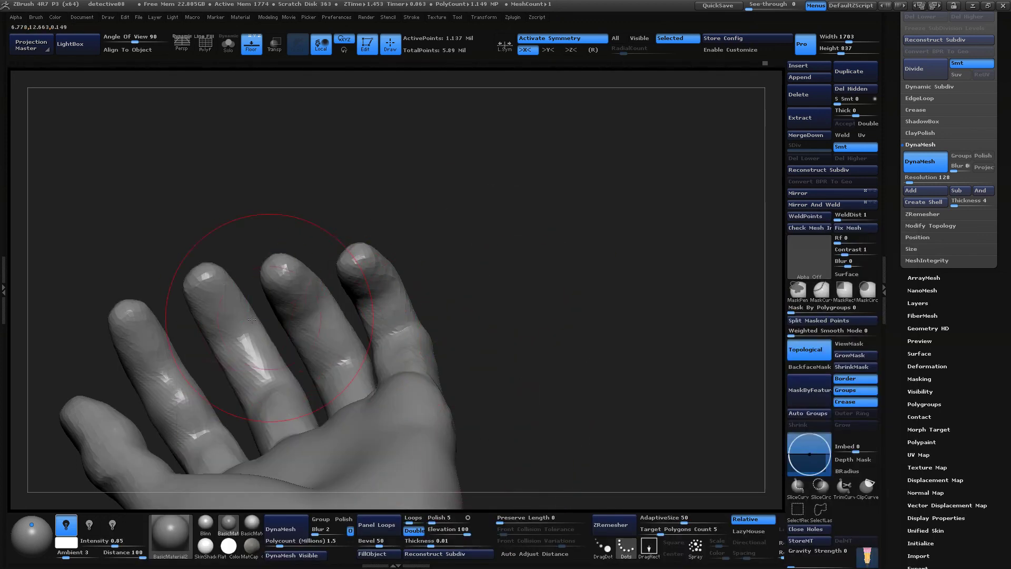
key("space")
left_click_drag(144, 331, 146, 333)
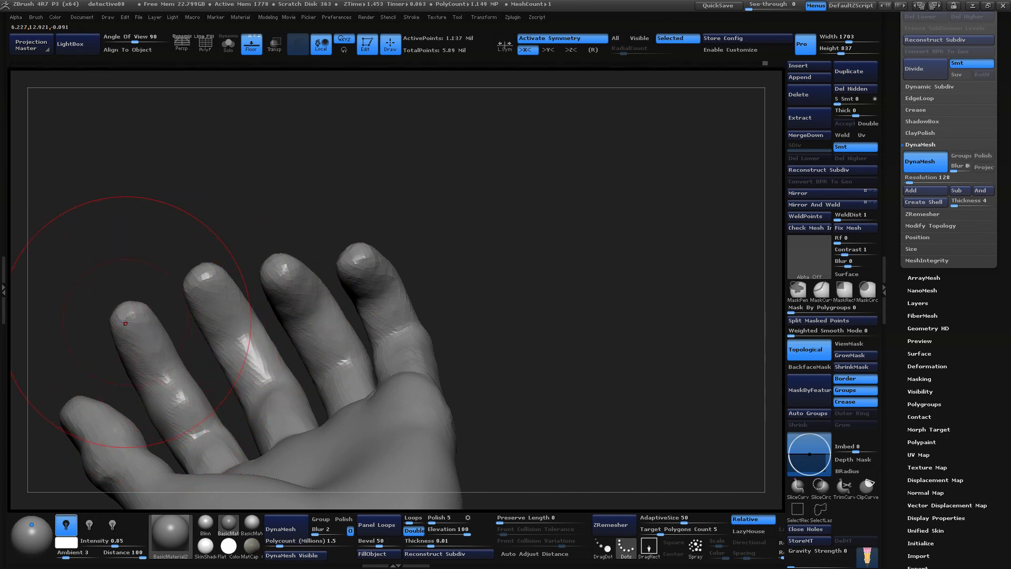
Refine the bend and tips of the fingers and the area near the thumb web with the Move Topological brush
left_click_drag(165, 239, 574, 274)
left_click_drag(372, 277, 466, 327)
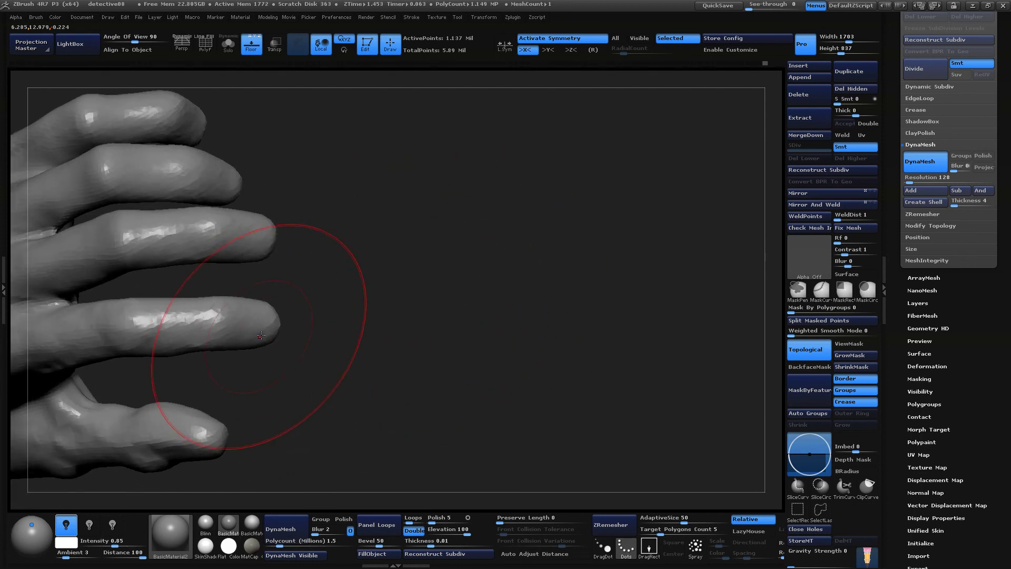
left_click_drag(255, 332, 253, 335)
left_click_drag(353, 271, 364, 426)
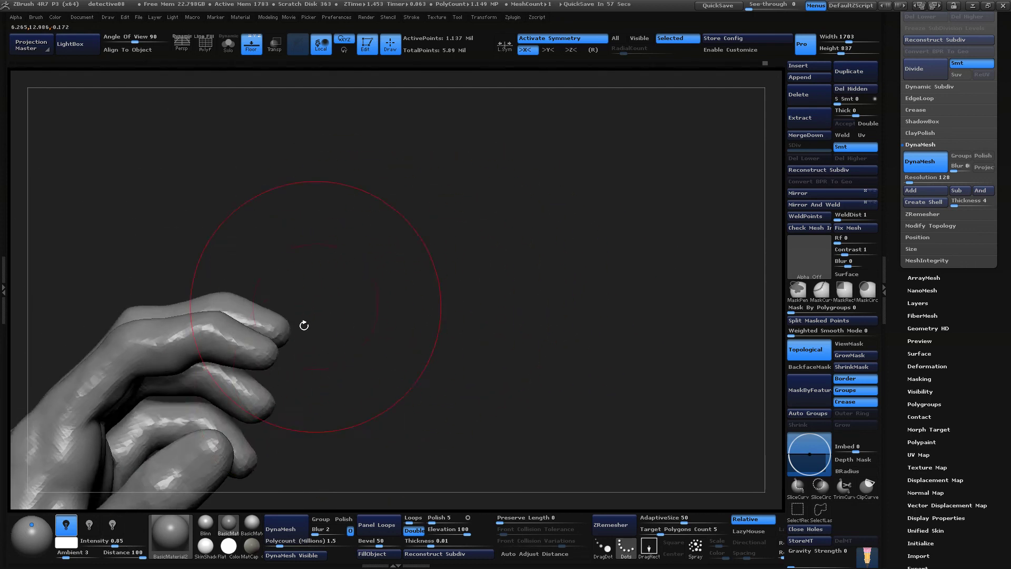
left_click_drag(267, 360, 263, 373)
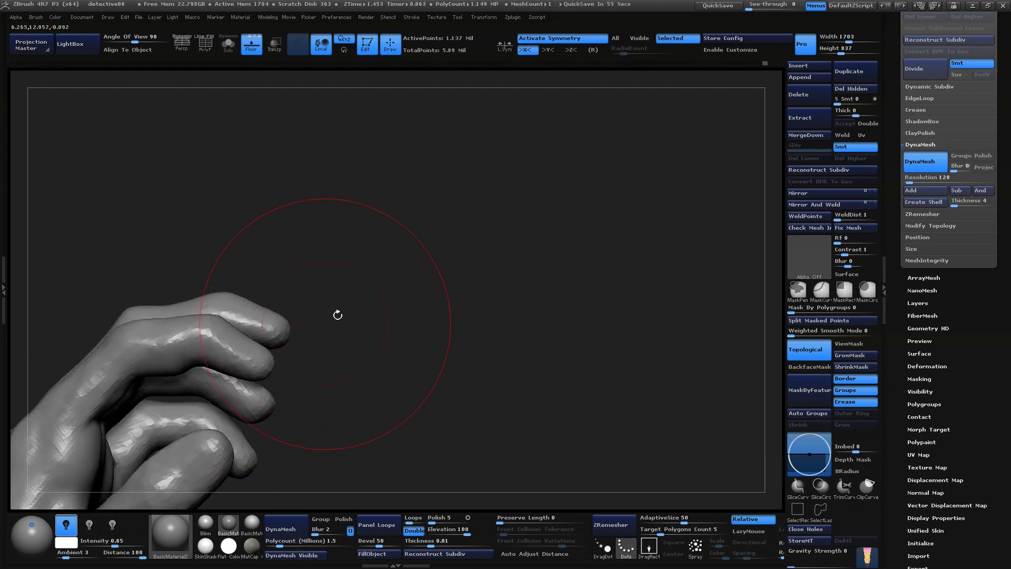
mouse_move(421, 342)
left_mouse_down()
mouse_move(459, 295)
mouse_move(453, 305)
left_mouse_up()
left_click_drag(108, 409, 113, 419)
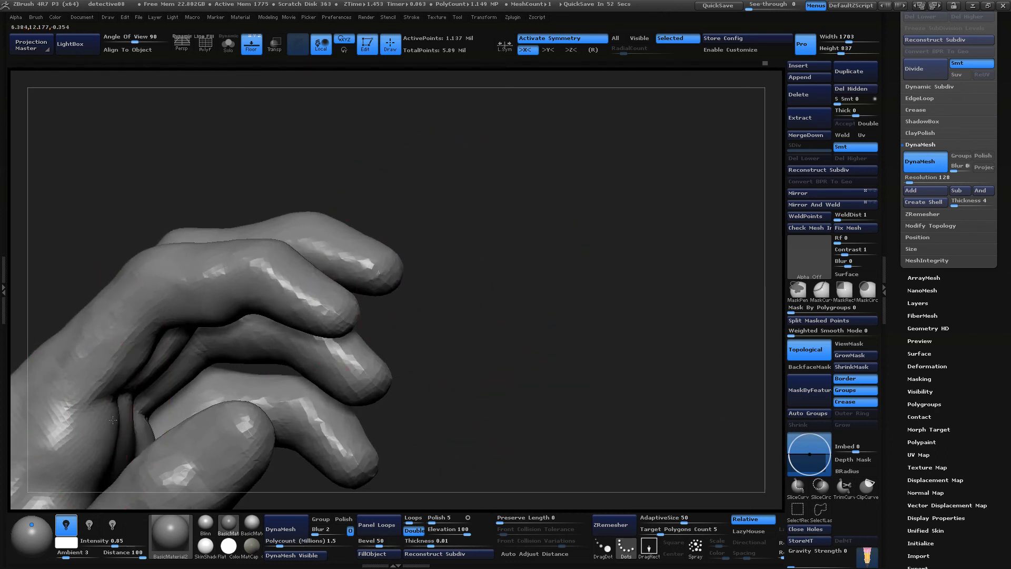
Adjust the shape of the curled fingers from the side and palm views with the Move Topological brush
left_click_drag(513, 332, 556, 260)
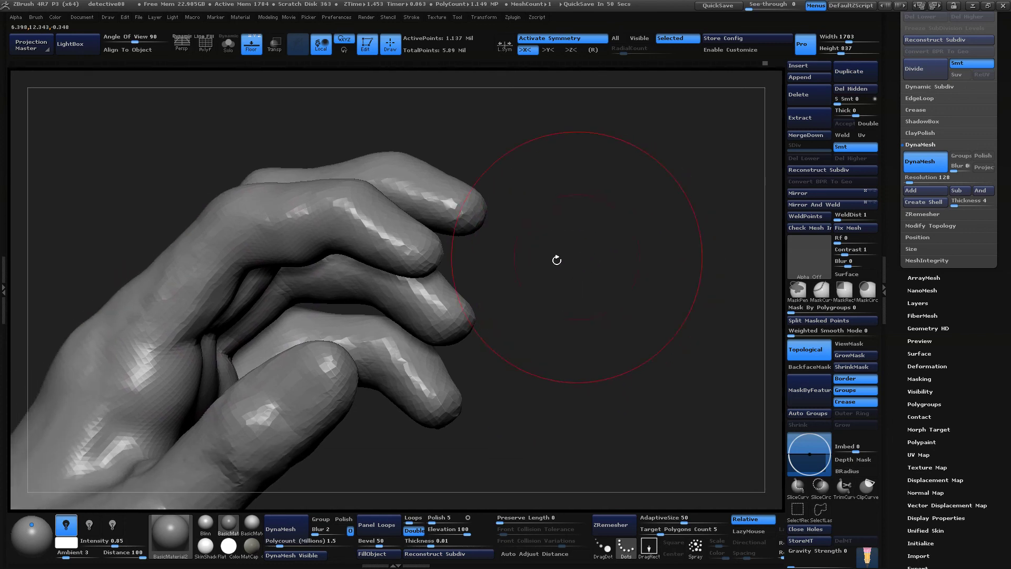
left_click_drag(553, 342, 534, 310)
left_click_drag(304, 373, 316, 382)
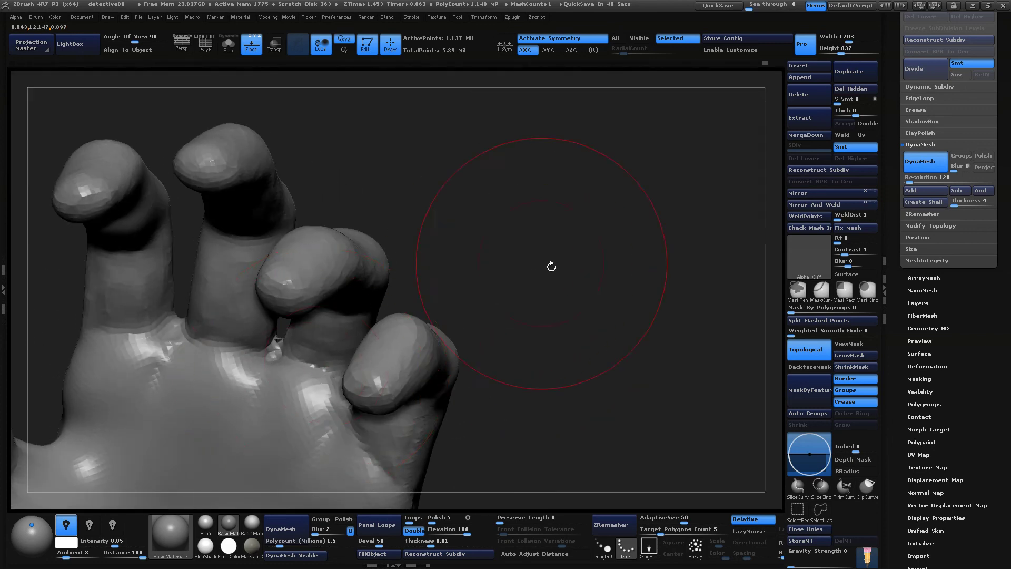
left_click_drag(551, 267, 292, 395)
mouse_move(553, 326)
left_mouse_down()
mouse_move(505, 274)
mouse_move(471, 270)
left_mouse_up()
Switch to the regular Move brush without topological masking and set a small draw size for the webbing between the fingers
key("space")
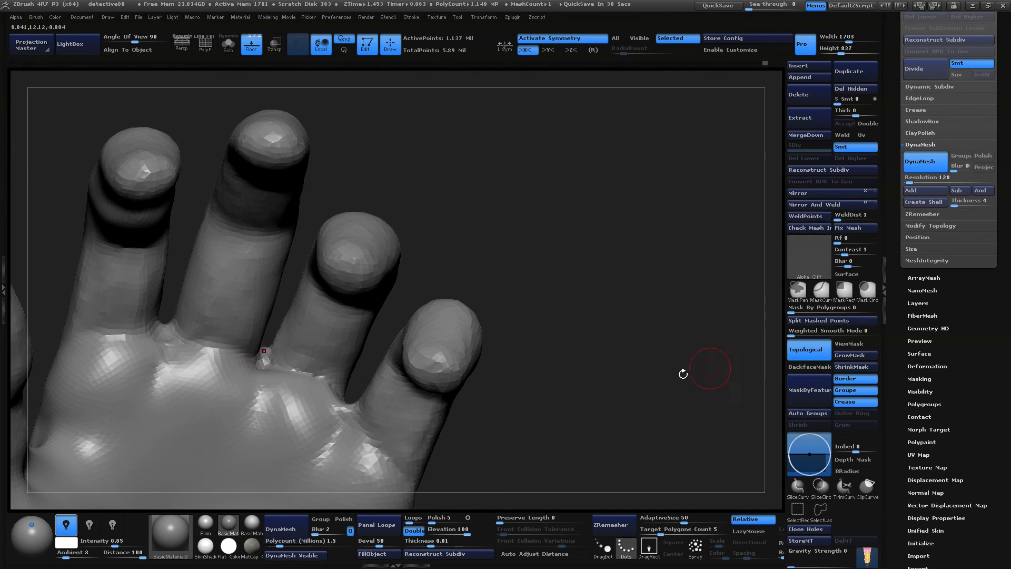
key("b")
left_click(672, 260)
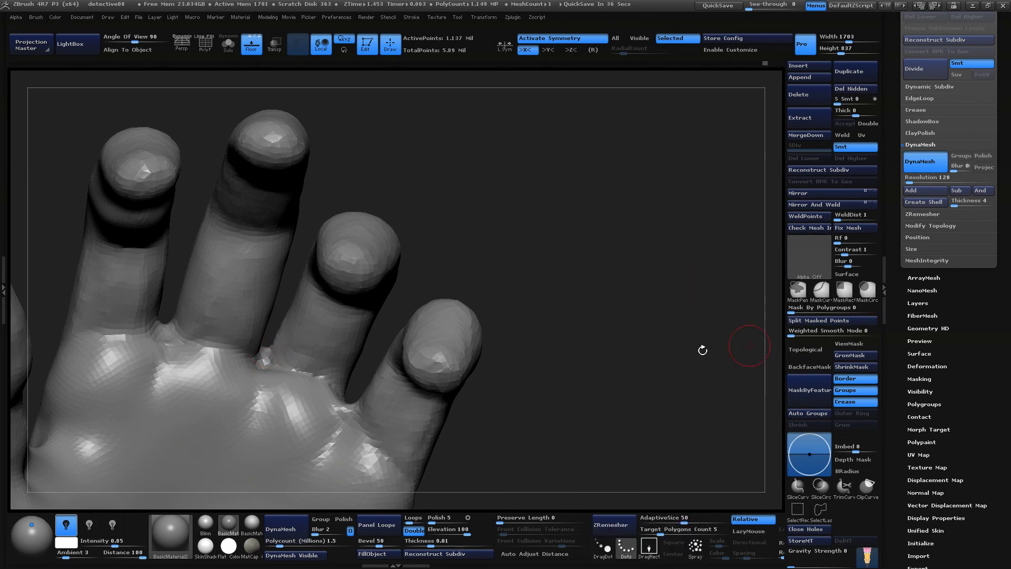
key("space")
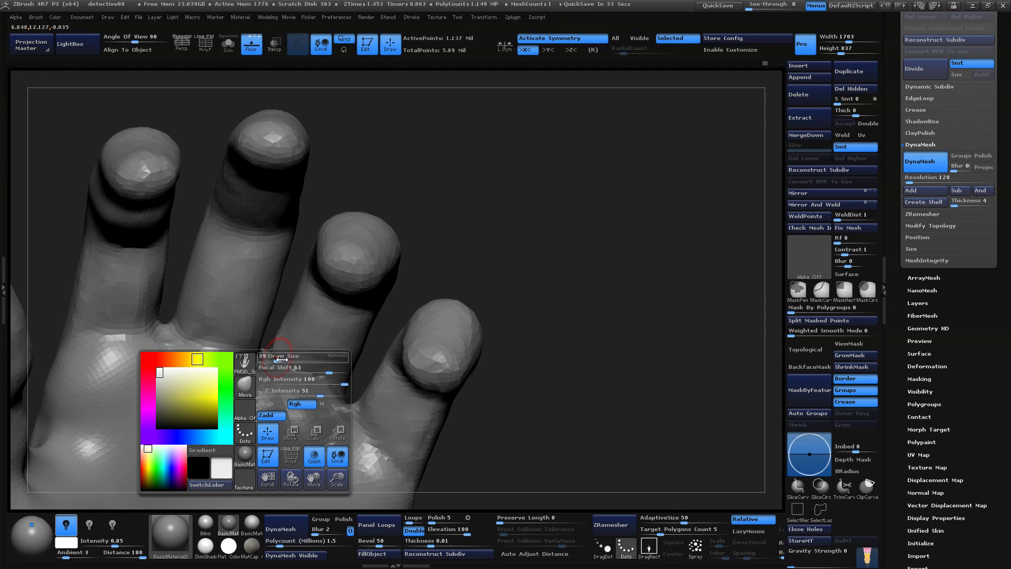
left_click(284, 359)
Remesh the body with DynaMesh to even out the stretched geometry between the fingers
left_click_drag(530, 269, 584, 411)
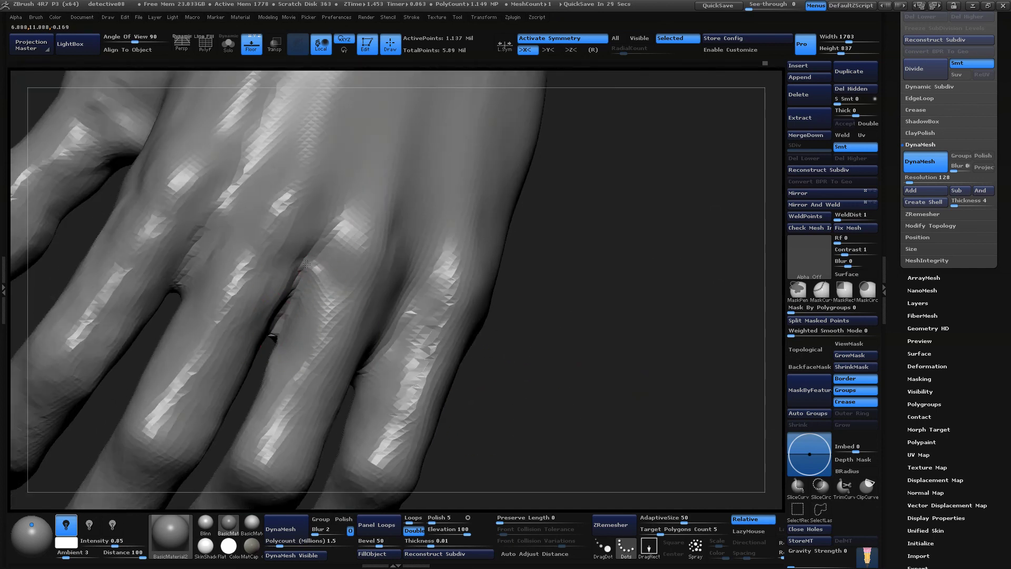
left_click_drag(631, 311, 613, 428, "ctrl")
left_click_drag(593, 372, 590, 375, "ctrl")
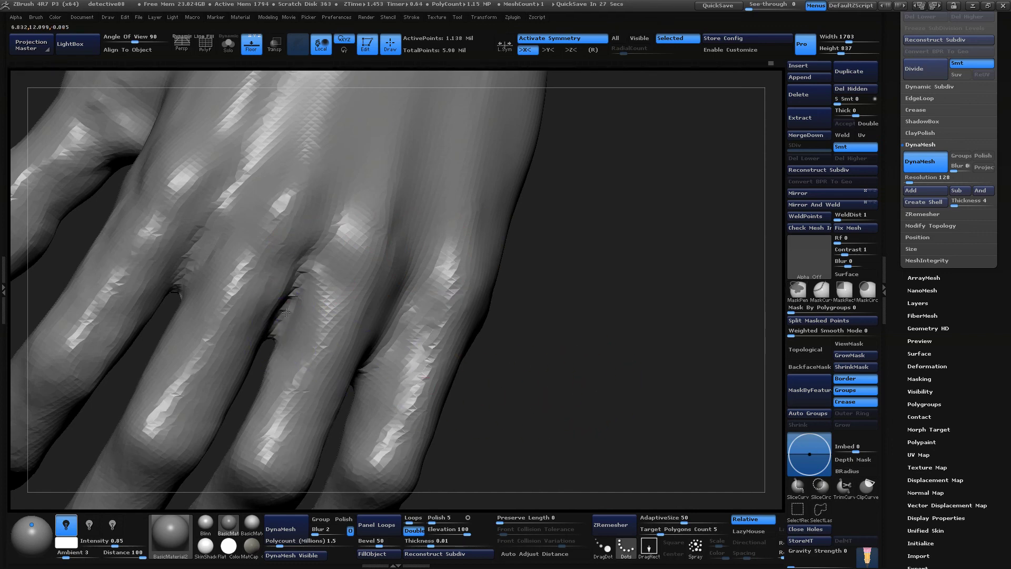
mouse_move(571, 293)
left_mouse_down("alt")
mouse_move(595, 361)
mouse_move(616, 174)
mouse_move(583, 335)
mouse_move(614, 301)
mouse_move(620, 264)
mouse_move(598, 295)
left_mouse_up("alt")
Select the Dam_Standard brush for detailing the palm side of the fingers
key("space")
key("space")
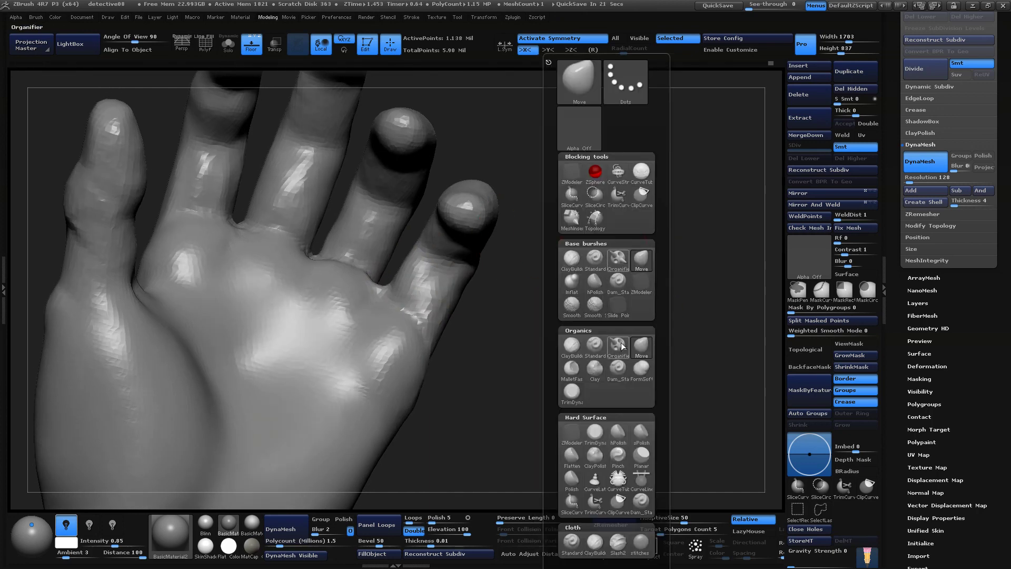
left_click(616, 377)
mouse_move(616, 377)
left_mouse_down()
mouse_move(627, 348)
mouse_move(614, 320)
mouse_move(402, 419)
left_mouse_up()
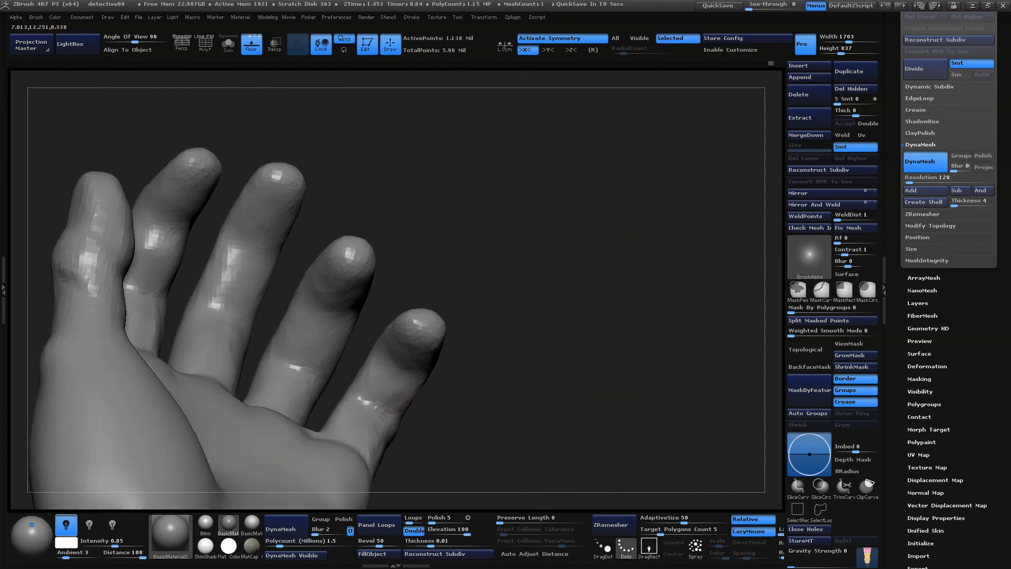
Examine the whole figure from the front, isolating the body in Solo mode and bringing back the other subtools
left_click_drag(485, 400, 509, 252)
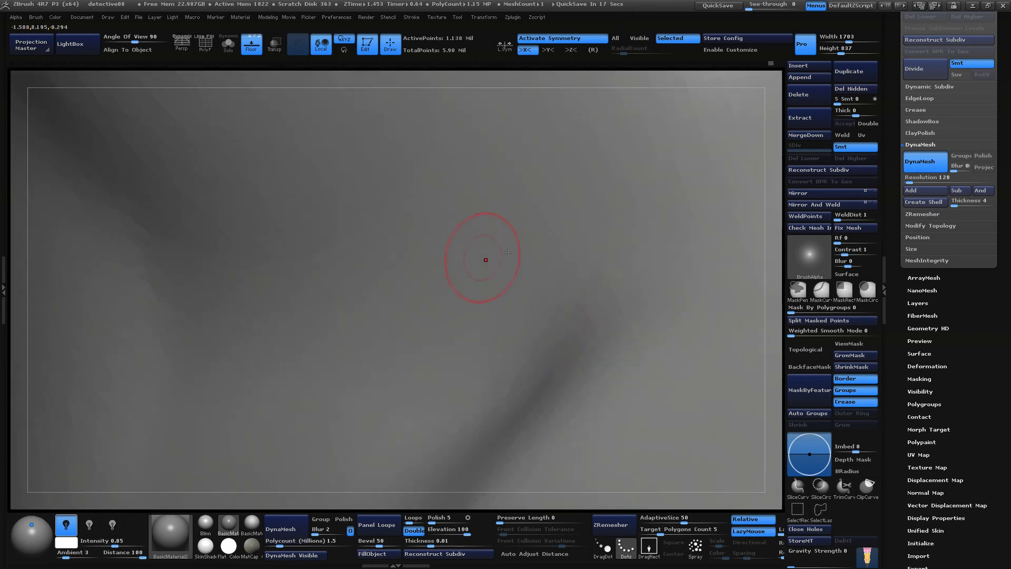
mouse_move(772, 168)
left_mouse_down()
mouse_move(716, 163)
mouse_move(704, 203)
left_mouse_up()
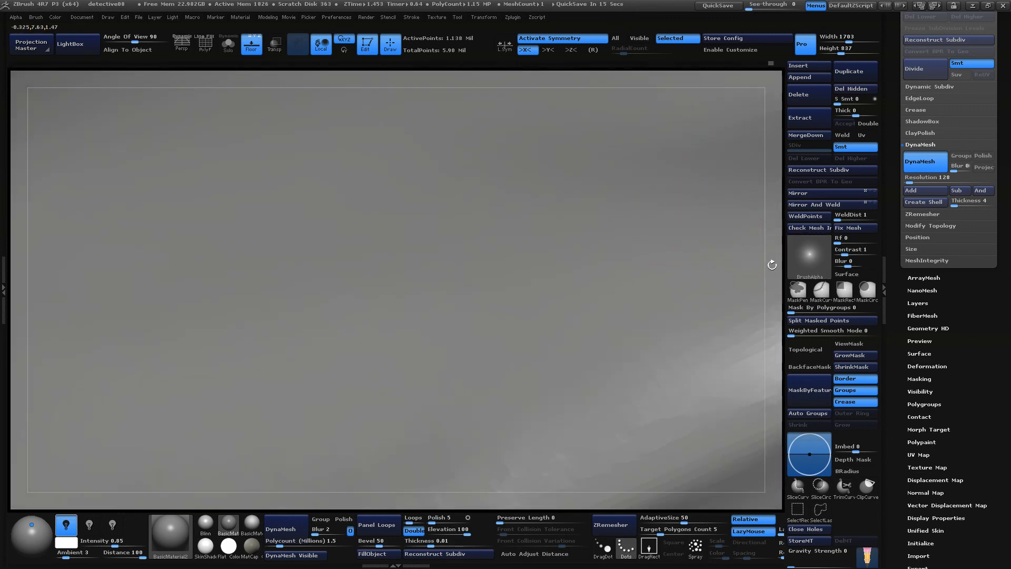
left_click_drag(772, 265, 682, 219, "alt")
left_click_drag(772, 221, 367, 269)
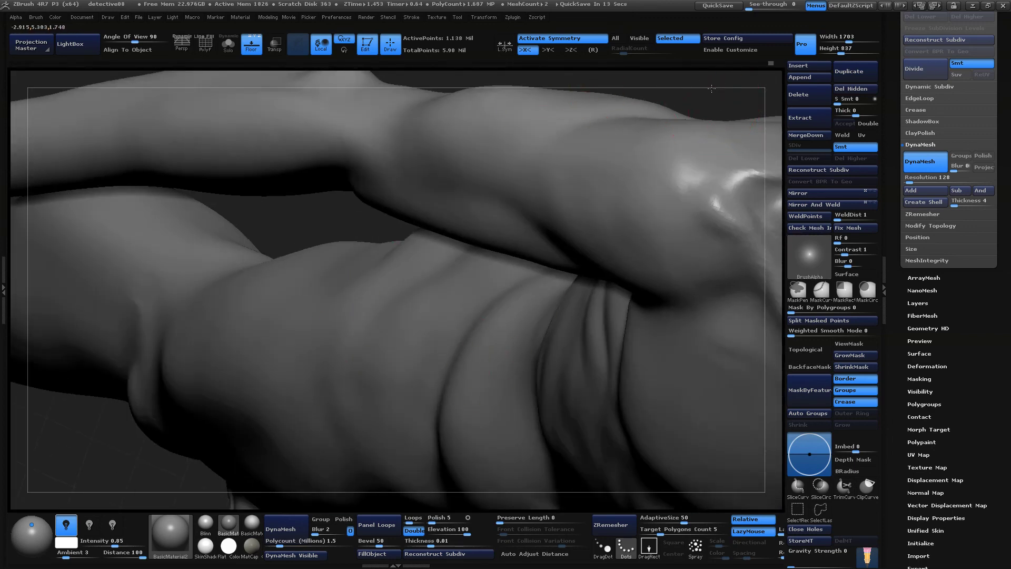
left_click_drag(712, 89, 223, 388)
left_click(233, 50)
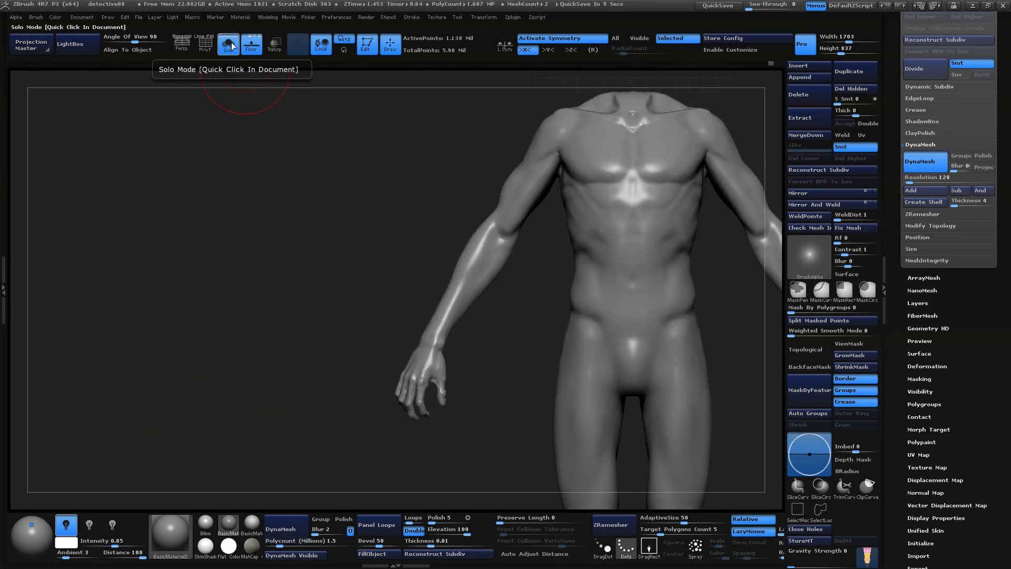
left_click_drag(211, 306, 119, 311, "alt")
left_click(233, 46)
left_click_drag(737, 187, 582, 384, "alt")
Display the polyframe with its polygroup colours and frame the forearm and hand
left_click(205, 45)
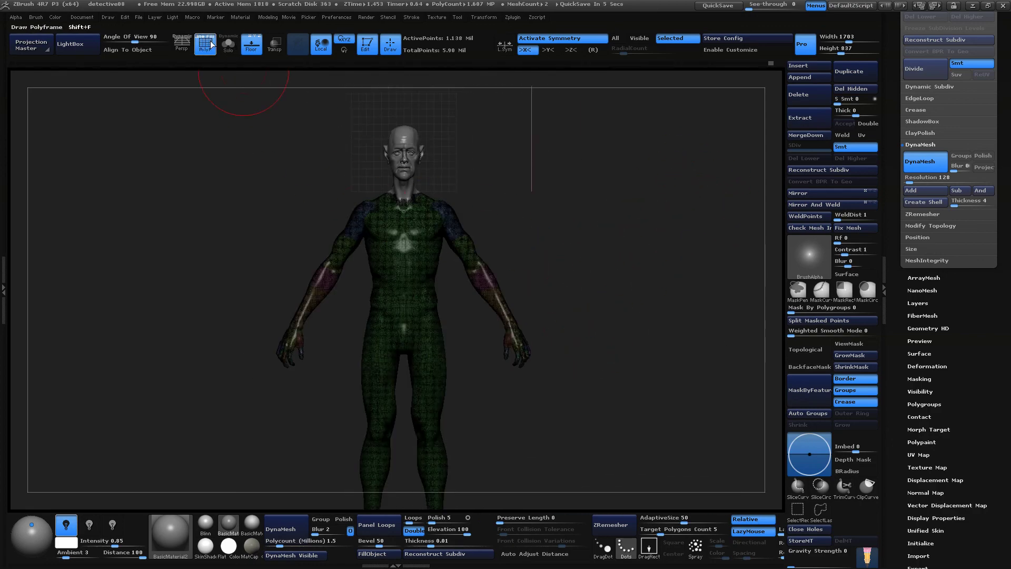
left_click_drag(635, 261, 604, 224, "alt")
left_click_drag(603, 301, 519, 121, "alt")
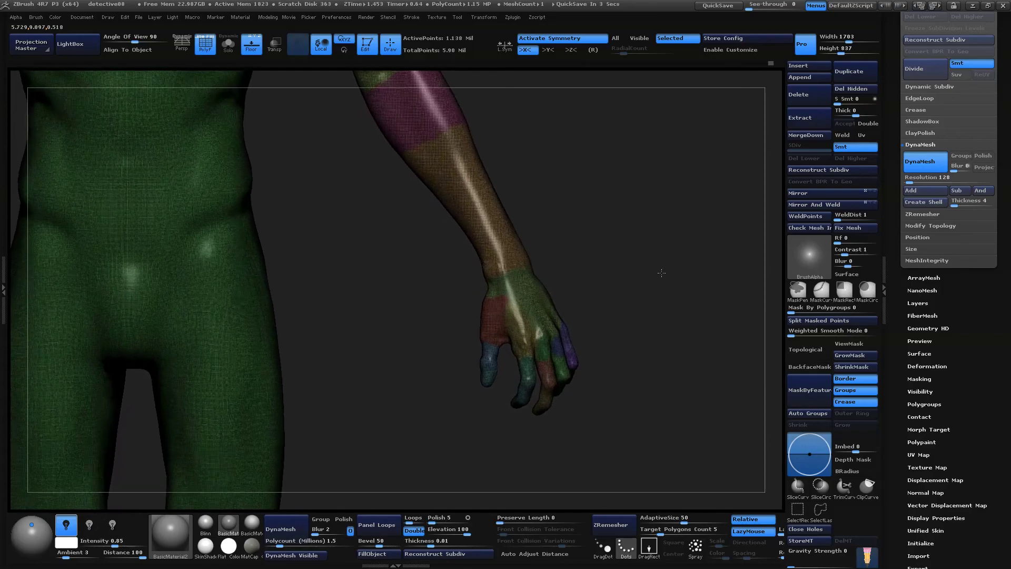